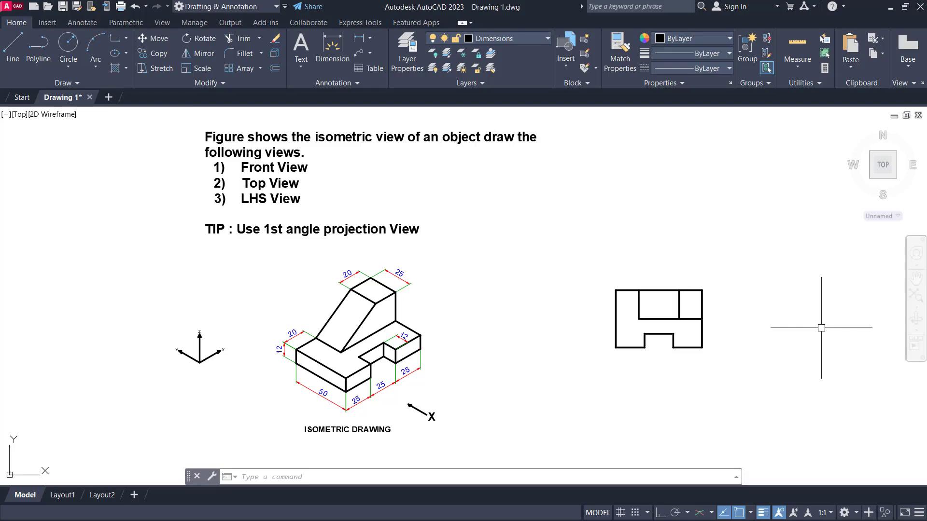
- Examine the problem statement listing the required views and the dimensioned isometric drawing below it
scroll(366, 348, "up", 5)
scroll(424, 244, "down", 4)
scroll(440, 223, "up", 2)
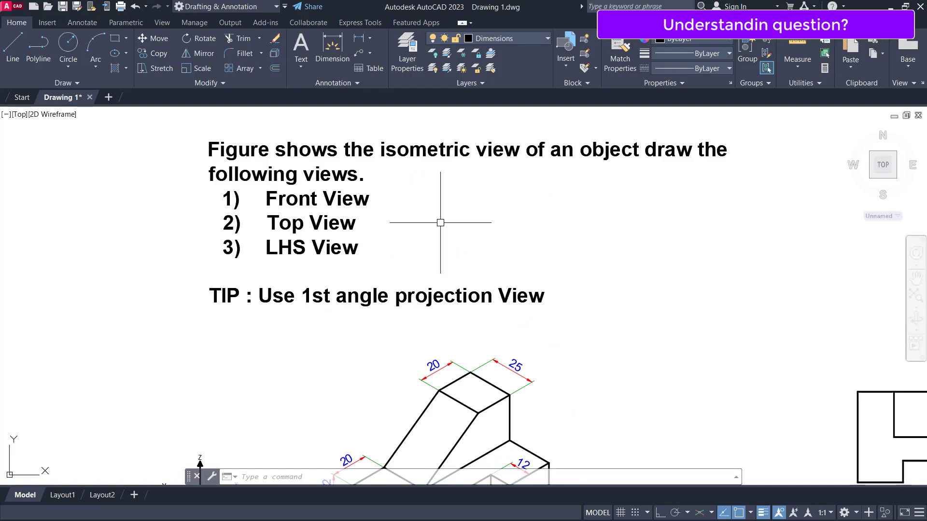
scroll(425, 200, "down", 2)
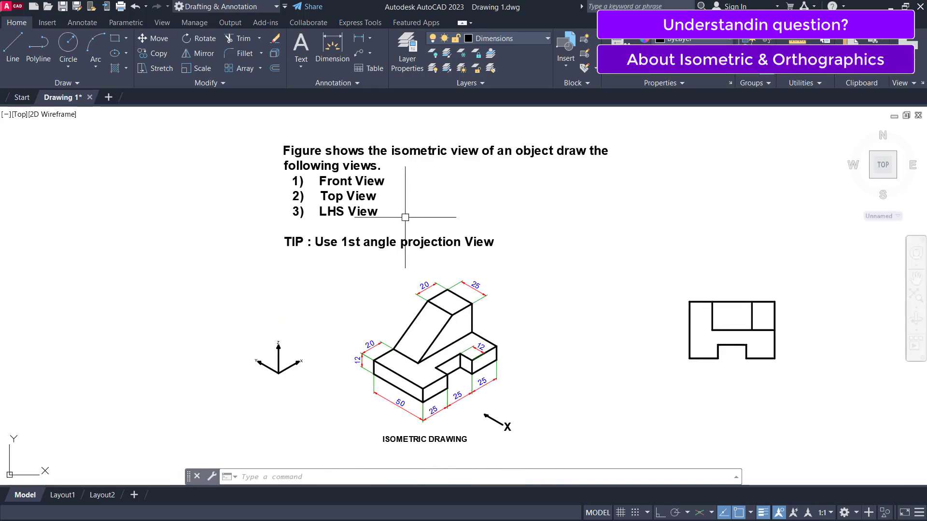
scroll(410, 232, "up", 4)
scroll(361, 232, "down", 2)
scroll(337, 350, "up", 3)
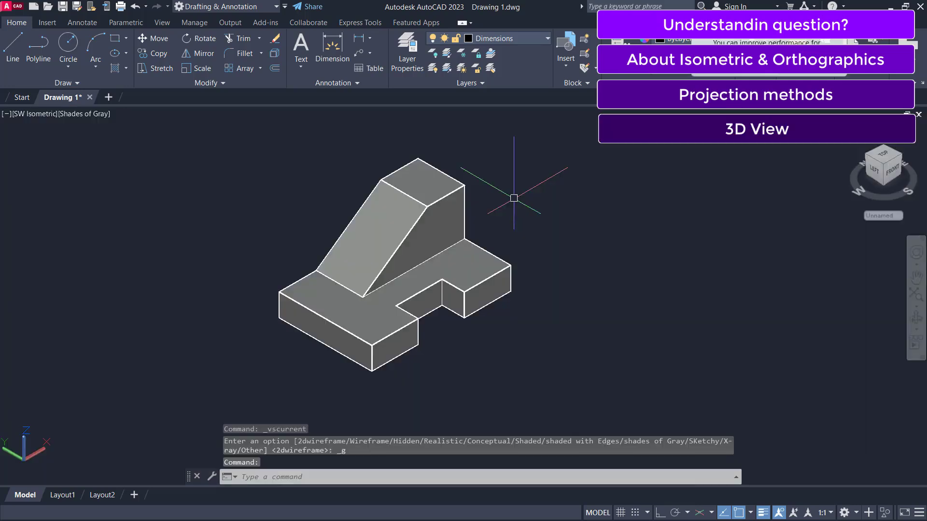
- Orbit the shaded 3D model of the stepped block to inspect its shape from other angles
scroll(578, 298, "up", 2)
mouse_move(577, 298)
middle_mouse_down("shift")
mouse_move(538, 290)
mouse_move(602, 386)
mouse_move(544, 333)
middle_mouse_up("shift")
middle_click_drag(502, 186, 505, 346, "shift")
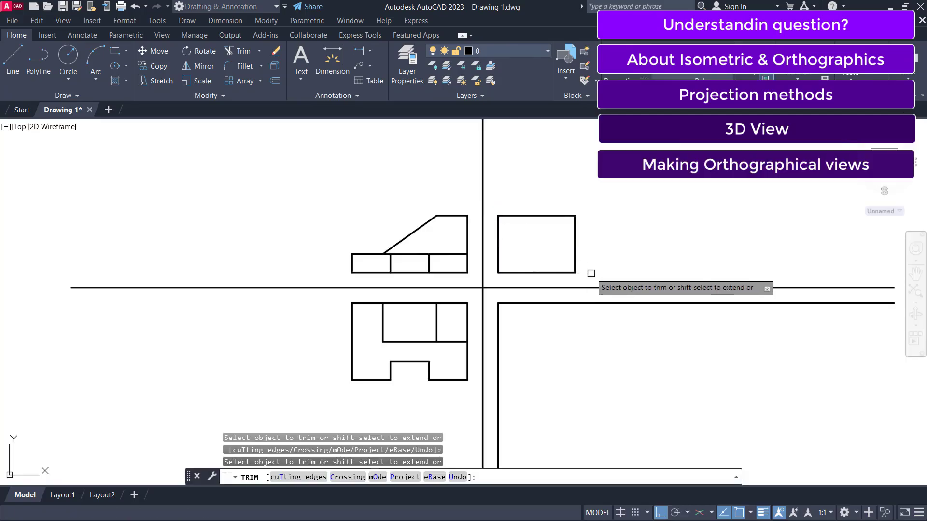
- End trimming and offset the bottom edge of the side-view rectangle upward by 12
key("Escape")
scroll(591, 273, "up", 2)
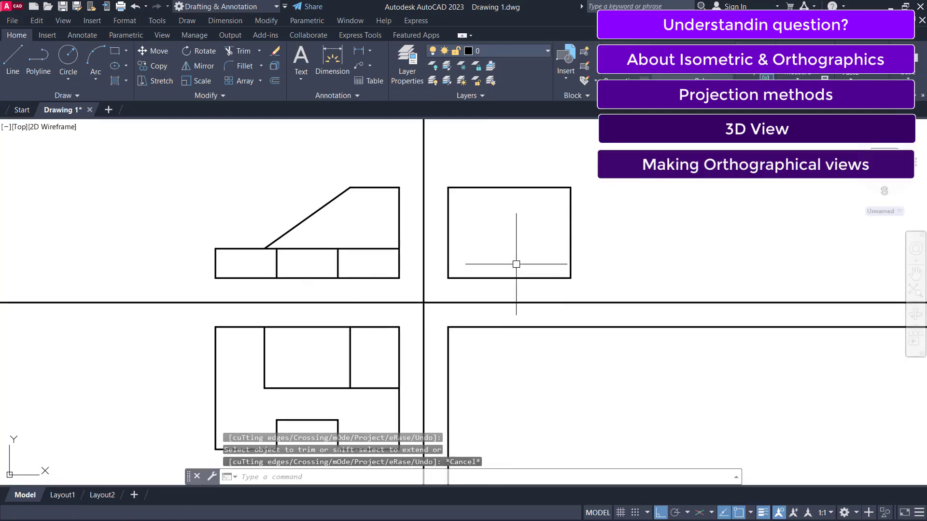
type("o")
key("Return")
type("12")
key("Return")
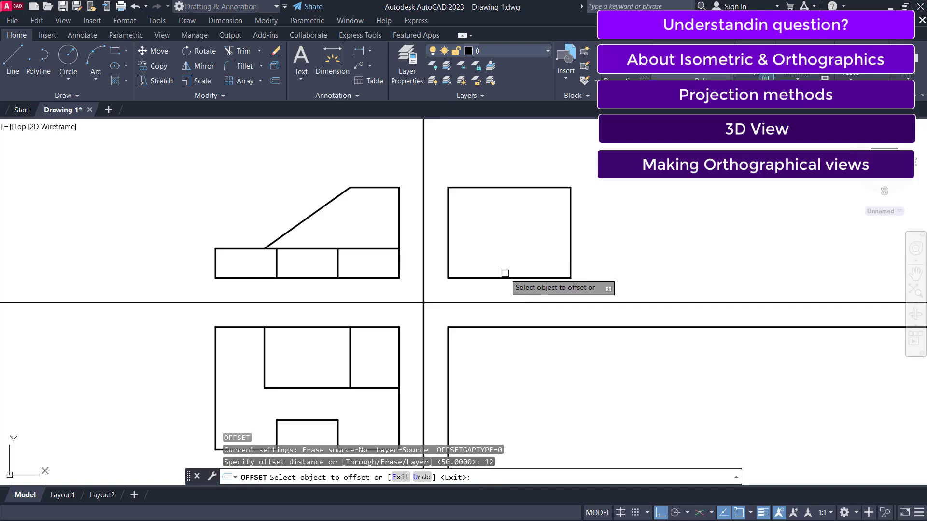
left_click(505, 273)
left_click(502, 244)
key("Escape")
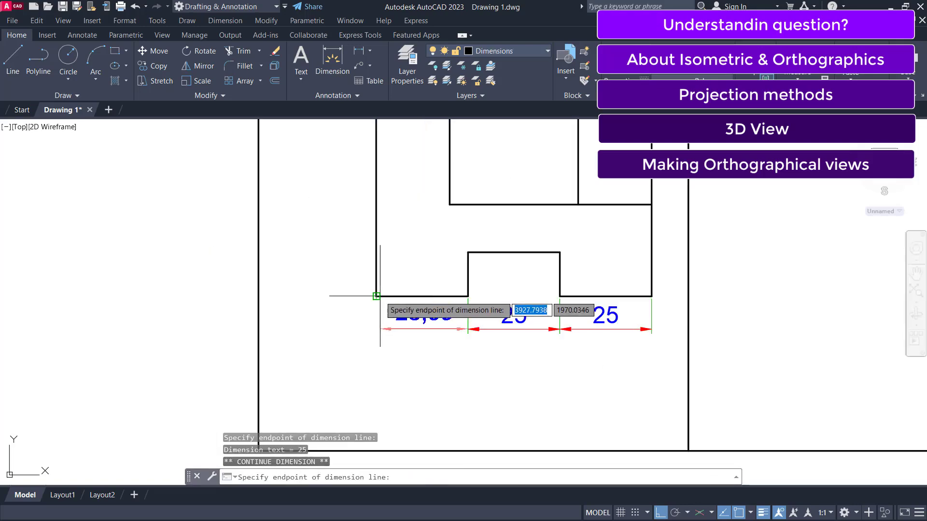
- Leave the continued dimension and examine the dimensioned first-angle and third-angle projection layouts
key("Escape")
key("Escape")
scroll(544, 337, "down", 2)
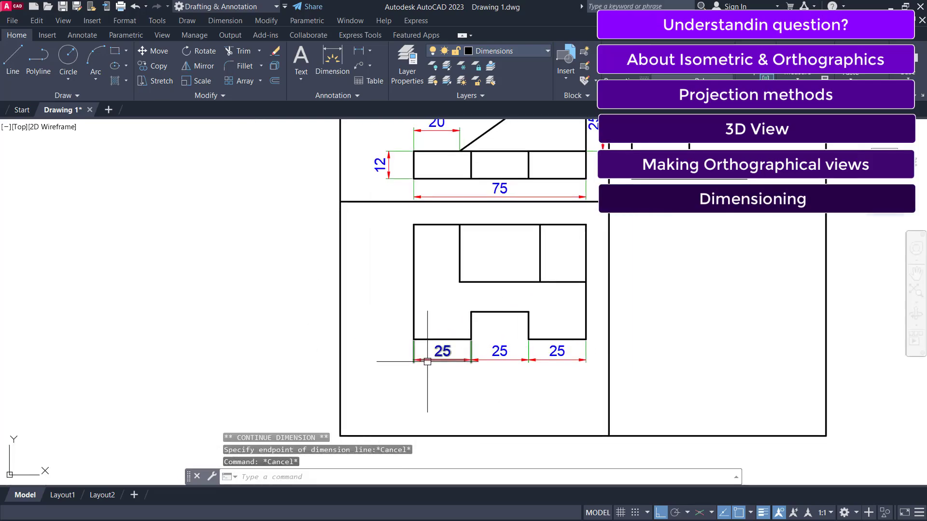
scroll(427, 362, "down", 3)
mouse_move(476, 254)
middle_mouse_down()
mouse_move(459, 219)
mouse_move(449, 221)
middle_mouse_up()
scroll(456, 222, "down", 2)
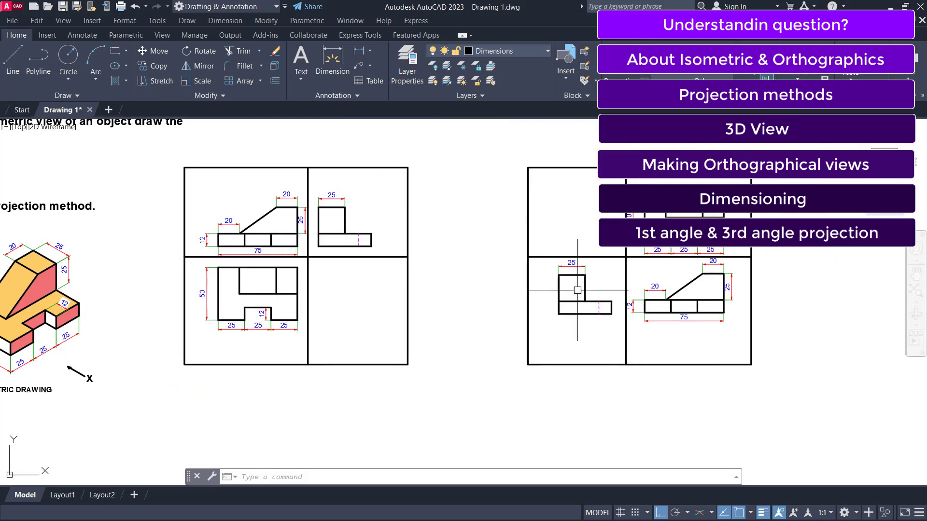
scroll(577, 291, "up", 3)
middle_click_drag(606, 227, 574, 227)
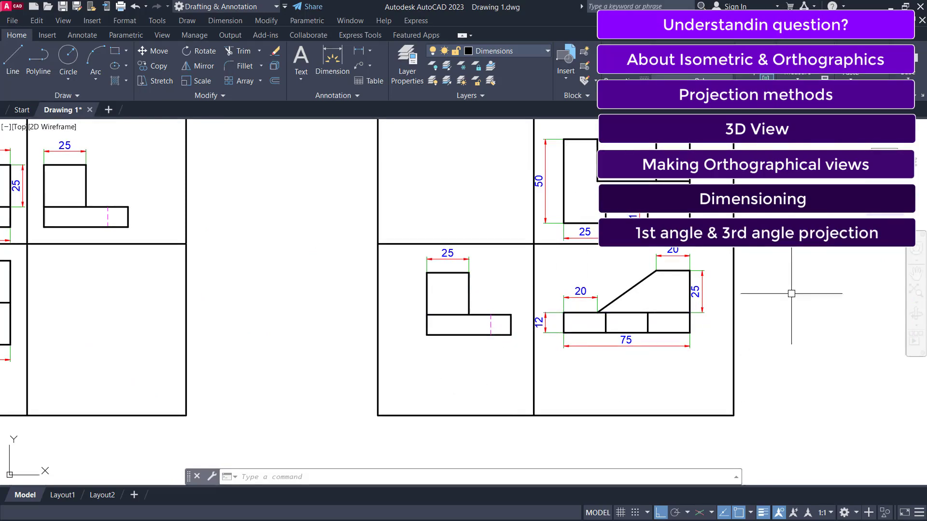
mouse_move(502, 330)
middle_mouse_down()
mouse_move(560, 367)
mouse_move(660, 358)
middle_mouse_up()
scroll(372, 313, "down", 4)
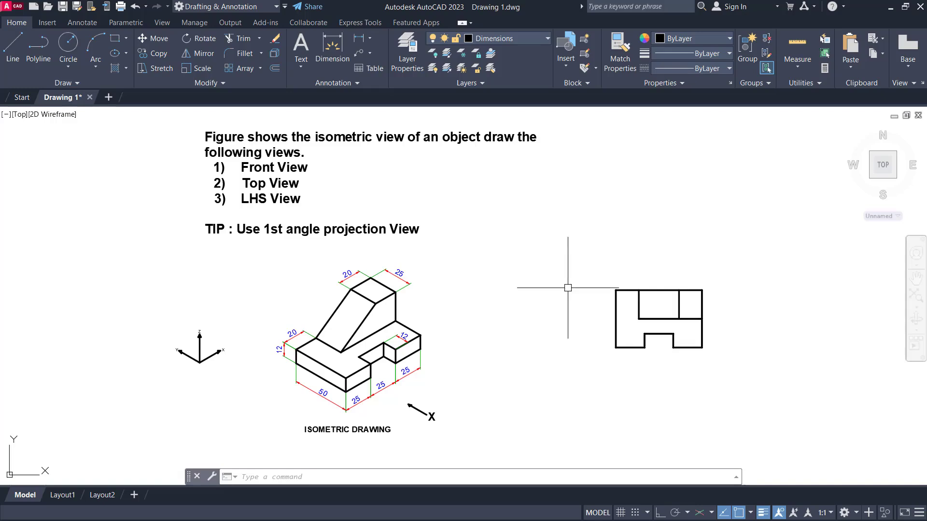
- Examine the isometric drawing's shape and dimensions together with the task text above it
scroll(383, 348, "up", 5)
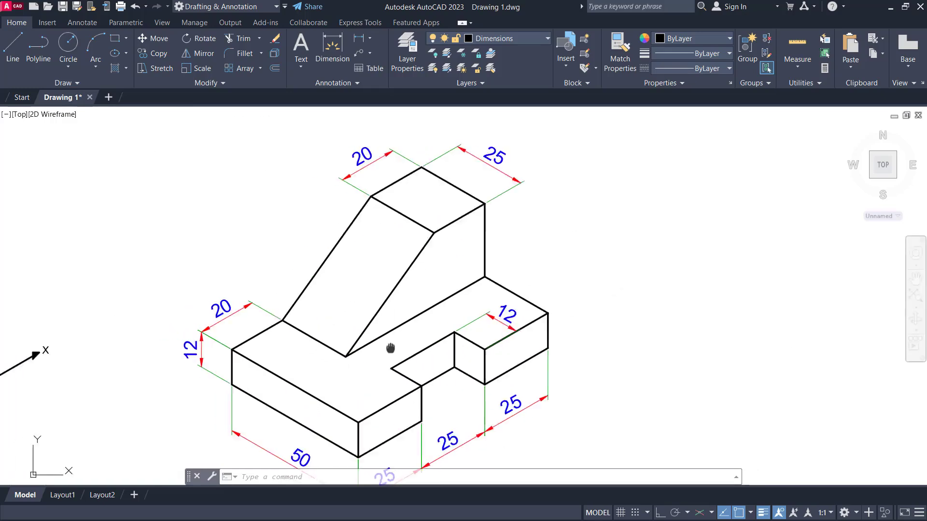
middle_click_drag(383, 347, 441, 338)
scroll(311, 263, "down", 4)
scroll(440, 223, "up", 2)
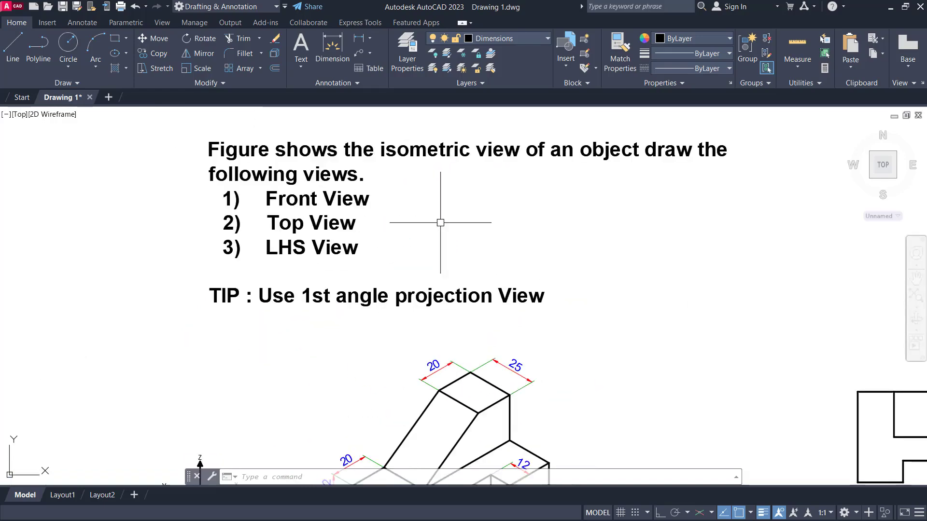
scroll(424, 198, "down", 2)
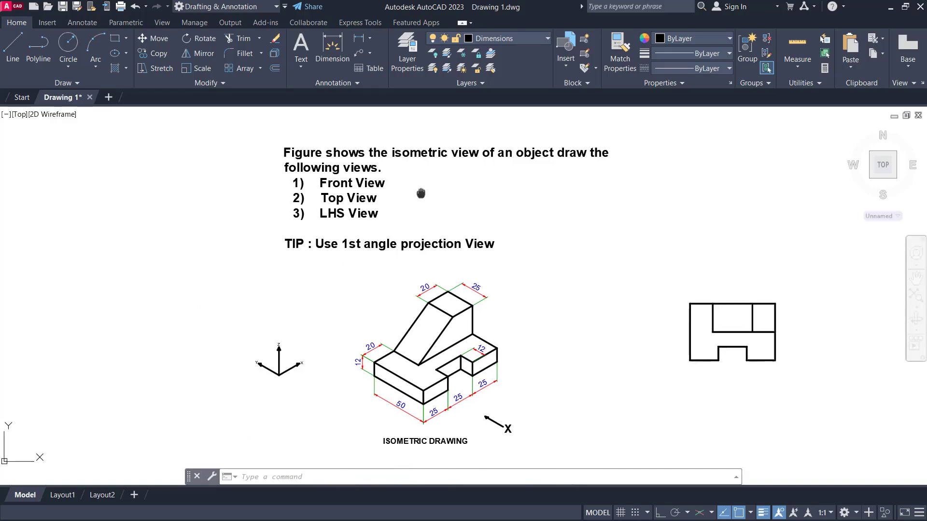
scroll(387, 182, "up", 4)
scroll(366, 229, "down", 2)
scroll(433, 207, "down", 1)
scroll(405, 360, "up", 2)
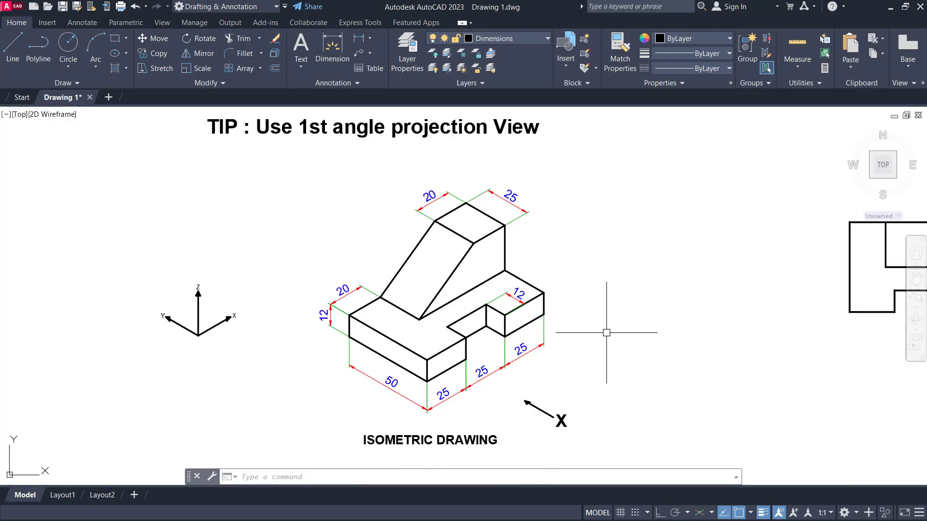
middle_click_drag(593, 276, 573, 287)
scroll(560, 270, "down", 2)
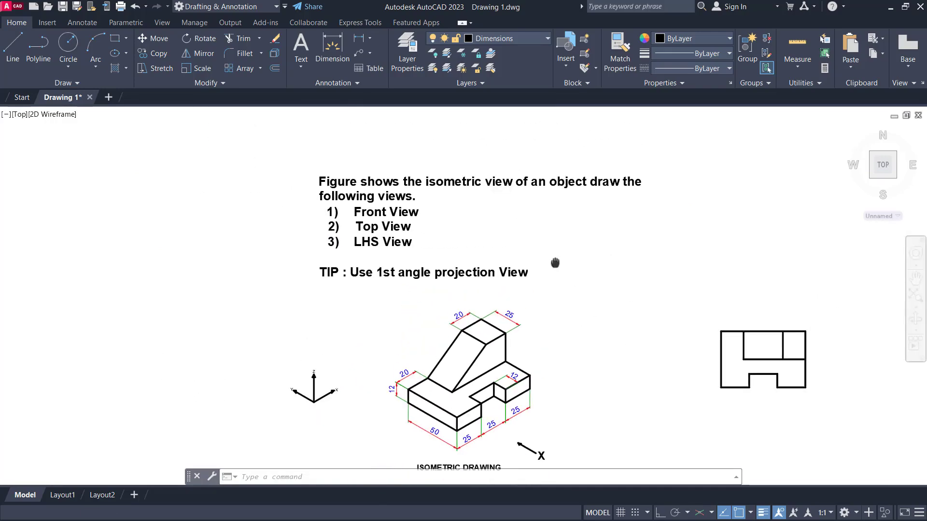
- Read the task text for the three required views and the projection method tip
scroll(503, 217, "up", 2)
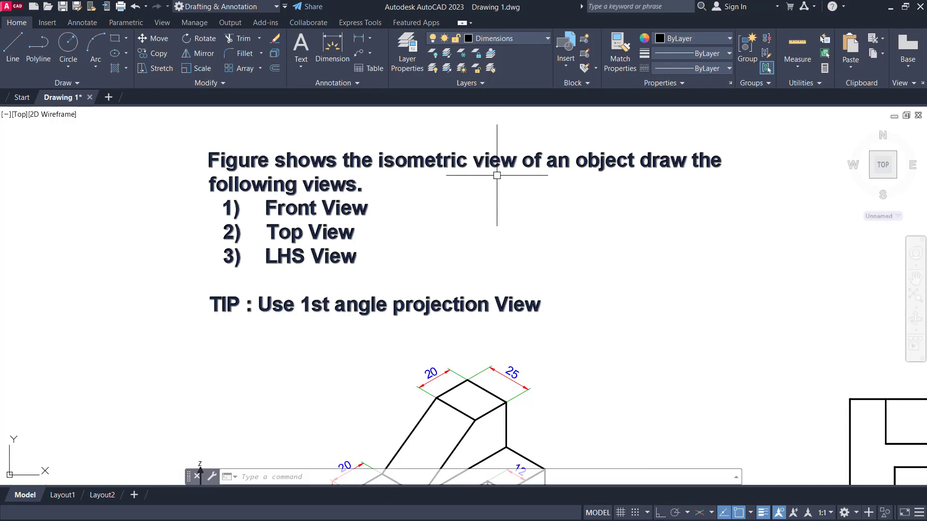
scroll(589, 167, "down", 2)
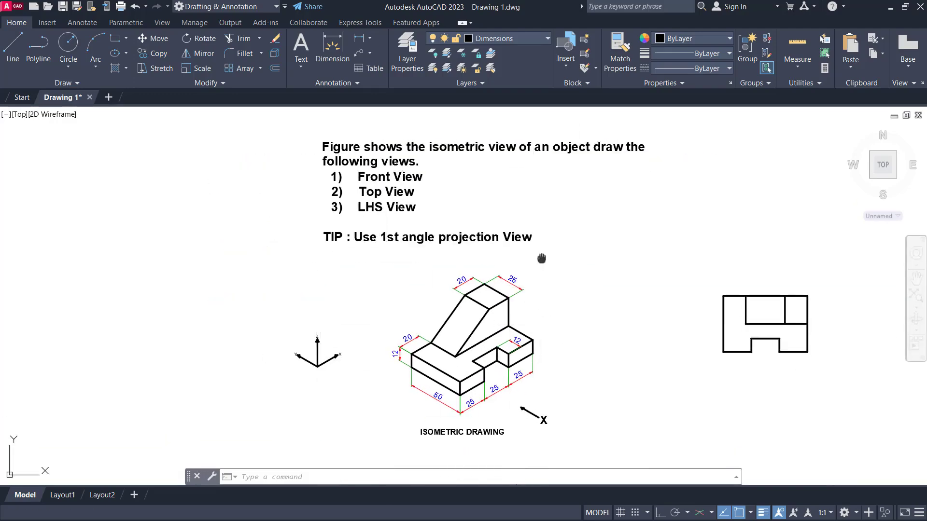
scroll(439, 165, "up", 2)
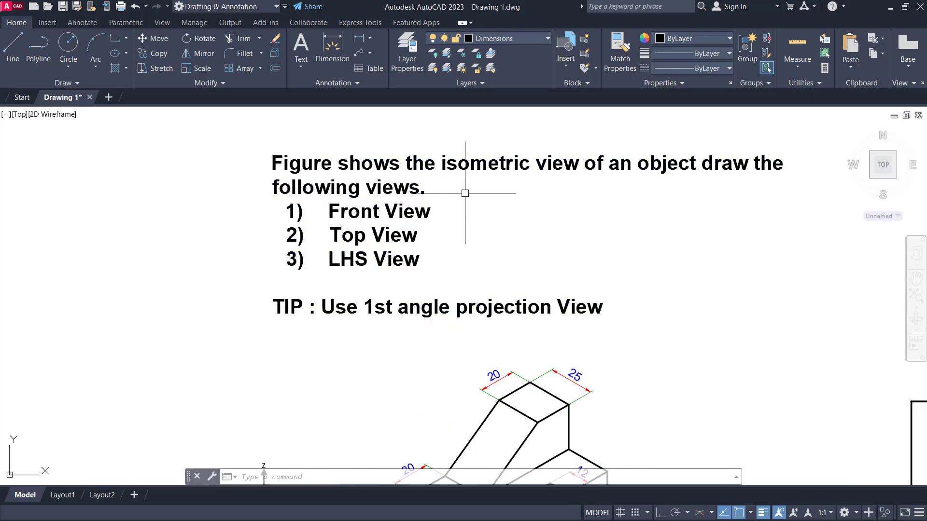
scroll(358, 220, "up", 2)
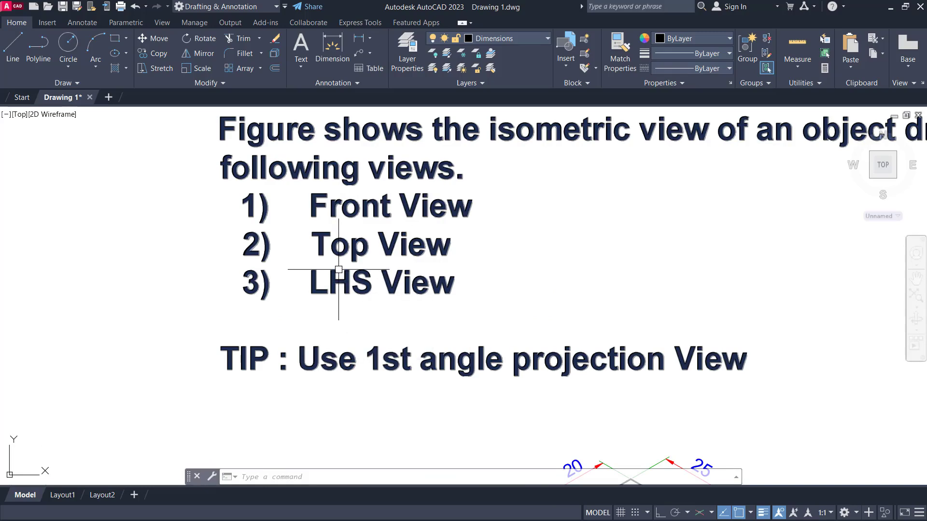
scroll(341, 195, "down", 3)
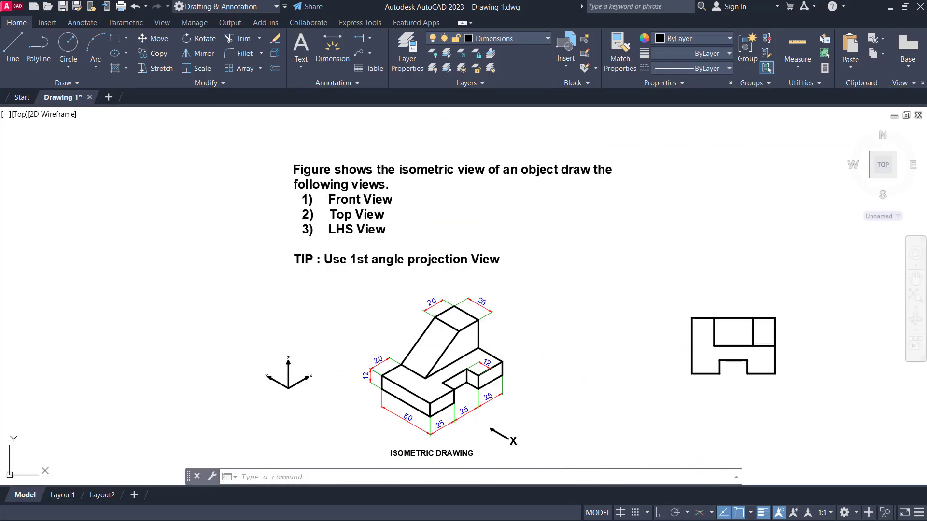
- Study the isometric object's notch, base and sloped block, and the X arrow marking the viewing direction
scroll(391, 289, "up", 3)
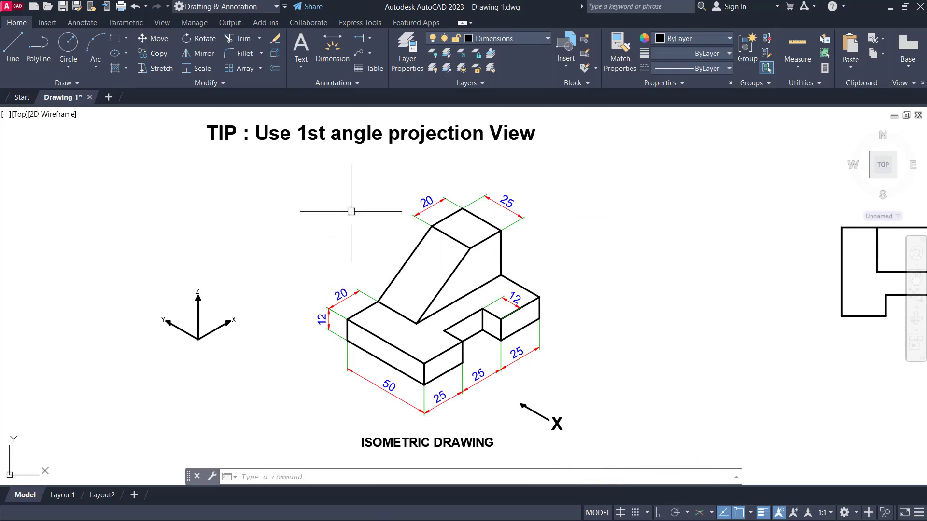
scroll(488, 333, "up", 1)
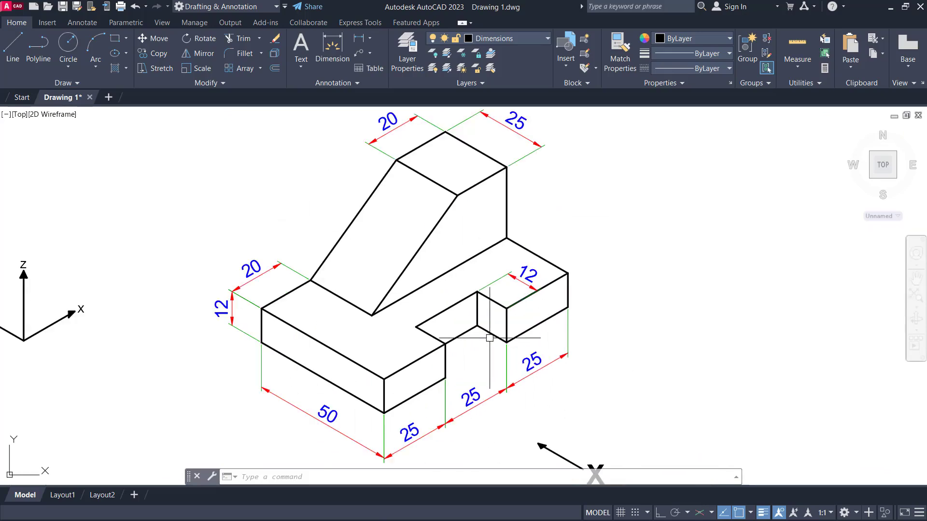
scroll(491, 334, "down", 1)
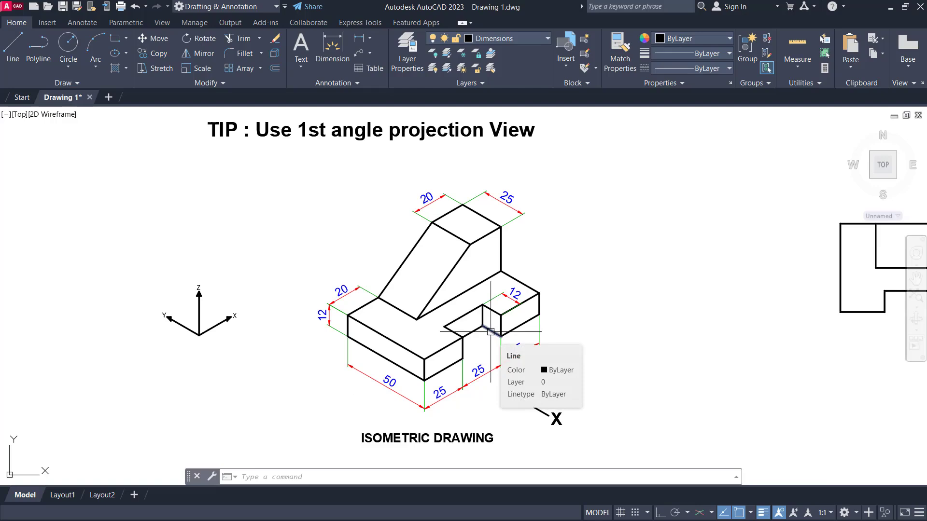
mouse_move(521, 253)
middle_mouse_down()
mouse_move(554, 232)
mouse_move(549, 268)
middle_mouse_up()
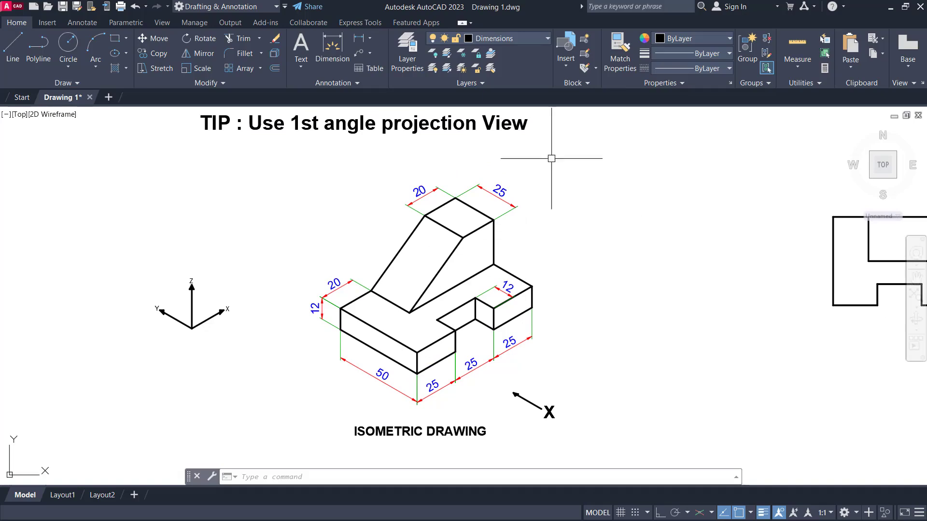
scroll(493, 323, "up", 2)
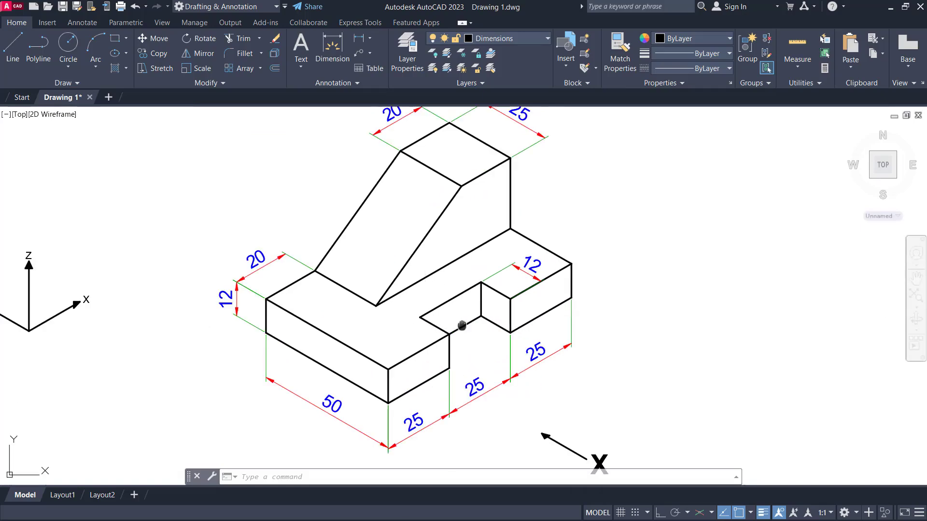
scroll(480, 308, "down", 3)
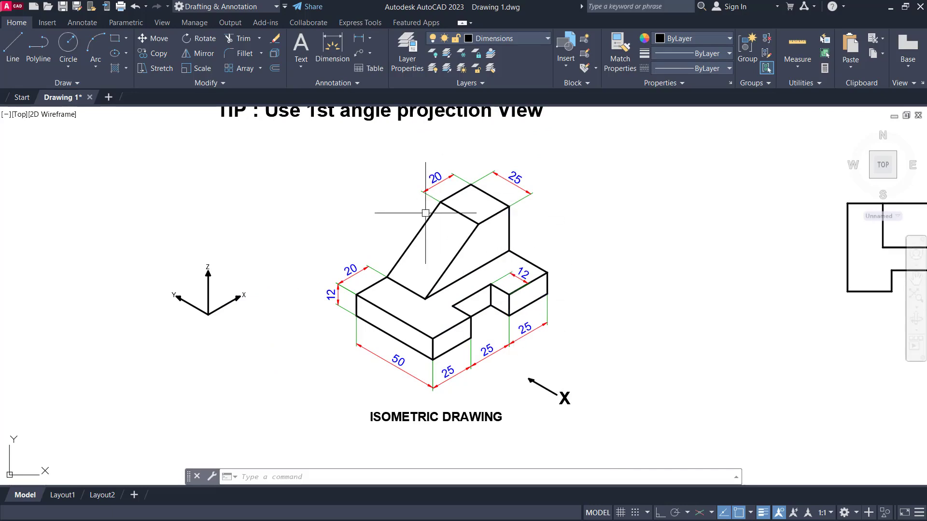
- Inspect the X, Y and Z axis symbol beside the isometric drawing up close
scroll(282, 335, "up", 5)
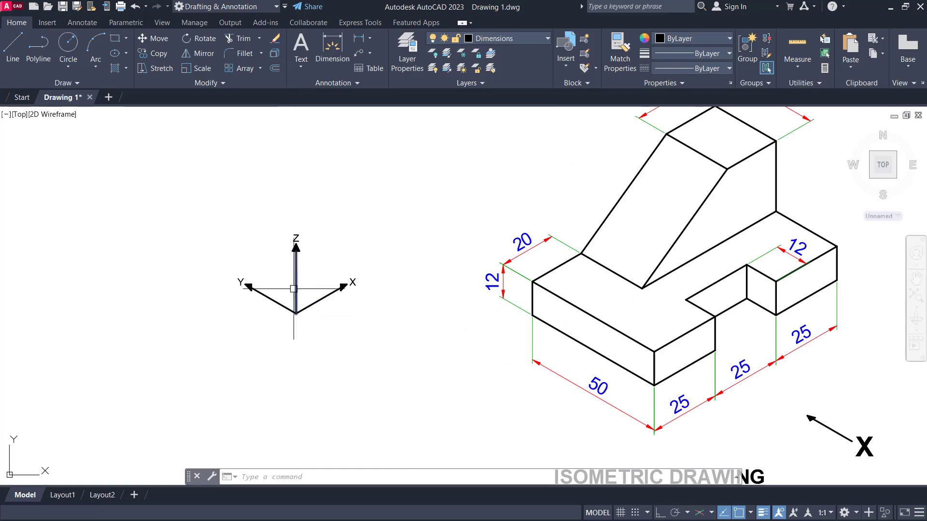
middle_click_drag(519, 254, 411, 280)
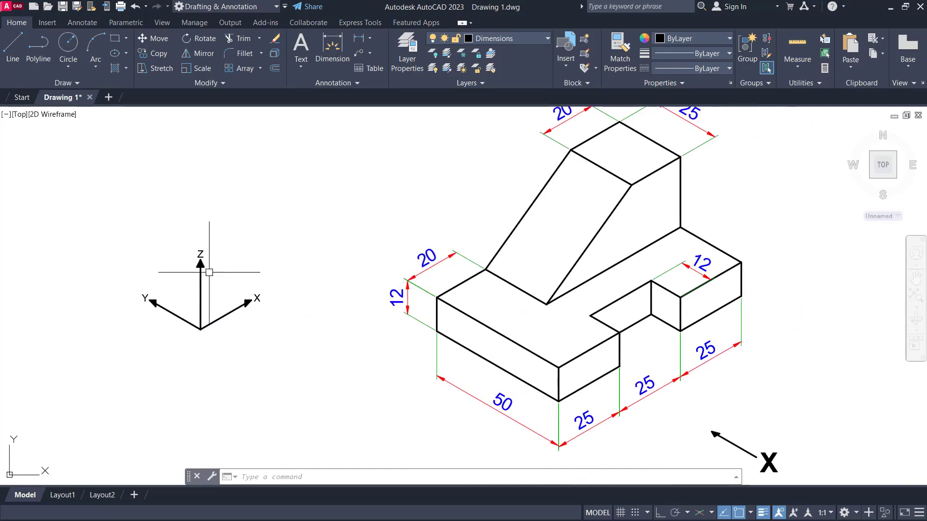
scroll(198, 295, "up", 3)
scroll(250, 290, "up", 2)
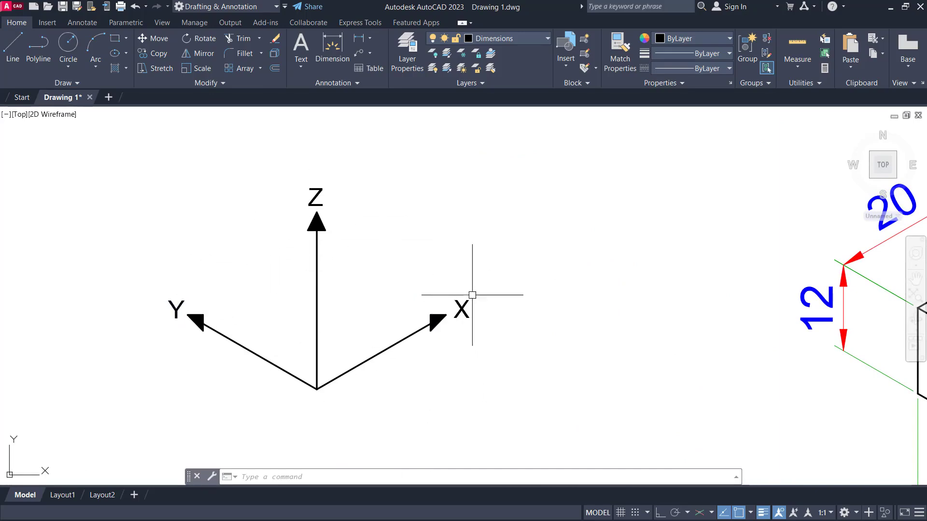
scroll(383, 290, "down", 2)
scroll(299, 251, "down", 3)
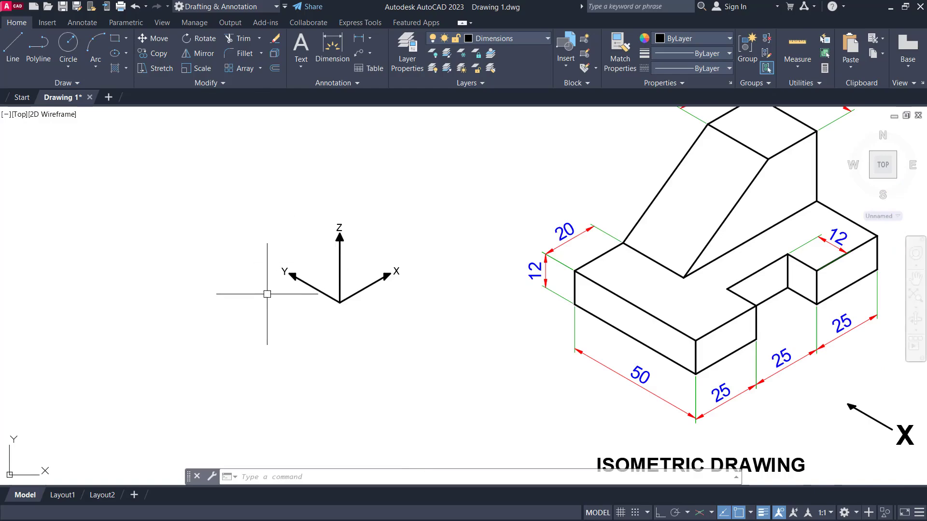
scroll(422, 278, "down", 2)
- Compare the directions of the X, Y and Z axes with the edges of the isometric object
middle_click_drag(422, 277, 301, 321)
scroll(428, 321, "up", 2)
middle_click_drag(428, 321, 480, 320)
scroll(243, 339, "up", 2)
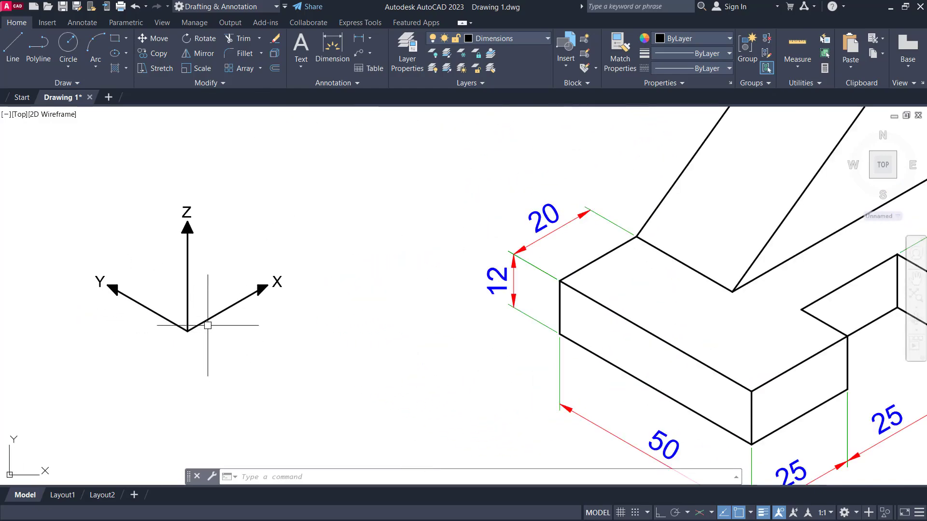
scroll(208, 290, "down", 2)
middle_click_drag(275, 292, 225, 293)
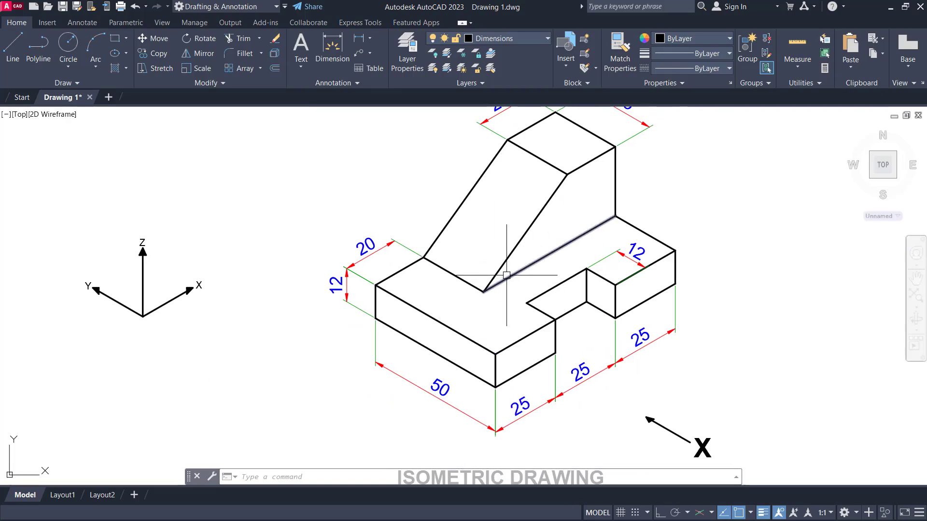
scroll(506, 276, "down", 2)
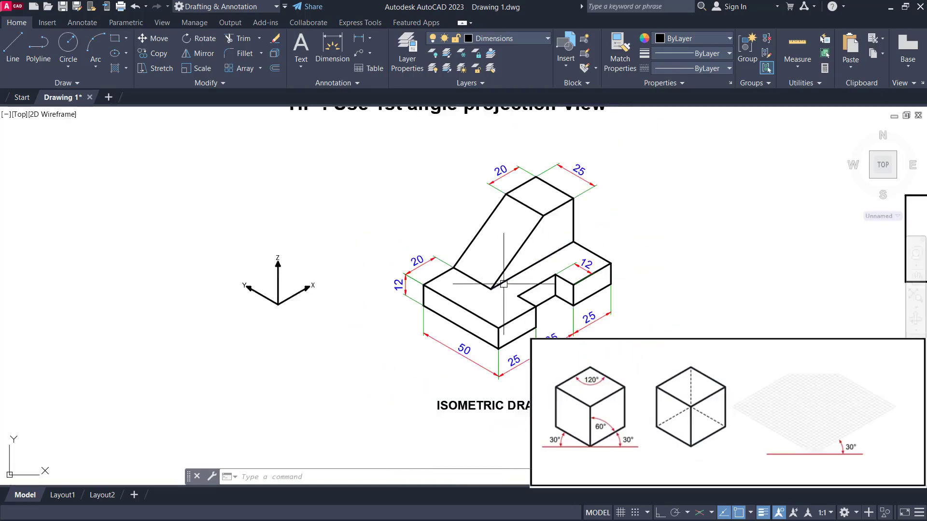
middle_click_drag(531, 245, 481, 244)
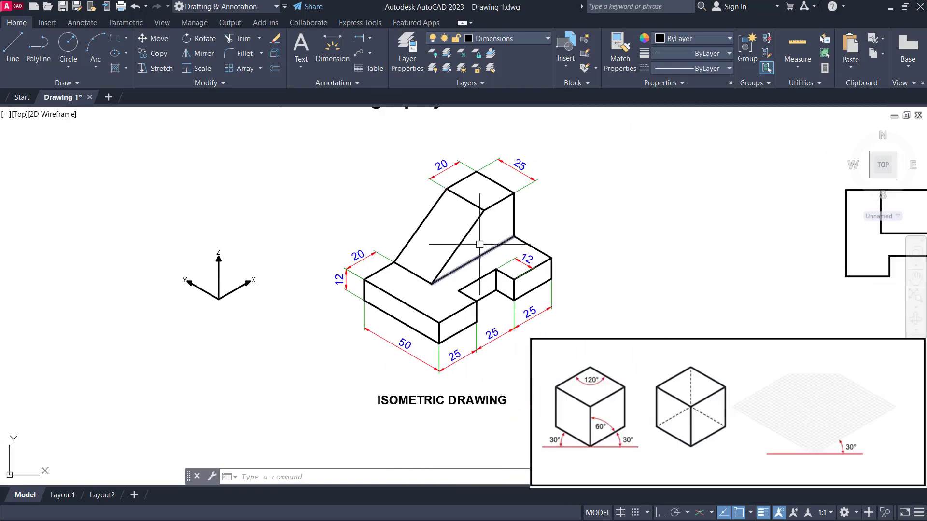
left_click(330, 145)
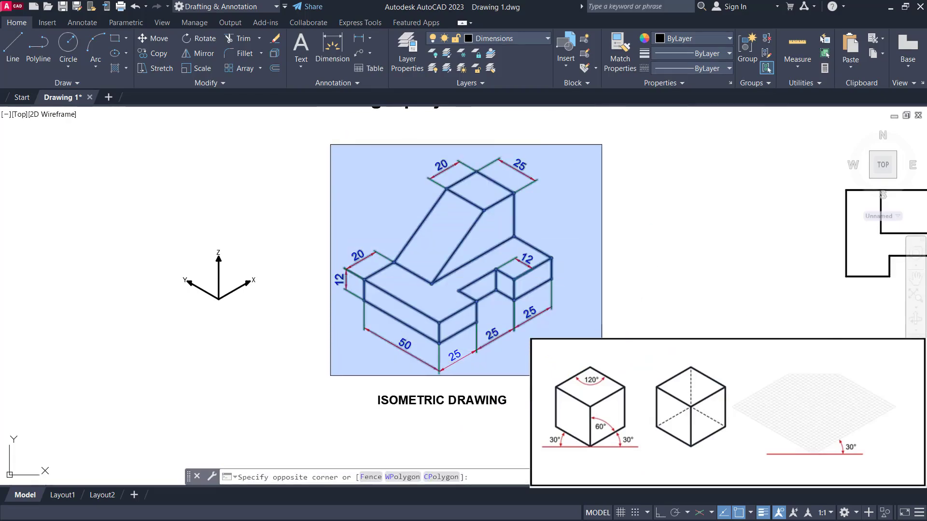
left_click(604, 375)
key("Escape")
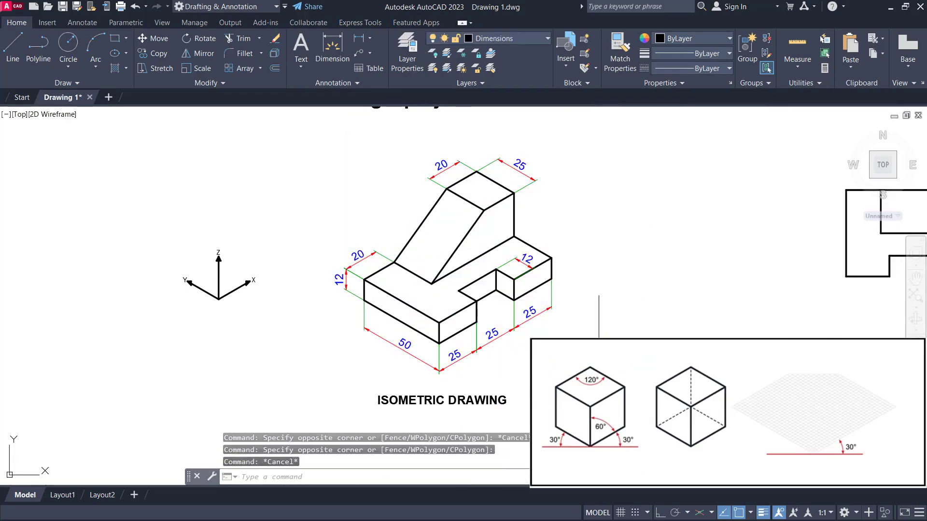
- Draw a horizontal reference line at 180° from the lowest front corner of the isometric base
scroll(462, 328, "up", 5)
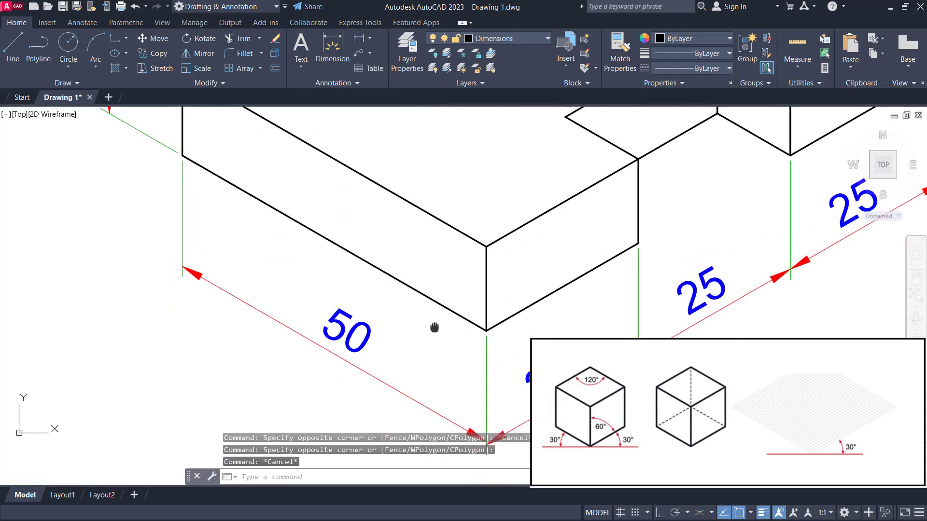
left_click(478, 327)
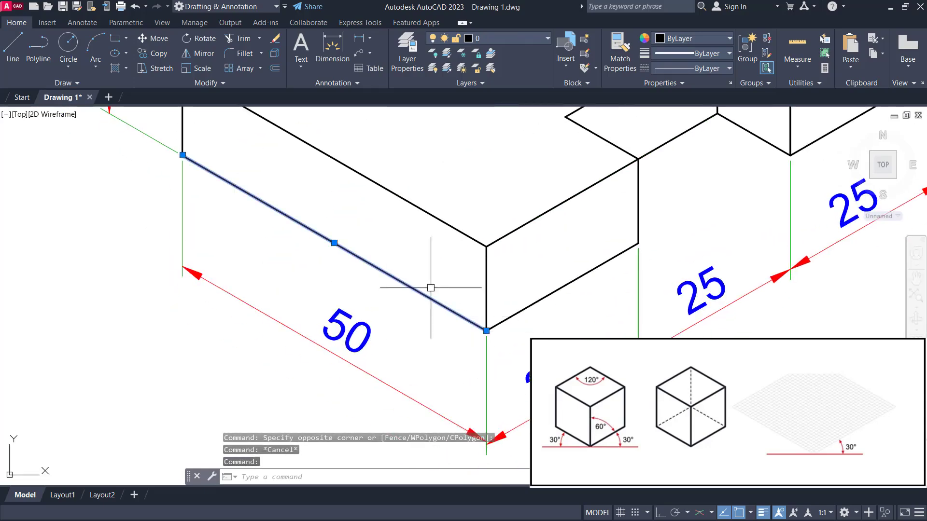
key("Delete")
type("l")
key("Return")
left_click(487, 331)
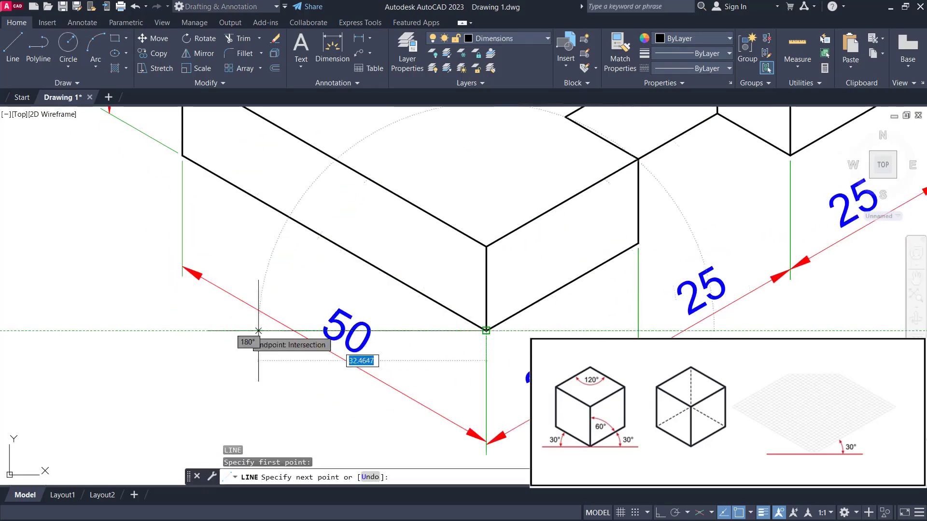
left_click(120, 331)
key("Escape")
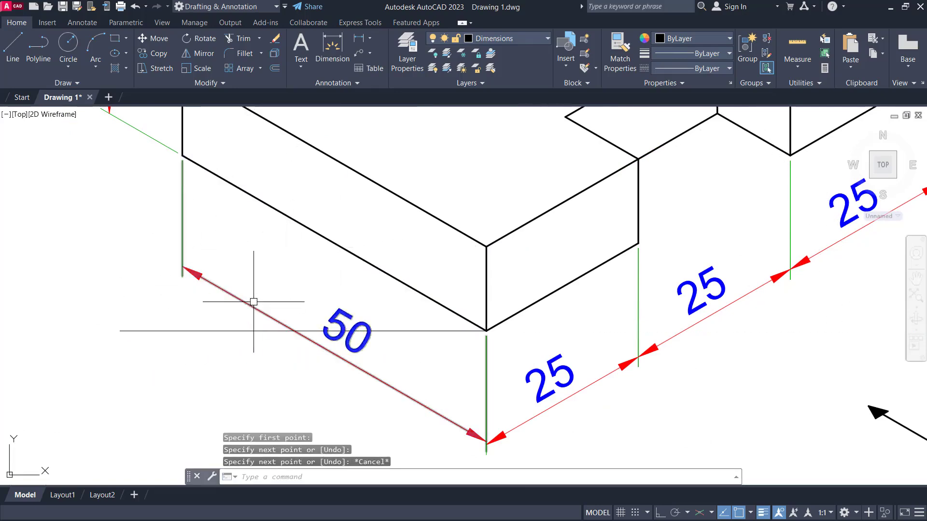
- Erase the horizontal reference line at the lowest corner of the isometric base
scroll(254, 302, "down", 2)
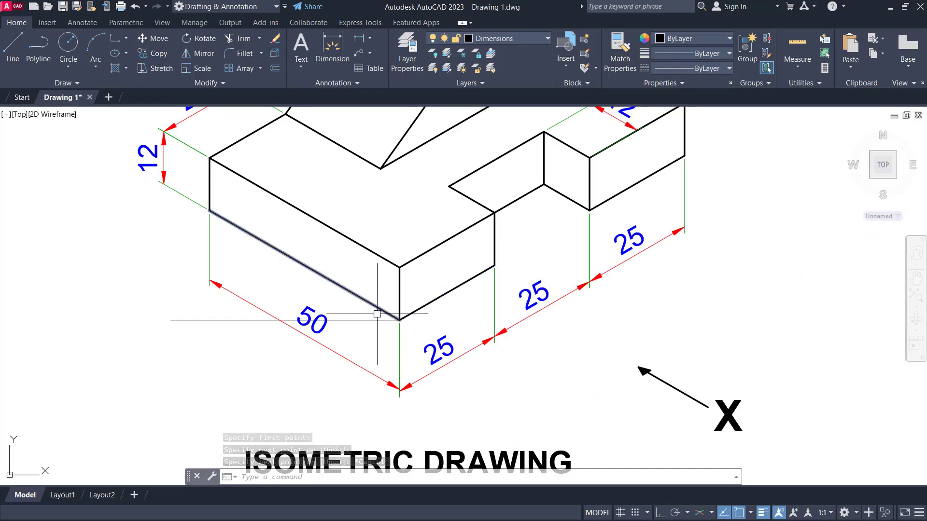
left_click(338, 320)
key("Delete")
scroll(235, 318, "down", 4)
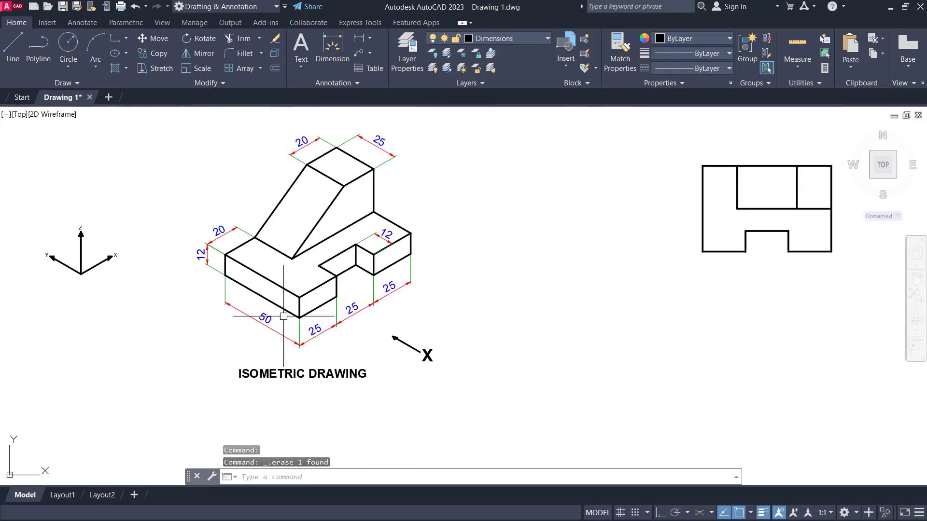
key("Return")
key("Escape")
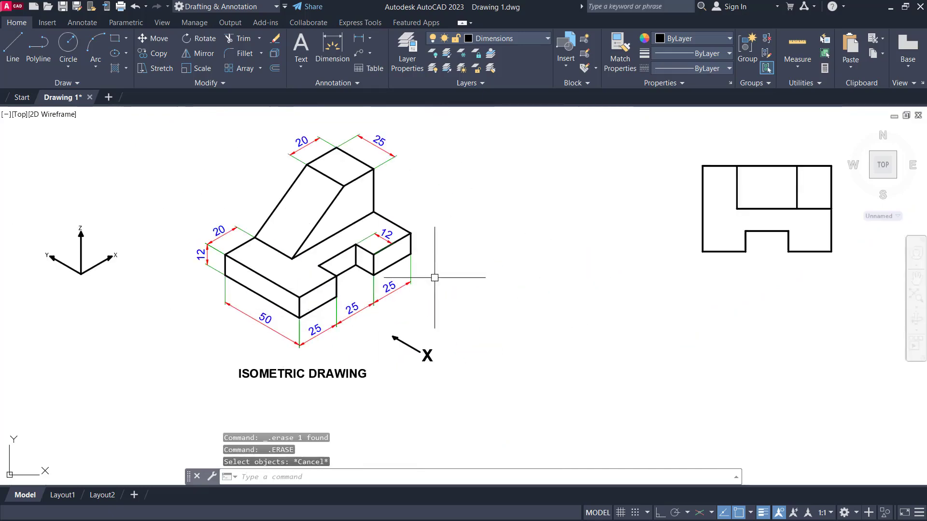
- Study the isometric object's sloped block, its flat top face and the edge where the block meets the base
middle_click_drag(418, 278, 486, 281)
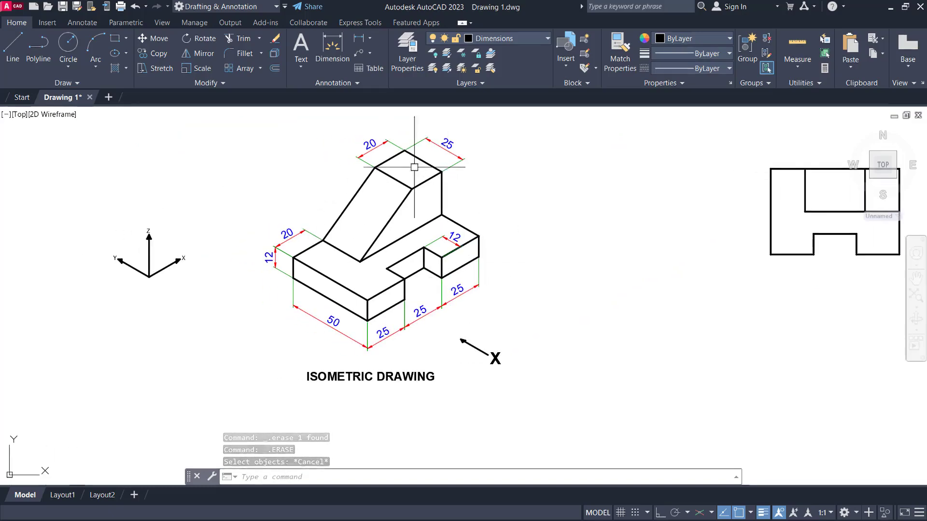
scroll(346, 225, "up", 2)
scroll(437, 270, "down", 2)
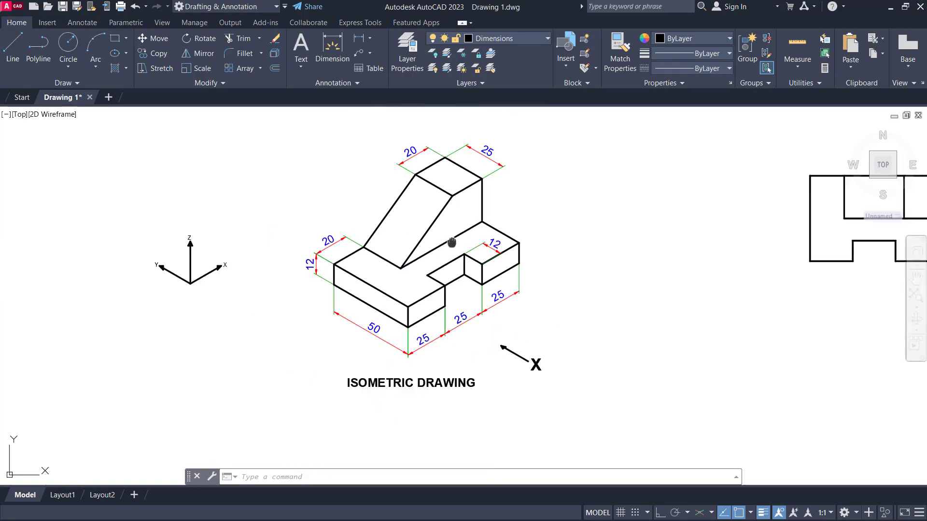
scroll(434, 243, "up", 2)
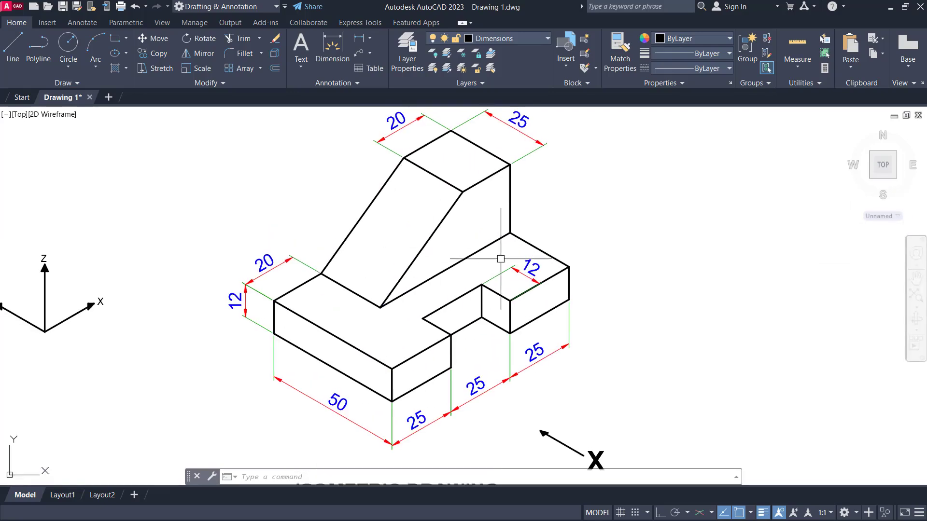
mouse_move(488, 241)
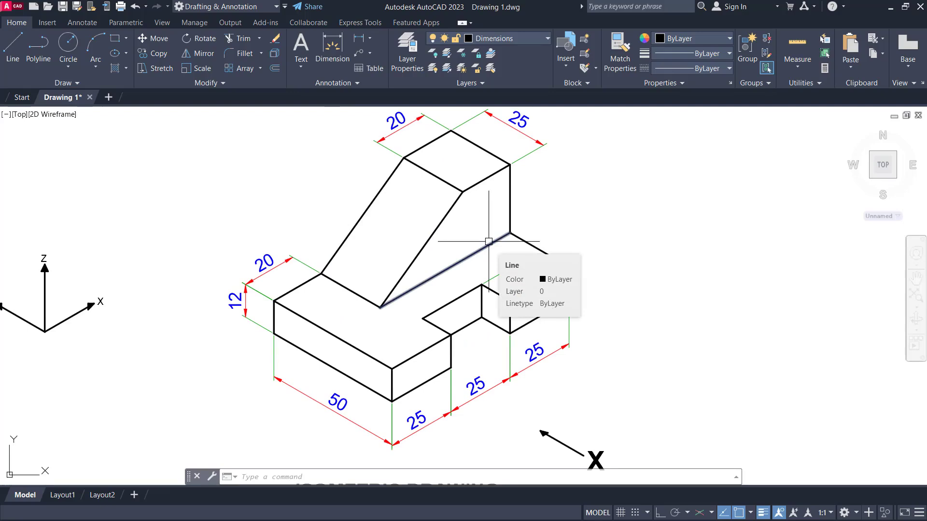
scroll(536, 266, "down", 2)
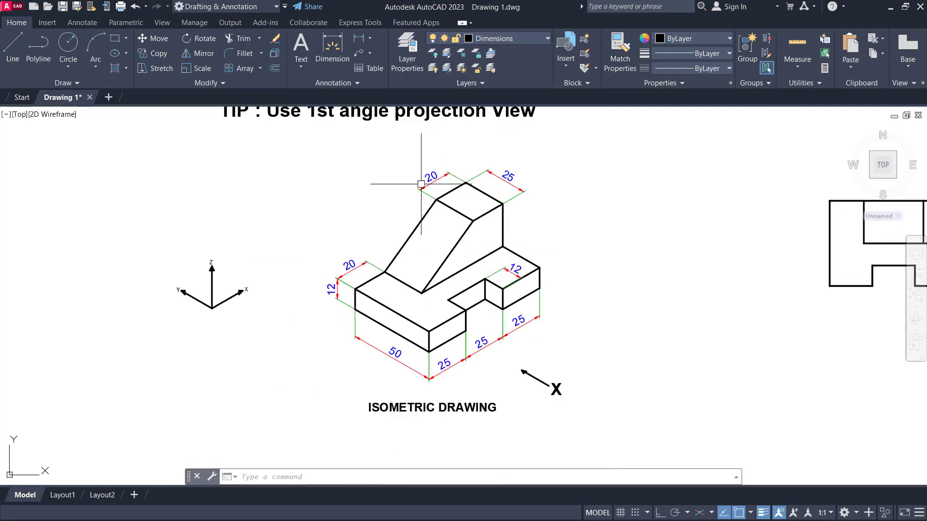
scroll(459, 269, "up", 2)
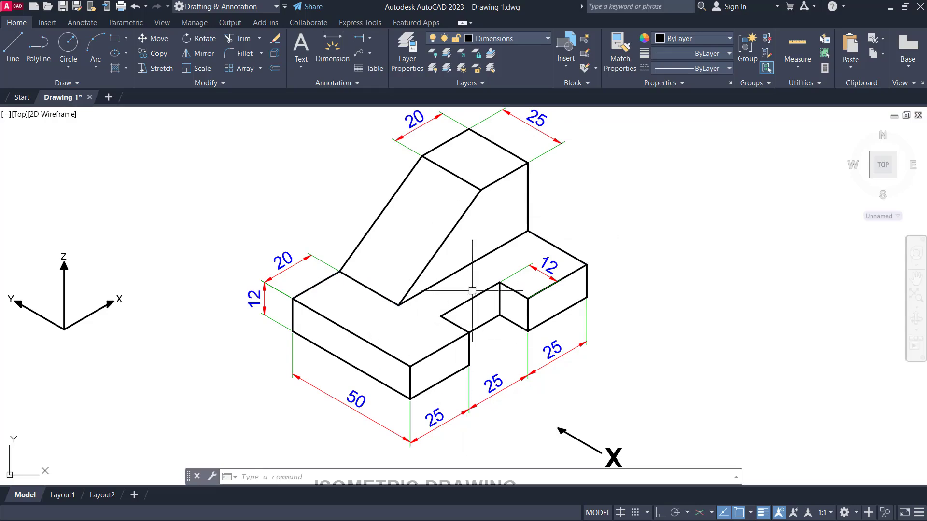
scroll(431, 297, "down", 3)
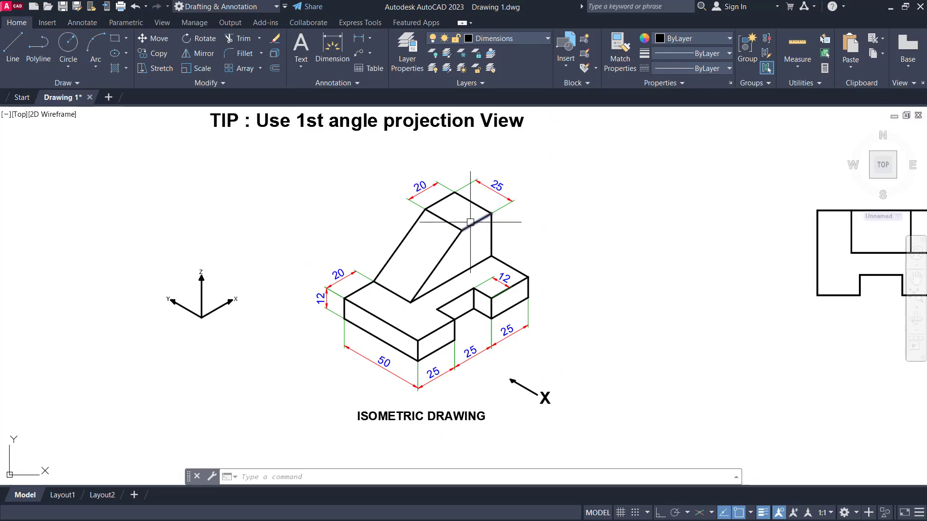
scroll(486, 252, "up", 2)
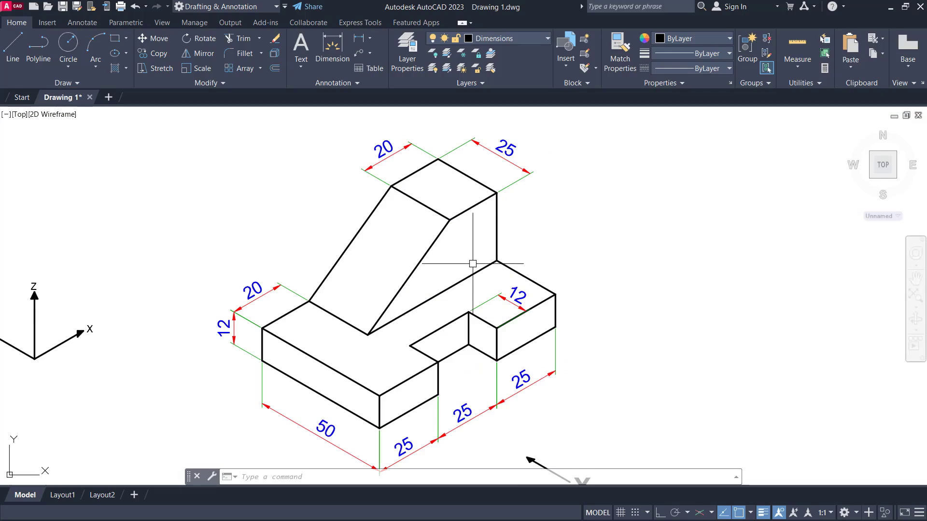
scroll(472, 264, "down", 2)
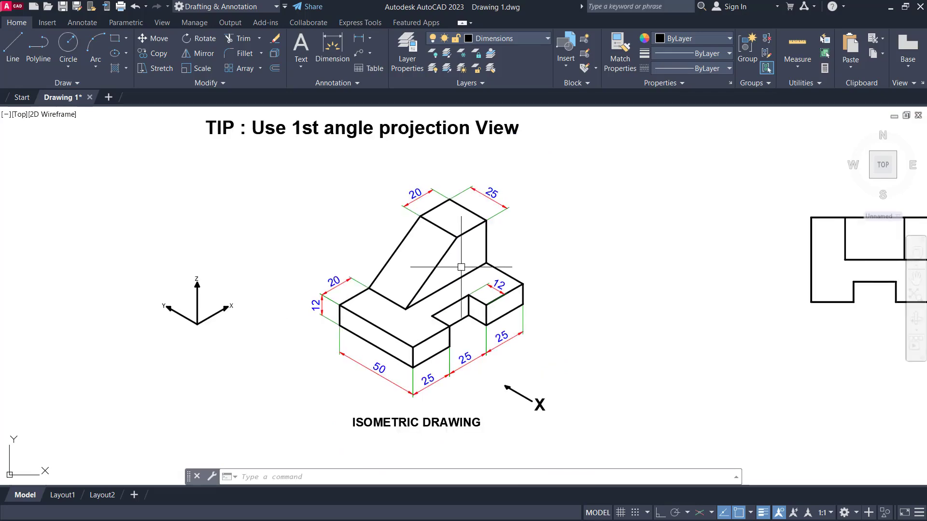
- Compare the isometric object with the orthographic view beside it, examining that view's outline and inner rectangles
middle_click_drag(552, 288, 524, 288)
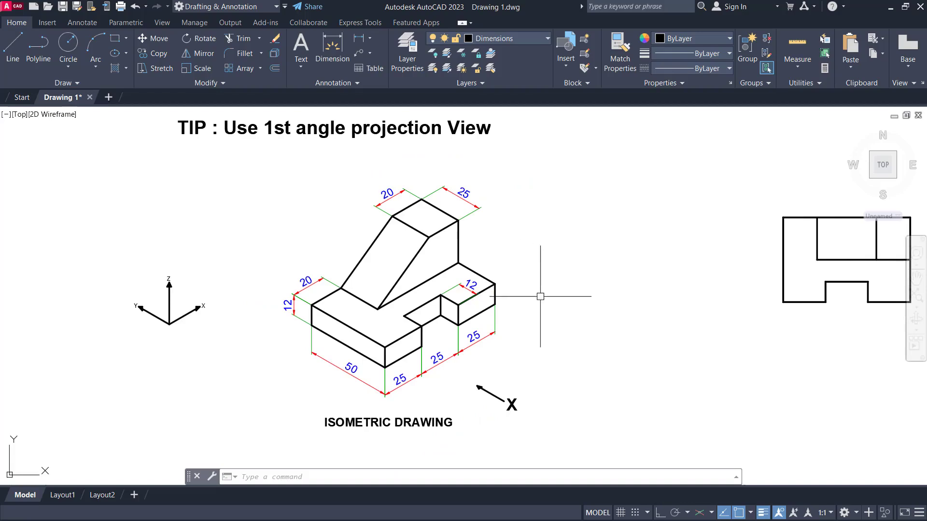
middle_click_drag(635, 289, 536, 280)
middle_click_drag(588, 300, 472, 296)
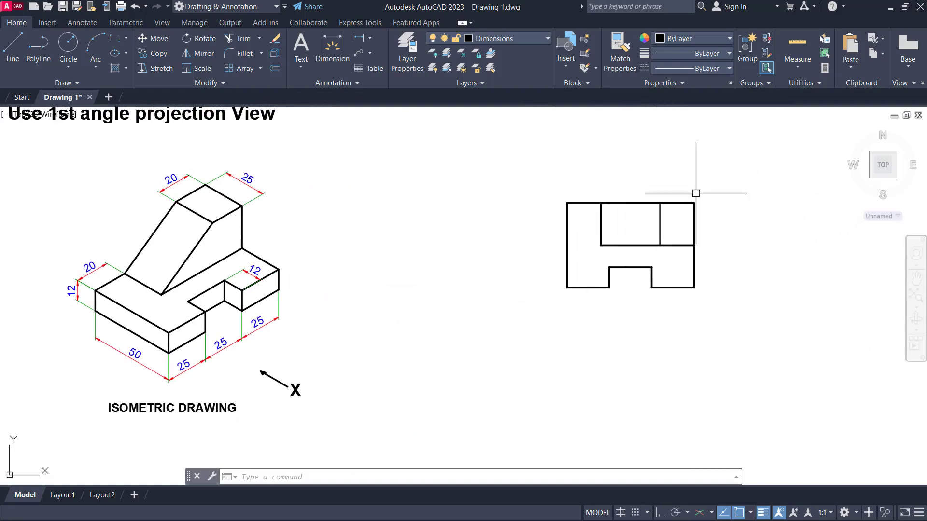
middle_click_drag(437, 182, 591, 181)
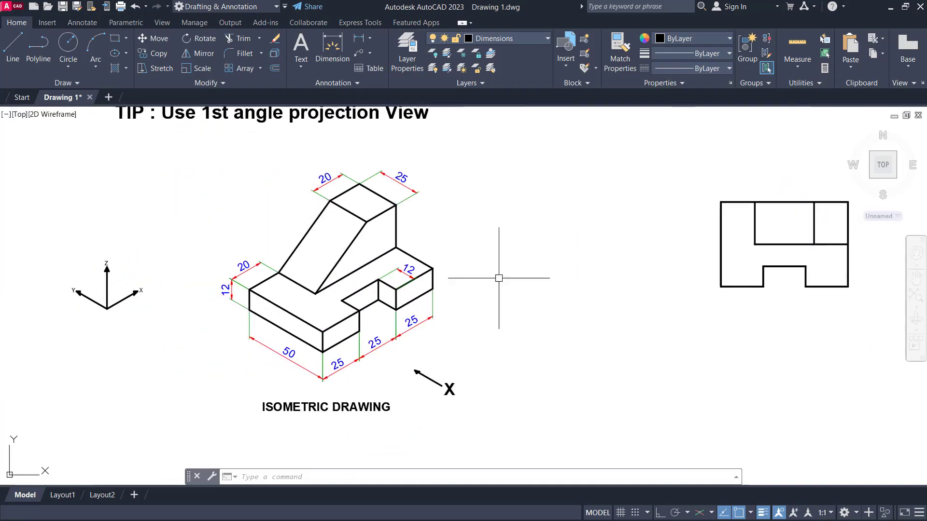
middle_click_drag(449, 251, 490, 261)
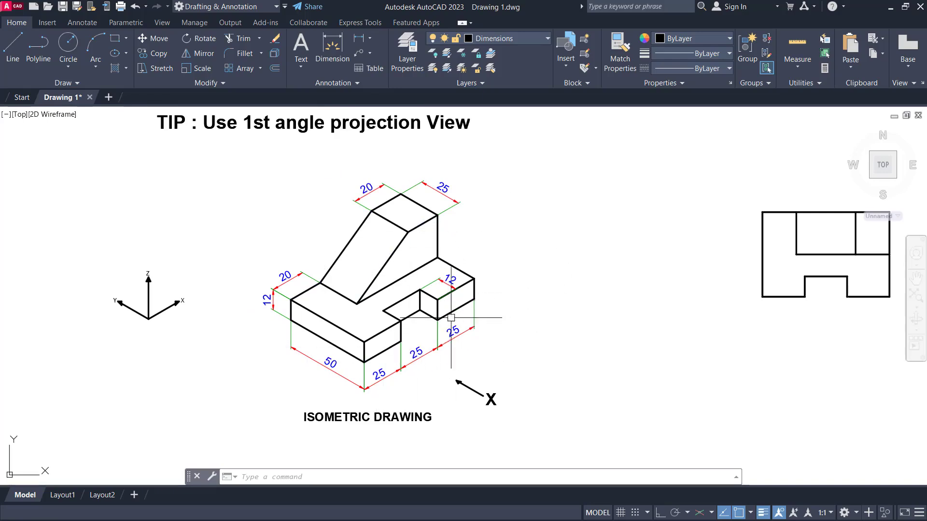
middle_click_drag(619, 291, 404, 293)
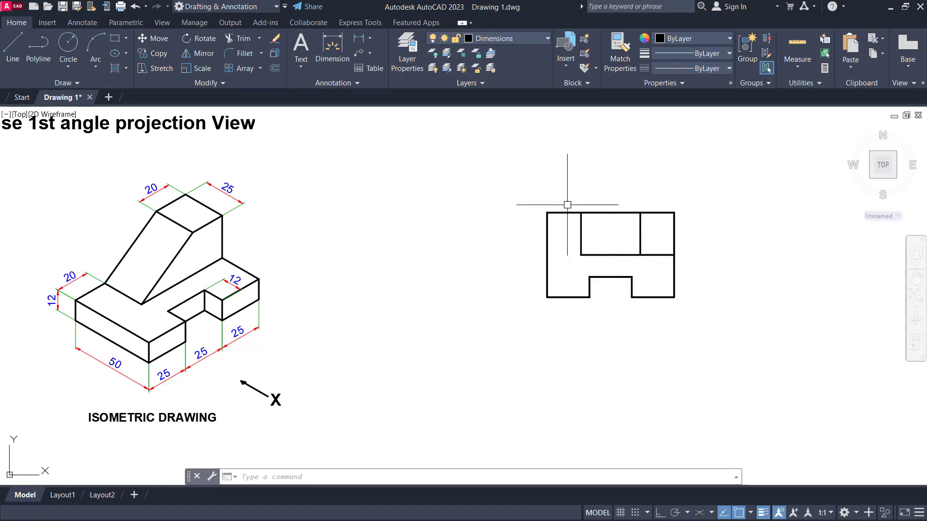
scroll(552, 213, "up", 2)
left_click(454, 184)
key("Escape")
scroll(629, 300, "down", 3)
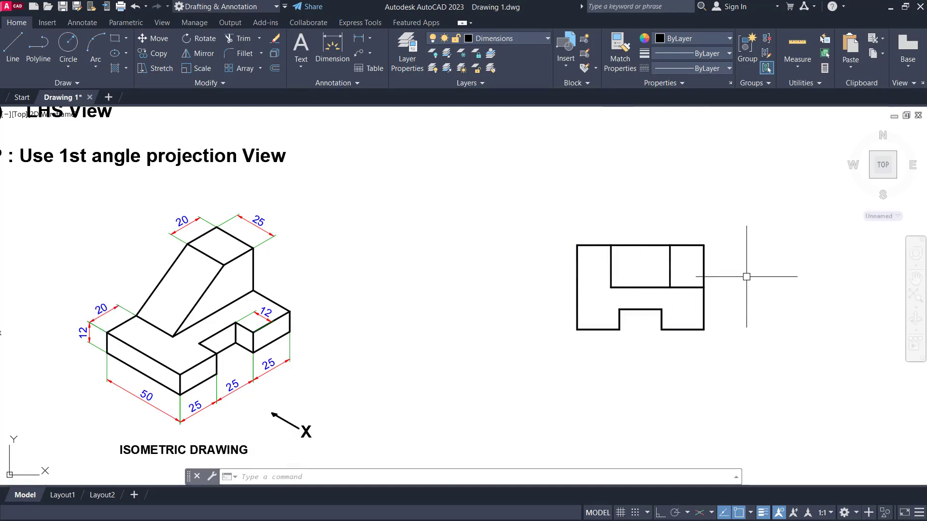
scroll(706, 264, "up", 2)
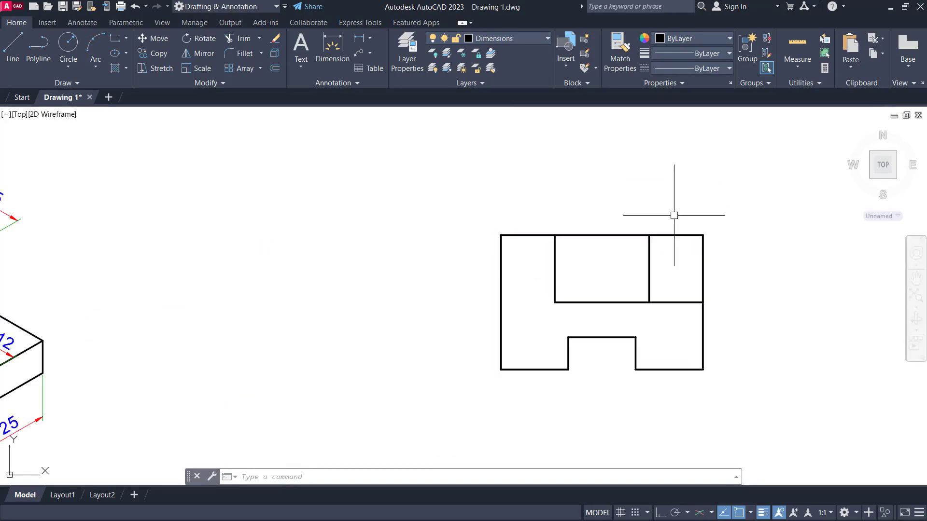
scroll(768, 281, "down", 2)
middle_click_drag(492, 307, 517, 295)
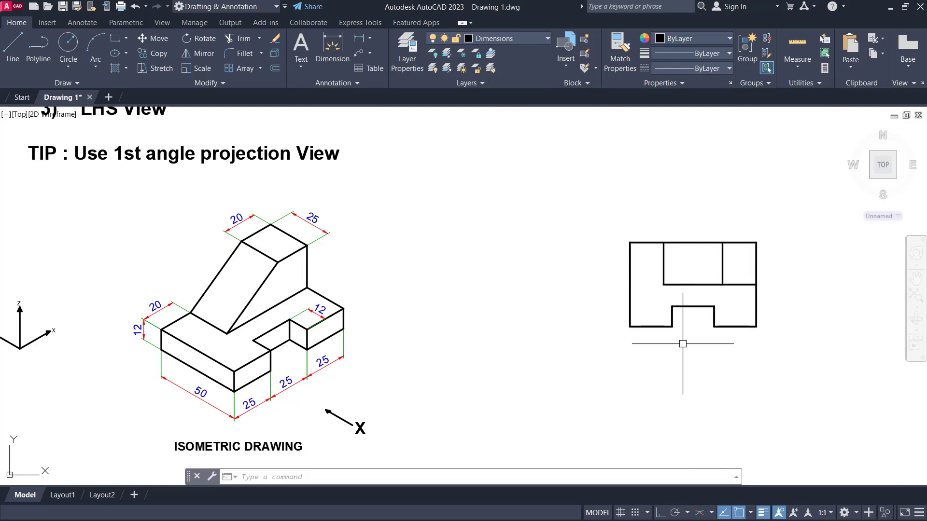
- Check the isometric object's base and notch, as seen along the X arrow, against the matching edges of the orthographic view
middle_click_drag(417, 322, 447, 312)
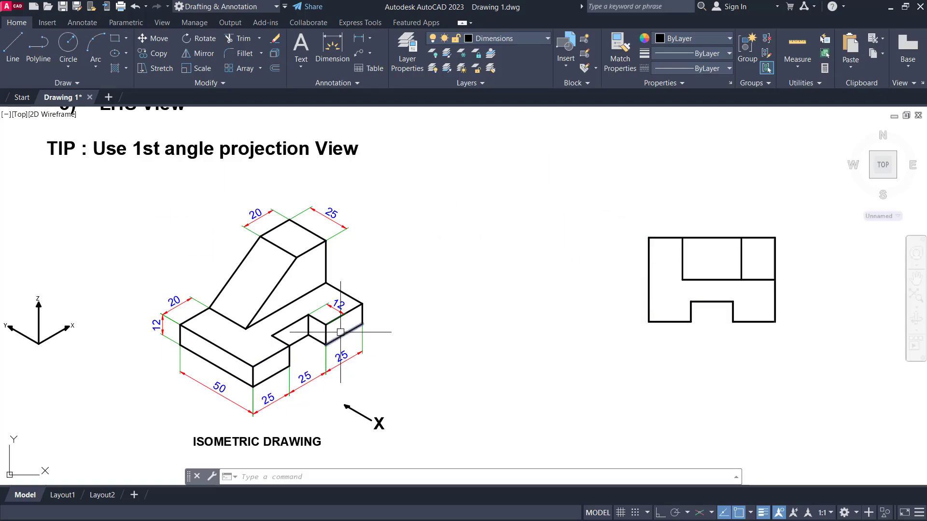
scroll(464, 296, "down", 2)
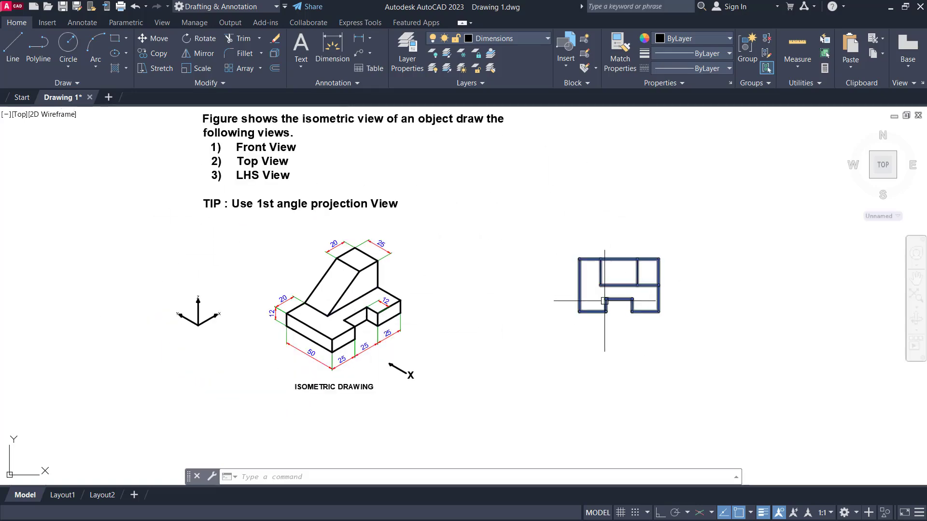
scroll(449, 333, "up", 3)
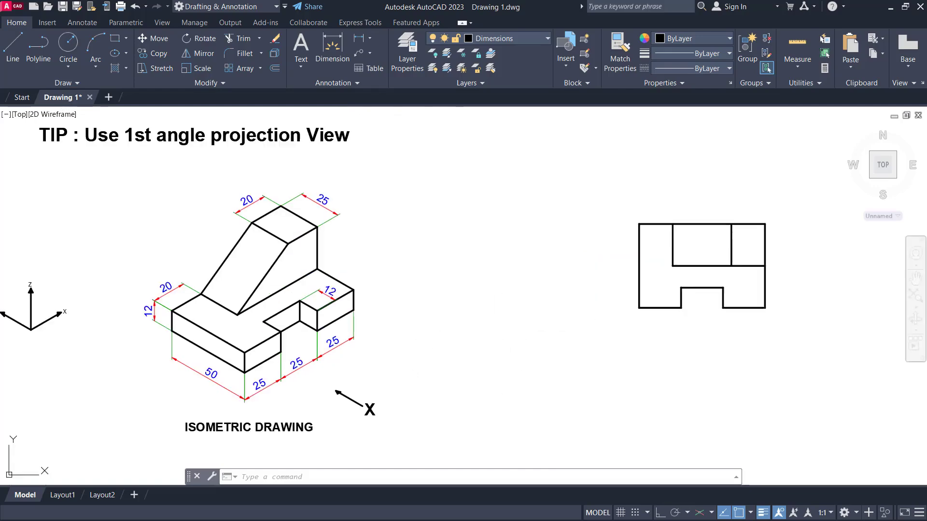
scroll(483, 309, "down", 3)
scroll(504, 325, "up", 2)
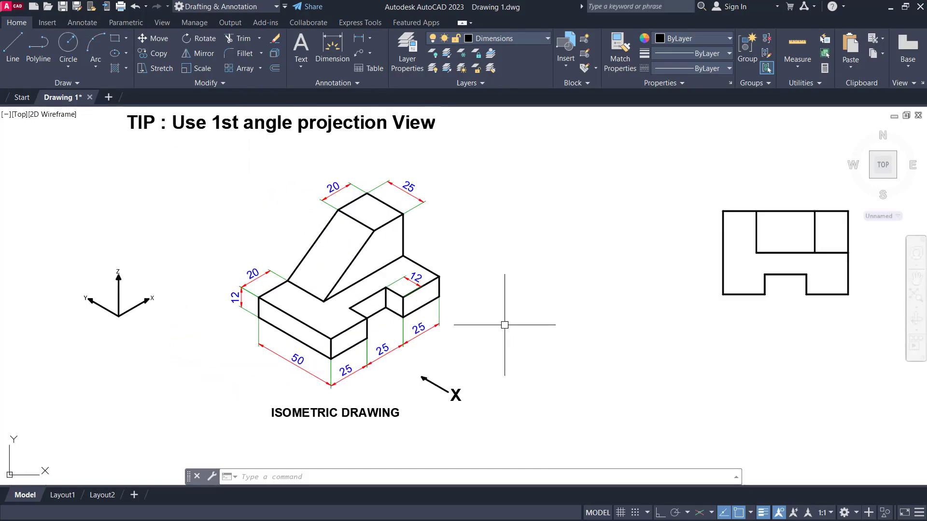
middle_click_drag(445, 333, 485, 326)
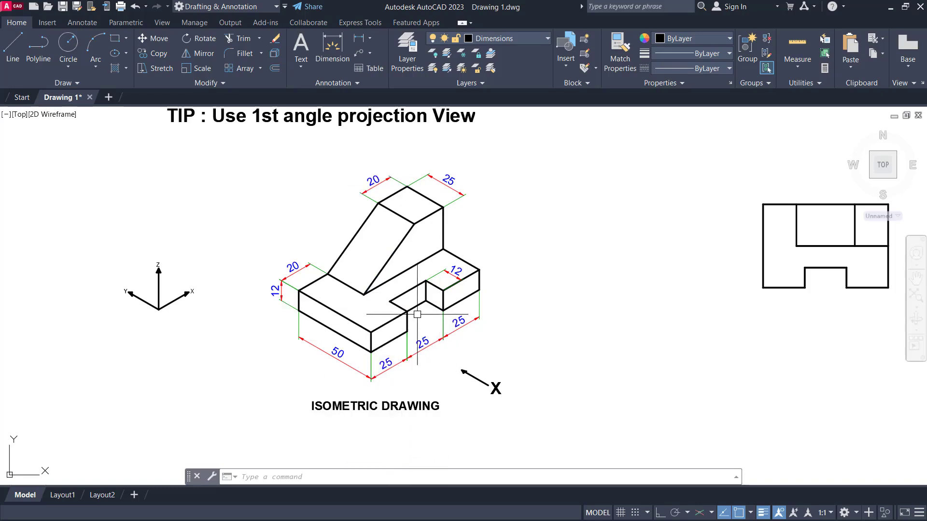
scroll(475, 350, "down", 3)
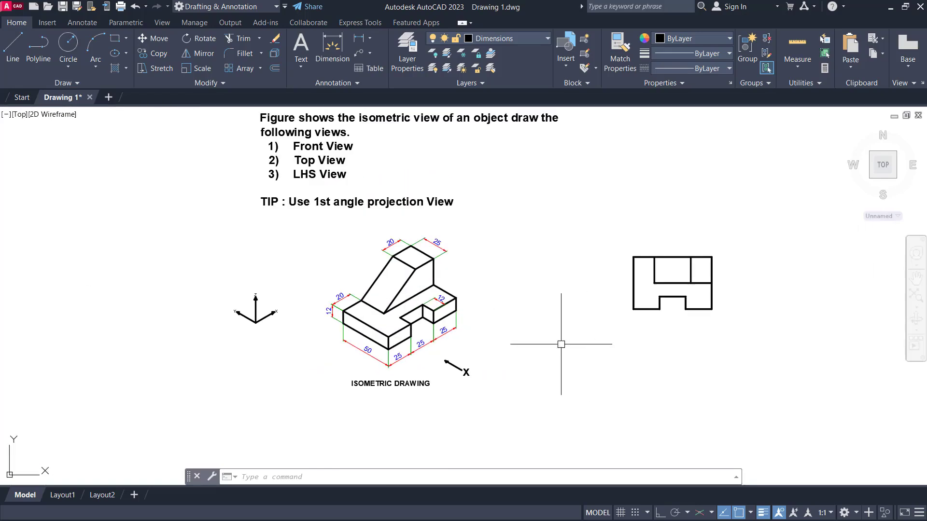
scroll(536, 321, "up", 2)
middle_click_drag(532, 322, 422, 330)
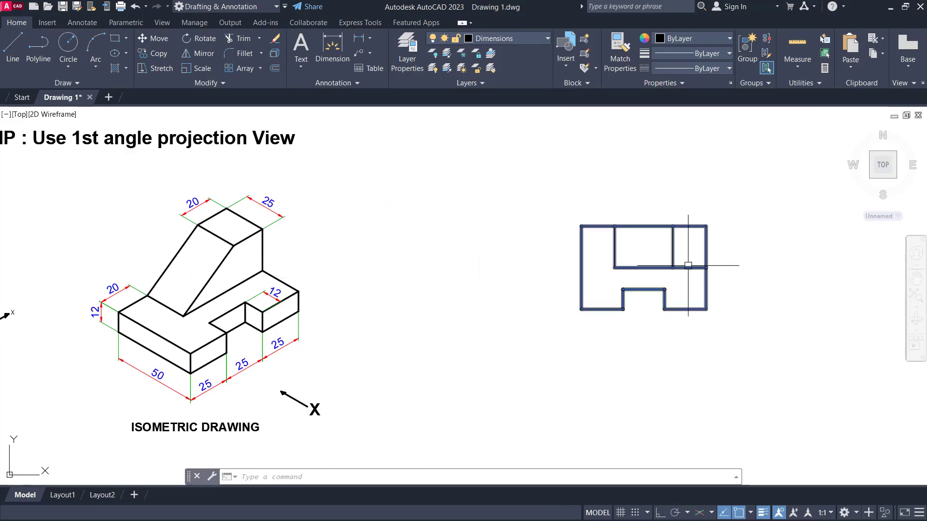
middle_click_drag(647, 387, 757, 382)
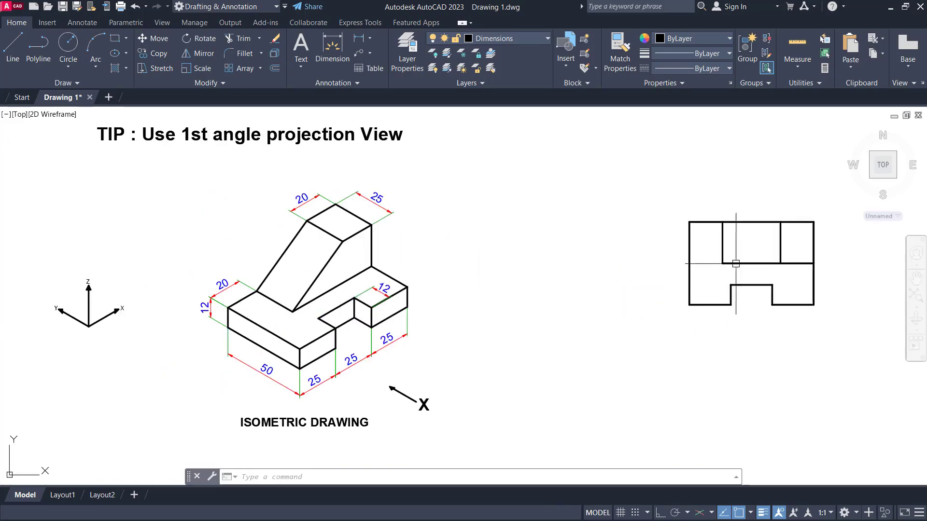
middle_click_drag(356, 334, 387, 320)
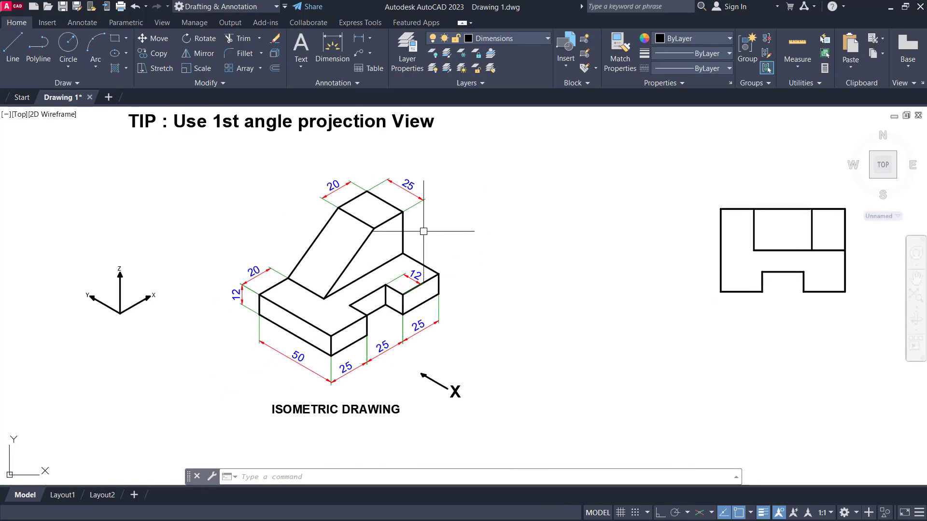
- Review the isometric object and read the task statement above it, including the list of required views
middle_click_drag(472, 361, 426, 316)
middle_click_drag(553, 300, 530, 338)
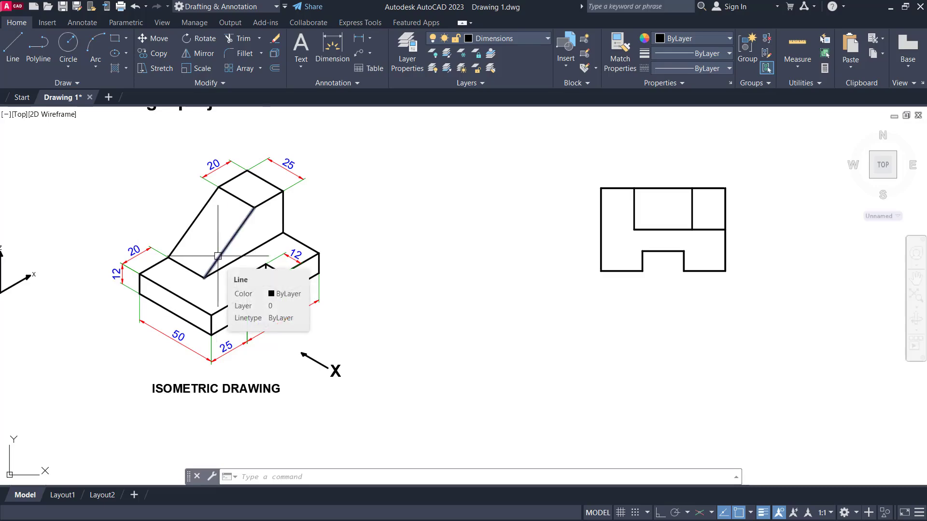
scroll(405, 231, "down", 2)
scroll(338, 225, "up", 2)
middle_click_drag(333, 222, 335, 239)
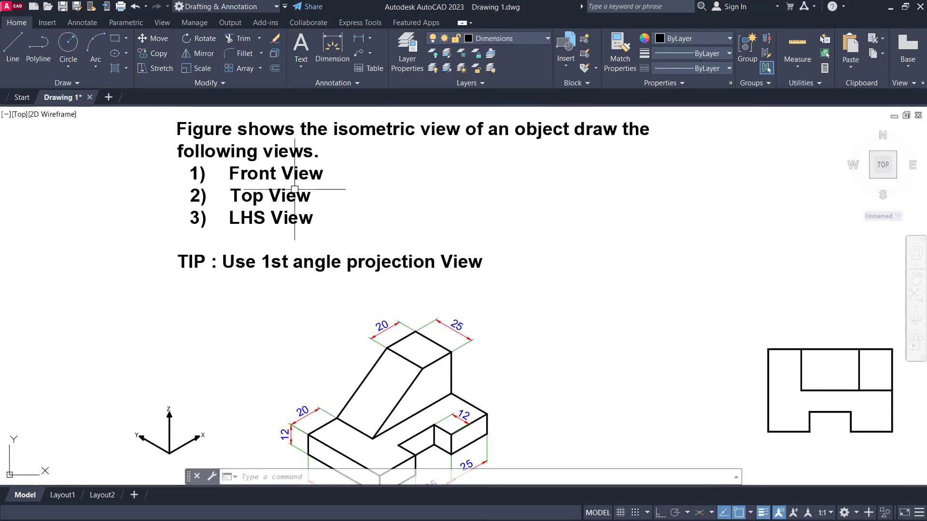
middle_click_drag(377, 198, 377, 210)
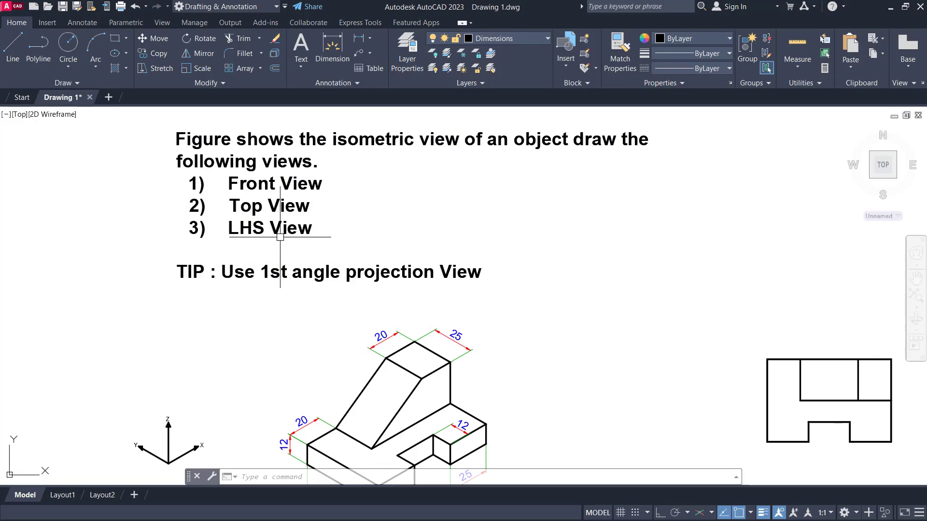
scroll(252, 182, "up", 2)
scroll(222, 190, "down", 2)
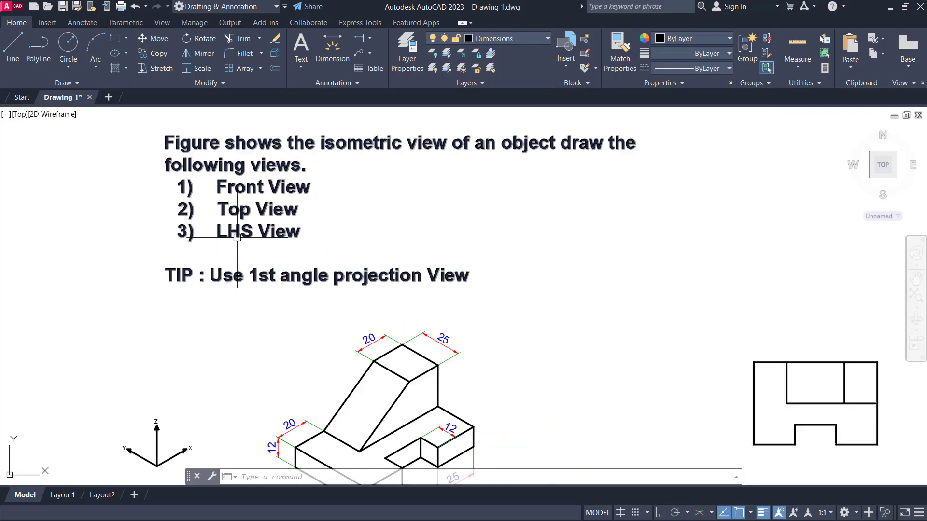
scroll(230, 179, "up", 2)
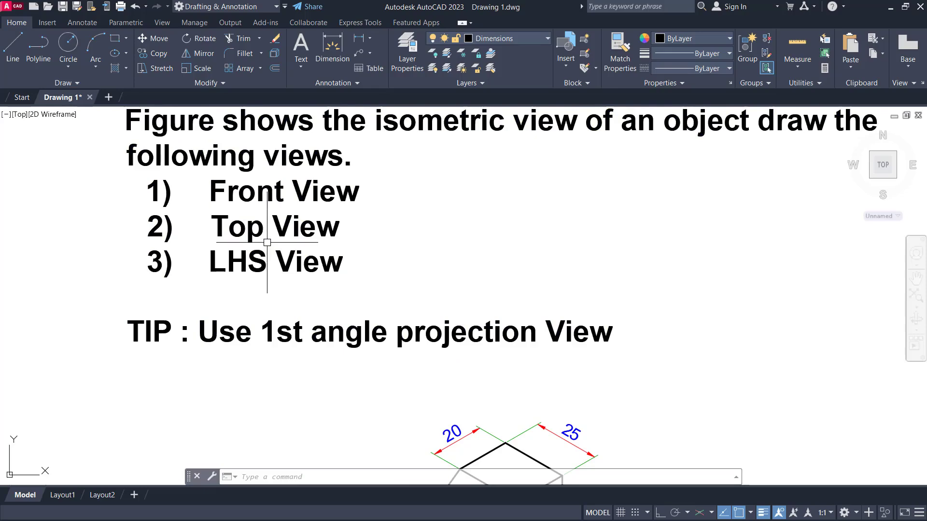
scroll(267, 243, "down", 2)
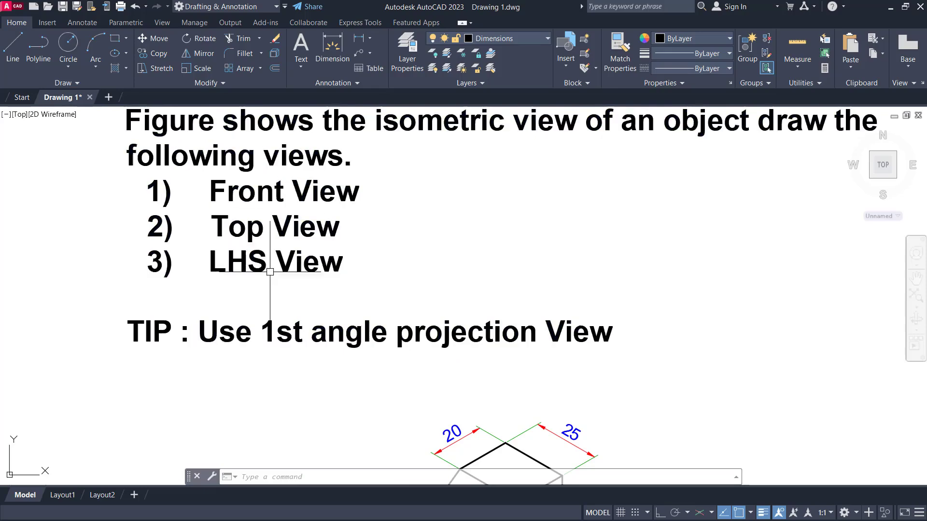
- Check the isometric object's sloped block, base and dimensions against the views requested in the task statement
middle_click_drag(341, 298, 330, 205)
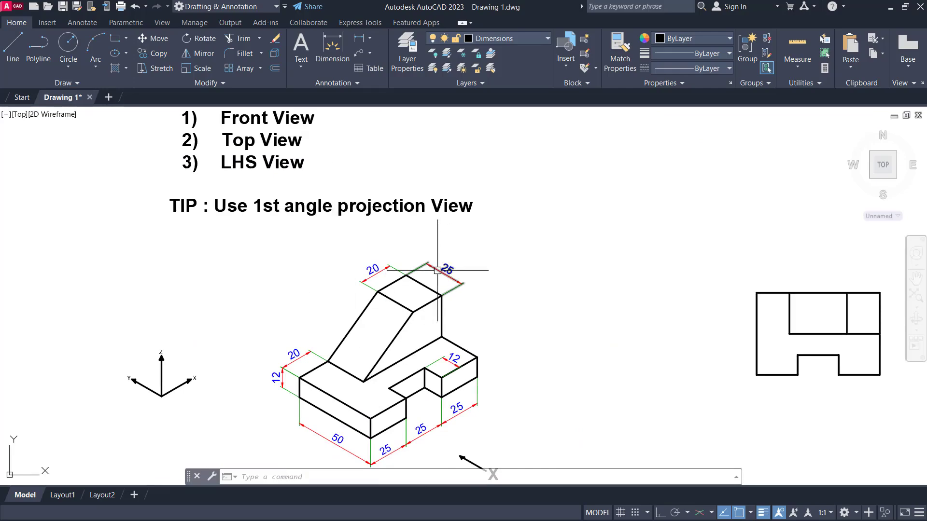
middle_click_drag(436, 271, 424, 293)
middle_click_drag(361, 375, 359, 346)
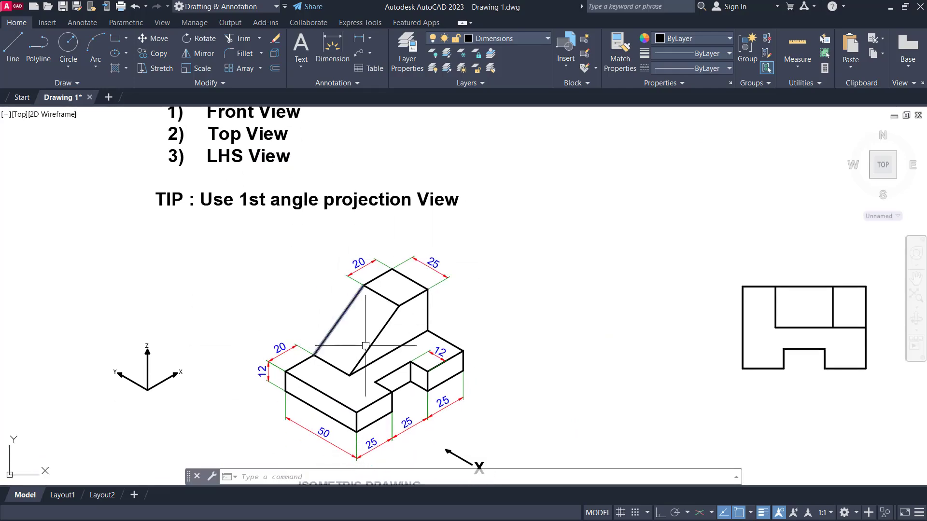
scroll(472, 344, "down", 1)
scroll(491, 300, "up", 1)
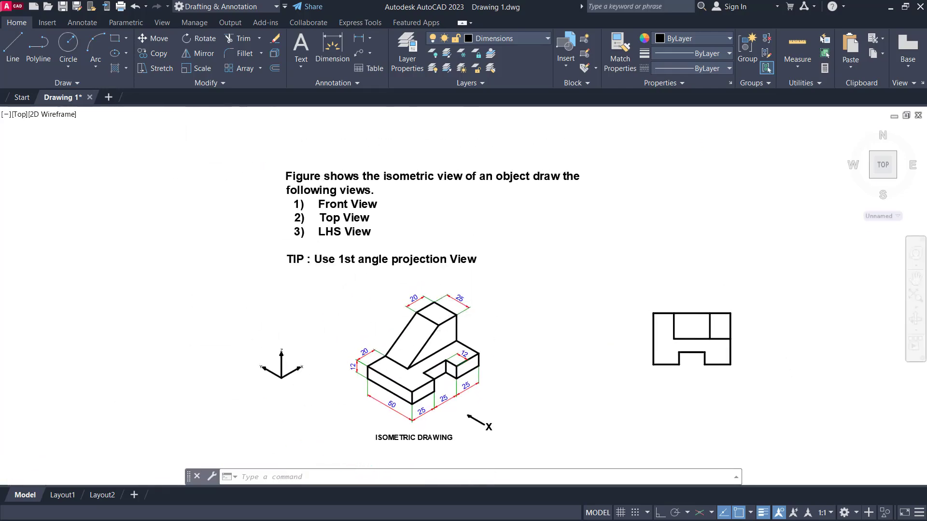
scroll(432, 331, "up", 3)
scroll(433, 331, "down", 2)
middle_click_drag(252, 68, 252, 183)
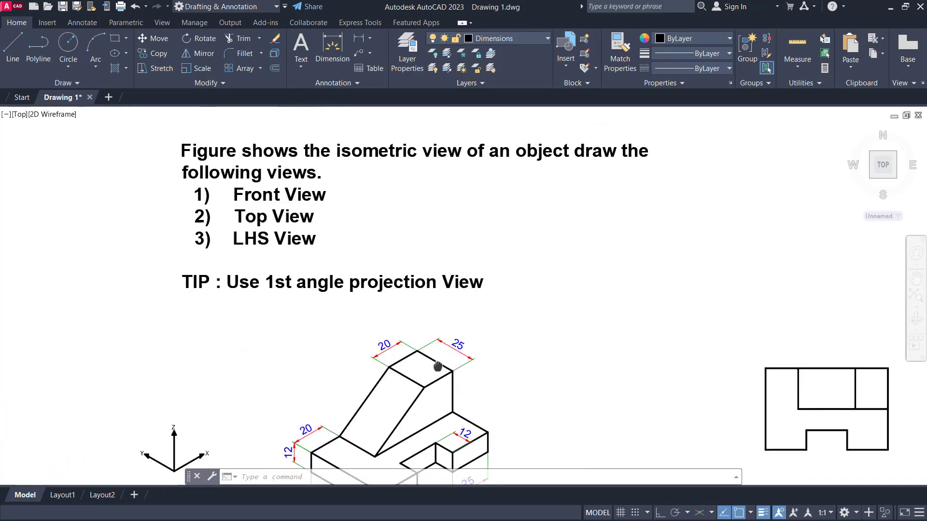
- Re-read the front, top and LHS view items and relate them to the isometric drawing
scroll(253, 182, "up", 2)
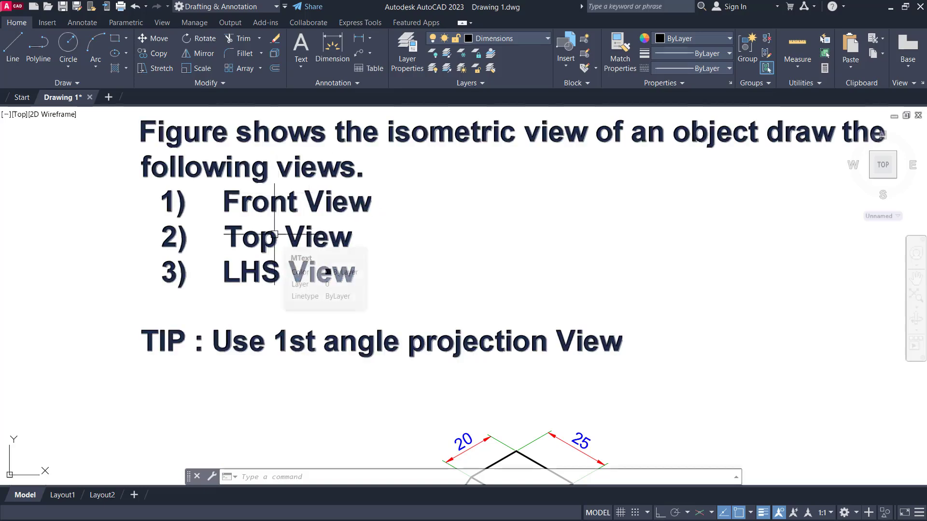
scroll(453, 270, "down", 3)
mouse_move(449, 275)
middle_mouse_down()
mouse_move(418, 222)
mouse_move(419, 247)
middle_mouse_up()
scroll(325, 201, "up", 3)
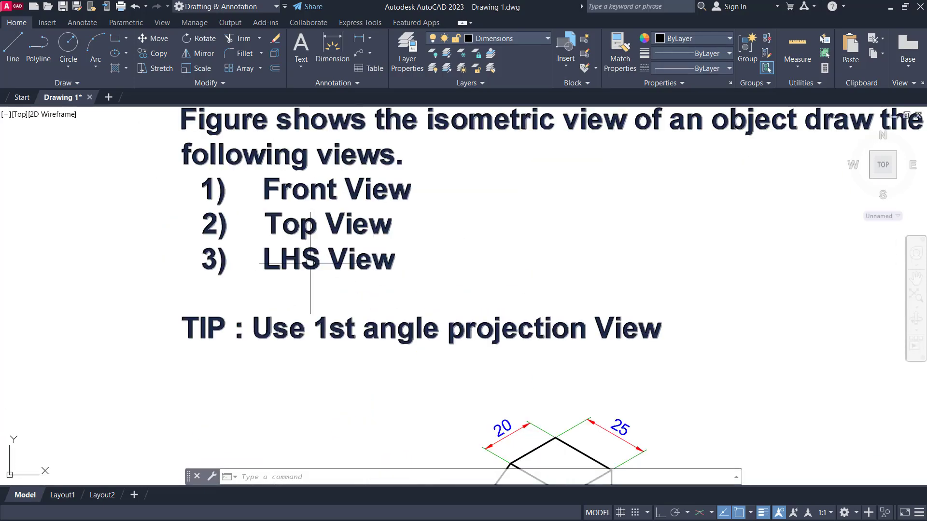
middle_click_drag(362, 267, 314, 270)
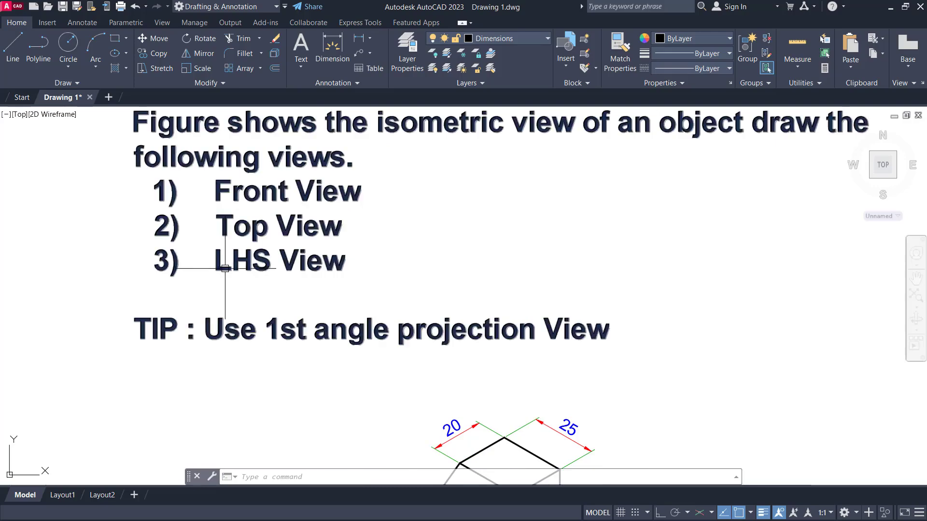
scroll(316, 235, "down", 2)
middle_click_drag(377, 299, 377, 213)
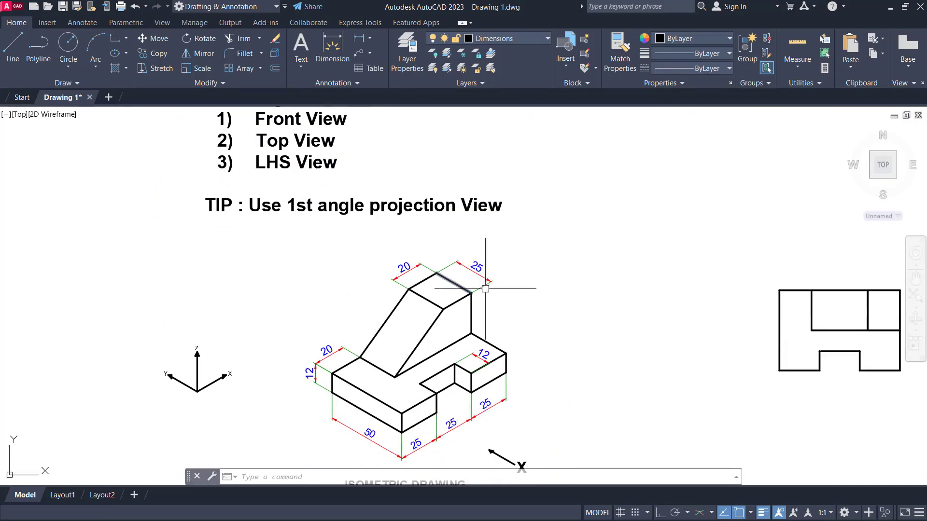
middle_click_drag(454, 308, 331, 241)
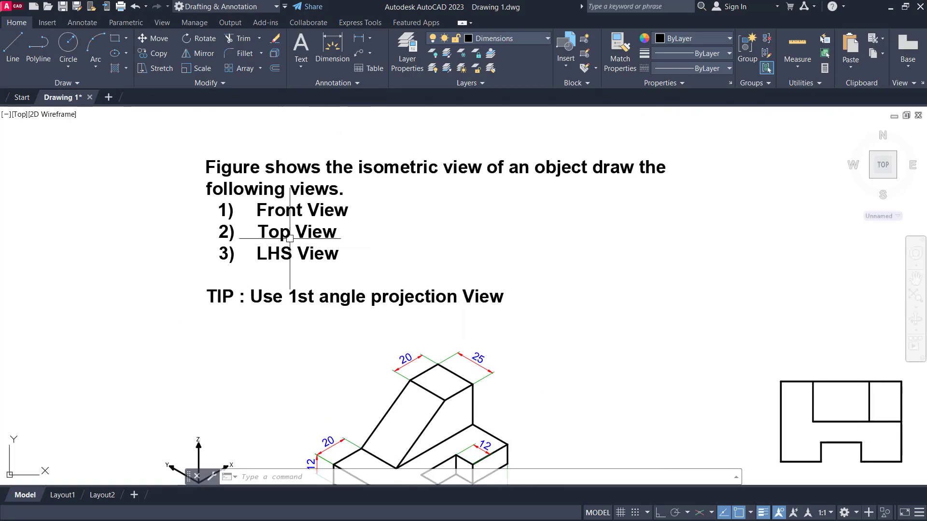
- Edit the tip line of the task text to read "TIP : Use 1st angle projection method."
scroll(282, 265, "up", 2)
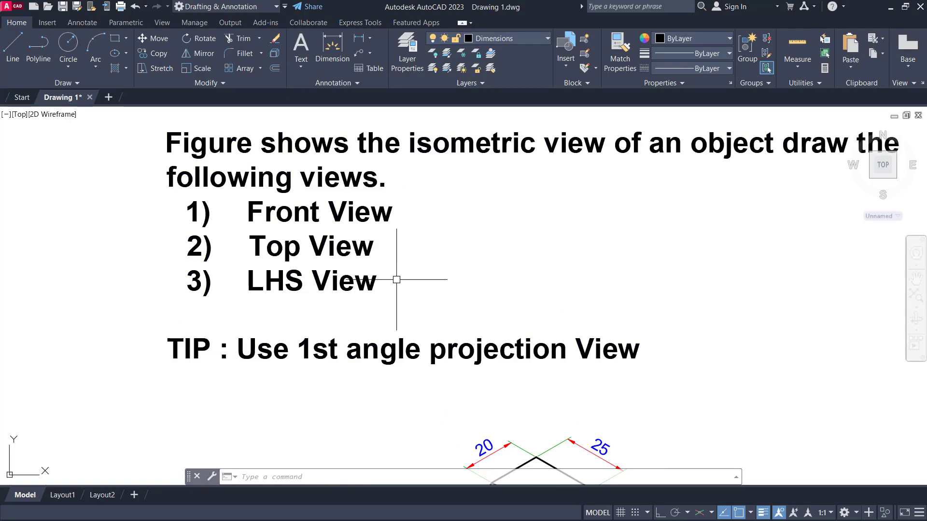
scroll(396, 279, "down", 2)
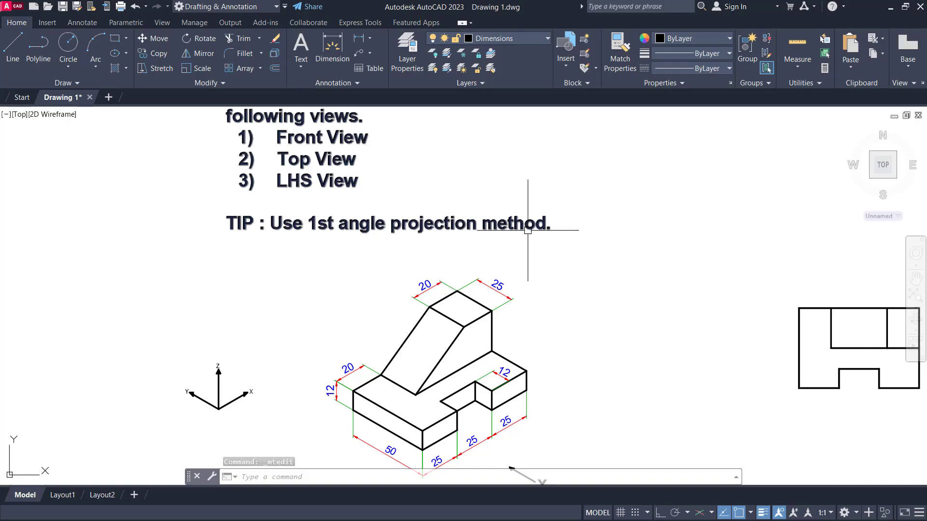
scroll(507, 259, "down", 2)
middle_click_drag(565, 294, 466, 269)
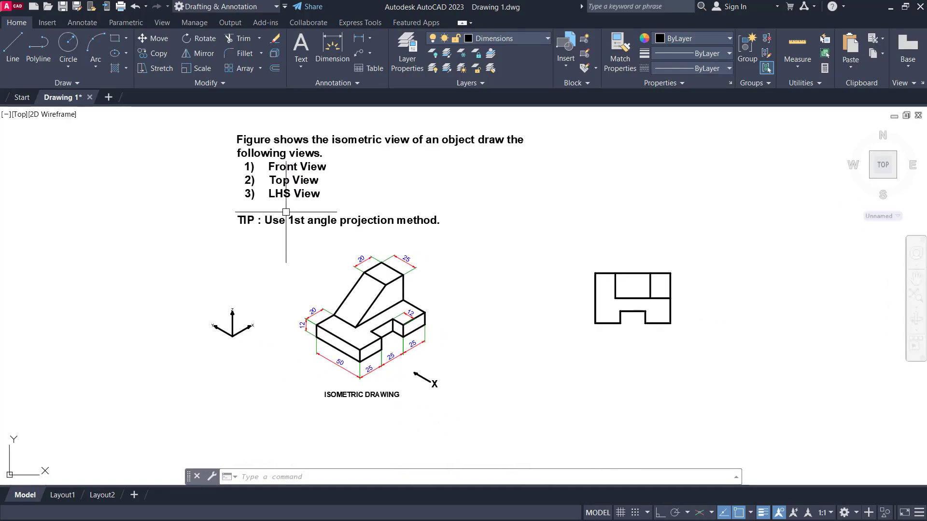
- Read the corrected projection tip and compare the isometric object with the orthographic view beside it
scroll(286, 212, "up", 4)
scroll(548, 234, "up", 1)
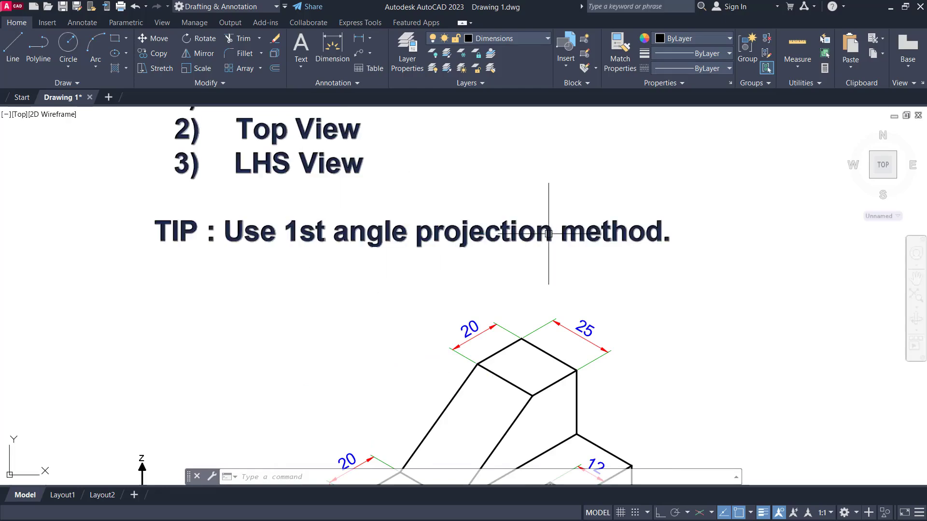
scroll(552, 234, "down", 2)
middle_click_drag(553, 234, 401, 268)
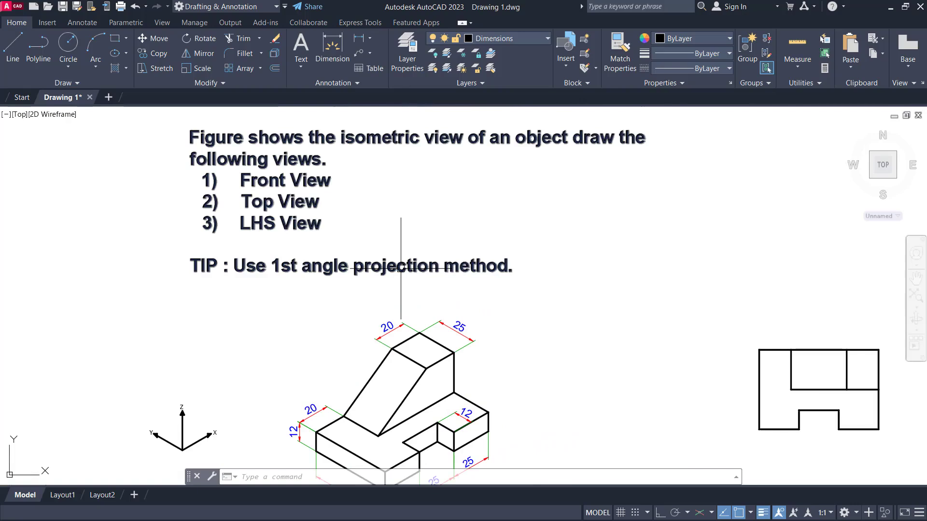
middle_click_drag(415, 283, 420, 260)
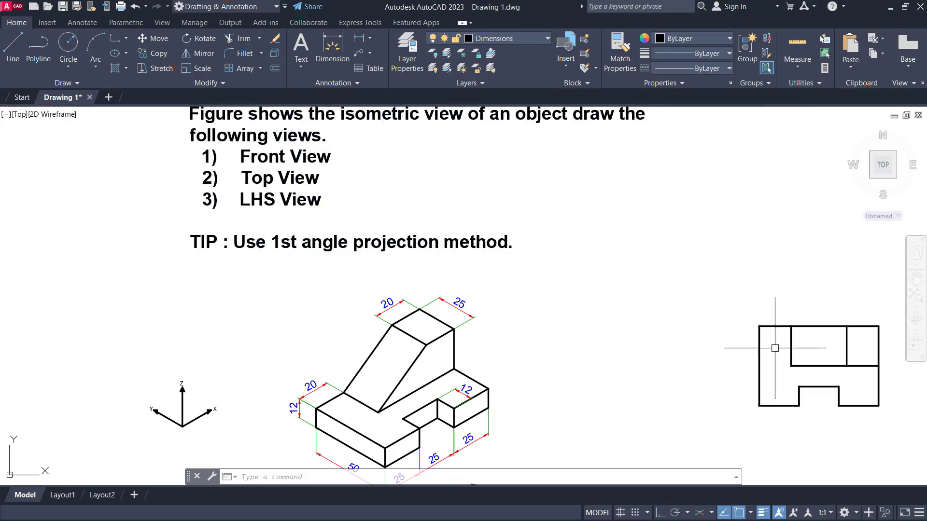
scroll(588, 325, "down", 3)
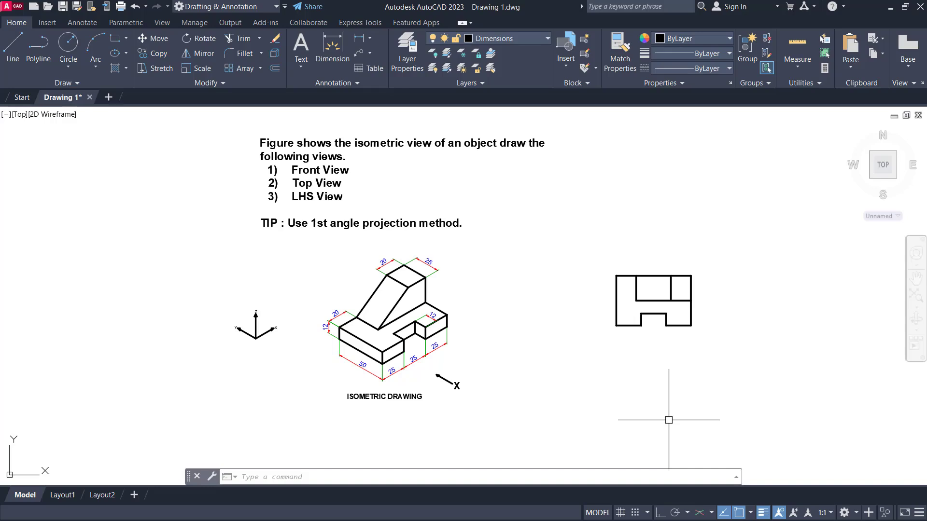
scroll(333, 230, "up", 2)
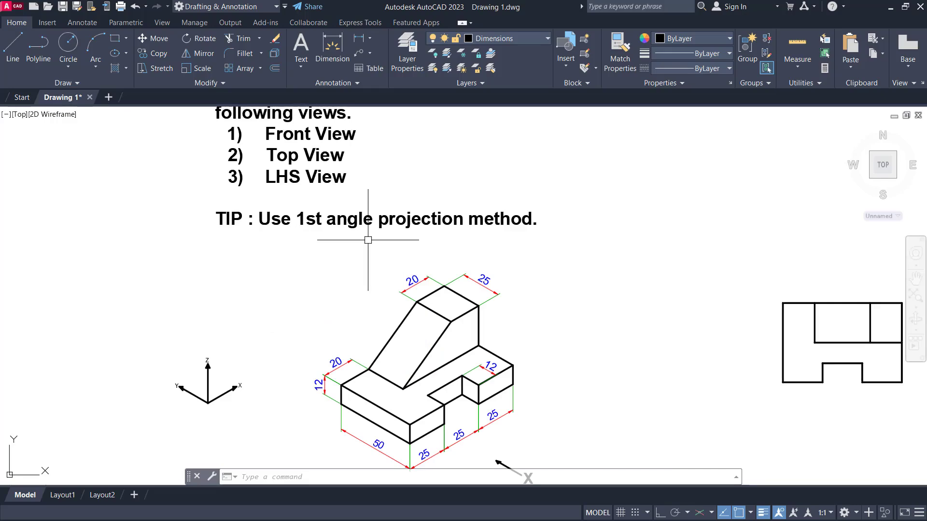
mouse_move(529, 246)
middle_mouse_down()
mouse_move(513, 265)
mouse_move(414, 230)
mouse_move(356, 233)
middle_mouse_up()
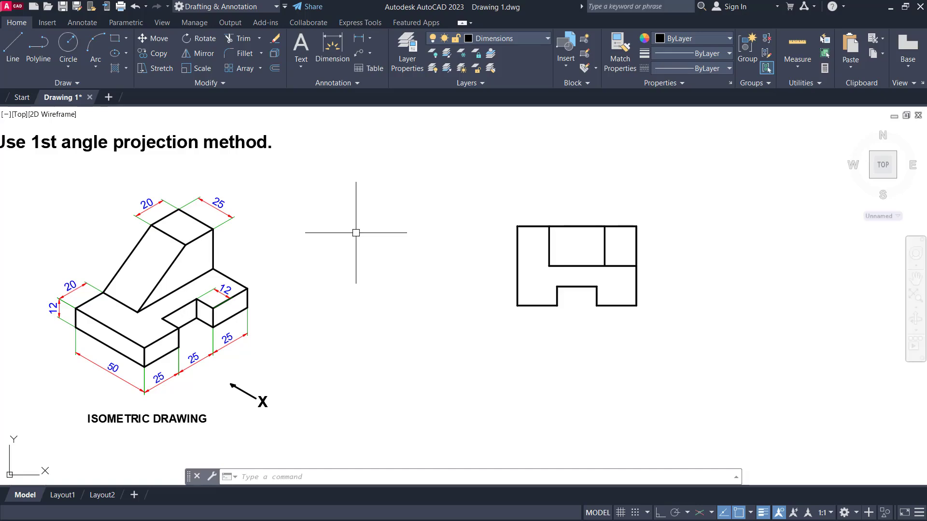
- Examine the first-angle and third-angle layout diagrams, including the FRONT VIEW label in the first-angle one
middle_click_drag(733, 312, 294, 313)
scroll(362, 313, "down", 4)
middle_click_drag(427, 314, 142, 312)
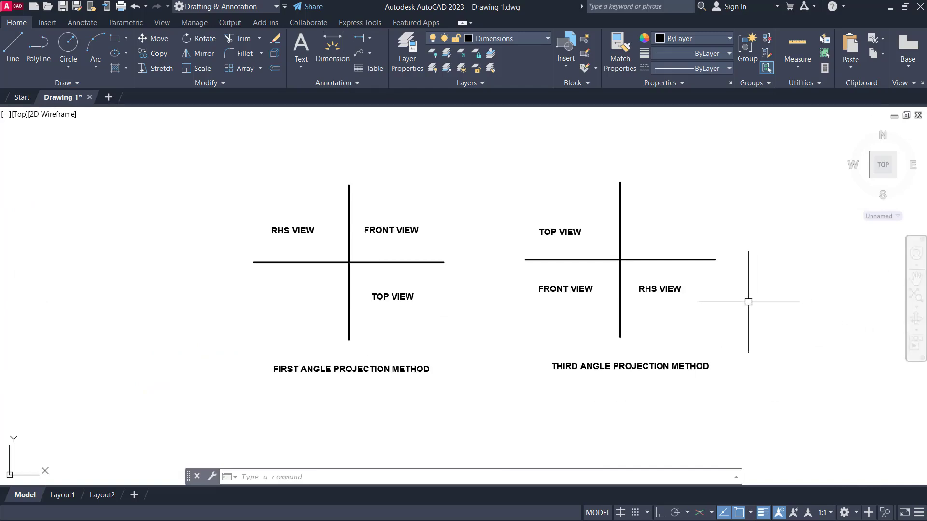
scroll(472, 294, "up", 2)
middle_click_drag(504, 304, 492, 309)
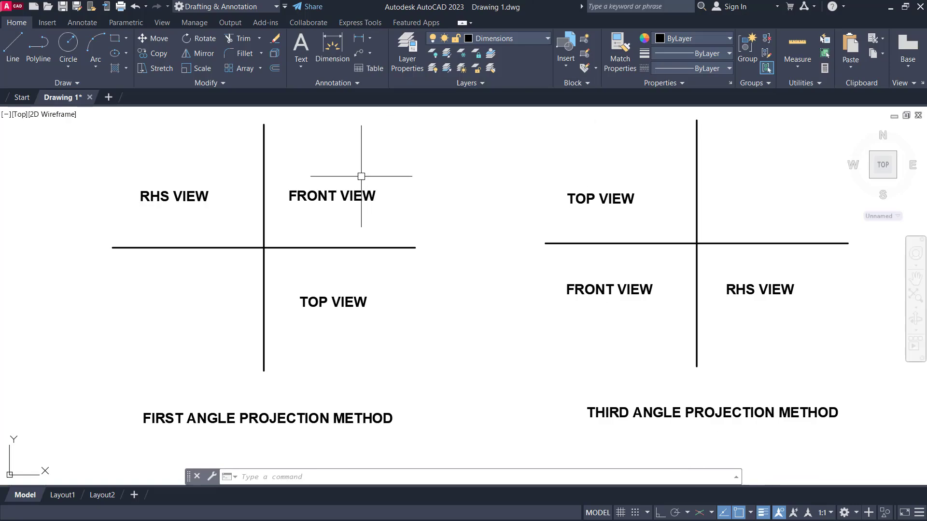
left_click(358, 197)
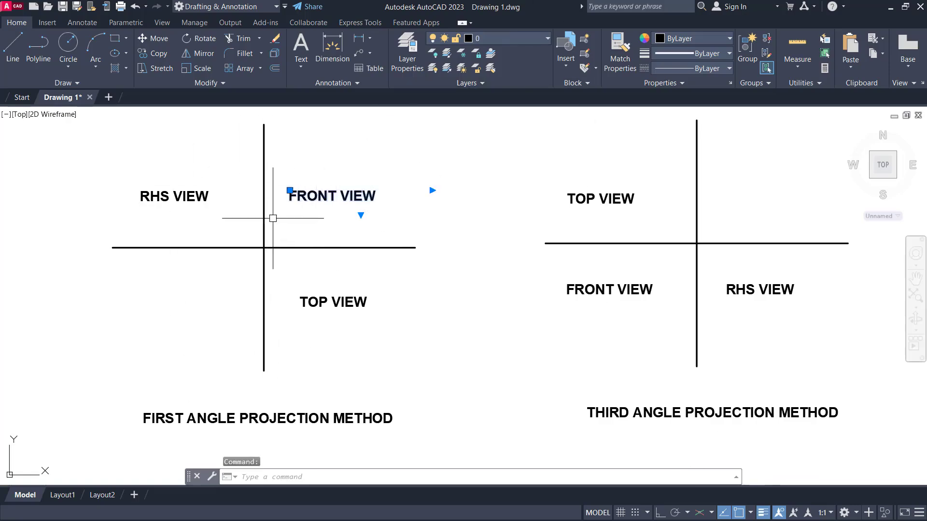
key("Escape")
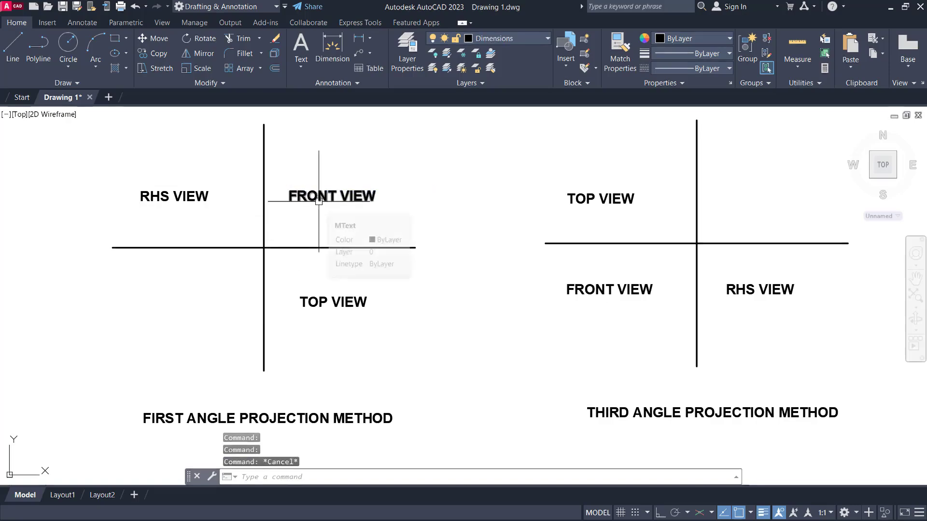
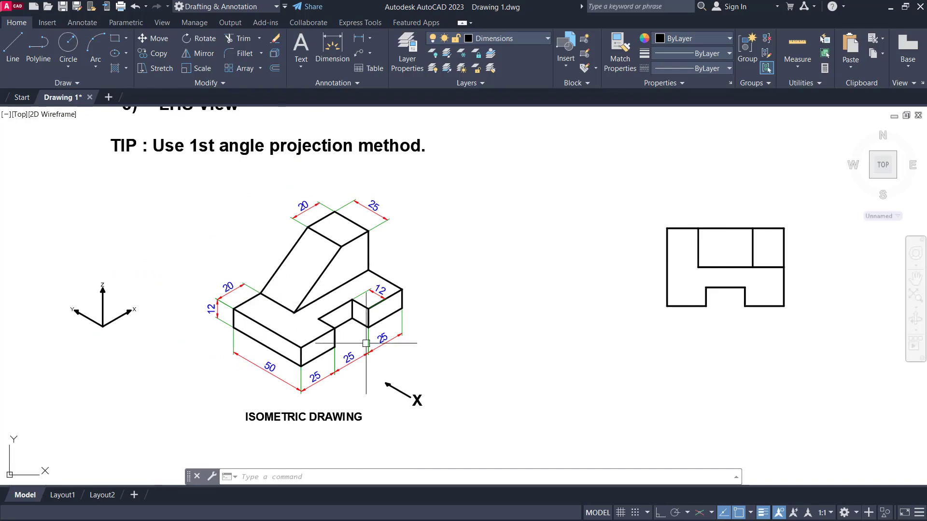
- Identify the isometric object's left and right sides relative to the X arrow and check the requested side view
middle_click_drag(367, 347, 368, 327)
middle_click_drag(410, 375, 407, 364)
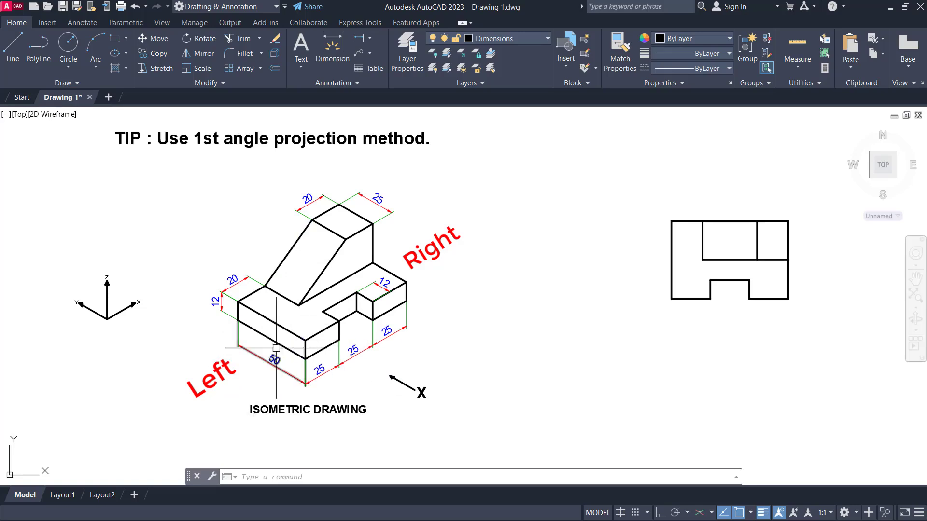
mouse_move(233, 215)
middle_mouse_down()
mouse_move(233, 275)
mouse_move(223, 292)
middle_mouse_up()
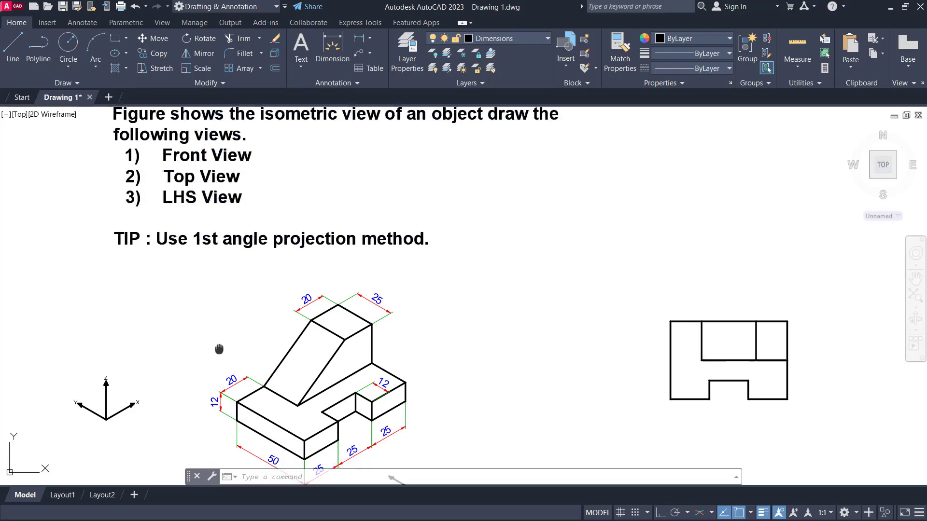
middle_click_drag(221, 348, 217, 270)
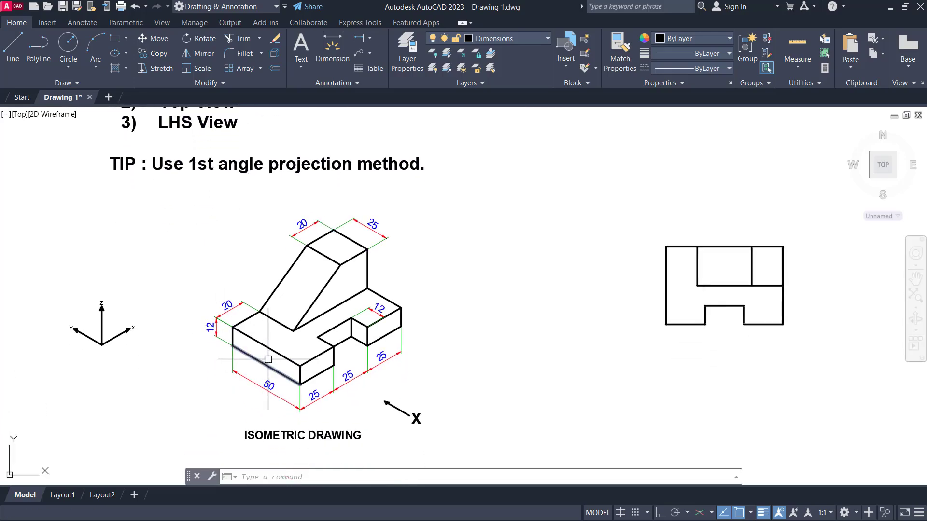
- Examine where the first-angle layout diagram places the side, front and top views around its crossing lines
scroll(268, 359, "down", 4)
middle_click_drag(516, 347, 149, 273)
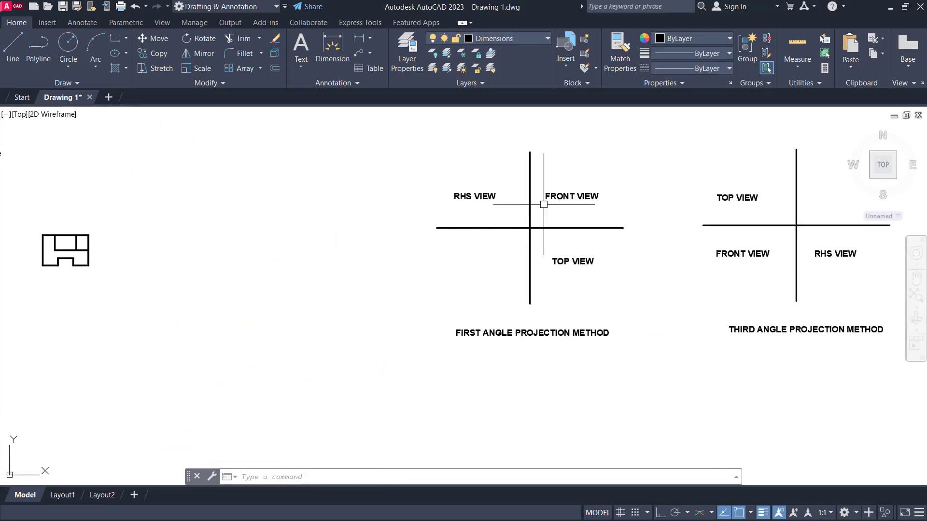
scroll(544, 204, "up", 5)
middle_click_drag(501, 238, 430, 233)
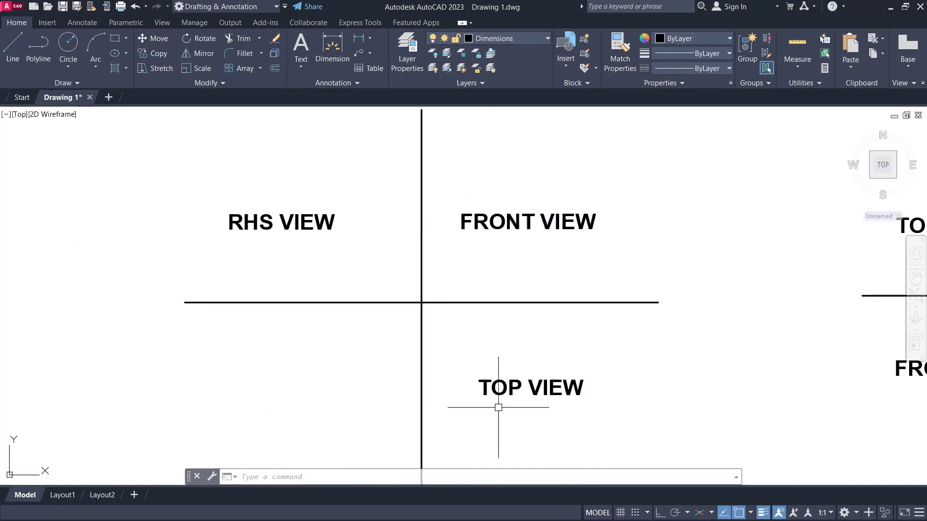
scroll(499, 407, "down", 2)
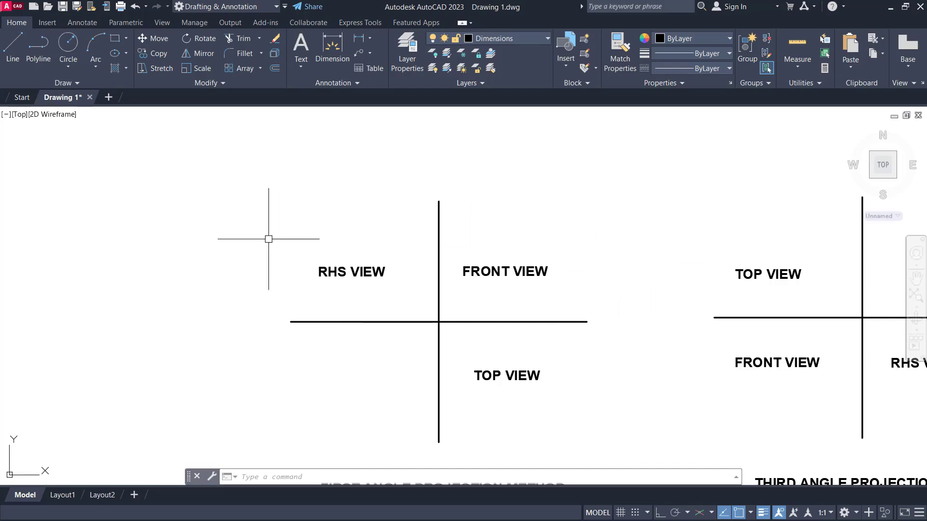
- Examine the dimensioned isometric object and compare it with the orthographic view drawn beside it
middle_click_drag(266, 237, 478, 236)
scroll(236, 237, "down", 2)
middle_click_drag(232, 236, 489, 235)
scroll(102, 332, "up", 2)
scroll(201, 315, "up", 3)
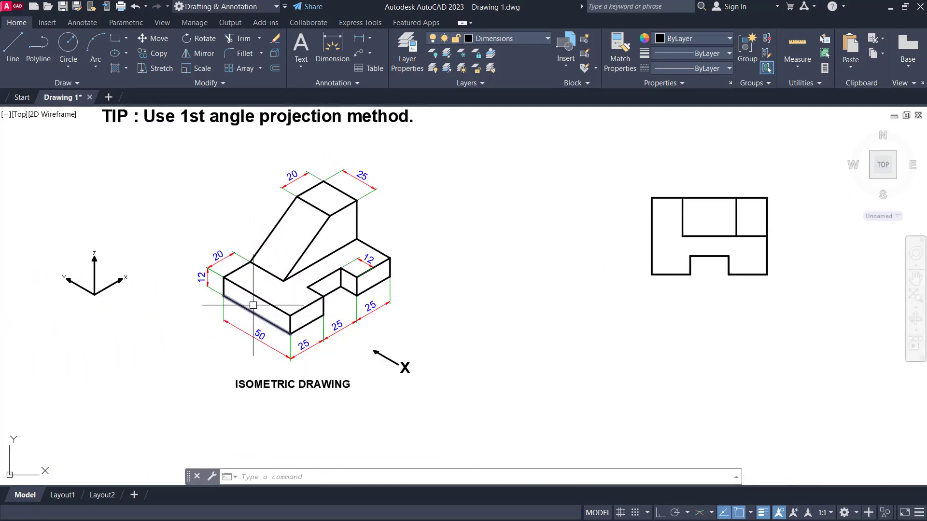
scroll(483, 232, "down", 2)
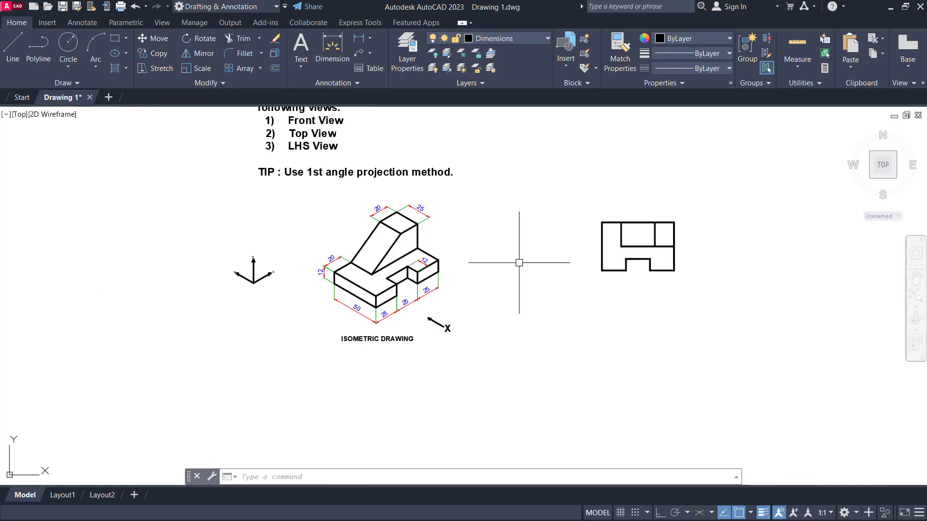
middle_click_drag(517, 263, 321, 273)
scroll(320, 273, "up", 2)
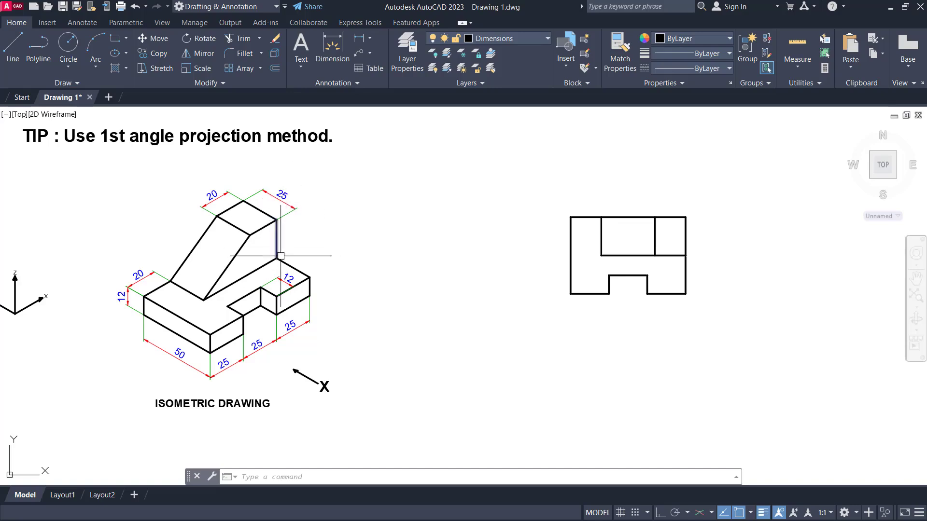
- Examine where the third-angle layout with a single side view places the top, front and RHS views
scroll(245, 223, "down", 4)
middle_click_drag(580, 246, 297, 257)
middle_click_drag(511, 256, 240, 259)
scroll(647, 234, "up", 2)
middle_click_drag(647, 234, 596, 288)
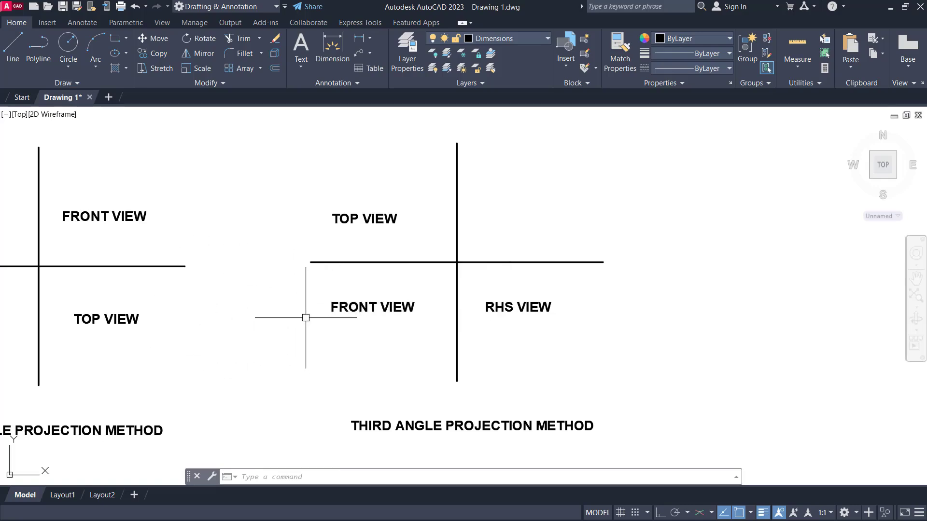
mouse_move(664, 312)
middle_mouse_down()
mouse_move(118, 312)
mouse_move(710, 267)
mouse_move(599, 300)
middle_mouse_up()
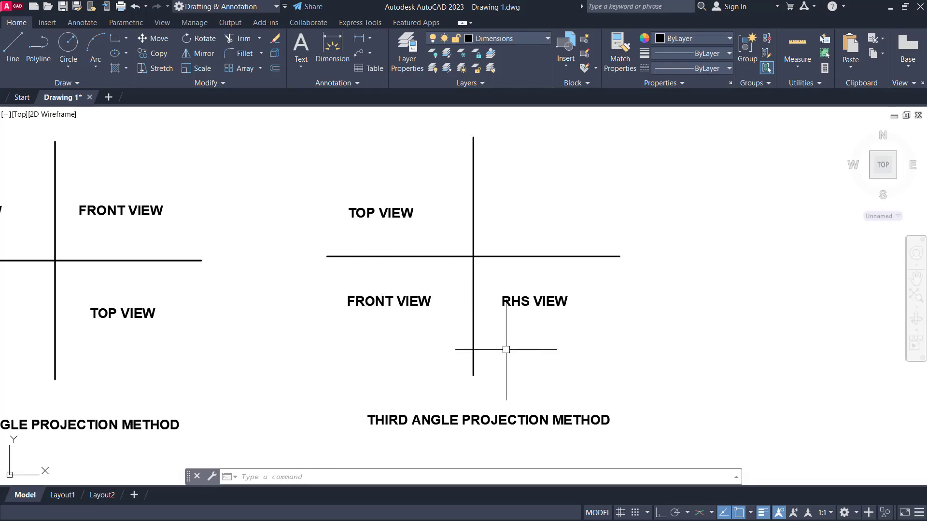
- Reread the list of requested views and the projection tip above the isometric drawing
scroll(506, 349, "down", 3)
scroll(176, 393, "up", 5)
middle_click_drag(176, 394, 223, 336)
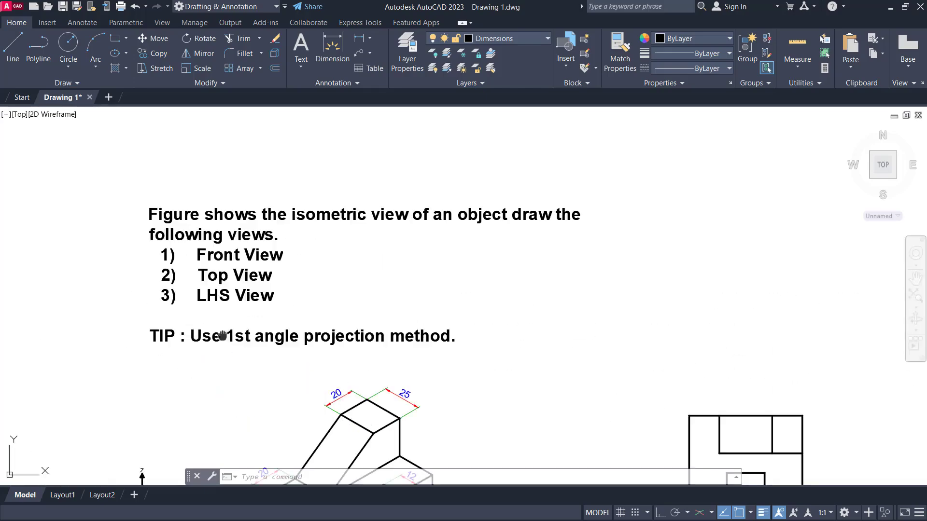
scroll(222, 331, "down", 4)
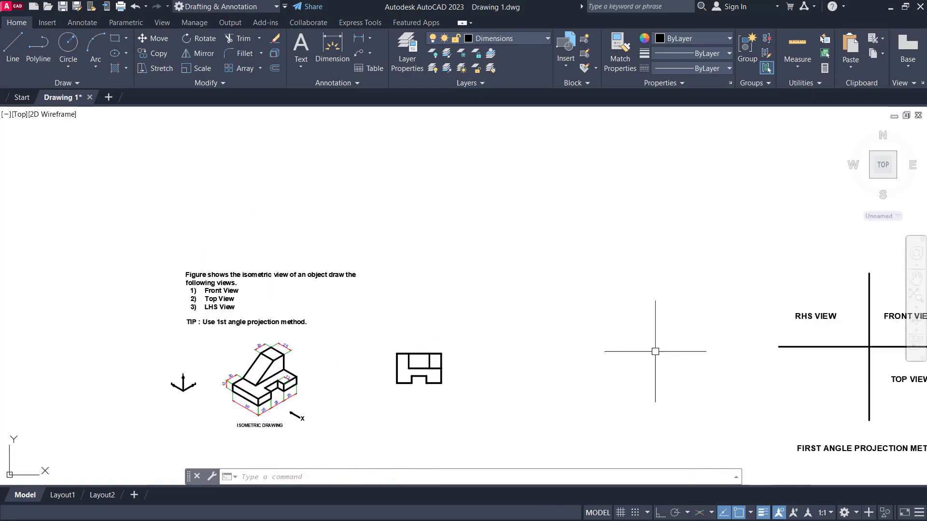
- Compare the first-angle and third-angle layout diagrams that contain only an RHS side view
middle_click_drag(756, 350, 331, 320)
middle_click_drag(512, 320, 296, 275)
middle_click_drag(672, 285, 112, 284)
scroll(596, 272, "up", 2)
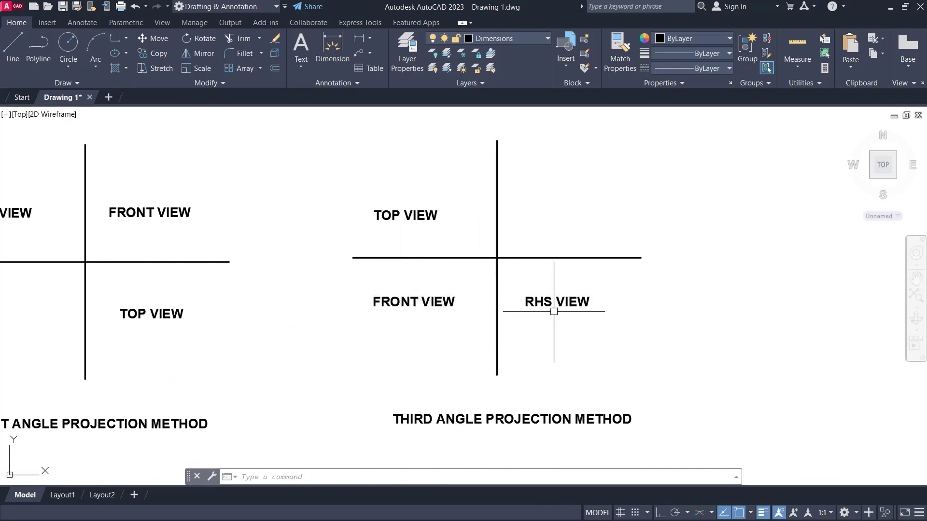
scroll(554, 310, "down", 2)
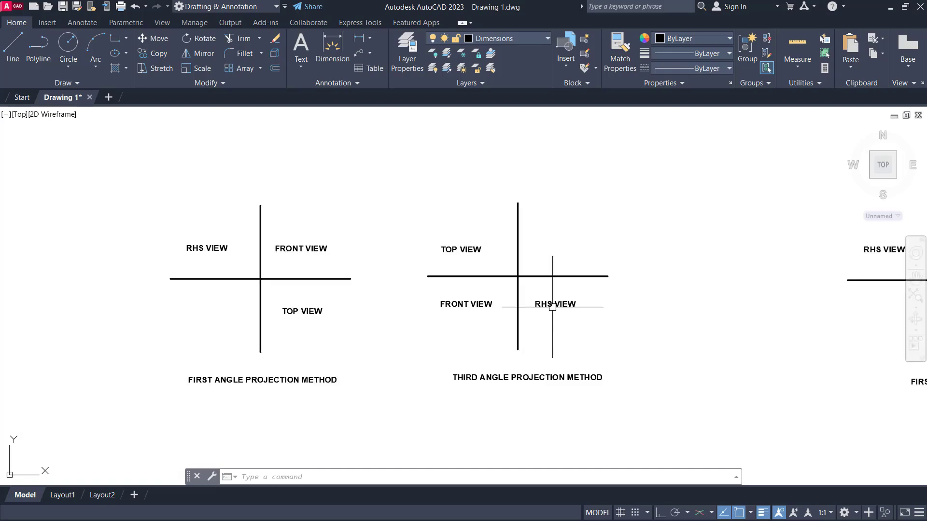
left_click(400, 178)
left_click(680, 425)
key("Escape")
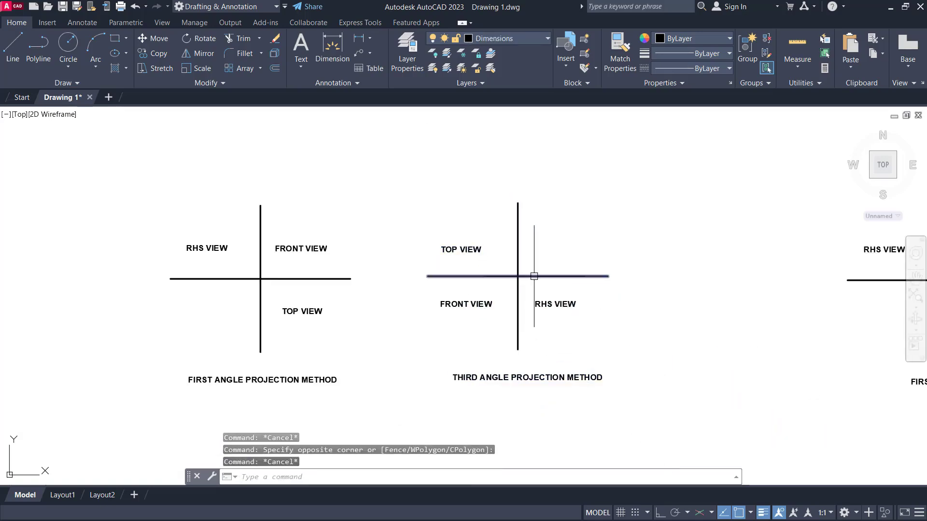
- Examine the expanded first-angle and third-angle layouts showing both side views, focusing on the first-angle front and top view positions
mouse_move(617, 278)
middle_mouse_down()
mouse_move(689, 302)
mouse_move(211, 302)
middle_mouse_up()
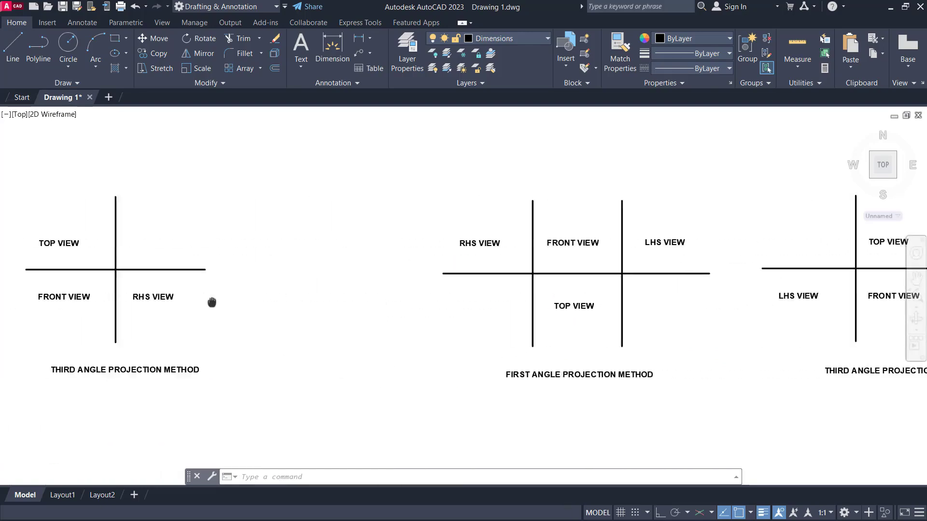
middle_click_drag(633, 313, 364, 310)
scroll(439, 287, "up", 1)
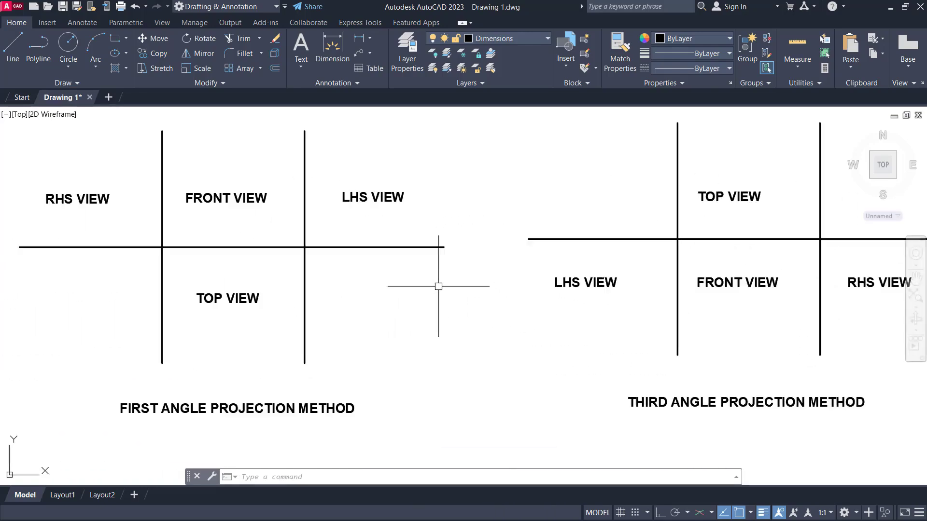
scroll(437, 286, "down", 1)
middle_click_drag(622, 225, 611, 253)
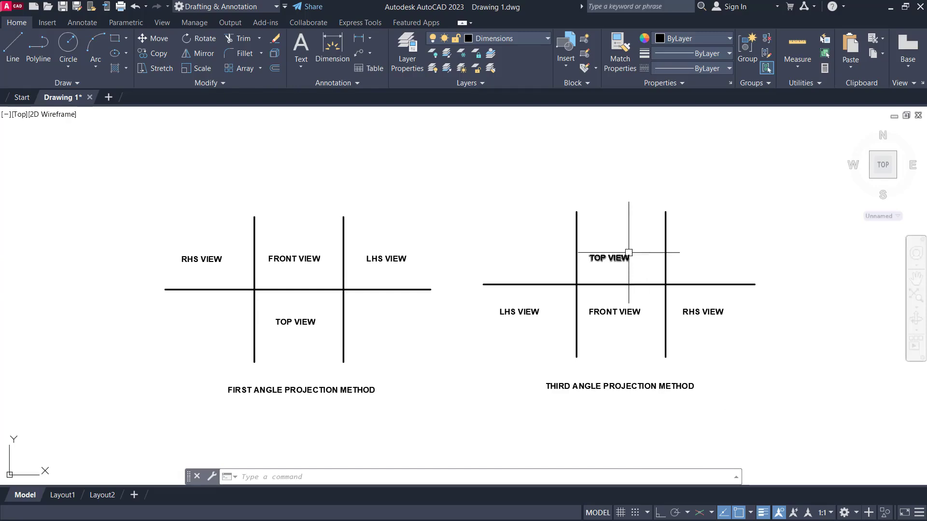
scroll(337, 222, "up", 3)
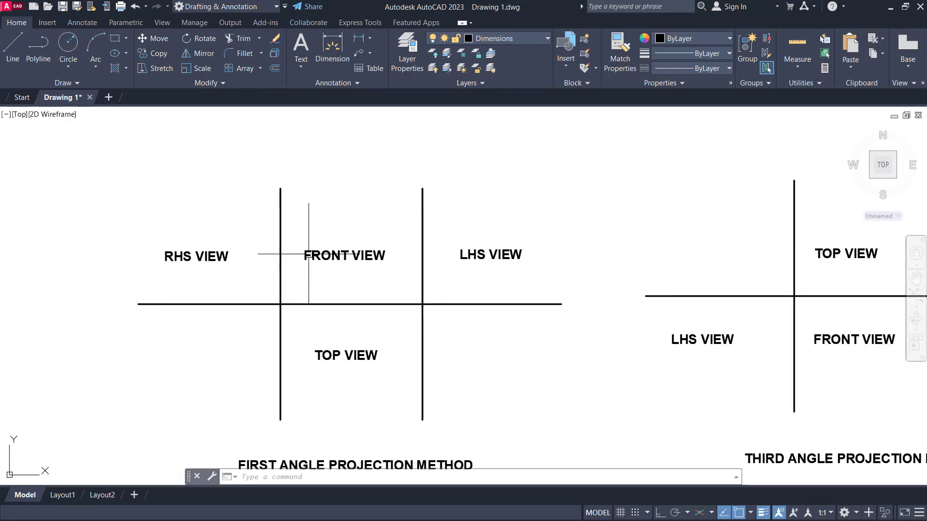
mouse_move(311, 255)
middle_mouse_down()
mouse_move(352, 230)
mouse_move(443, 230)
mouse_move(435, 228)
middle_mouse_up()
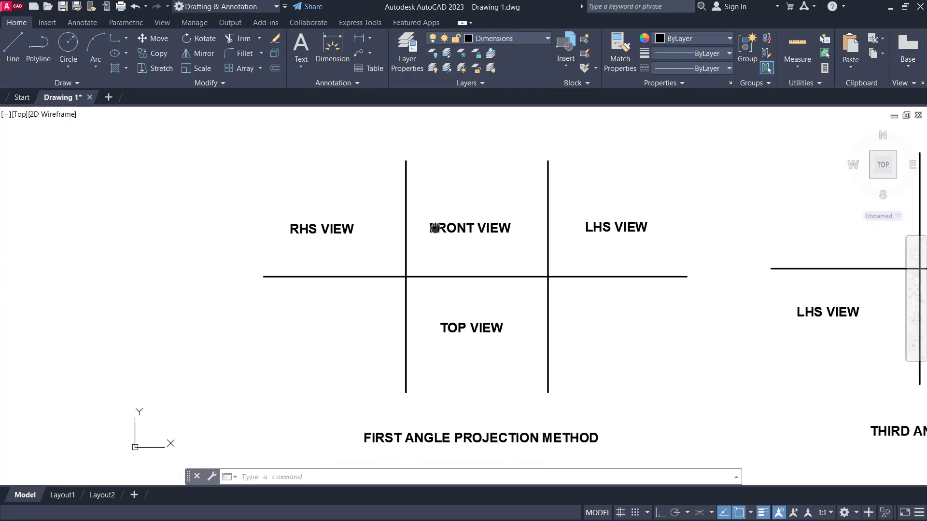
middle_click_drag(441, 315, 424, 307)
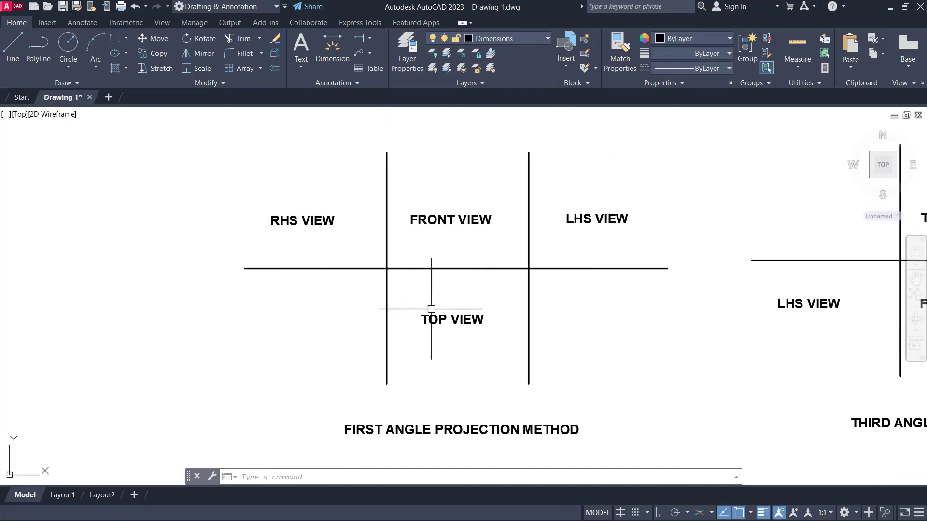
key("Escape")
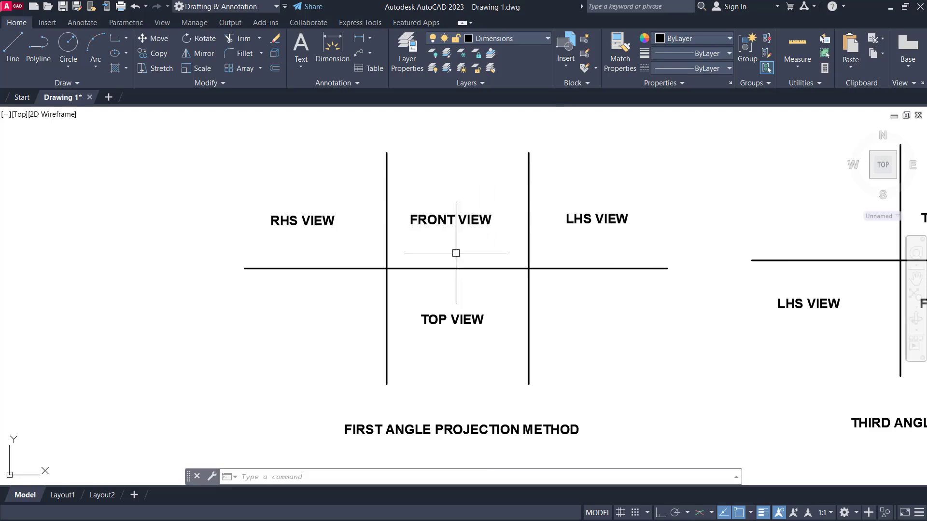
- Check the requested side view in the task text against the isometric object's left and right sides
scroll(470, 256, "down", 4)
scroll(408, 253, "down", 2)
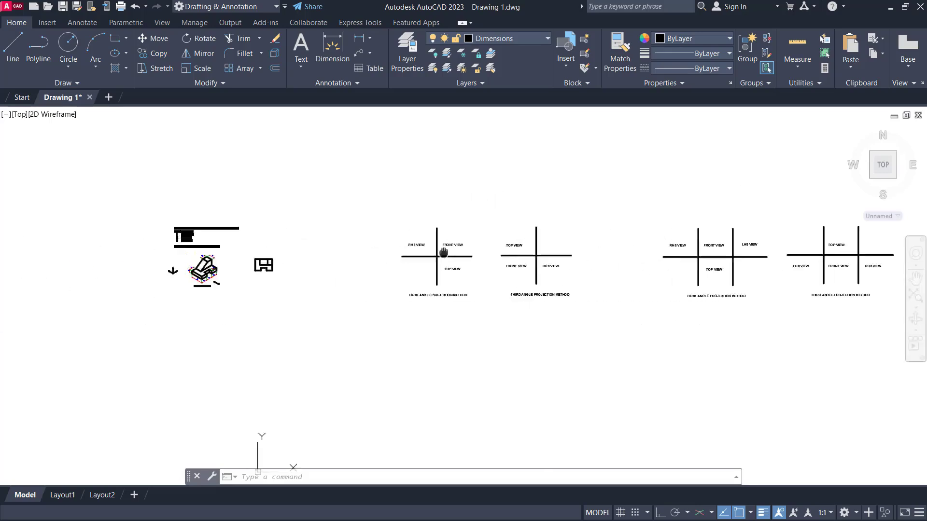
scroll(219, 260, "up", 4)
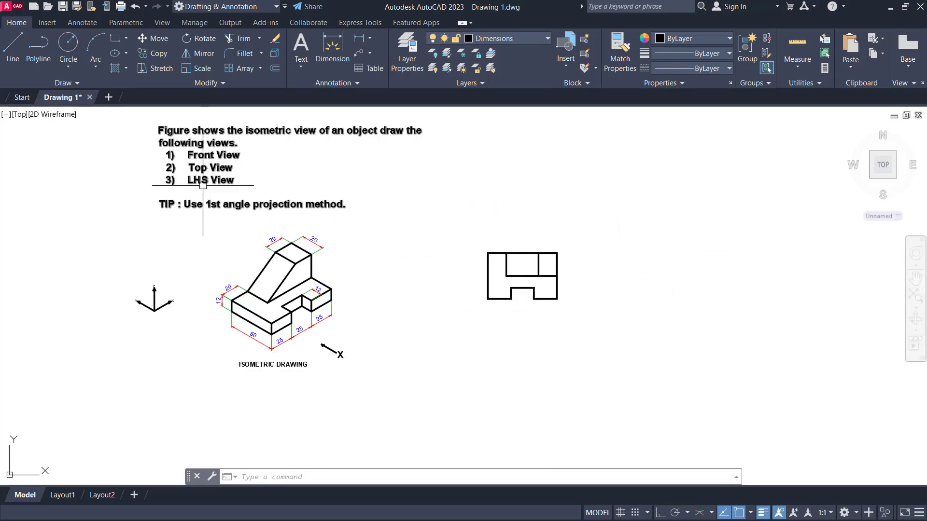
scroll(284, 301, "up", 2)
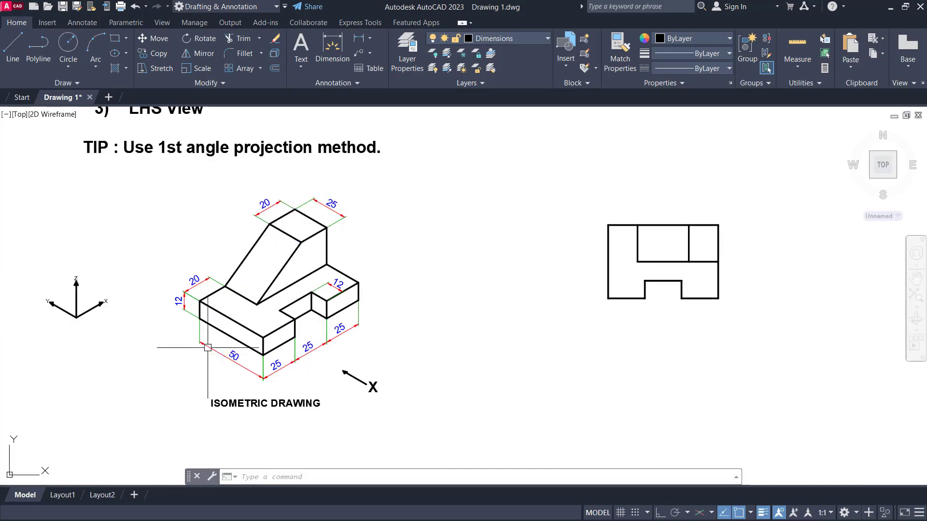
scroll(212, 332, "down", 2)
- Compare the LHS view placement in the expanded first-angle and third-angle layouts
mouse_move(238, 339)
middle_mouse_down()
mouse_move(179, 261)
mouse_move(138, 306)
mouse_move(538, 306)
mouse_move(324, 262)
mouse_move(425, 304)
middle_mouse_up()
scroll(425, 304, "up", 2)
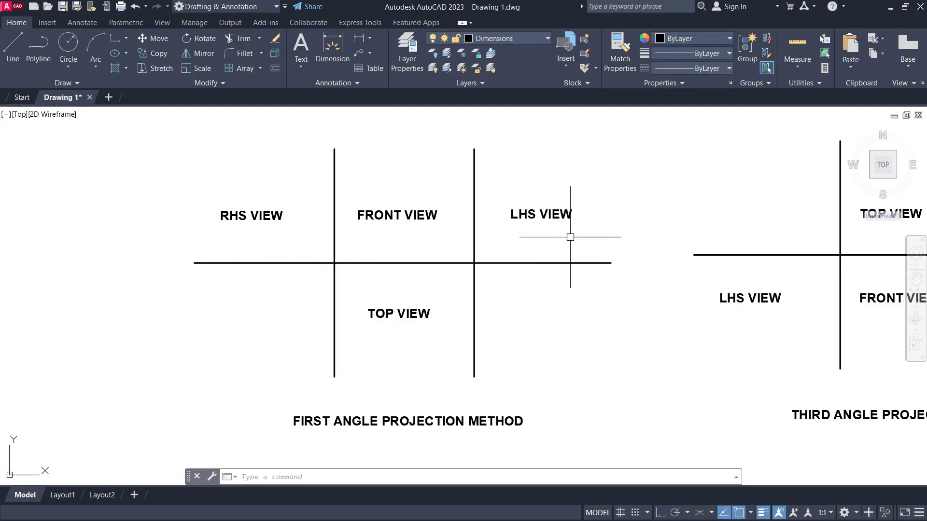
mouse_move(642, 236)
middle_mouse_down()
mouse_move(613, 246)
mouse_move(330, 218)
middle_mouse_up()
middle_click_drag(622, 253, 555, 266)
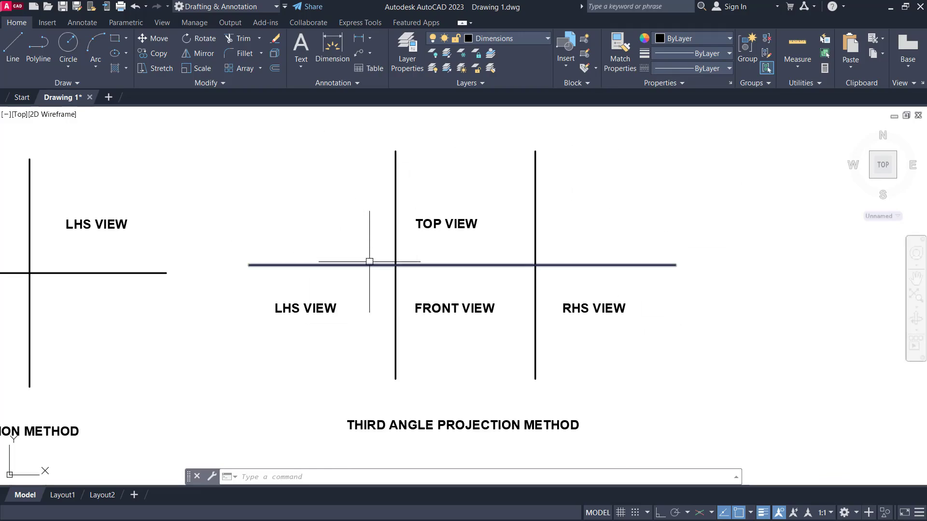
- Review all the layout diagrams together and return to the task text and isometric drawing
scroll(484, 351, "down", 2)
mouse_move(343, 312)
middle_mouse_down()
mouse_move(429, 296)
mouse_move(673, 300)
middle_mouse_up()
scroll(504, 333, "down", 2)
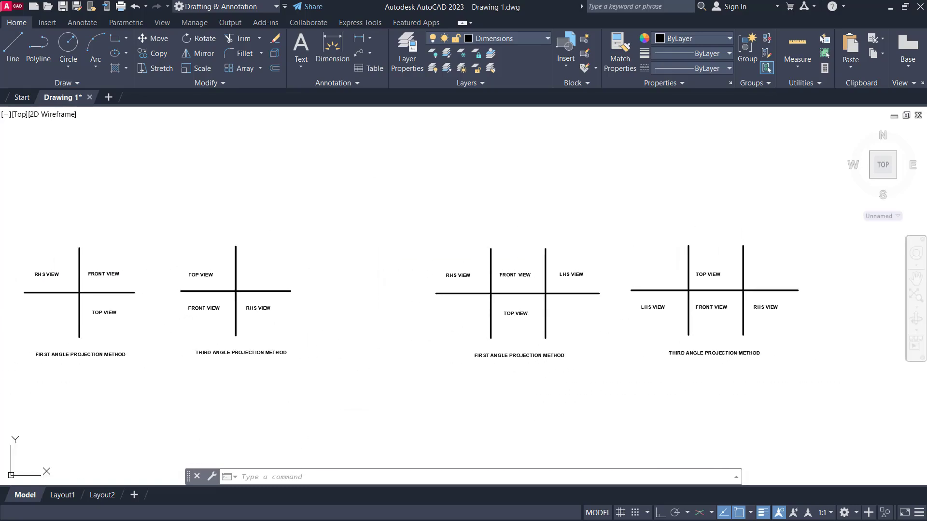
middle_click_drag(309, 321, 571, 317)
middle_click_drag(406, 306, 632, 309)
scroll(306, 327, "up", 2)
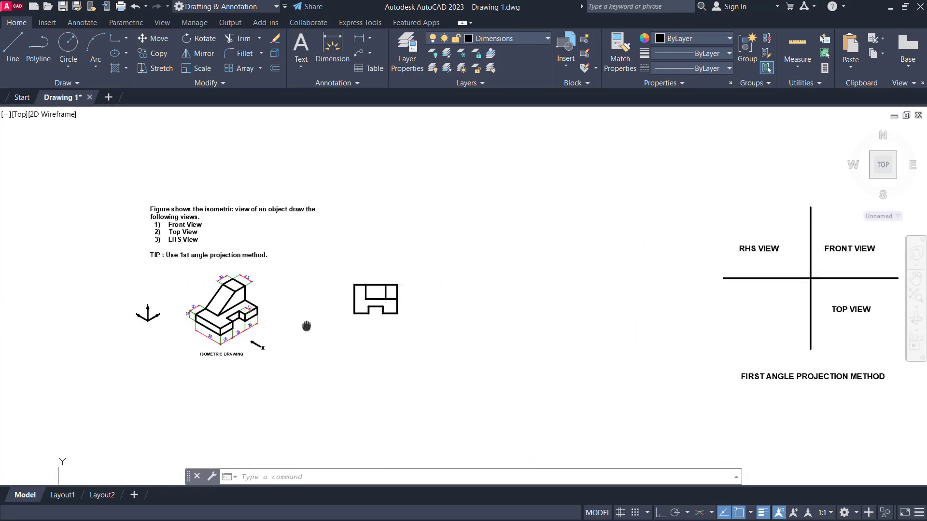
scroll(306, 326, "up", 2)
middle_click_drag(306, 327, 399, 329)
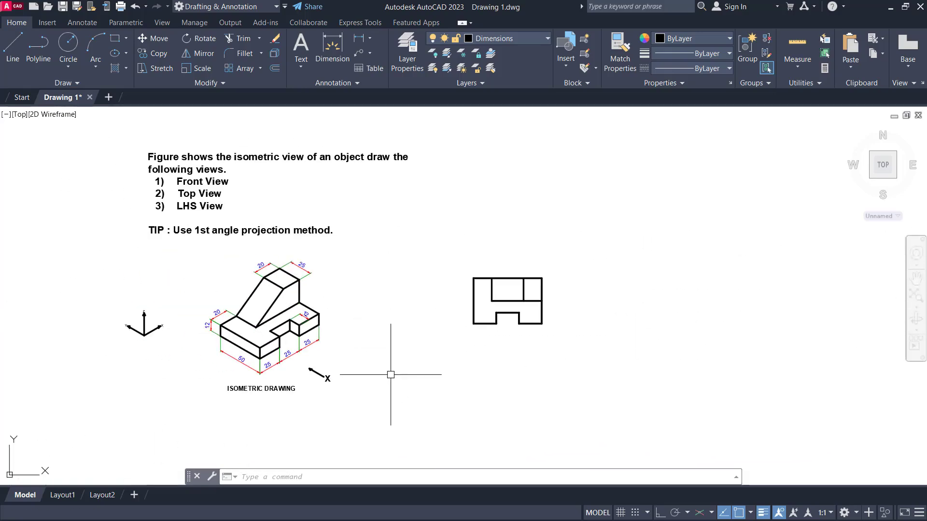
middle_click_drag(318, 339, 402, 344)
scroll(403, 343, "up", 2)
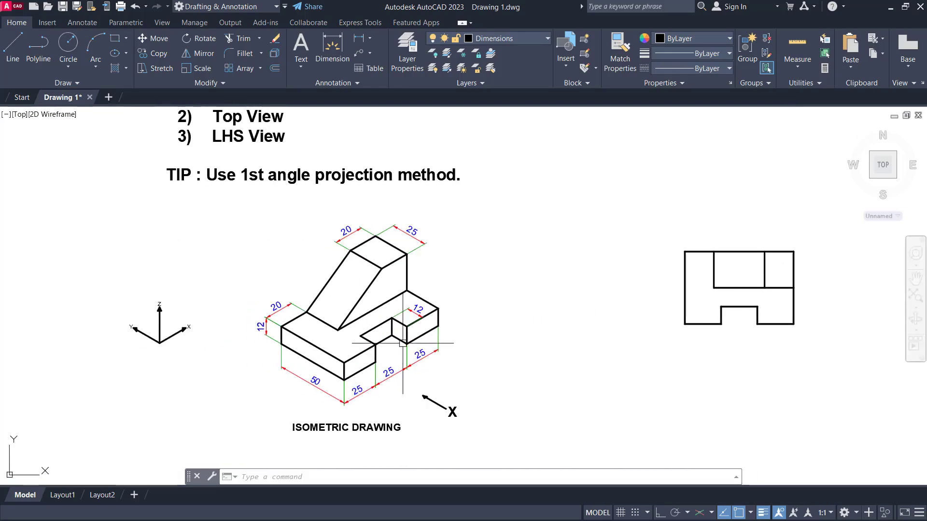
- Inspect the edges of the orthographic view and relate them to the isometric object's faces
scroll(402, 343, "down", 2)
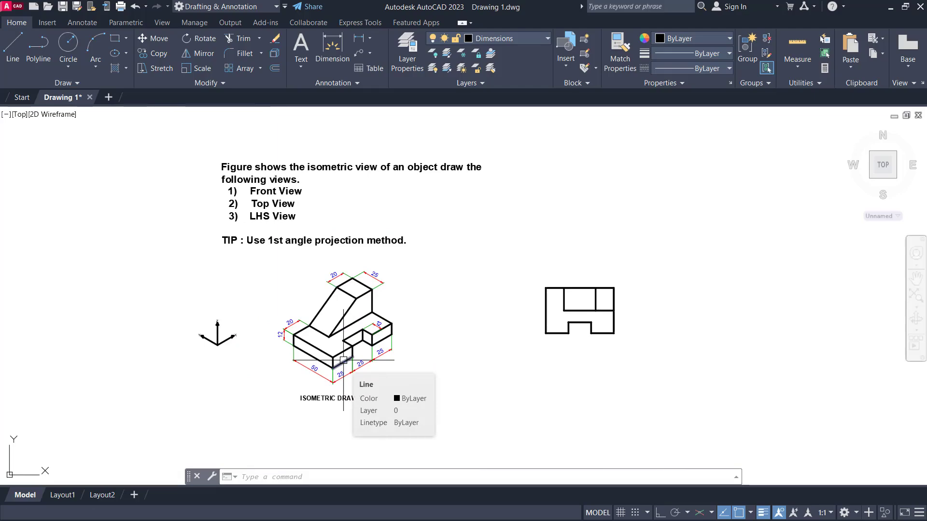
scroll(575, 319, "up", 3)
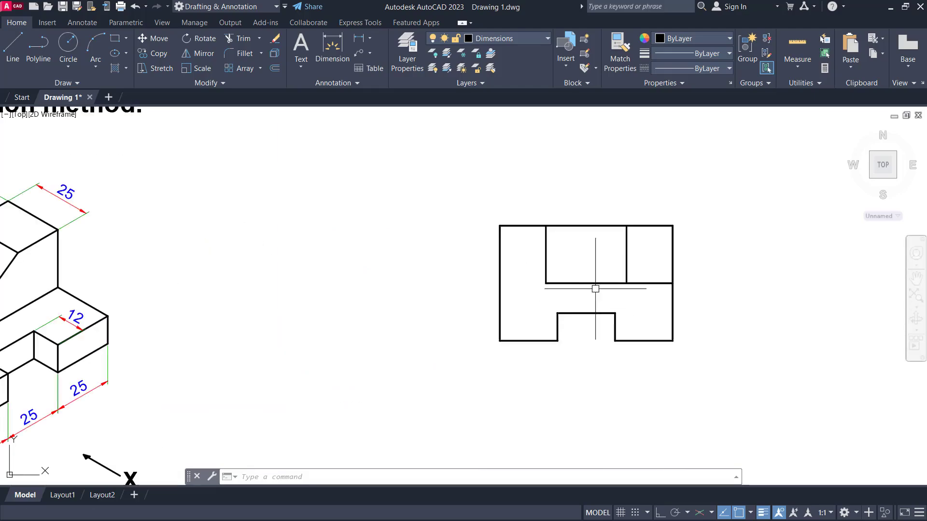
left_click(593, 290)
key("Escape")
scroll(614, 250, "down", 2)
mouse_move(537, 270)
middle_mouse_down()
mouse_move(510, 276)
mouse_move(643, 267)
middle_mouse_up()
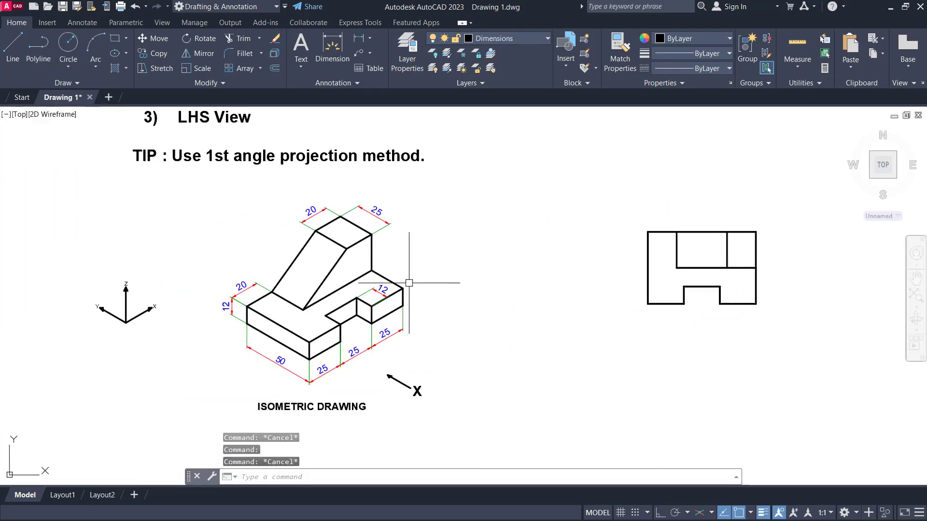
- Study the isometric object's dimensions and shape together with the three requested views
scroll(415, 282, "up", 1)
scroll(420, 279, "down", 2)
scroll(420, 278, "up", 2)
scroll(420, 278, "down", 2)
scroll(420, 258, "up", 2)
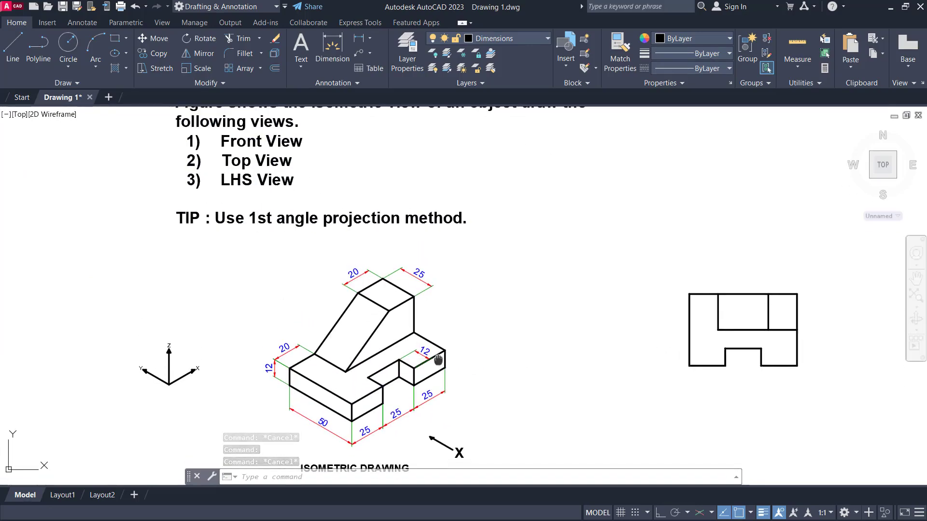
scroll(491, 378, "down", 1)
scroll(476, 327, "up", 1)
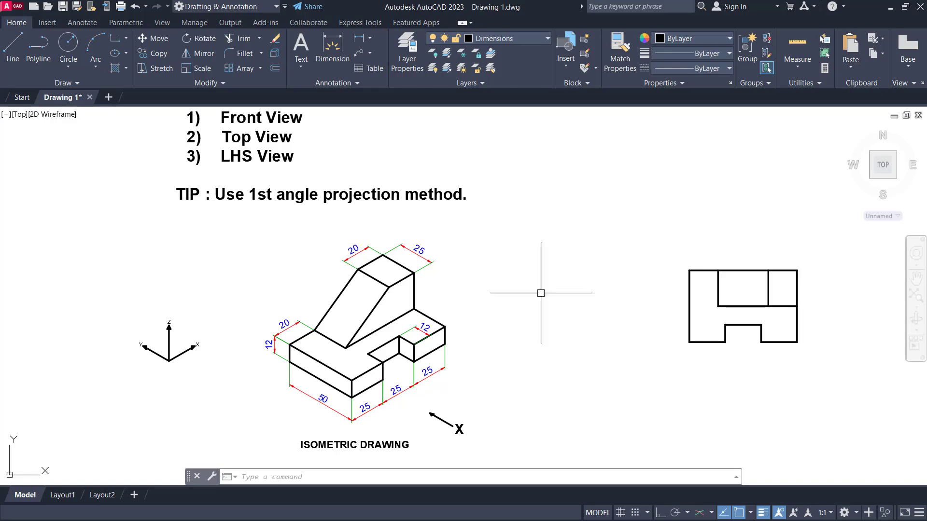
- Examine the X arrow beside the isometric object to identify the front viewing direction and the notched face
middle_click_drag(541, 293, 513, 266)
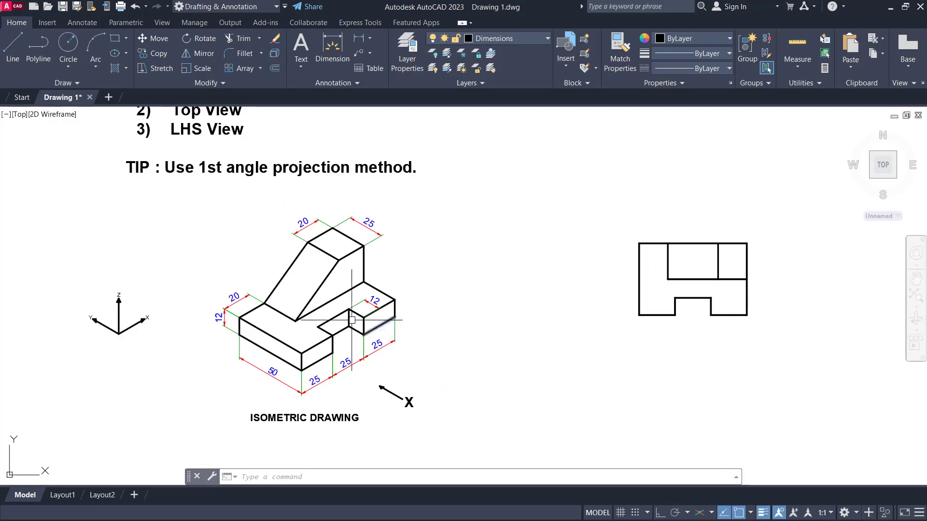
scroll(372, 364, "up", 4)
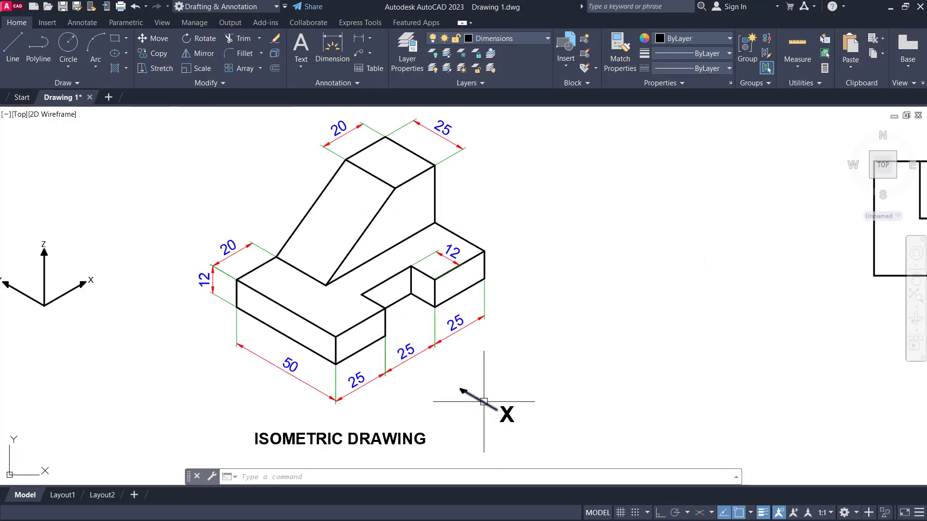
scroll(502, 408, "down", 3)
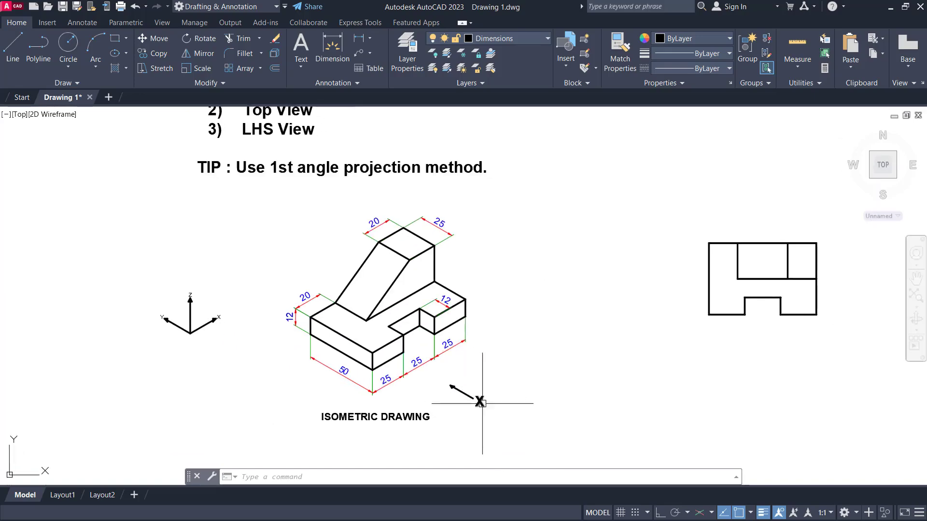
scroll(482, 403, "up", 3)
scroll(415, 321, "down", 2)
middle_click_drag(415, 321, 398, 320)
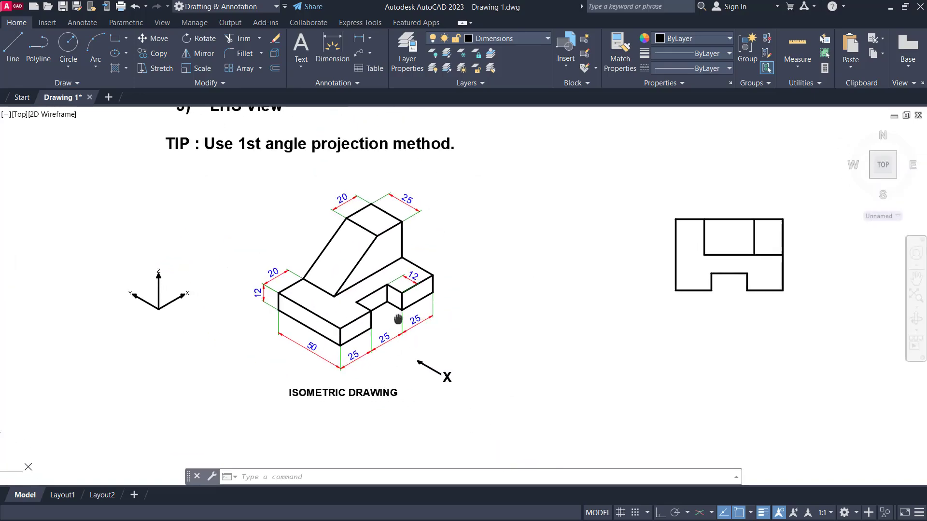
- Hatch the isometric object's X-facing front faces, including the notch's inner face and the wedge side, with solid colour 242,113,114
scroll(447, 360, "up", 2)
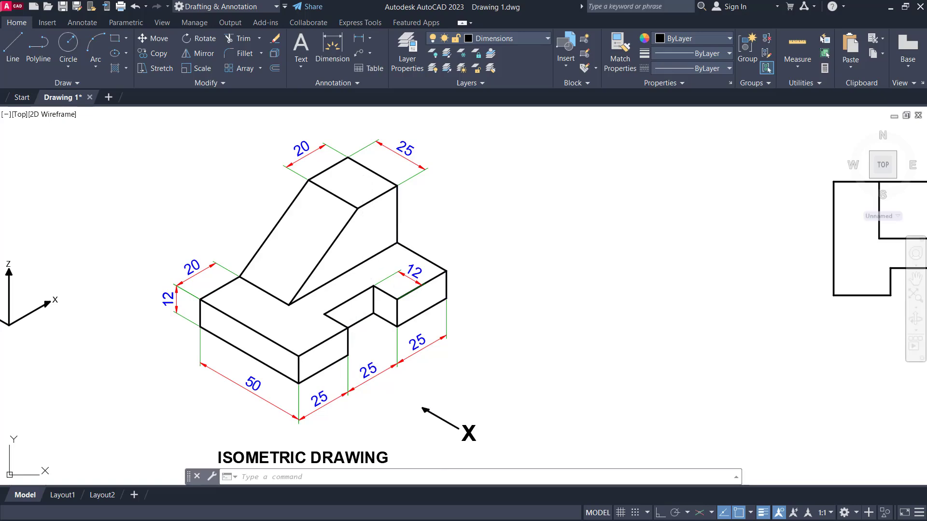
type("h")
key("Return")
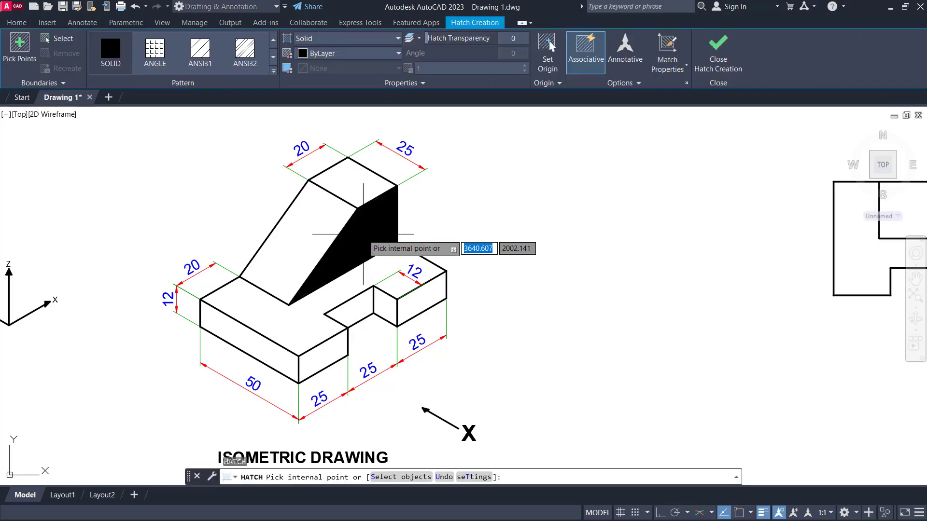
left_click(340, 56)
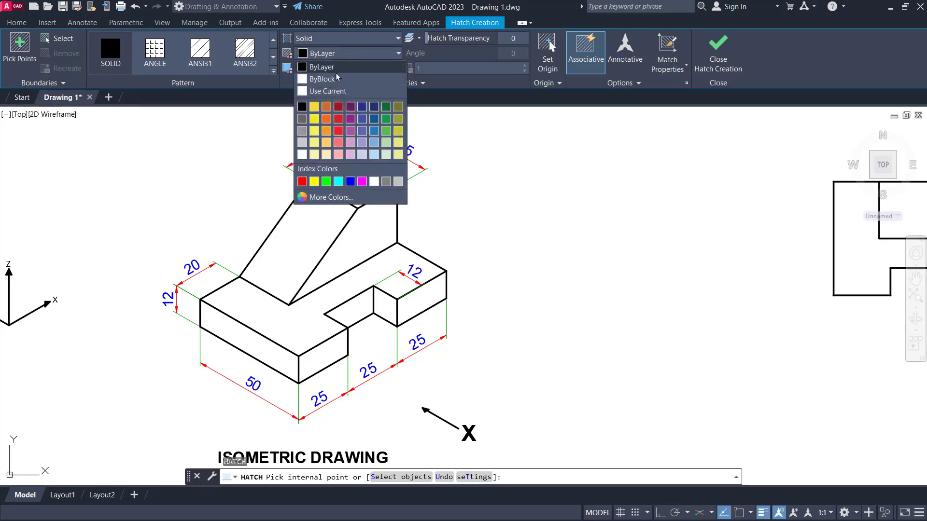
left_click(337, 144)
left_click(332, 355)
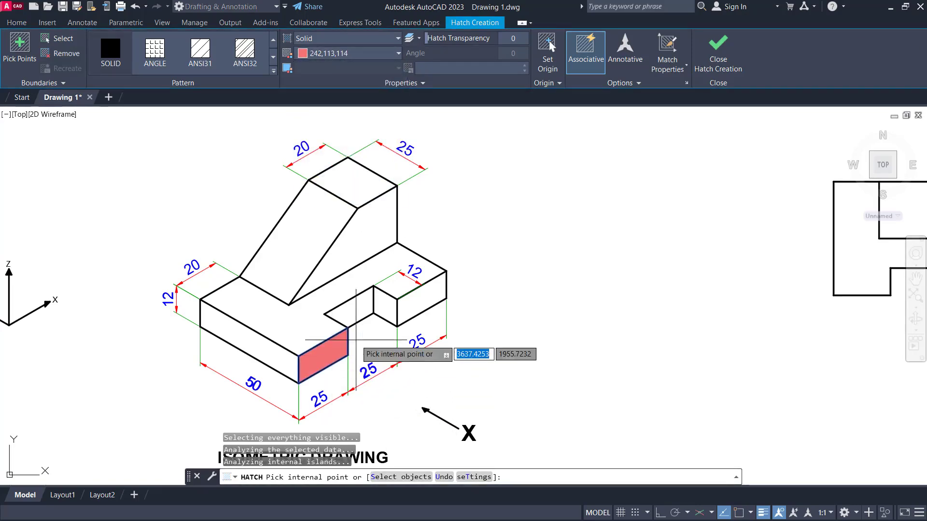
left_click(351, 309)
left_click(409, 303)
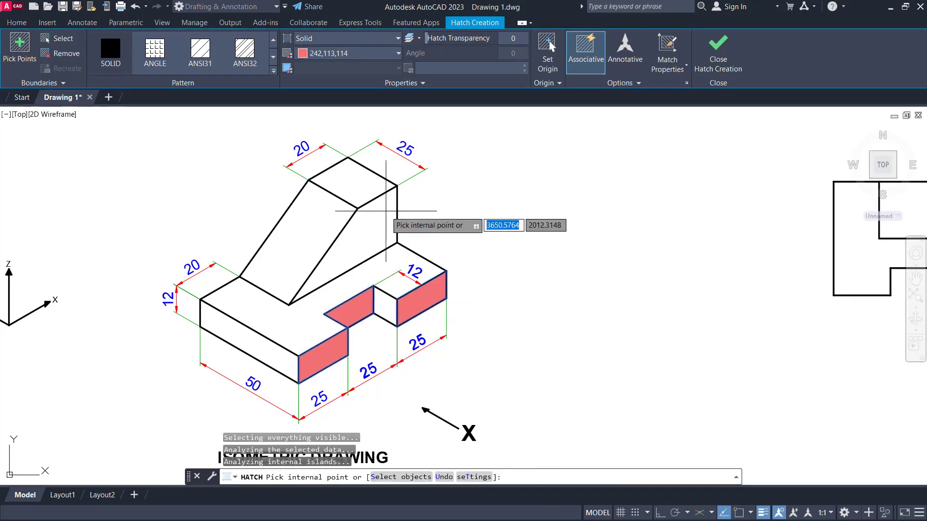
left_click(377, 220)
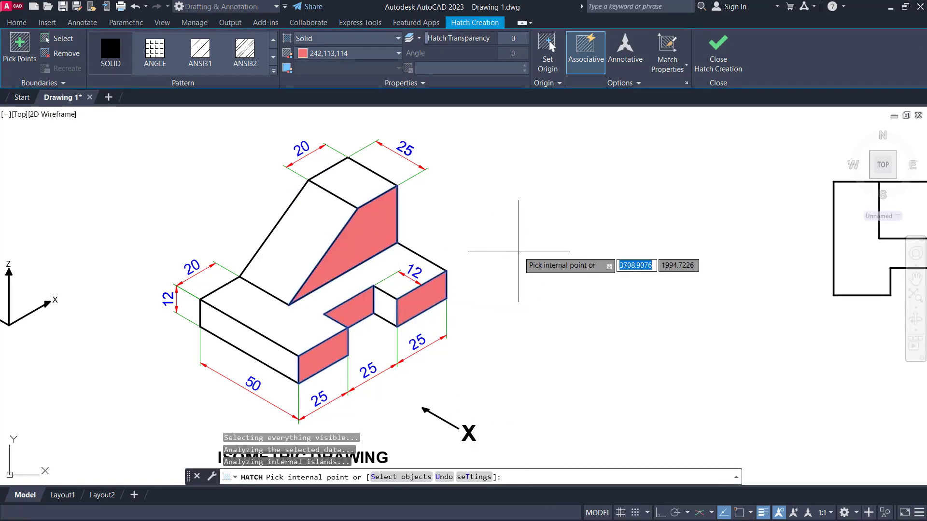
key("Escape")
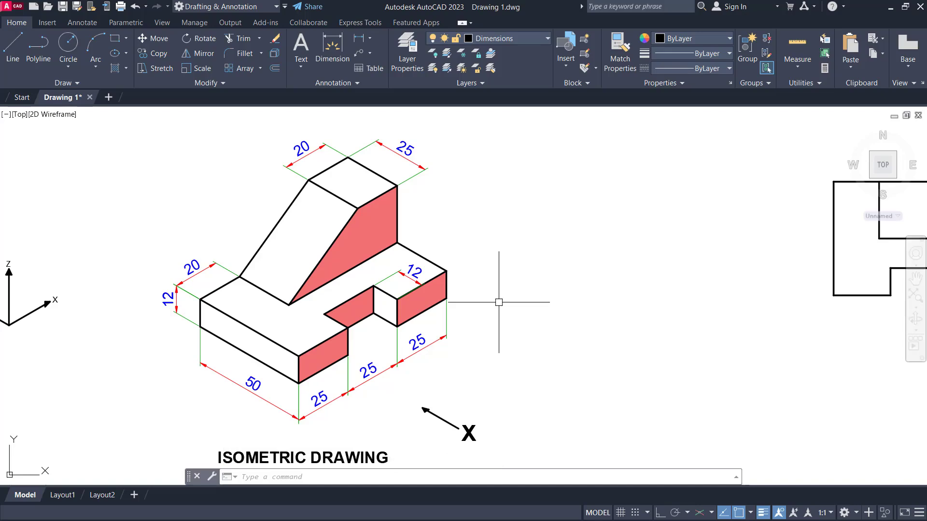
- Display the 3D solid in the SW Isometric view with the Shades of Gray visual style
scroll(595, 297, "down", 3)
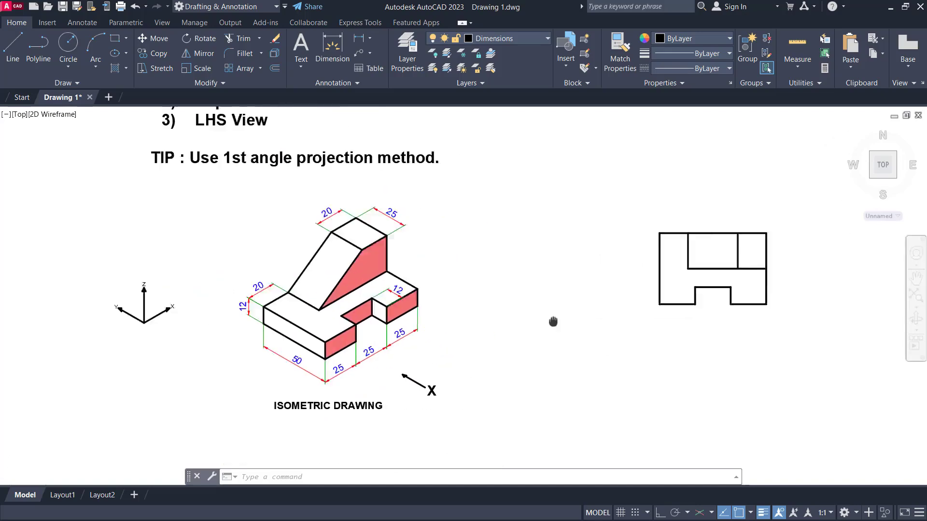
middle_click_drag(552, 321, 493, 333)
scroll(589, 255, "up", 4)
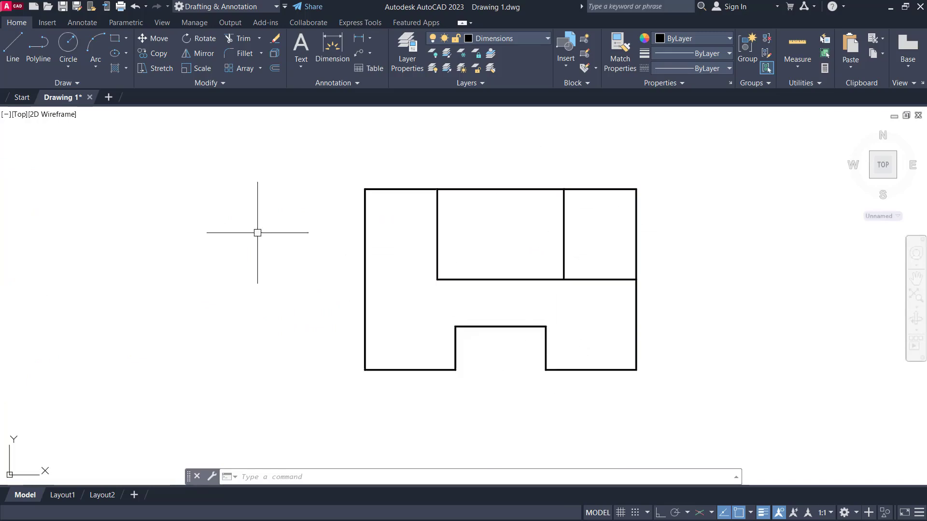
left_click(19, 121)
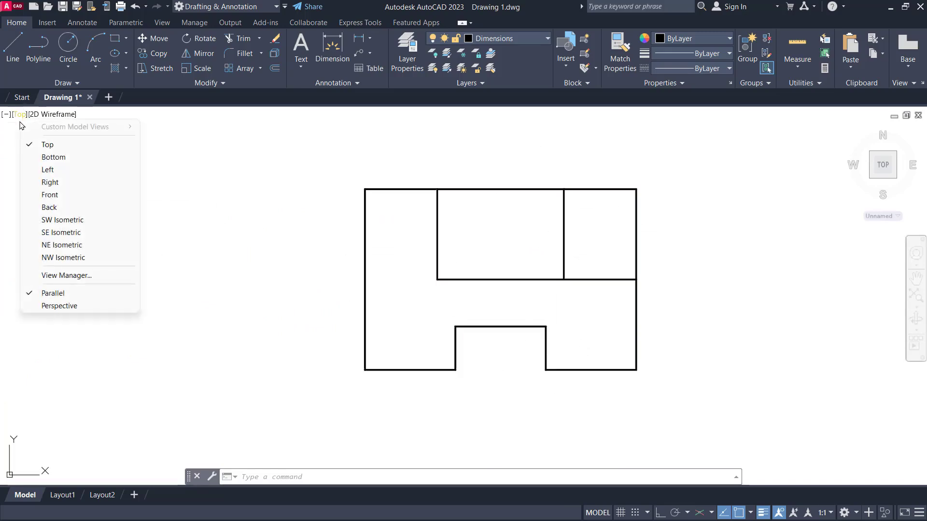
left_click(63, 224)
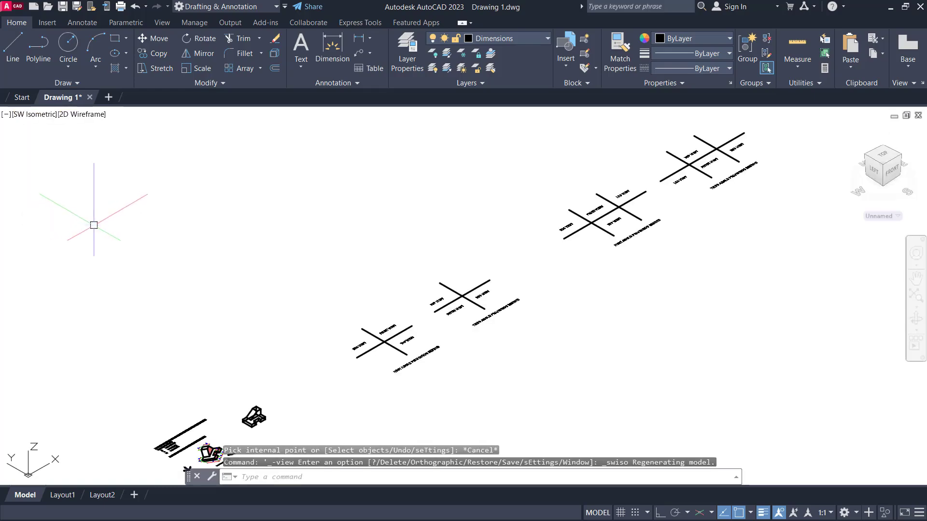
scroll(336, 354, "up", 4)
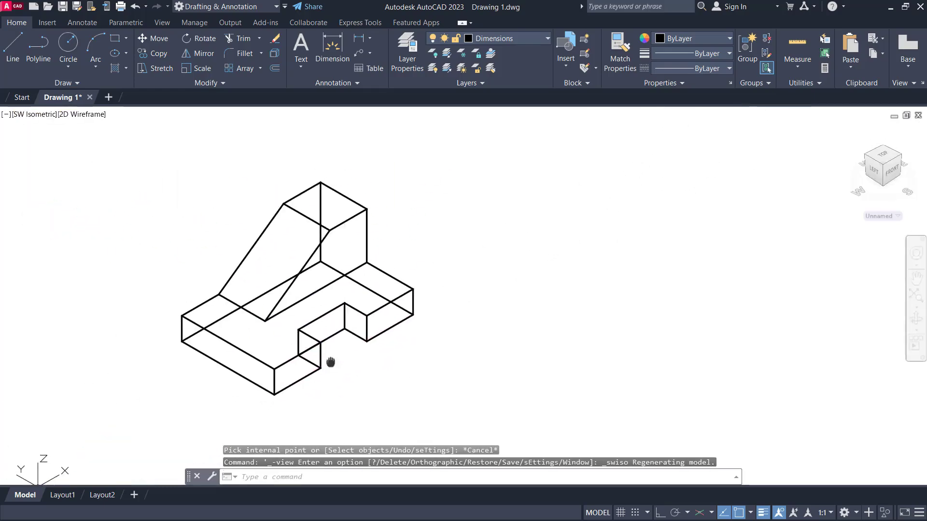
left_click(89, 119)
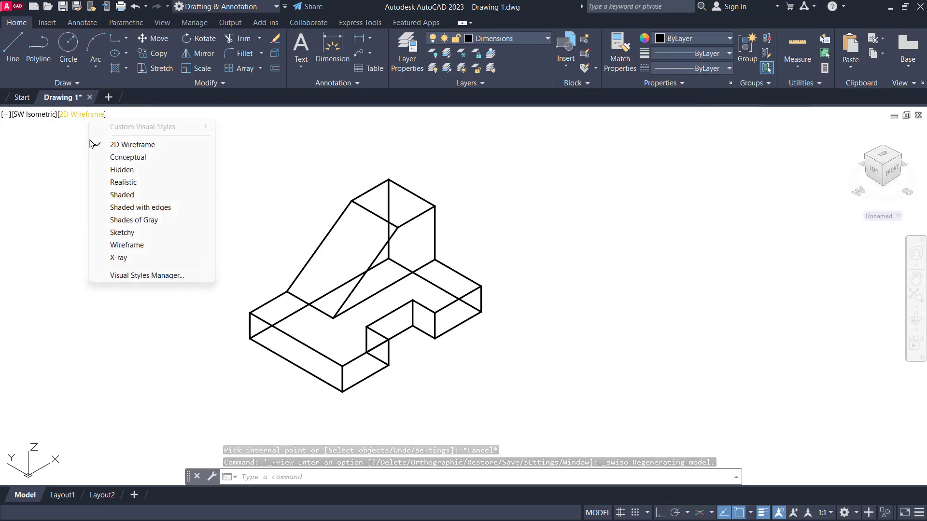
left_click(210, 221)
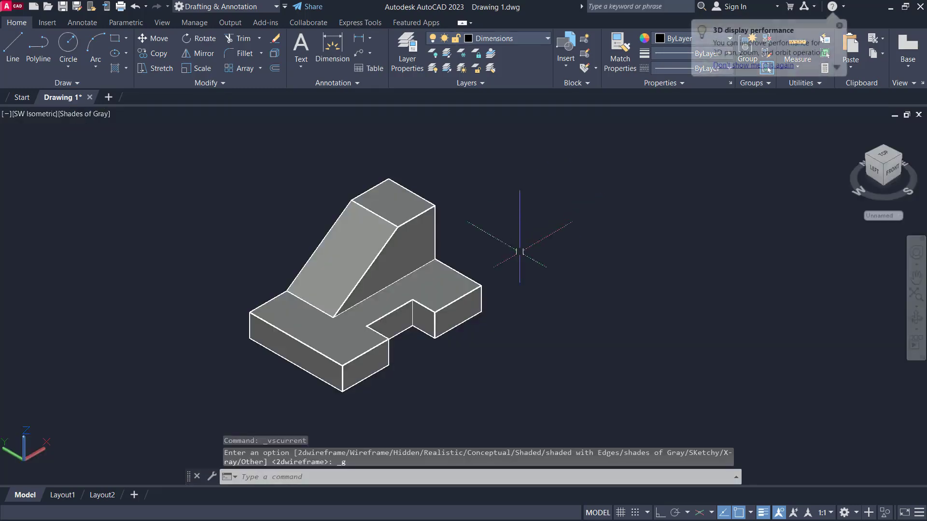
middle_click_drag(516, 256, 618, 234)
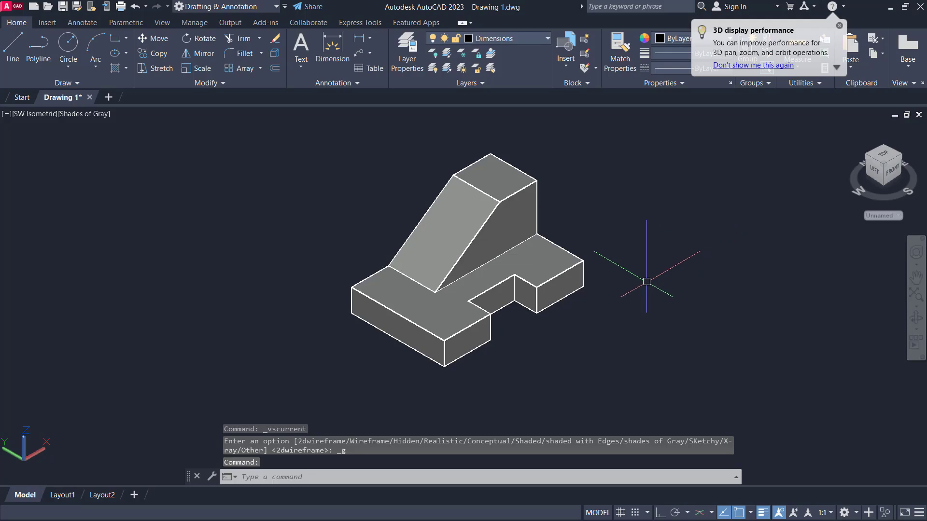
- Inspect the 3D solid from a slightly rotated angle and restore the SW Isometric view with the solid deselected
left_click(502, 289)
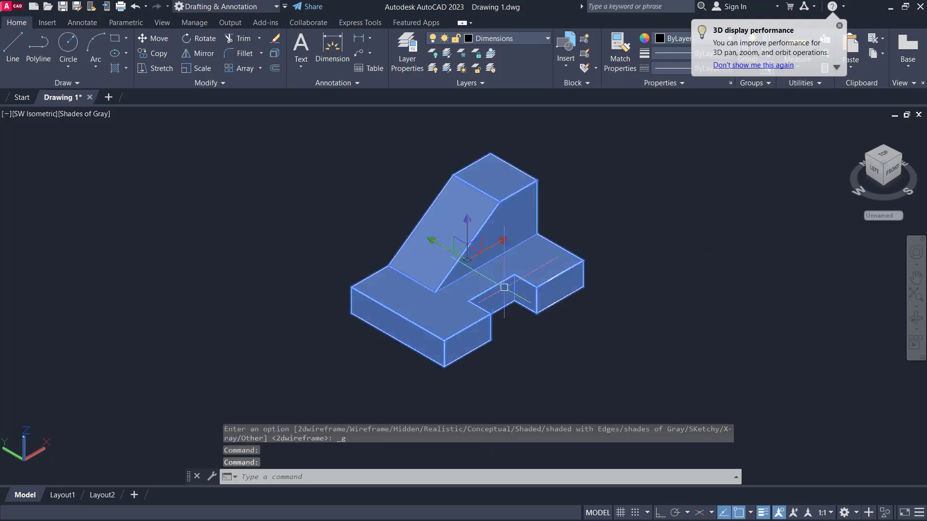
mouse_move(509, 358)
middle_mouse_down("shift")
mouse_move(484, 368)
mouse_move(494, 310)
mouse_move(493, 352)
middle_mouse_up("shift")
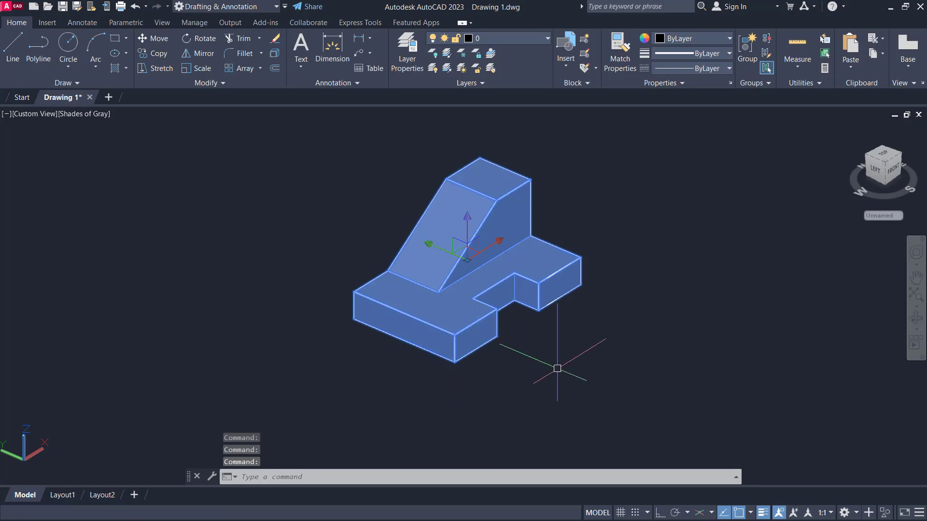
left_click(43, 116)
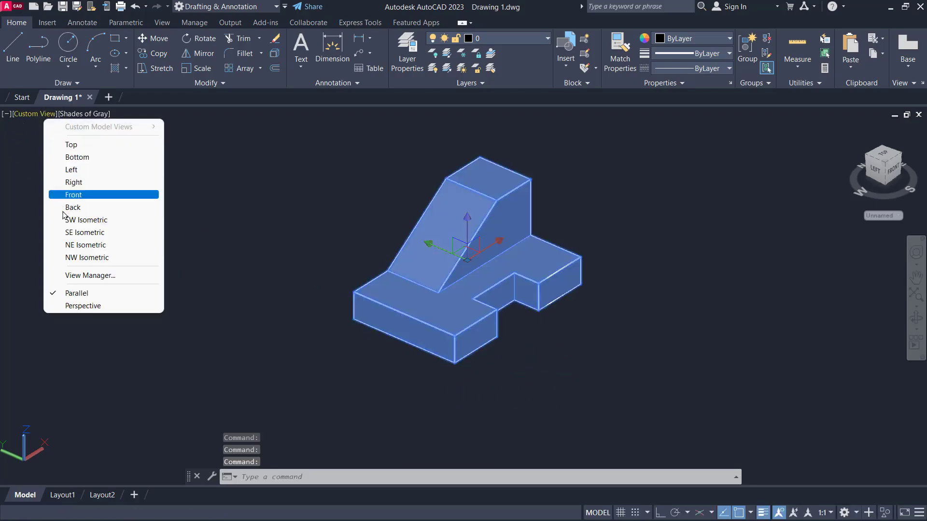
left_click(70, 220)
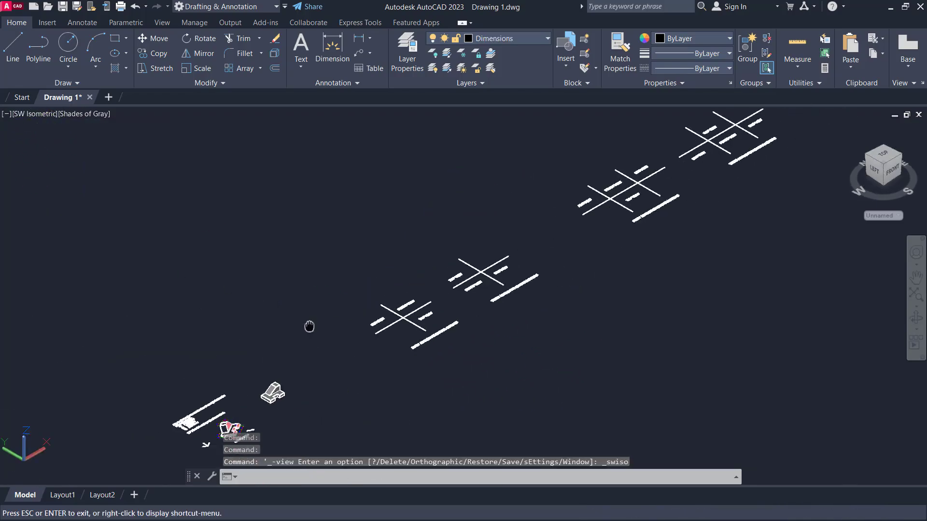
scroll(309, 343, "up", 3)
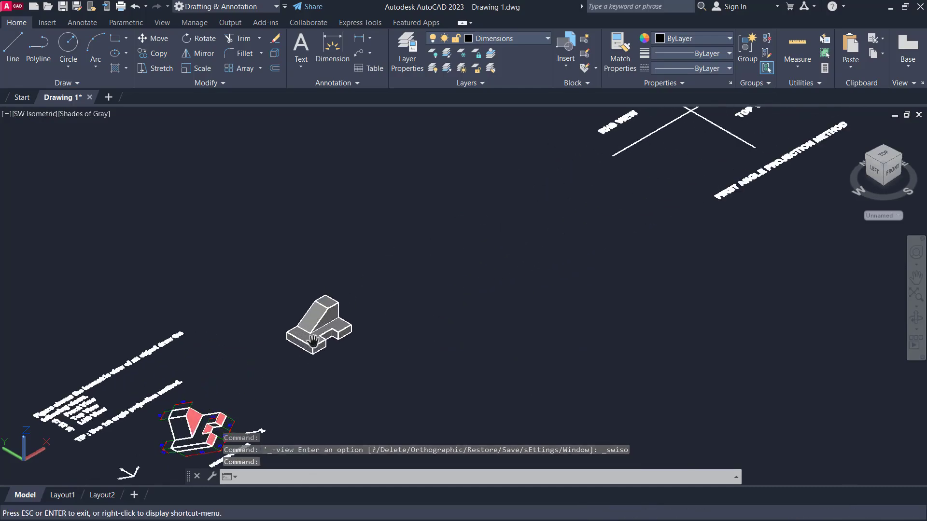
scroll(312, 338, "up", 5)
key("Escape")
scroll(377, 239, "down", 5)
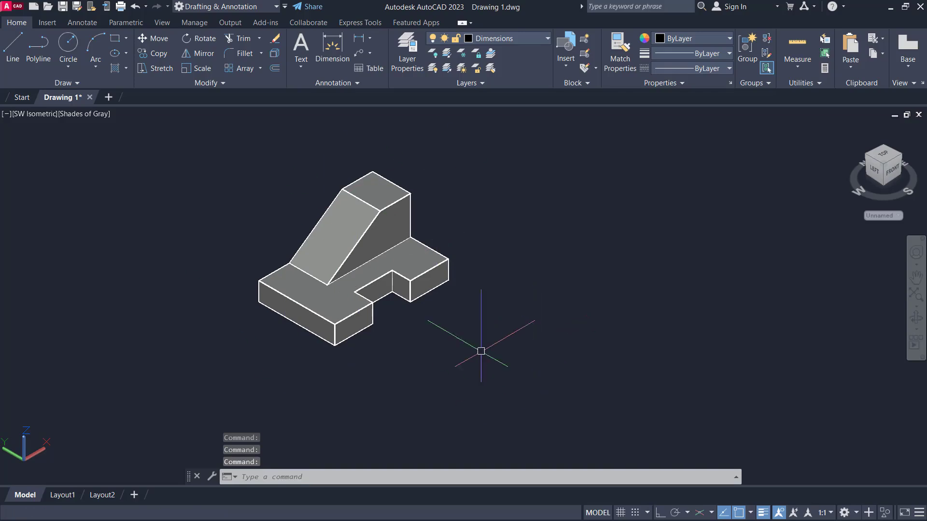
middle_click_drag(413, 340, 502, 385)
scroll(483, 346, "up", 2)
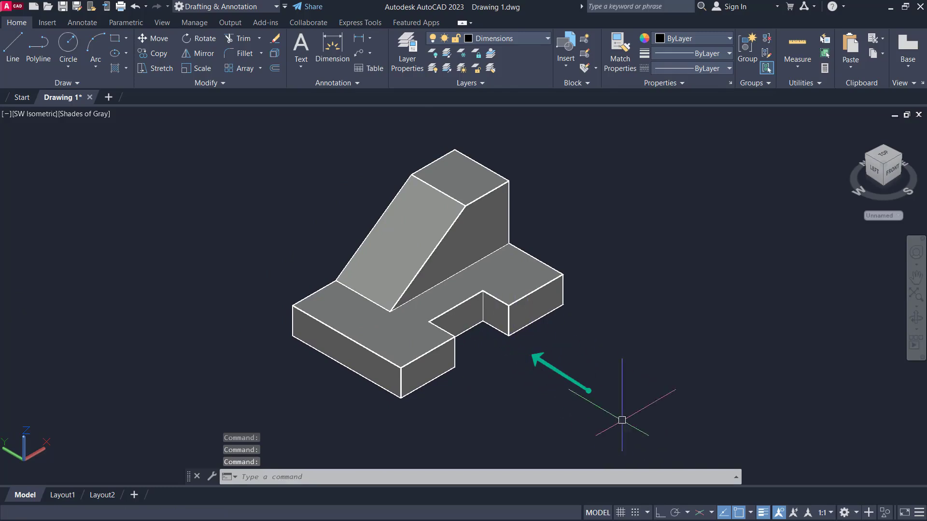
- Orbit the solid to face its front directly and show it in the 2D Wireframe visual style
middle_click_drag(611, 393, 537, 329, "shift")
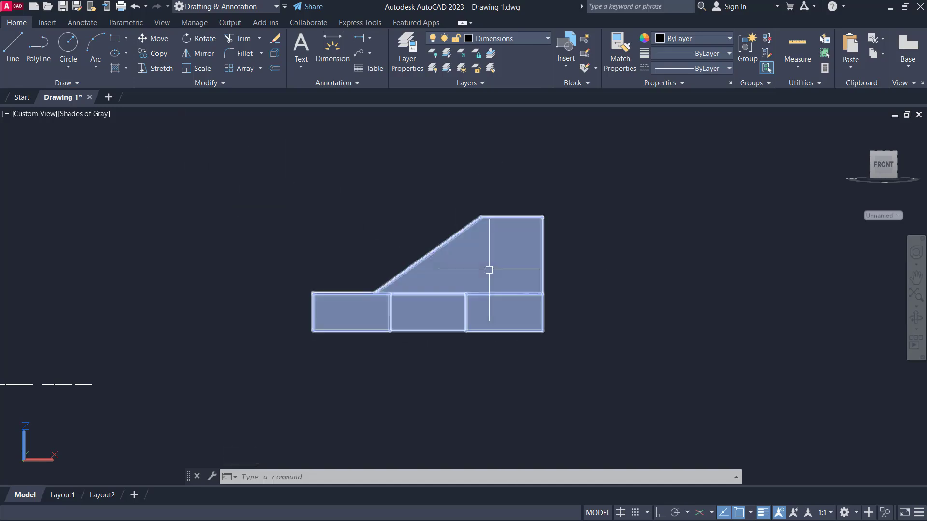
left_click(94, 114)
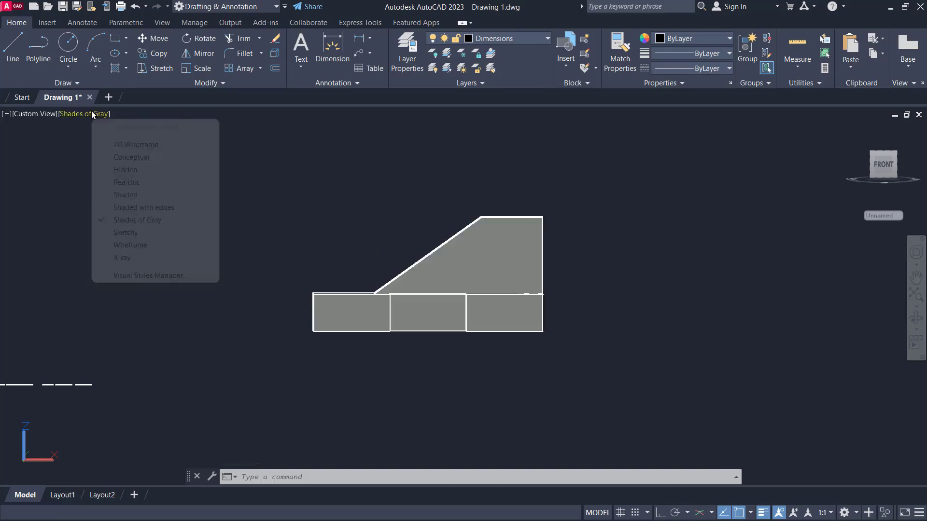
left_click(138, 145)
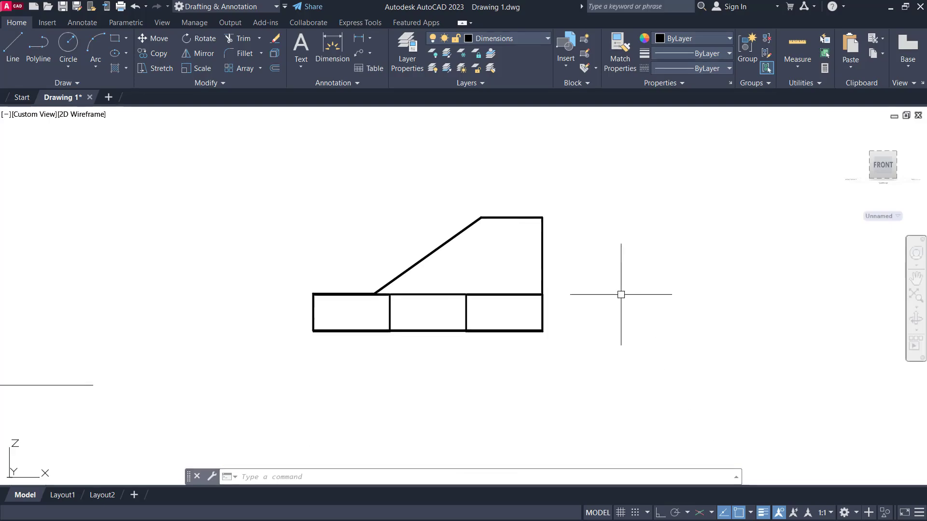
- Hatch the isometric object's base top, sloped face and upper top face with solid colour 254,204,102
middle_click_drag(471, 344, 650, 251, "shift")
mouse_move(391, 230)
middle_mouse_down("shift")
mouse_move(387, 337)
mouse_move(324, 332)
middle_mouse_up("shift")
scroll(322, 316, "up", 2)
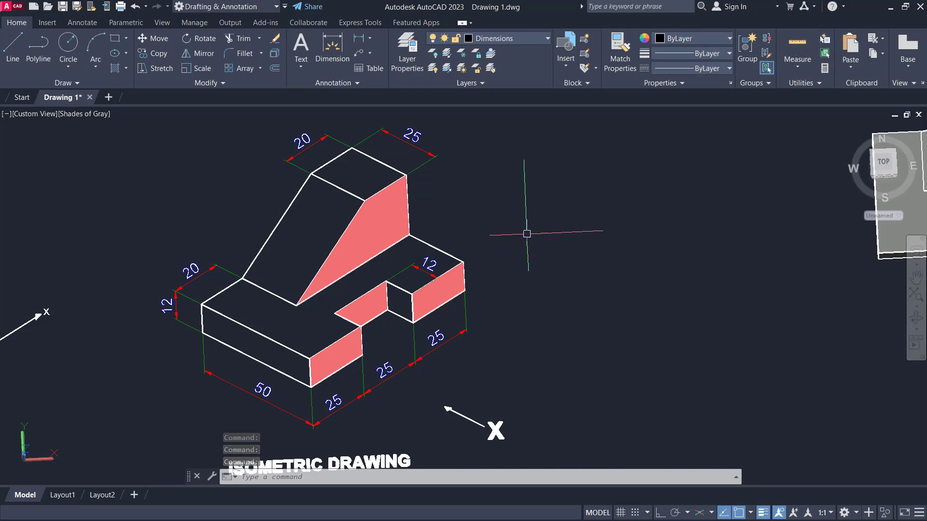
type("h")
key("Return")
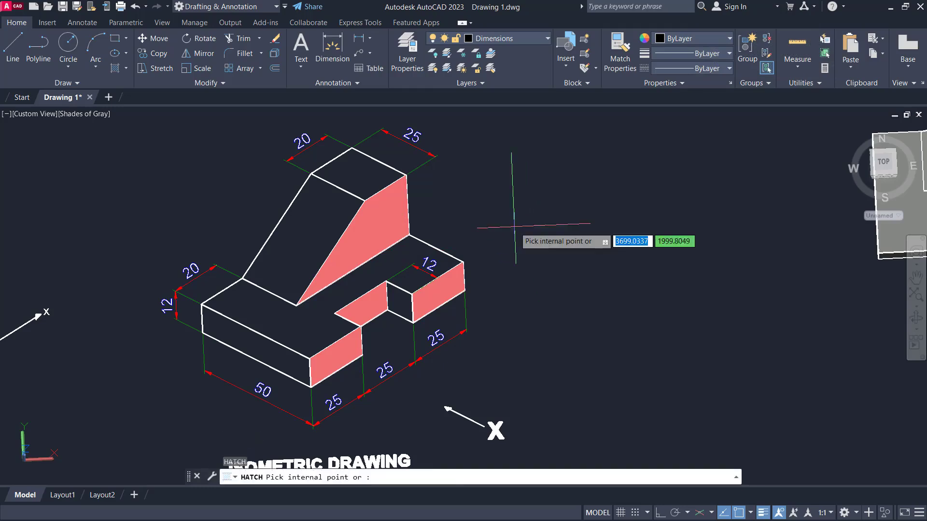
left_click(318, 57)
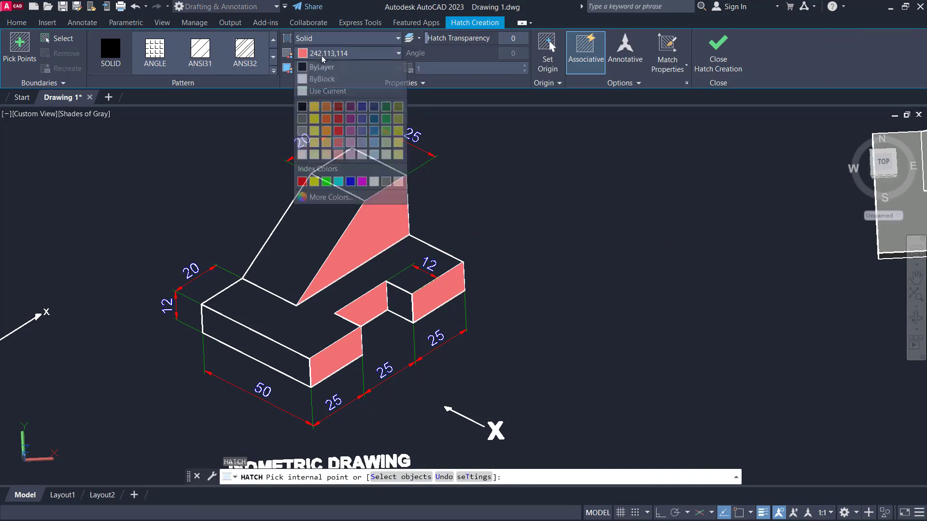
left_click(329, 144)
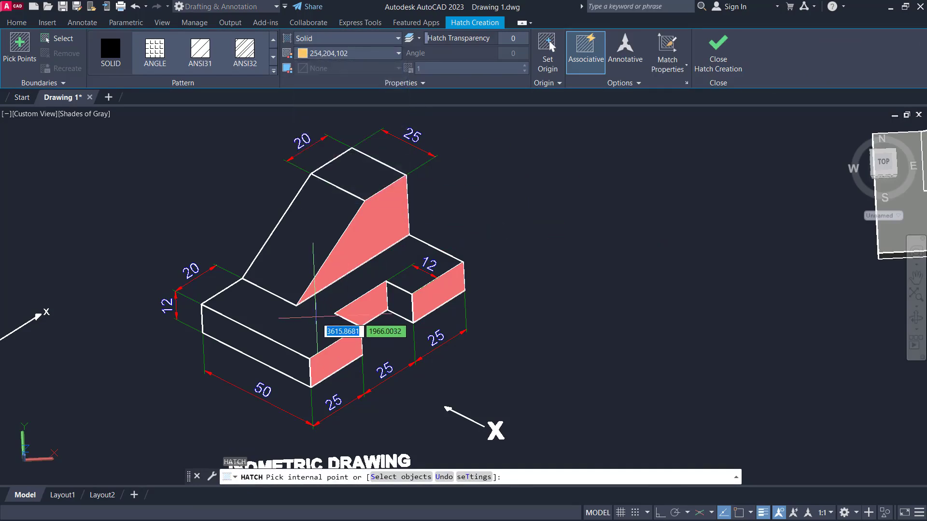
left_click(316, 317)
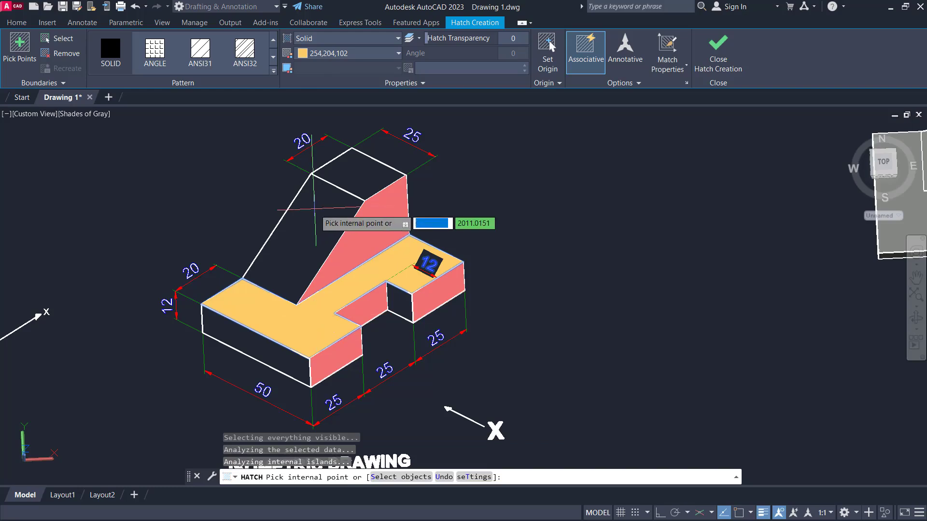
left_click(321, 206)
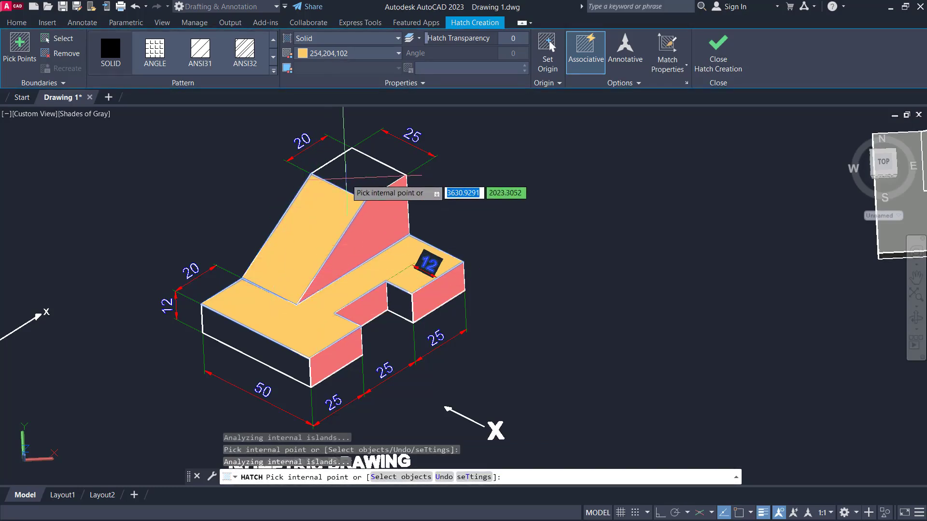
left_click(345, 171)
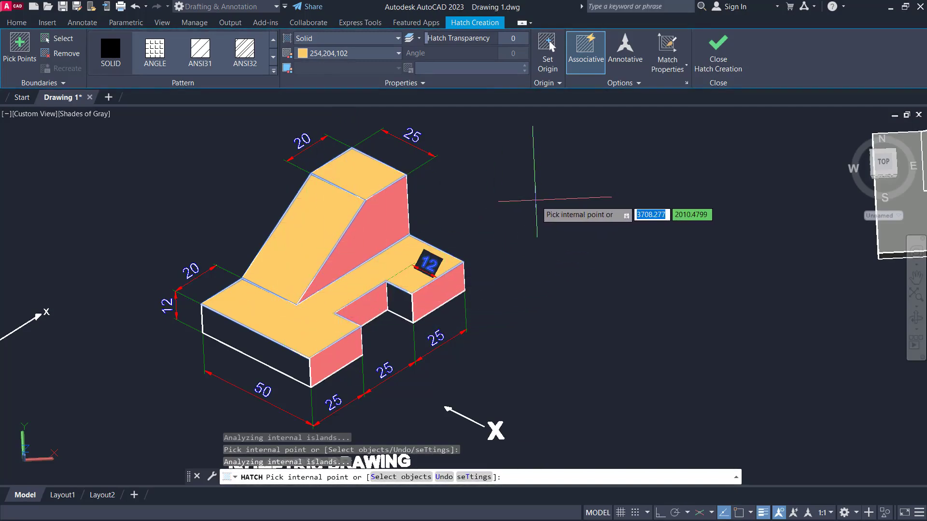
key("Escape")
key("Escape")
- Finish hatching the isometric drawing and show the 3D solid in the SW Isometric view
scroll(323, 262, "down", 2)
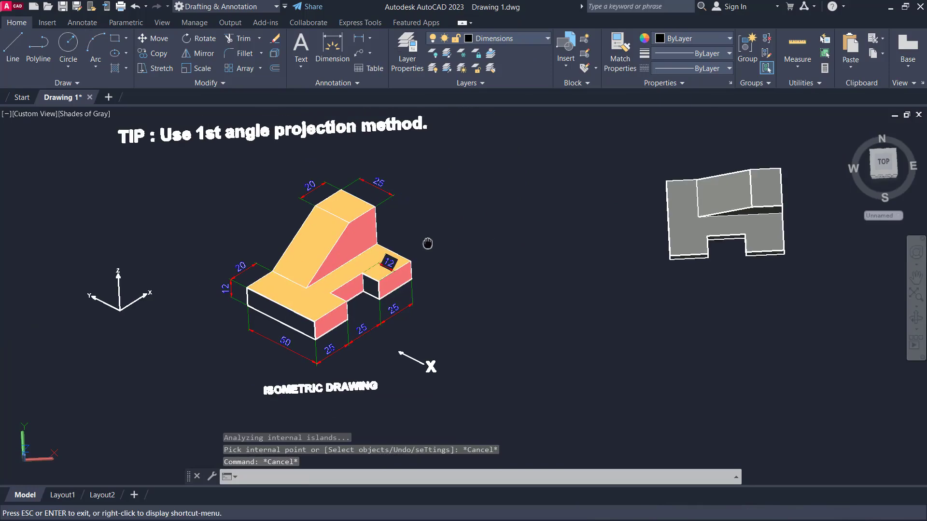
mouse_move(582, 317)
middle_mouse_down("shift")
mouse_move(435, 310)
mouse_move(561, 296)
mouse_move(565, 251)
mouse_move(518, 321)
mouse_move(577, 314)
middle_mouse_up("shift")
scroll(464, 240, "up", 3)
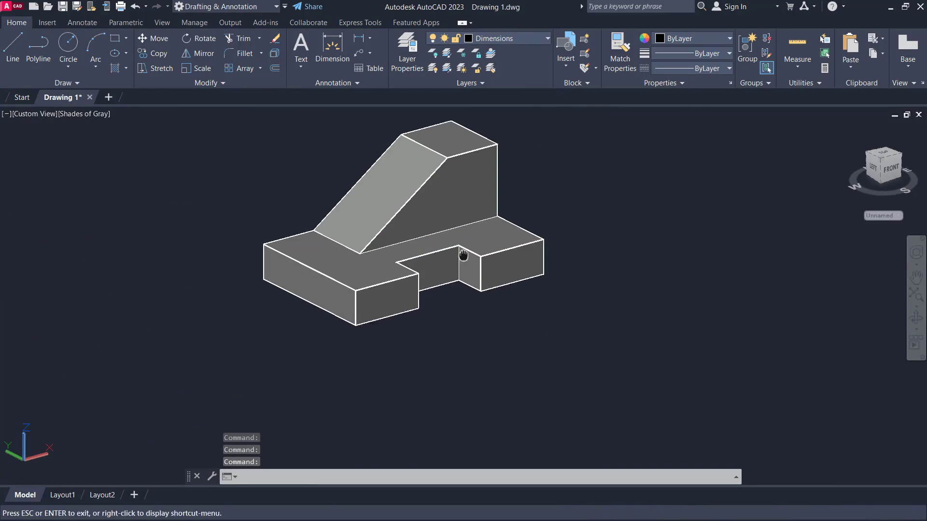
left_click(30, 114)
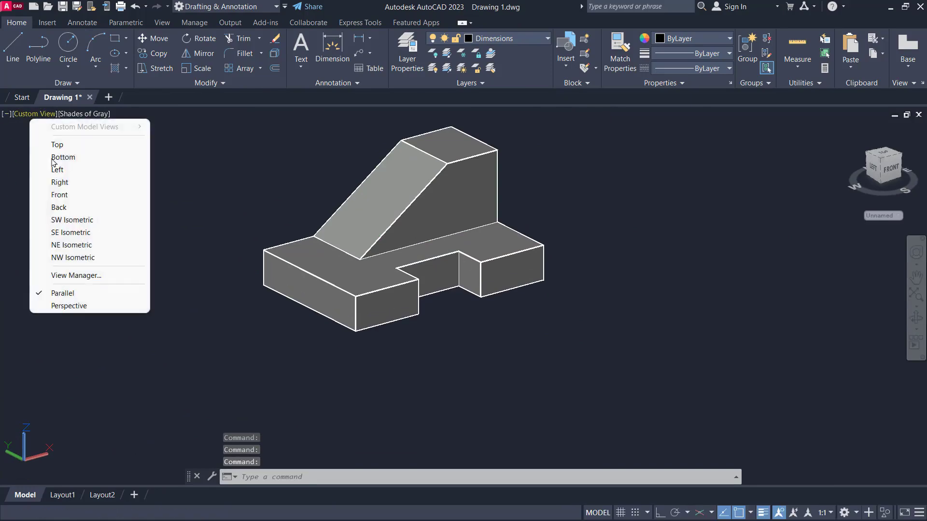
left_click(78, 217)
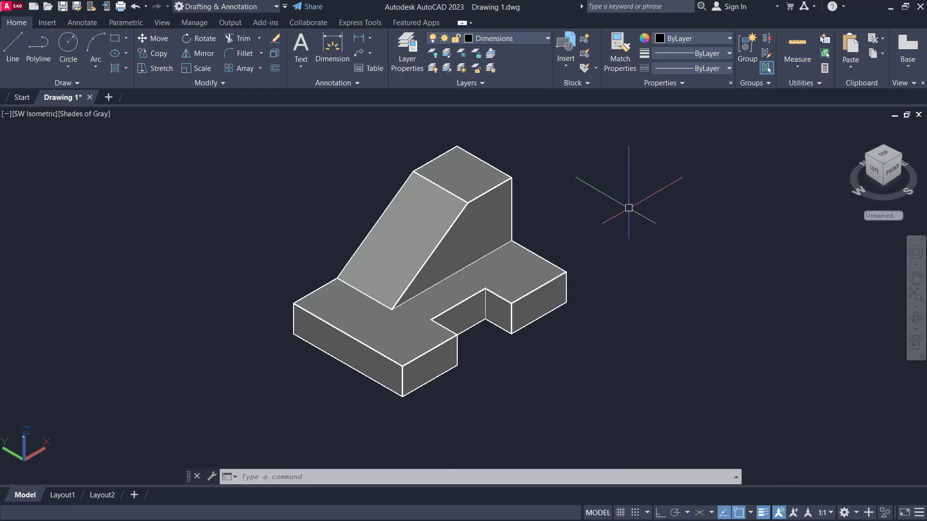
- Orbit the solid to face its front directly and inspect the front from slightly tilted angles
middle_click_drag(600, 332, 509, 290, "shift")
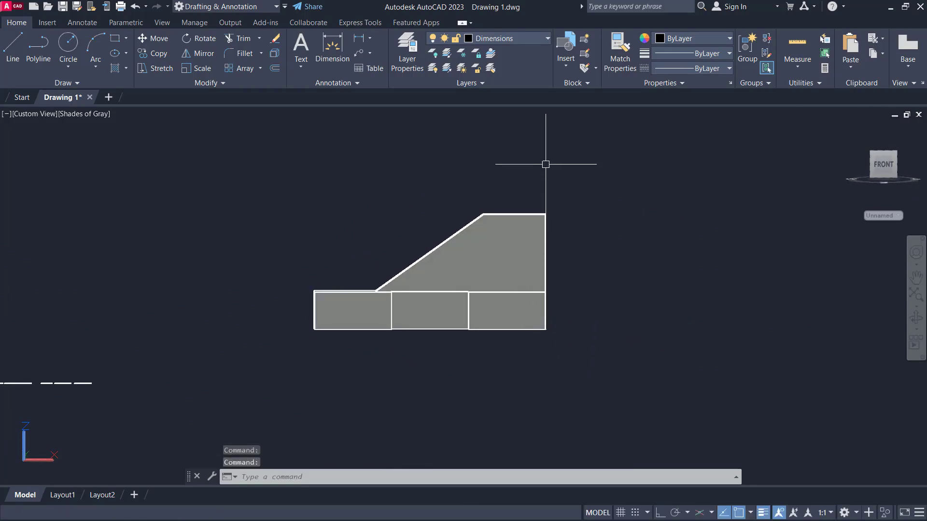
middle_click_drag(545, 164, 549, 320, "shift")
middle_click_drag(546, 368, 544, 220, "shift")
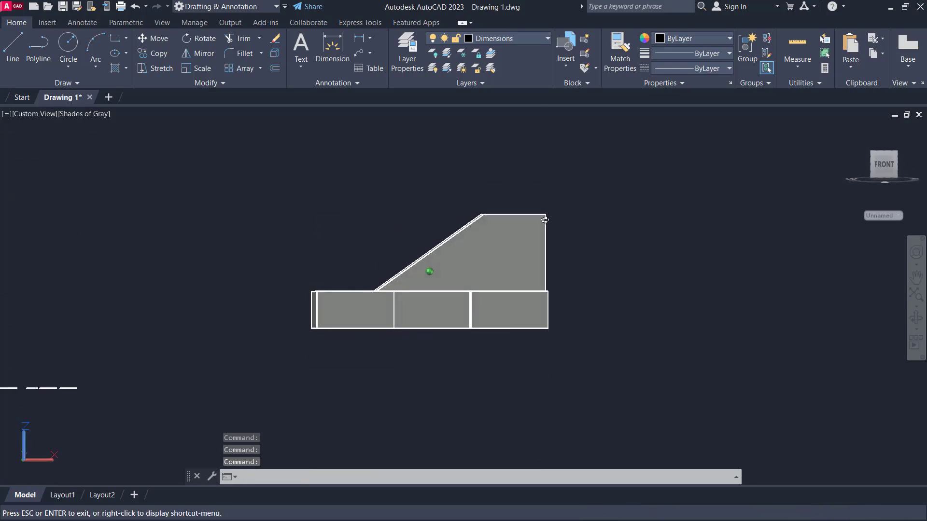
middle_click_drag(424, 208, 353, 222, "shift")
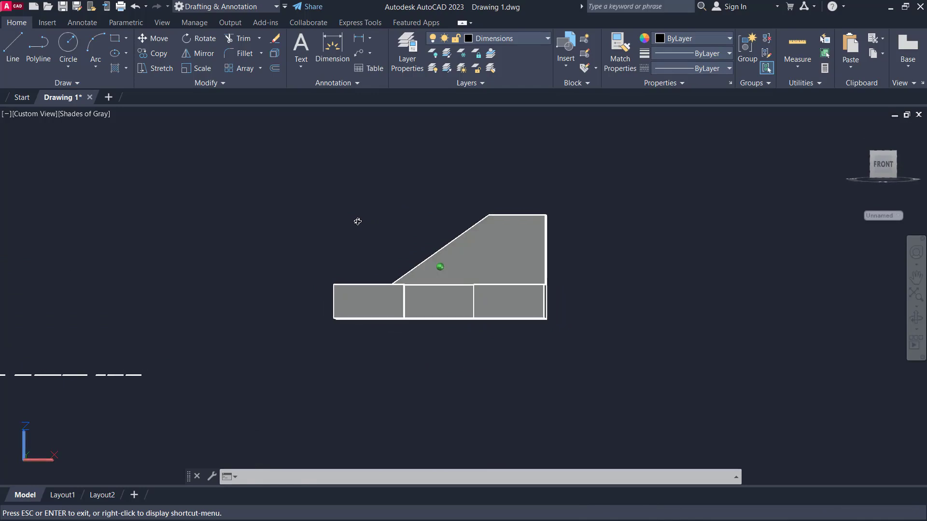
middle_click_drag(429, 188, 479, 305, "shift")
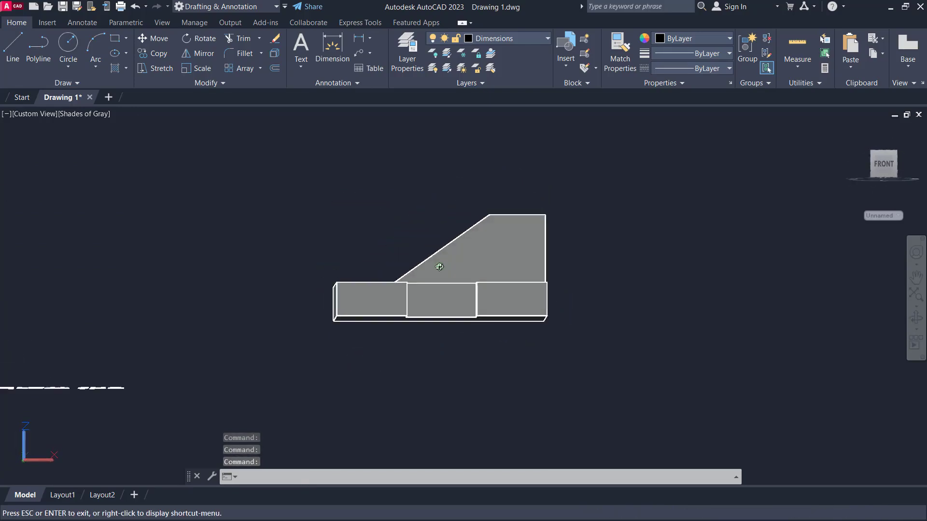
- Turn the solid to face its top and display it in the Top view with the 2D Wireframe visual style
middle_click_drag(446, 274, 437, 459, "shift")
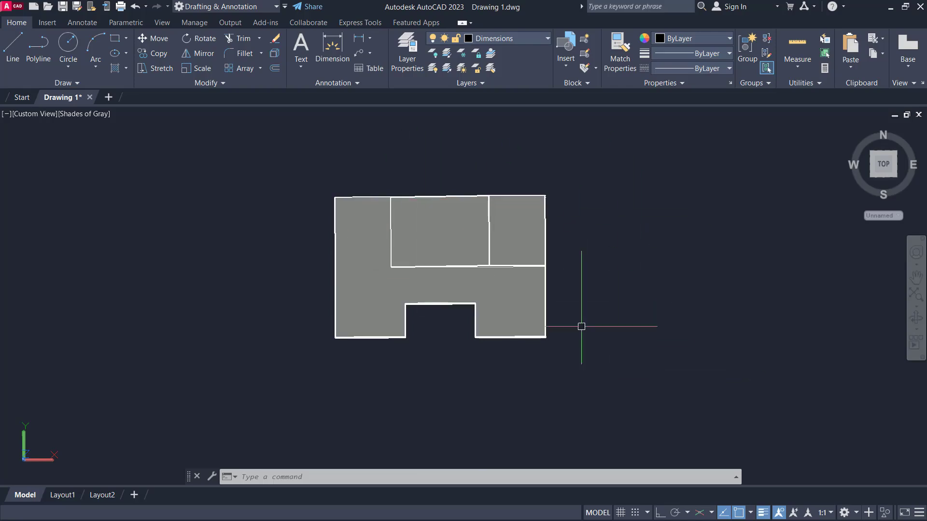
left_click(90, 118)
left_click(121, 144)
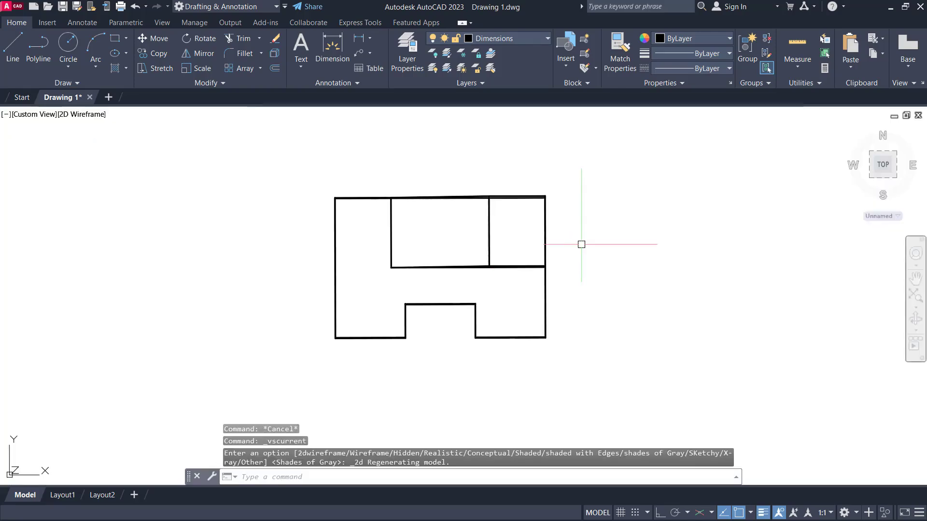
middle_click_drag(660, 292, 642, 320, "shift")
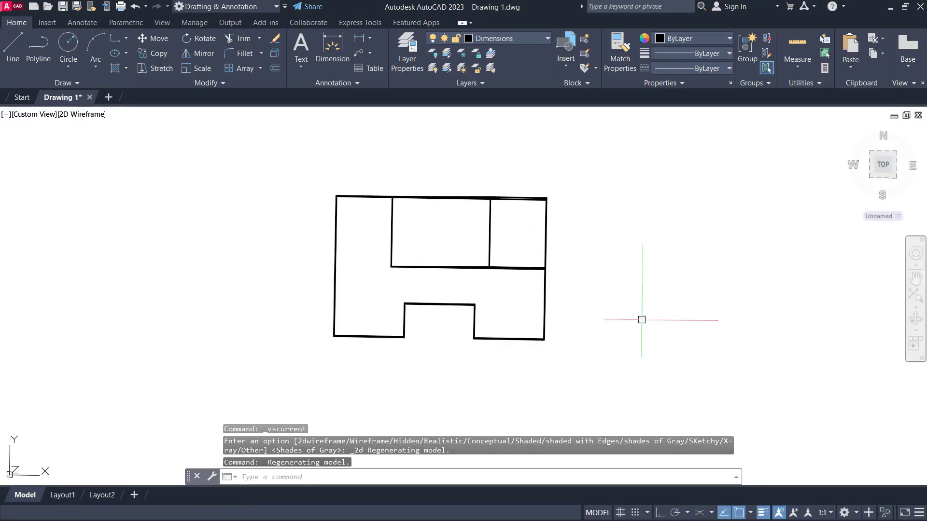
left_click(41, 115)
left_click(58, 143)
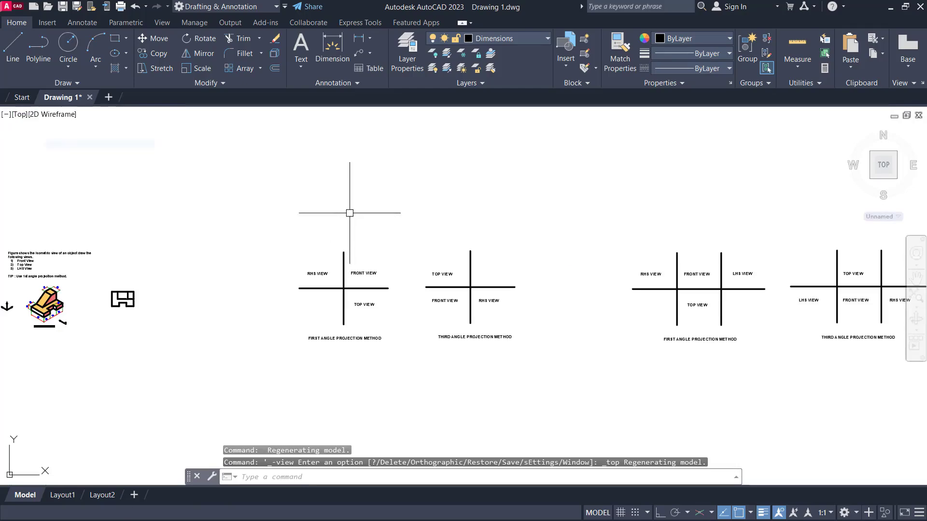
scroll(373, 283, "up", 6)
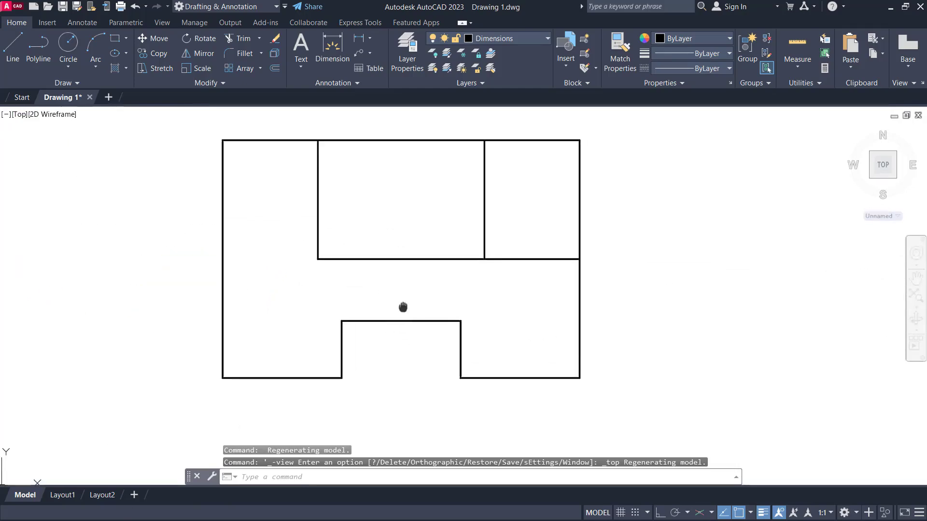
- Compare the isometric drawing's coloured top faces with the solid's top view and review the list of required views
scroll(403, 306, "down", 2)
mouse_move(281, 302)
middle_mouse_down()
mouse_move(386, 271)
mouse_move(415, 328)
middle_mouse_up()
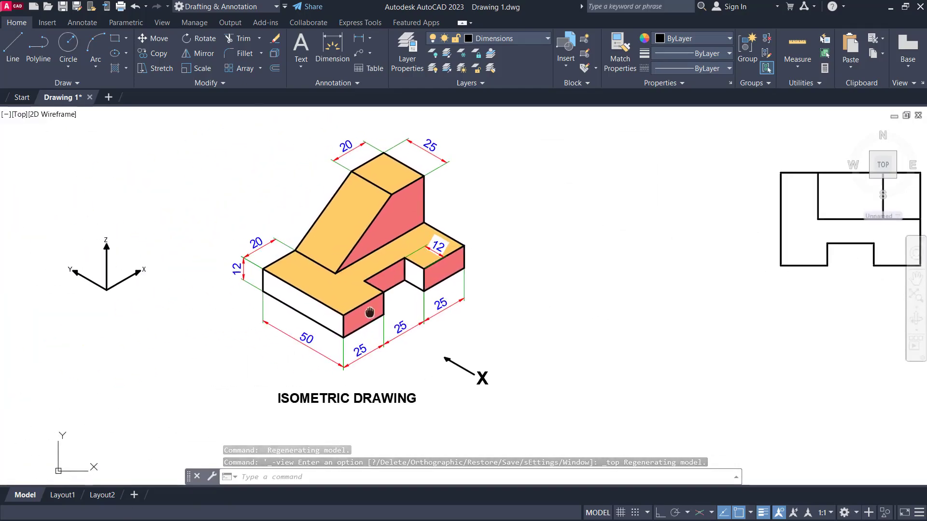
scroll(424, 340, "up", 1)
scroll(424, 340, "down", 2)
scroll(648, 241, "up", 4)
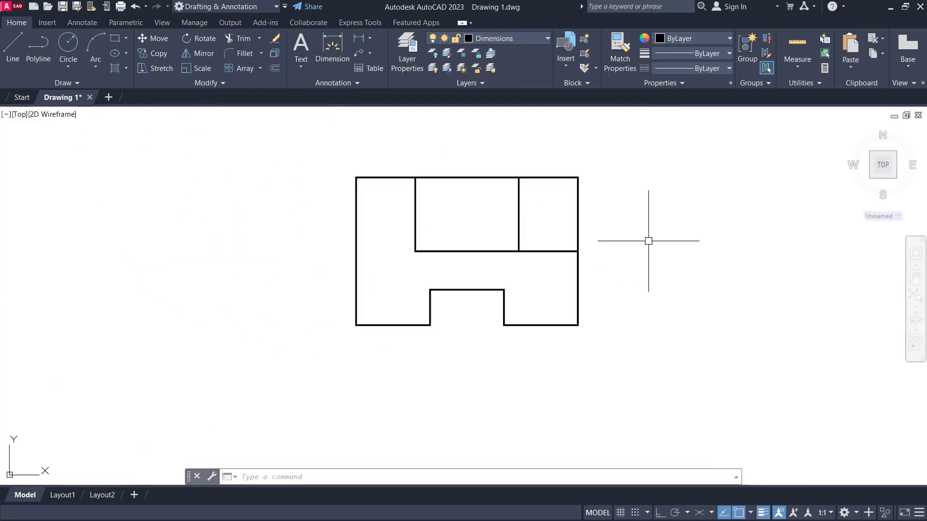
scroll(683, 147, "down", 3)
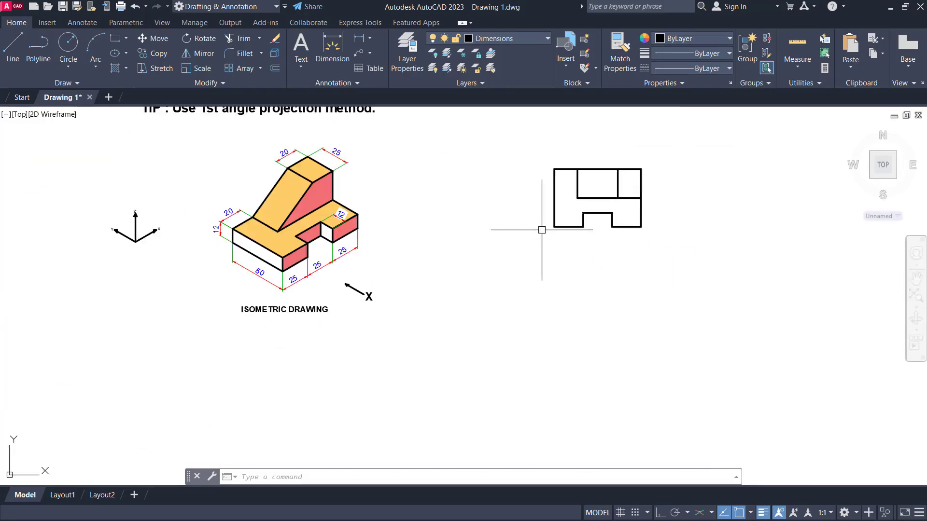
mouse_move(435, 145)
middle_mouse_down()
mouse_move(517, 233)
mouse_move(494, 264)
middle_mouse_up()
scroll(285, 181, "up", 4)
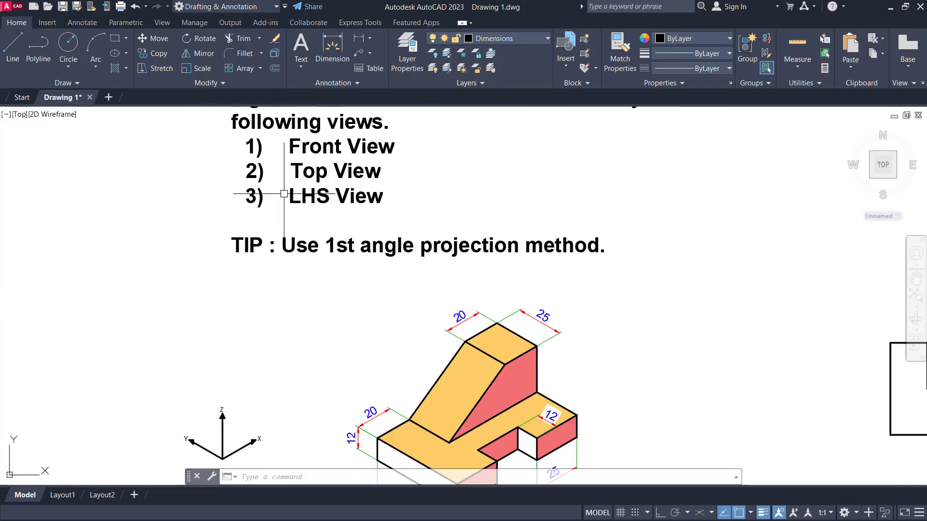
scroll(335, 197, "down", 4)
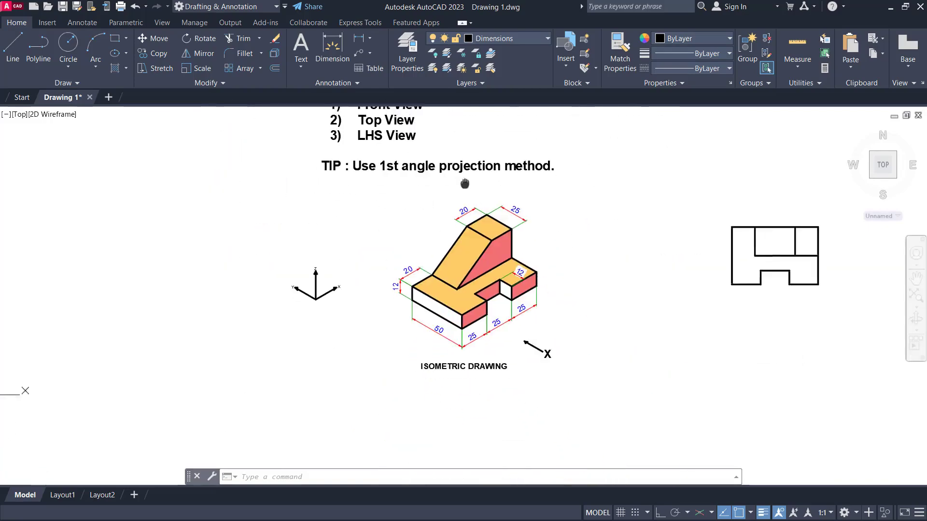
scroll(512, 329, "up", 5)
scroll(449, 308, "down", 2)
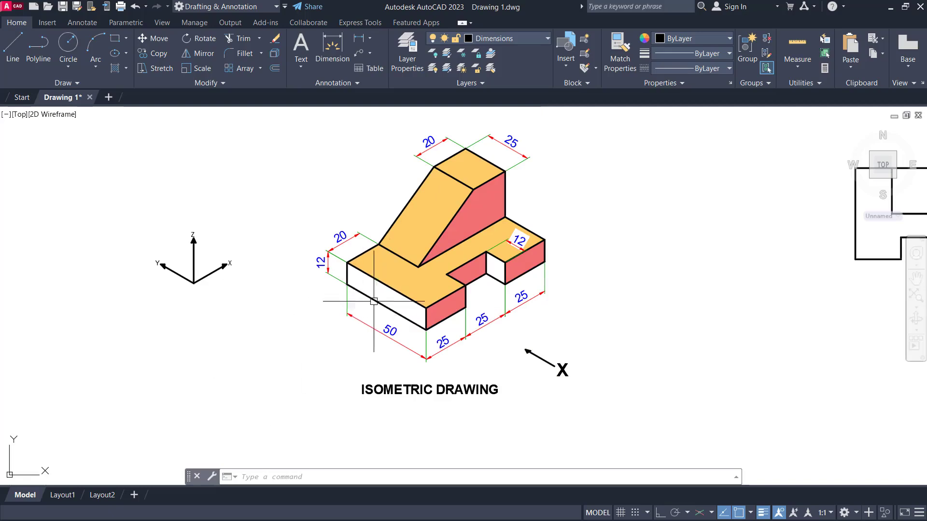
- Examine the isometric drawing's uncoloured left-hand faces at the base's end and inside the notch, with nothing selected
left_click(389, 294)
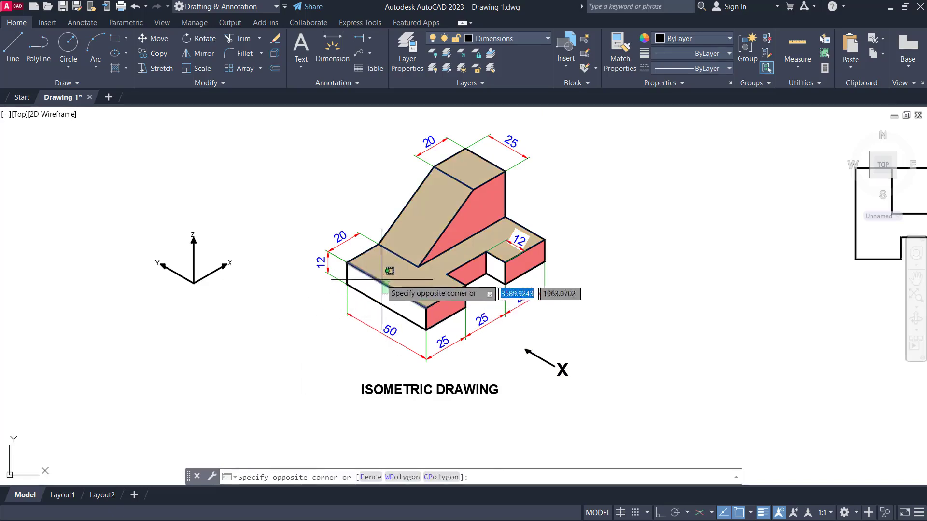
left_click(320, 311)
key("Escape")
key("Escape")
scroll(383, 303, "up", 3)
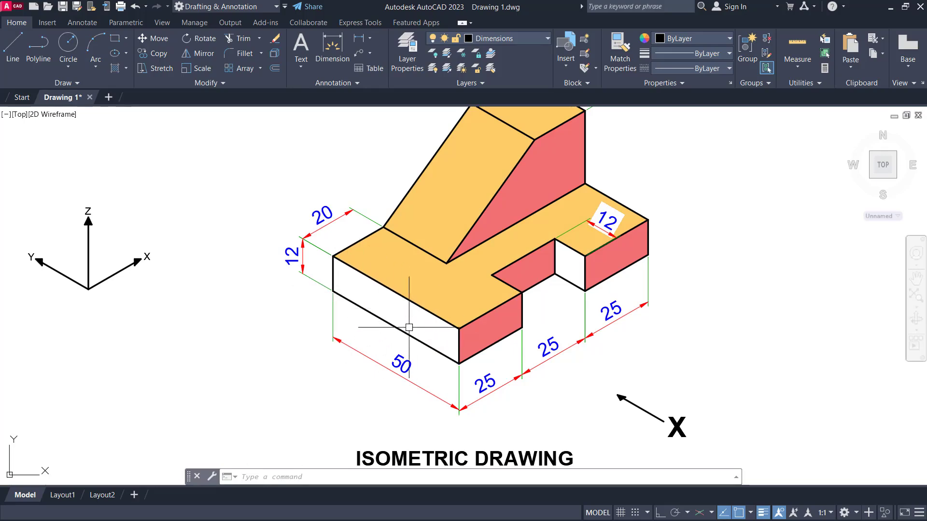
scroll(409, 328, "down", 2)
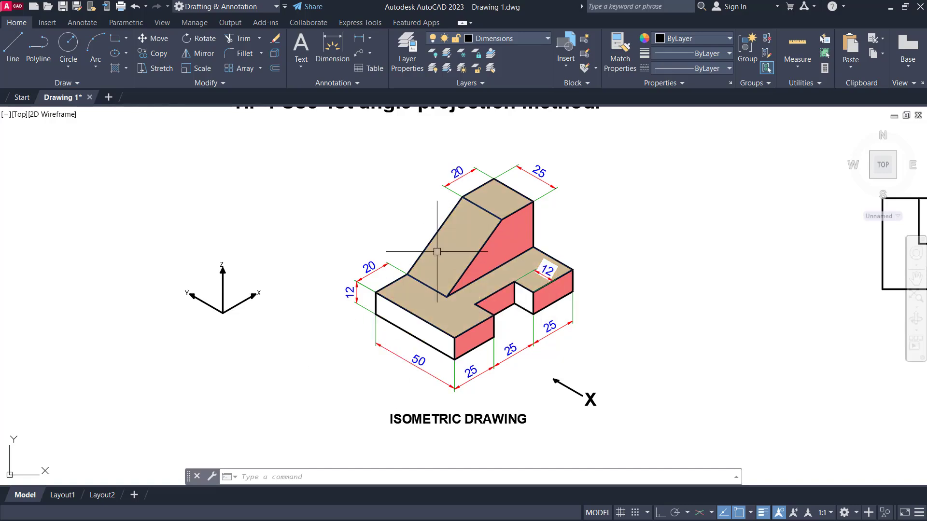
mouse_move(437, 252)
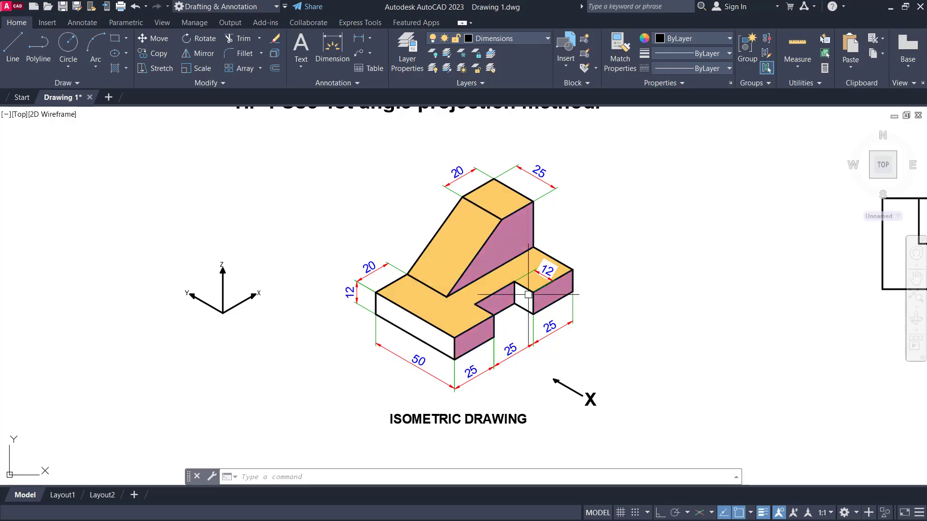
scroll(525, 298, "up", 4)
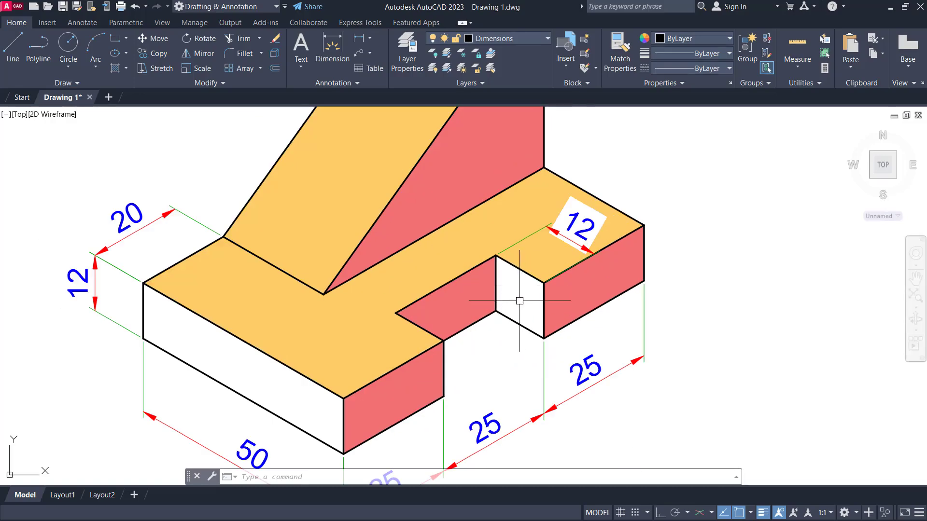
scroll(520, 299, "down", 4)
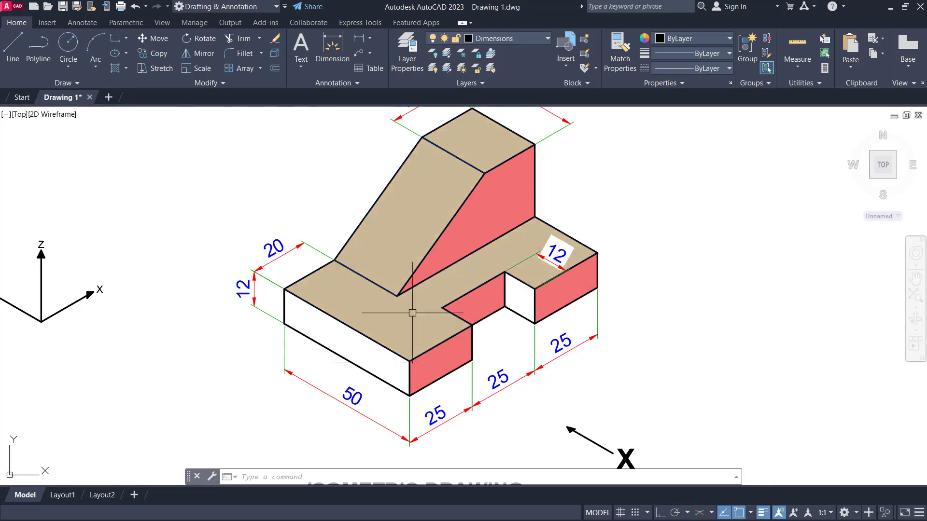
- Display the 3D solid in the SW Isometric view with the Shades of Gray visual style
scroll(195, 292, "down", 4)
middle_click_drag(194, 292, 162, 293)
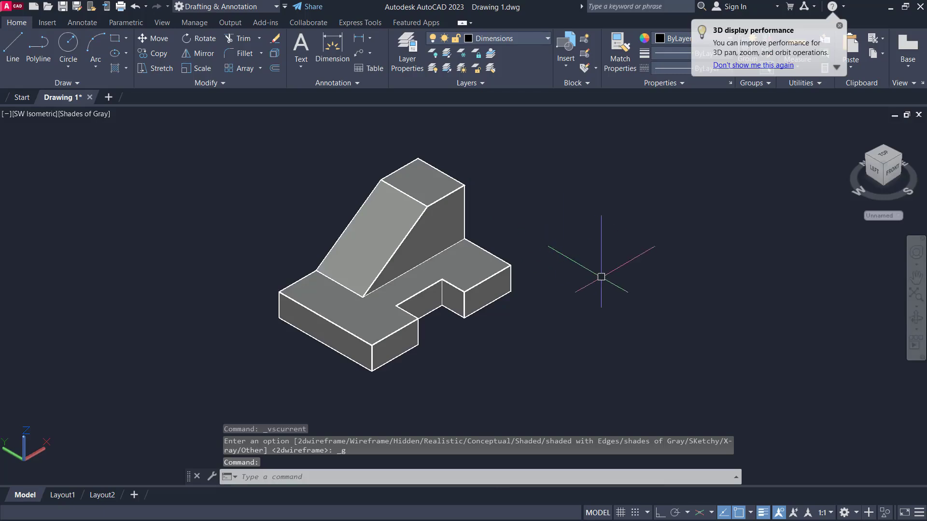
scroll(594, 287, "up", 2)
- Orbit the shaded solid from a slightly rotated angle until its front faces the viewer directly
middle_click_drag(594, 287, 637, 337, "shift")
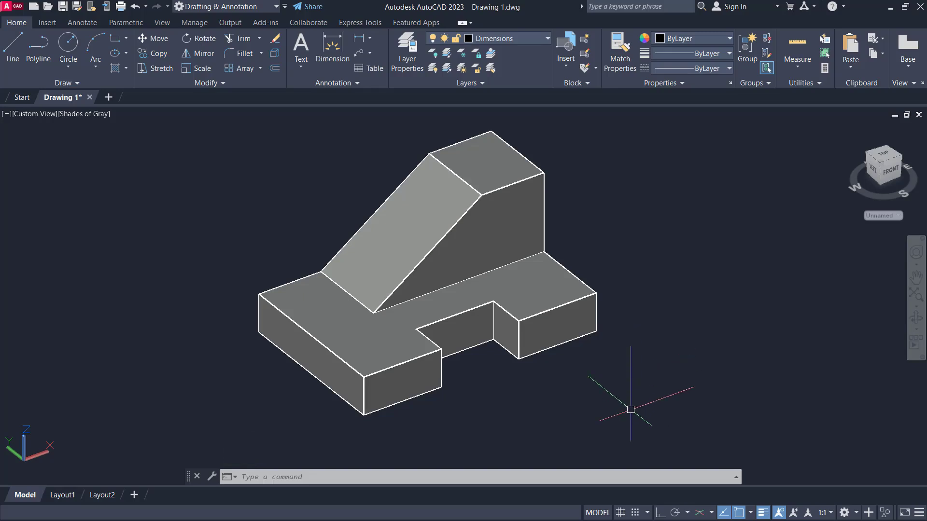
middle_click_drag(600, 383, 544, 333, "shift")
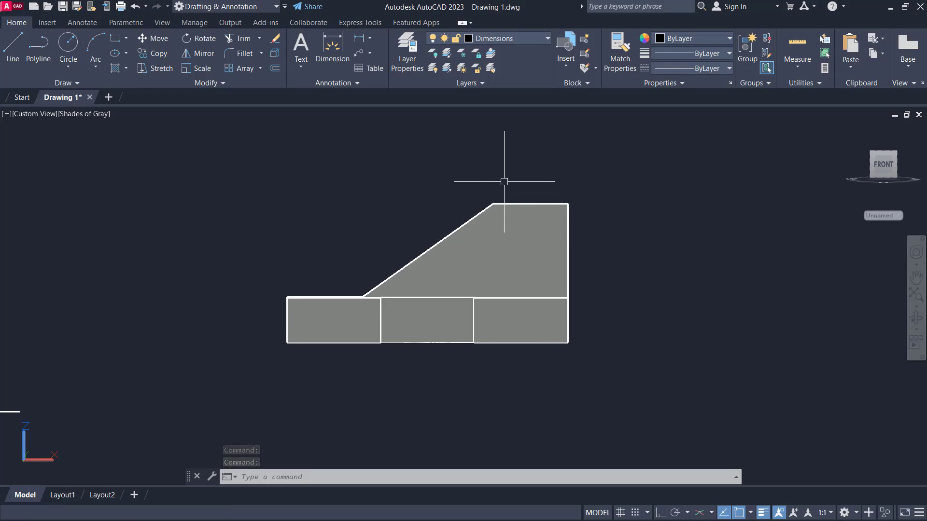
middle_click_drag(504, 182, 504, 201, "shift")
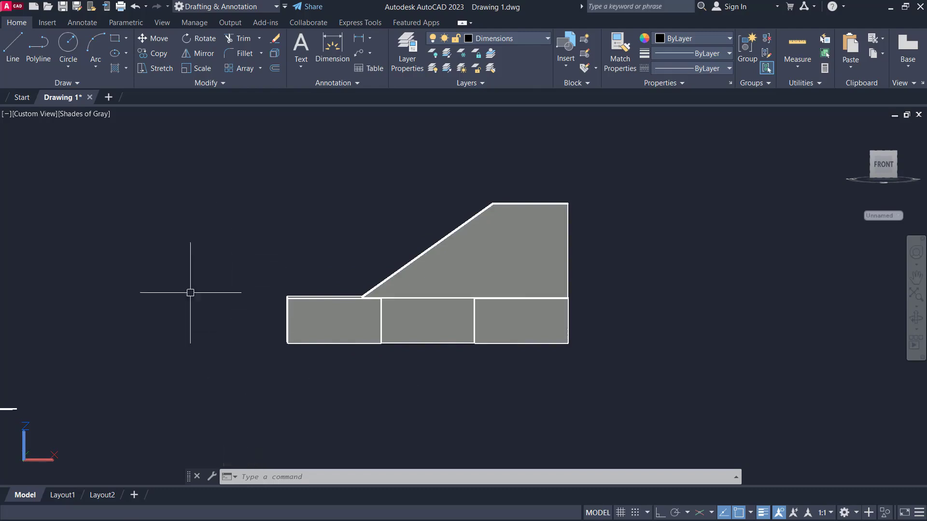
mouse_move(253, 310)
middle_mouse_down("shift")
mouse_move(279, 314)
mouse_move(261, 308)
mouse_move(242, 321)
mouse_move(292, 321)
mouse_move(246, 323)
middle_mouse_up("shift")
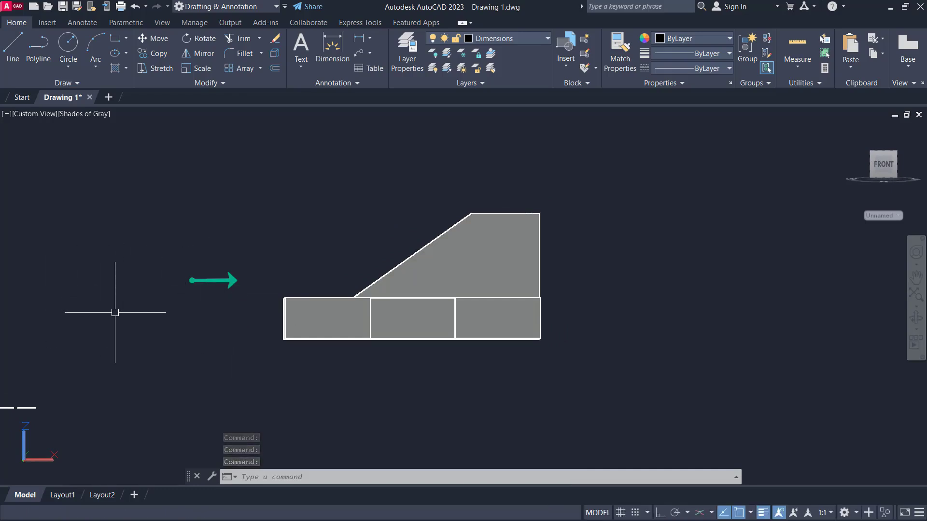
- Orbit the solid from its front to its left-hand side and inspect that side straight on and at an angle
middle_click_drag(179, 316, 330, 316, "shift")
scroll(464, 341, "up", 2)
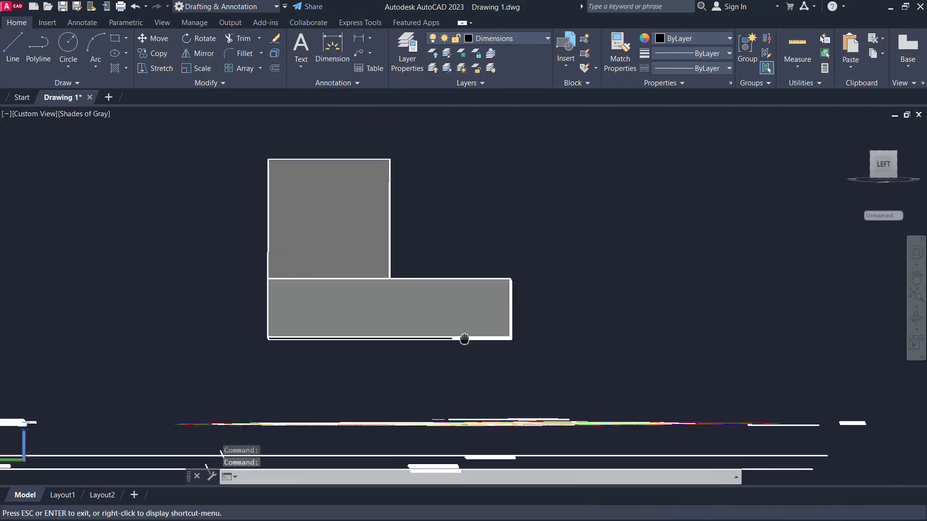
scroll(455, 356, "up", 2)
middle_click_drag(470, 354, 482, 397)
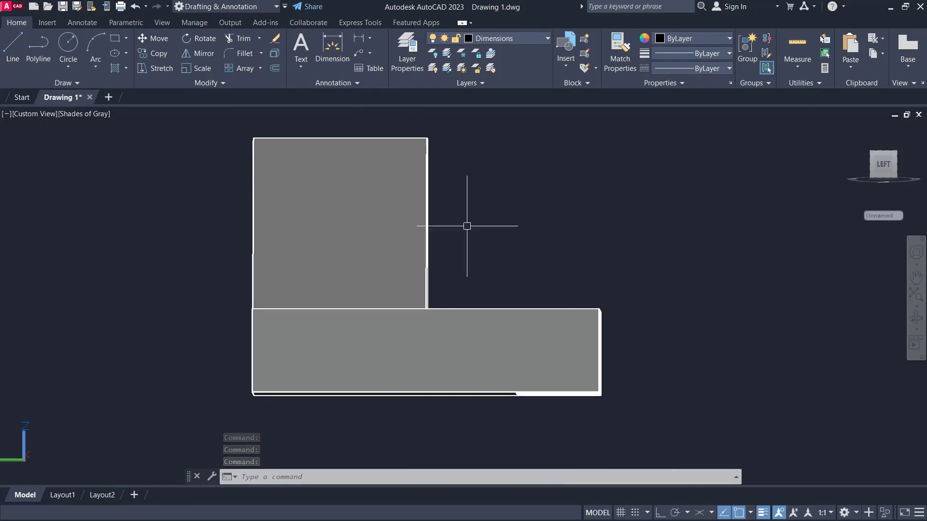
middle_click_drag(468, 224, 383, 132, "shift")
scroll(372, 194, "down", 5)
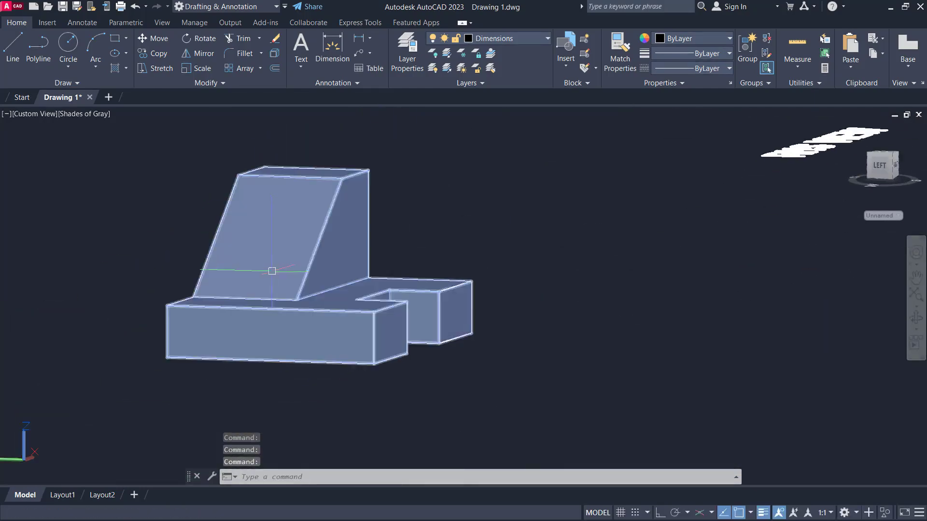
- Orbit the solid to face its left-hand side directly and show it in the 2D Wireframe visual style
middle_click_drag(272, 271, 549, 316)
scroll(502, 290, "up", 2)
middle_click_drag(503, 290, 499, 283, "shift")
left_click(74, 116)
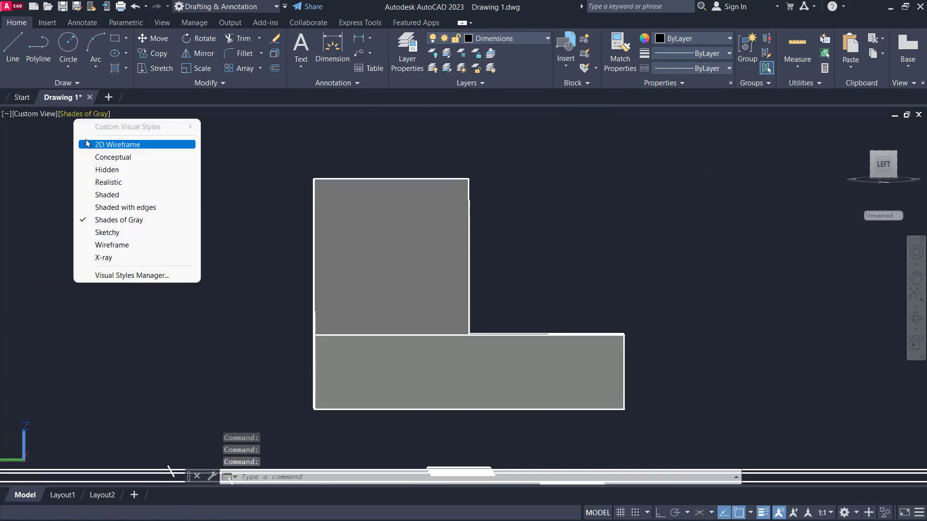
left_click(97, 144)
middle_click_drag(492, 224, 494, 173)
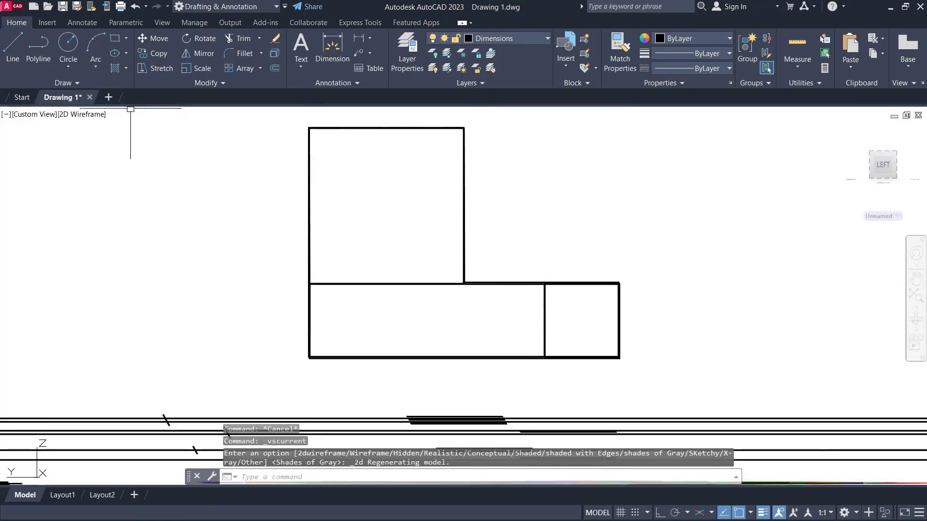
- Show the solid in the Shades of Gray visual style and orbit between its left-hand side and front notch to compare them
left_click(99, 114)
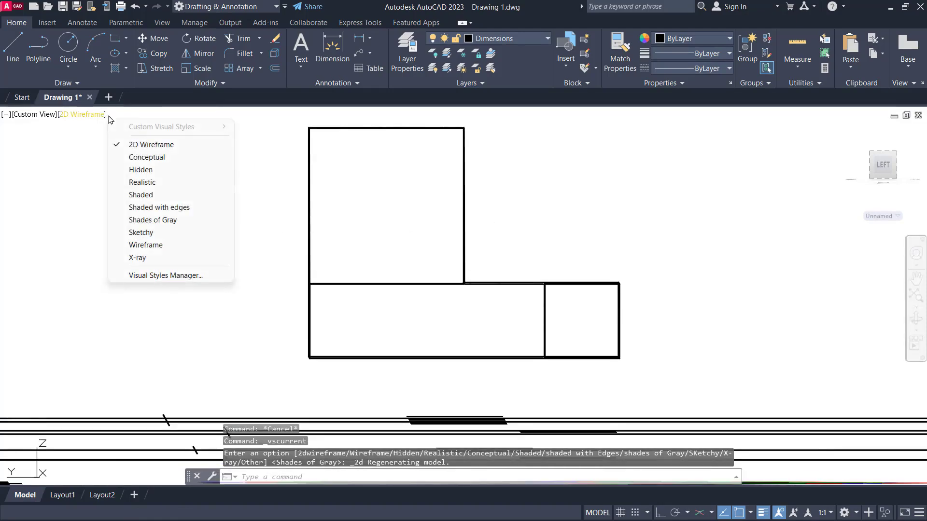
left_click(165, 221)
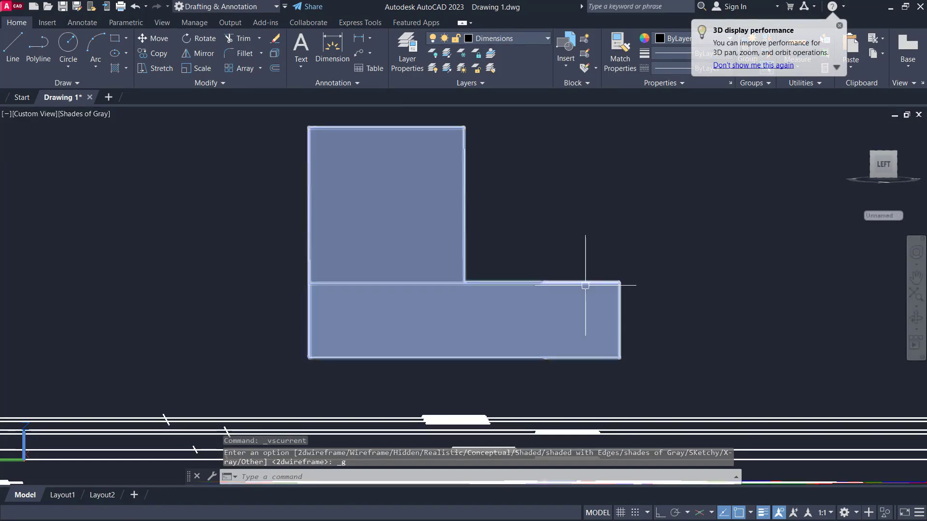
mouse_move(585, 286)
middle_mouse_down("shift")
mouse_move(555, 321)
mouse_move(439, 370)
mouse_move(381, 378)
middle_mouse_up("shift")
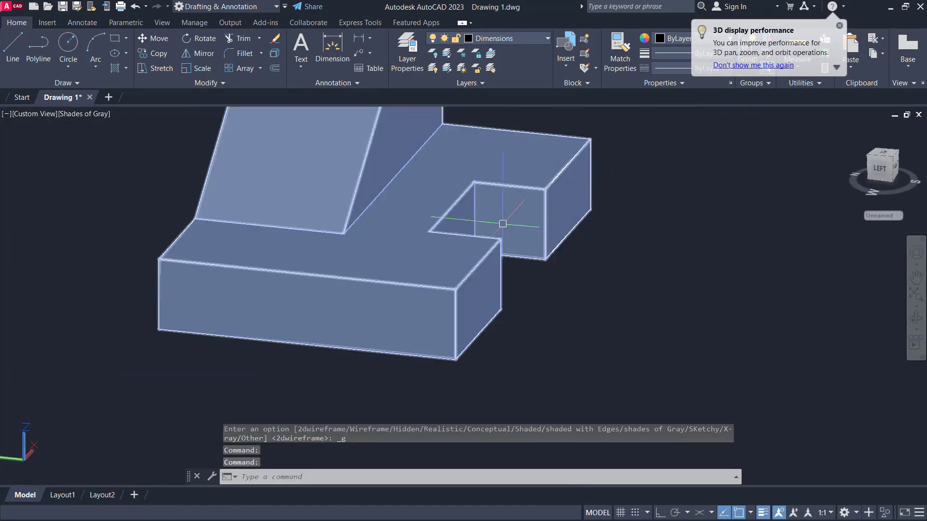
middle_click_drag(502, 223, 530, 192, "shift")
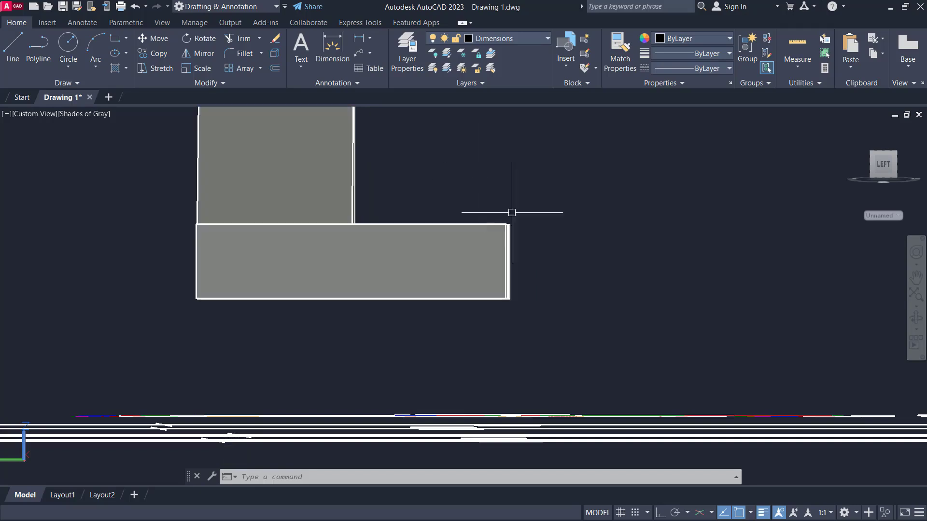
middle_click_drag(565, 265, 455, 393, "shift")
scroll(416, 325, "up", 6)
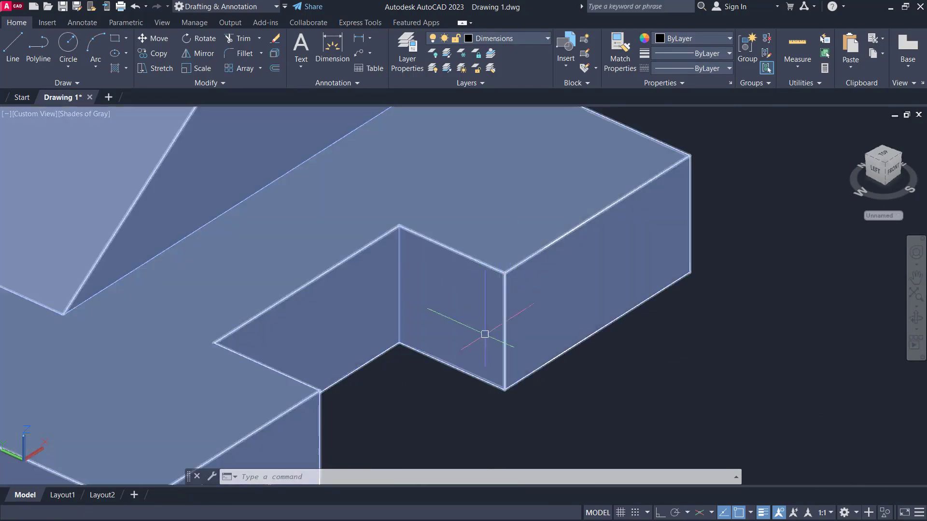
scroll(485, 334, "down", 3)
middle_click_drag(517, 269, 559, 233, "shift")
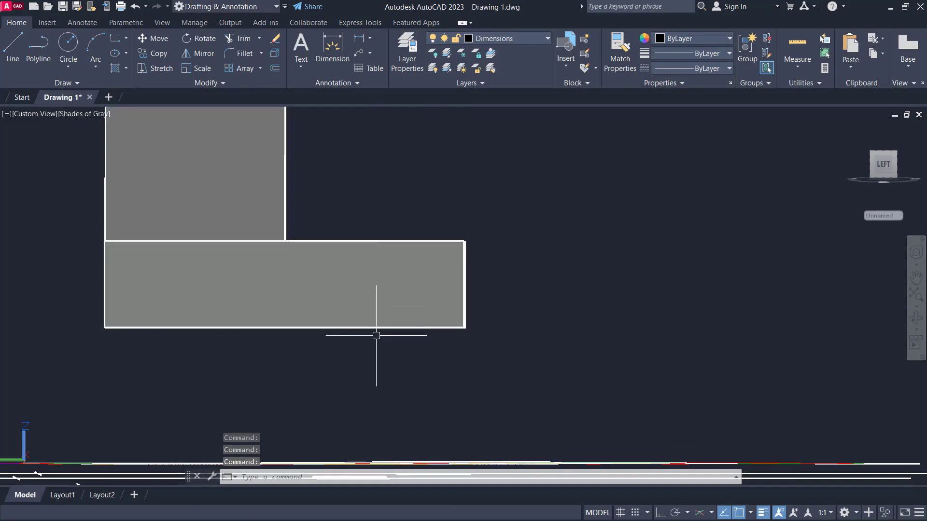
- Show the solid's left-hand side in the 2D Wireframe visual style and examine the vertical line in its base
left_click(95, 114)
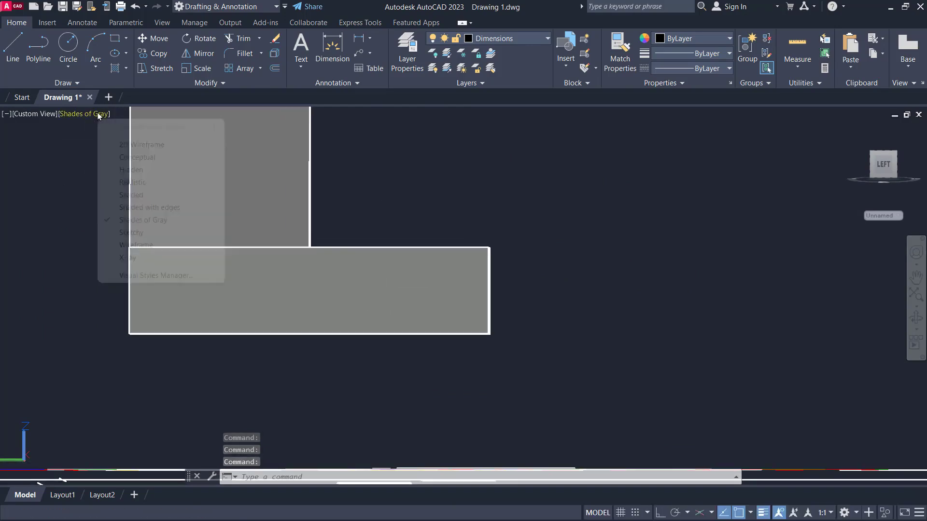
left_click(125, 145)
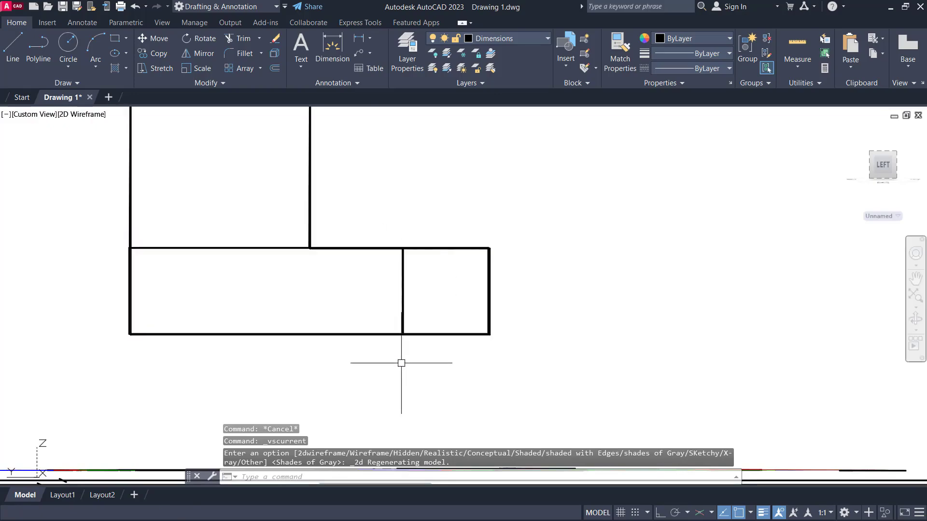
middle_click_drag(430, 319, 436, 242, "shift")
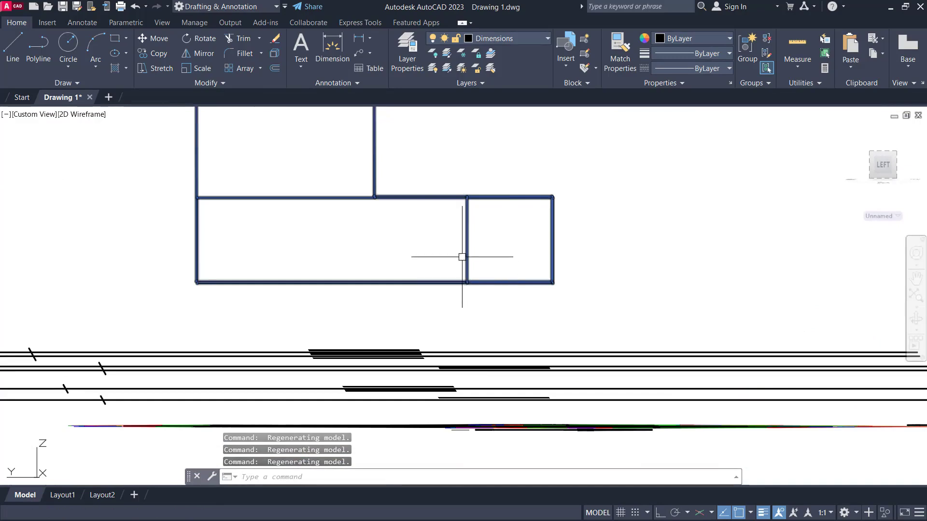
- Switch the solid to the X-Ray visual style and inspect the notch's inner edge through its left-hand side
left_click(100, 114)
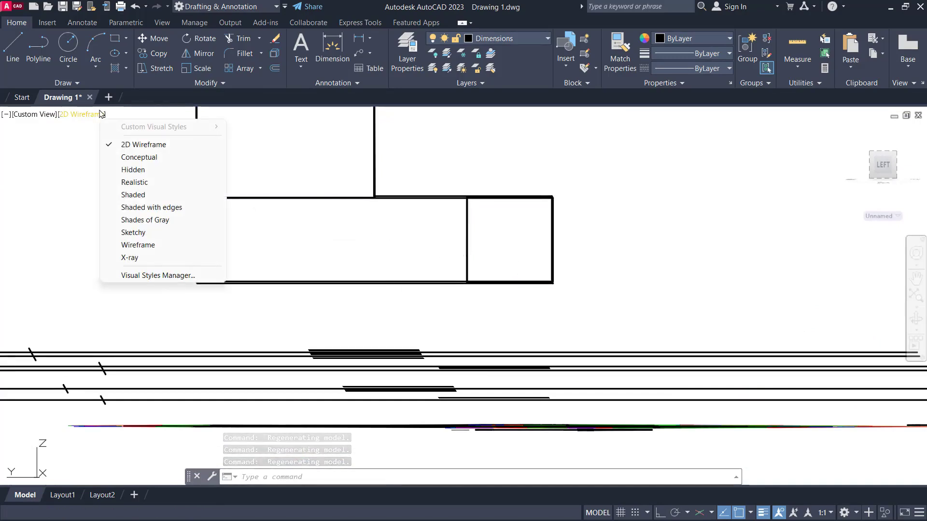
left_click(145, 258)
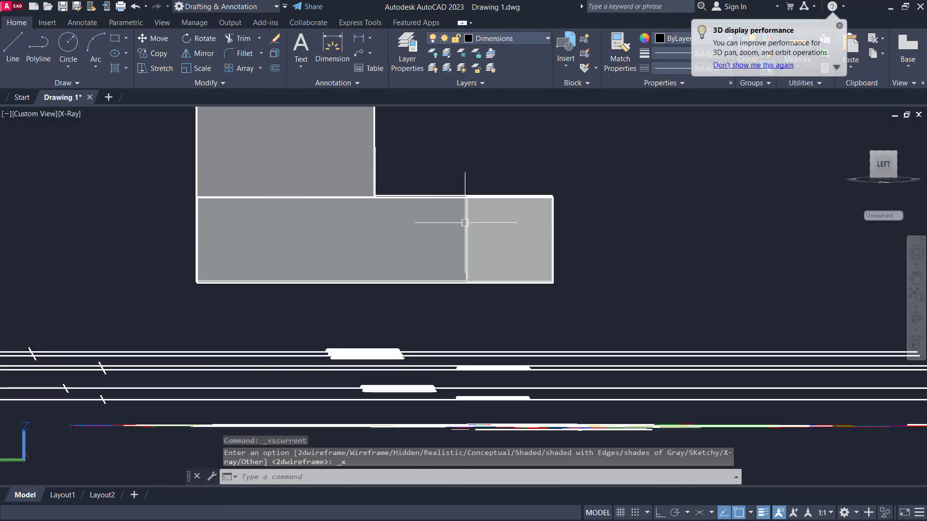
mouse_move(570, 263)
middle_mouse_down("shift")
mouse_move(549, 278)
mouse_move(683, 232)
mouse_move(487, 331)
mouse_move(499, 343)
mouse_move(477, 352)
mouse_move(526, 327)
middle_mouse_up("shift")
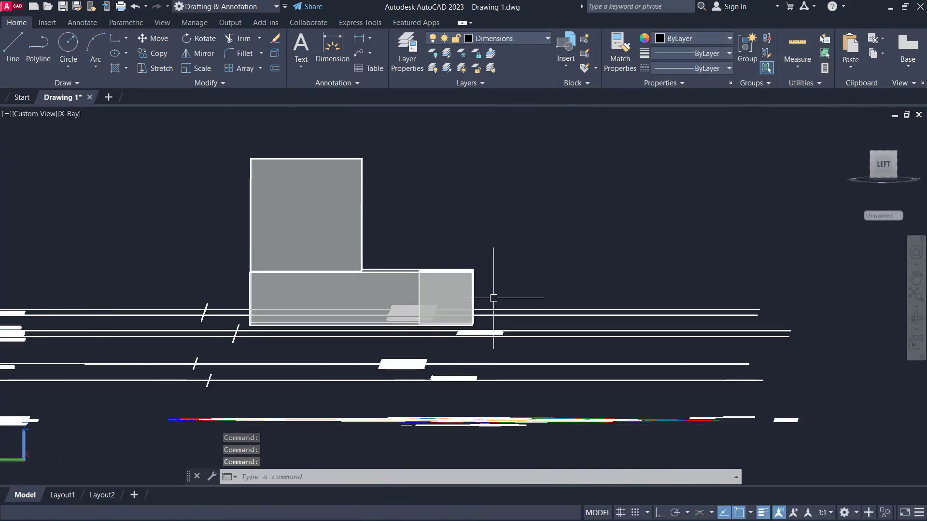
scroll(457, 301, "up", 2)
scroll(463, 219, "down", 3)
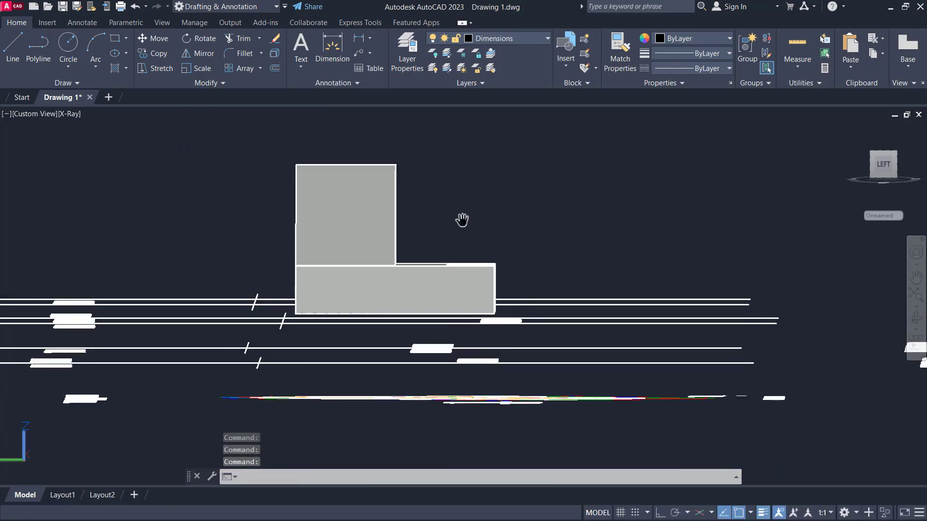
- Orbit the X-Ray solid to inspect it from above and from its right-hand side
mouse_move(484, 266)
middle_mouse_down("shift")
mouse_move(368, 276)
mouse_move(383, 335)
mouse_move(299, 290)
middle_mouse_up("shift")
middle_click_drag(390, 324, 350, 474, "shift")
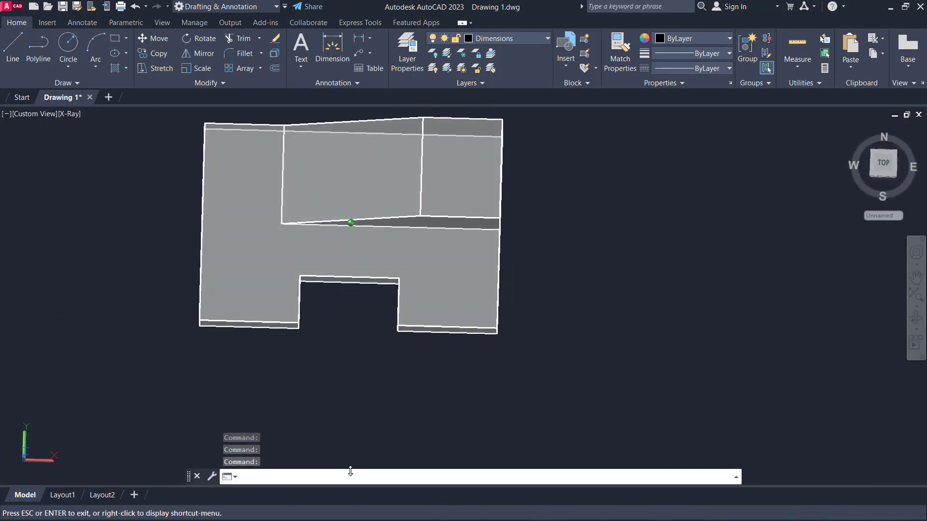
middle_click_drag(345, 337, 353, 209, "shift")
middle_click_drag(273, 226, 123, 225, "shift")
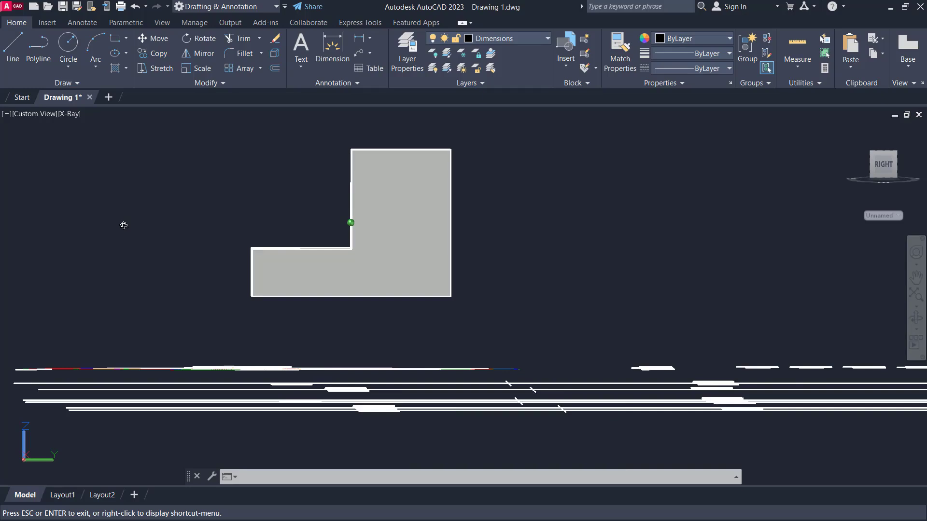
middle_click_drag(123, 225, 123, 225, "shift")
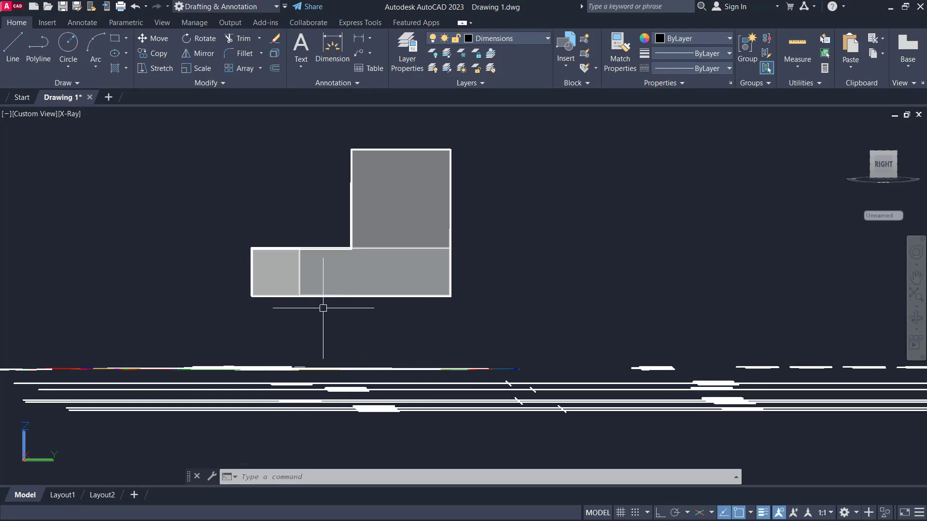
middle_click_drag(323, 309, 527, 251, "shift")
- Return to the Top view in 2D Wireframe and review the problem statement beside the isometric drawing
scroll(526, 251, "down", 2)
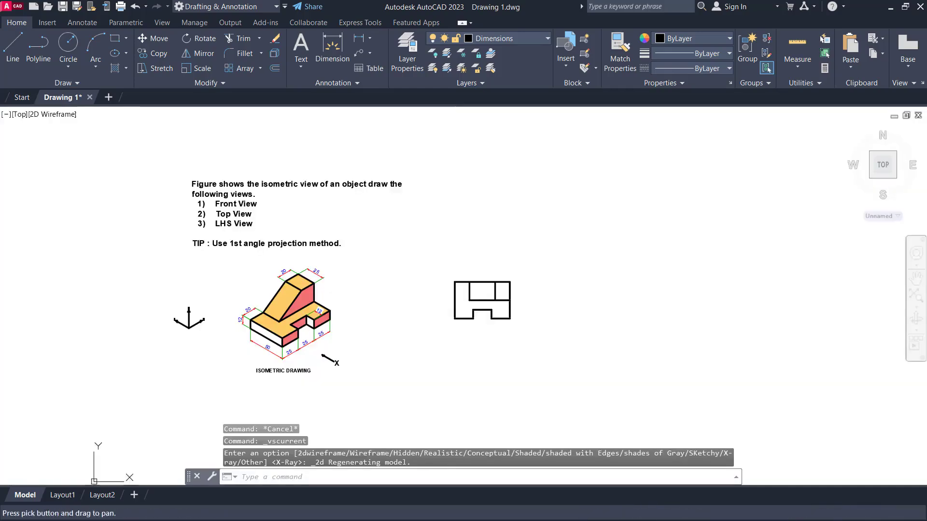
scroll(434, 242, "up", 3)
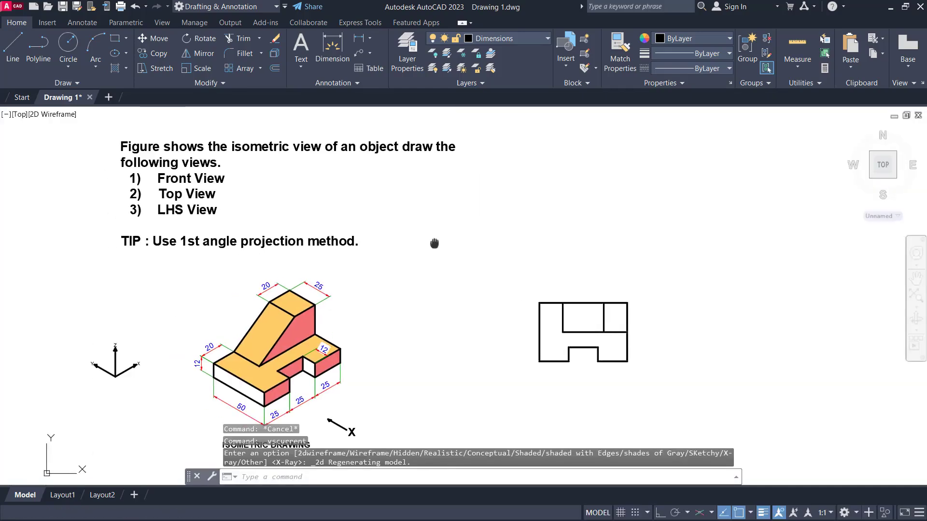
middle_click_drag(434, 242, 426, 246)
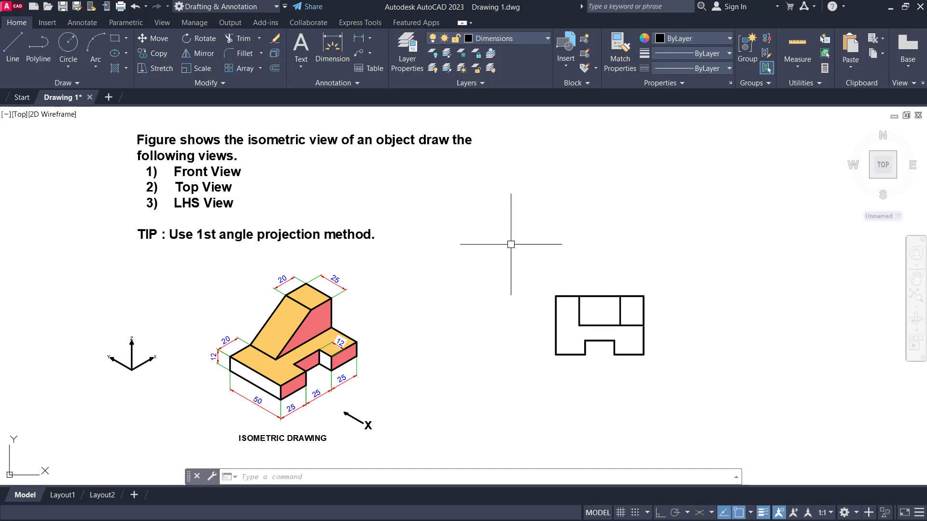
mouse_move(557, 256)
middle_mouse_down()
mouse_move(509, 245)
mouse_move(504, 231)
mouse_move(686, 221)
middle_mouse_up()
middle_click_drag(527, 295, 580, 290)
scroll(631, 312, "down", 2)
middle_click_drag(632, 311, 404, 310)
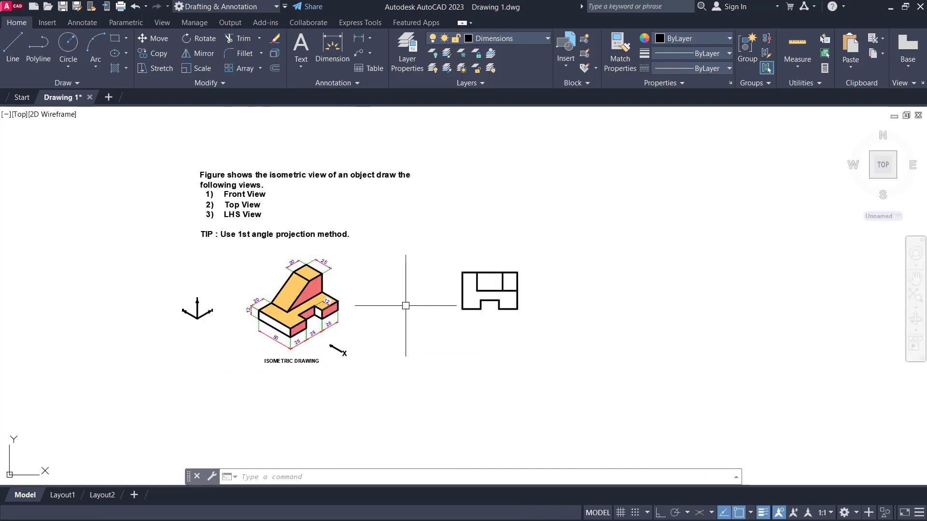
scroll(425, 311, "up", 2)
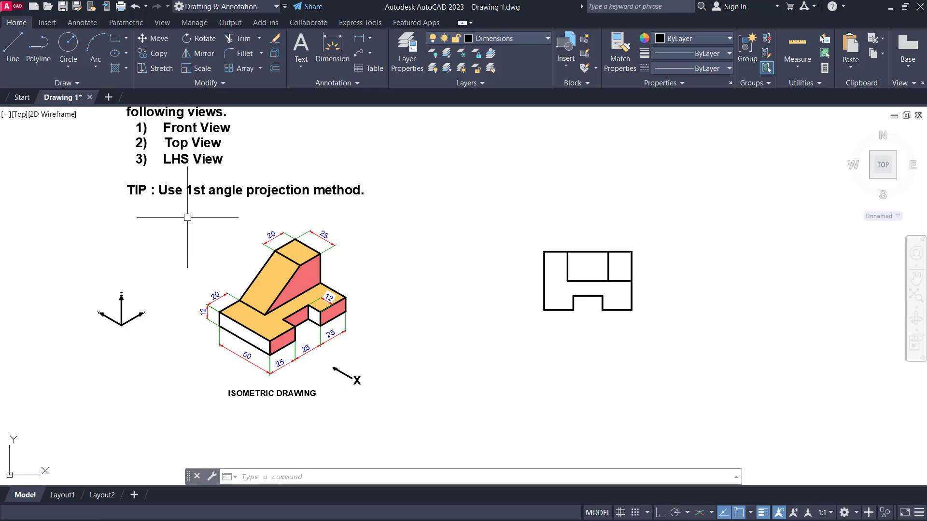
- Examine the first angle and third angle projection diagrams for the placement of the front, top and side views
scroll(617, 362, "down", 2)
middle_click_drag(674, 393, 304, 261)
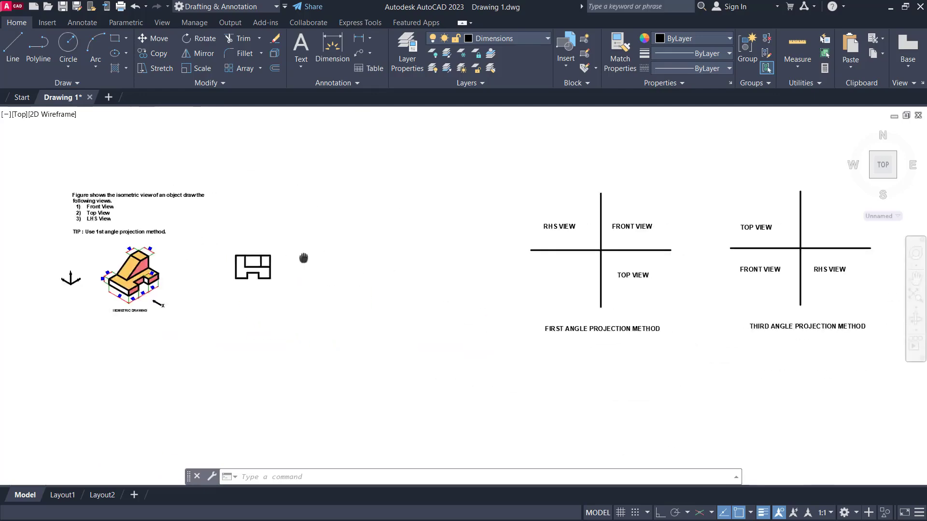
scroll(595, 234, "up", 3)
middle_click_drag(595, 234, 457, 224)
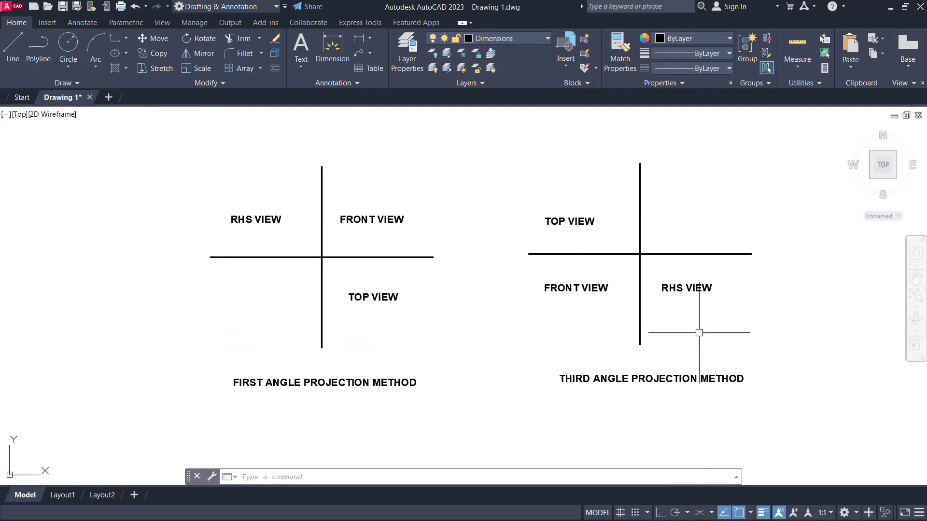
scroll(587, 183, "down", 3)
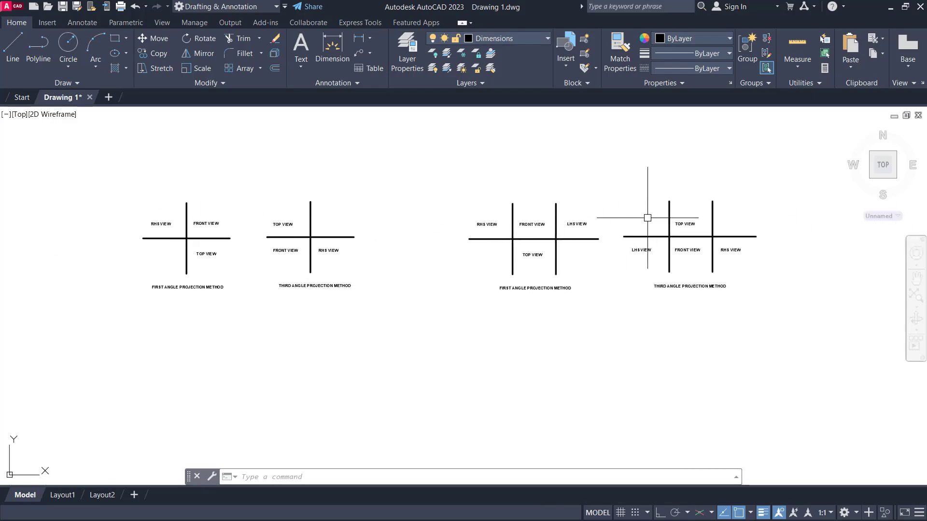
scroll(648, 218, "up", 3)
middle_click_drag(637, 225, 546, 222)
scroll(530, 182, "down", 4)
middle_click_drag(530, 182, 926, 185)
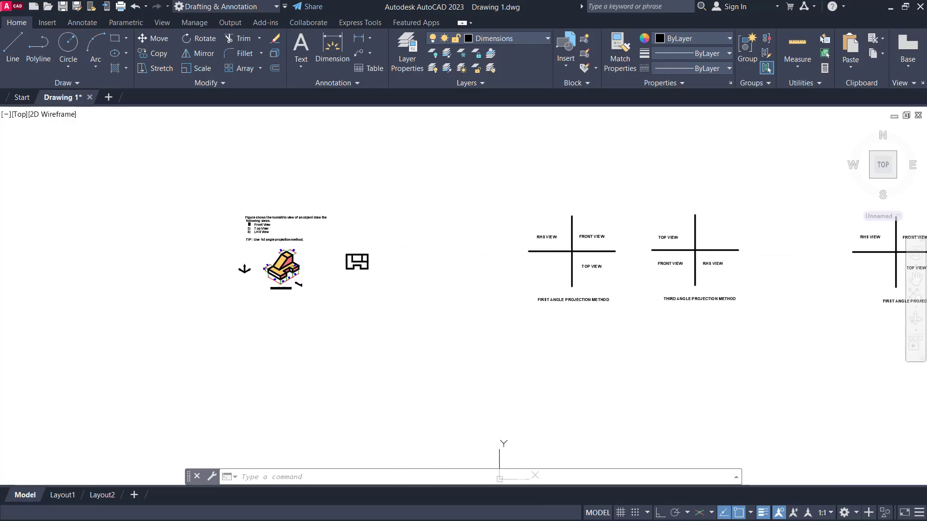
- Go back to the problem statement and isometric drawing, with the empty drawing area beside them in view
middle_click_drag(348, 231, 428, 231)
scroll(508, 253, "up", 2)
scroll(515, 230, "up", 3)
mouse_move(515, 230)
middle_mouse_down()
mouse_move(469, 228)
mouse_move(475, 207)
middle_mouse_up()
mouse_move(482, 264)
middle_mouse_down()
mouse_move(439, 243)
mouse_move(500, 245)
middle_mouse_up()
scroll(442, 240, "down", 2)
middle_click_drag(437, 263, 455, 267)
scroll(356, 271, "up", 3)
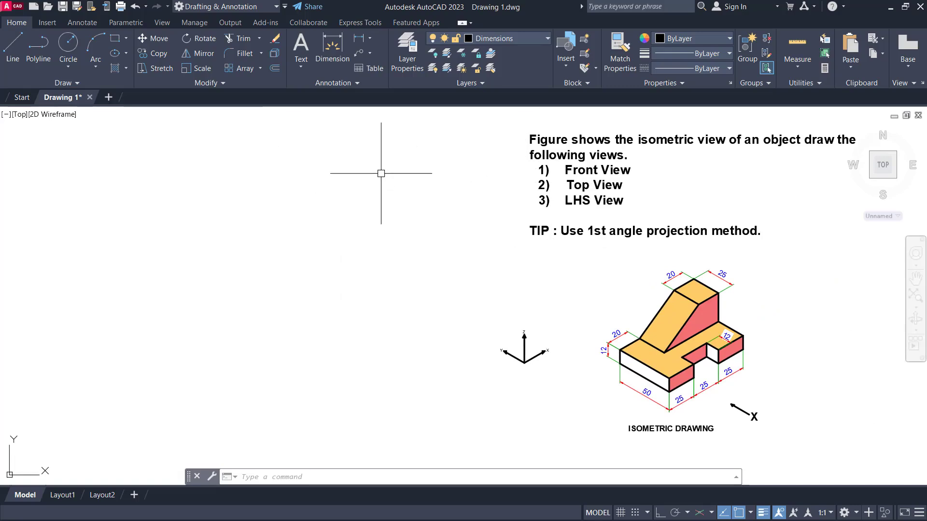
- Create a new layer named Line
left_click(503, 39)
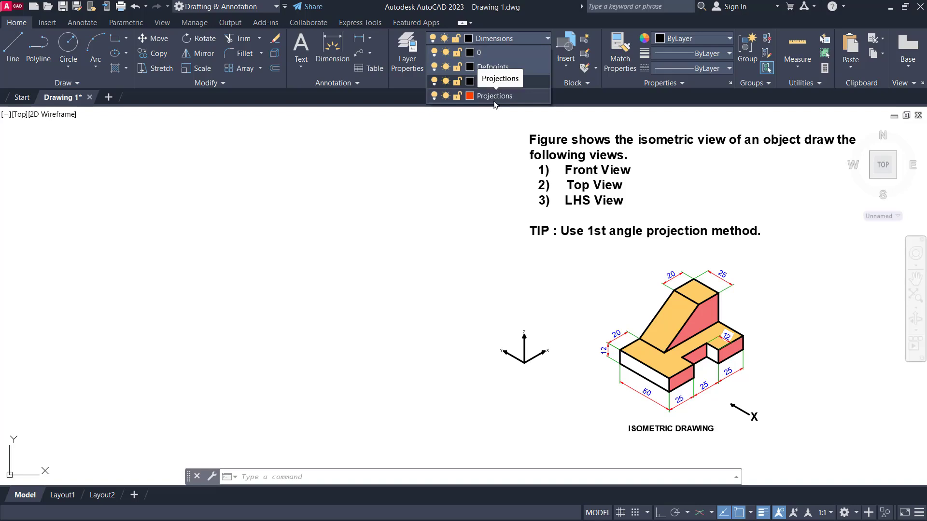
left_click(403, 68)
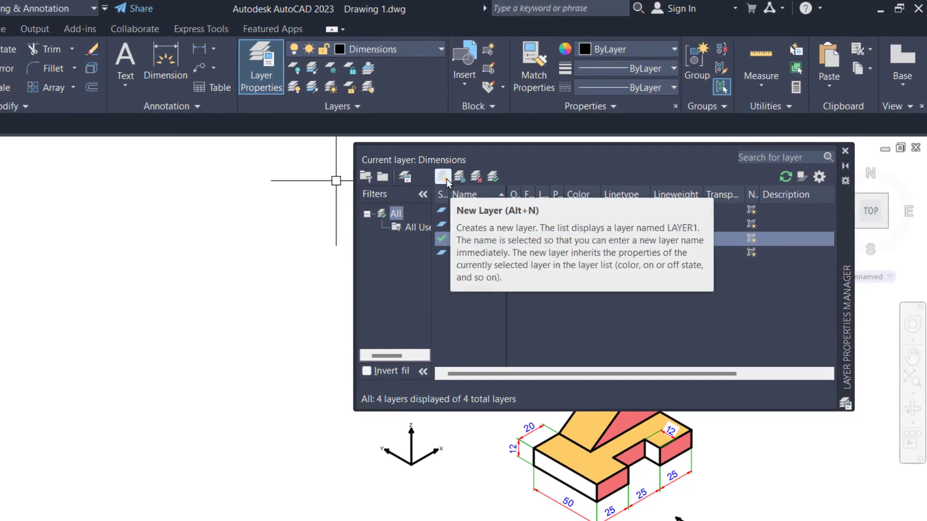
left_click(447, 179)
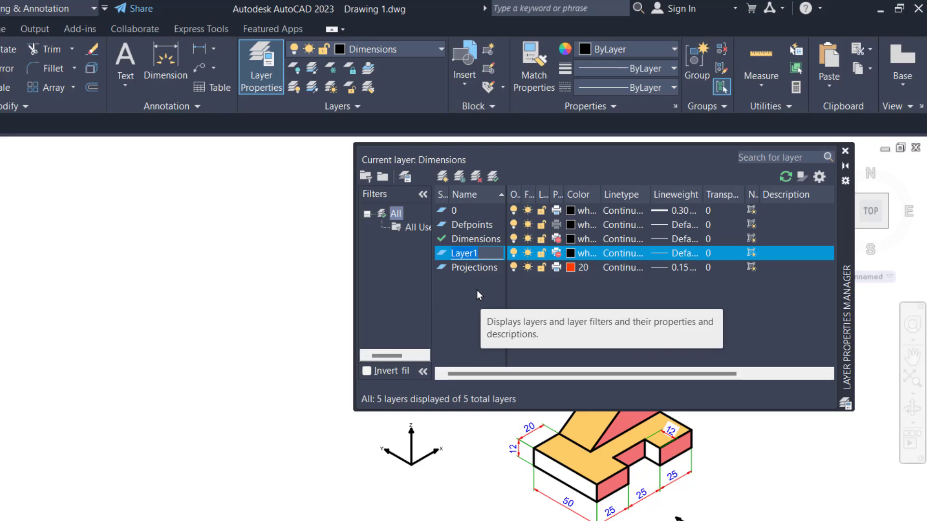
type("Line")
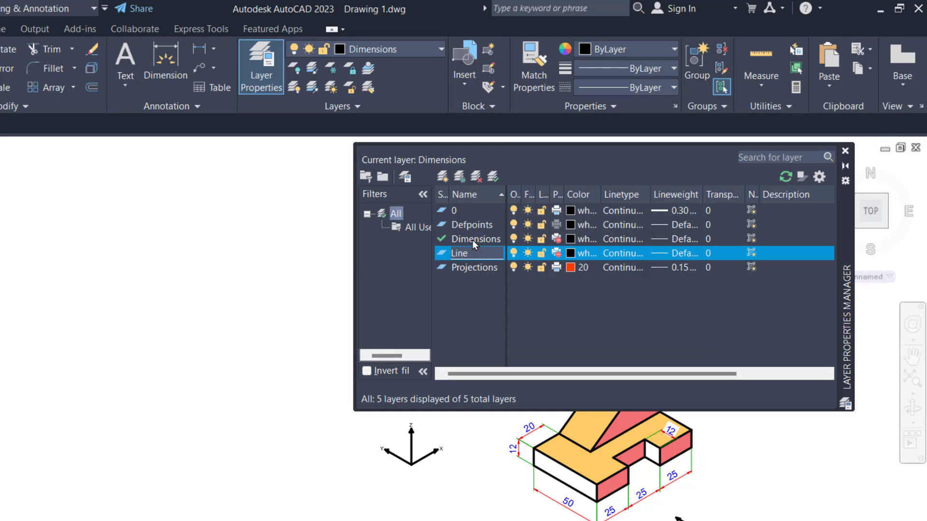
key("Return")
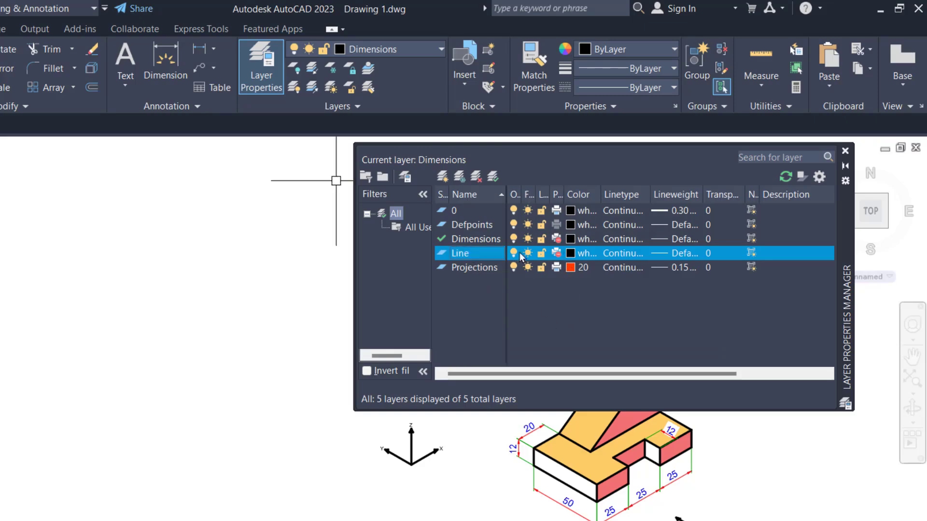
- Set the Line layer's color to green index 100 and make it the current layer
left_click(571, 254)
left_click(439, 301)
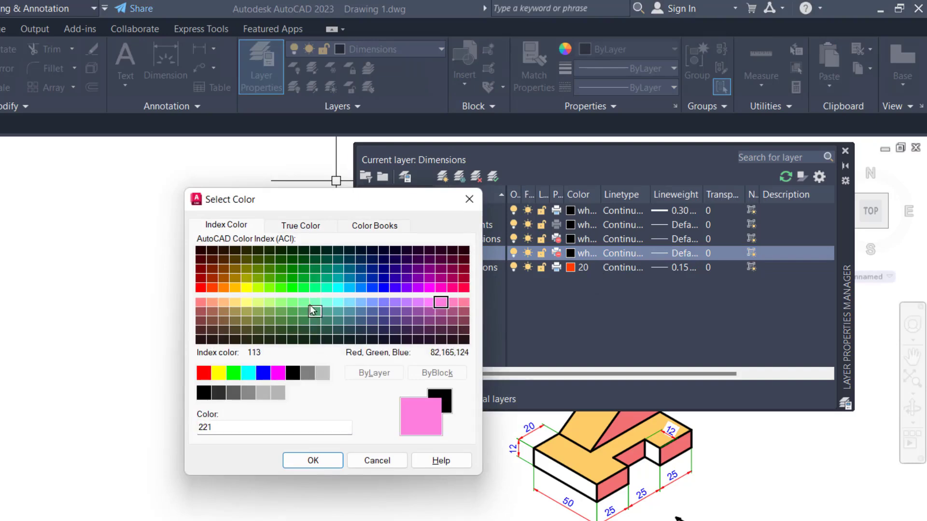
left_click(303, 288)
left_click(331, 460)
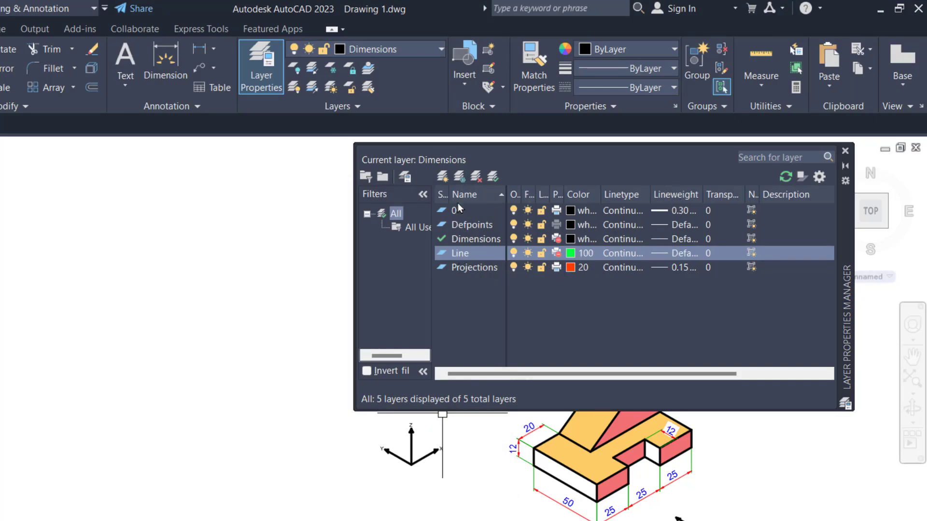
double_click(468, 254)
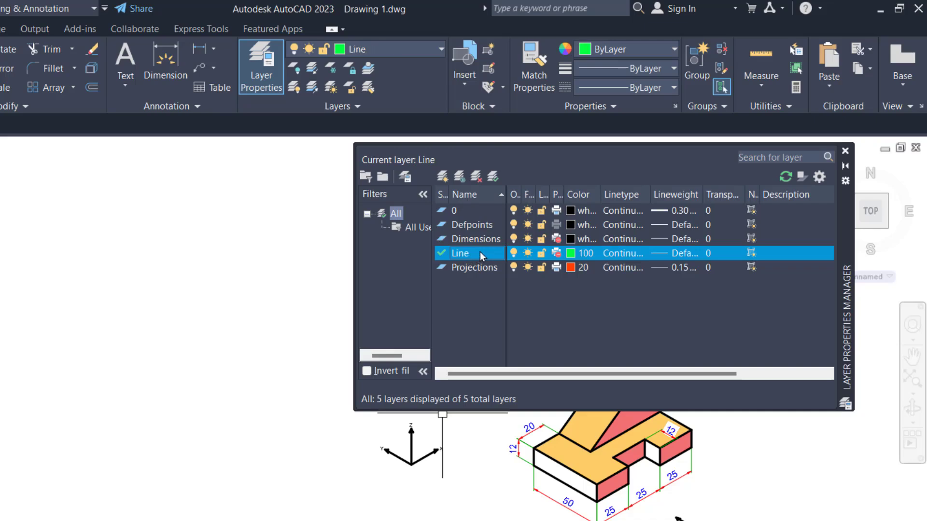
right_click(473, 256)
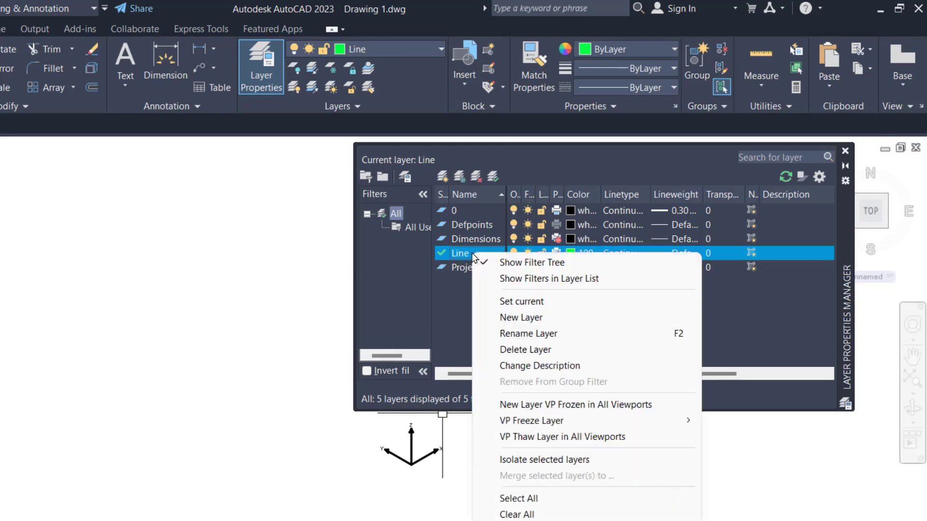
- Rename the Line layer as Hidden and set its color to magenta
left_click(520, 334)
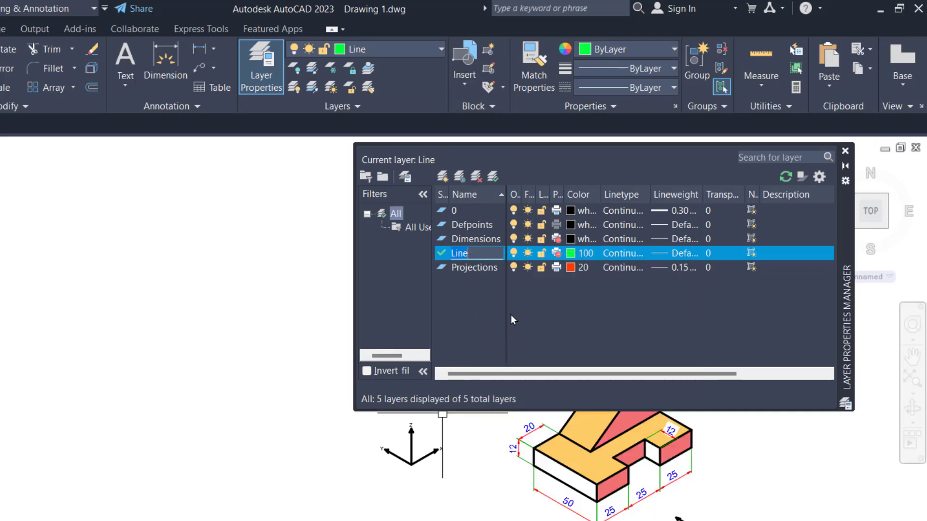
type("Hidden")
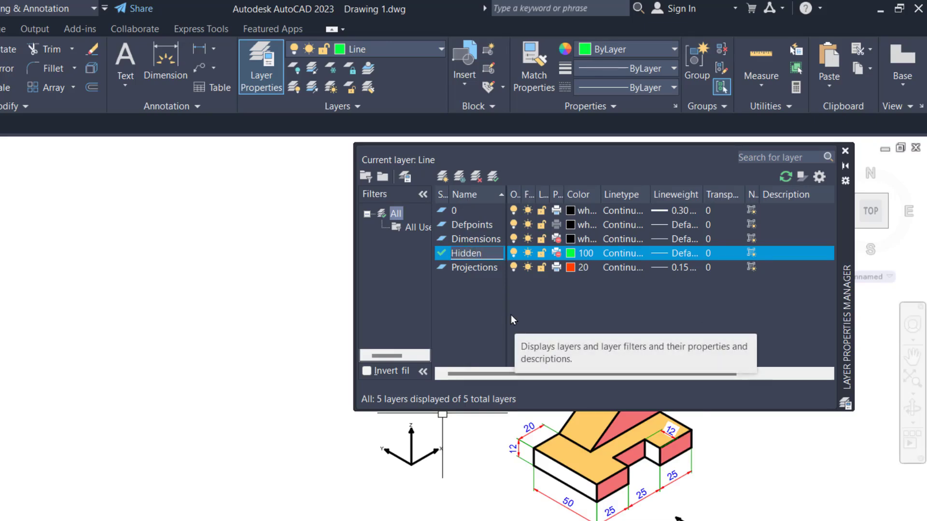
key("Return")
left_click(570, 253)
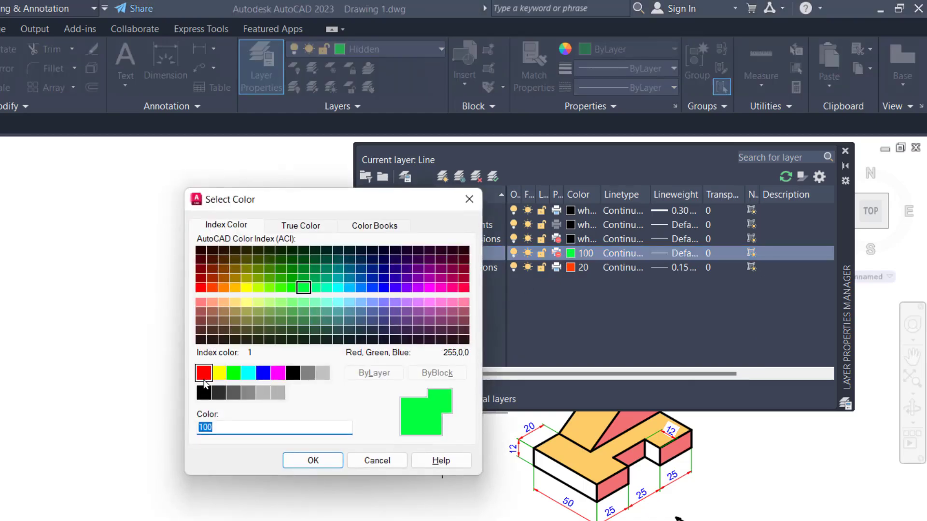
left_click(278, 373)
left_click(312, 460)
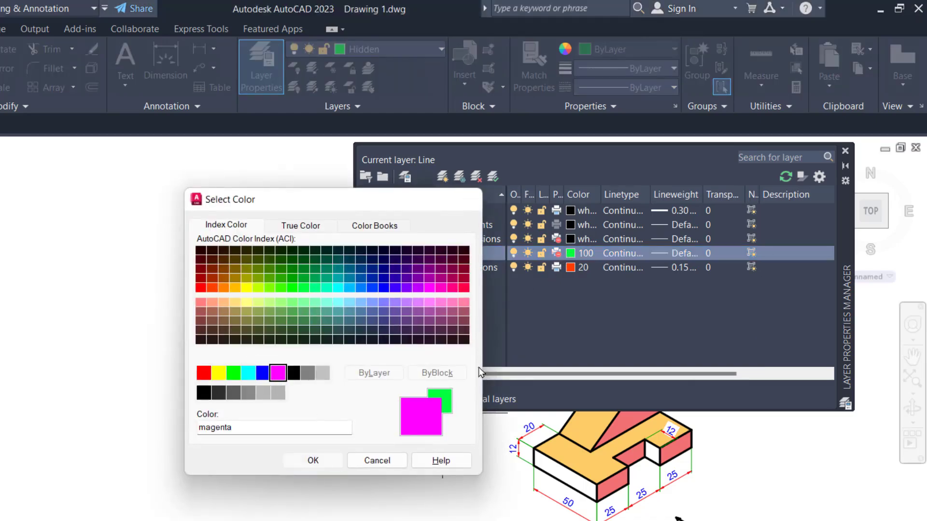
- Load the HIDDEN linetype from acadiso.lin and assign it to the Hidden layer
left_click(620, 254)
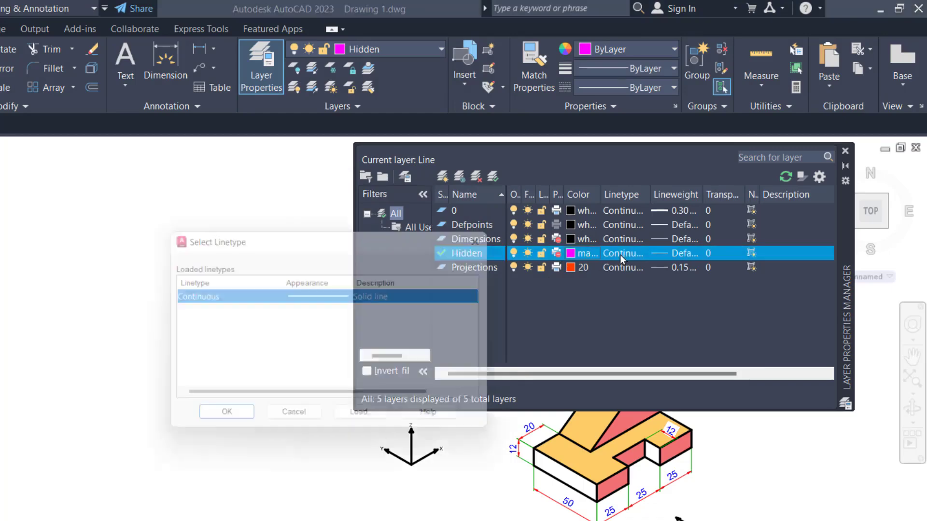
left_click(348, 420)
left_click(223, 339)
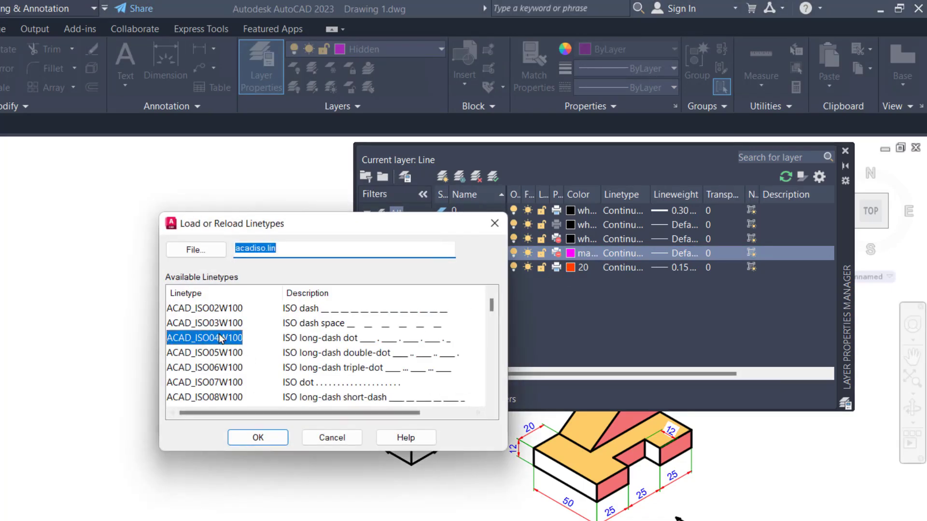
left_click(355, 436)
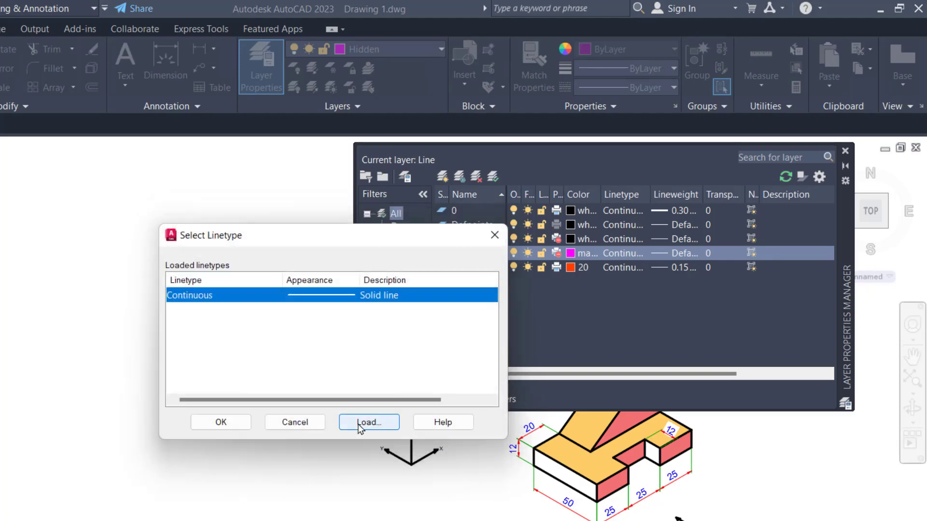
left_click(362, 422)
left_click(234, 355)
scroll(237, 347, "down", 2)
scroll(240, 325, "up", 1)
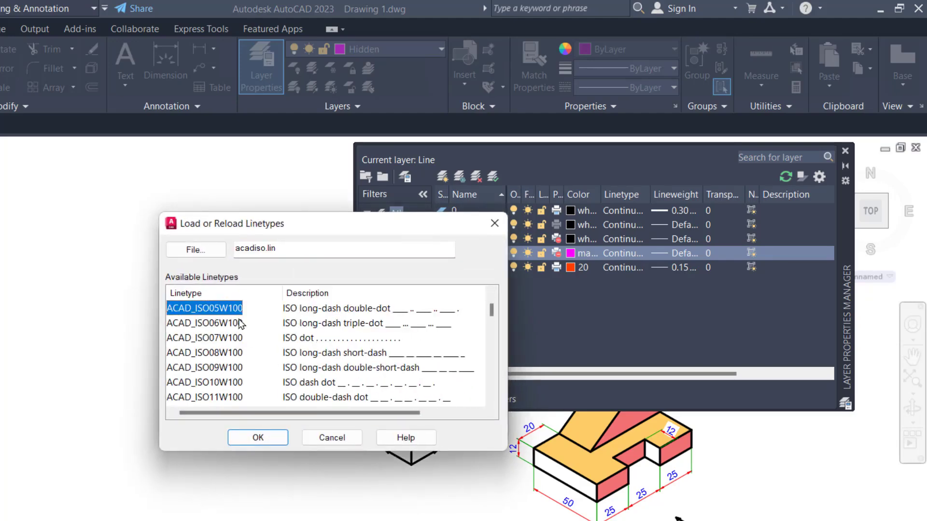
key("h")
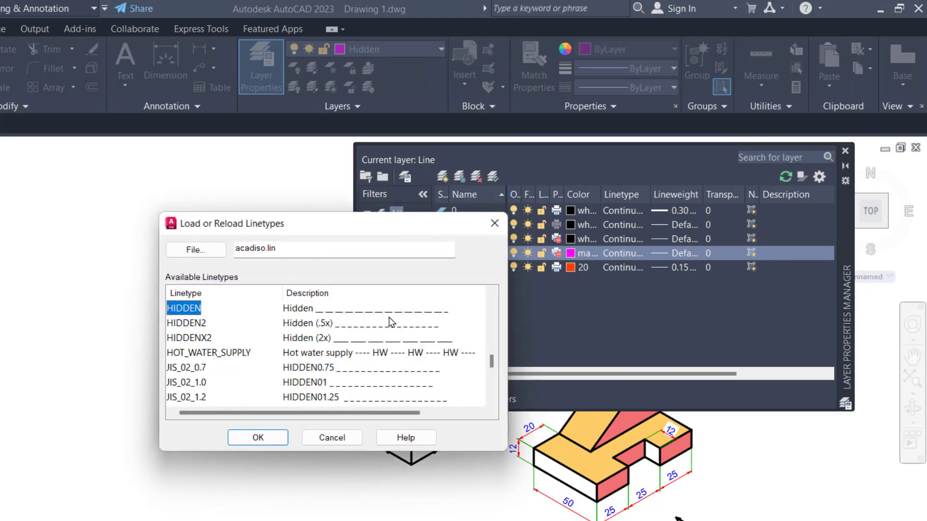
left_click(258, 438)
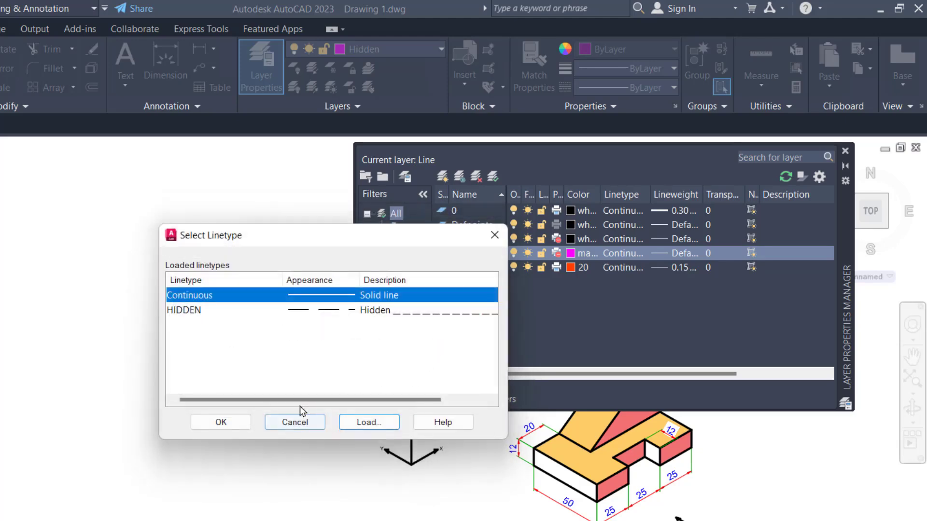
left_click(184, 310)
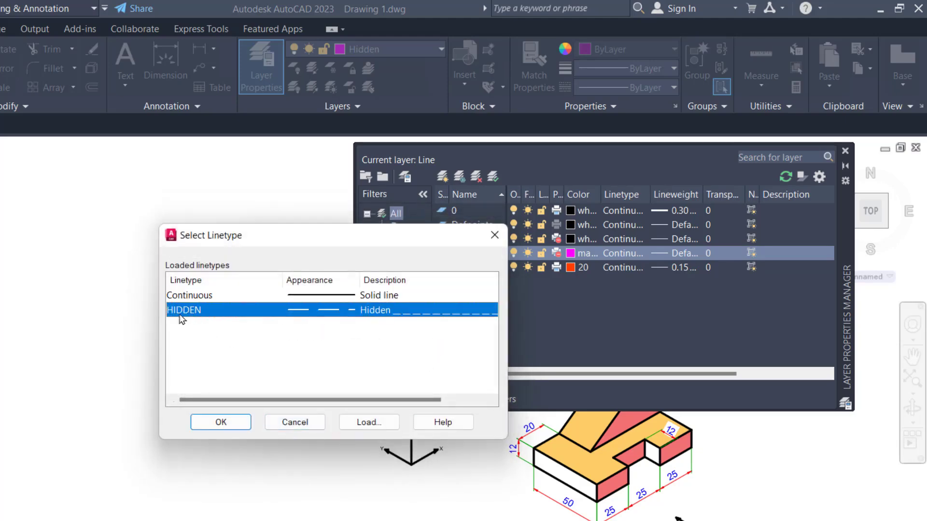
left_click(215, 425)
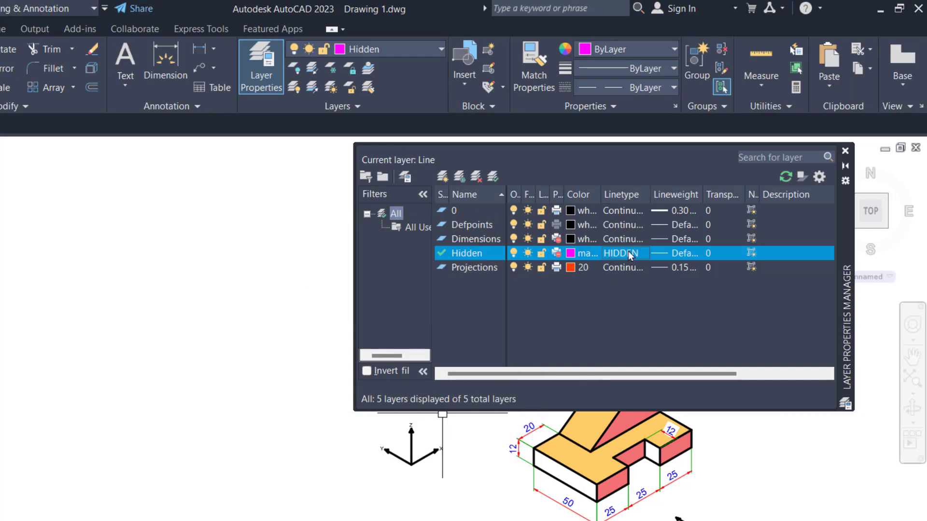
- Review the Projections, Dimensions and 0 layers and close the layer manager
left_click(478, 267)
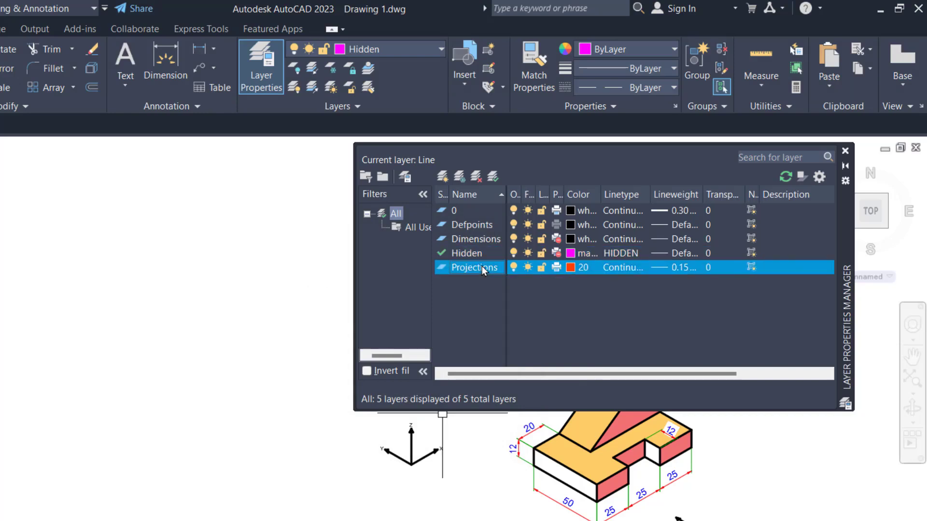
left_click(487, 239)
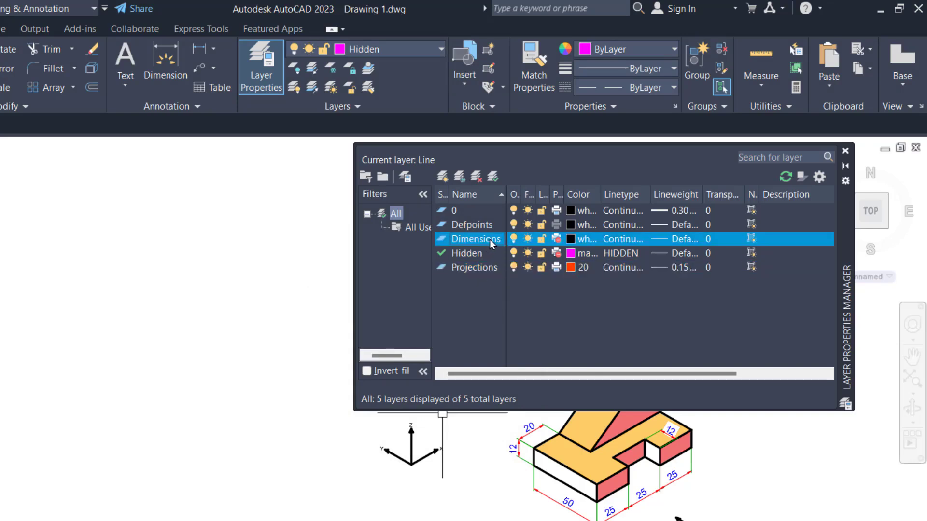
left_click(474, 214)
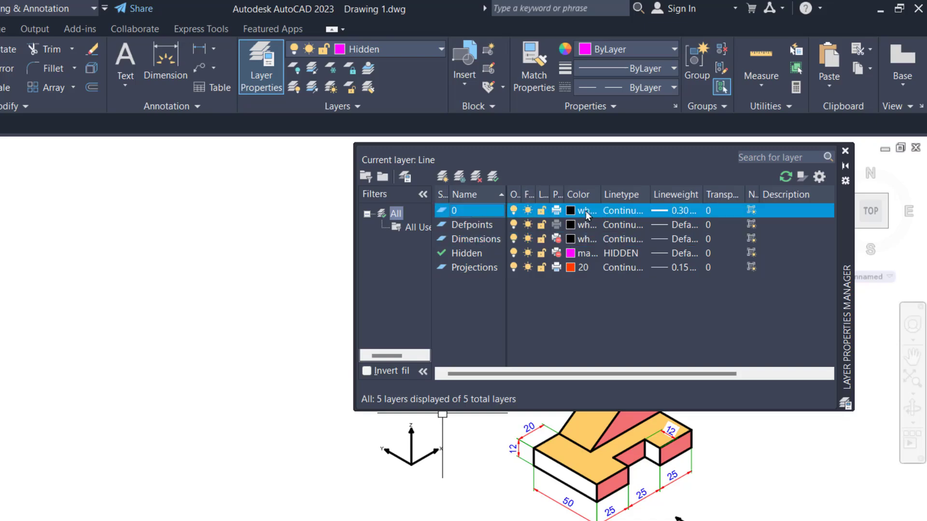
left_click(846, 152)
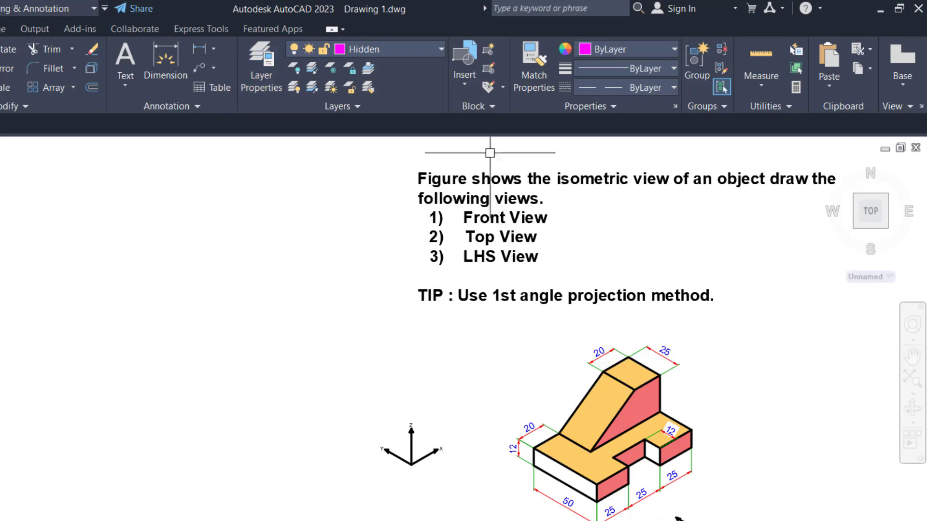
- Make layer 0 current and draw a nearly horizontal sample line in the empty area beside the problem statement
left_click(380, 48)
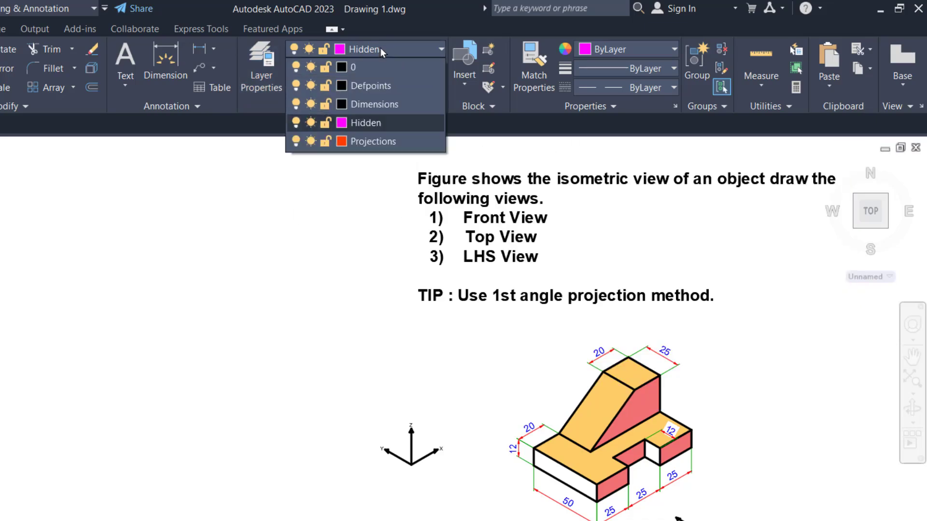
left_click(360, 69)
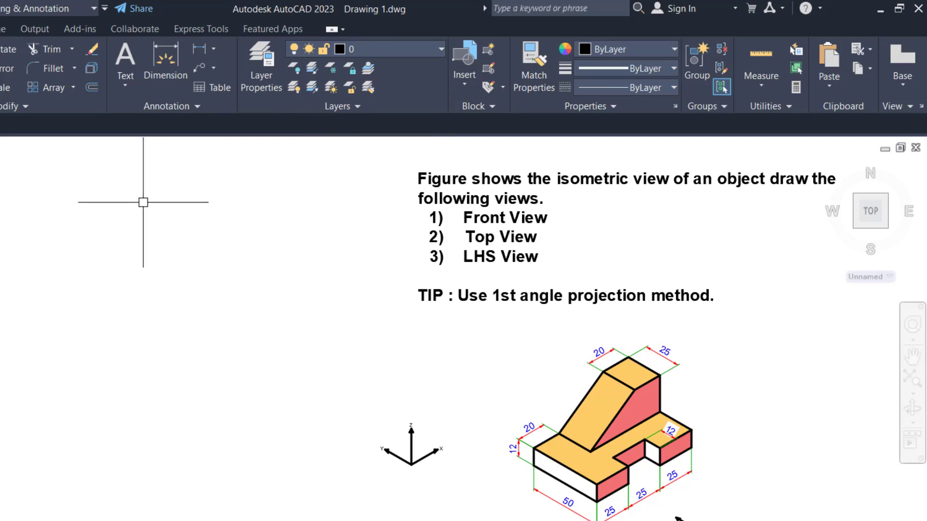
type("l")
key("Return")
left_click(24, 219)
left_click(220, 216)
key("Escape")
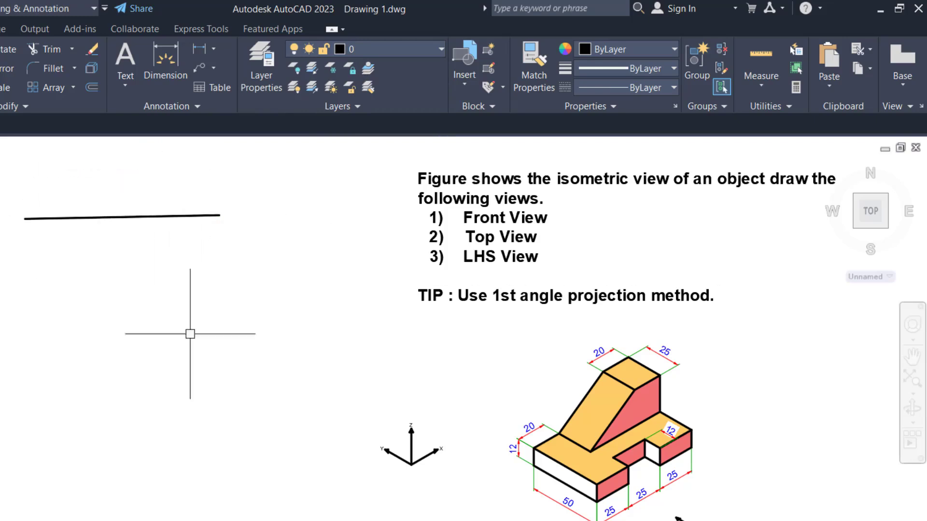
- Make the Hidden layer current and draw a sample line just below the black one
left_click(399, 53)
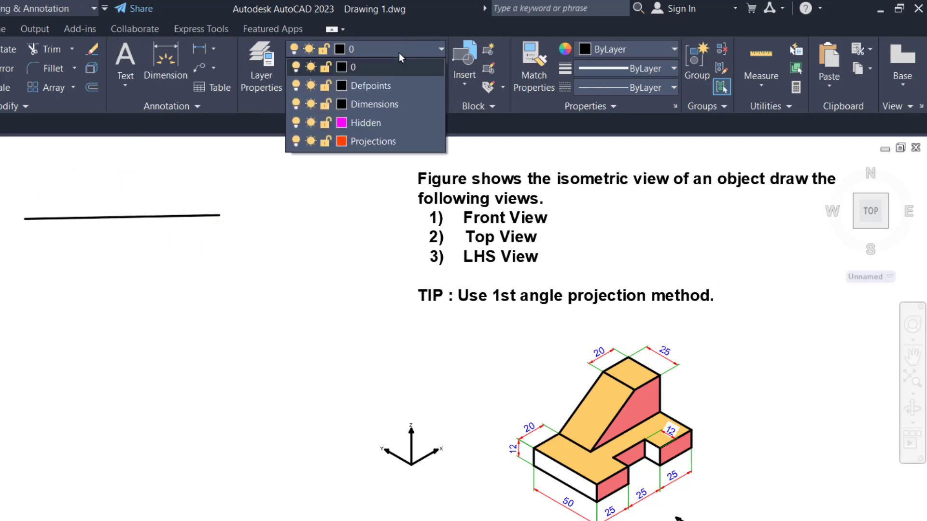
left_click(367, 124)
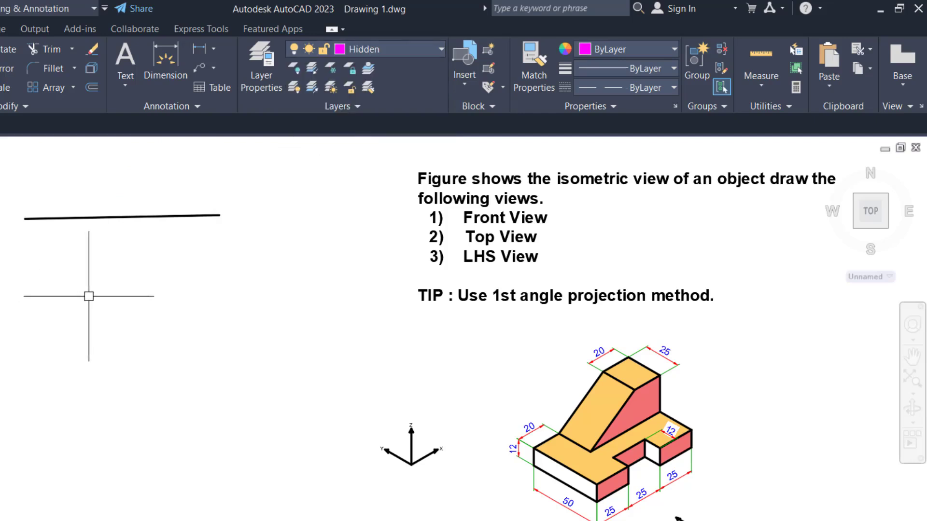
key("Return")
left_click(10, 261)
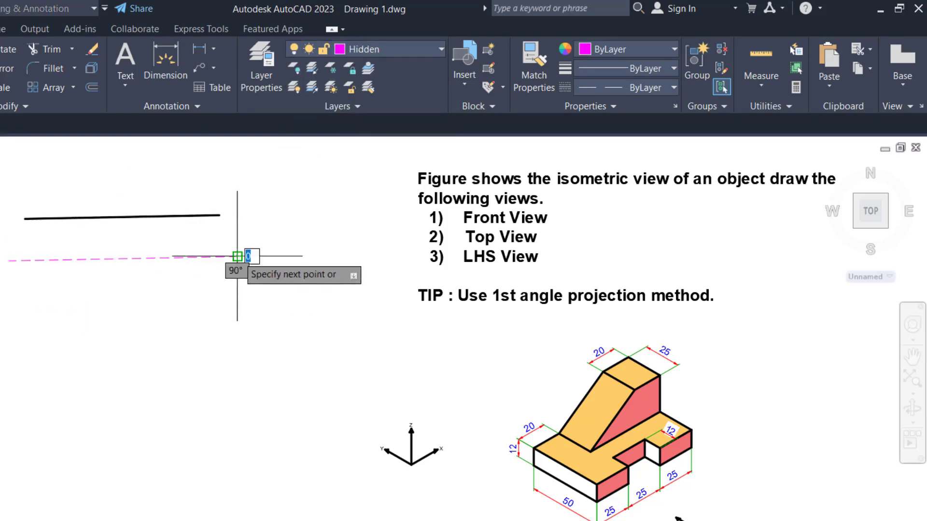
scroll(139, 264, "up", 4)
middle_click_drag(138, 264, 158, 334)
scroll(158, 334, "down", 2)
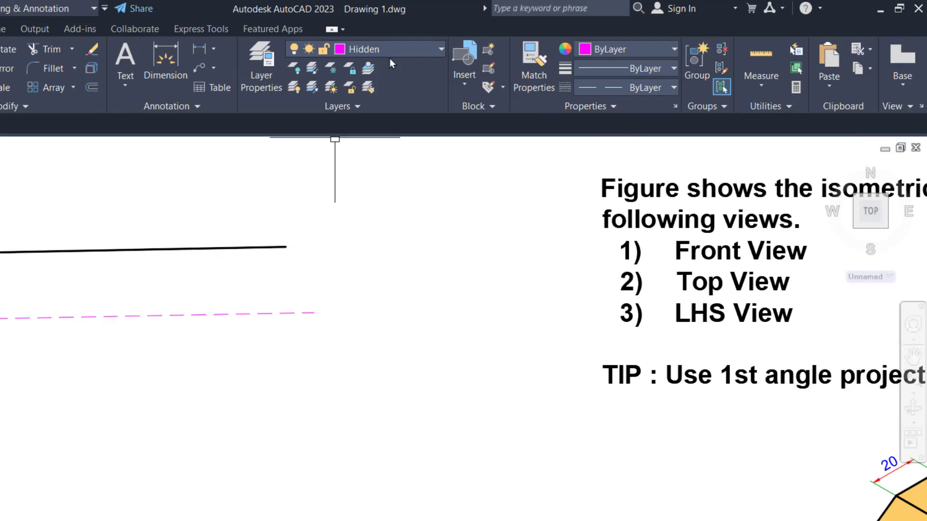
- Make the Projections layer current and draw a sample line below the dashed magenta one
left_click(390, 56)
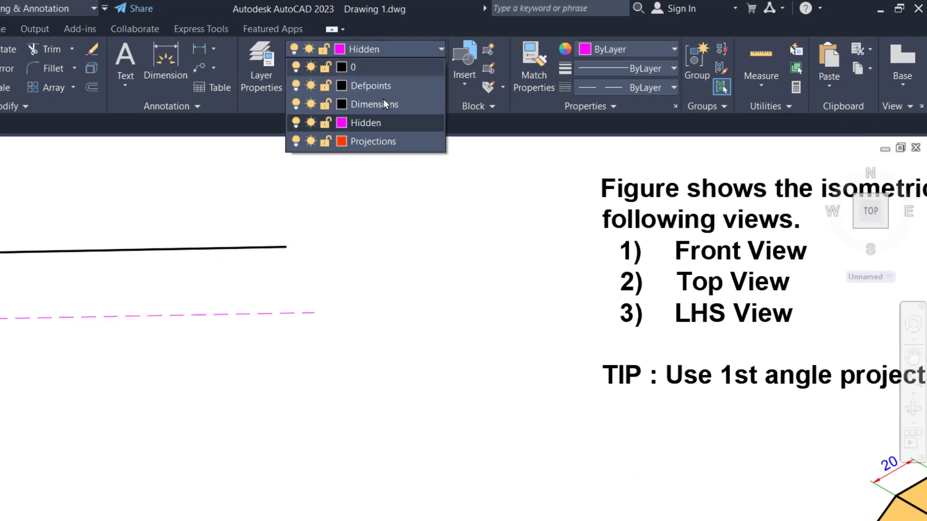
left_click(372, 143)
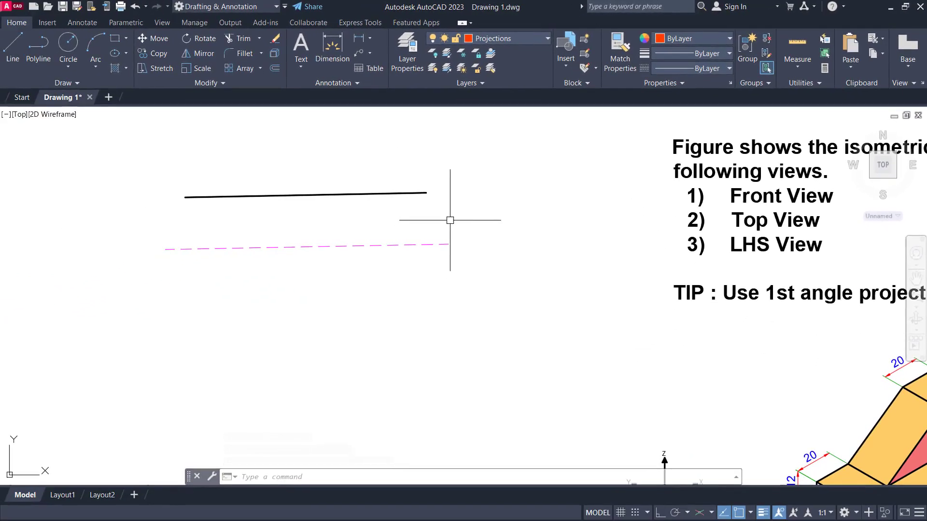
type("l")
key("Return")
left_click(166, 306)
left_click(491, 302)
key("Escape")
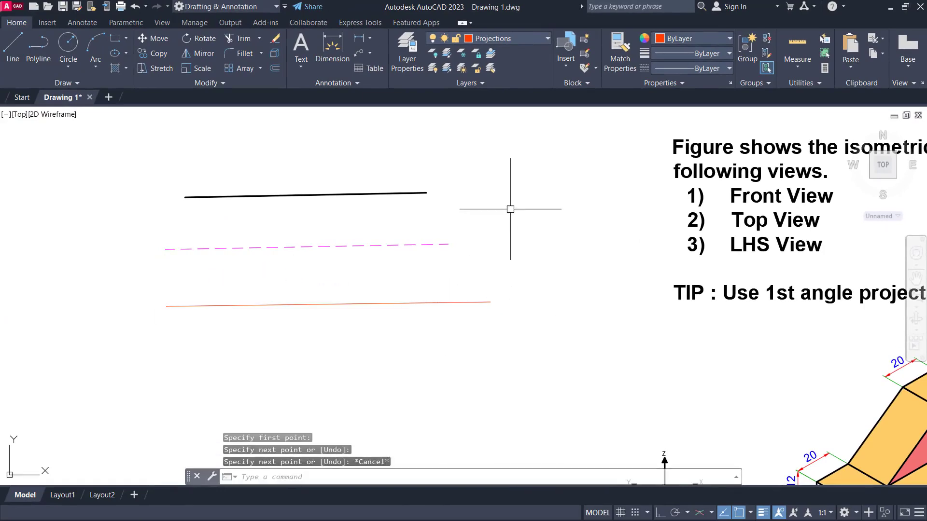
- Erase the three sample lines drawn on the 0, Hidden and Projections layers
scroll(502, 218, "down", 3)
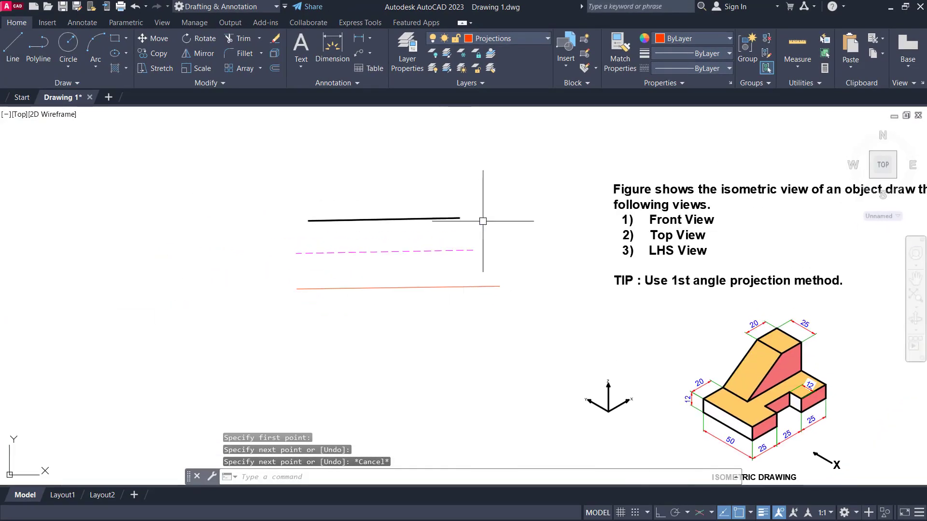
left_click(517, 165)
key("Escape")
scroll(396, 256, "up", 2)
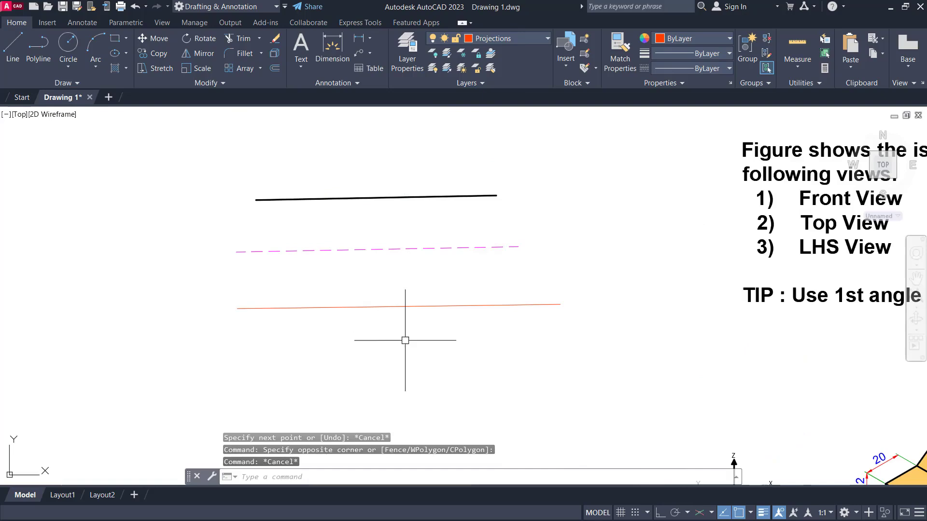
scroll(405, 341, "down", 2)
left_click(449, 180)
left_click(347, 323)
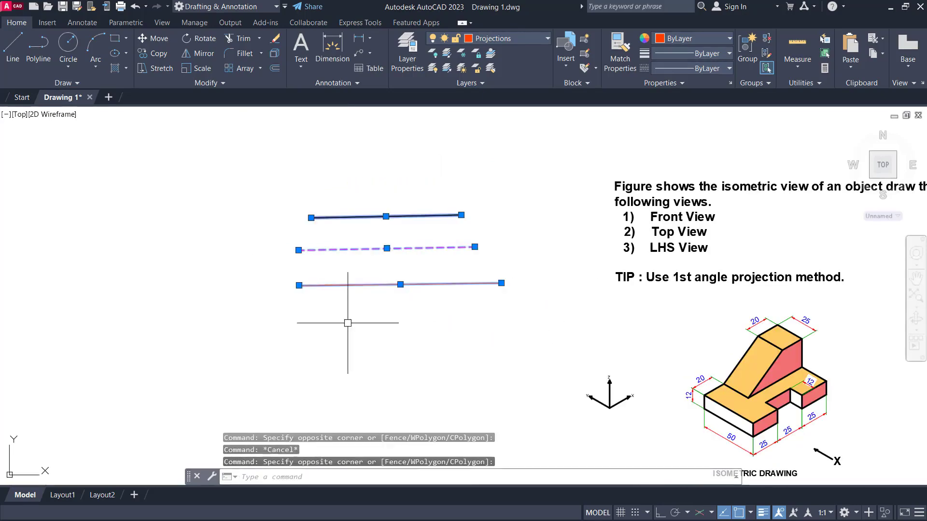
key("Delete")
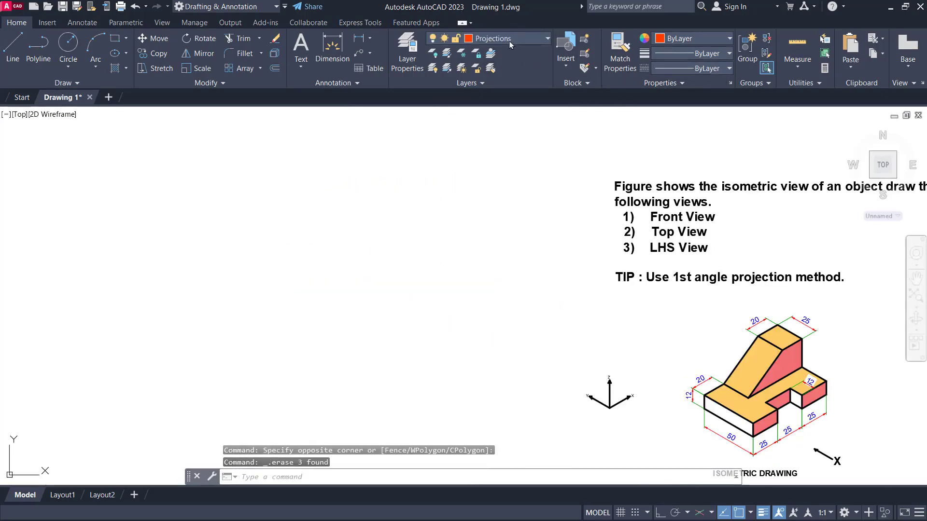
- Make layer 0 current and, with Ortho on, draw a long vertical line in the empty area beside the isometric drawing
left_click(510, 39)
left_click(478, 62)
scroll(513, 263, "down", 2)
mouse_move(408, 264)
middle_mouse_down()
mouse_move(379, 247)
mouse_move(383, 229)
middle_mouse_up()
mouse_move(343, 271)
middle_mouse_down()
mouse_move(349, 277)
mouse_move(345, 263)
middle_mouse_up()
scroll(354, 275, "up", 2)
scroll(358, 271, "down", 2)
type("L")
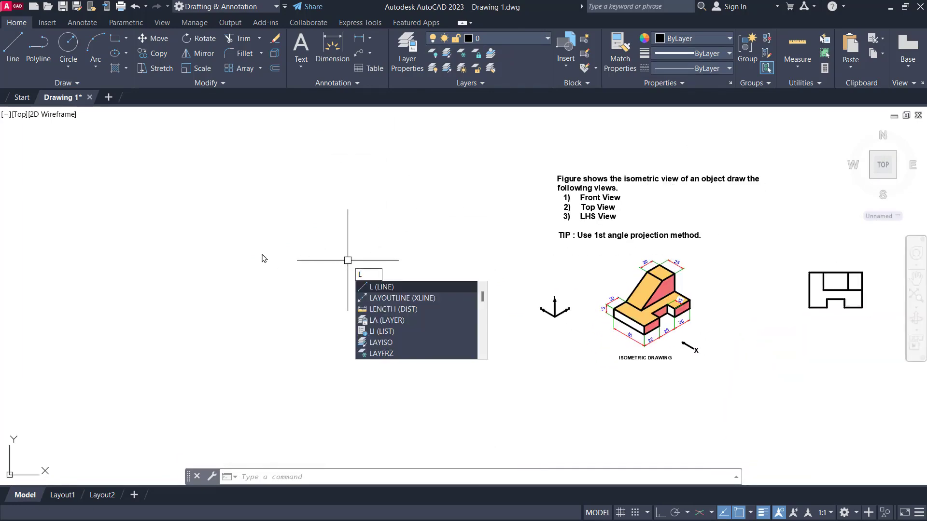
key("Return")
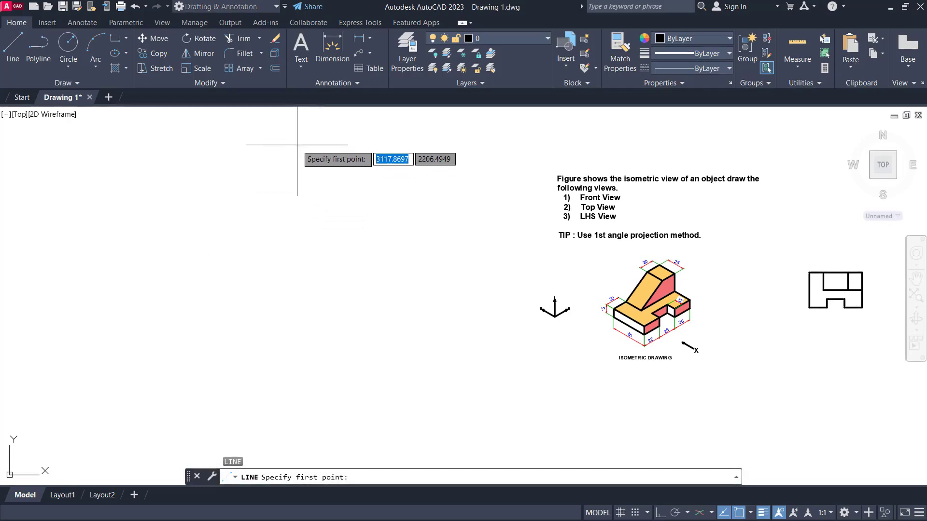
left_click(297, 144)
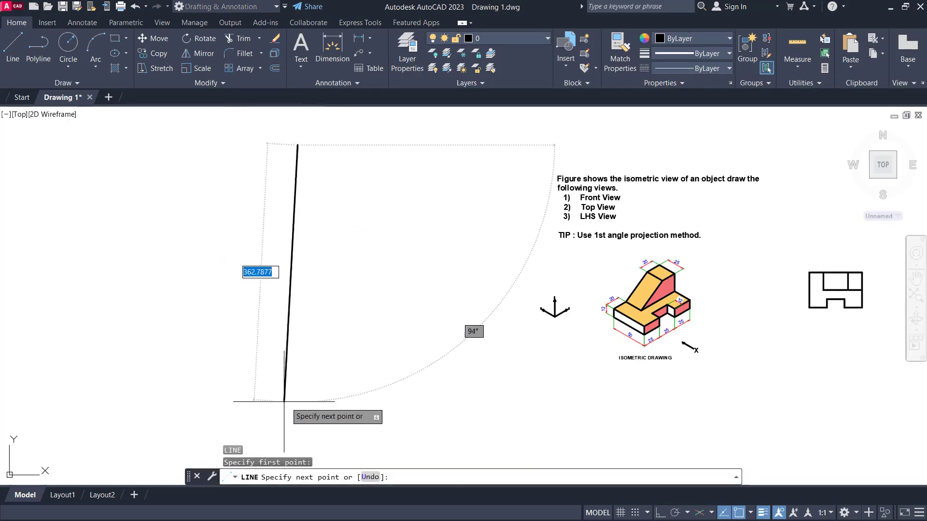
left_click(660, 512)
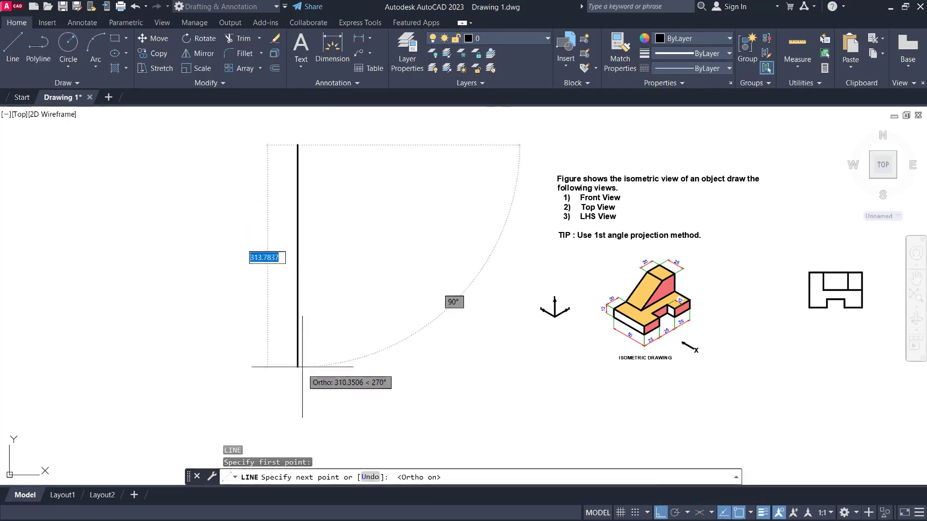
left_click(299, 404)
key("Escape")
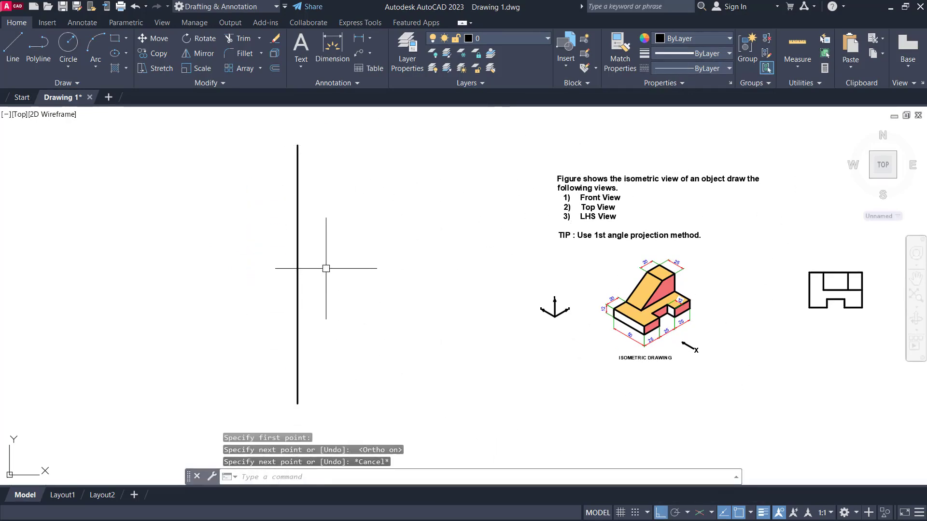
- Draw a long horizontal line crossing the vertical line near its middle to divide the area into four quadrants
key("Return")
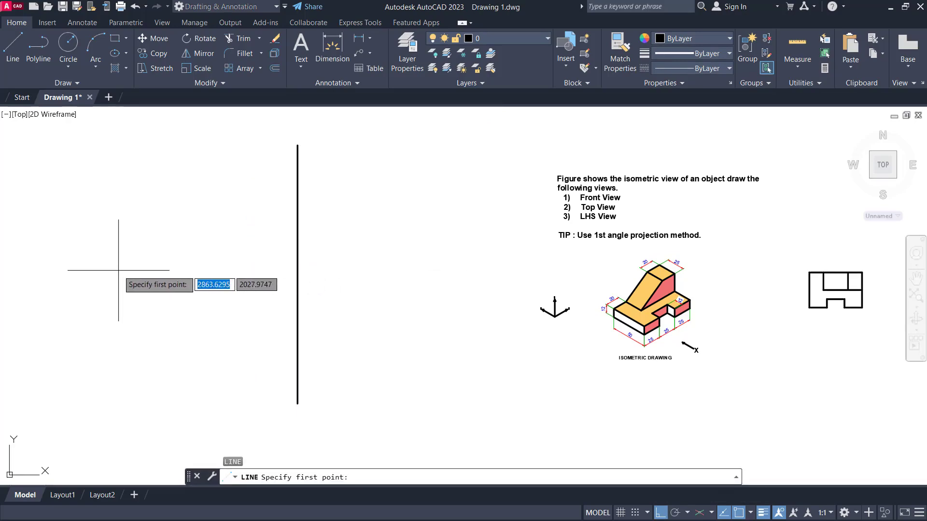
left_click(117, 269)
left_click(493, 269)
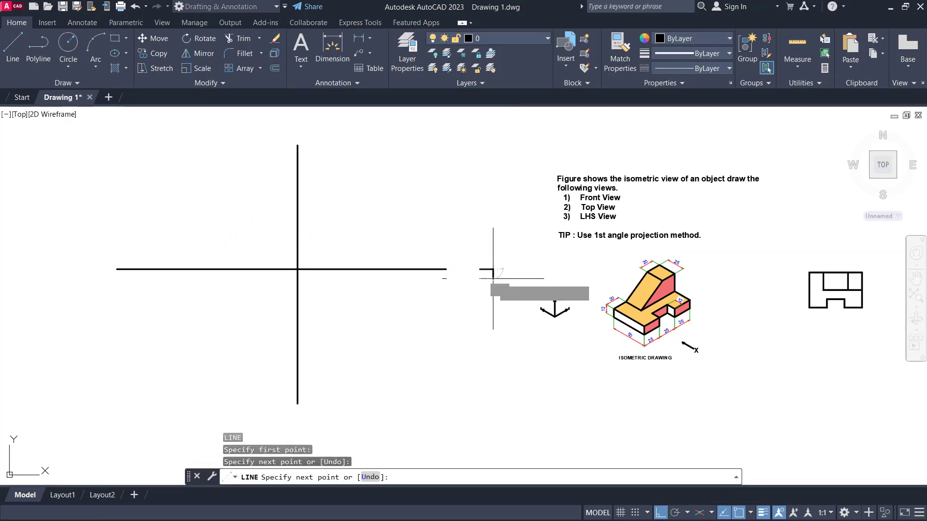
key("Escape")
middle_click_drag(428, 218, 521, 212)
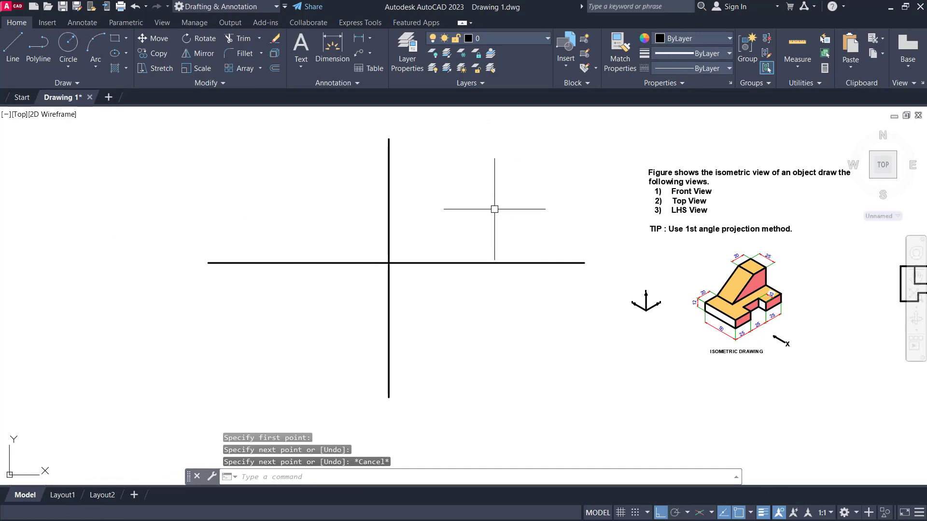
middle_click_drag(469, 227, 467, 228)
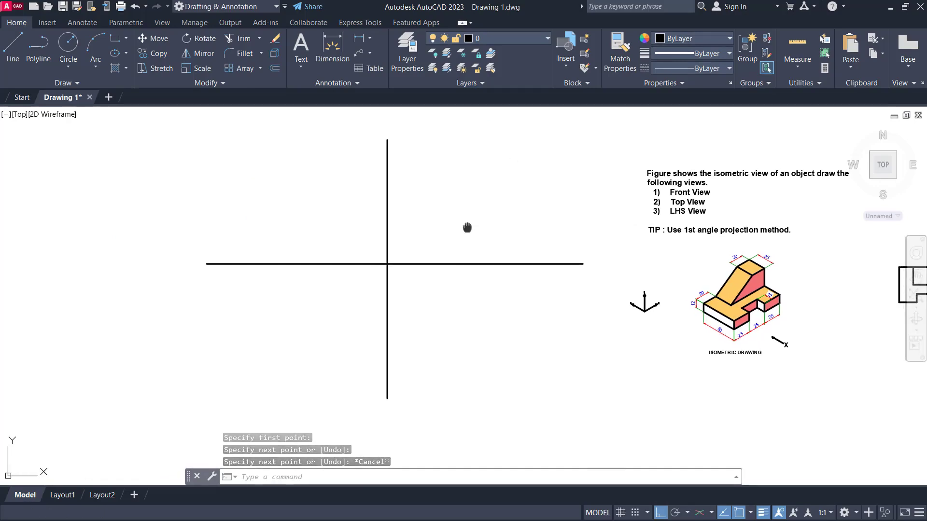
scroll(356, 249, "down", 1)
scroll(357, 248, "up", 1)
scroll(375, 250, "down", 1)
middle_click_drag(367, 249, 374, 250)
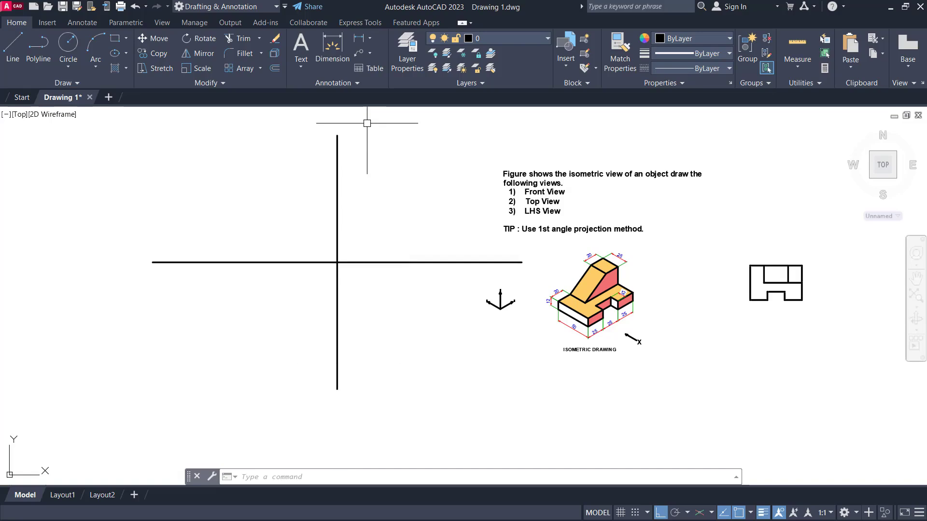
left_click(355, 182)
left_click(309, 278)
key("Delete")
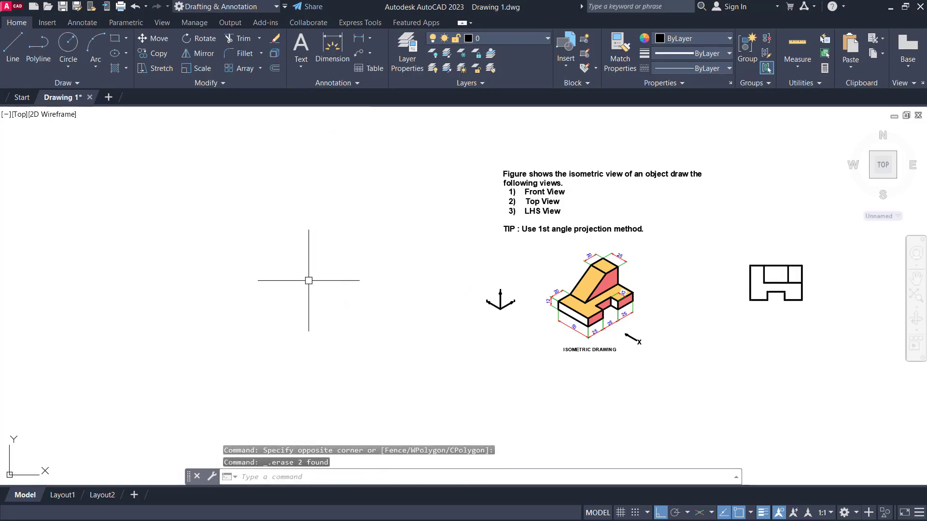
key("ctrl+z")
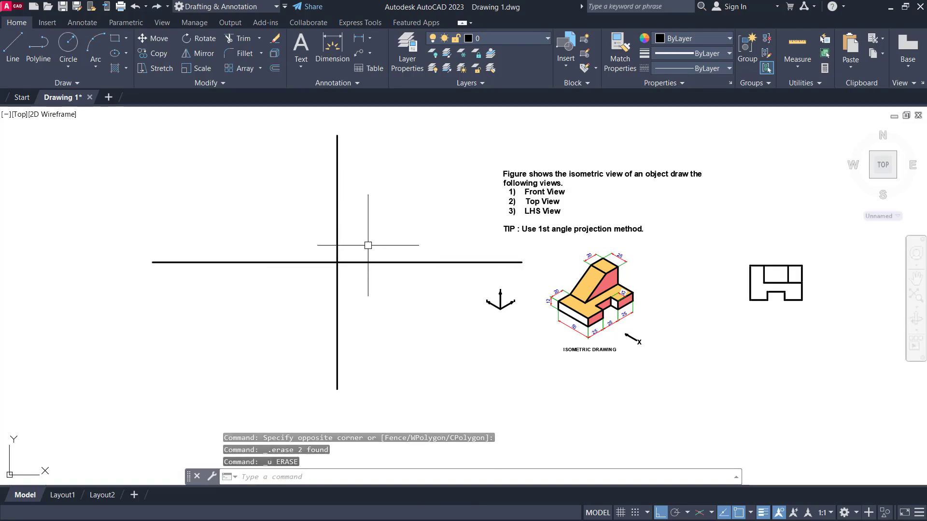
- Offset the long horizontal line by 10 both above and below
mouse_move(367, 244)
middle_mouse_down()
mouse_move(376, 256)
mouse_move(332, 259)
middle_mouse_up()
scroll(371, 270, "up", 2)
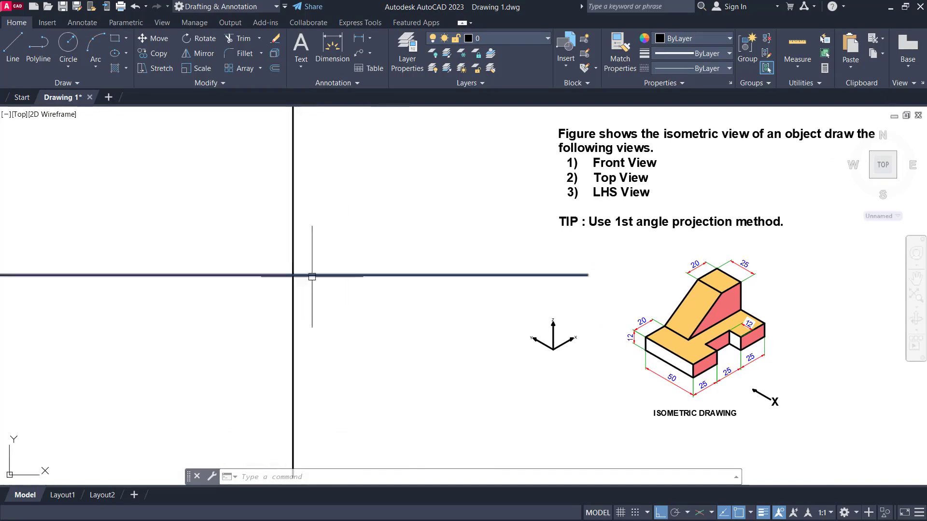
type("o")
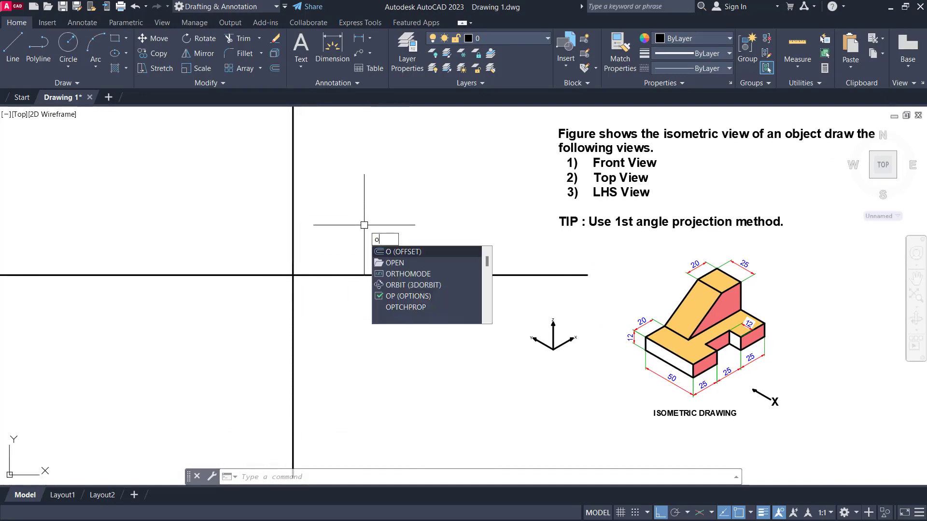
key("Return")
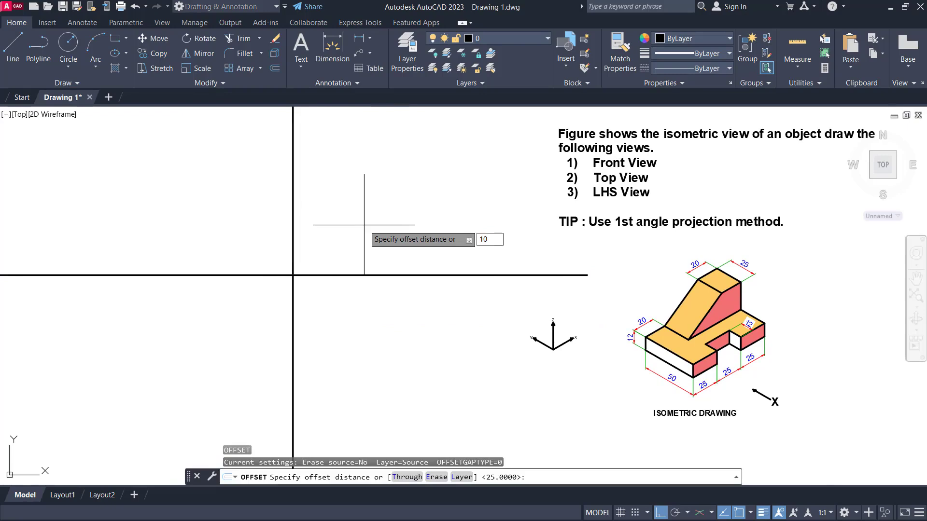
key("Return")
left_click(353, 276)
left_click(354, 226)
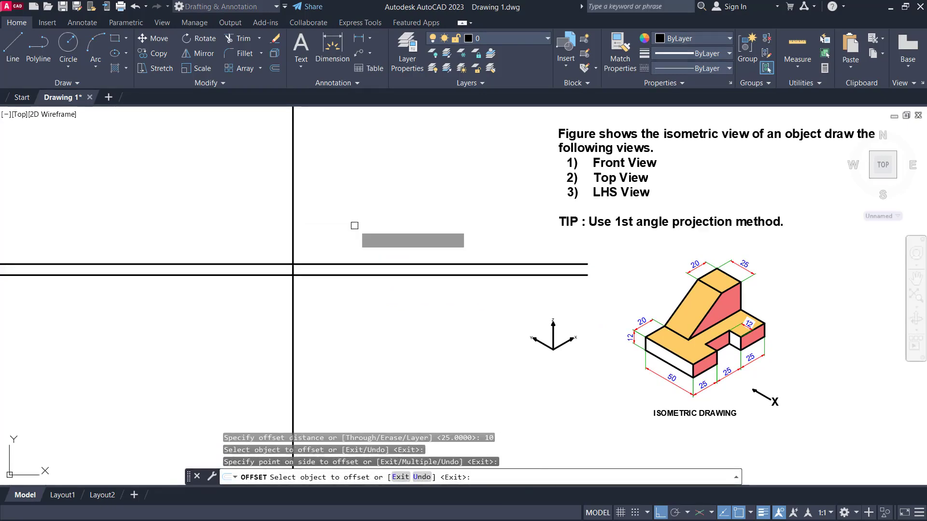
left_click(343, 276)
left_click(342, 325)
- Offset the long vertical line by 10 to both sides
left_click(293, 228)
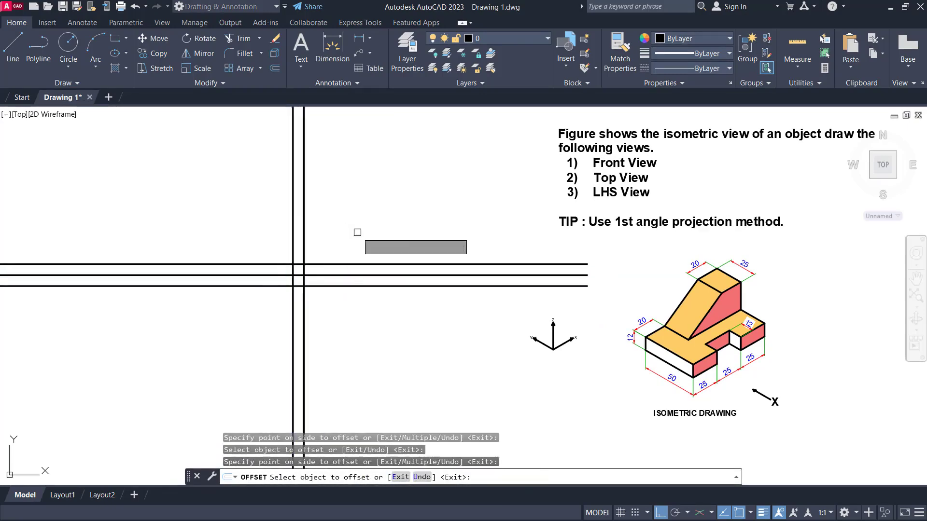
left_click(356, 232)
left_click(293, 232)
left_click(213, 244)
key("Escape")
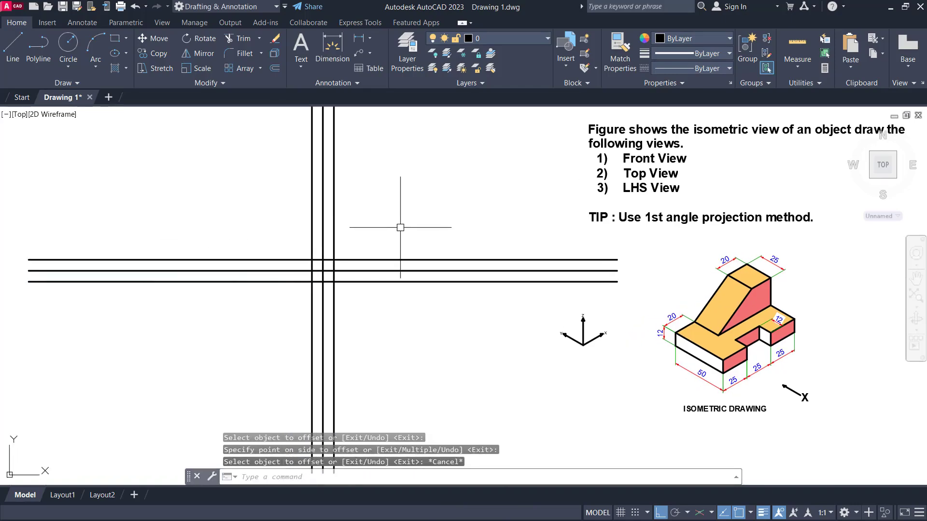
scroll(403, 229, "down", 2)
scroll(409, 248, "up", 2)
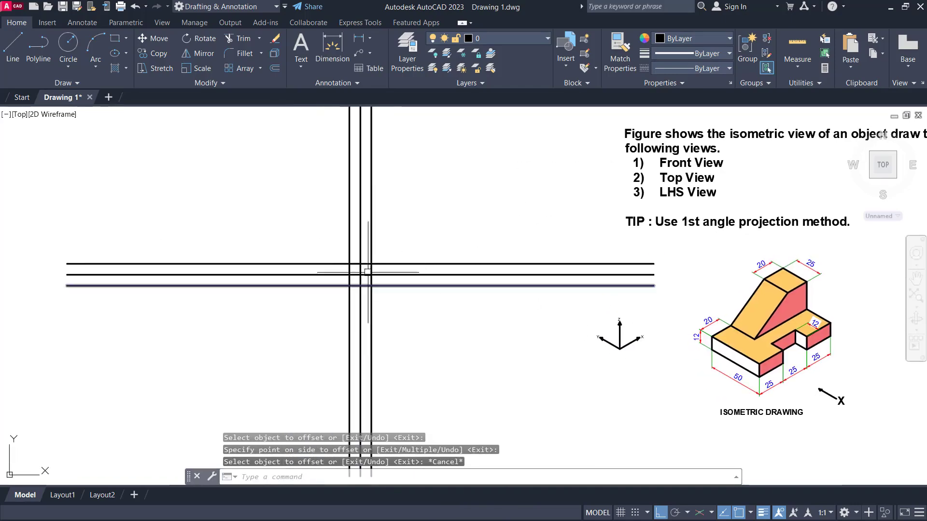
middle_click_drag(403, 254, 399, 272)
scroll(399, 272, "up", 2)
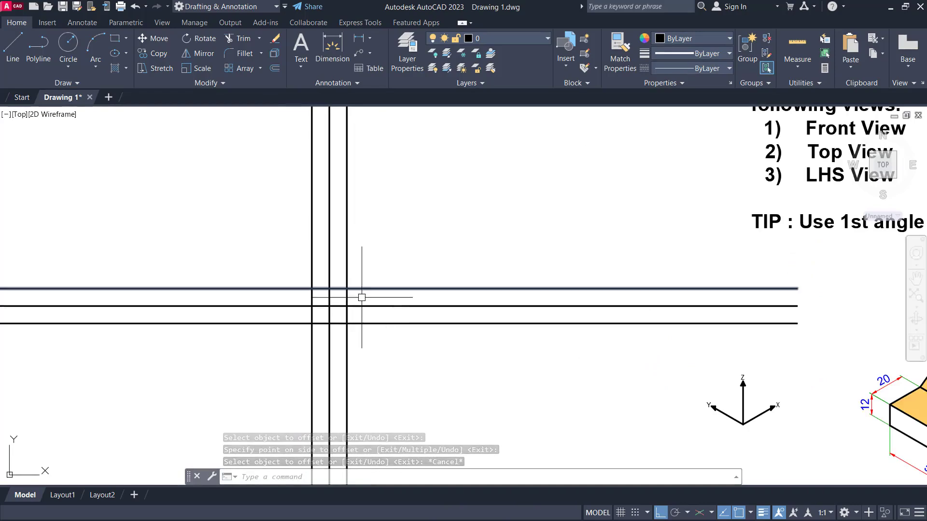
left_click(397, 306)
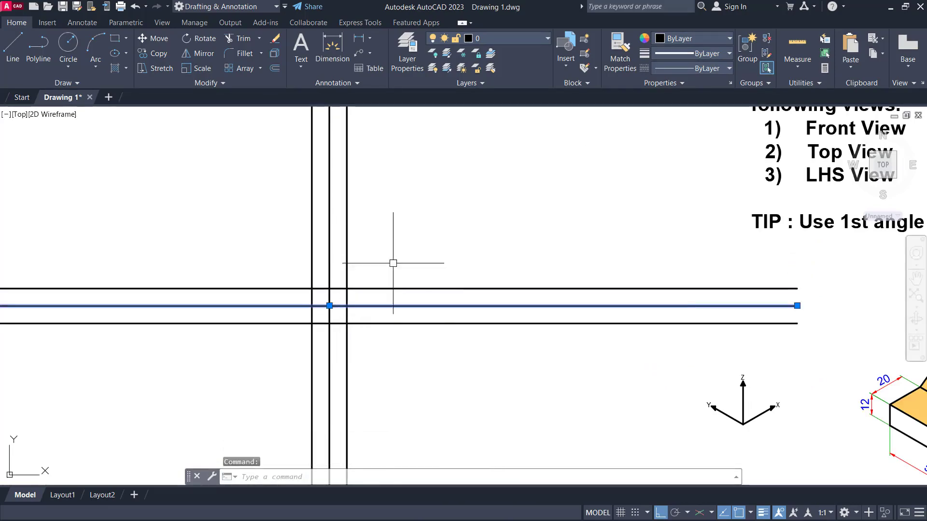
key("Escape")
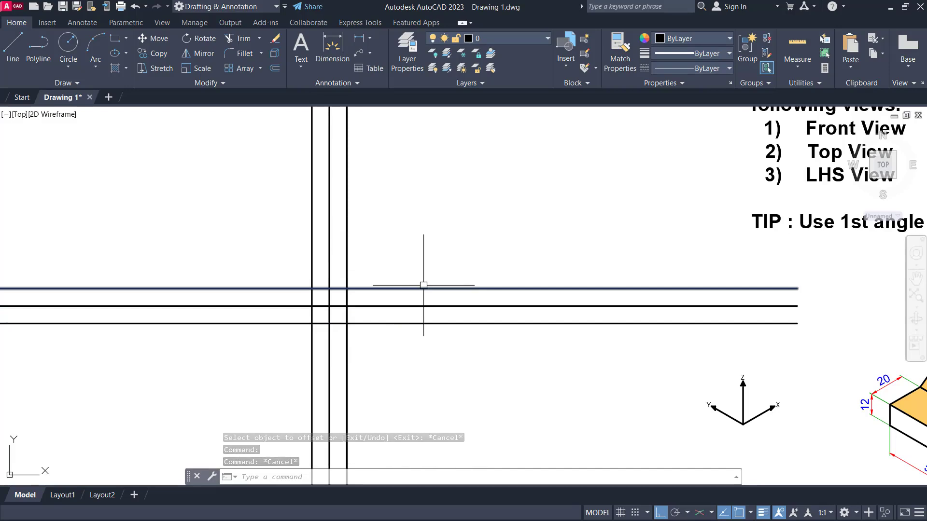
mouse_move(423, 290)
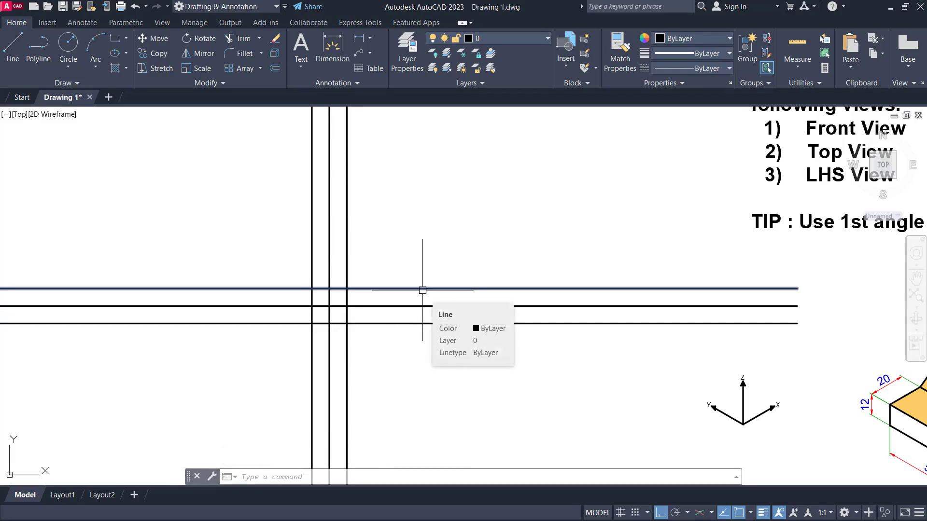
scroll(435, 256, "down", 2)
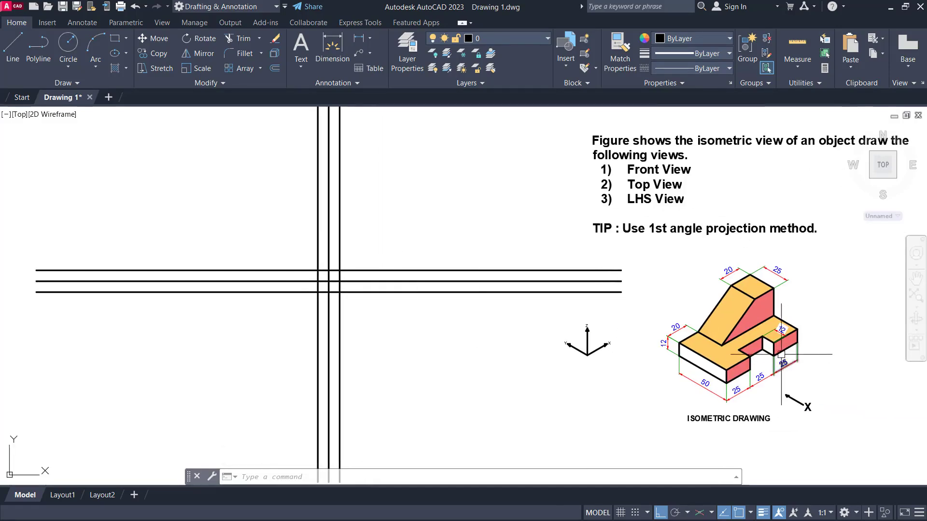
- Trim away the segments of the outer offset lines inside the central crossing to form four open quadrant corners
scroll(346, 244, "up", 2)
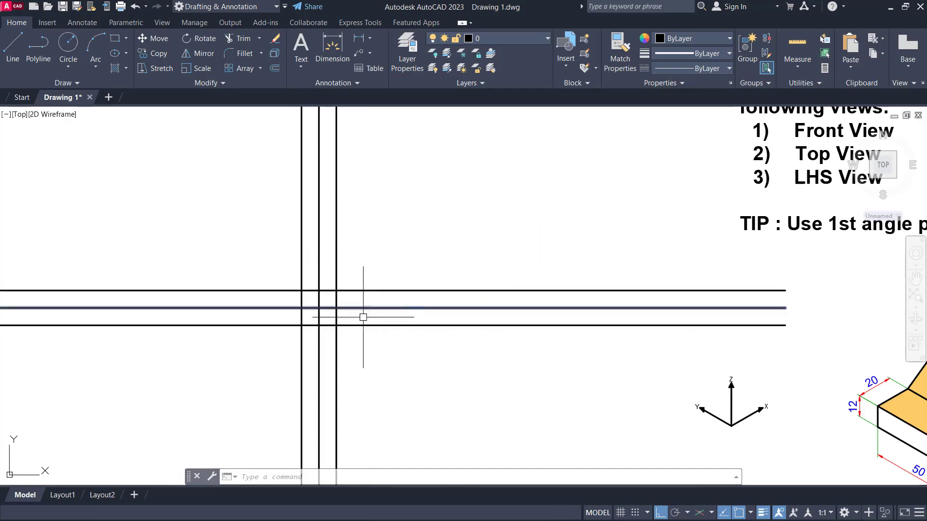
key("Return")
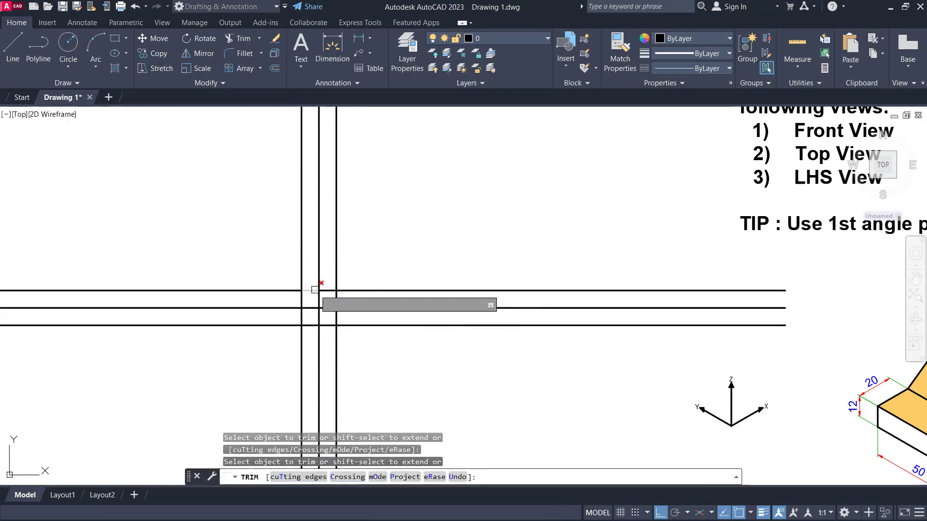
left_click(310, 291)
left_click(302, 299)
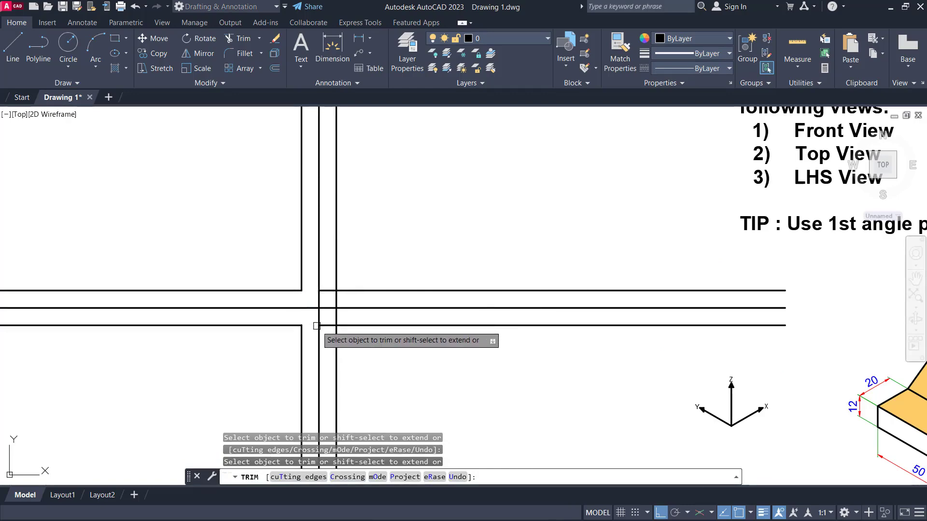
left_click(333, 318)
left_click(333, 299)
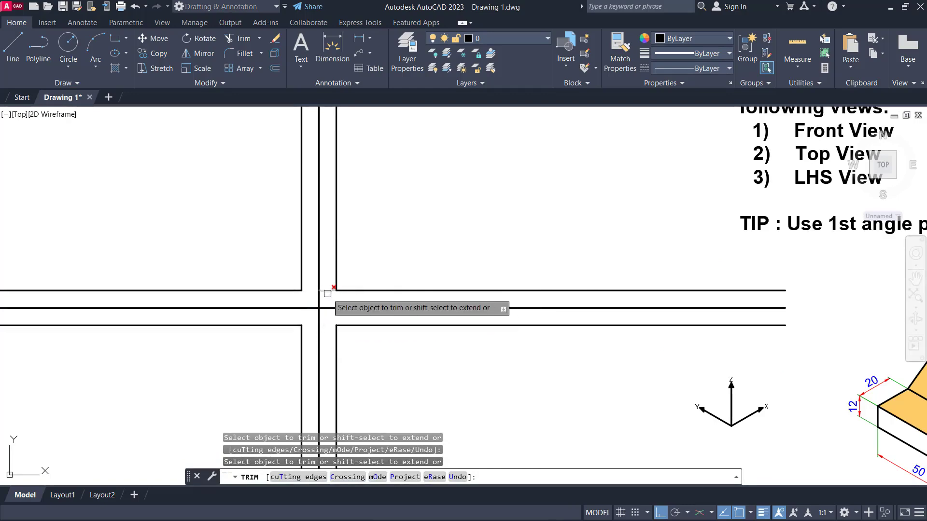
left_click(327, 291)
key("Escape")
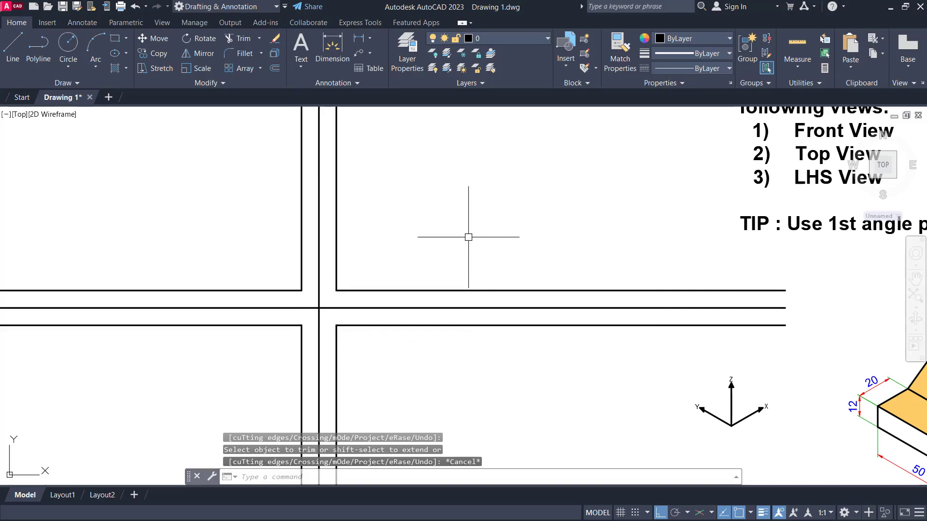
- Examine the four quadrants against the list of required views and the isometric drawing to plan the view placement
scroll(461, 244, "down", 2)
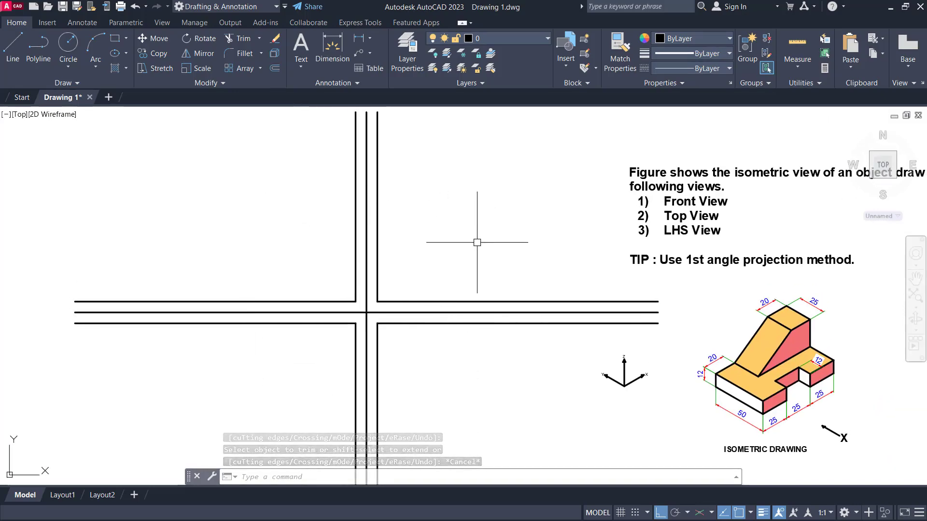
middle_click_drag(475, 239, 465, 231)
scroll(466, 232, "down", 3)
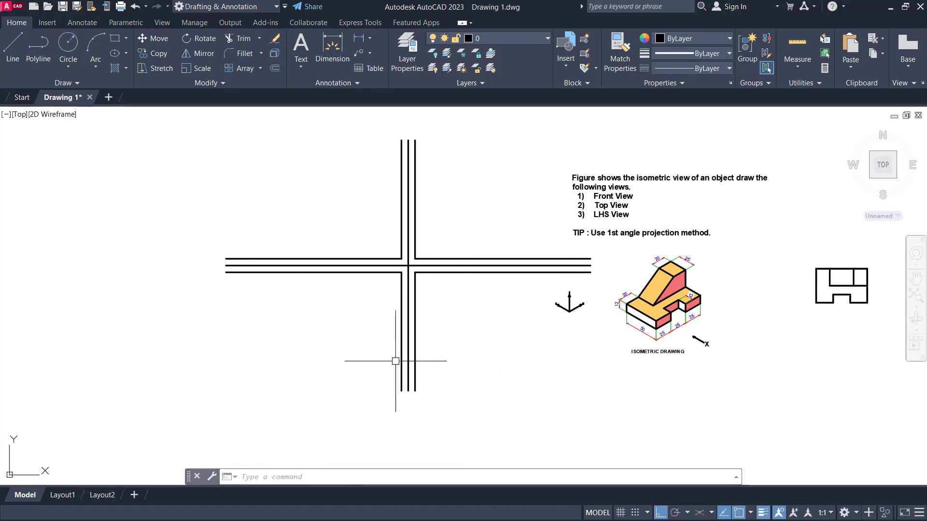
scroll(520, 317, "up", 4)
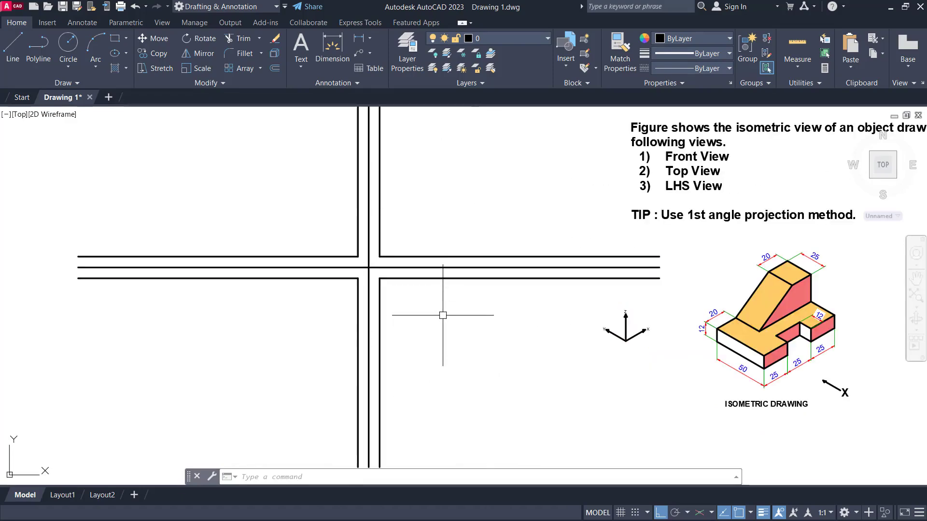
scroll(506, 227, "up", 1)
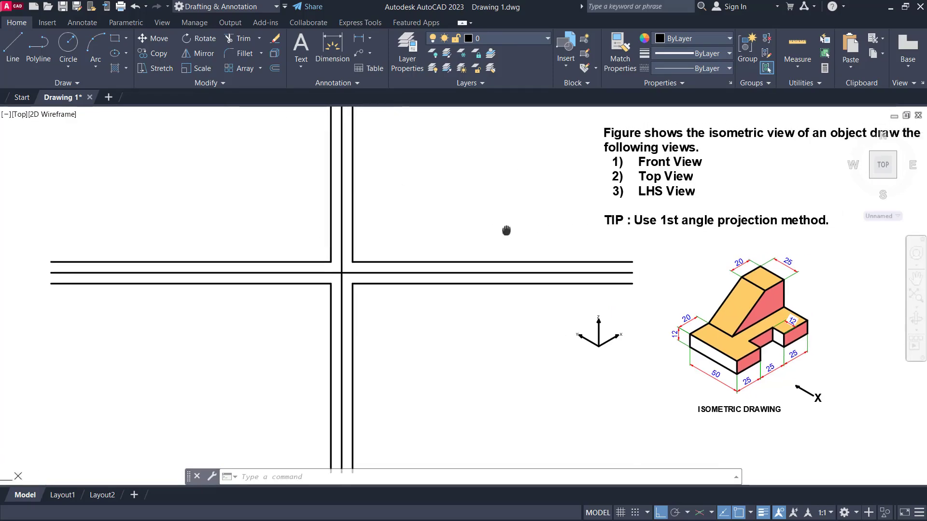
scroll(578, 230, "up", 2)
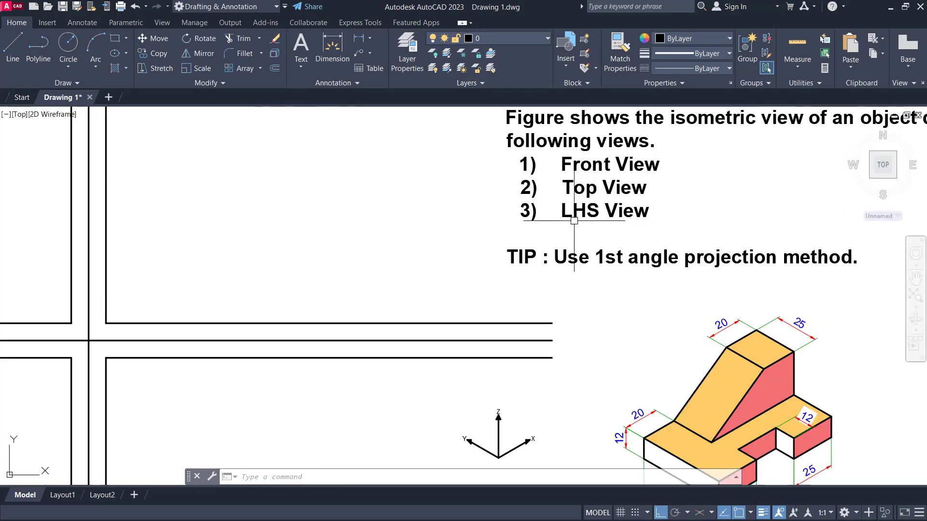
scroll(574, 221, "down", 5)
scroll(315, 204, "up", 2)
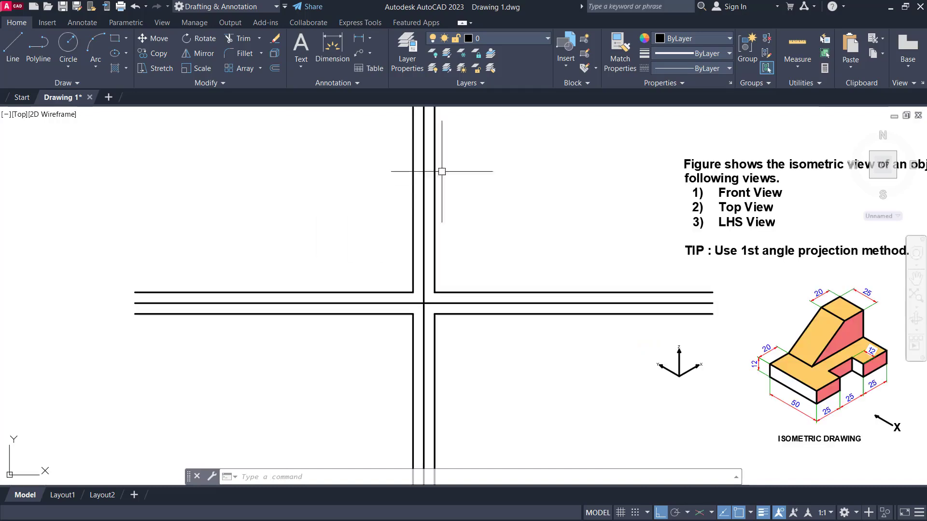
scroll(537, 194, "down", 3)
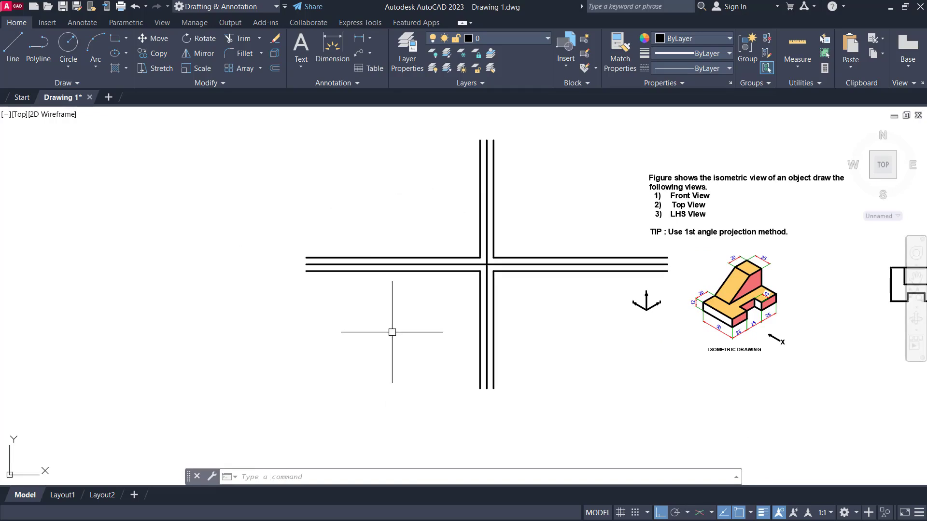
scroll(611, 214, "up", 2)
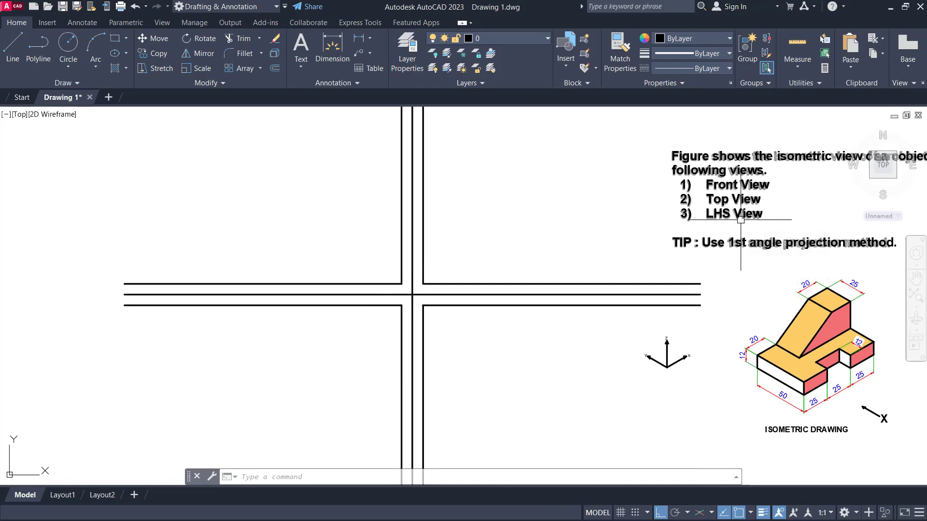
scroll(463, 213, "down", 2)
scroll(639, 228, "up", 2)
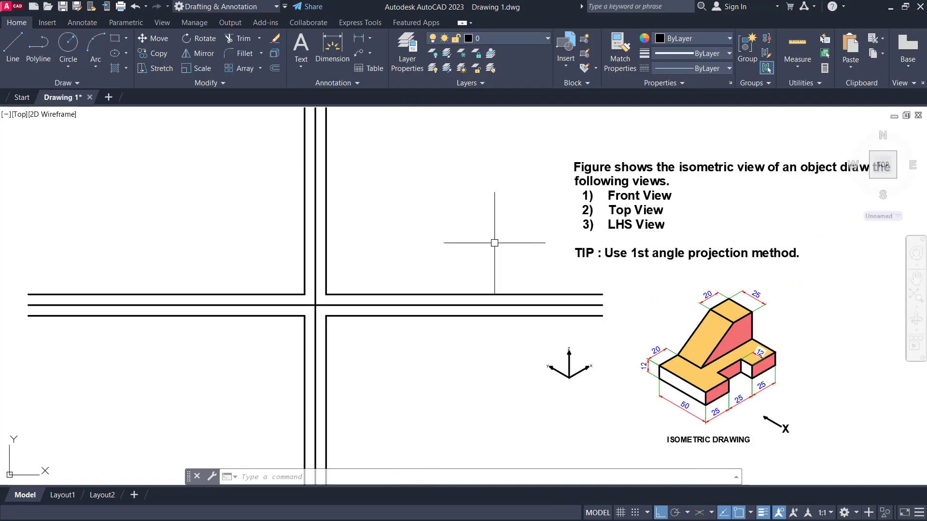
scroll(488, 242, "down", 2)
scroll(555, 237, "up", 2)
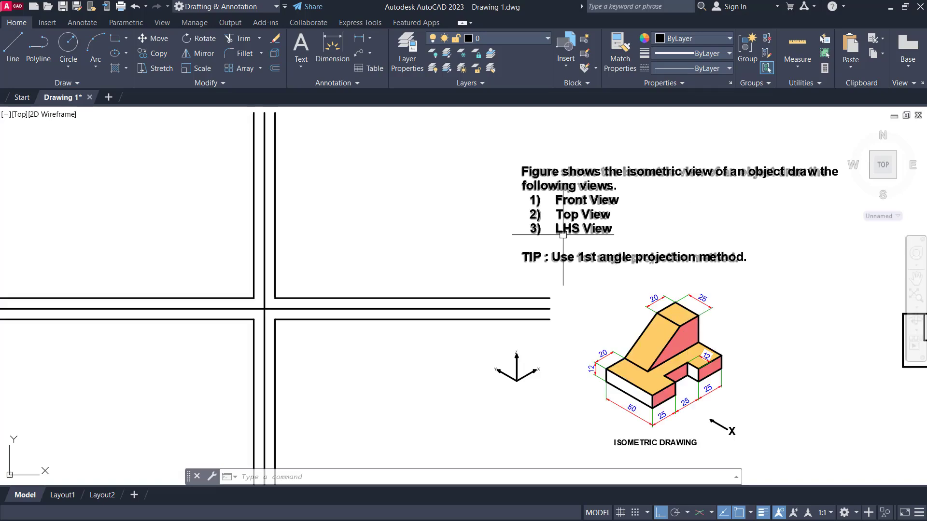
scroll(563, 235, "down", 1)
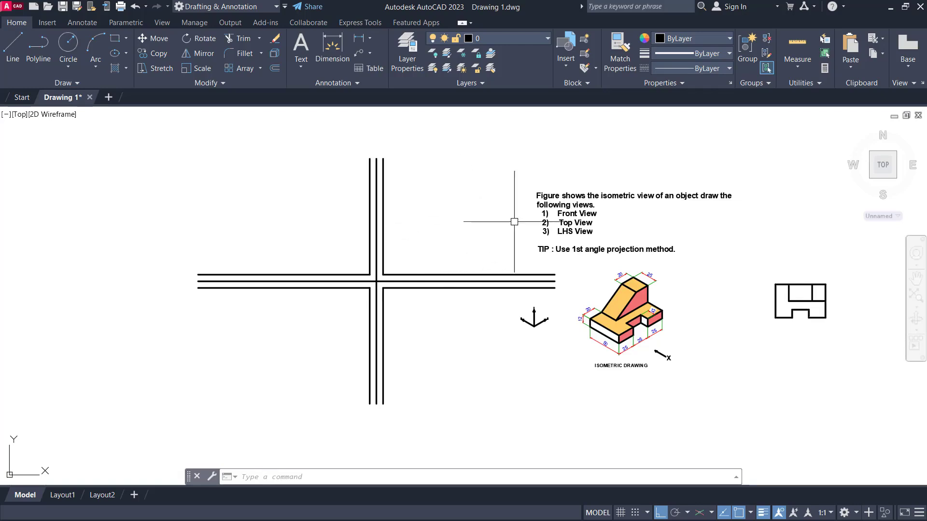
- Compare the upper-right and upper-left quadrants of the crossing as the place for the front view
scroll(565, 233, "up", 1)
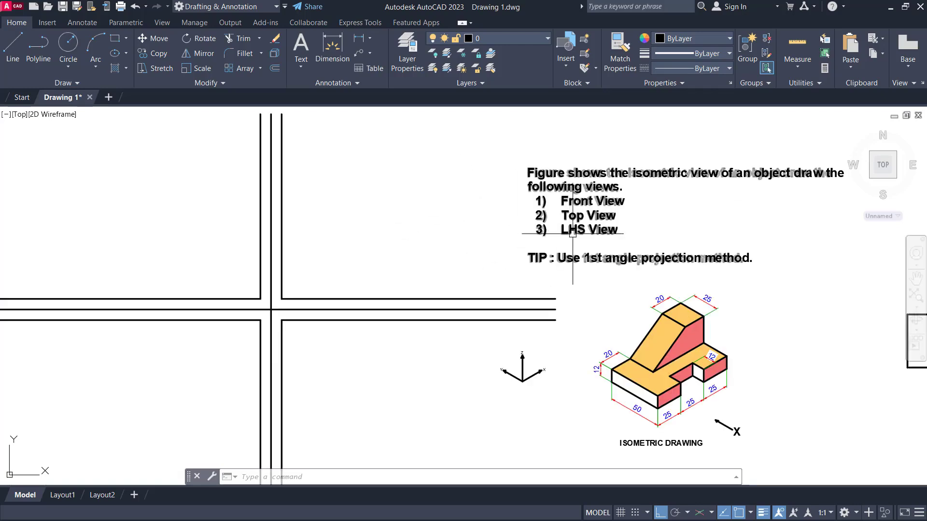
scroll(572, 234, "down", 1)
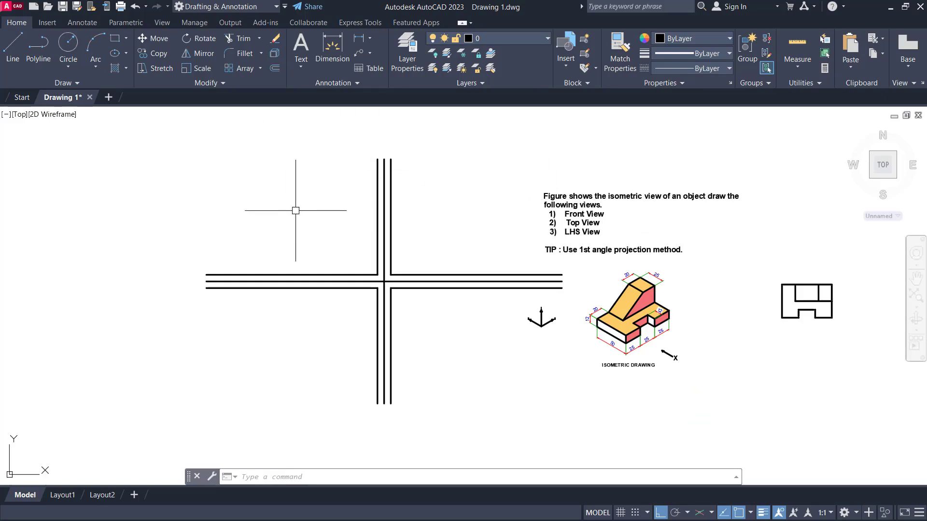
scroll(321, 225, "up", 1)
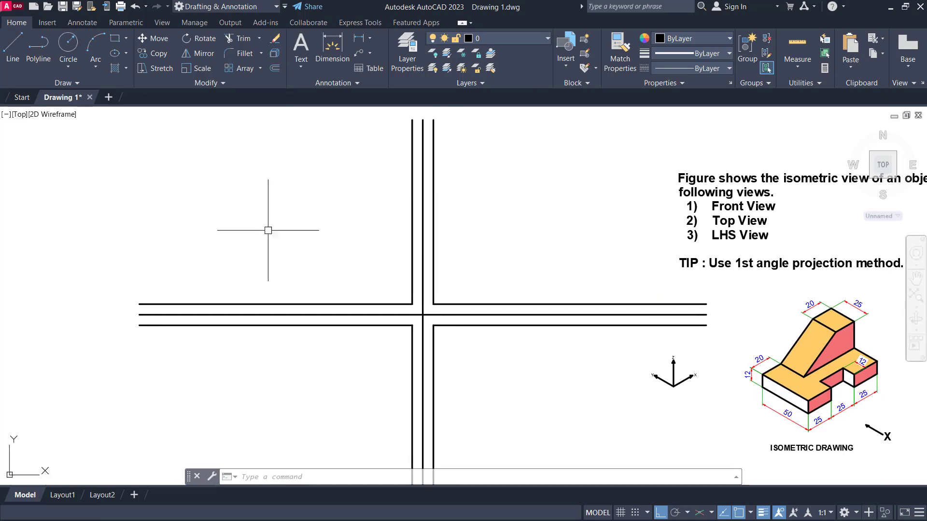
scroll(482, 244, "up", 1)
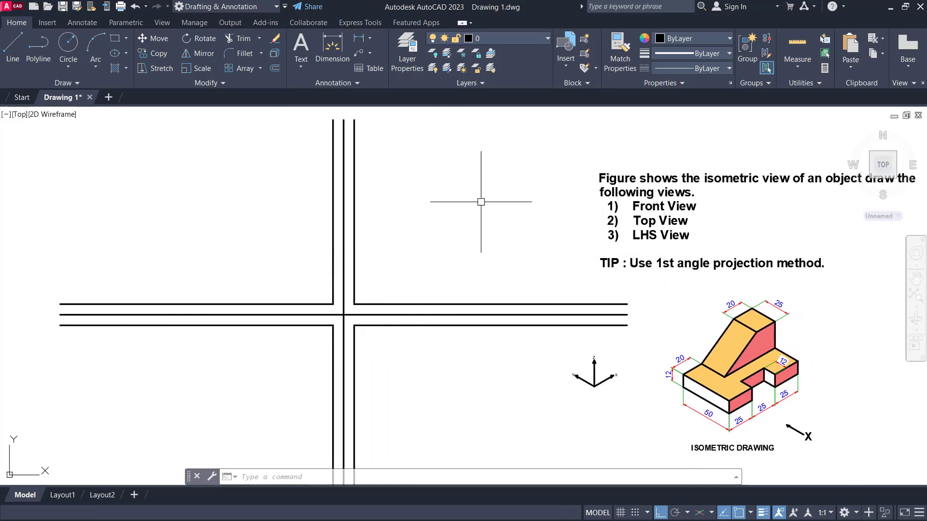
left_click(442, 177)
left_click(549, 271)
scroll(545, 261, "down", 2)
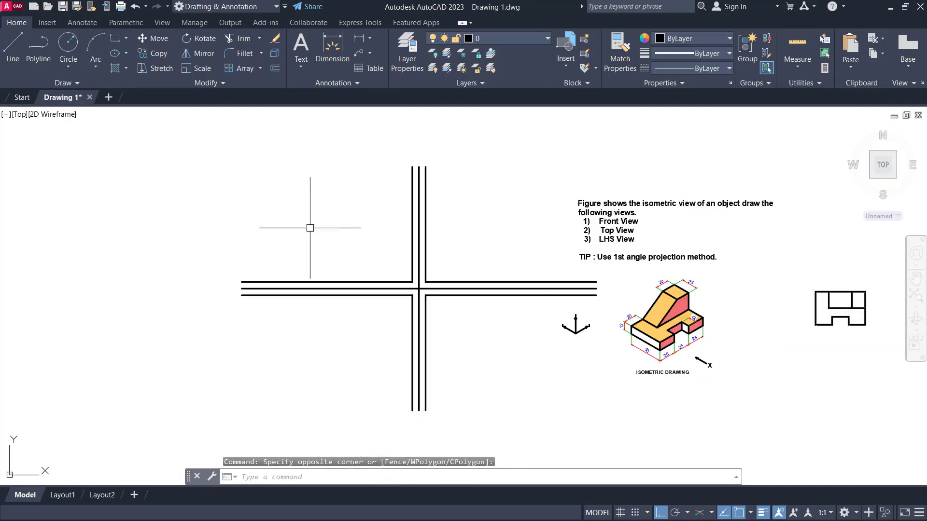
left_click(304, 194)
left_click(379, 256)
middle_click_drag(320, 189, 335, 192)
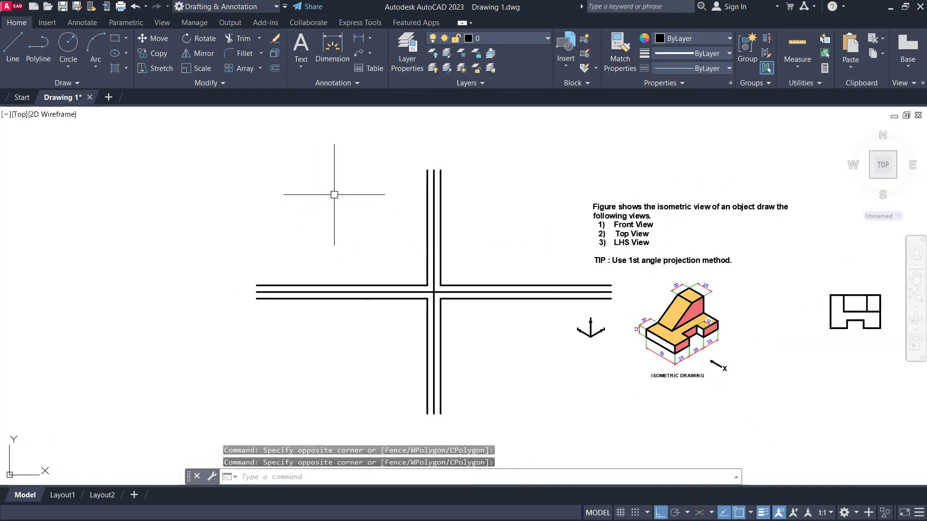
left_click(335, 194)
left_click(385, 265)
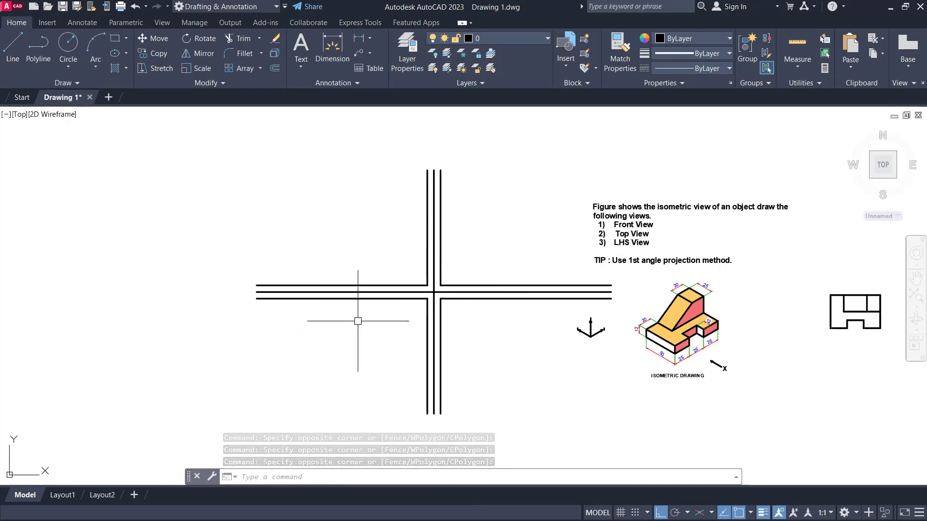
scroll(358, 321, "up", 3)
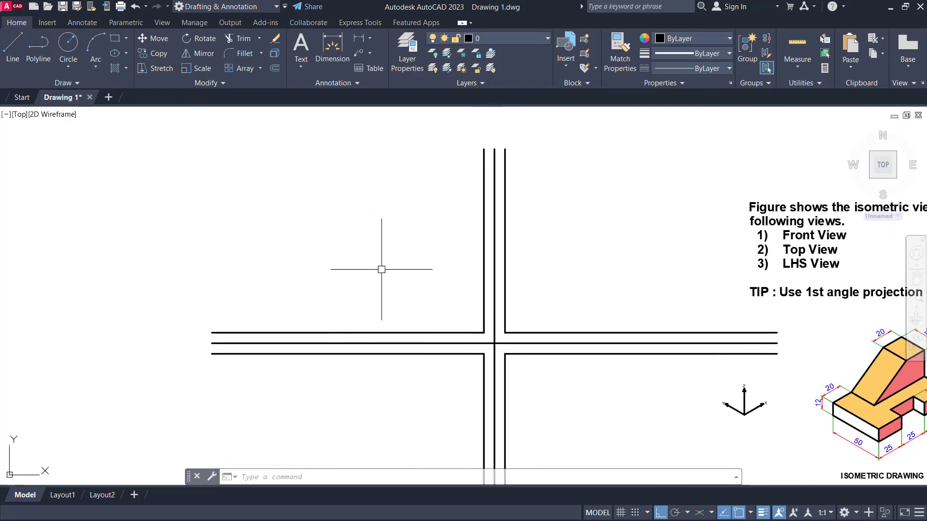
- Move the small finished view horizontally from beyond the isometric drawing to the left of the quadrant lines
mouse_move(382, 269)
middle_mouse_down()
mouse_move(374, 227)
mouse_move(376, 261)
middle_mouse_up()
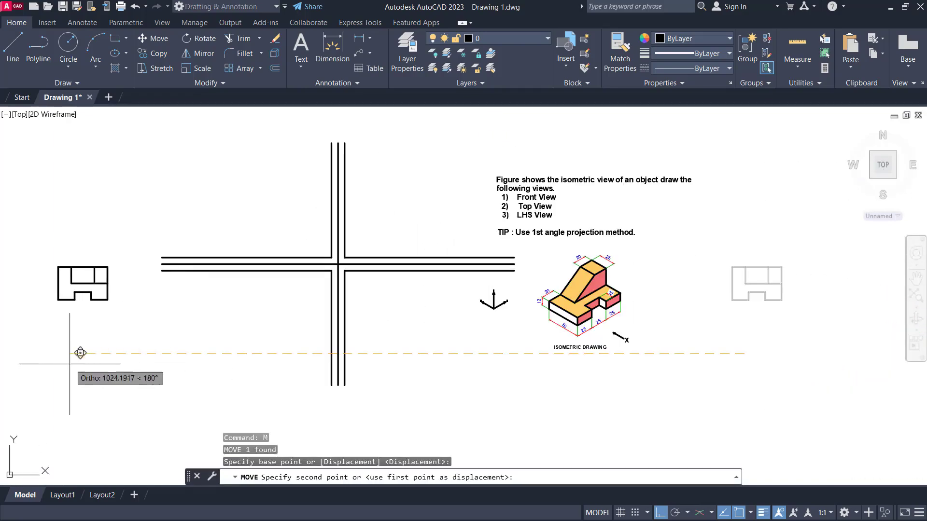
left_click(79, 352)
key("Escape")
- Move all the quadrant reference lines horizontally to the right of the isometric drawing
left_click(399, 228)
left_click(275, 312)
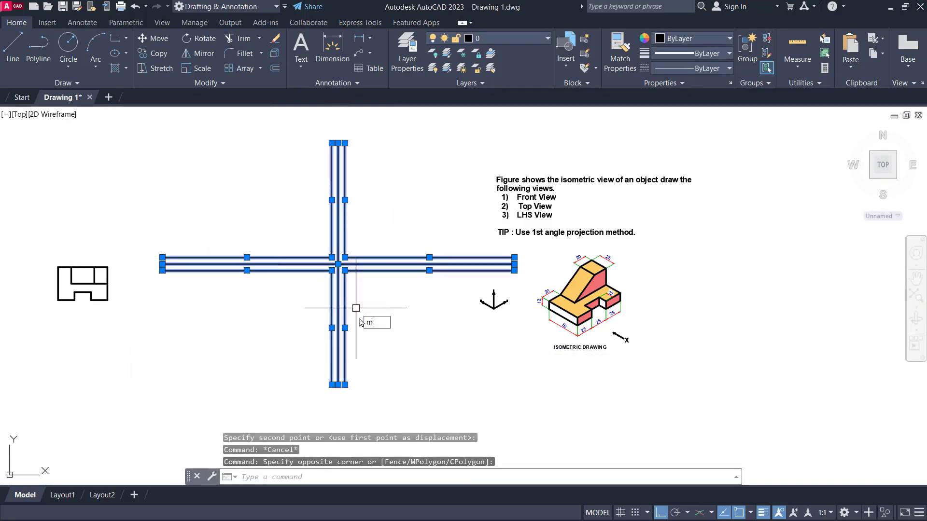
key("Return")
left_click(373, 344)
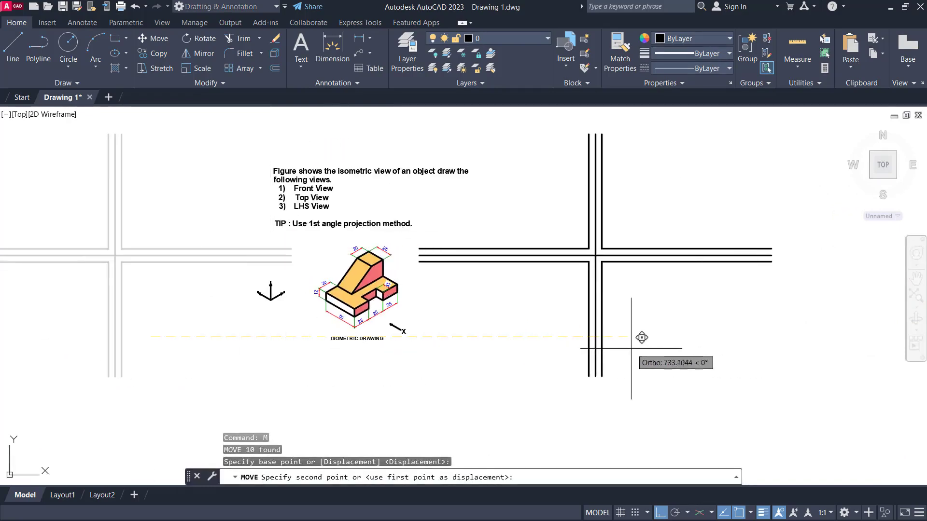
key("Escape")
- Examine the isometric drawing's base length and height dimensions as seen along the X direction for the front view
scroll(541, 246, "up", 3)
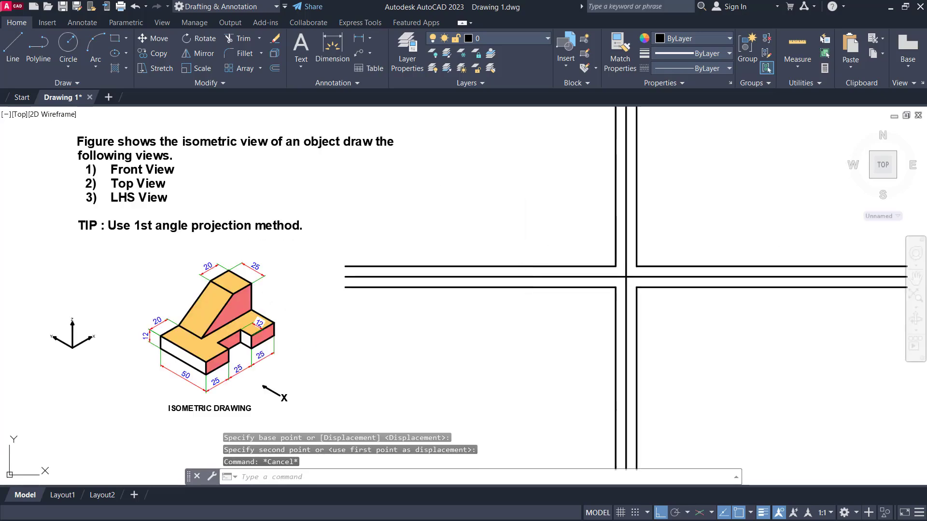
middle_click_drag(525, 253, 524, 267)
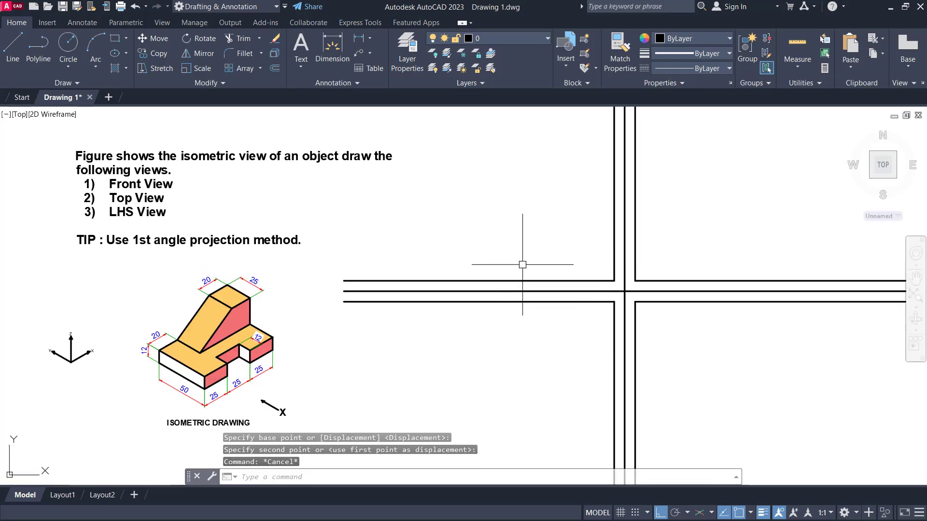
mouse_move(512, 270)
middle_mouse_down()
mouse_move(538, 255)
mouse_move(540, 238)
middle_mouse_up()
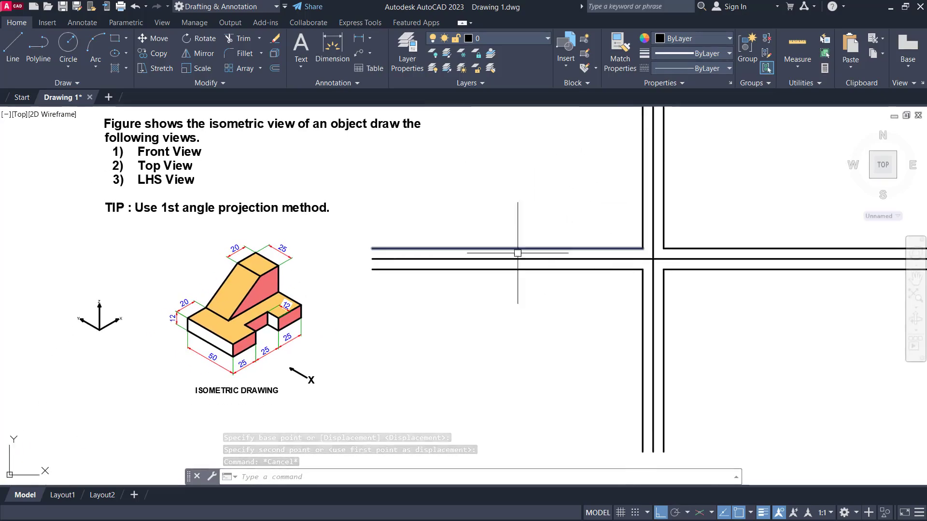
scroll(281, 347, "up", 4)
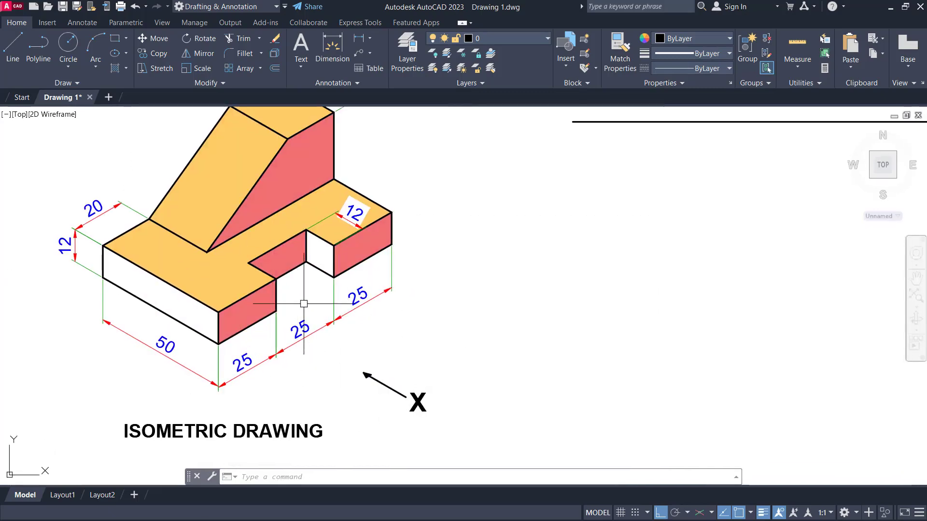
middle_click_drag(337, 289, 343, 304)
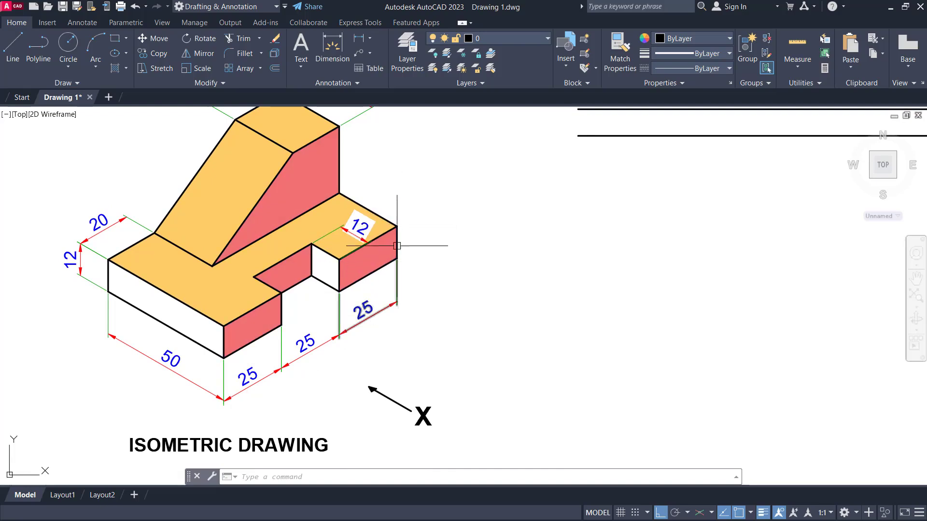
left_click(56, 289)
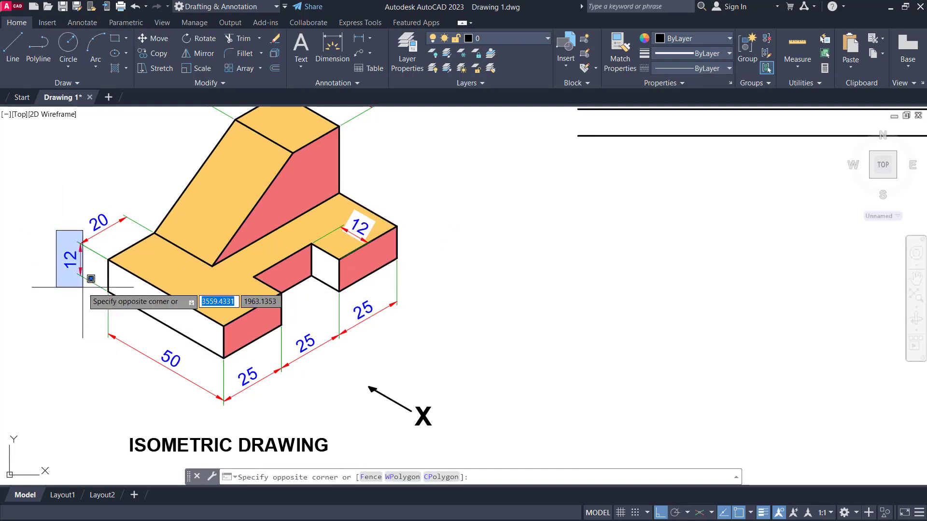
key("Escape")
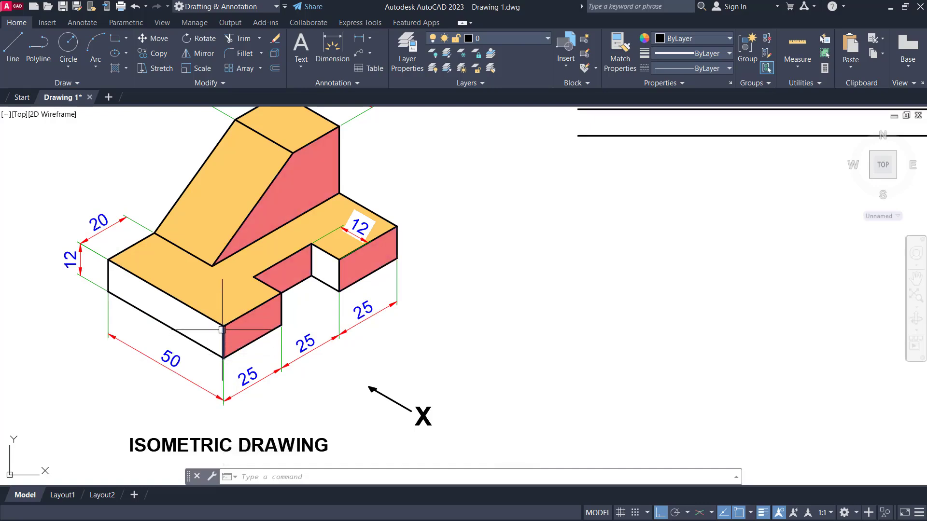
scroll(222, 330, "down", 2)
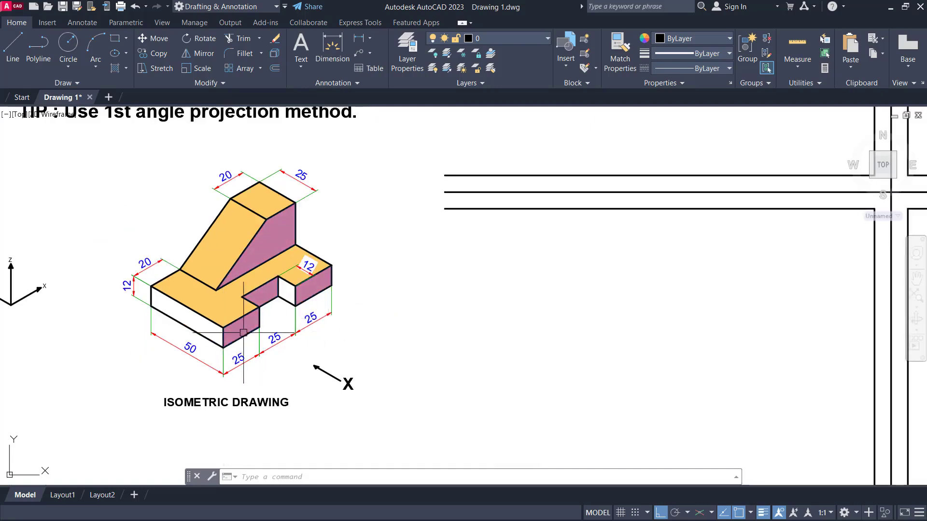
middle_click_drag(394, 313, 337, 333)
middle_click_drag(484, 320, 489, 350)
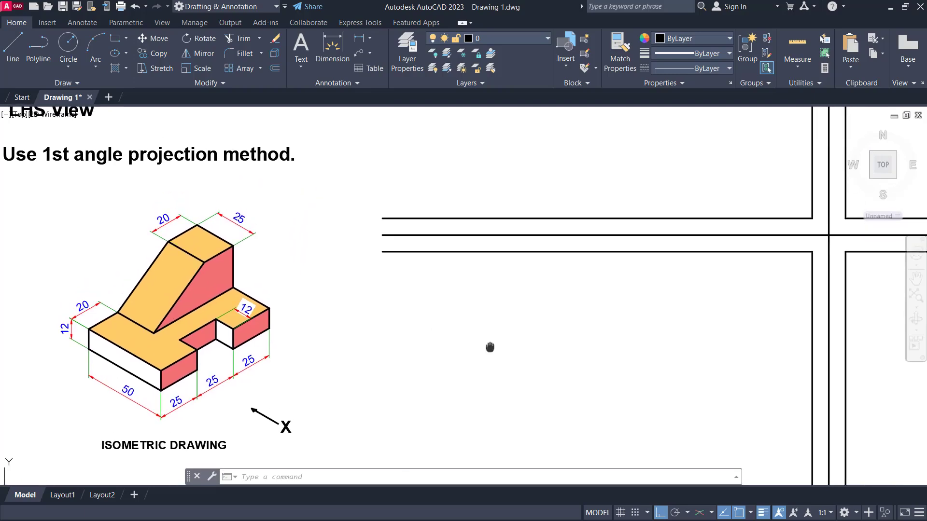
scroll(265, 325, "up", 2)
scroll(265, 325, "down", 3)
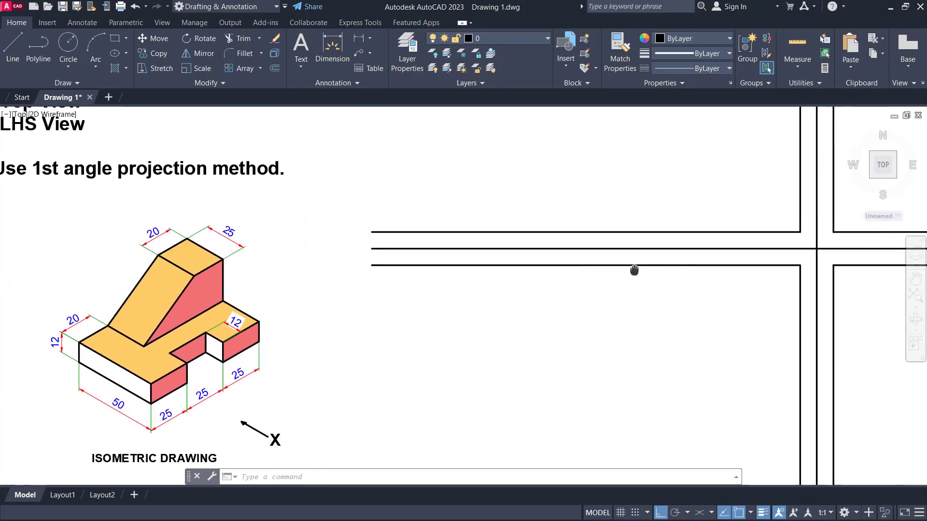
scroll(632, 271, "down", 1)
scroll(429, 334, "up", 3)
middle_click_drag(430, 334, 337, 358)
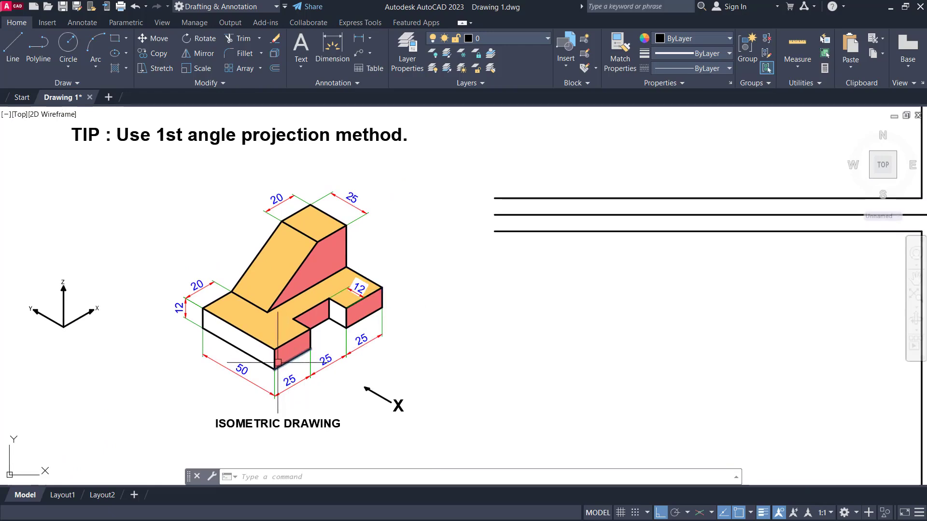
- Offset the upper-left quadrant's vertical line 75 to the left
middle_click_drag(628, 294, 349, 357)
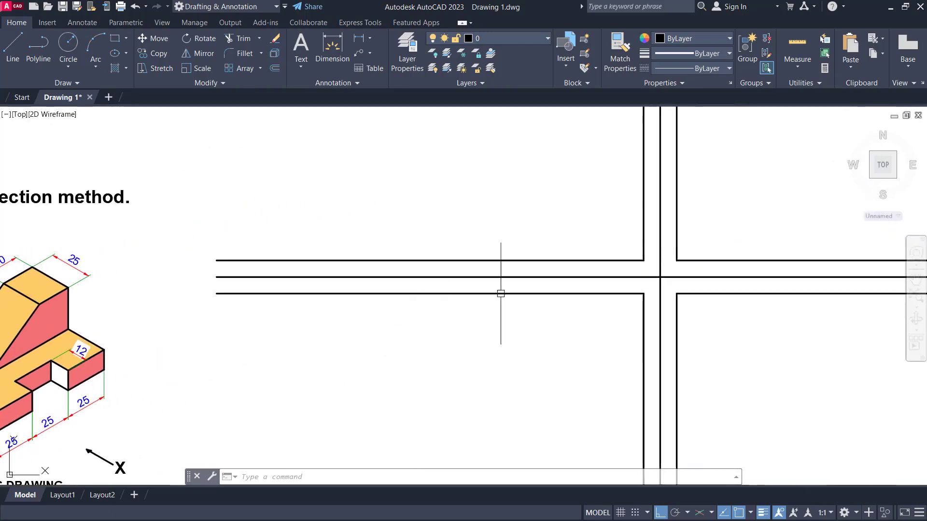
left_click(645, 220)
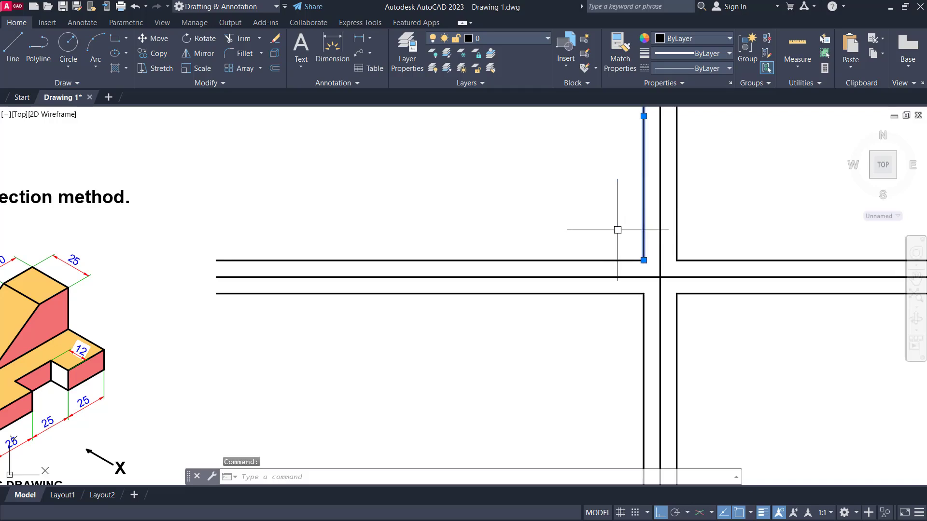
key("Escape")
key("Return")
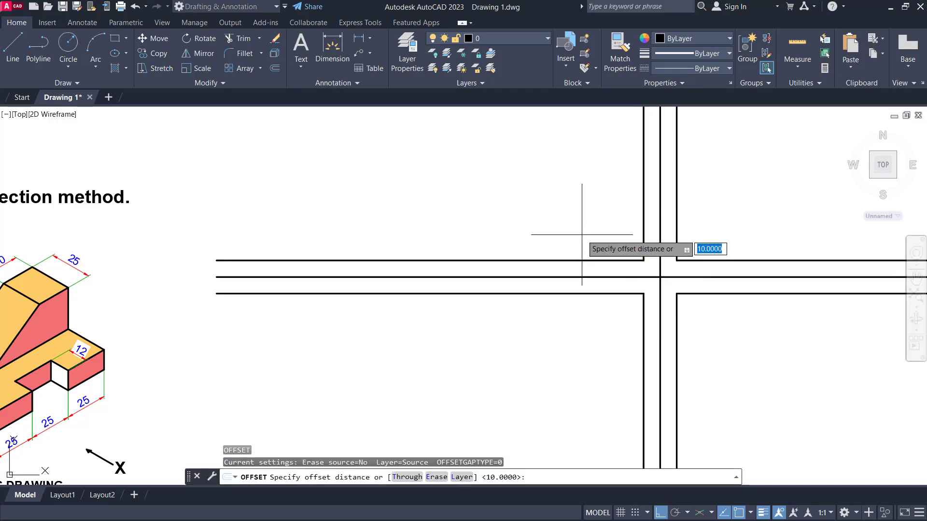
key("Return")
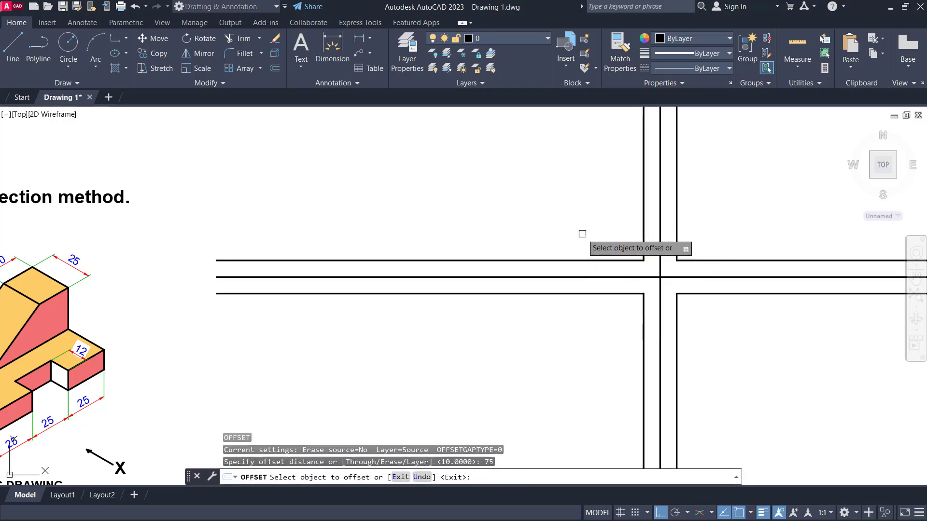
left_click(642, 217)
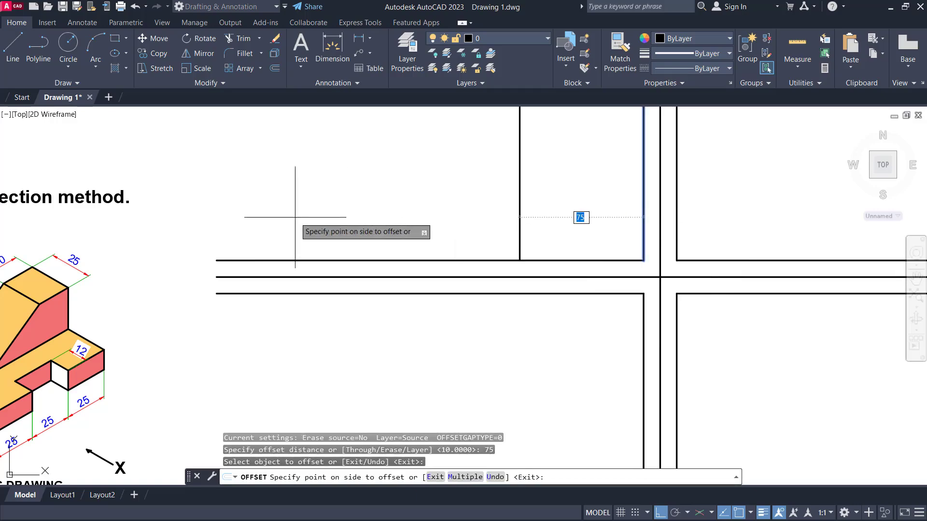
left_click(295, 218)
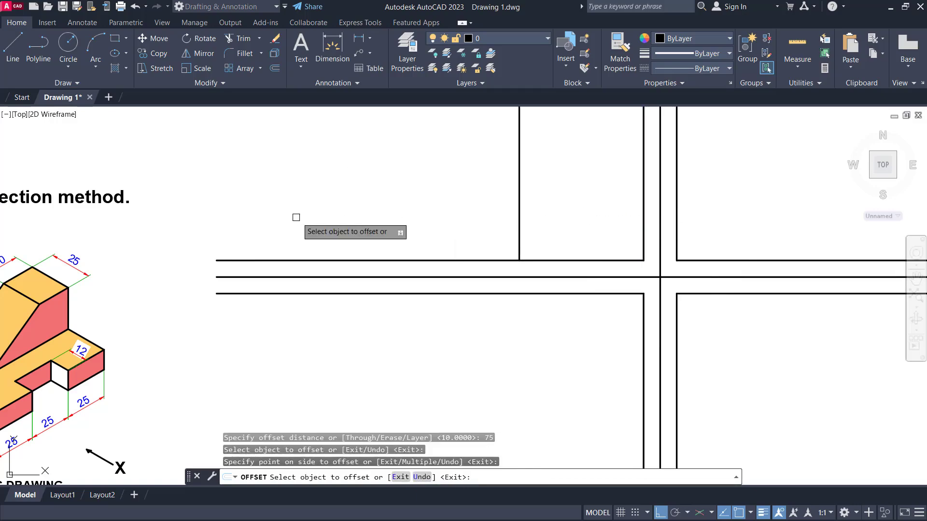
- Offset the upper-left quadrant's horizontal line 12 upward
left_click(575, 261)
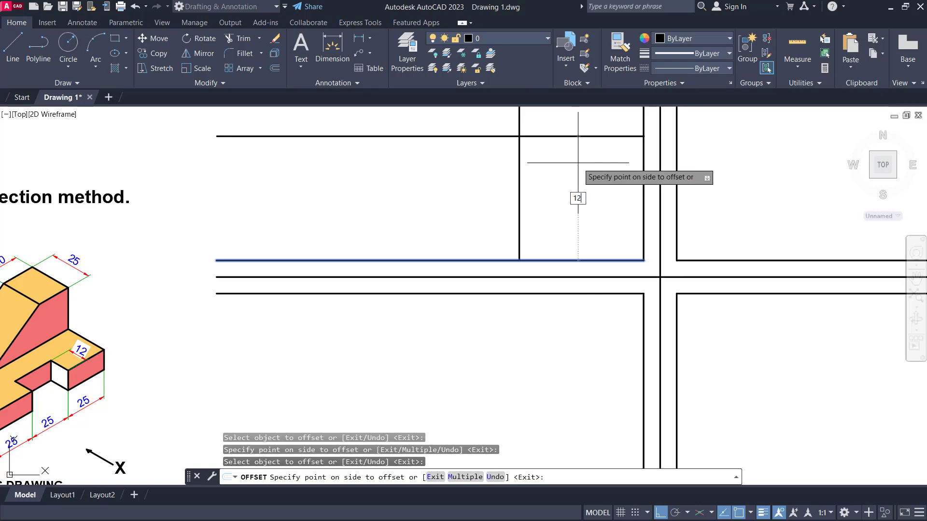
type("12")
key("Return")
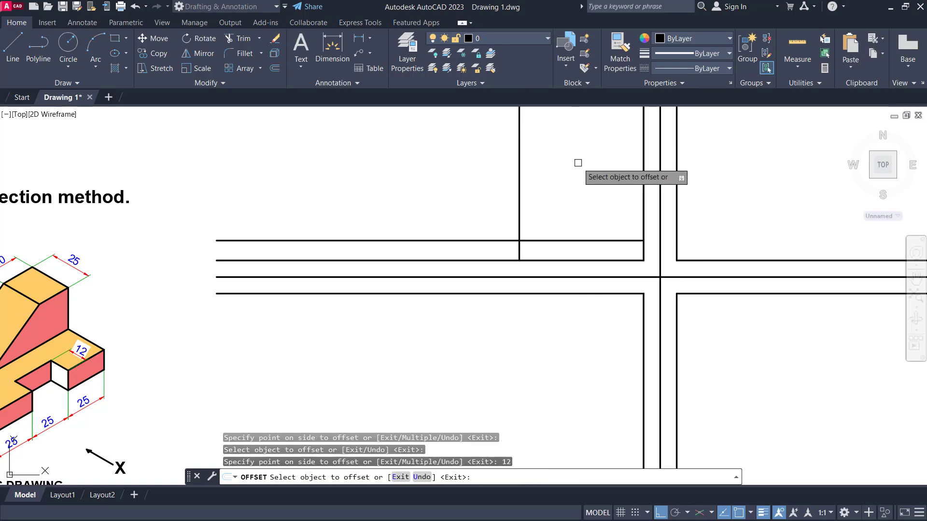
key("Escape")
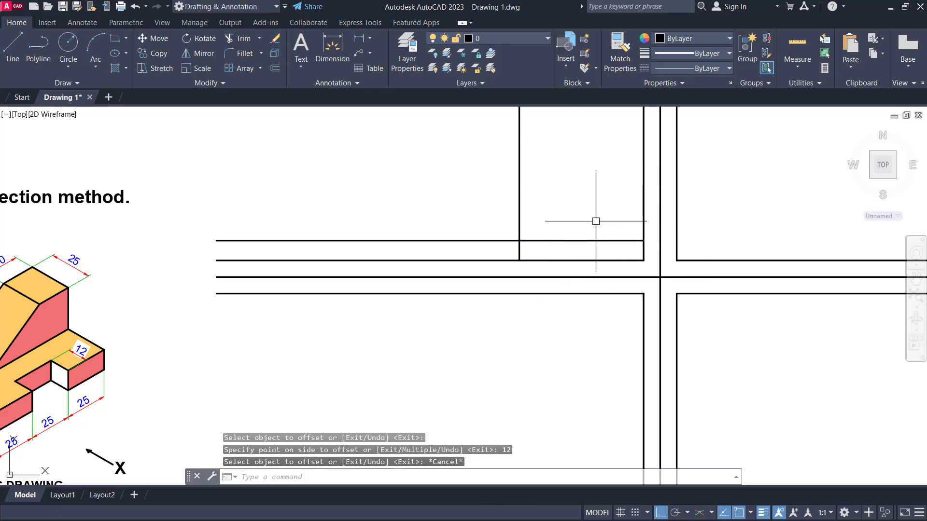
- Trim the two new offset lines beyond their intersection to leave a 75 by 12 base rectangle in the upper-left quadrant
type("tr")
key("Return")
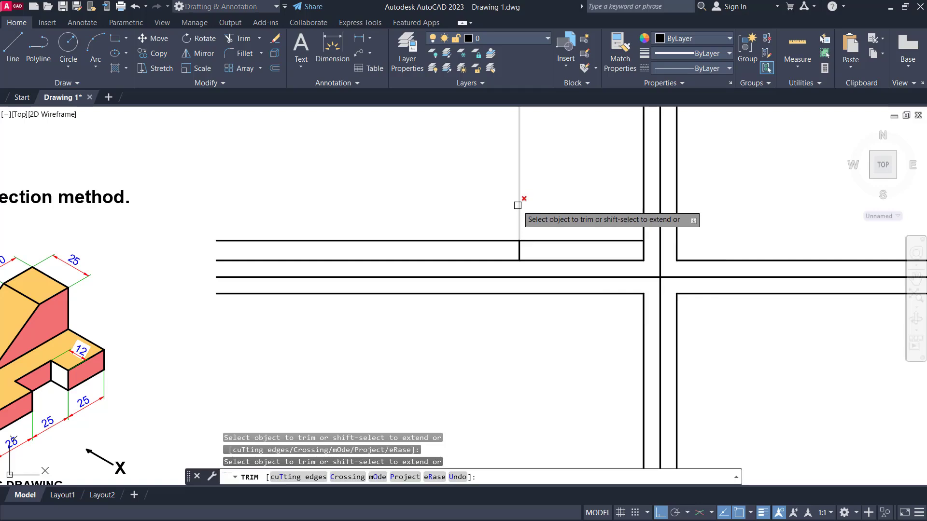
left_click(516, 209)
left_click(500, 240)
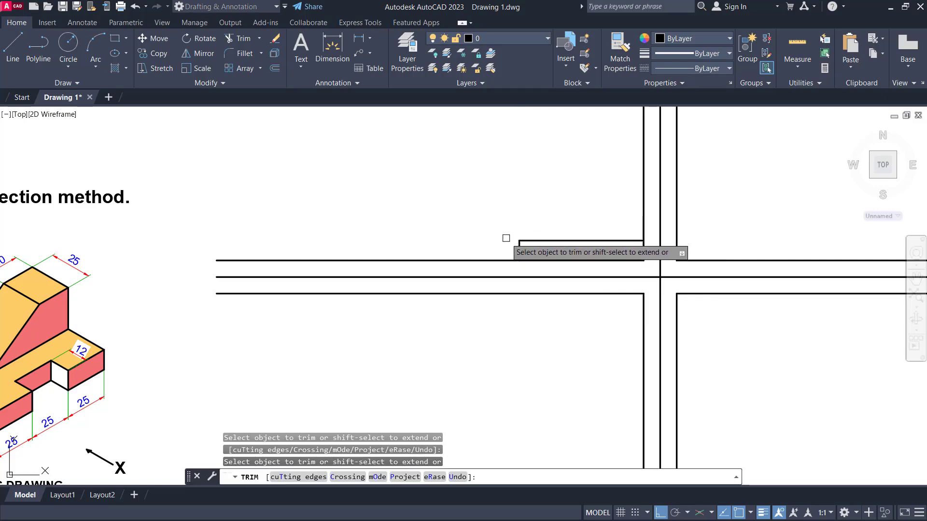
key("Escape")
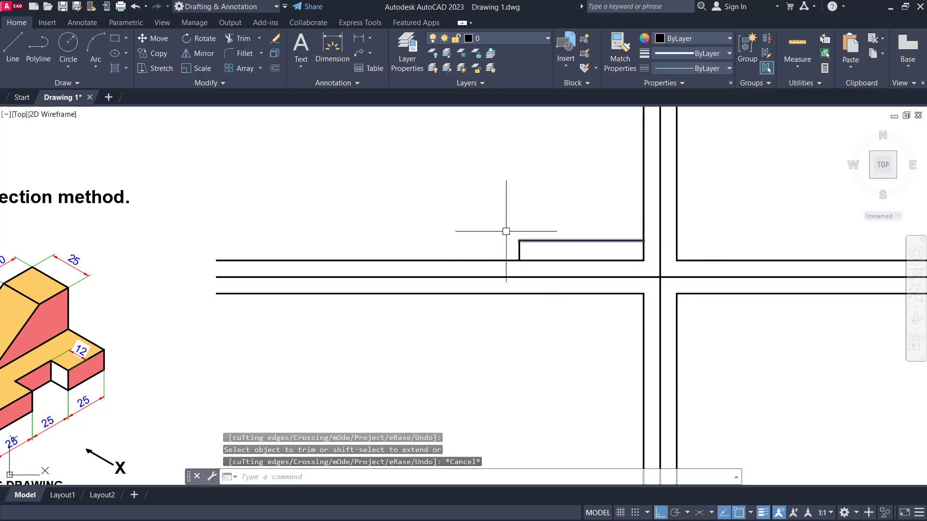
scroll(455, 172, "down", 2)
middle_click_drag(456, 172, 529, 189)
scroll(572, 205, "up", 2)
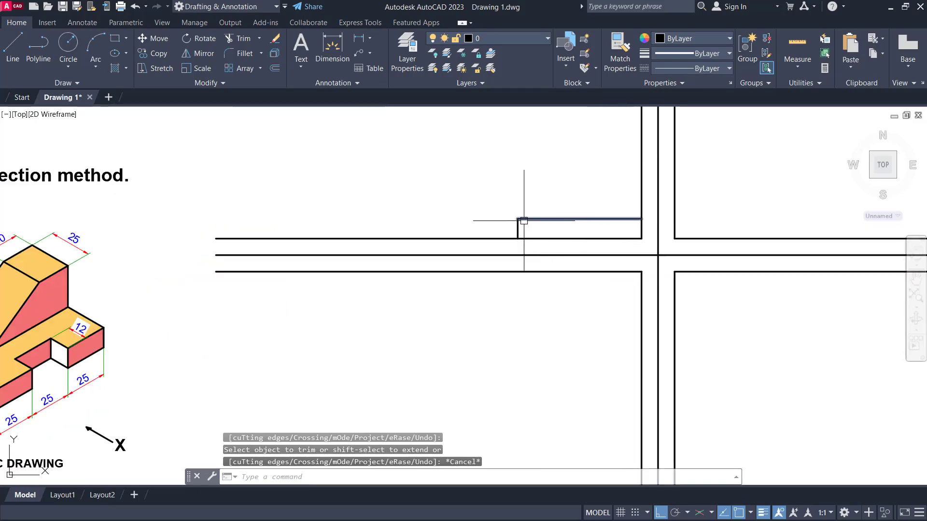
- Offset both vertical sides of the 75 by 12 base rectangle 25 inward to divide it into three equal parts
middle_click_drag(444, 254, 625, 164)
scroll(362, 234, "up", 4)
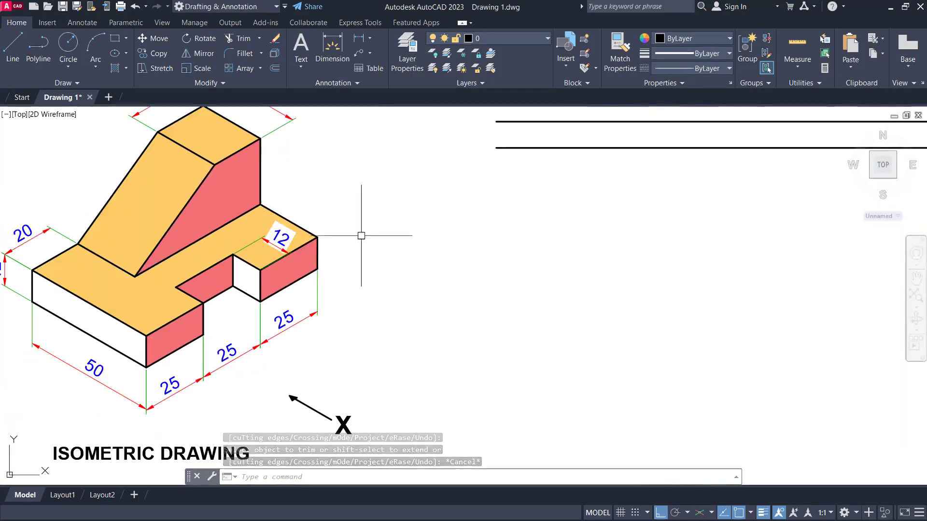
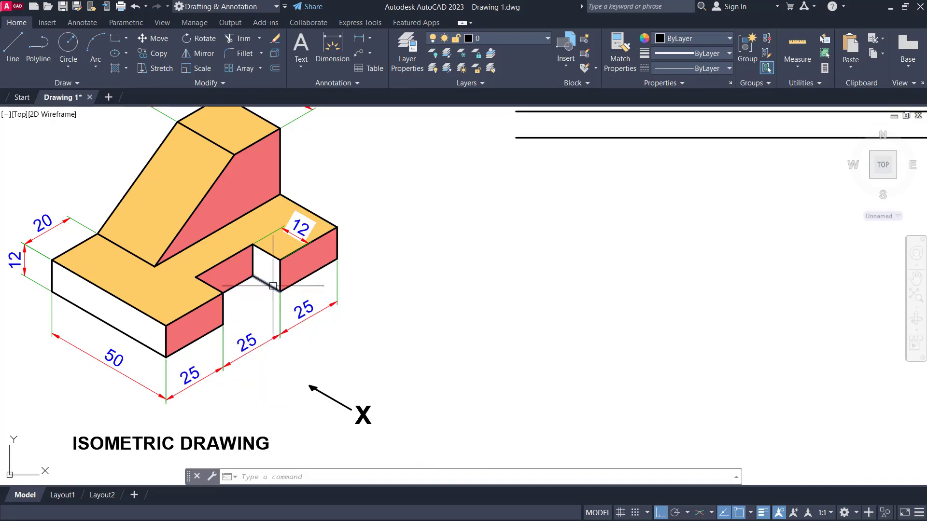
scroll(535, 241, "down", 3)
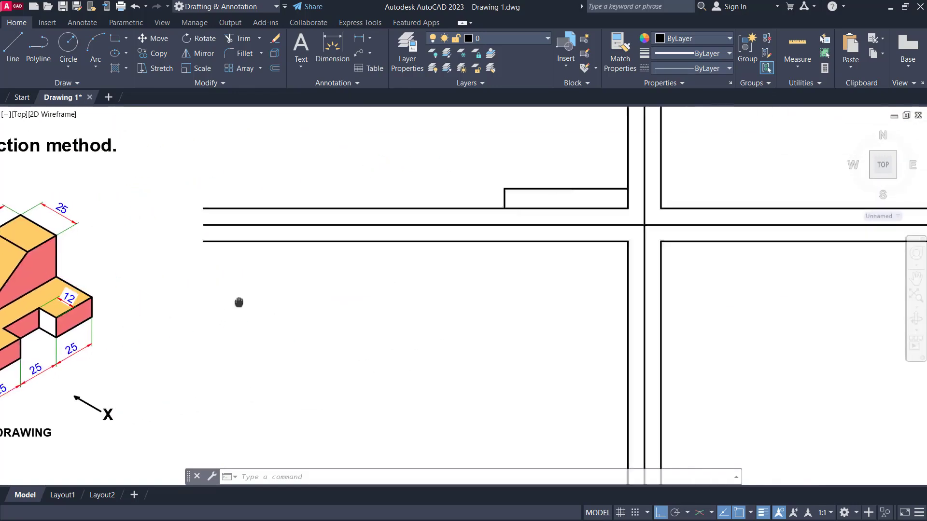
scroll(481, 200, "up", 5)
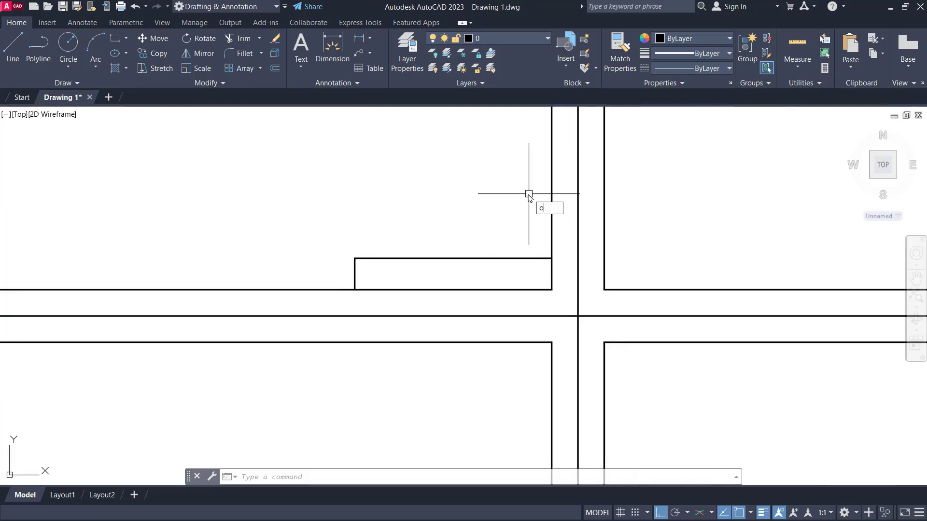
key("Return")
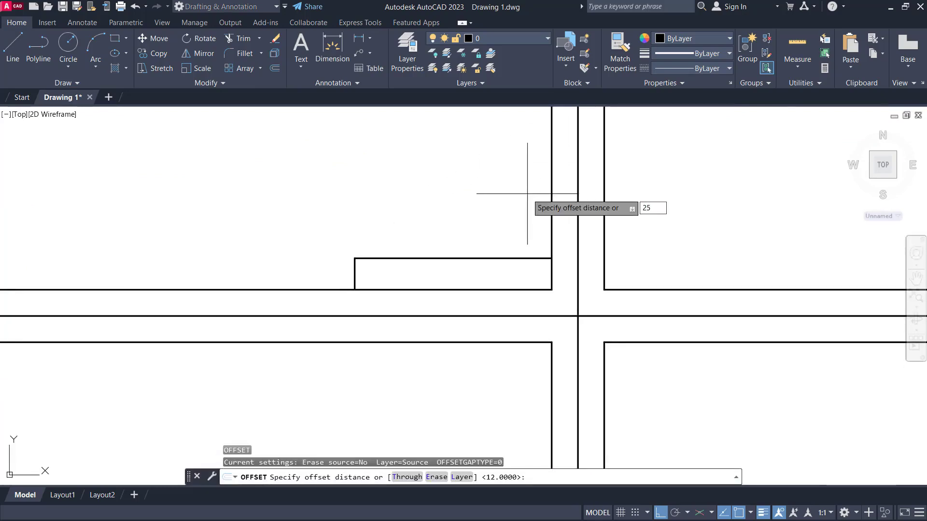
key("Return")
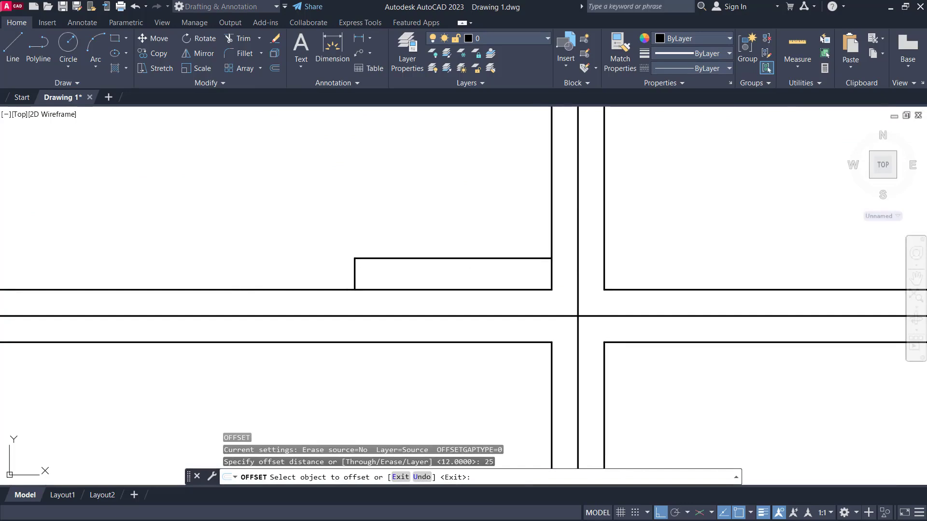
left_click(550, 242)
left_click(490, 250)
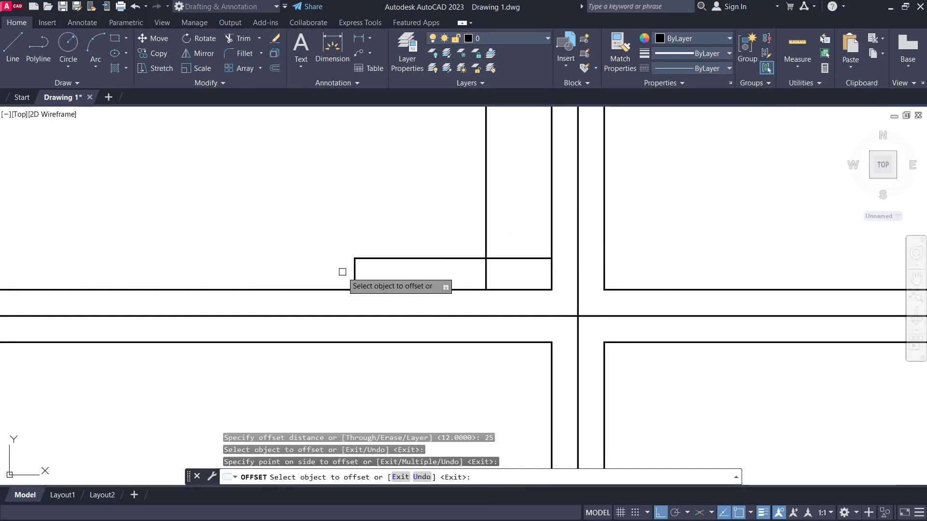
left_click(437, 274)
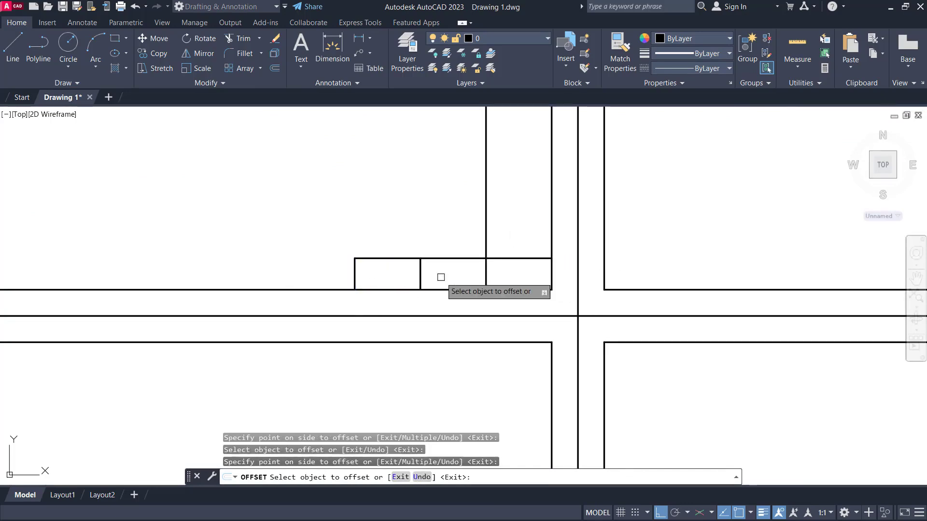
scroll(372, 234, "down", 3)
scroll(266, 273, "up", 2)
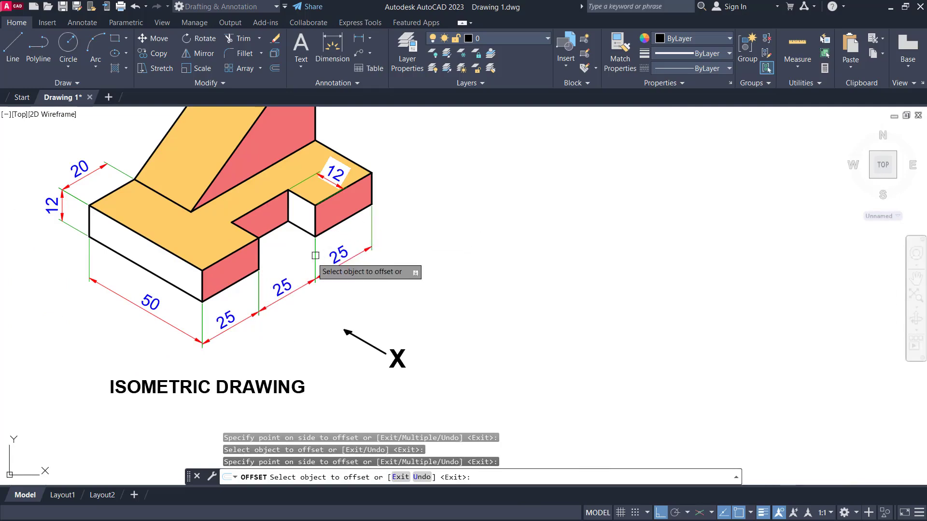
left_click(261, 289)
scroll(325, 290, "down", 2)
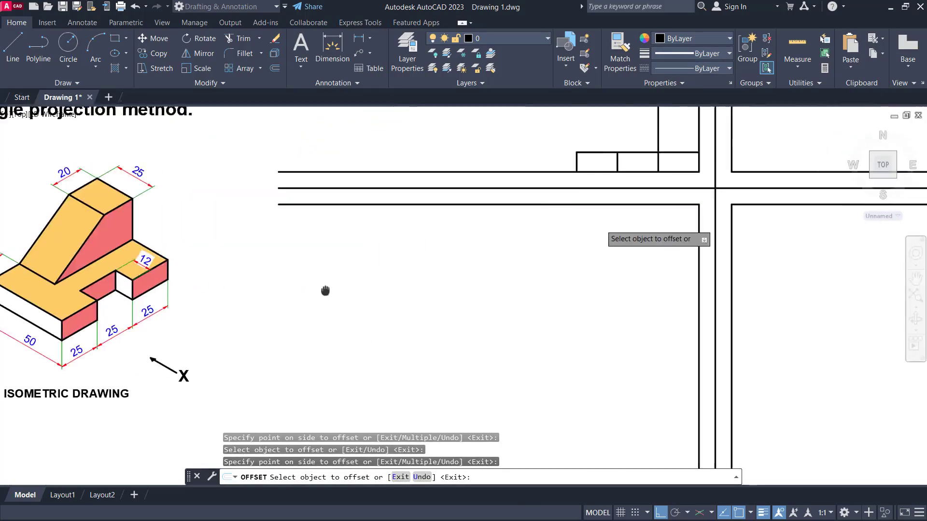
scroll(492, 182, "up", 2)
middle_click_drag(492, 182, 503, 204)
key("Escape")
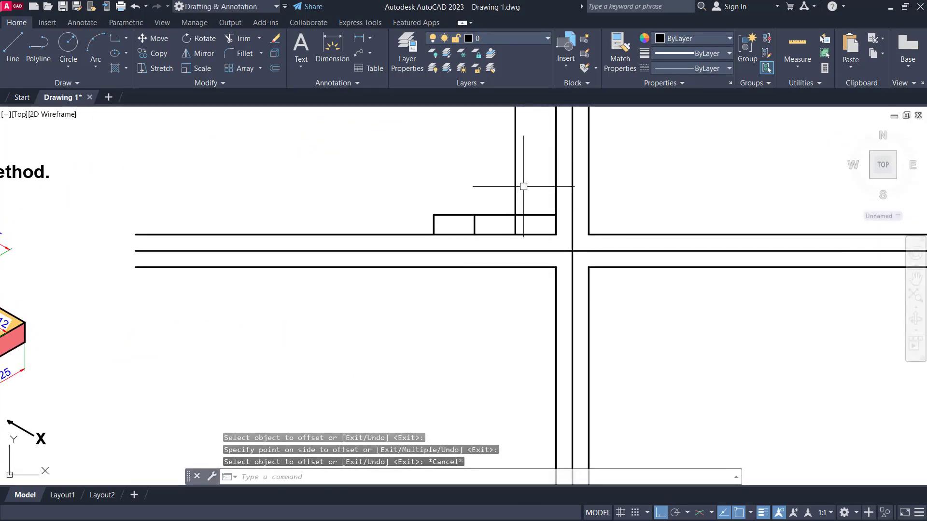
- Trim the offset vertical line above the base rectangle's upper edge
type("tr")
key("Return")
left_click(516, 181)
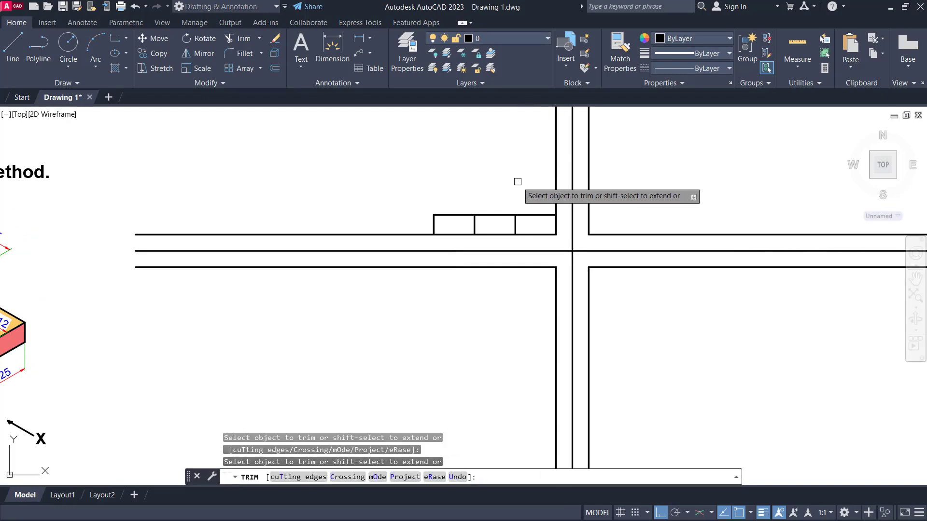
key("Escape")
- Add a linear dimension to the raised block's vertical edge in the isometric drawing with a 30 degree obliquing angle
scroll(539, 222, "up", 3)
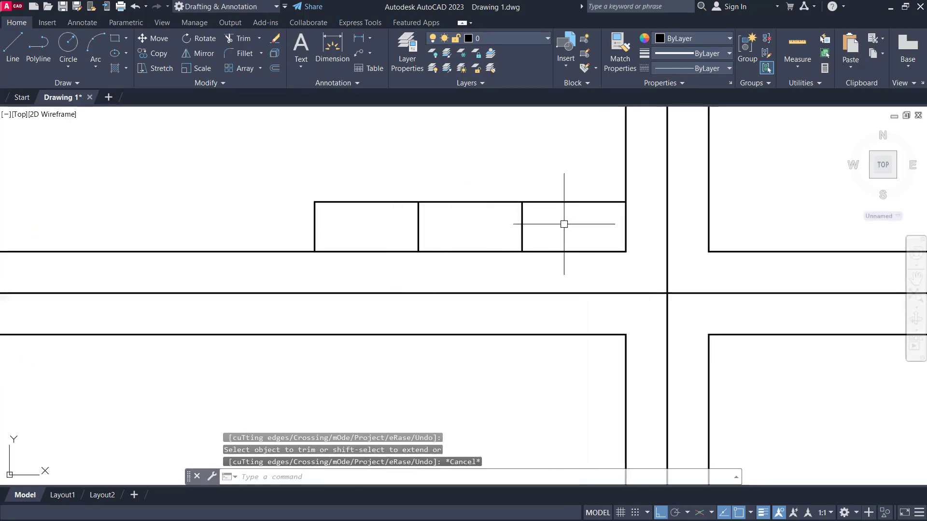
scroll(564, 224, "down", 3)
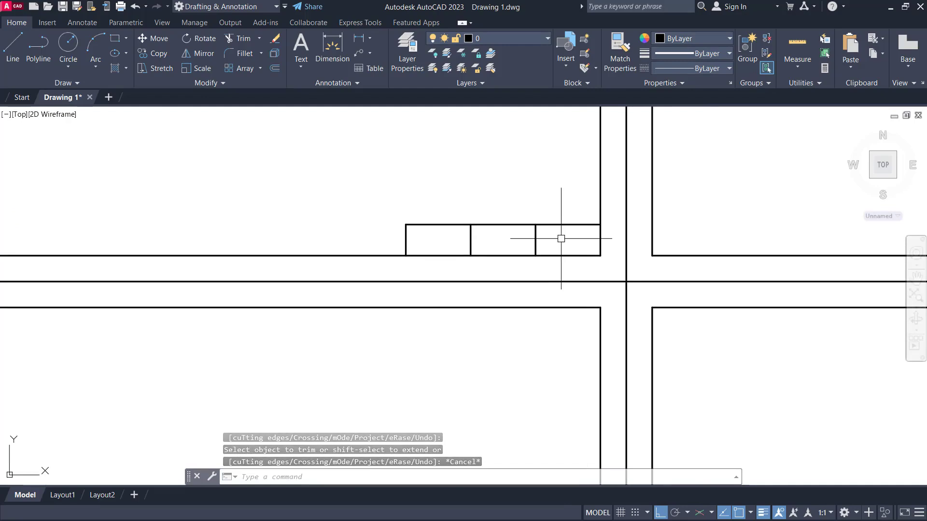
middle_click_drag(560, 238, 543, 256)
scroll(526, 241, "down", 2)
middle_click_drag(340, 310, 530, 233)
scroll(282, 249, "up", 2)
middle_click_drag(263, 202, 273, 209)
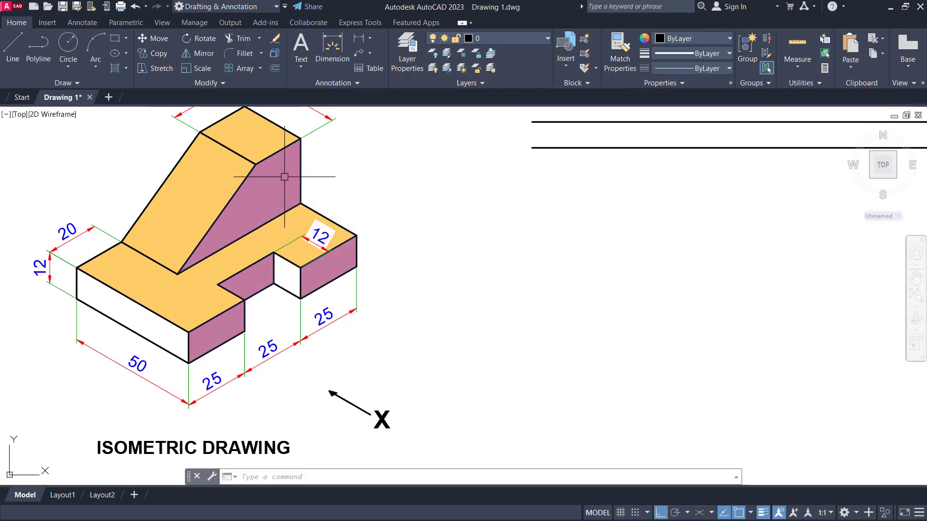
middle_click_drag(300, 176, 324, 228)
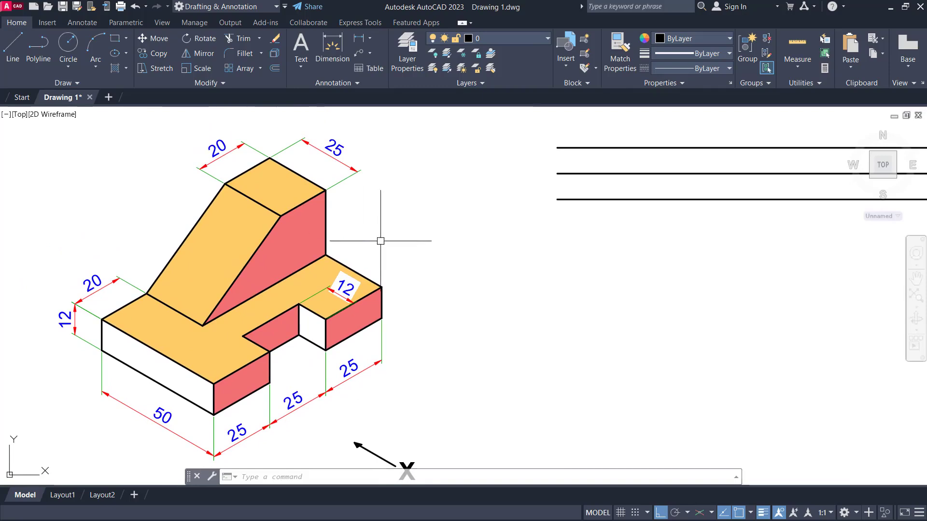
type("dli")
key("Return")
left_click(326, 255)
left_click(326, 190)
left_click(383, 212)
key("Escape")
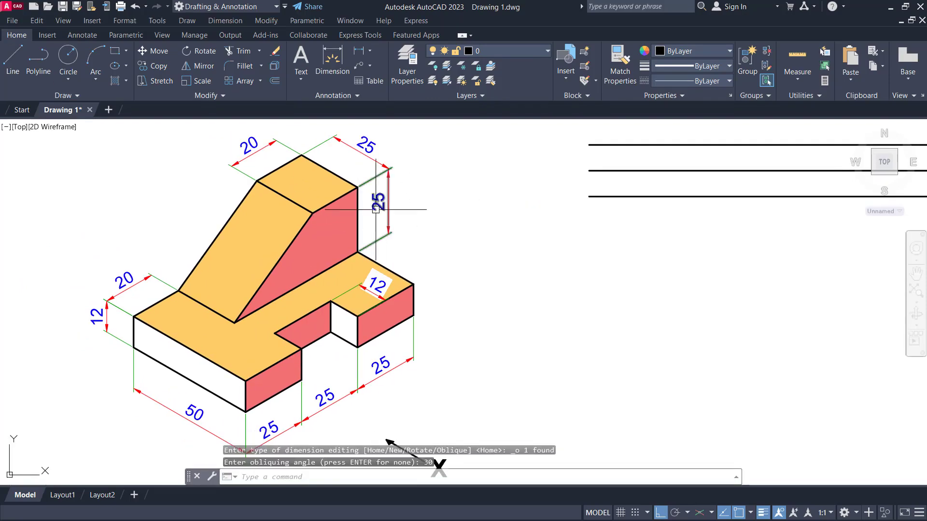
key("Return")
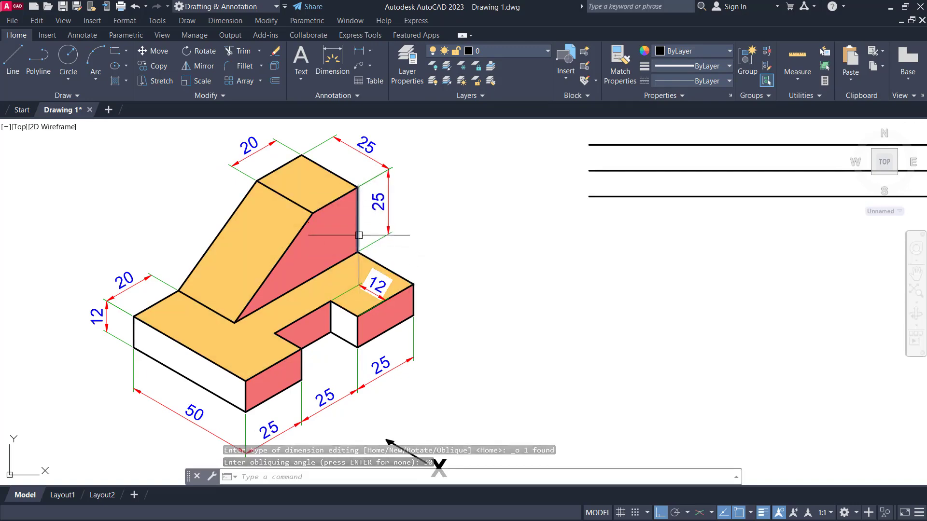
- Offset the base rectangle's upper edge 25 upward in the front view
scroll(390, 238, "down", 2)
middle_click_drag(390, 238, 354, 246)
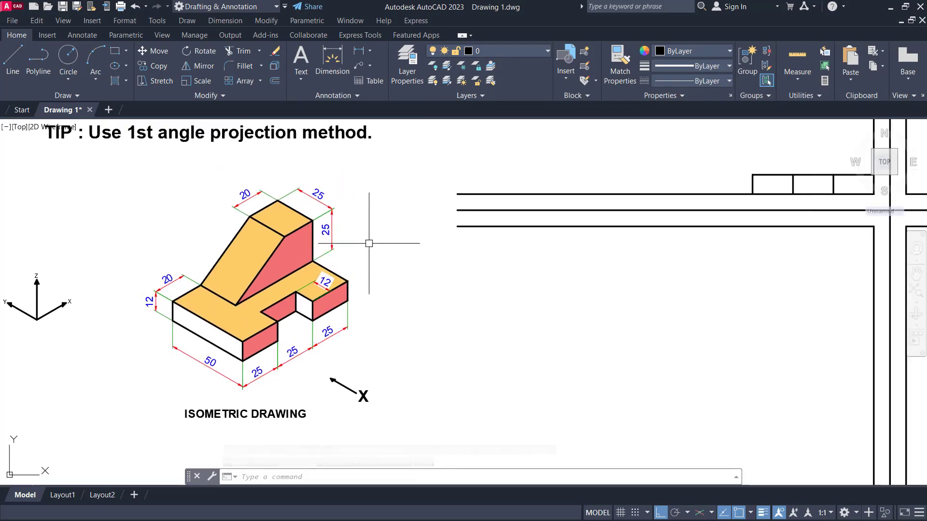
scroll(338, 227, "up", 2)
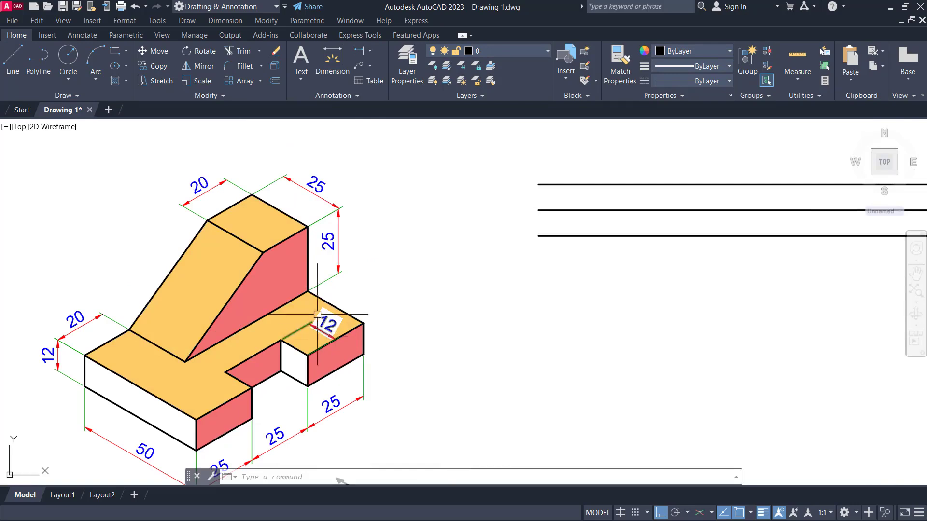
scroll(507, 275, "down", 2)
scroll(530, 249, "up", 3)
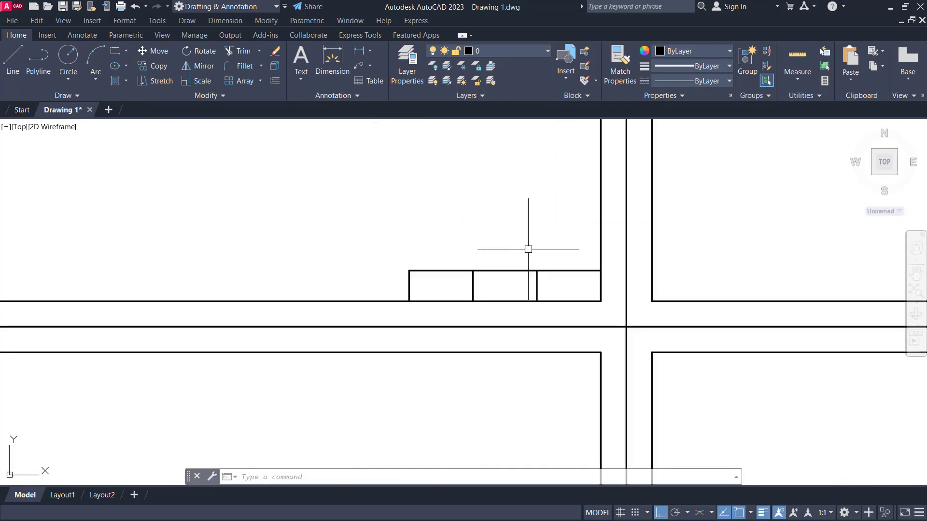
type("o")
key("Return")
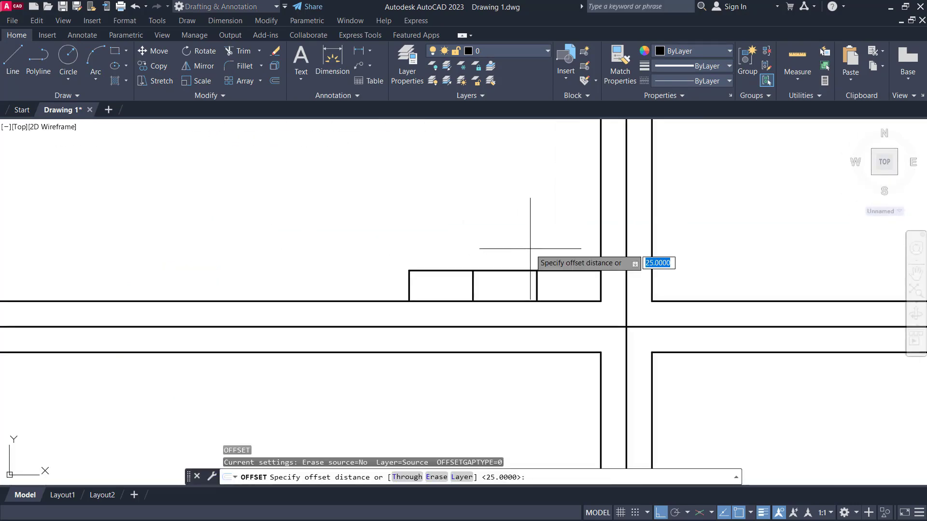
key("Return")
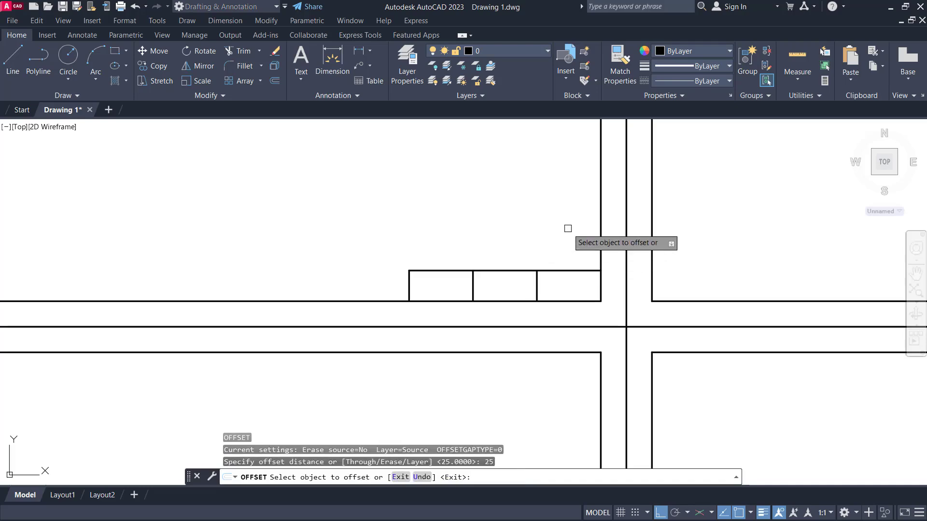
left_click(559, 270)
left_click(555, 222)
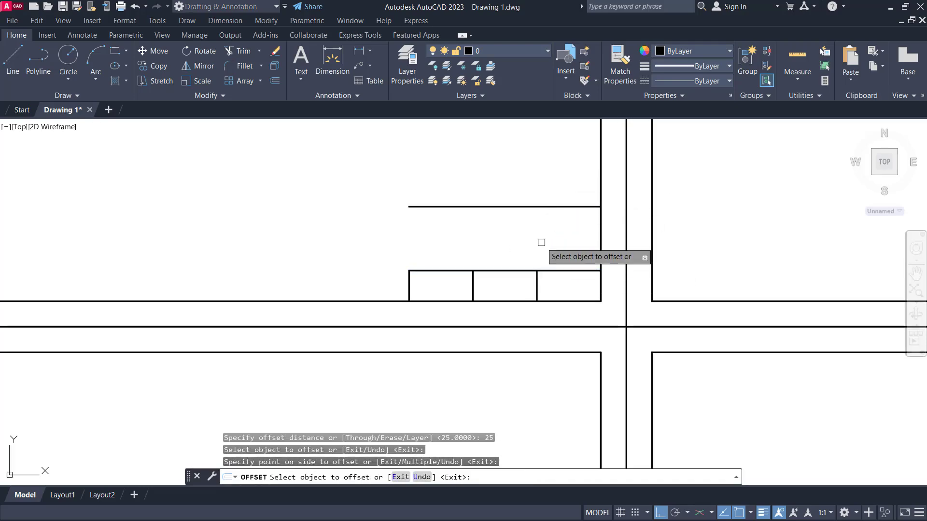
- Examine the raised block's height and top width dimensions on the isometric drawing for the front view
scroll(724, 184, "down", 4)
scroll(307, 302, "up", 4)
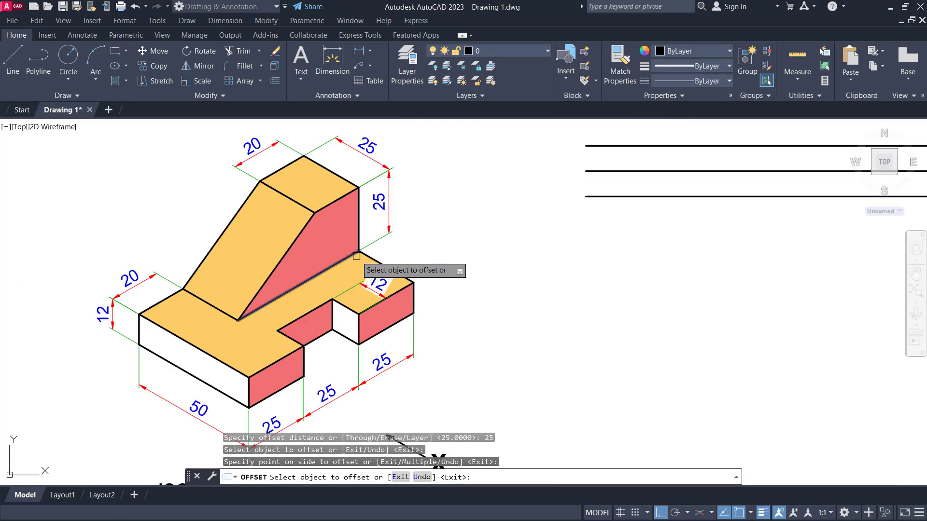
left_click(353, 199)
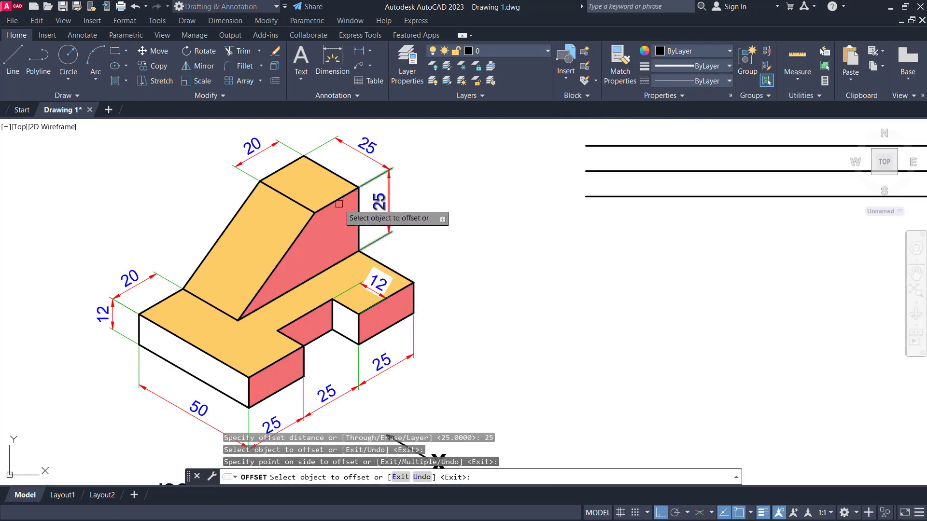
left_click(349, 198)
left_click(248, 154)
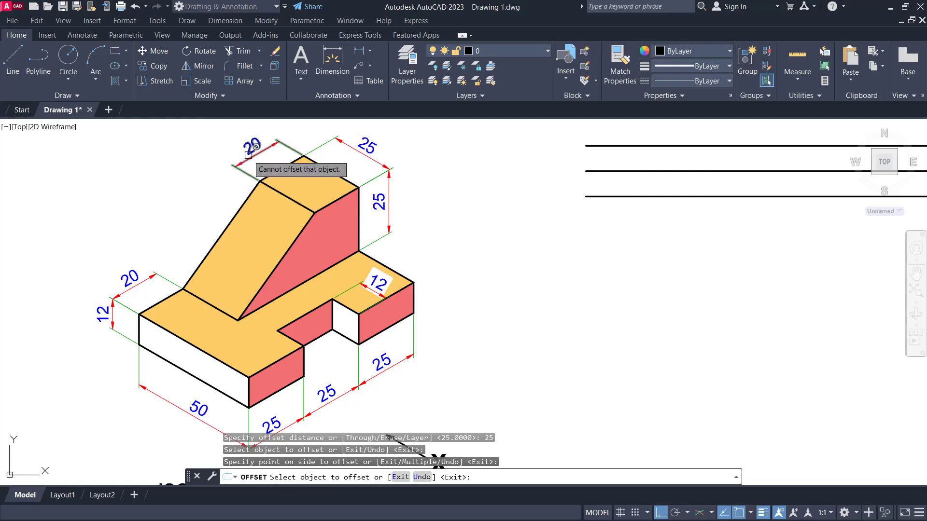
key("Escape")
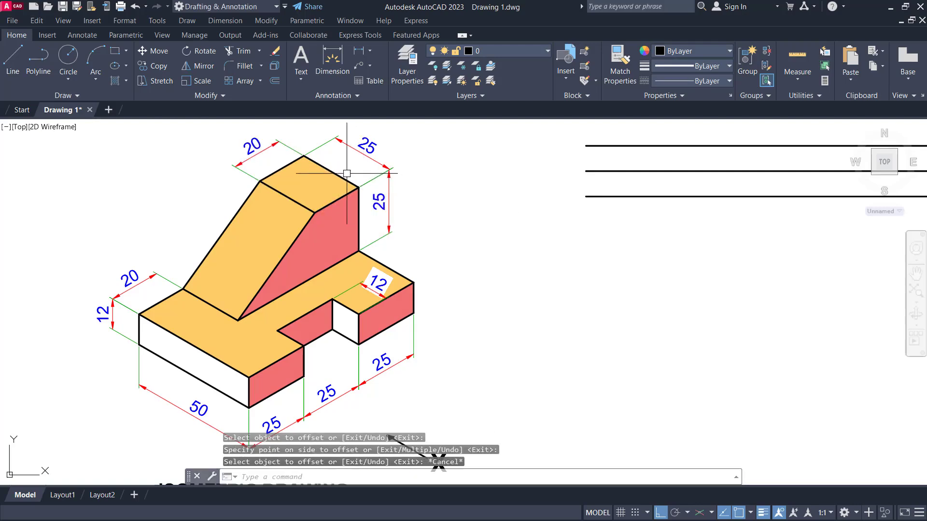
left_click(347, 173)
key("Escape")
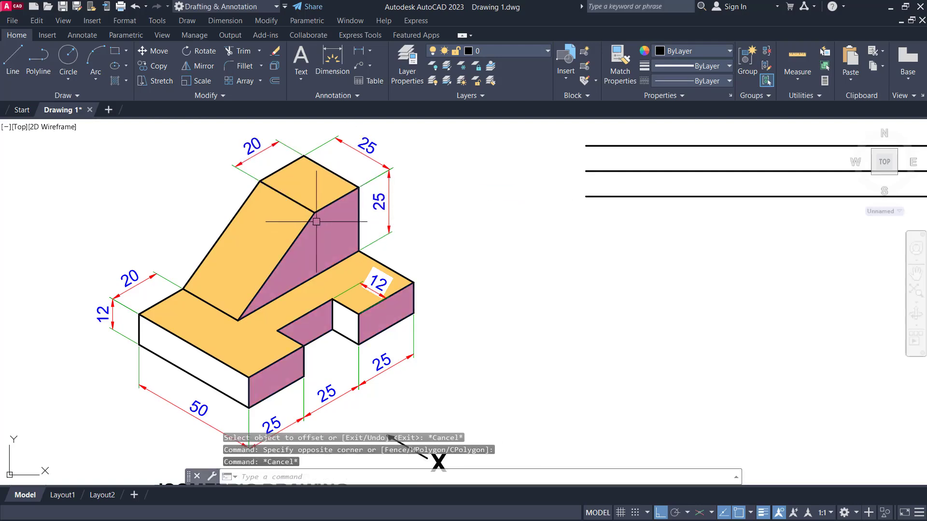
middle_click_drag(627, 251, 298, 358)
scroll(414, 300, "down", 2)
scroll(191, 296, "up", 2)
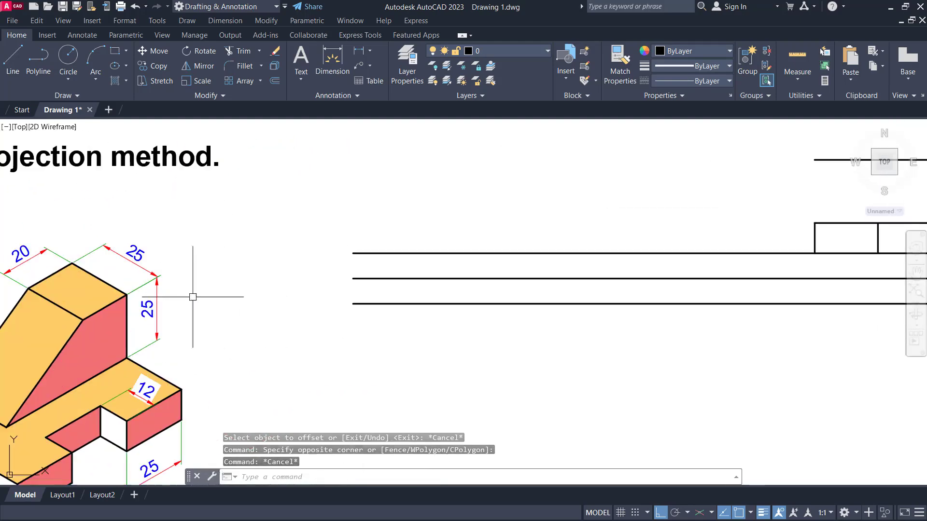
scroll(182, 249, "up", 3)
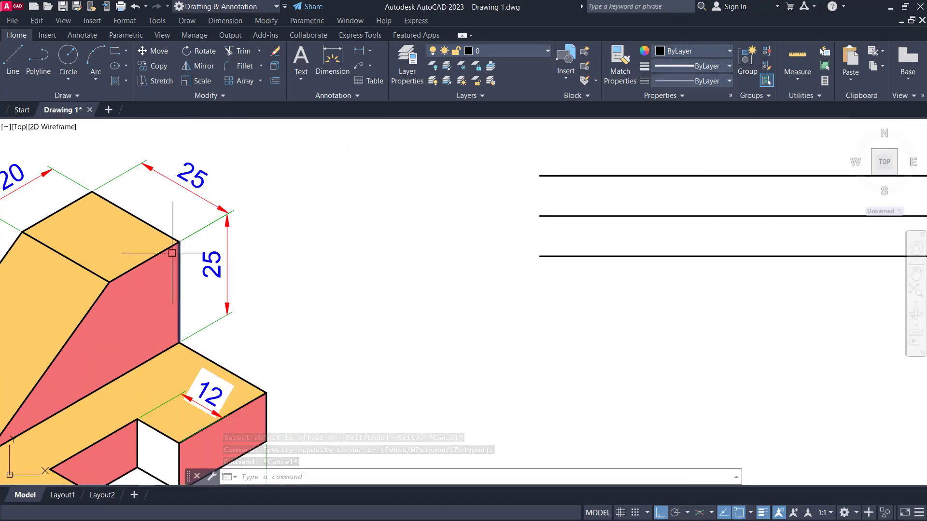
scroll(189, 252, "down", 3)
scroll(735, 188, "up", 3)
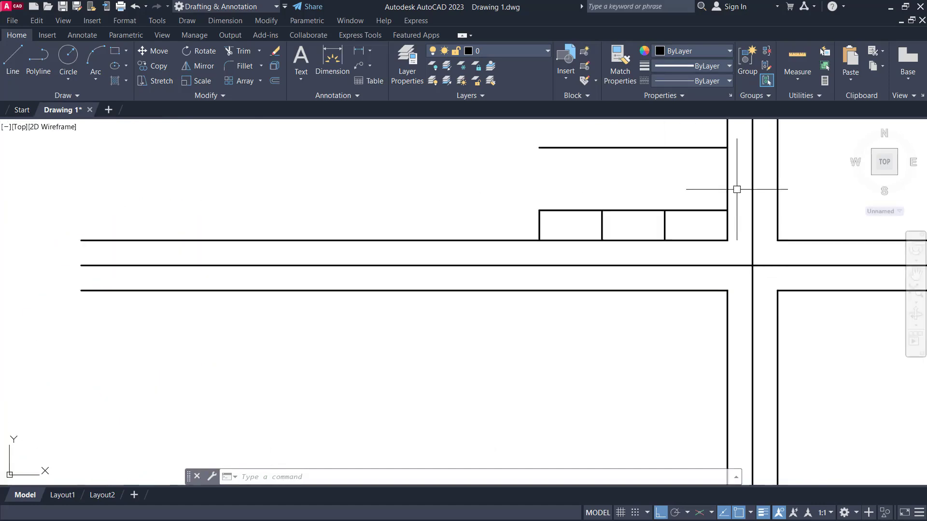
- Offset the upper-left quadrant's vertical line 20 to the left for the raised block's top width
middle_click_drag(734, 188, 624, 228)
key("Return")
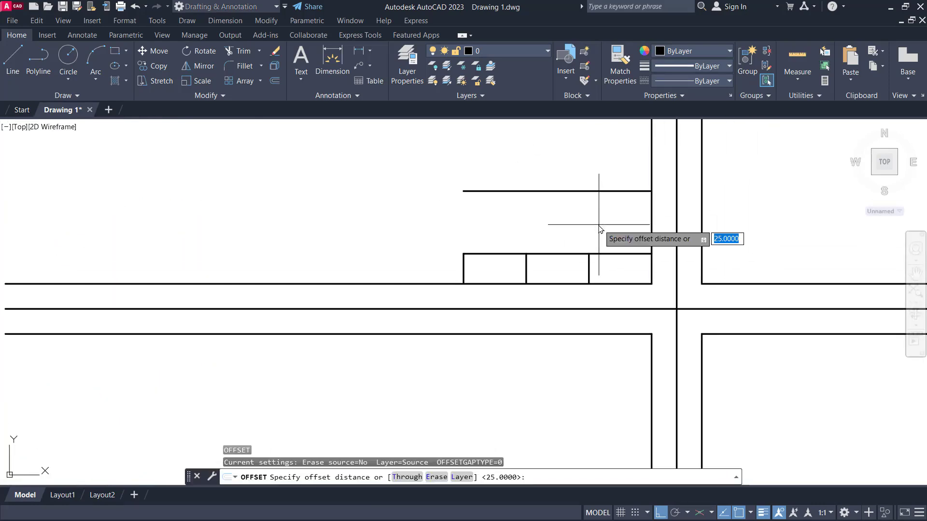
type("20")
key("Return")
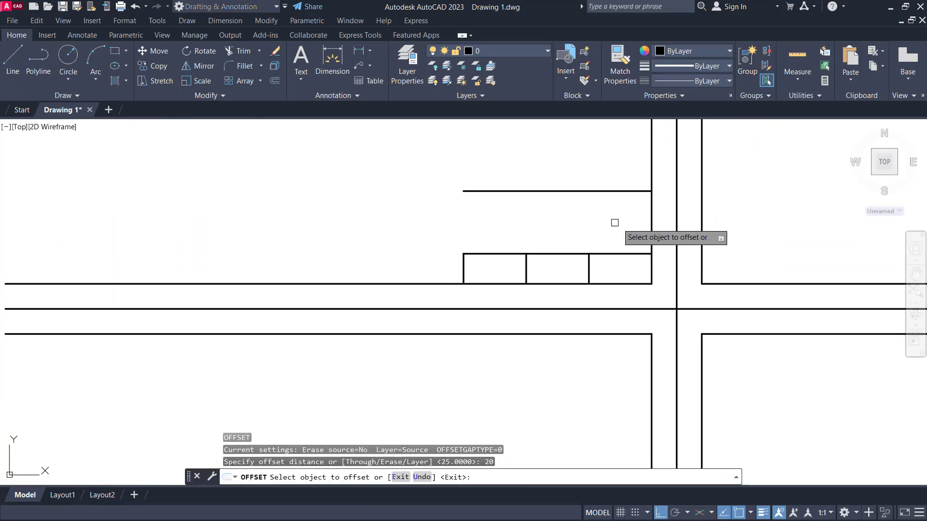
left_click(652, 213)
left_click(592, 227)
key("Escape")
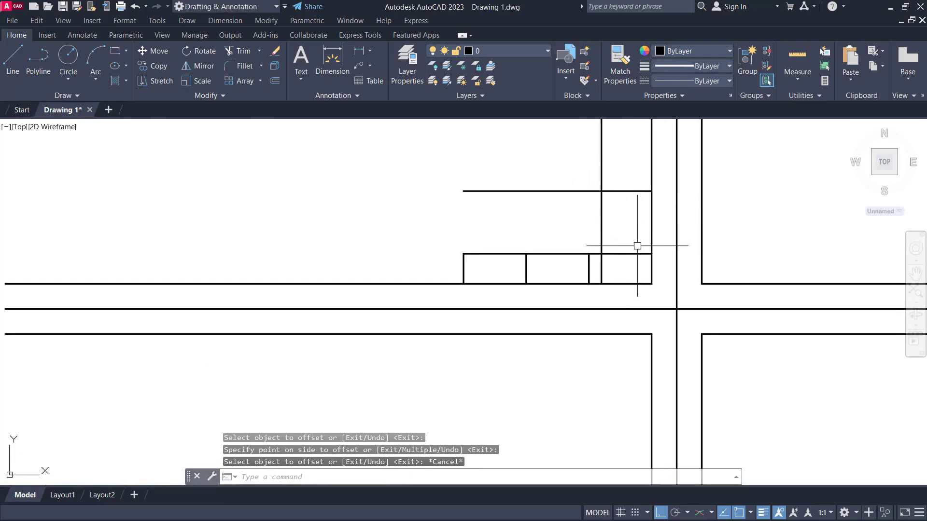
- Trim the excess offset lines so only a closed rectangle remains above the base at the front view's right end
type("tr")
key("Return")
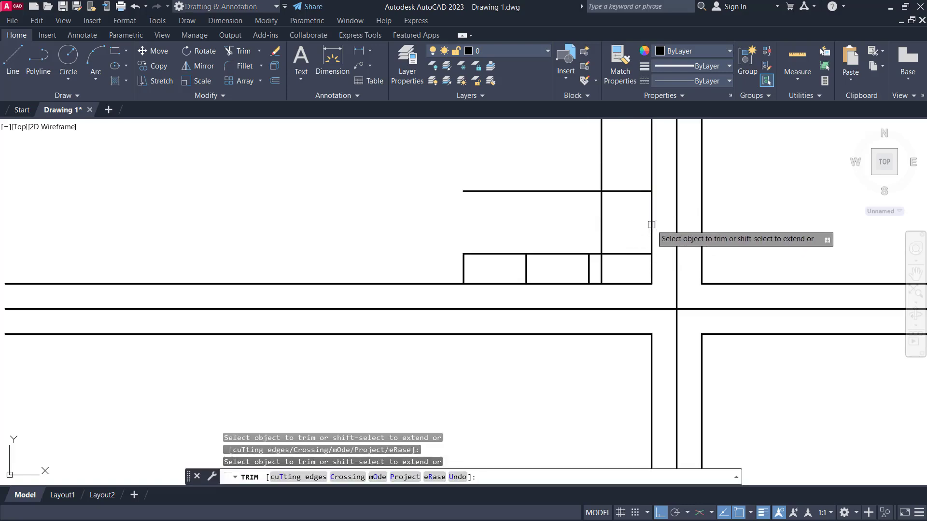
left_click(603, 269)
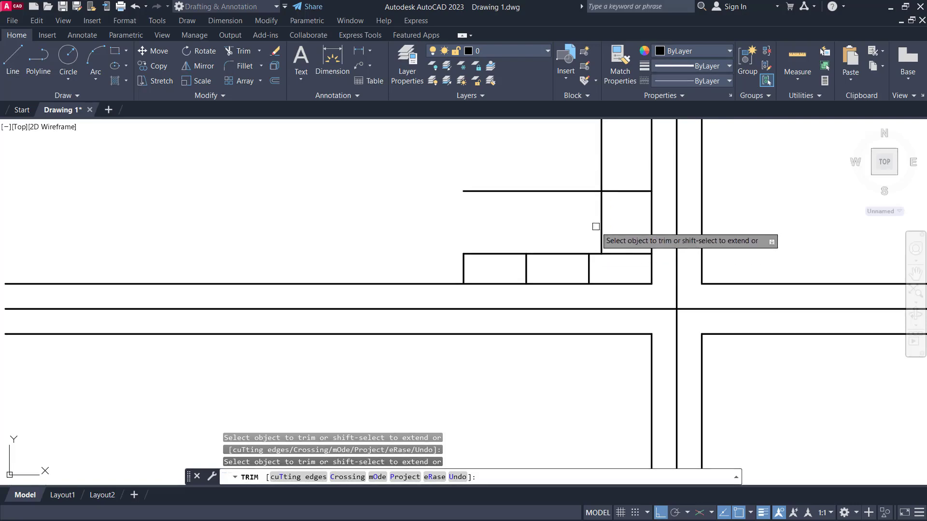
left_click(602, 160)
left_click(581, 191)
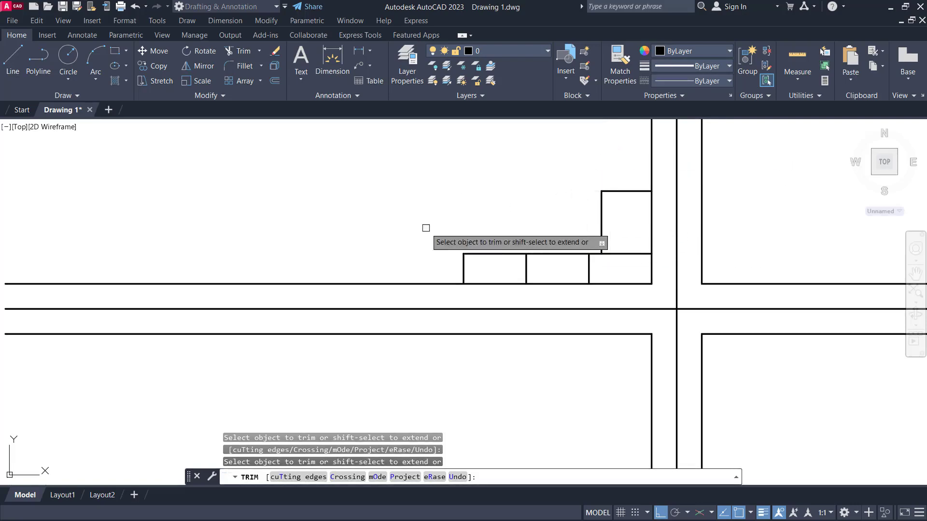
key("Escape")
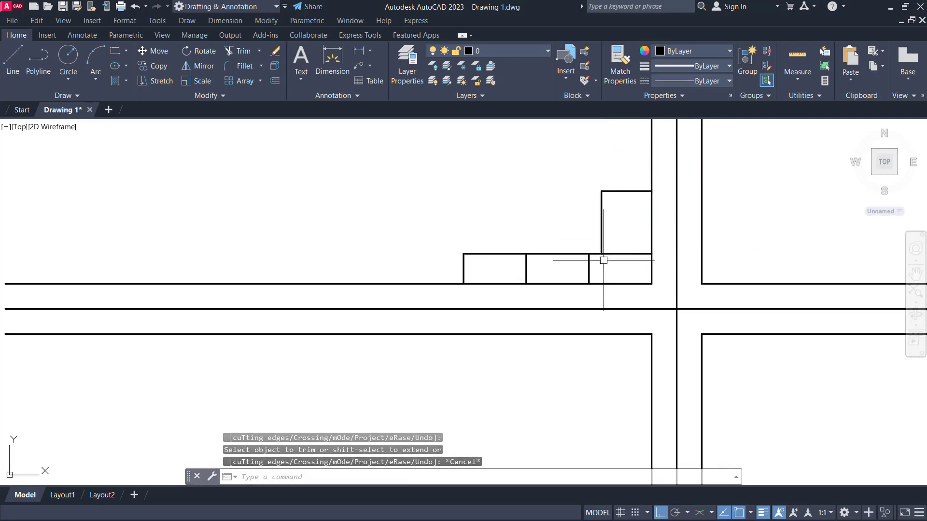
- Offset the base's left vertical edge 20 units inward to locate the foot of the slope in the front view
scroll(506, 213, "down", 5)
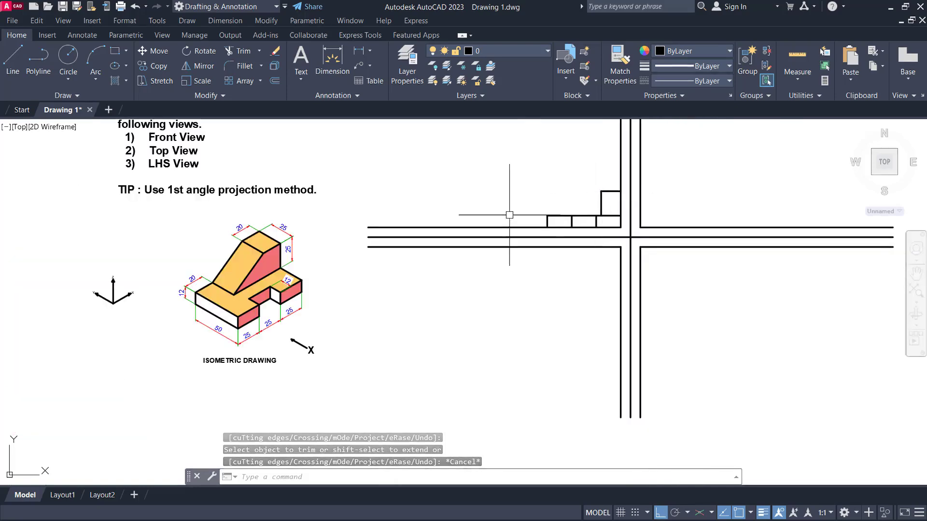
scroll(359, 243, "up", 6)
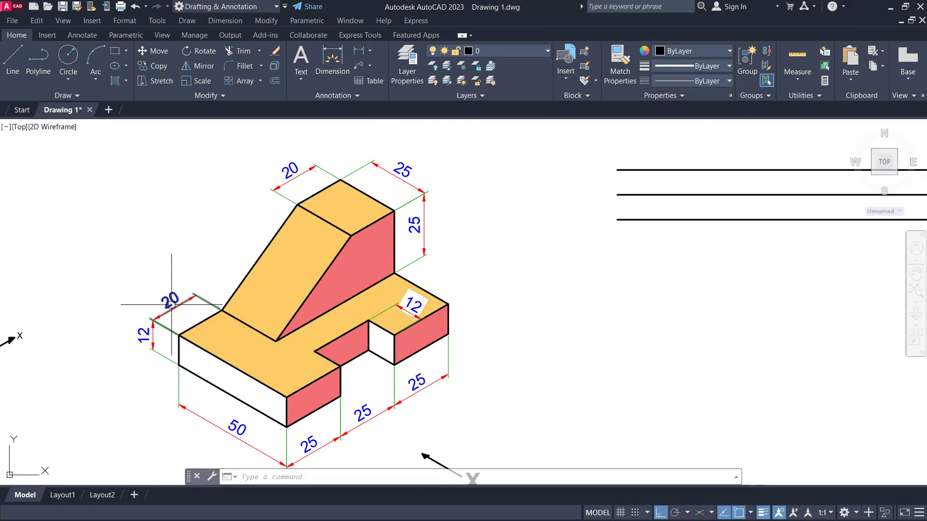
scroll(509, 352, "down", 4)
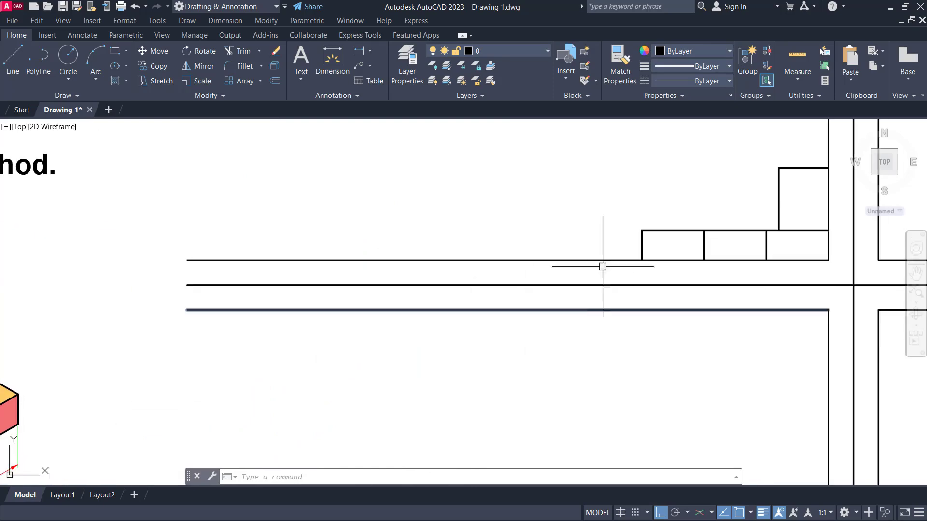
scroll(198, 280, "up", 5)
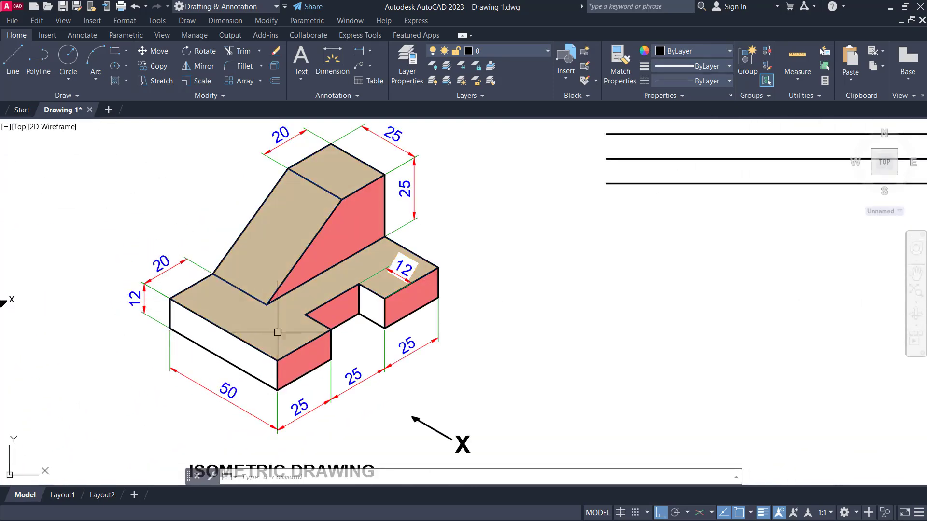
middle_click_drag(859, 140, 348, 291)
scroll(567, 270, "up", 2)
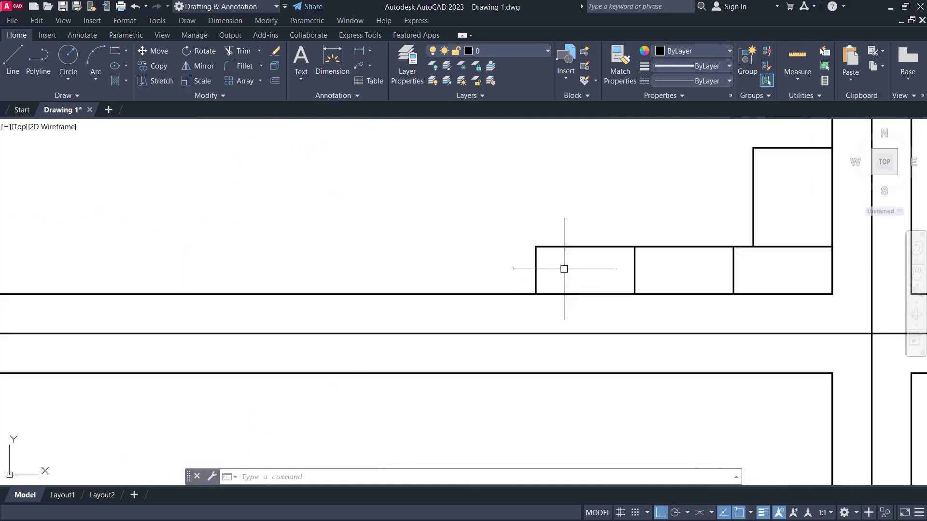
left_click(535, 260)
key("Escape")
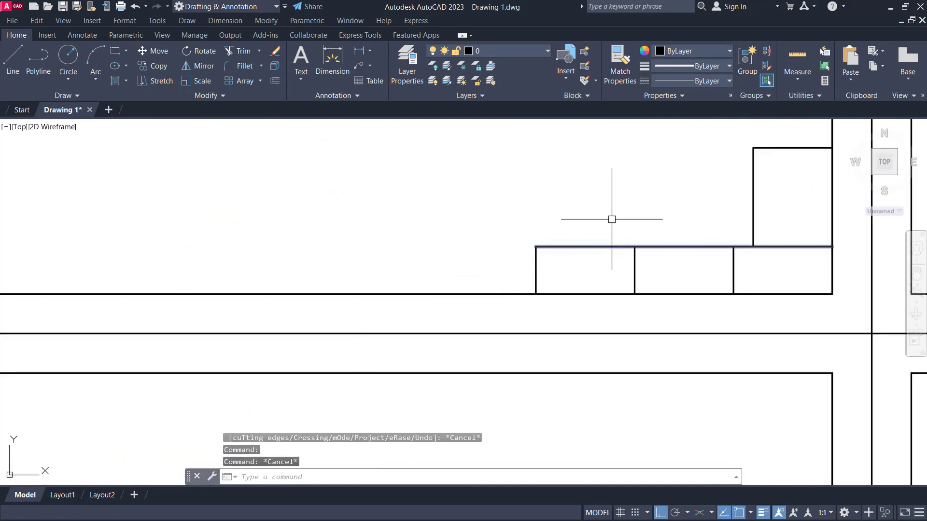
key("Return")
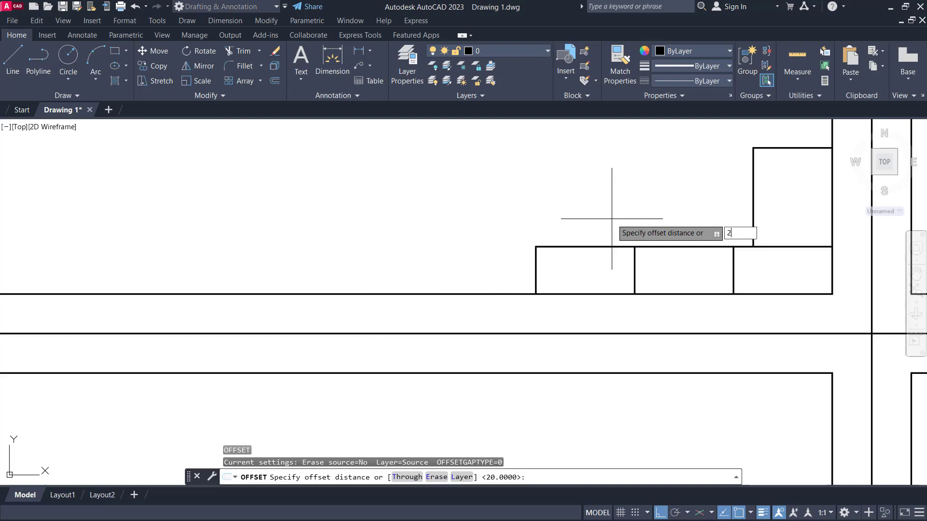
type("20")
key("Return")
left_click(536, 261)
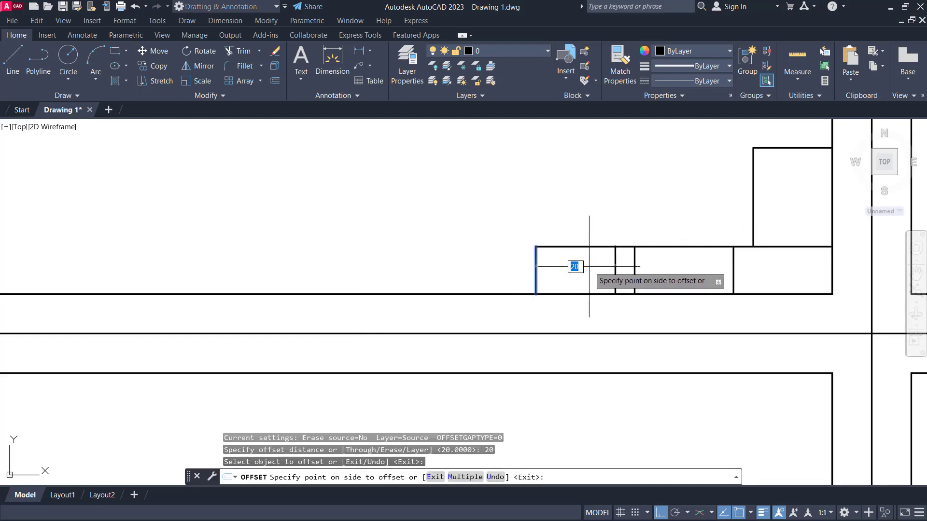
left_click(574, 268)
key("Escape")
- Draw the sloping line from the top end of the 20-unit offset line to the upper rectangle's top-left corner
type("l")
key("Return")
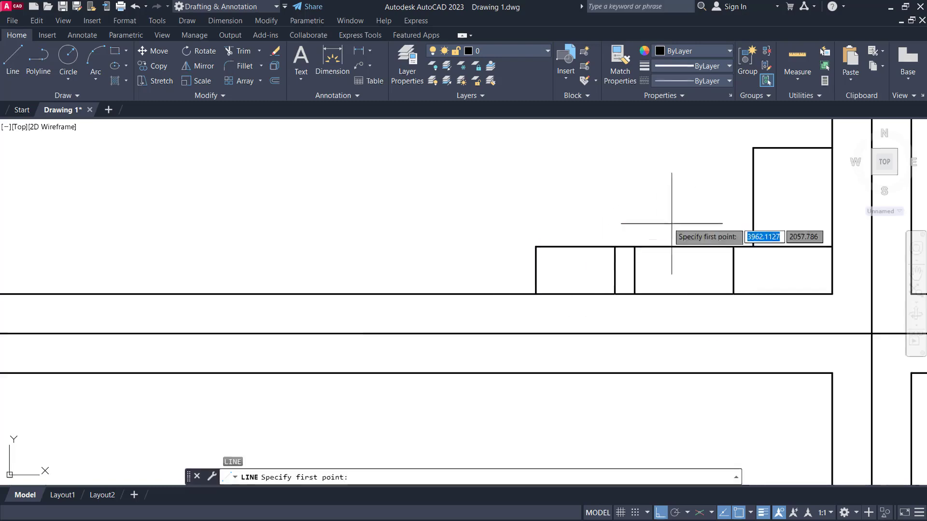
left_click(615, 246)
left_click(753, 148)
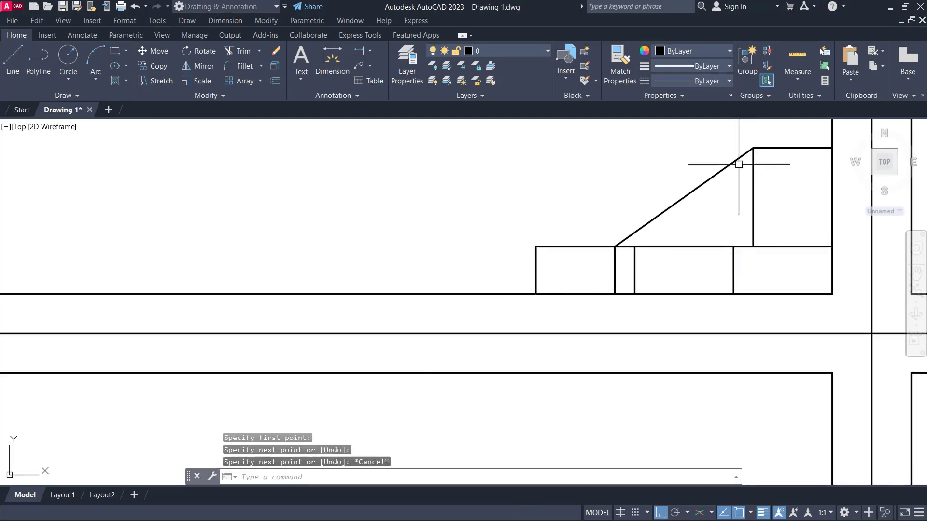
key("Escape")
- Erase the helper line under the slope's foot and the vertical line below the slope's upper end
left_click(616, 261)
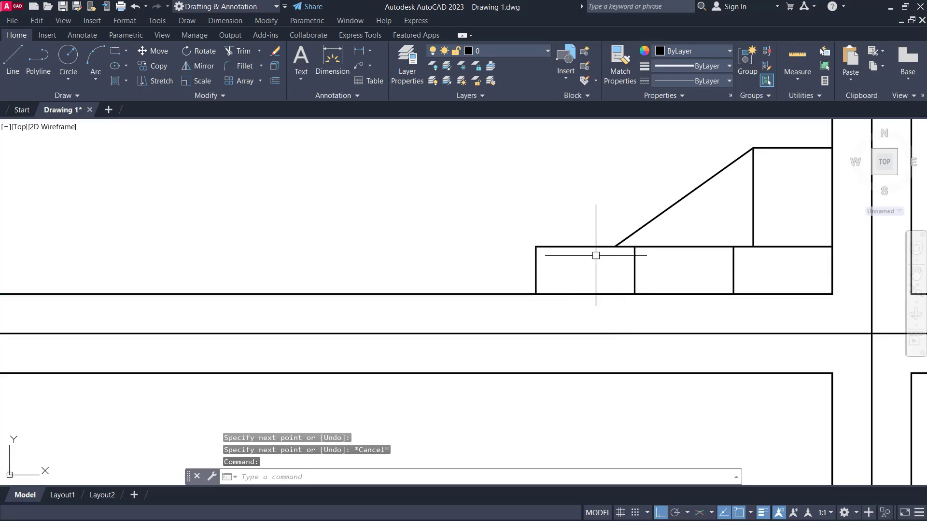
key("Delete")
middle_click_drag(600, 248, 581, 262)
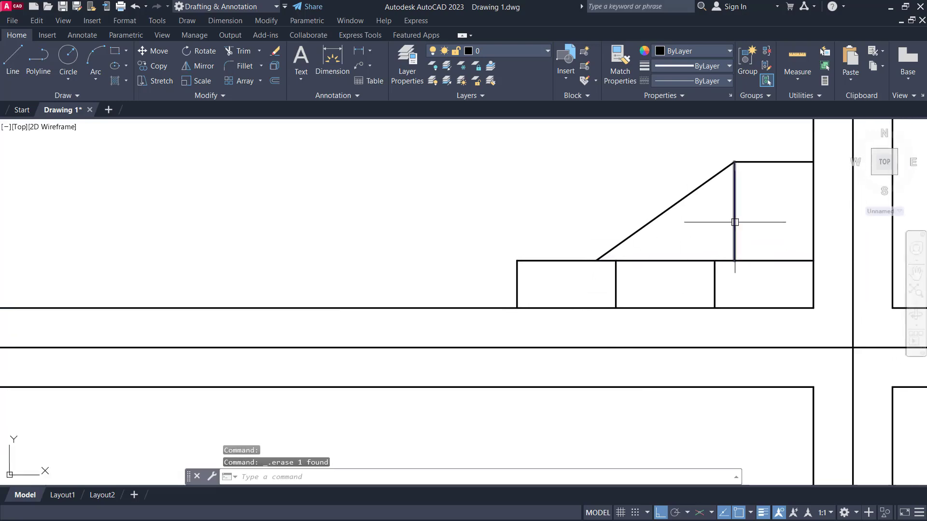
left_click(735, 222)
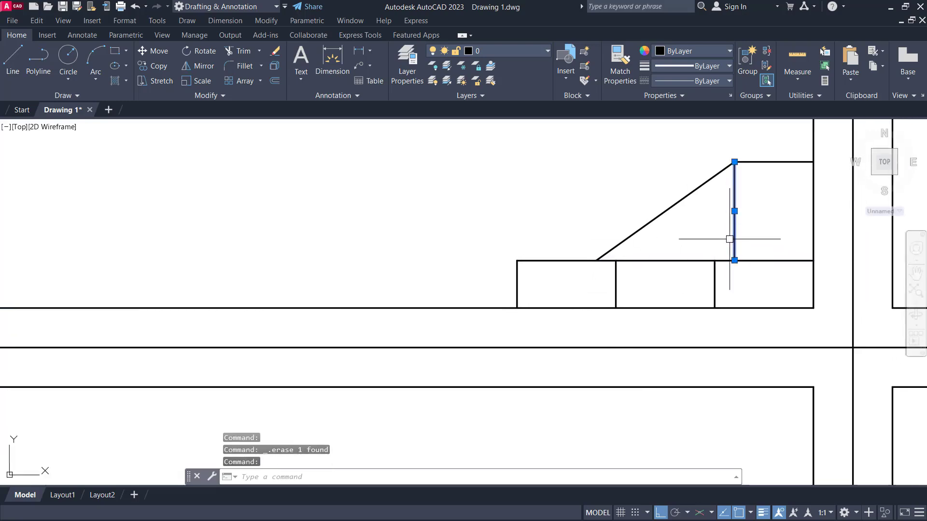
key("Delete")
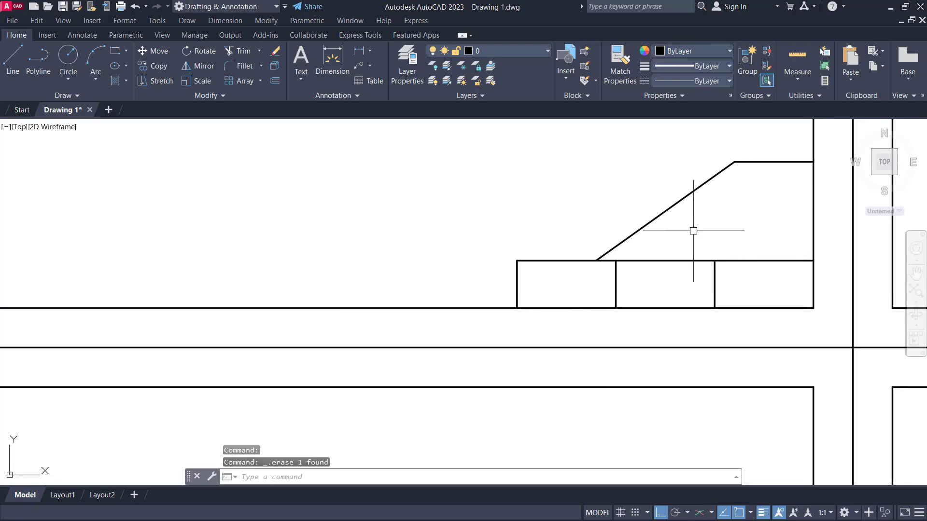
- Trim the reference lines extending above the front view's top-right corner and left of its base
scroll(693, 230, "down", 5)
scroll(484, 269, "up", 6)
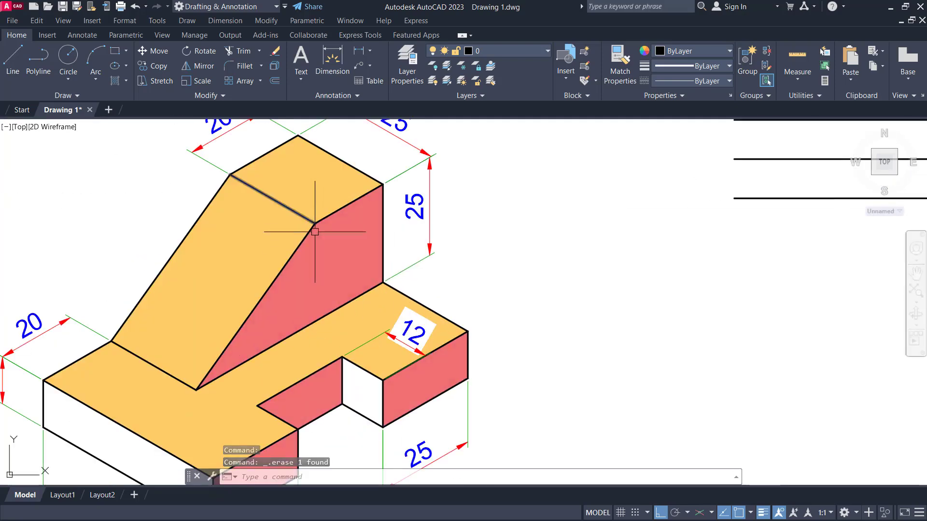
scroll(309, 304, "down", 3)
scroll(745, 224, "up", 6)
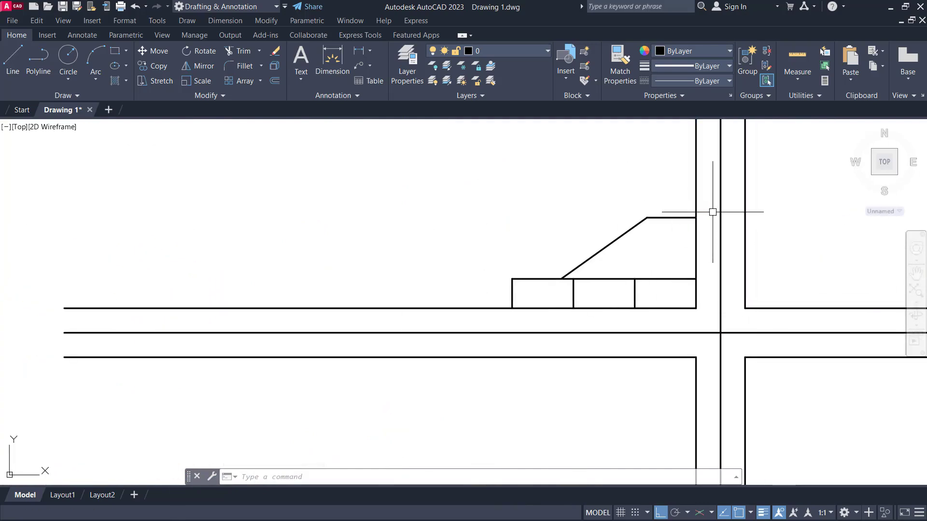
key("Return")
left_click(696, 190)
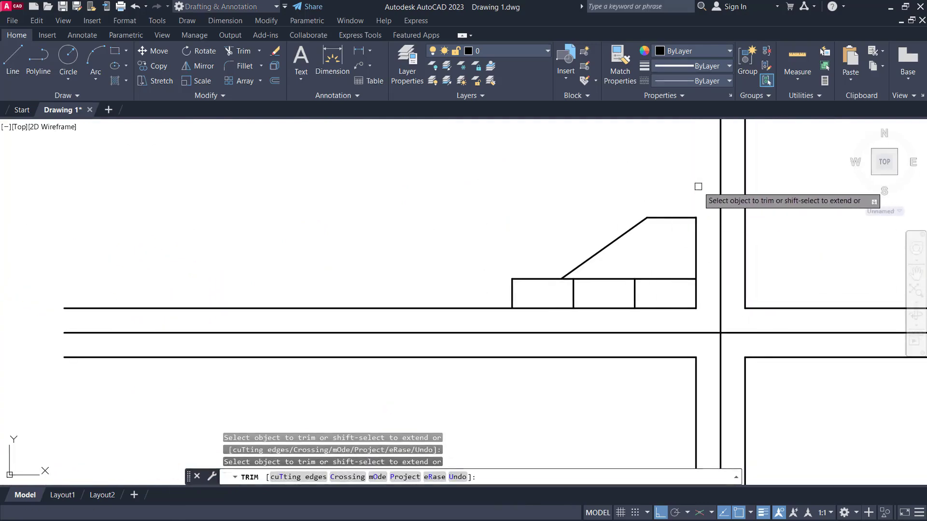
left_click(459, 308)
key("Escape")
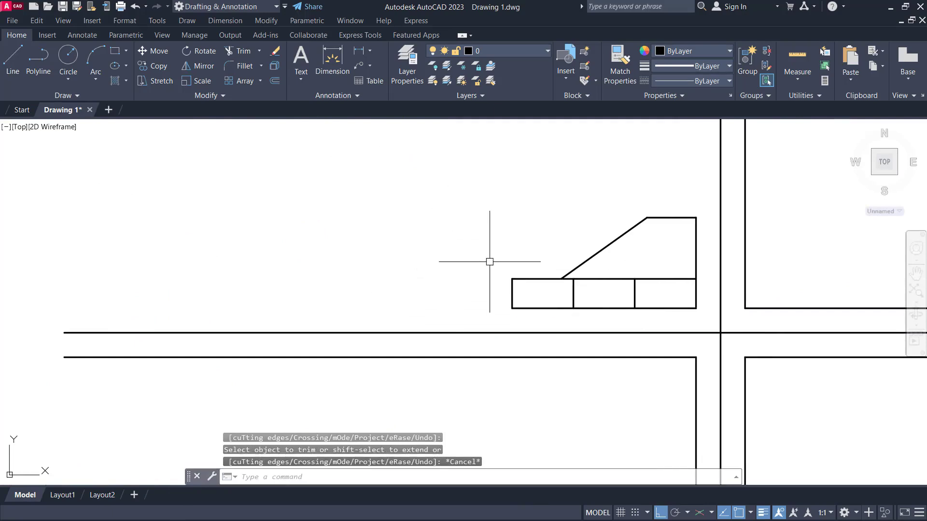
- Examine the front view beside the isometric drawing and check the space for the adjoining views
scroll(502, 242, "down", 2)
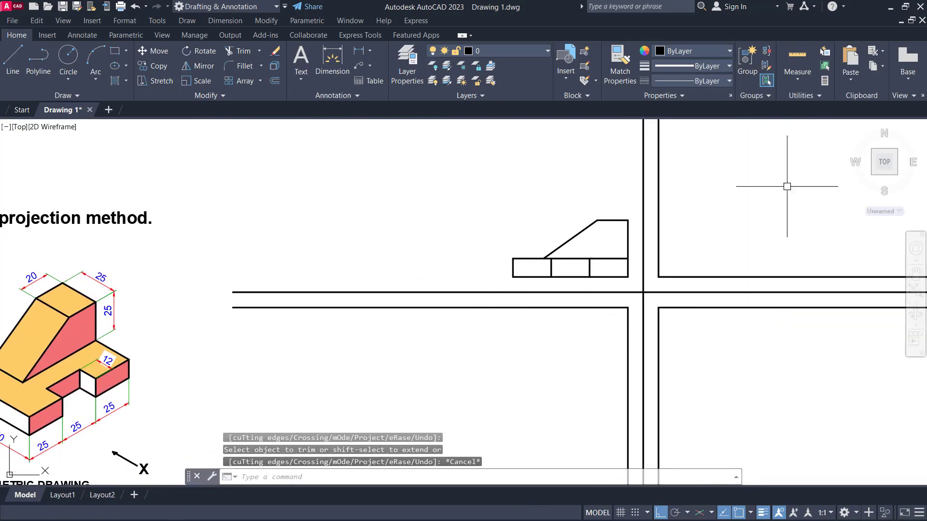
scroll(586, 290, "up", 2)
scroll(637, 280, "down", 1)
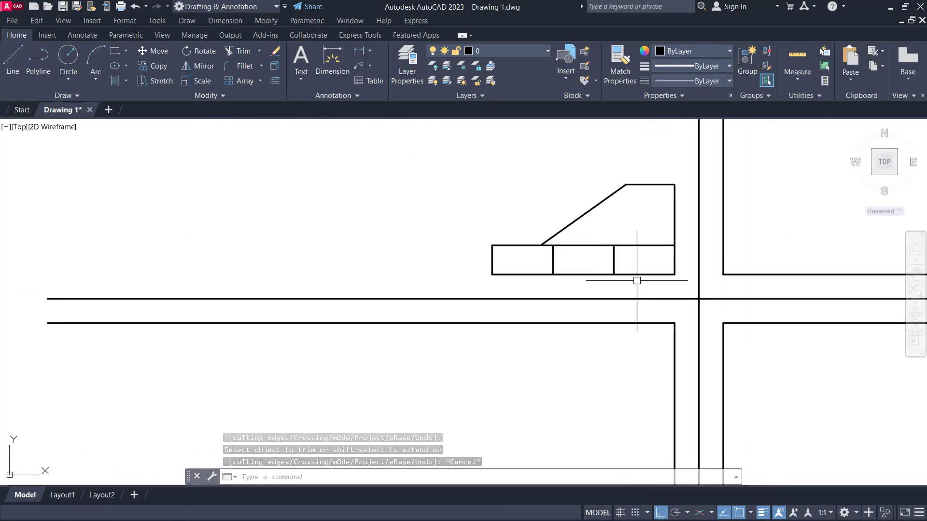
scroll(610, 241, "down", 2)
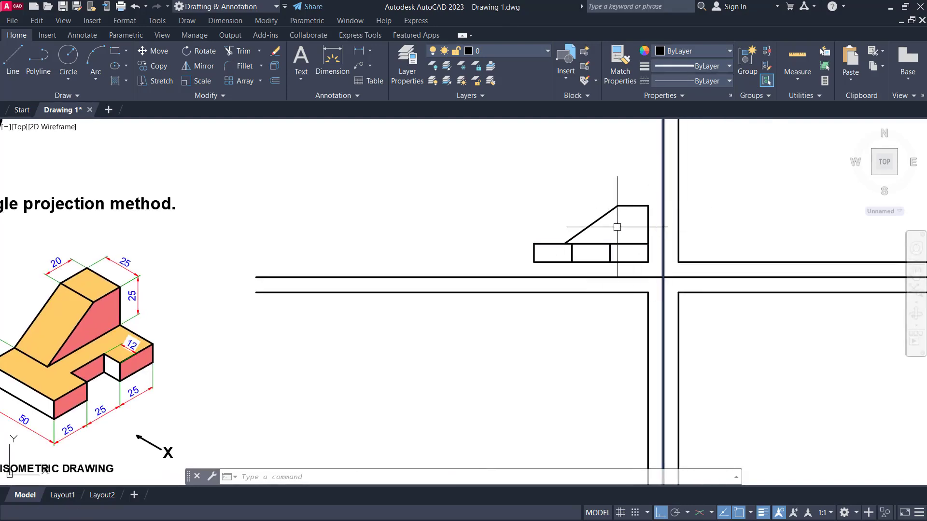
scroll(617, 227, "up", 2)
scroll(594, 251, "down", 2)
middle_click_drag(595, 262, 591, 259)
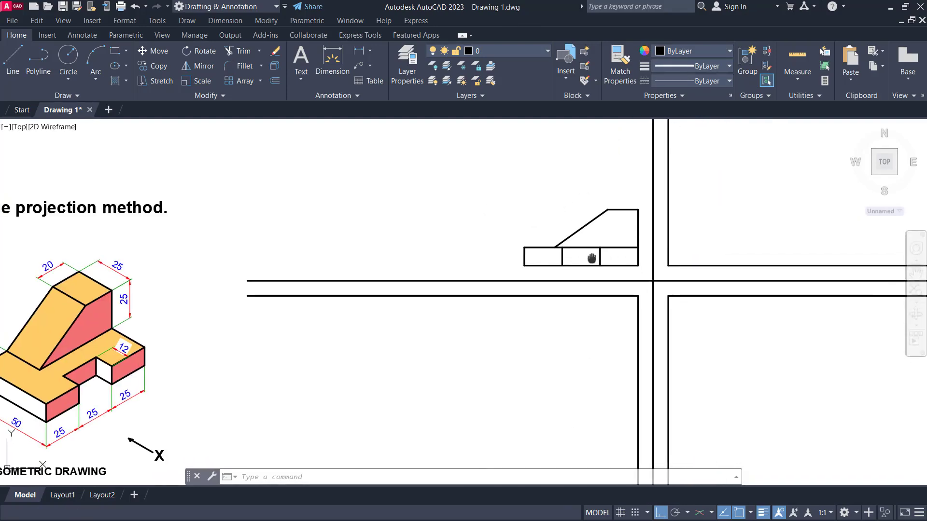
middle_click_drag(600, 320, 601, 312)
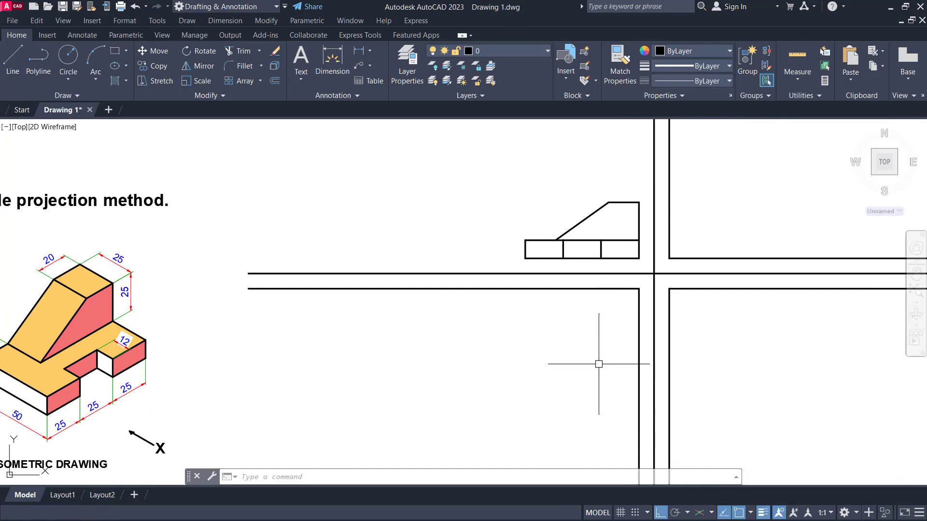
scroll(591, 245, "up", 2)
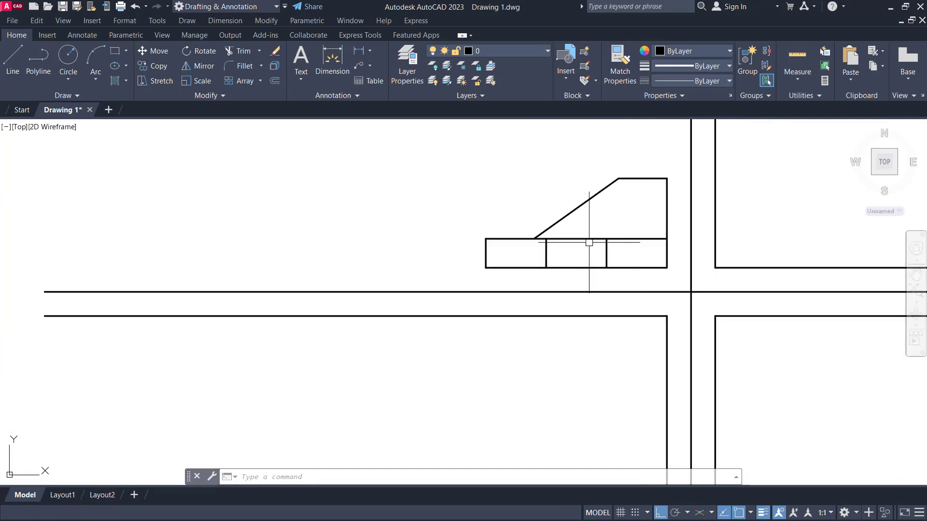
scroll(561, 368, "down", 2)
middle_click_drag(561, 367, 557, 336)
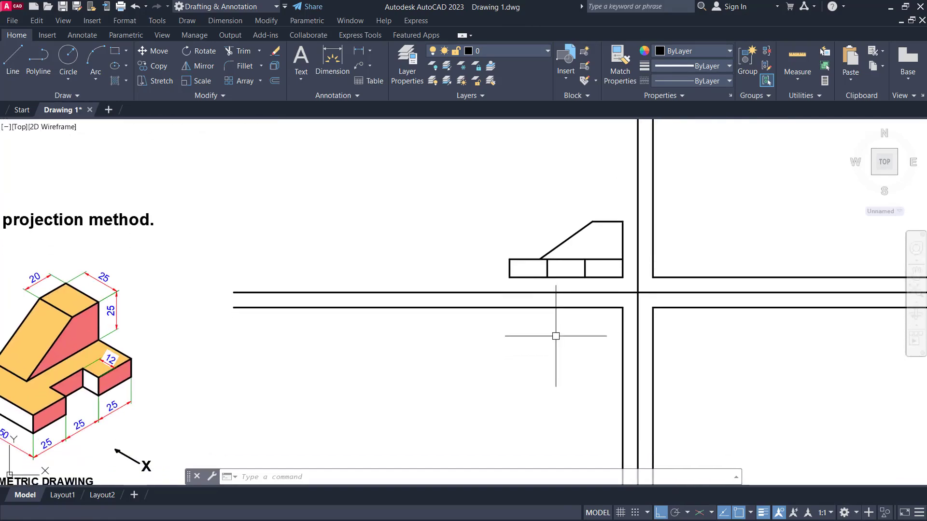
scroll(561, 304, "up", 2)
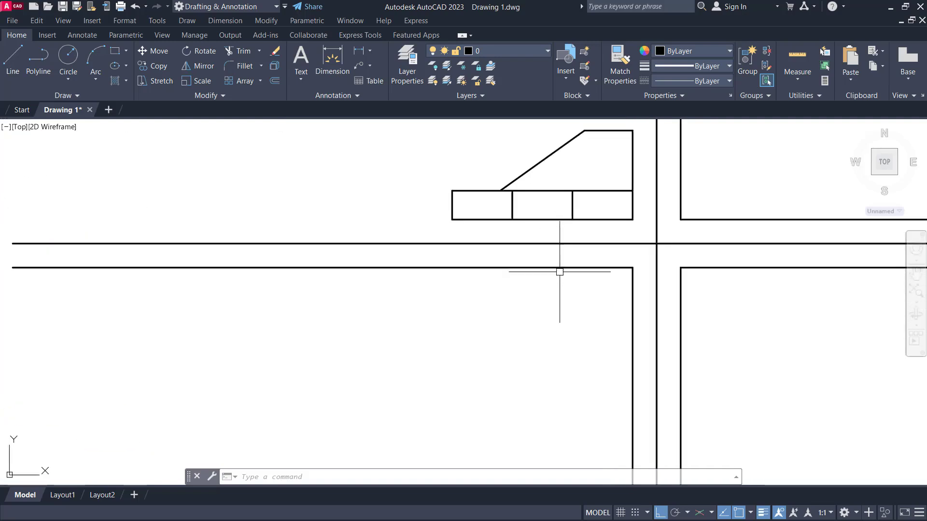
middle_click_drag(558, 269, 557, 311)
scroll(559, 311, "down", 2)
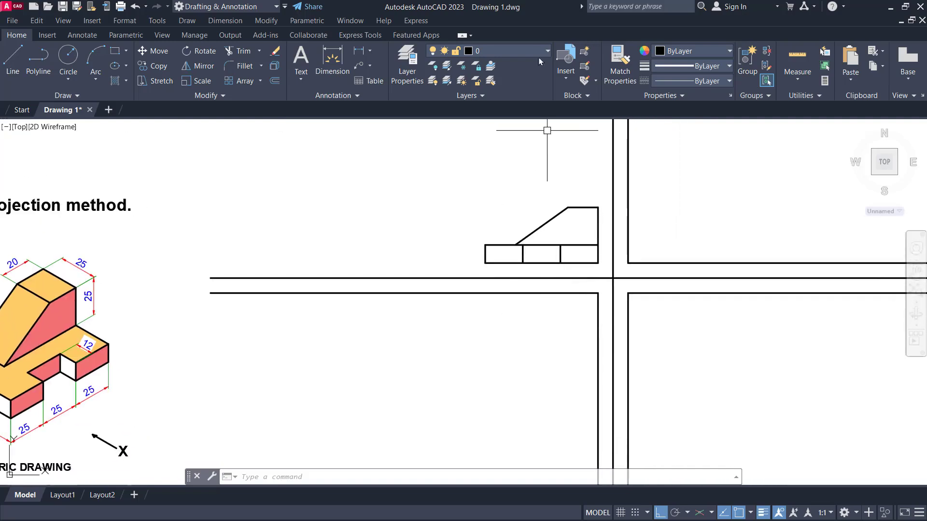
- Make Projections the current layer and draw a vertical ray downward from the front view's bottom-left corner
left_click(532, 51)
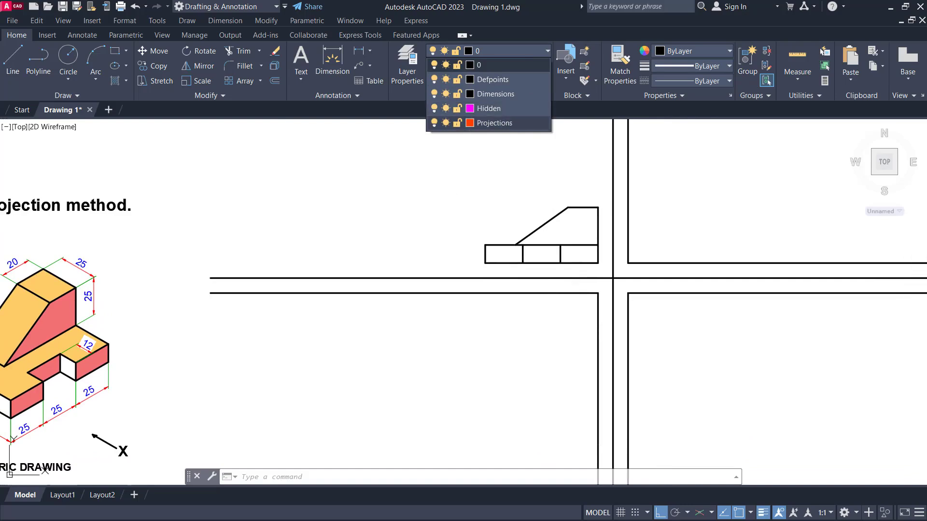
left_click(505, 127)
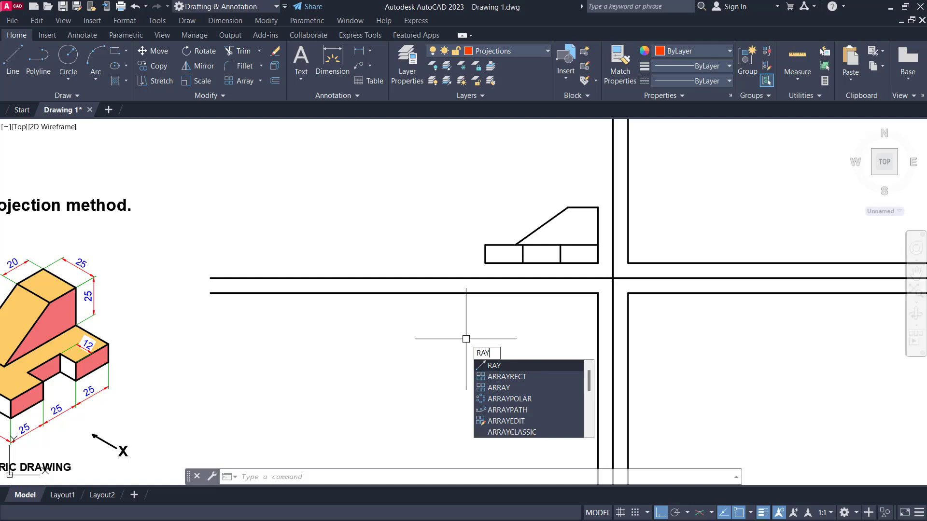
key("Return")
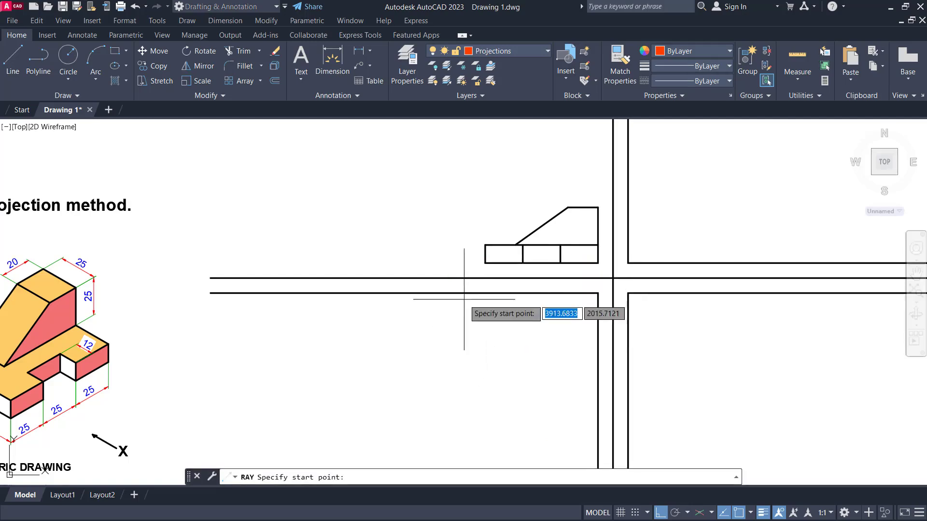
middle_click_drag(464, 298, 469, 252)
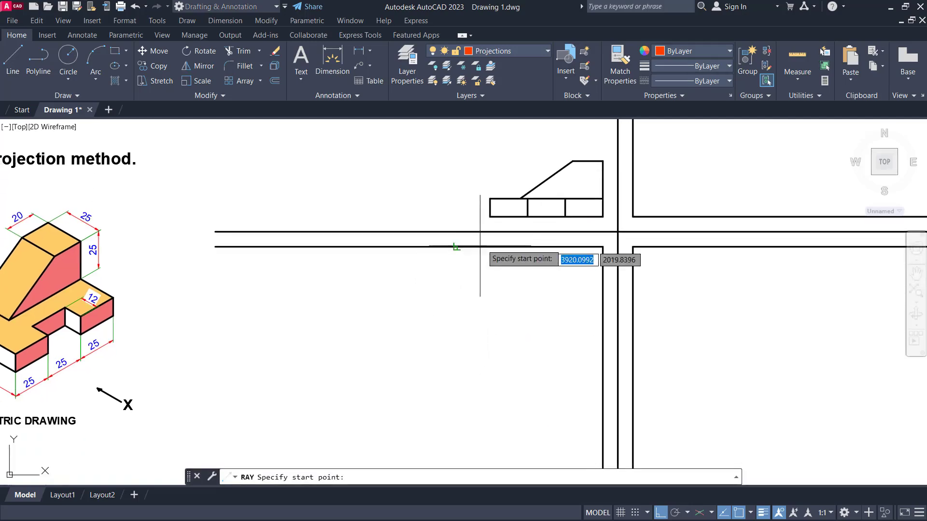
left_click(490, 217)
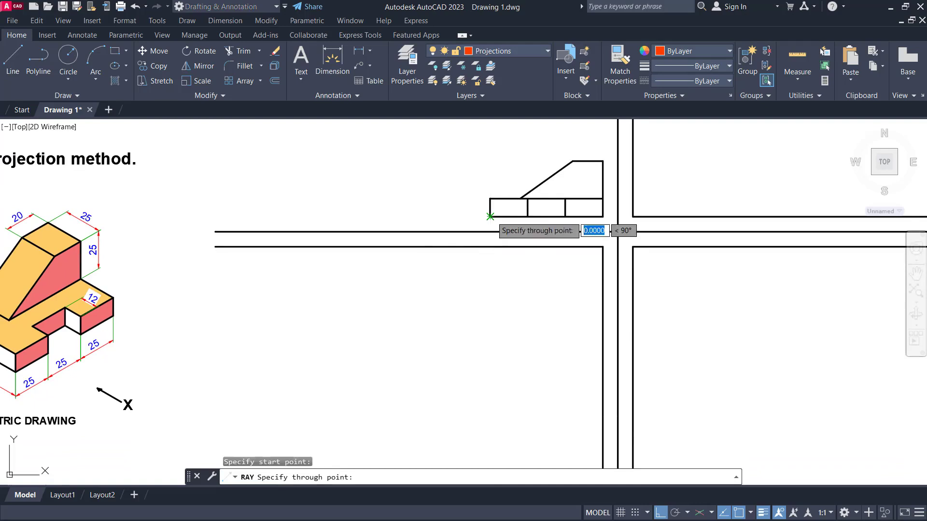
left_click(478, 311)
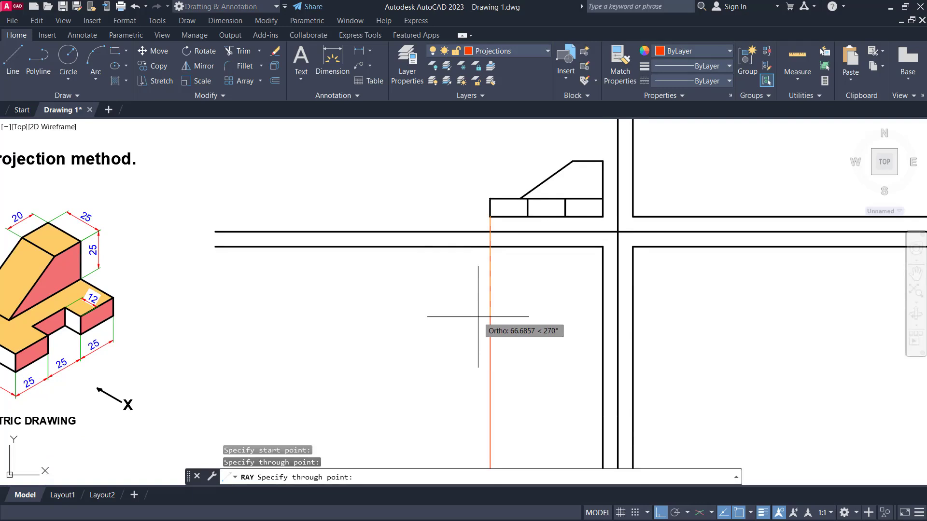
key("Escape")
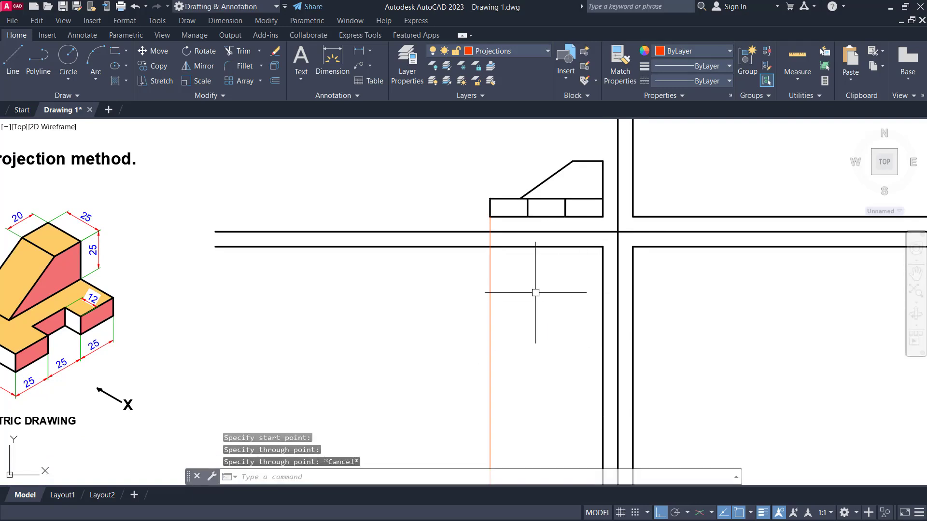
- Draw vertical rays downward from the lower ends of the front view's two inner dividing lines
key("Return")
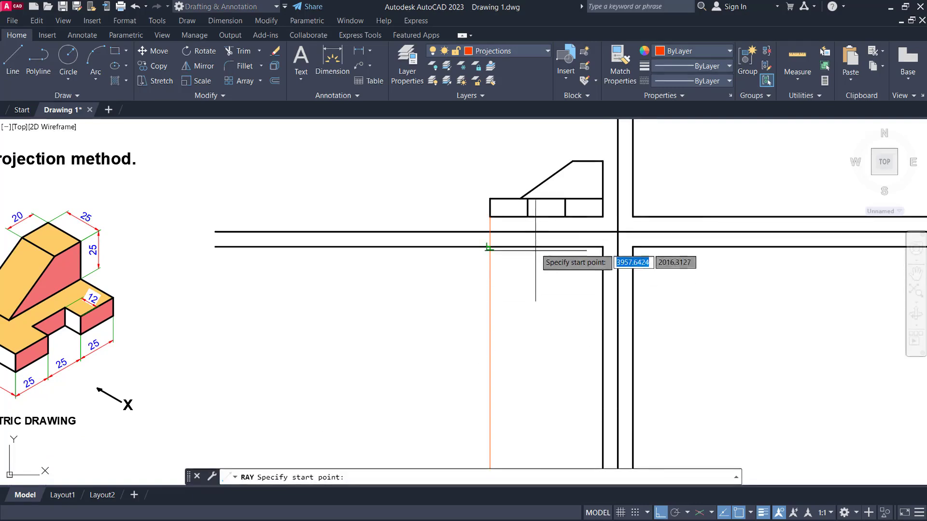
left_click(528, 216)
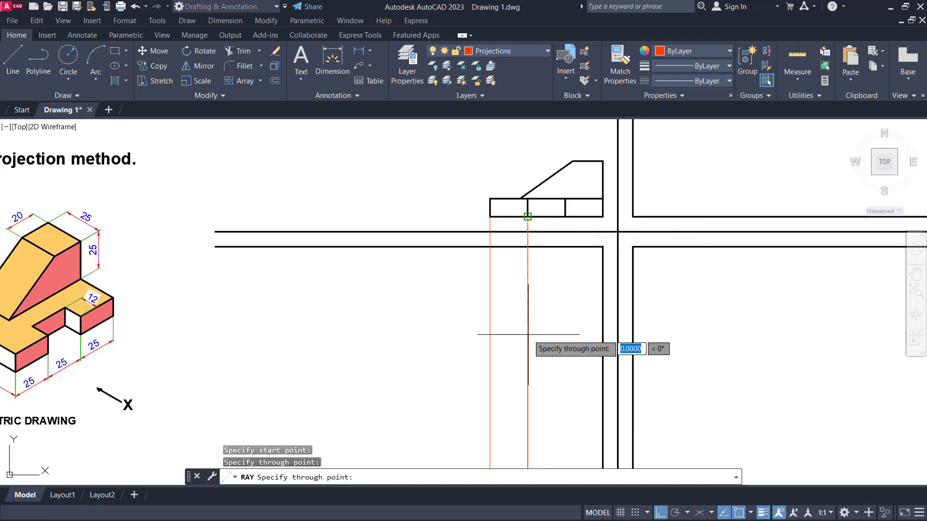
left_click(527, 334)
key("Return")
key("Return")
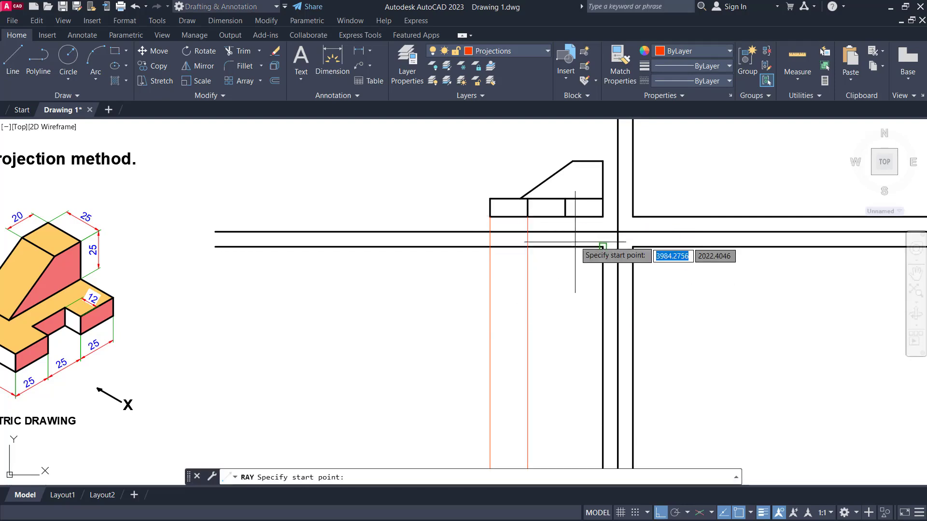
left_click(565, 216)
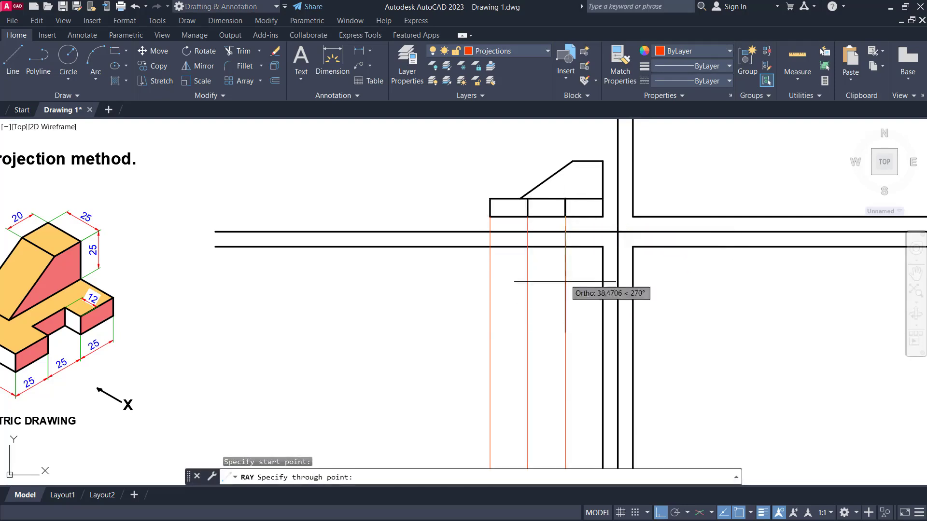
left_click(565, 331)
key("Escape")
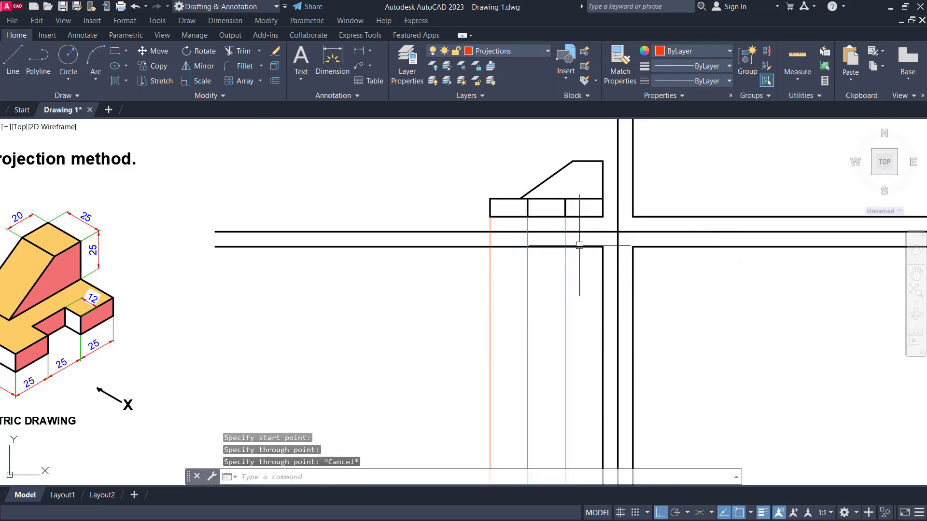
- Examine the front view's remaining edges and compare them with the slope and notch in the isometric drawing
scroll(579, 167, "up", 2)
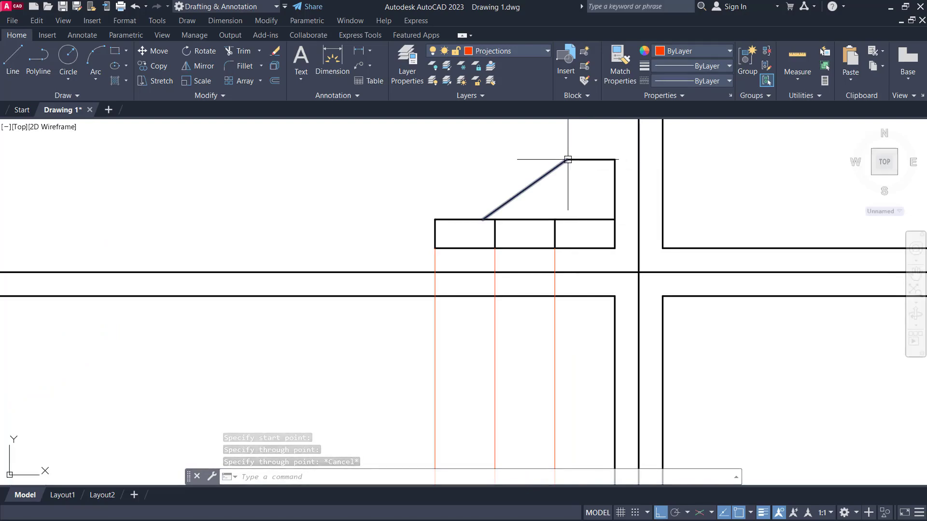
right_click(568, 164)
key("Escape")
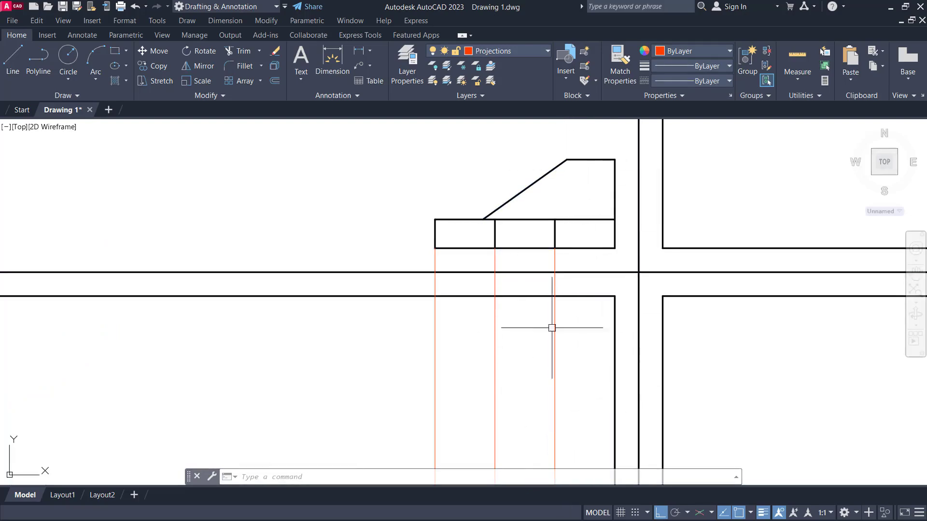
middle_click_drag(598, 344, 586, 306)
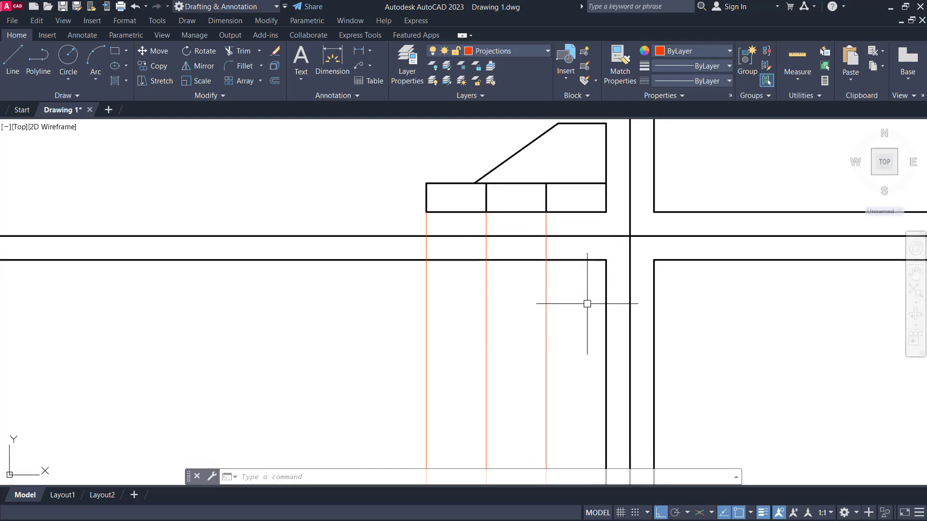
middle_click_drag(544, 201, 542, 249)
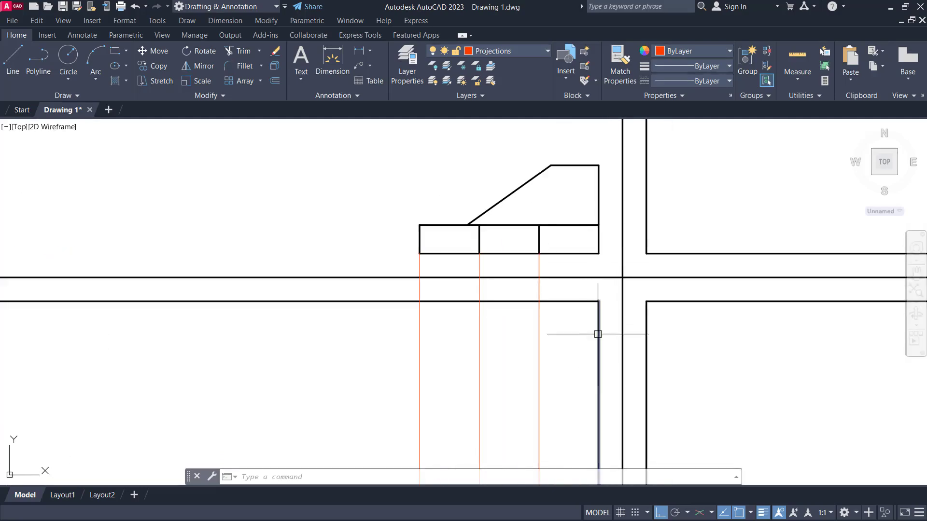
key("Escape")
key("Escape")
mouse_move(573, 338)
middle_mouse_down()
mouse_move(574, 322)
mouse_move(571, 337)
mouse_move(552, 317)
middle_mouse_up()
scroll(568, 321, "down", 2)
scroll(524, 325, "down", 2)
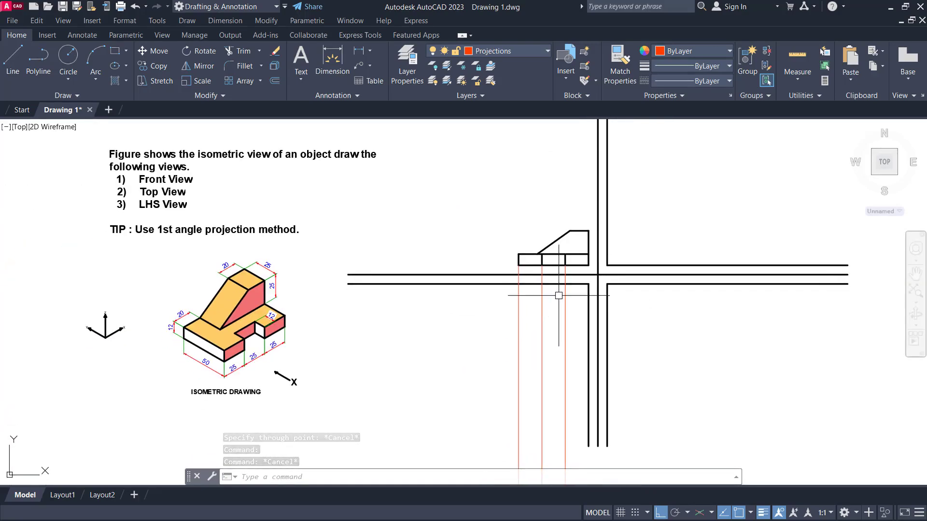
middle_click_drag(498, 312, 523, 296)
scroll(320, 279, "up", 5)
scroll(321, 278, "down", 3)
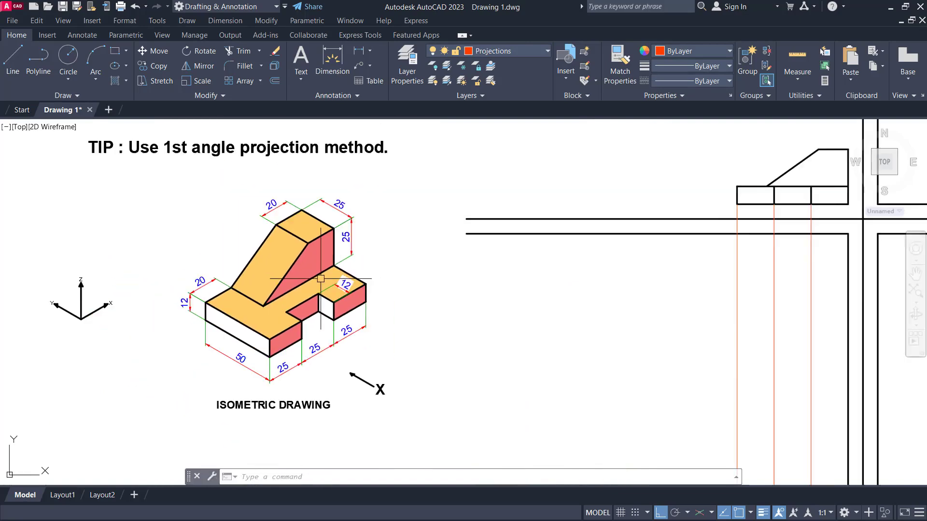
middle_click_drag(320, 279, 324, 287)
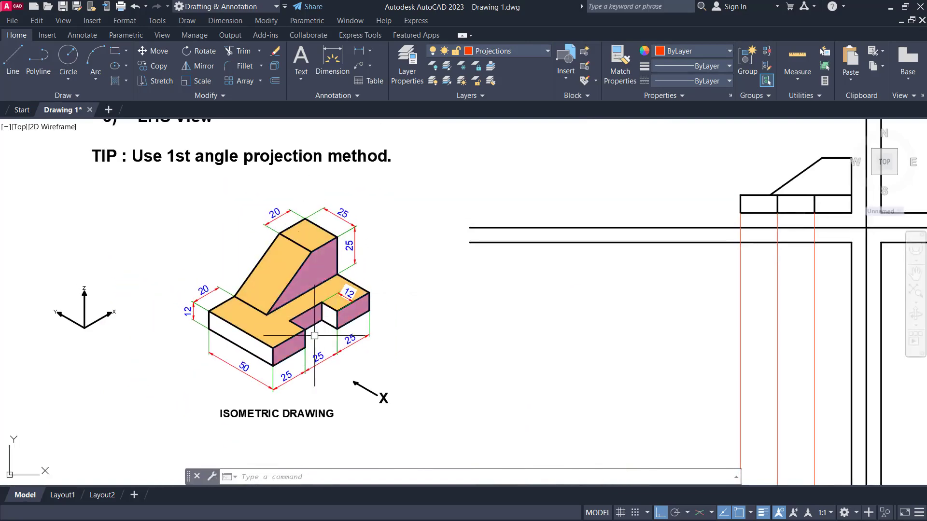
scroll(315, 335, "up", 2)
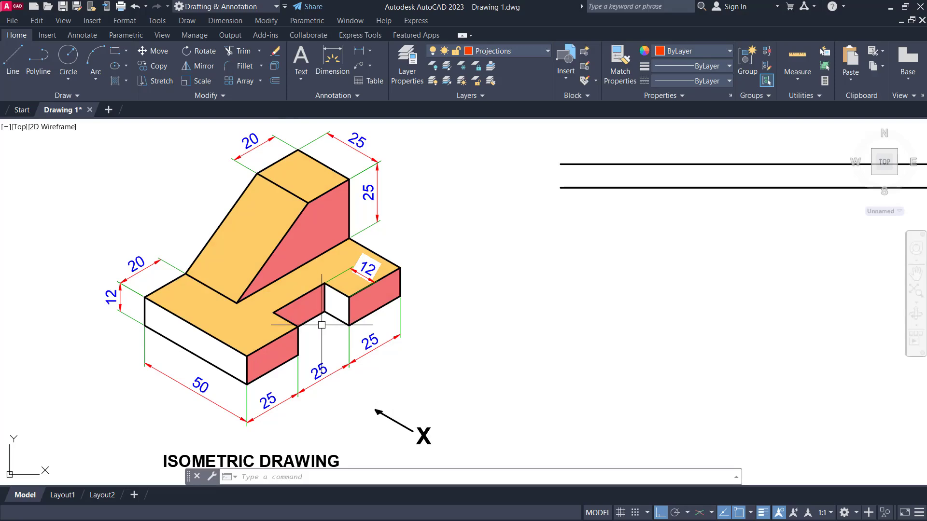
- Inspect the separate reference model from above and from the front by orbiting around it
scroll(418, 294, "down", 8)
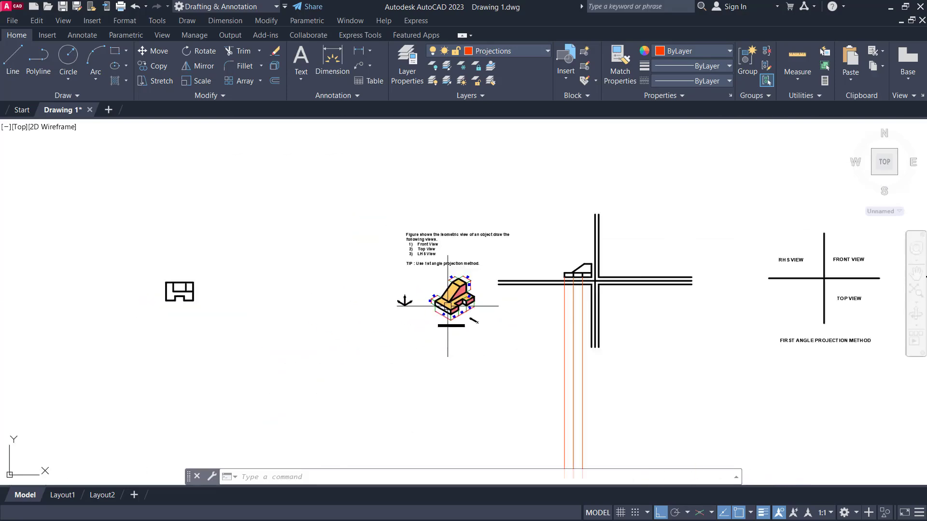
middle_click_drag(346, 308, 491, 279)
scroll(350, 259, "up", 2)
scroll(298, 257, "up", 5)
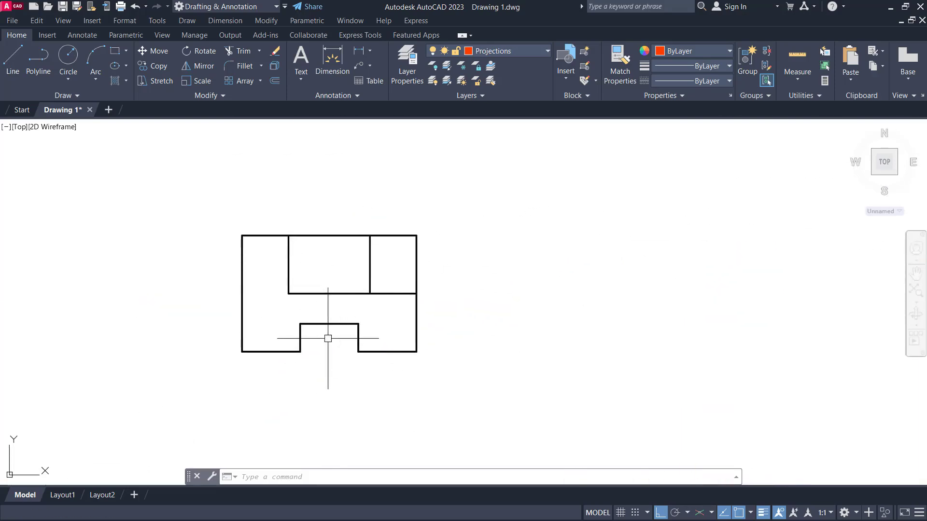
middle_click_drag(333, 270, 333, 198, "shift")
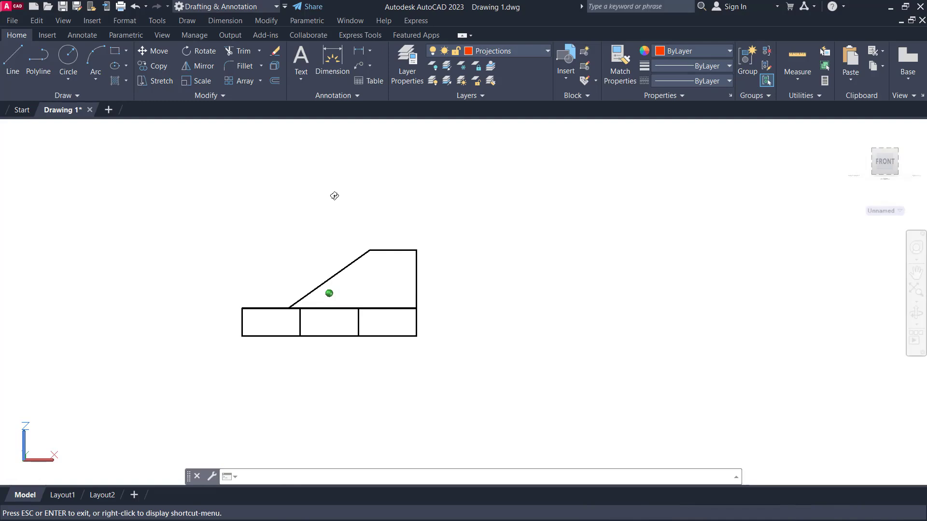
middle_click_drag(334, 195, 332, 348, "shift")
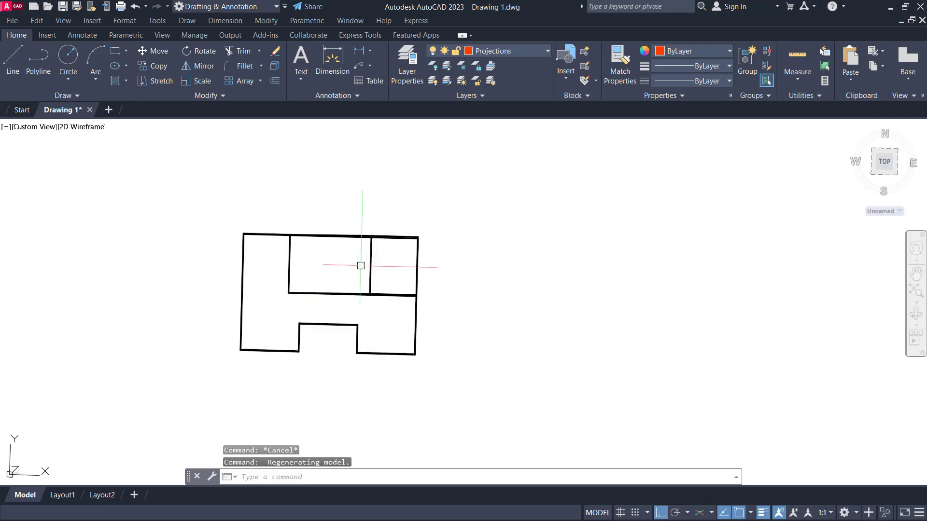
- Restore the Top view and return to the front view with its projection rays
scroll(348, 265, "down", 5)
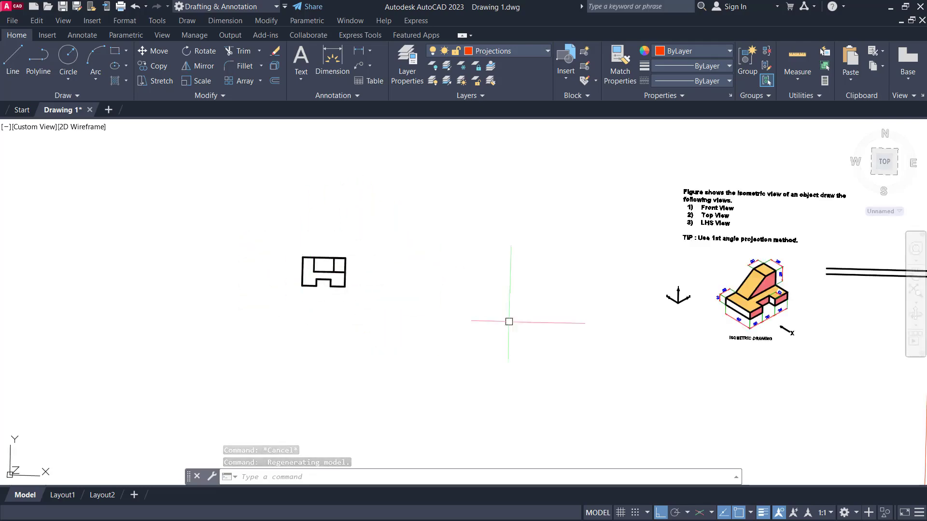
middle_click_drag(509, 321, 238, 275)
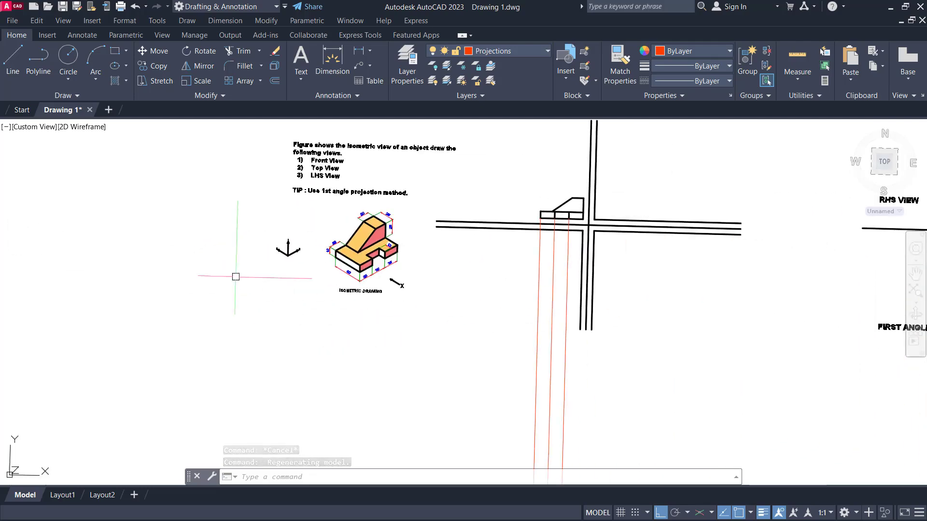
left_click(44, 127)
left_click(68, 156)
scroll(251, 319, "up", 5)
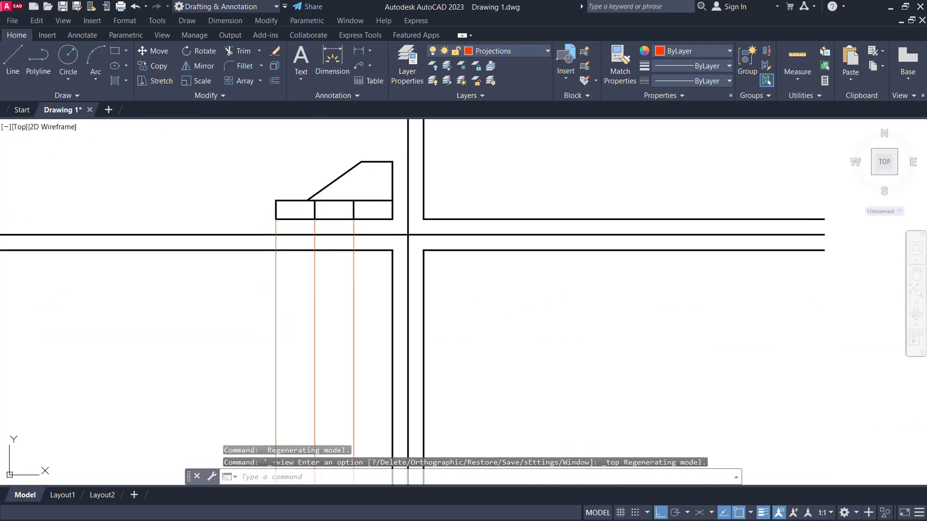
middle_click_drag(323, 336, 386, 332)
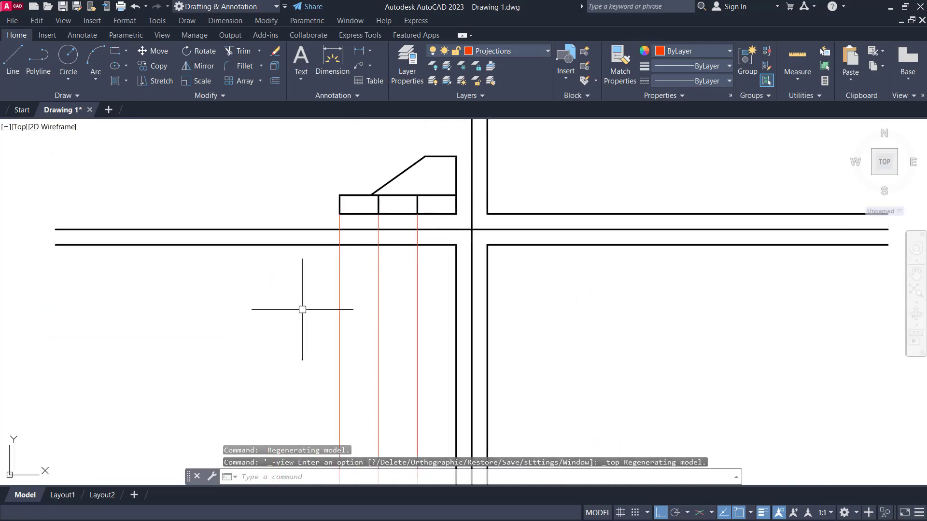
- Examine the reference model's outline from above and check its depth in the isometric drawing
scroll(302, 309, "down", 5)
middle_click_drag(159, 255, 306, 254)
scroll(238, 228, "up", 6)
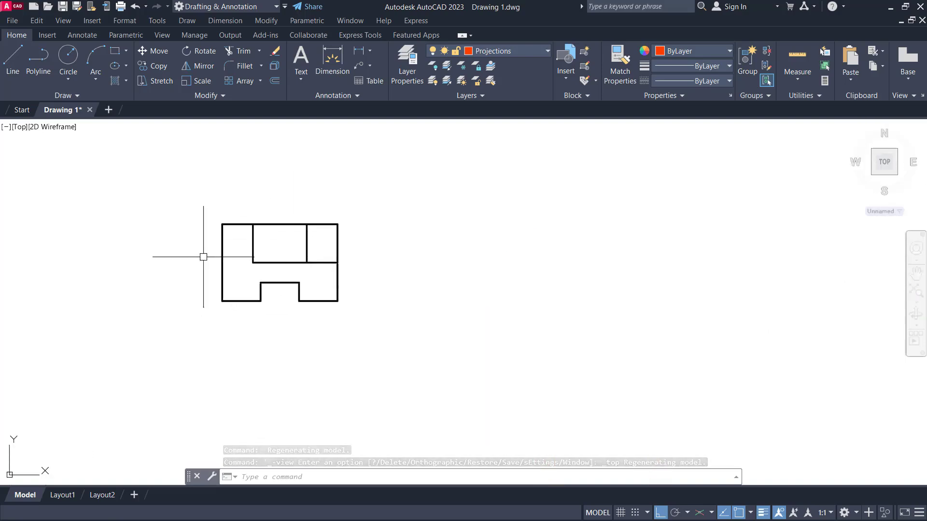
scroll(203, 257, "up", 2)
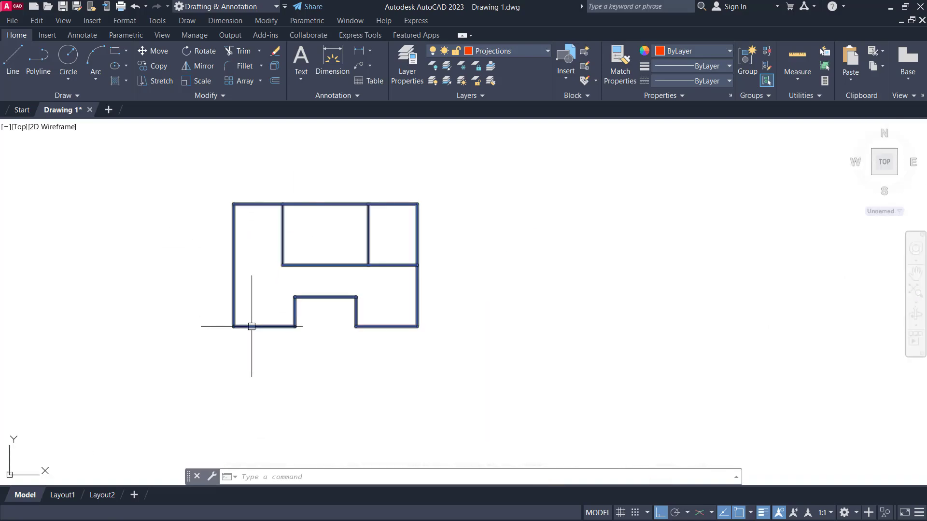
scroll(232, 325, "down", 5)
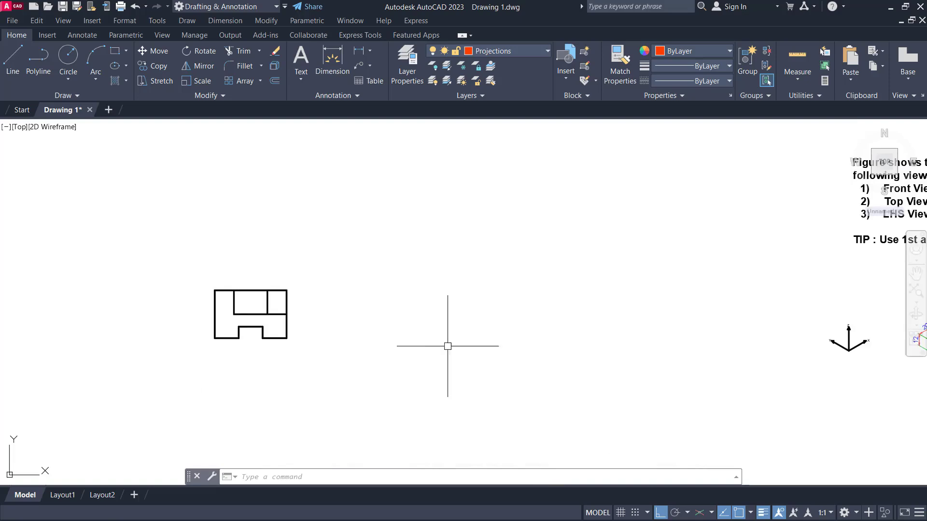
middle_click_drag(447, 345, 377, 238)
scroll(377, 237, "up", 4)
scroll(466, 223, "up", 2)
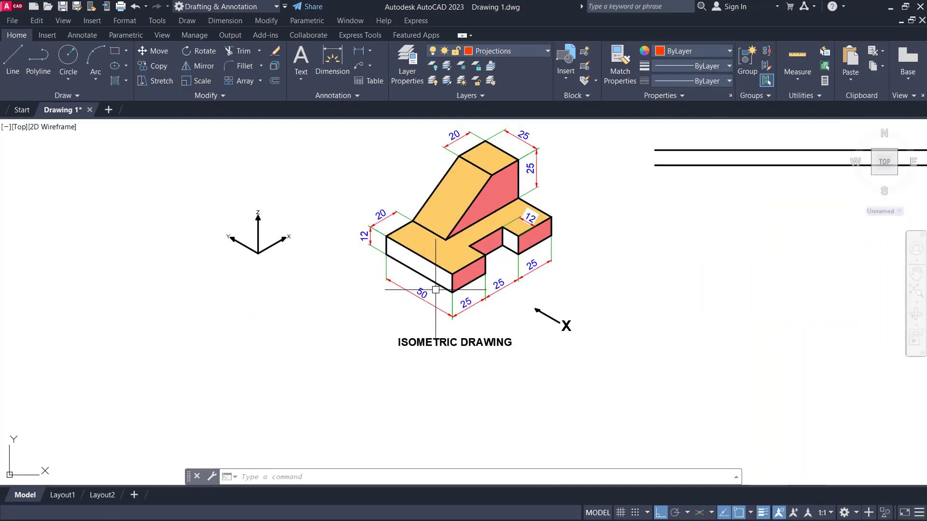
- Offset the top view's upper boundary line 50 downward to mark the part's full depth
scroll(436, 290, "down", 4)
scroll(621, 253, "up", 4)
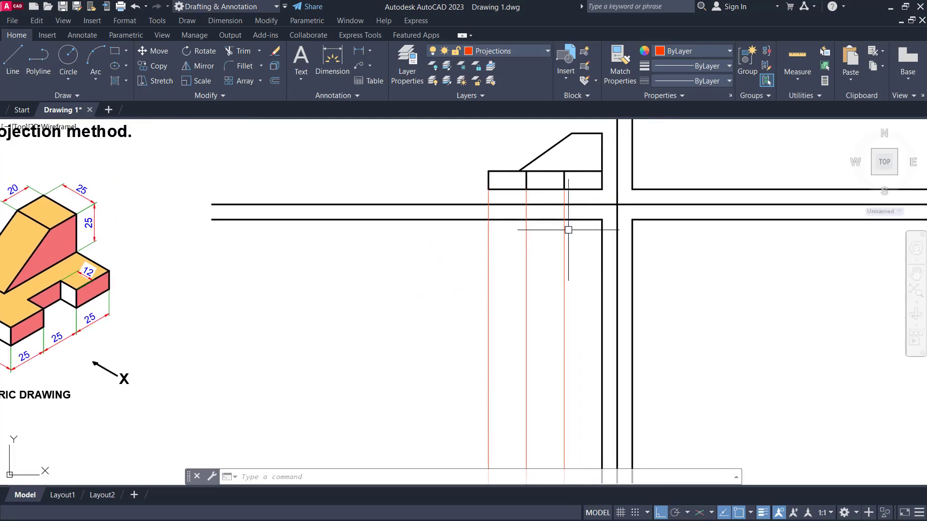
key("Return")
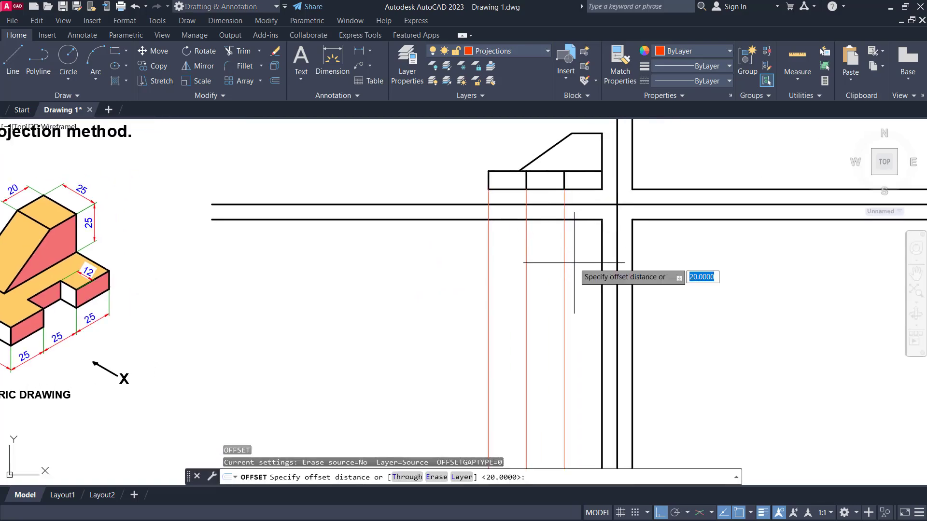
type("50")
key("Return")
left_click(540, 219)
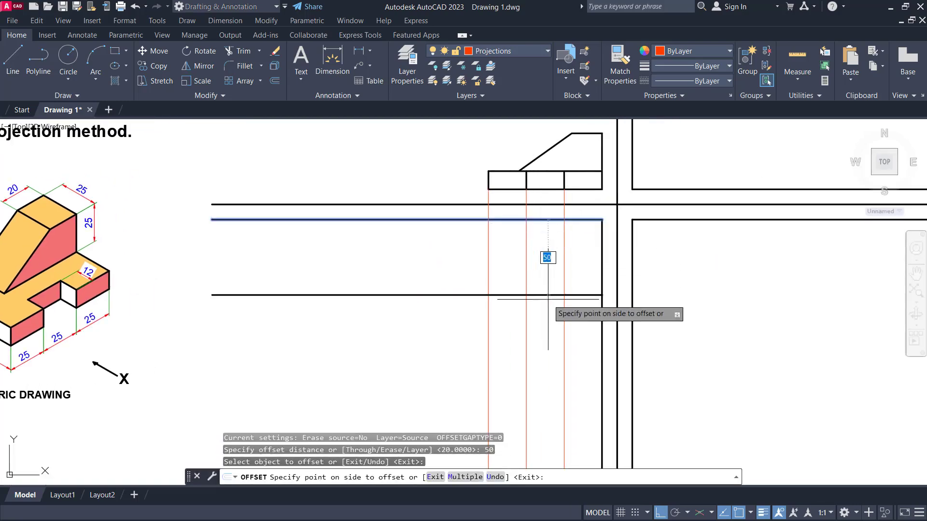
left_click(548, 333)
key("Escape")
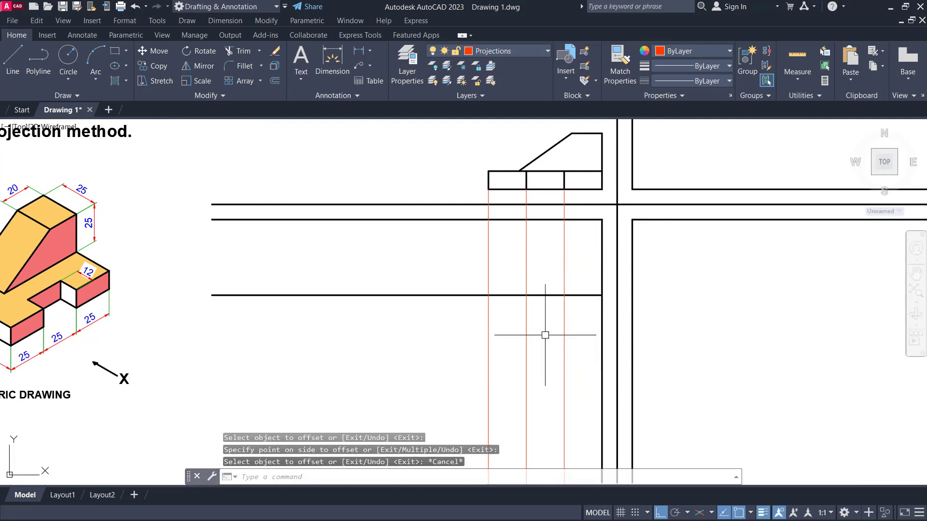
right_click(548, 303)
left_click(562, 324)
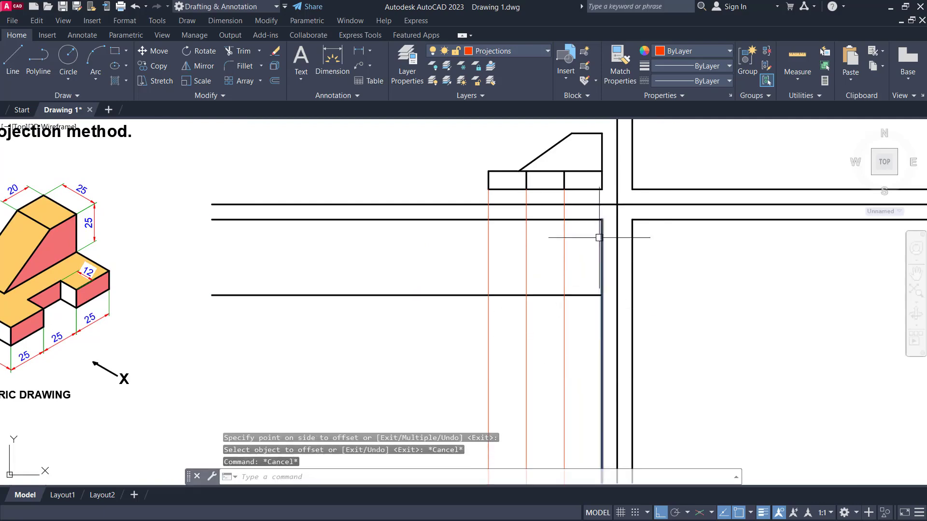
- Examine the notch in the reference model's top outline and check its depth in the isometric drawing
scroll(575, 338, "down", 6)
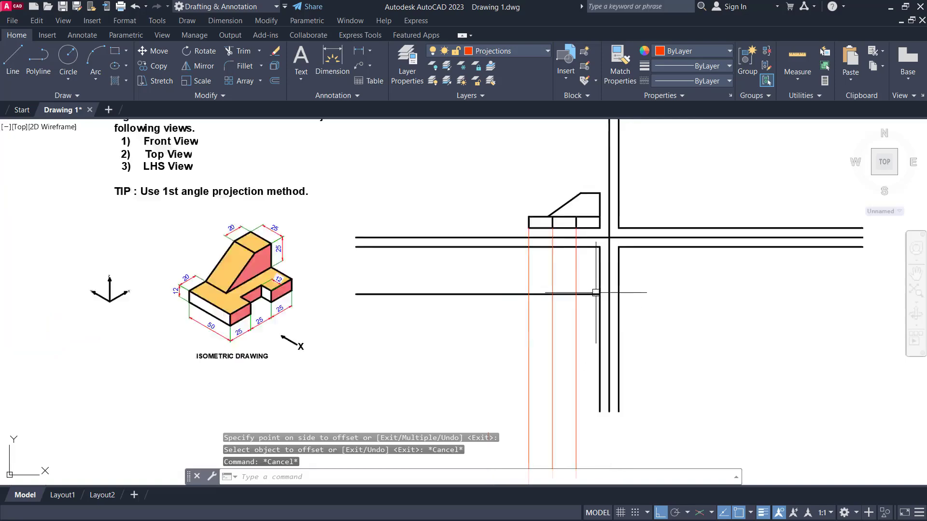
scroll(363, 276, "up", 10)
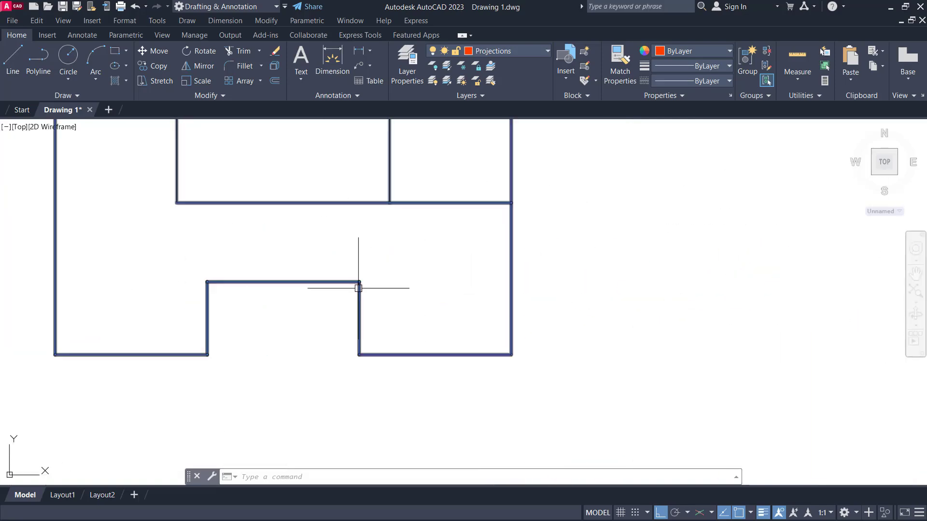
scroll(367, 284, "down", 5)
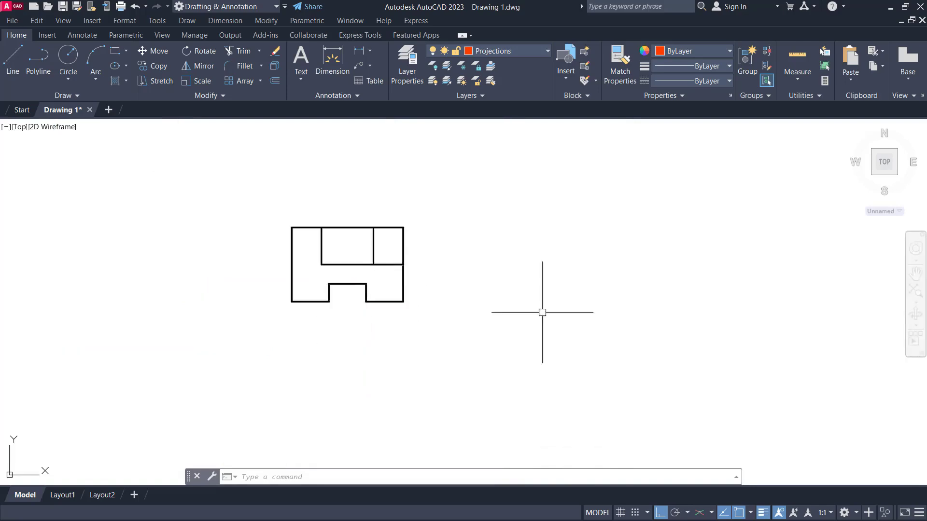
middle_click_drag(542, 312, 349, 307)
scroll(350, 307, "up", 4)
scroll(428, 293, "up", 2)
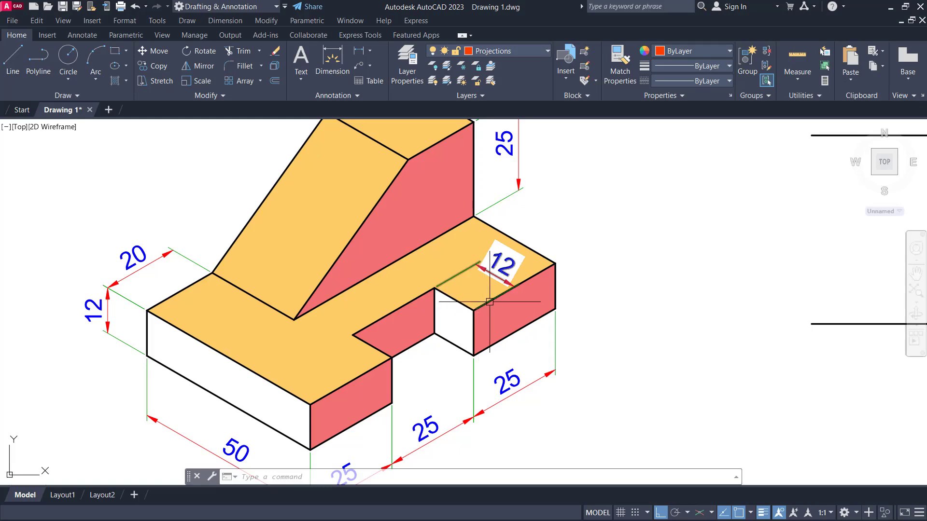
scroll(446, 286, "down", 5)
scroll(625, 338, "up", 5)
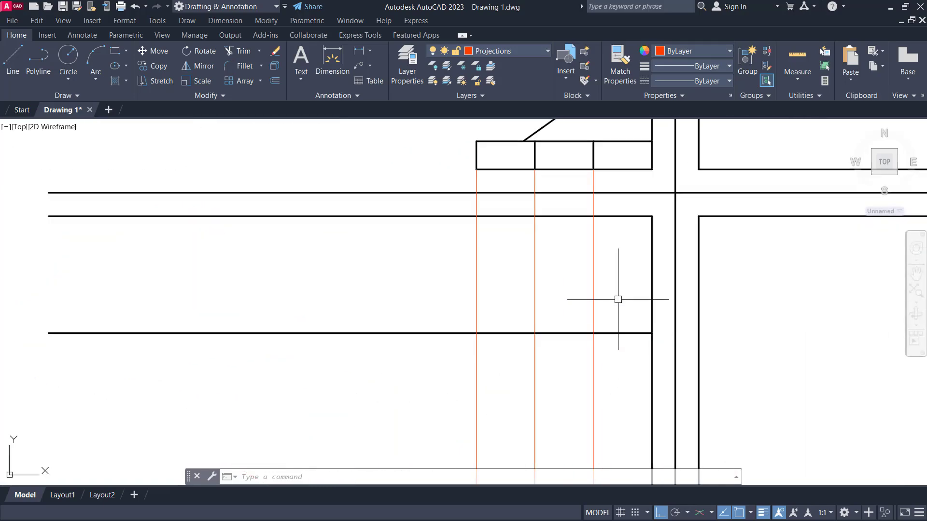
- Offset the top view's lower boundary line 12 upward to mark the notch depth
key("Return")
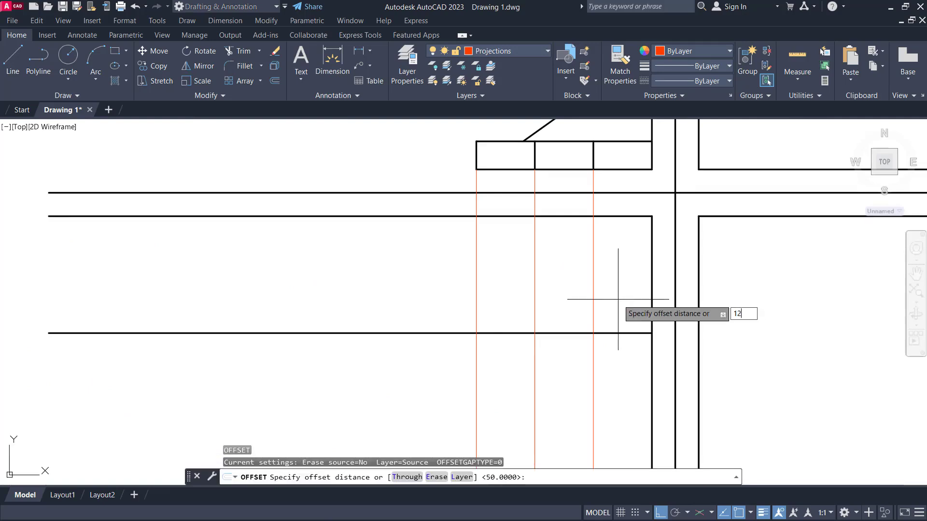
type("12")
key("Return")
left_click(611, 333)
left_click(614, 314)
key("Escape")
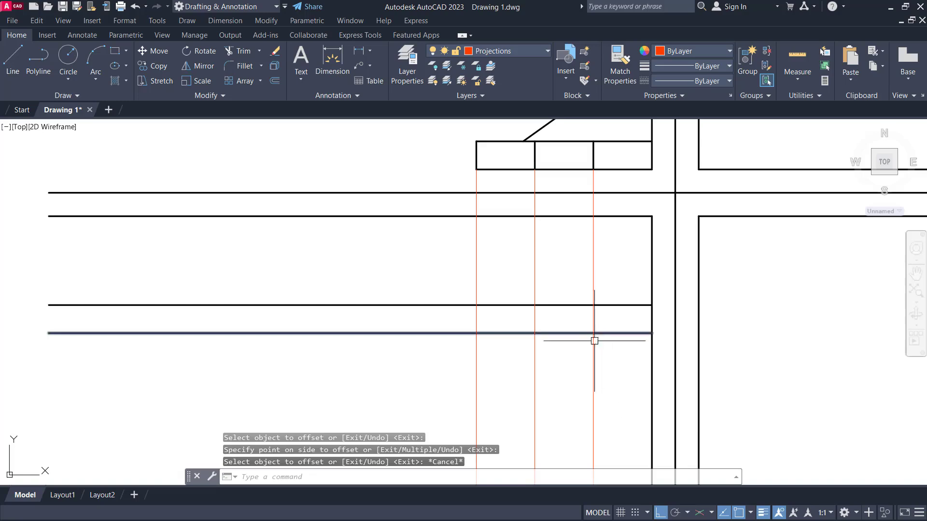
key("Return")
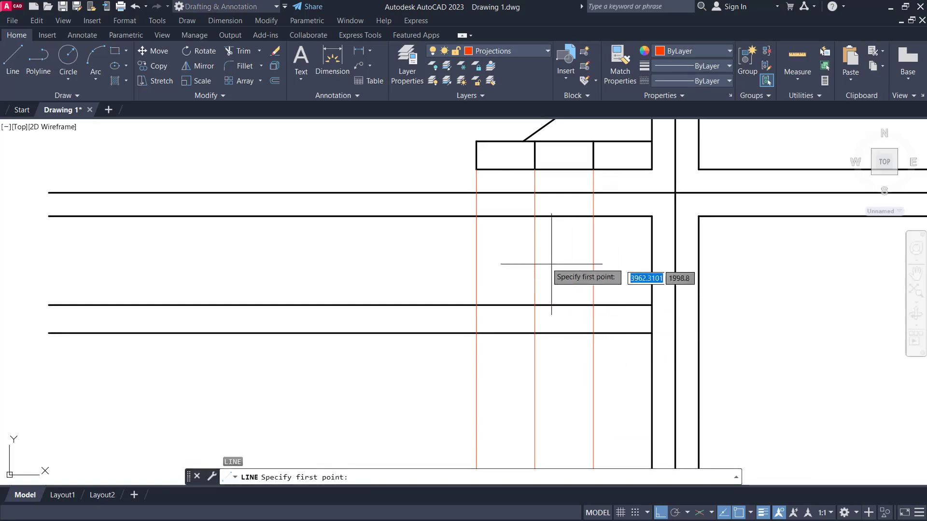
left_click(477, 216)
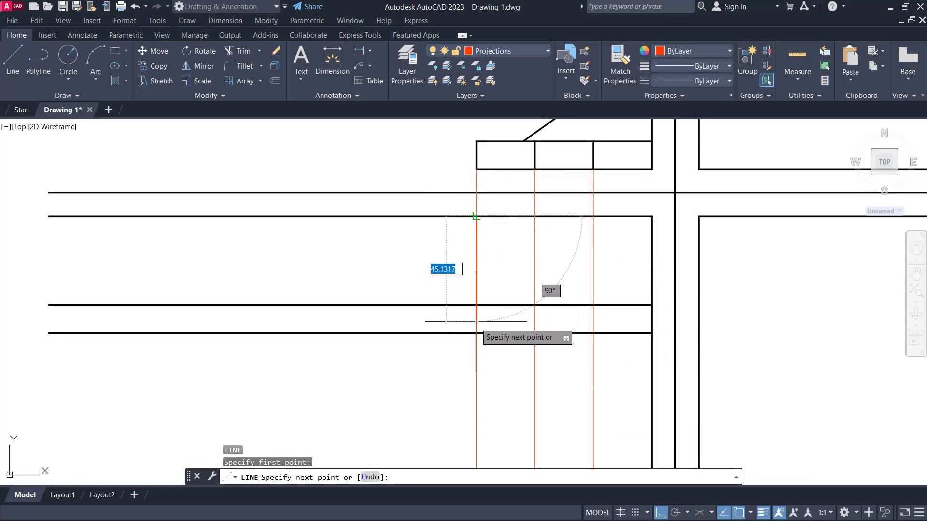
key("Escape")
- Make layer 0 current and draw the top view's left edge along the outer projection ray, from upper to lower boundary
left_click(529, 54)
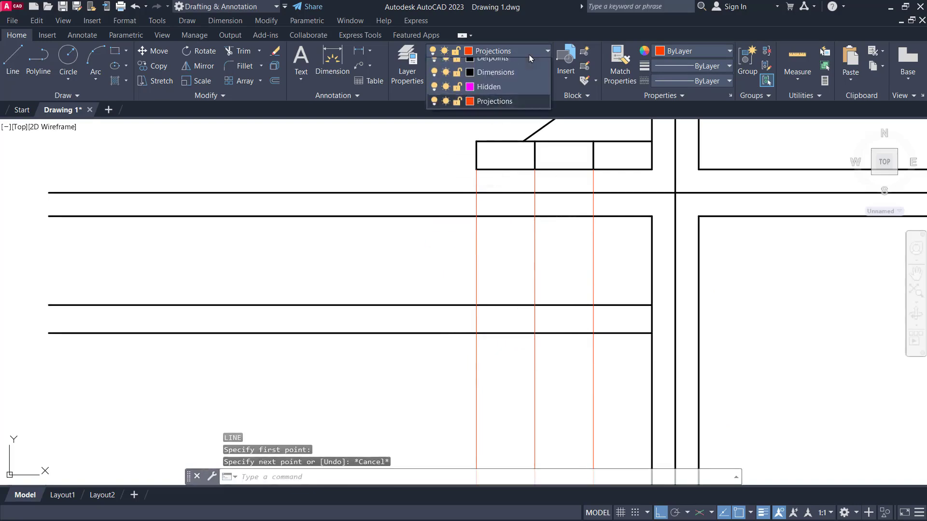
left_click(504, 65)
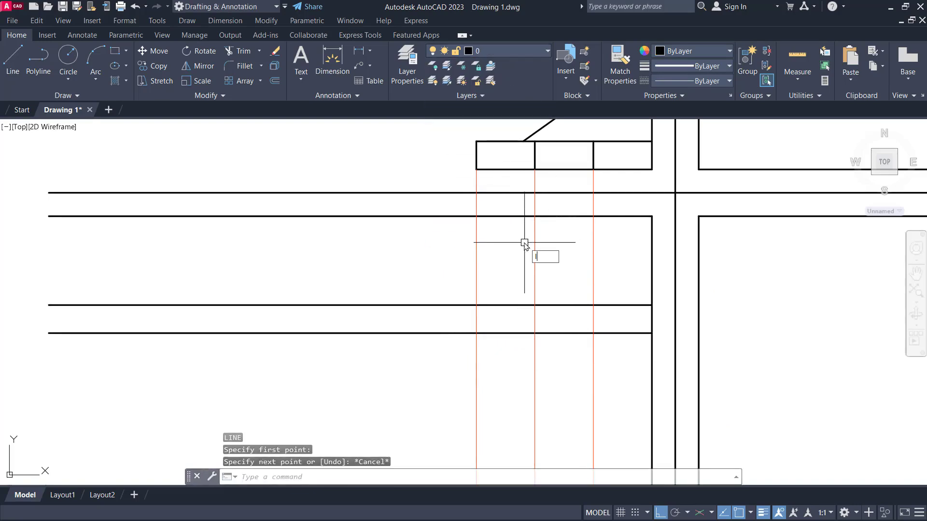
key("Return")
left_click(476, 215)
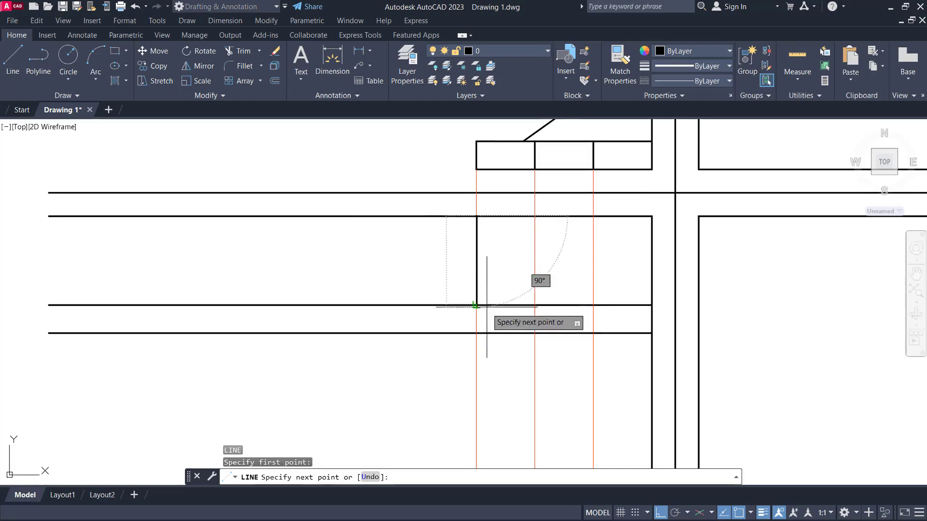
left_click(477, 333)
key("Escape")
- Draw the notch's two vertical sides along the inner projection rays, between the two lower horizontal lines
key("Return")
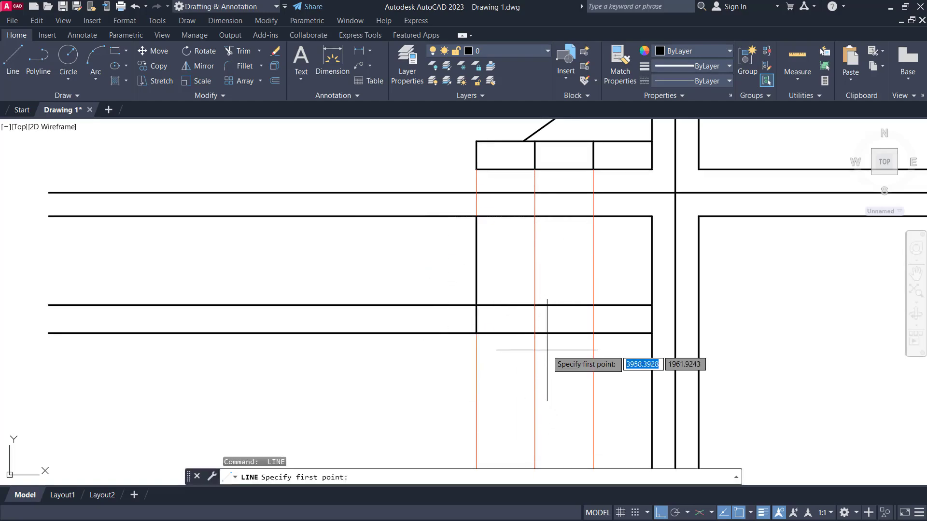
left_click(534, 305)
key("Escape")
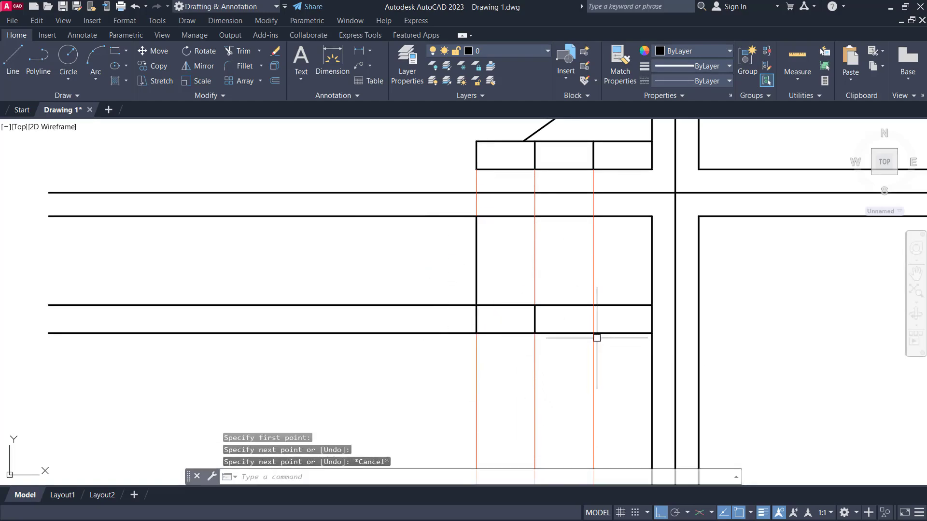
key("Return")
left_click(593, 333)
left_click(594, 305)
key("Escape")
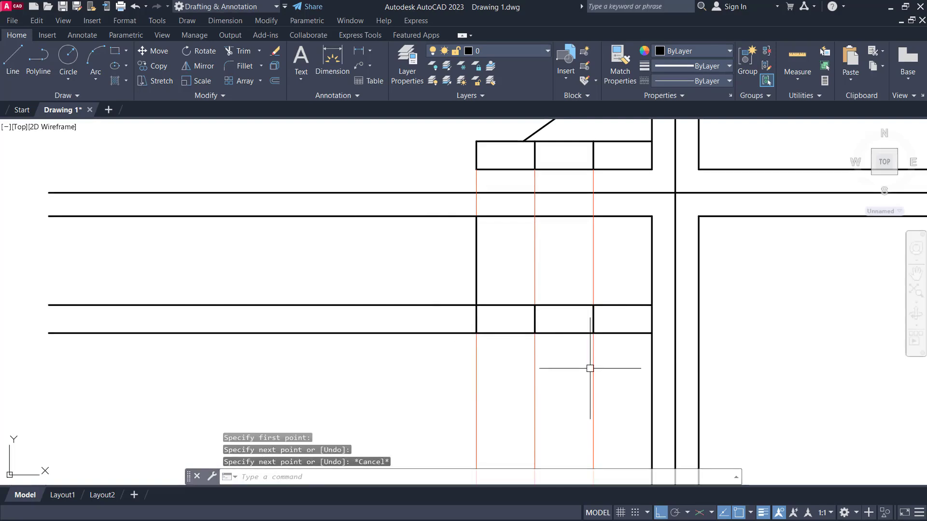
- Delete the three vertical projection rays running down from the front view
scroll(526, 236, "down", 2)
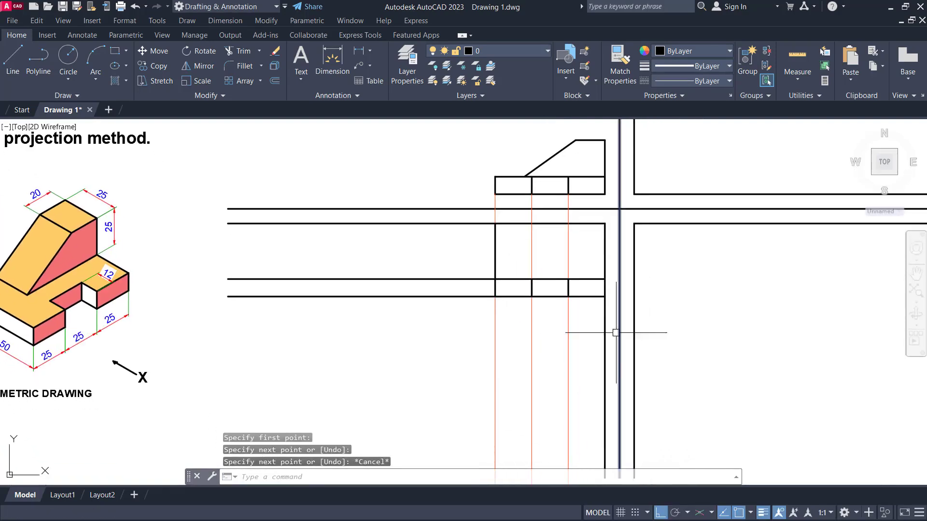
left_click(585, 322)
left_click(444, 361)
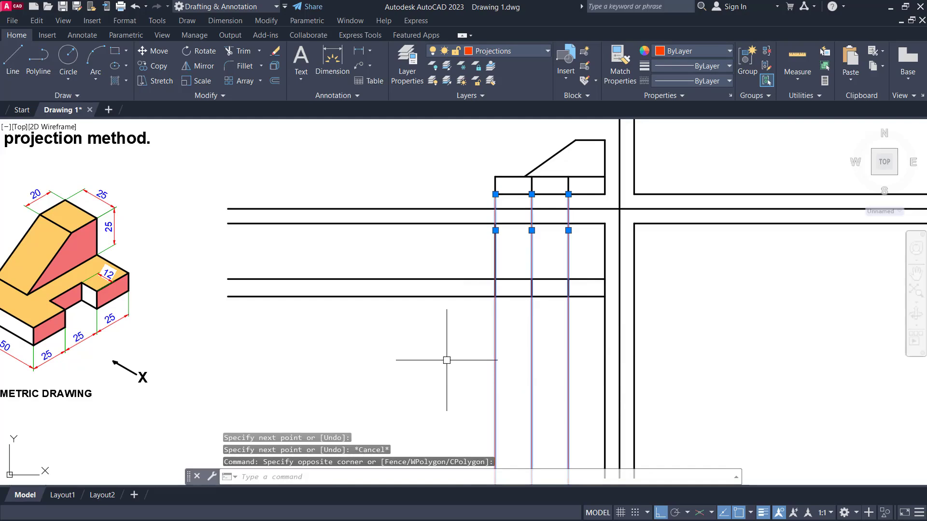
key("Delete")
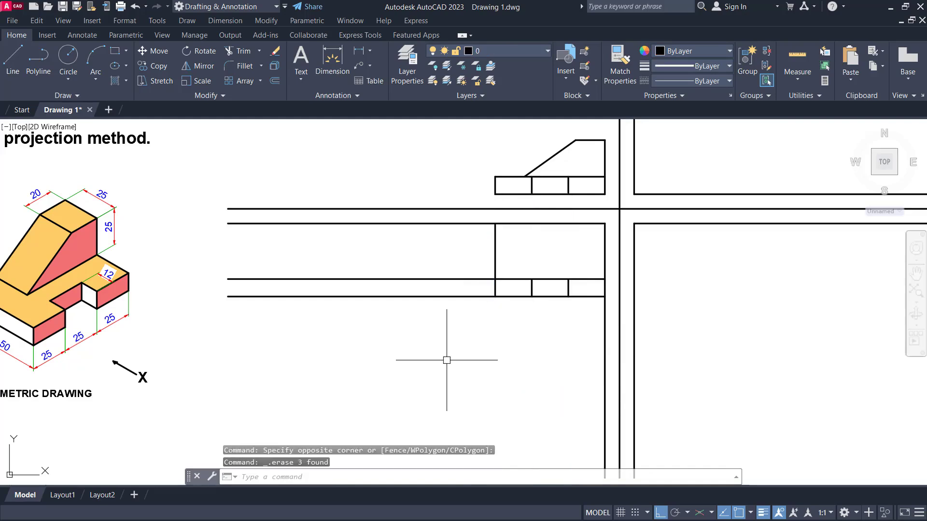
- Trim the three horizontal lines of the top view where they extend beyond its left edge
middle_click_drag(563, 304, 560, 317)
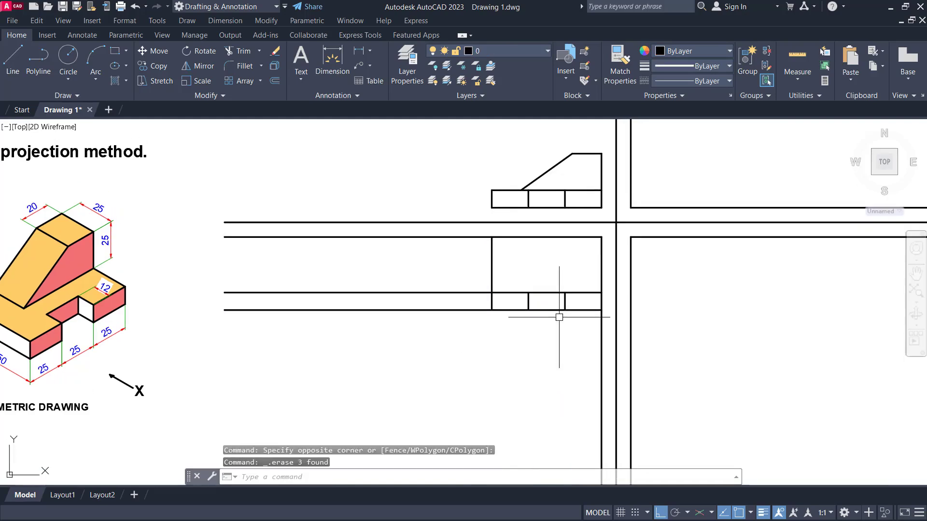
key("Return")
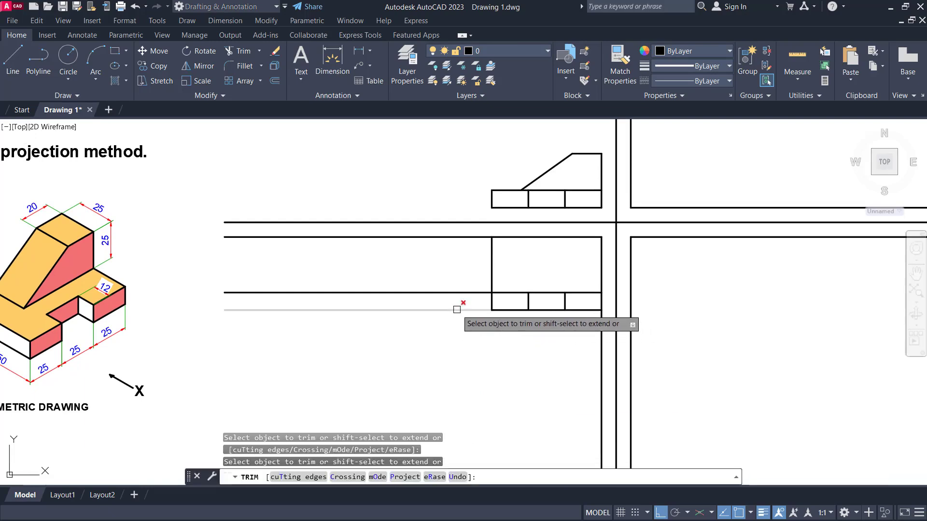
left_click(457, 310)
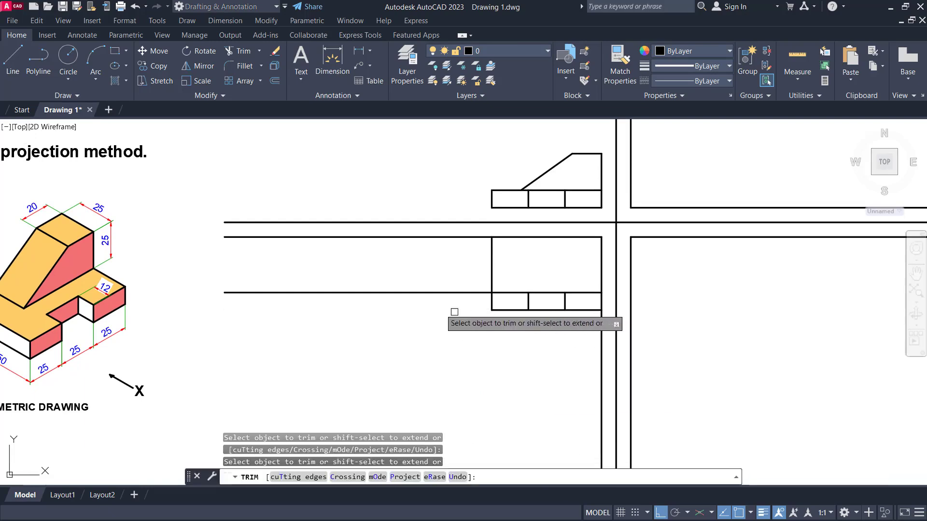
left_click(411, 293)
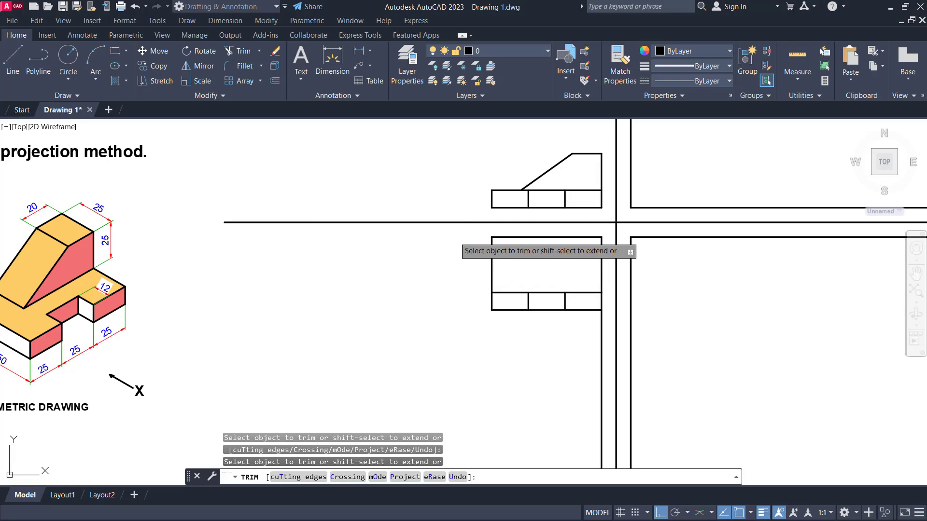
- Trim the notch-depth line on both sides of the notch in the top view
scroll(550, 269, "up", 2)
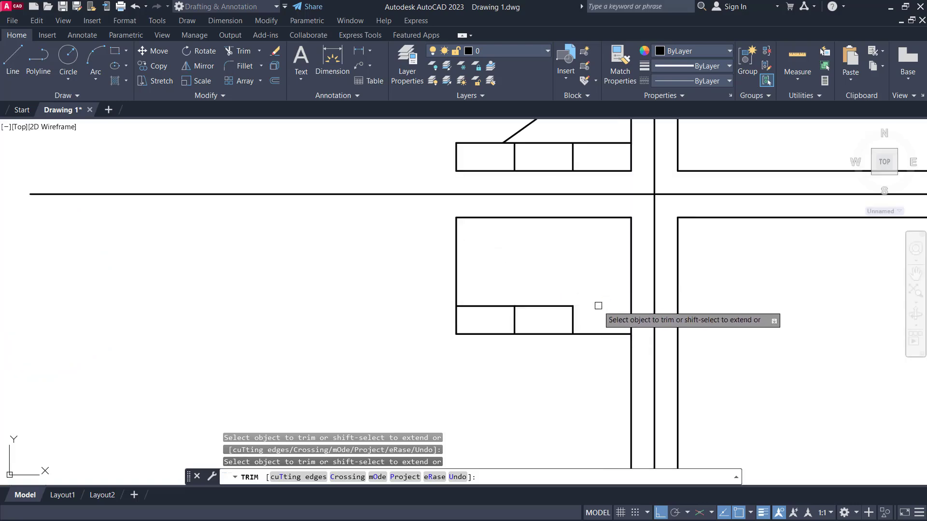
scroll(482, 306, "down", 2)
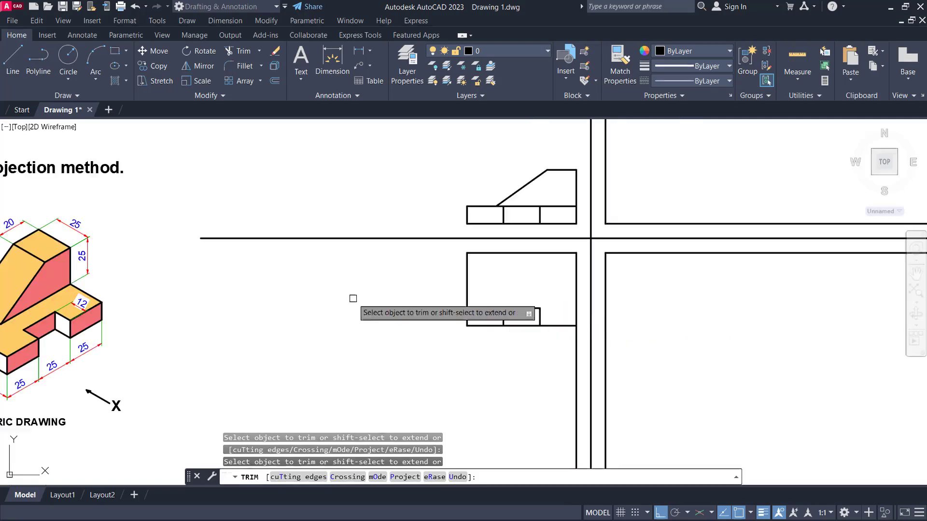
middle_click_drag(353, 298, 503, 238)
scroll(271, 297, "up", 2)
key("Escape")
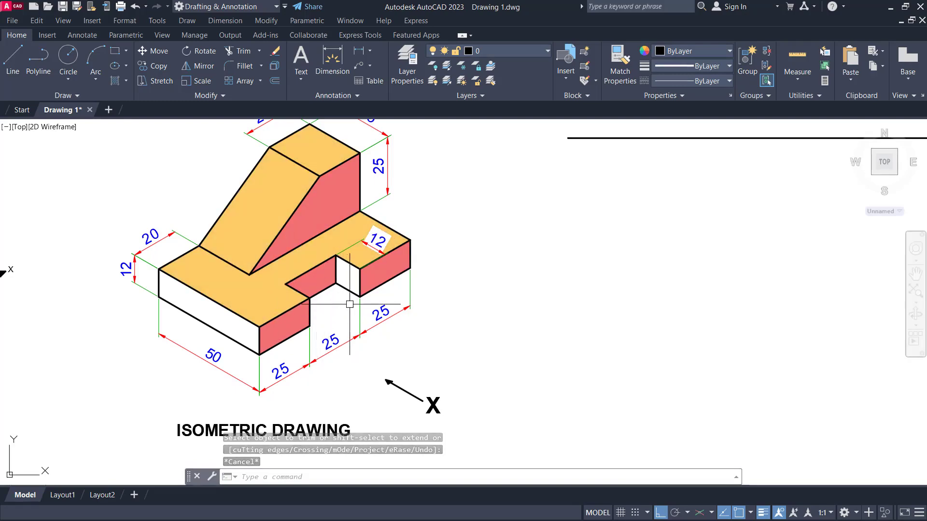
- Trim the top view's lower edge between the notch sides to open the notch
scroll(350, 299, "down", 3)
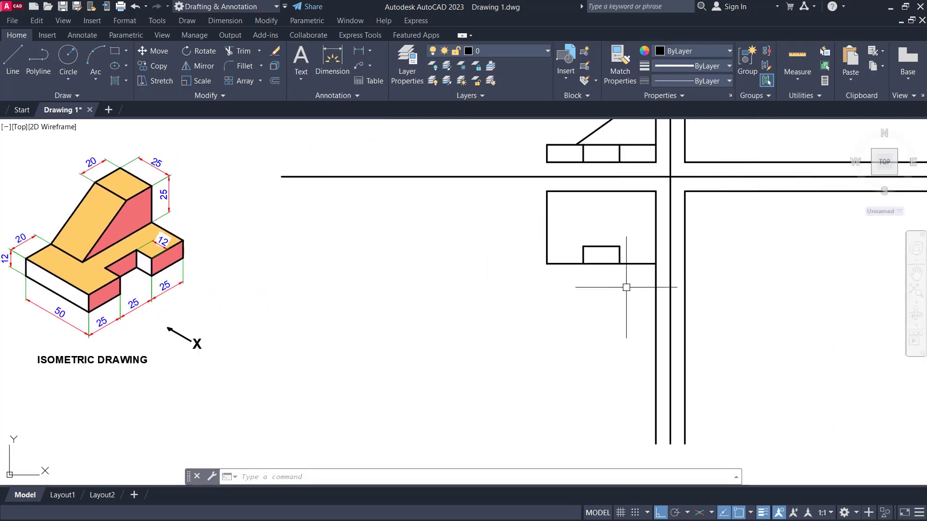
scroll(592, 255, "up", 6)
key("Return")
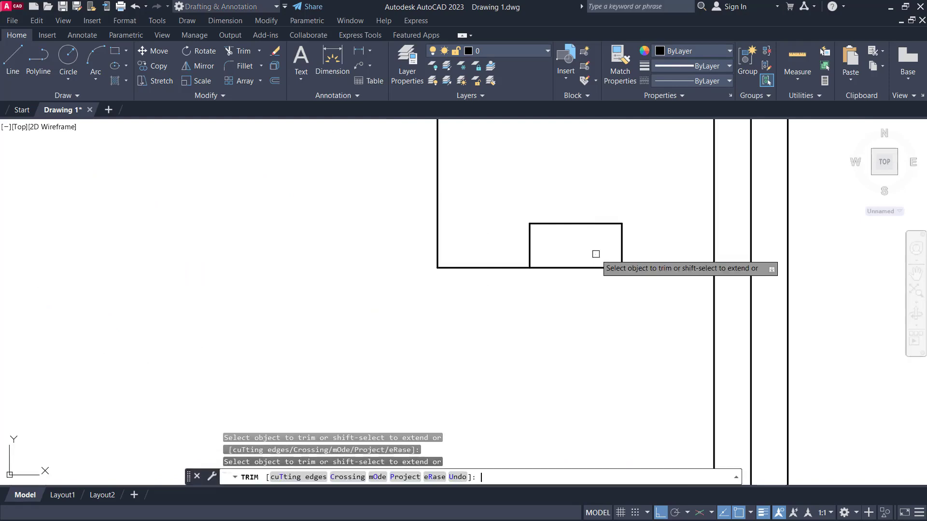
left_click(590, 266)
key("Escape")
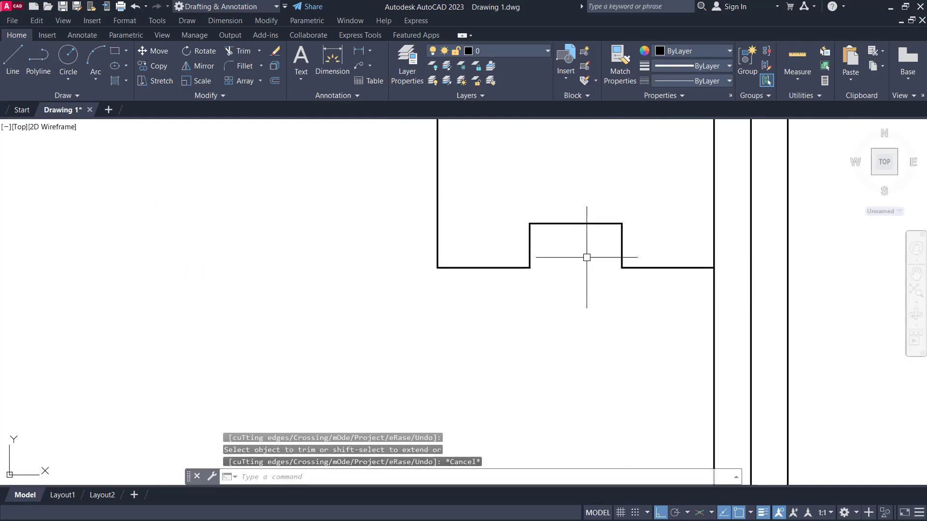
- Examine the isometric drawing and the separate reference top view for the position and dimensions of the raised block's edges
mouse_move(577, 250)
middle_mouse_down()
mouse_move(580, 298)
mouse_move(552, 332)
mouse_move(616, 315)
middle_mouse_up()
scroll(552, 331, "down", 3)
scroll(560, 292, "down", 3)
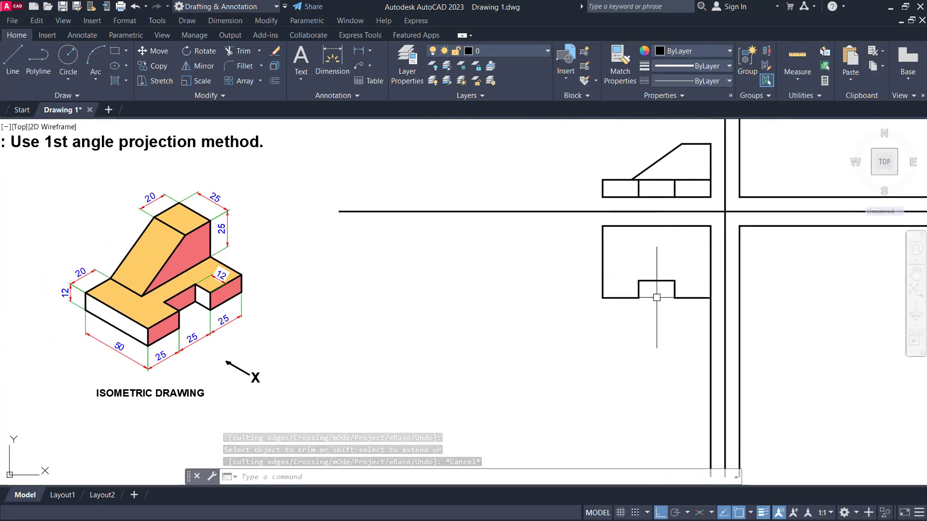
scroll(100, 254, "up", 2)
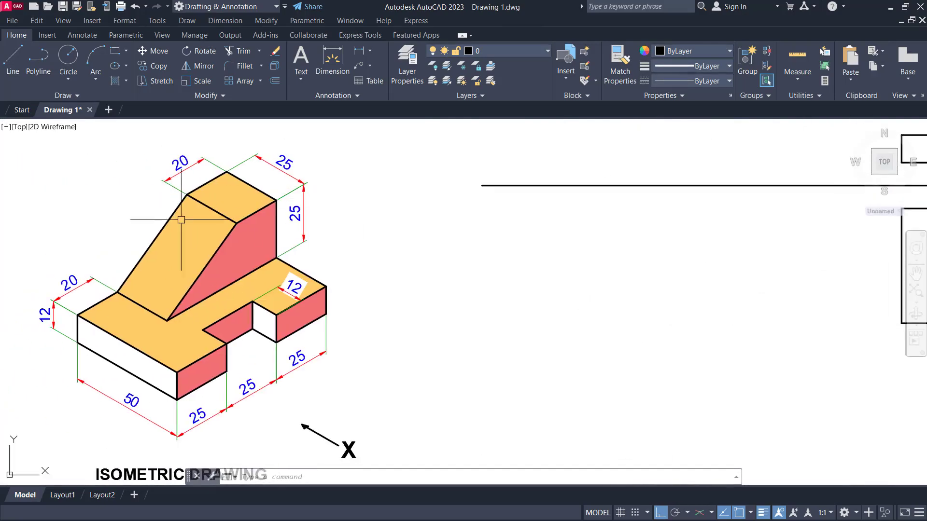
scroll(293, 244, "down", 5)
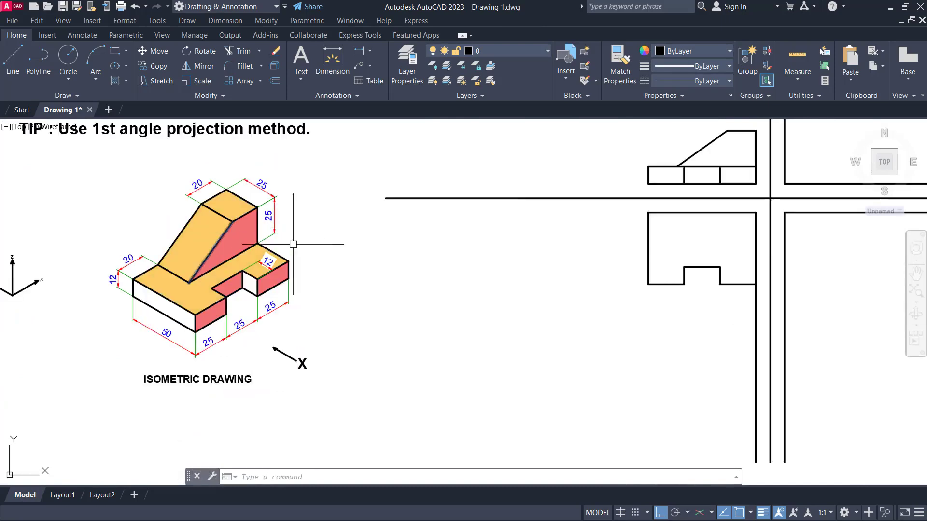
middle_click_drag(365, 251, 567, 240)
scroll(220, 236, "up", 4)
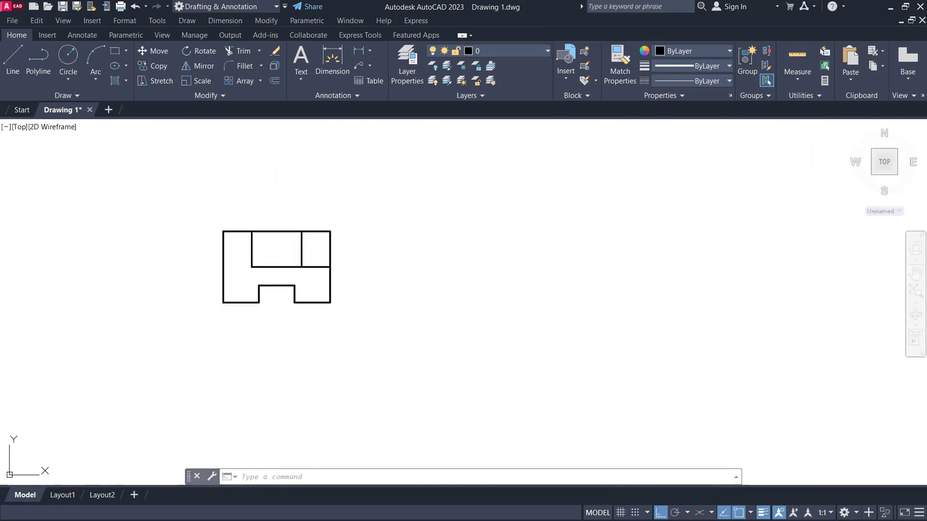
scroll(303, 256, "up", 2)
middle_click_drag(288, 263, 313, 281, "shift")
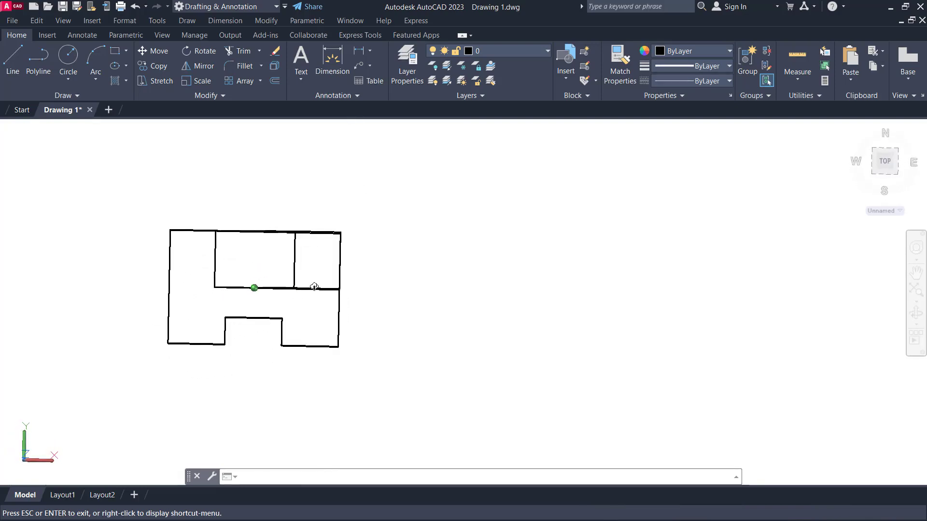
key("Escape")
scroll(295, 234, "up", 2)
scroll(333, 247, "up", 2)
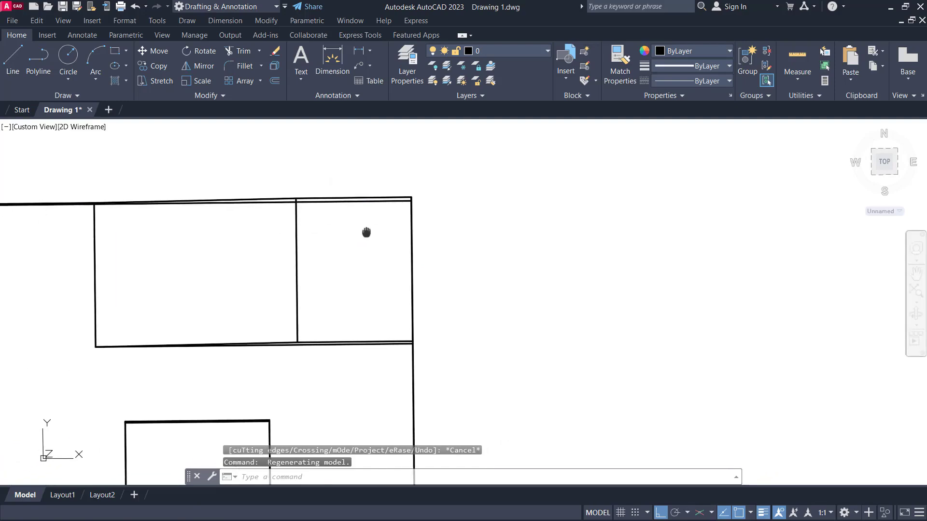
scroll(366, 232, "down", 2)
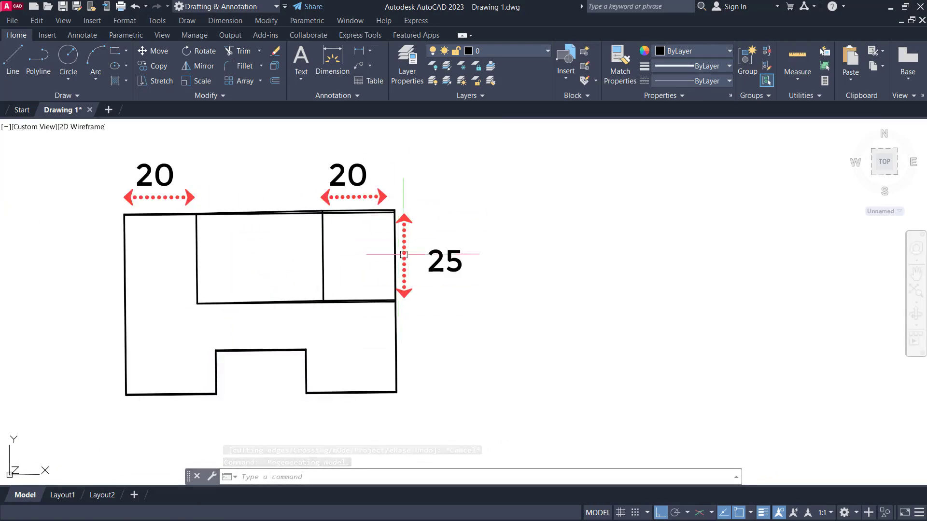
left_click(322, 284)
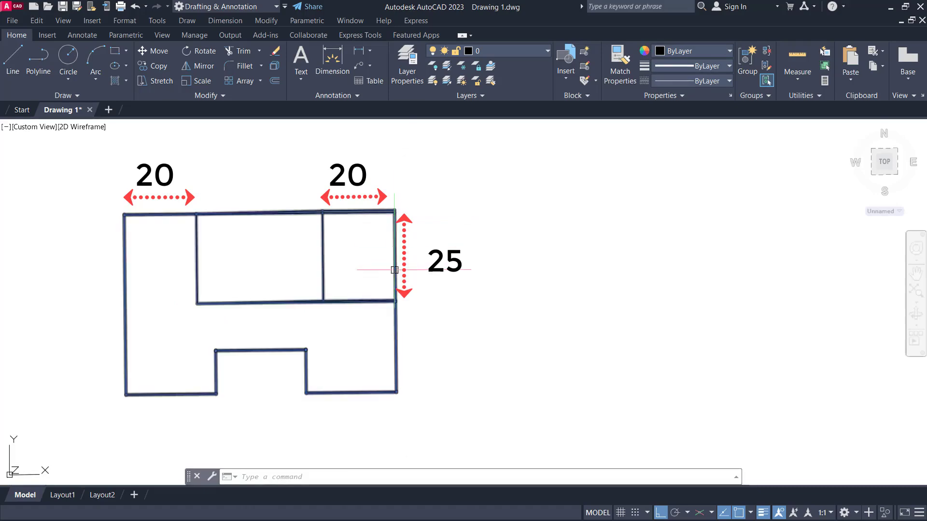
scroll(604, 283, "down", 5)
scroll(658, 283, "up", 3)
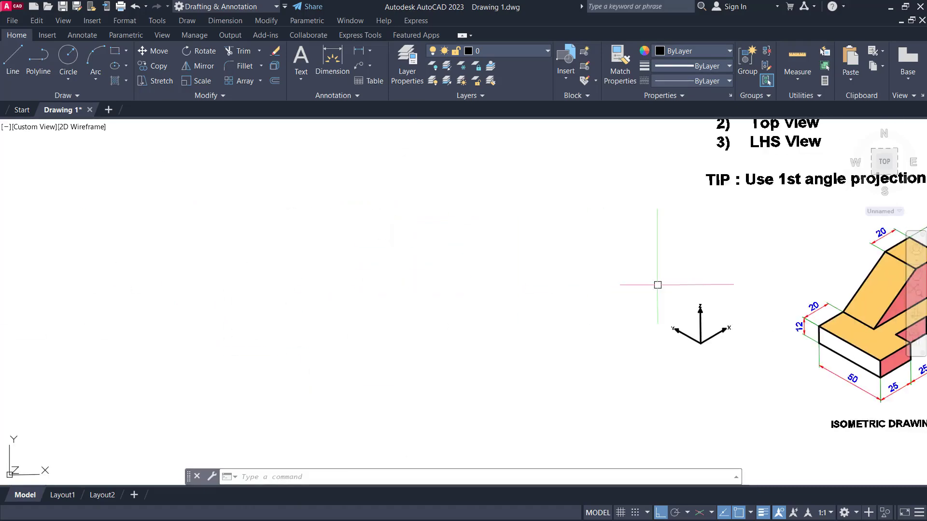
middle_click_drag(658, 284, 208, 256)
scroll(398, 213, "up", 2)
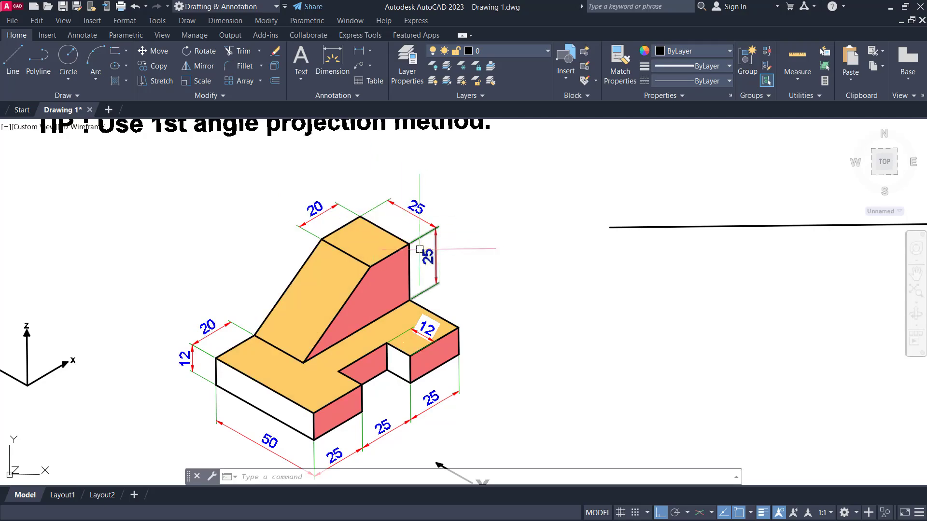
- Offset the top view's upper edge downward by 25 for the front edge of the raised block
scroll(377, 265, "down", 3)
scroll(522, 247, "up", 5)
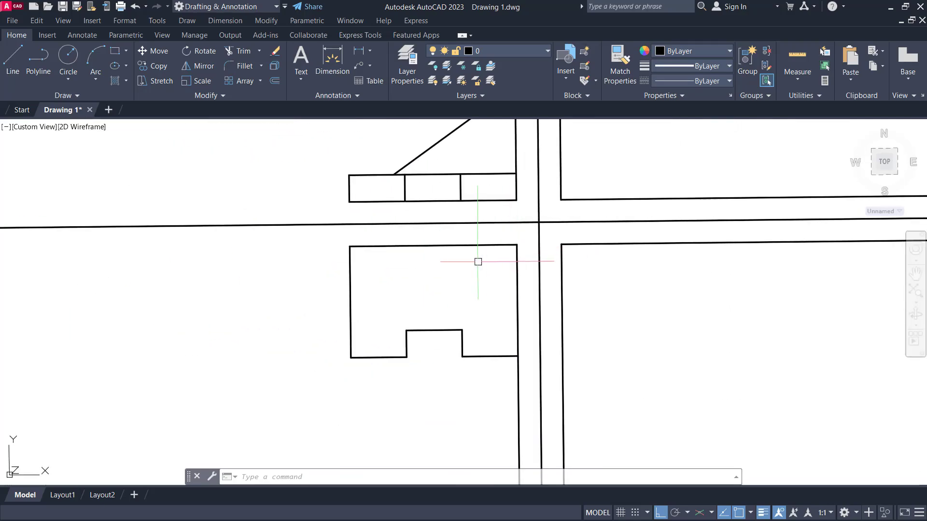
key("Return")
key("Return")
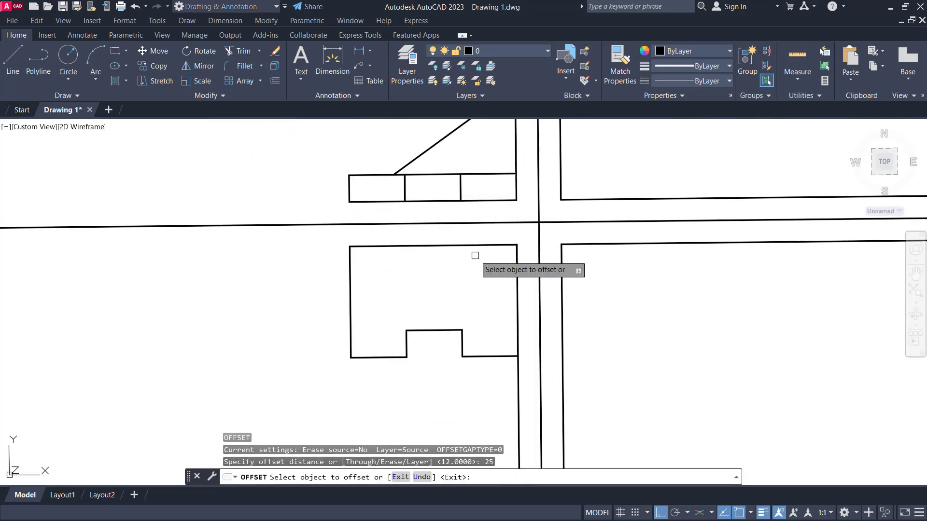
left_click(476, 247)
left_click(483, 271)
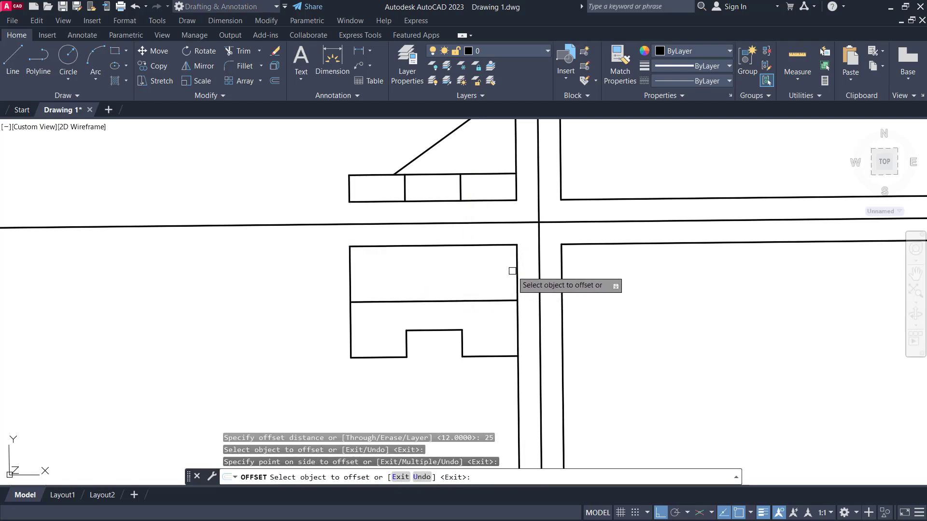
- Offset the top view's right and left edges inward by 20 each
left_click(513, 273)
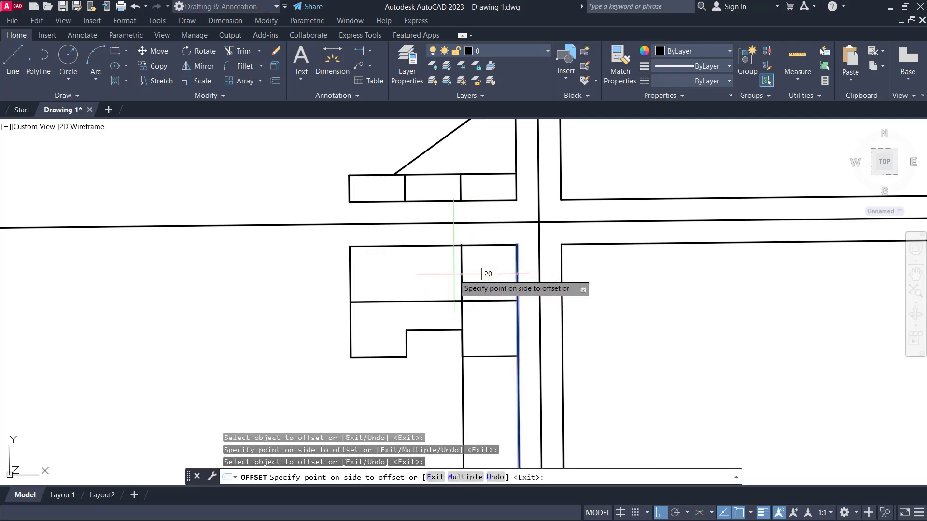
type("20")
key("Return")
left_click(350, 273)
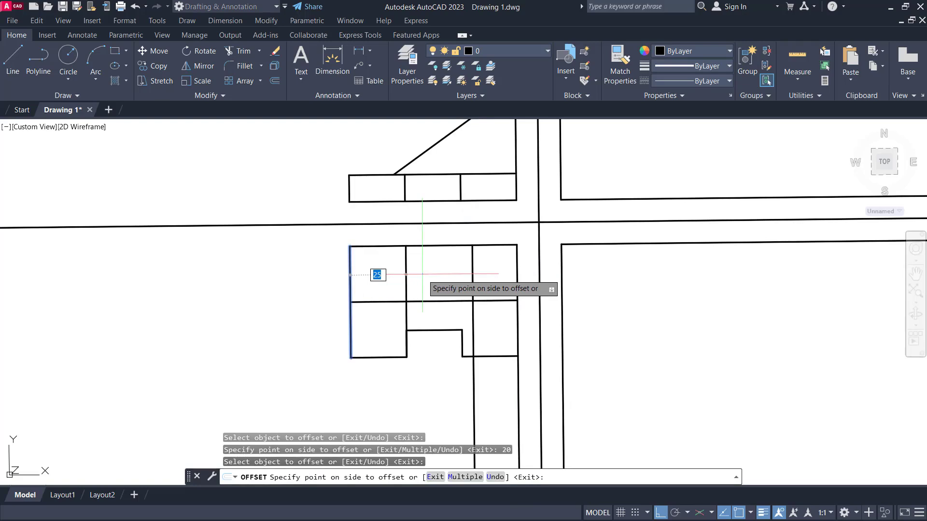
left_click(424, 273)
key("Escape")
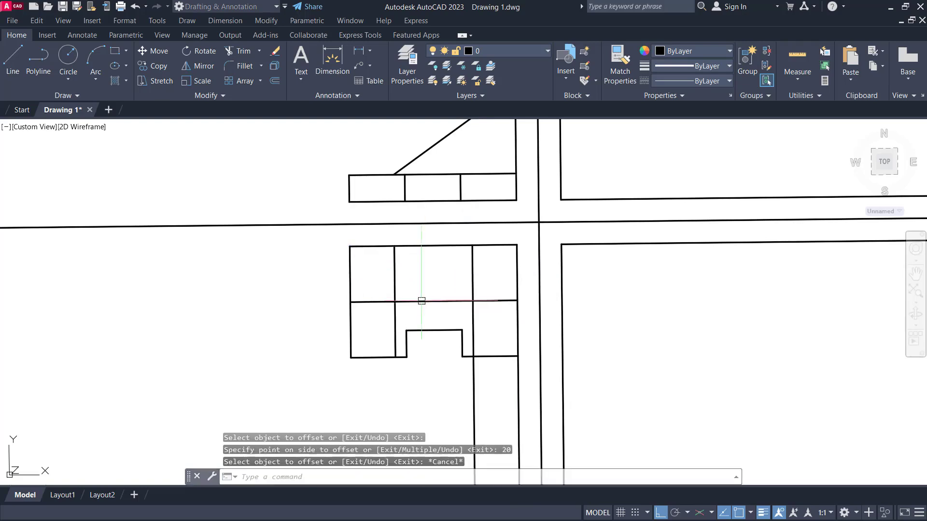
- Trim the raised block's front edge beyond its left side and both vertical lines below that edge within the top view
key("Return")
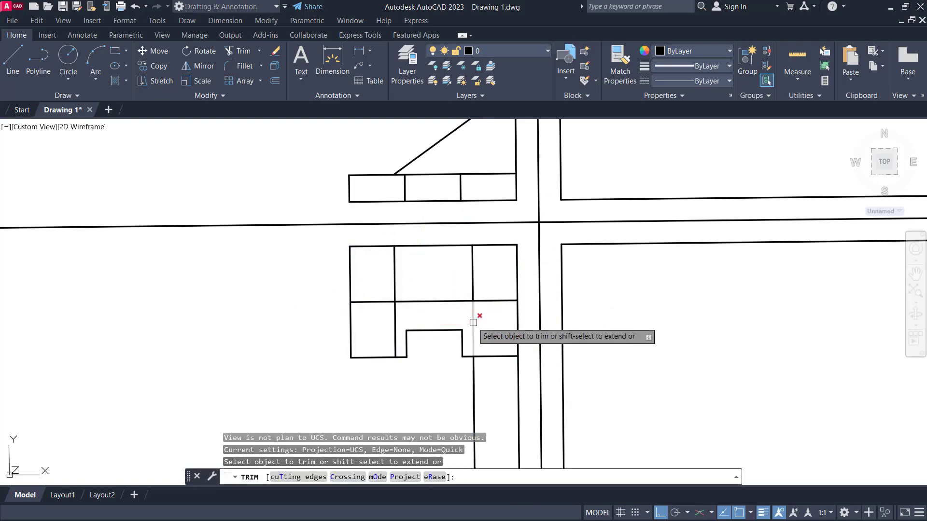
left_click(382, 302)
left_click(395, 314)
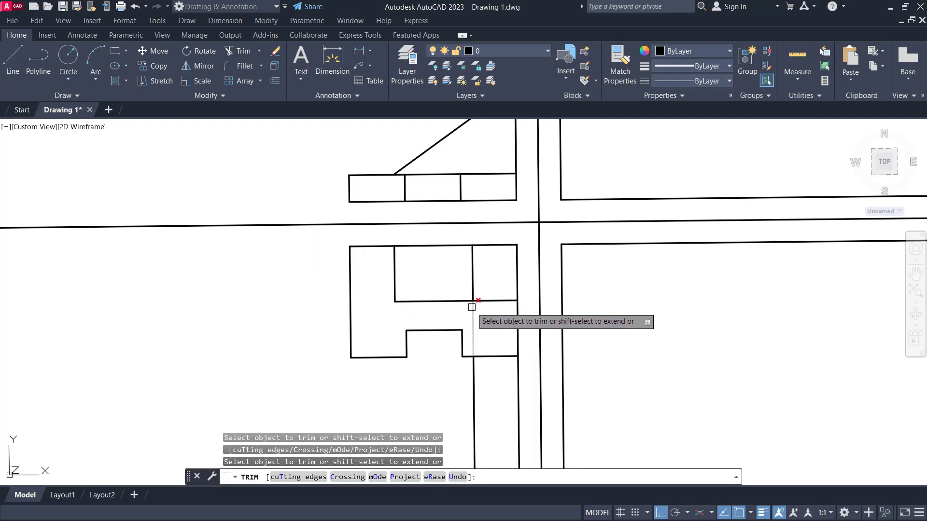
left_click(473, 317)
key("Escape")
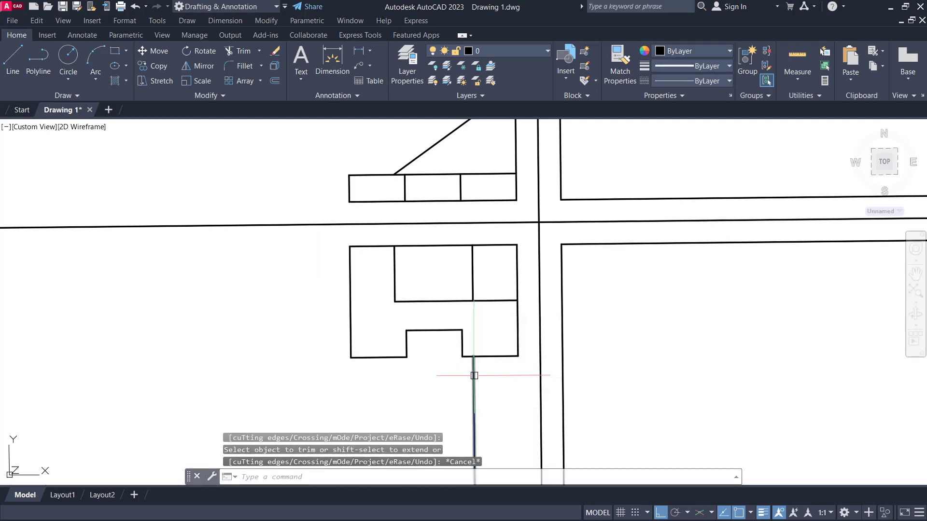
- Remove the leftover vertical line hanging below the top view's lower edge with Trim
type("tr")
key("Return")
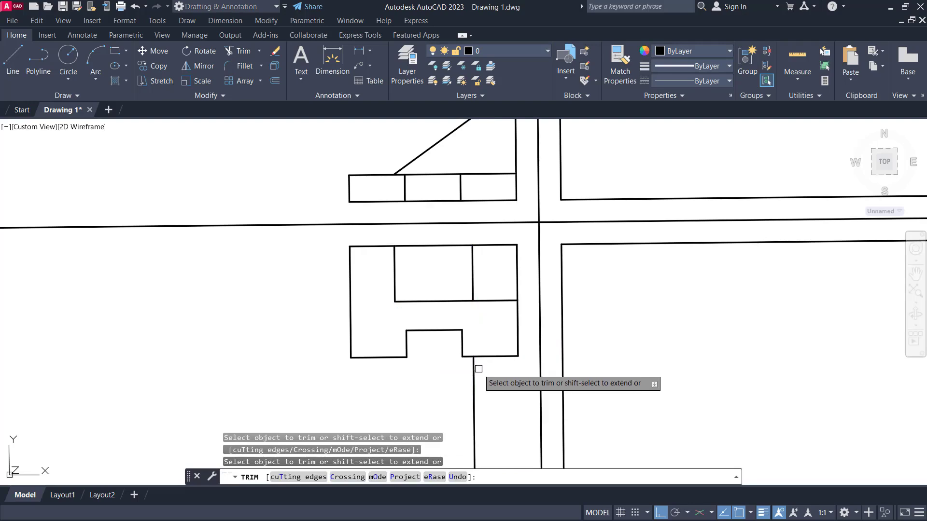
left_click(474, 370)
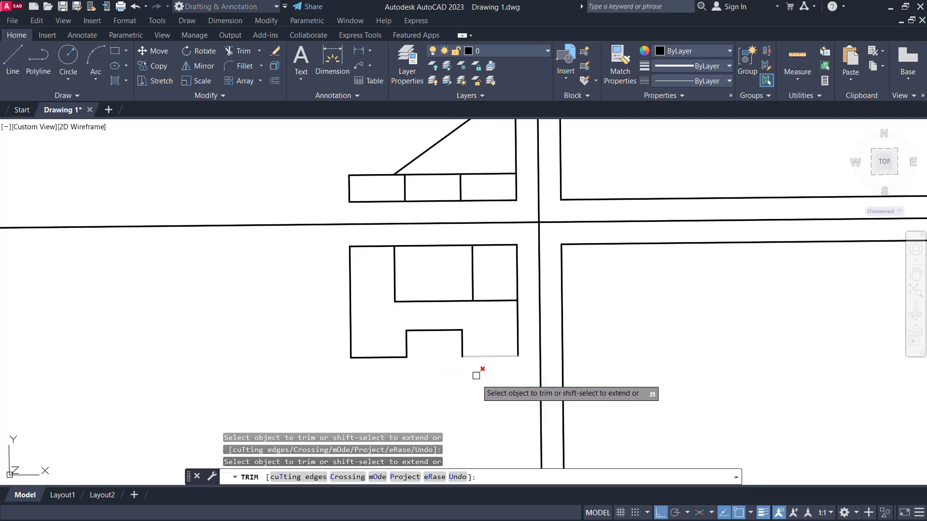
key("Escape")
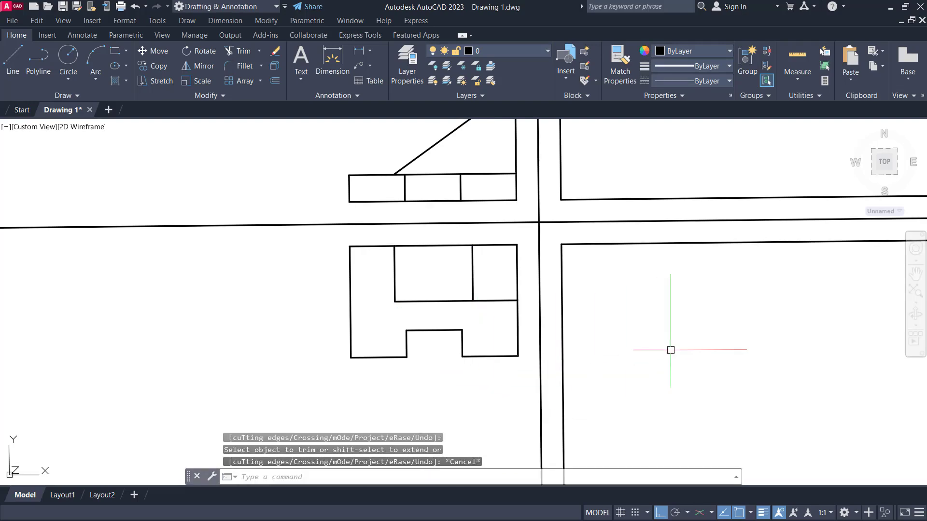
- Draw a loose horizontal practice line in the empty area right of the top view and remove it with Trim
type("l")
key("Return")
left_click(681, 331)
left_click(779, 331)
key("Escape")
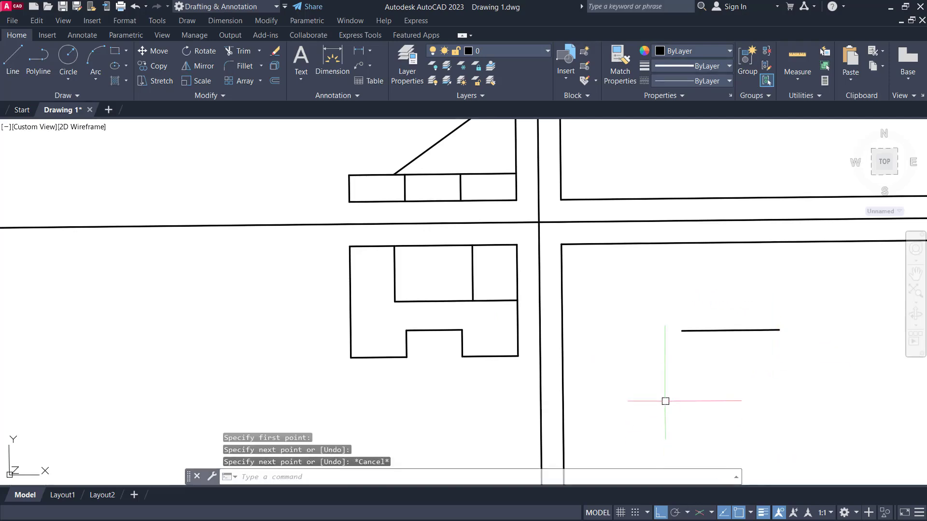
type("tr")
key("Return")
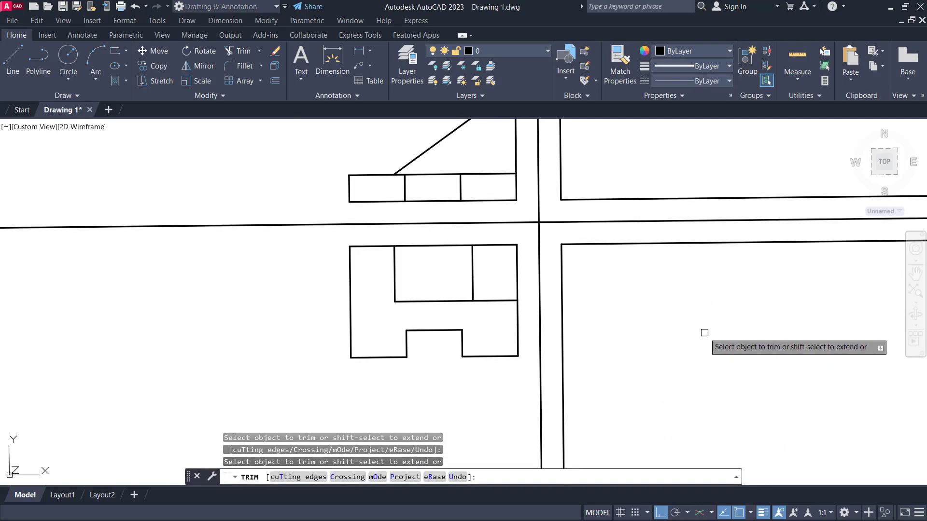
key("Escape")
- Draw a horizontal and a vertical practice line crossing each other in the empty area right of the top view
type("l")
key("Return")
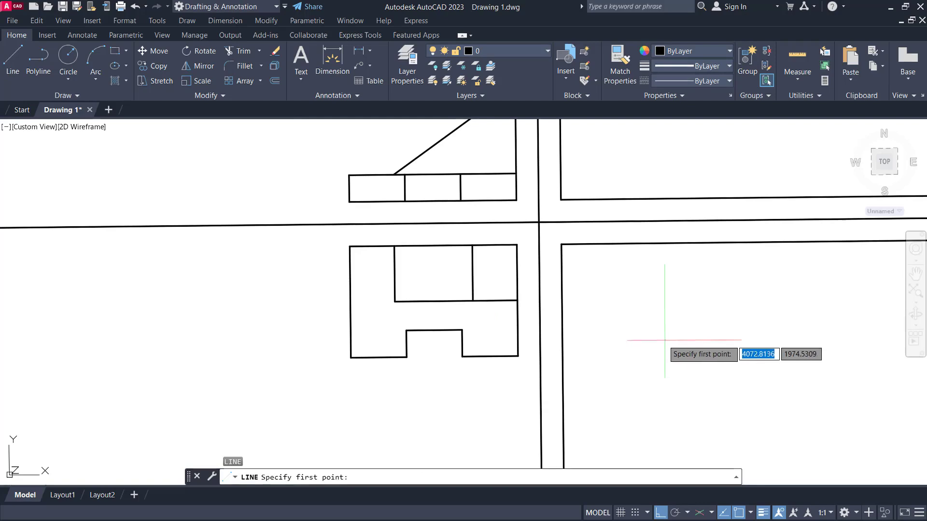
left_click(648, 327)
left_click(761, 327)
key("Return")
key("Return")
left_click(685, 279)
left_click(698, 398)
key("Escape")
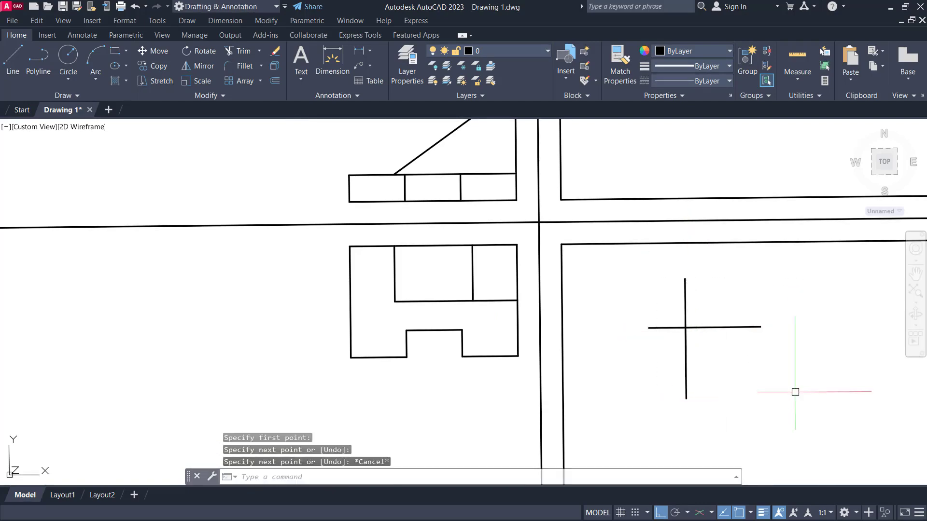
- Trim away both crossing practice lines piece by piece
type("tr")
key("Return")
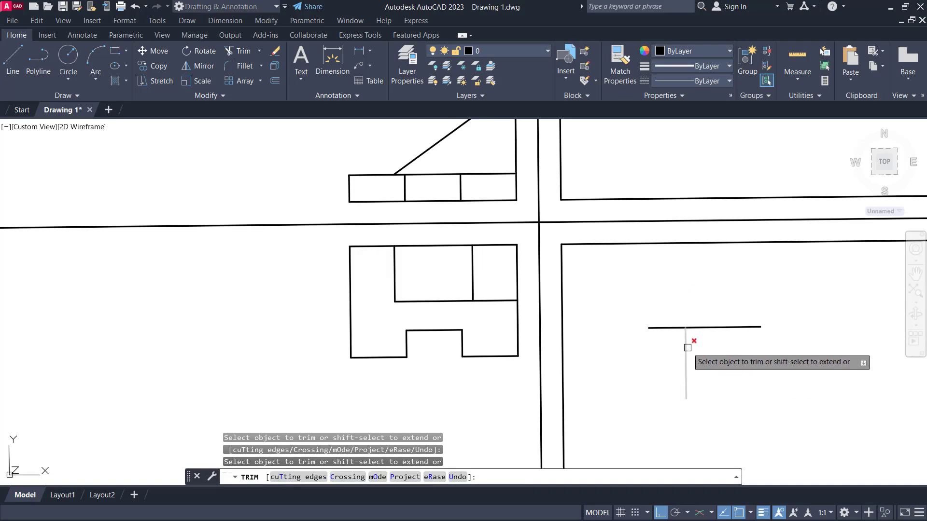
left_click(685, 327)
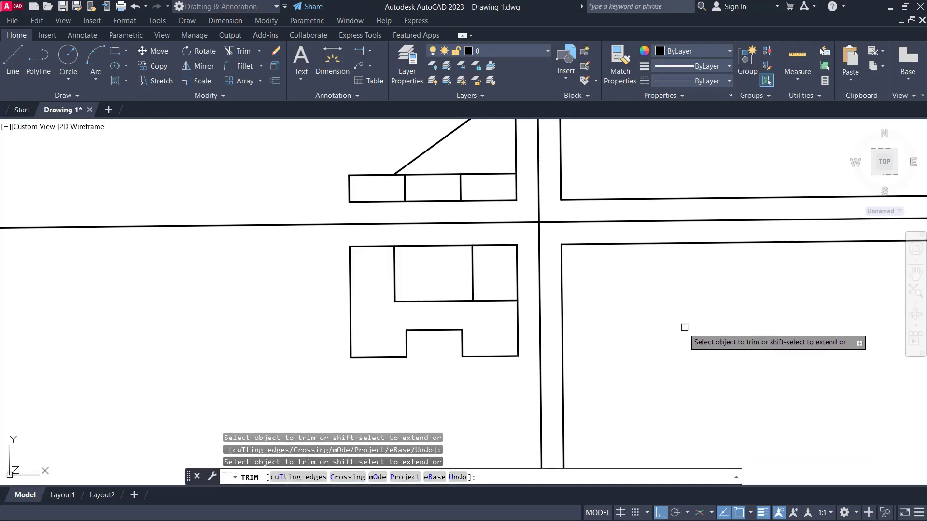
middle_click_drag(633, 320, 669, 353)
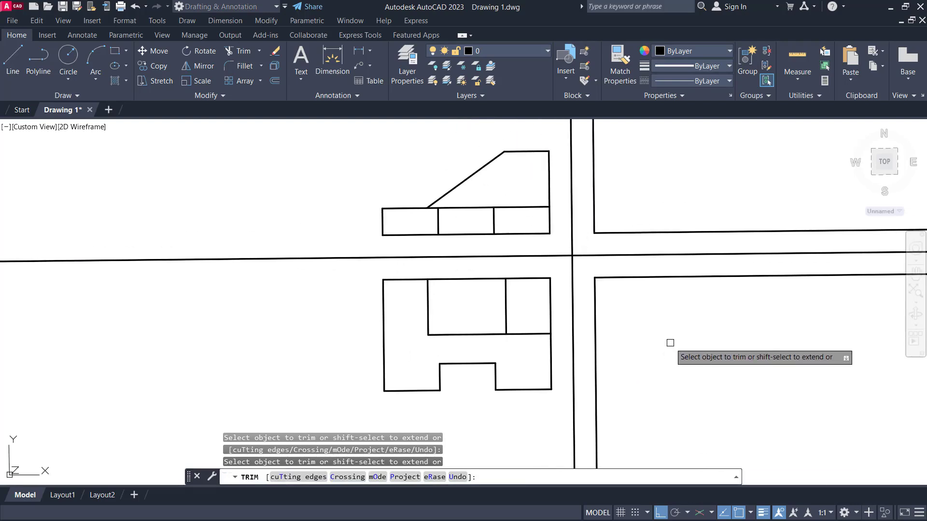
key("Escape")
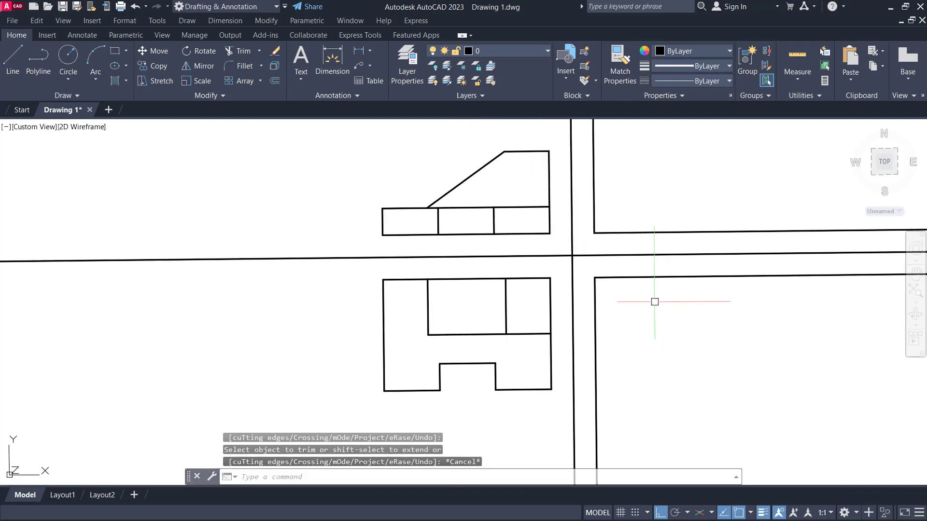
middle_click_drag(649, 323, 662, 320)
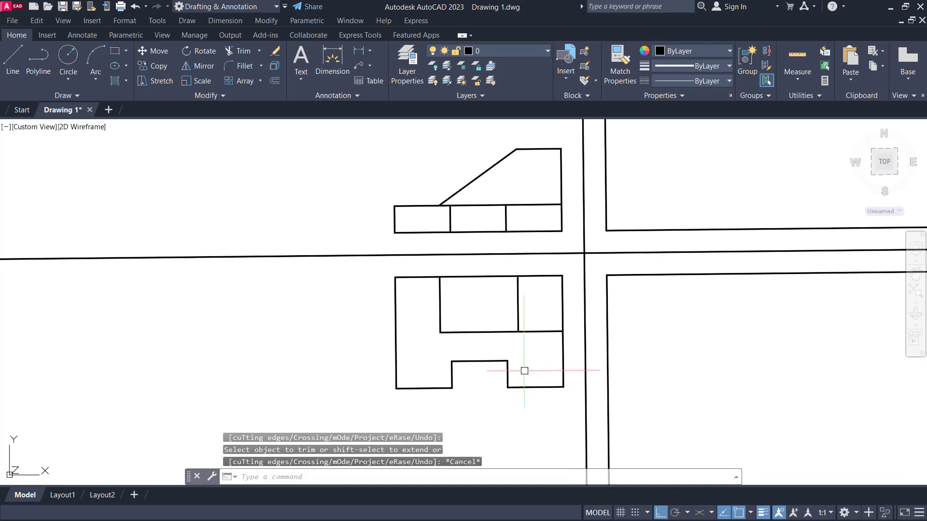
scroll(465, 310, "down", 4)
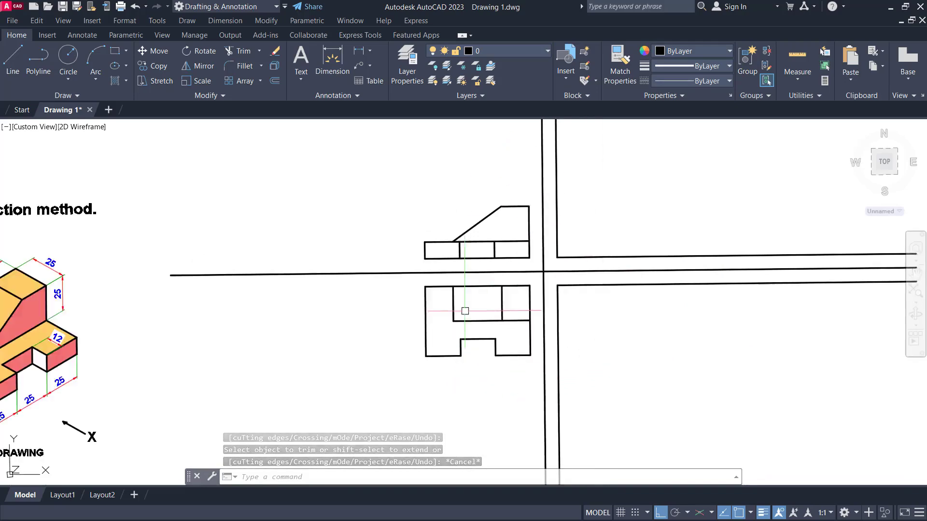
mouse_move(493, 336)
middle_mouse_down()
mouse_move(517, 333)
mouse_move(551, 290)
mouse_move(510, 331)
middle_mouse_up()
scroll(468, 282, "up", 2)
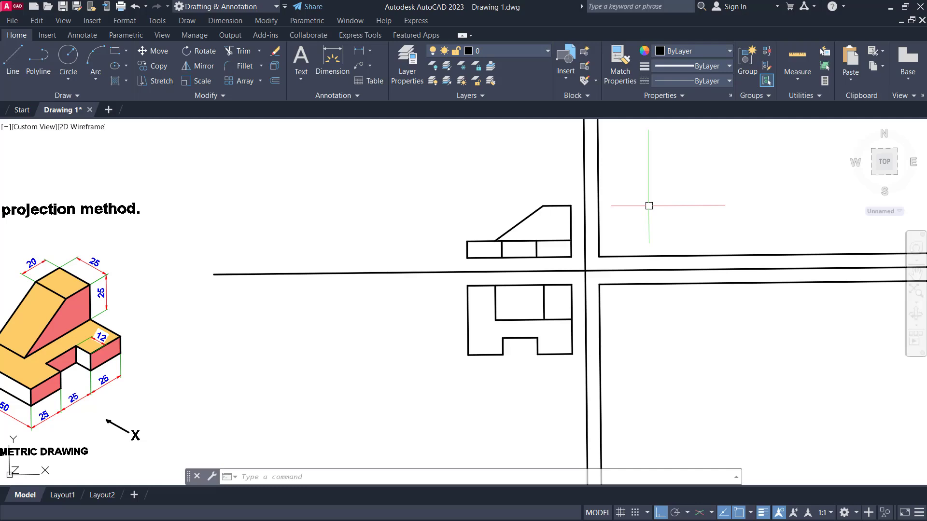
scroll(616, 253, "up", 2)
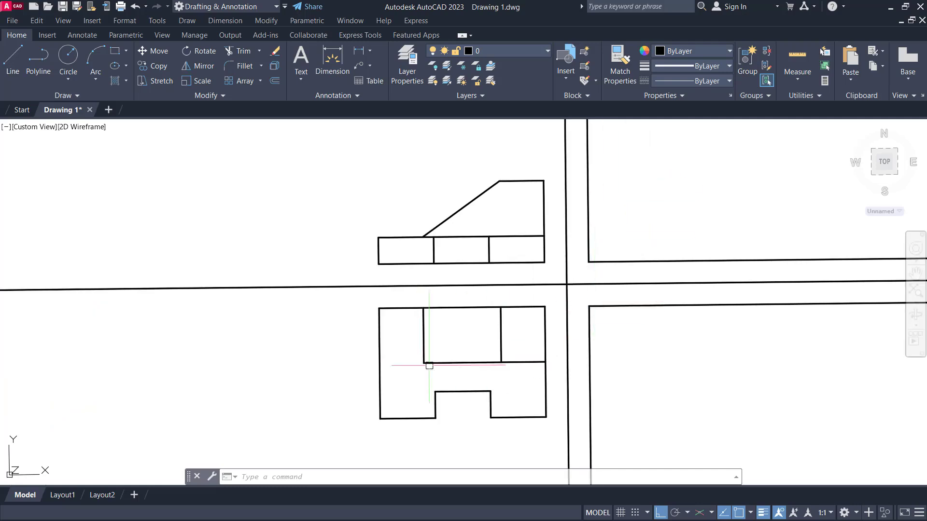
scroll(679, 224, "down", 2)
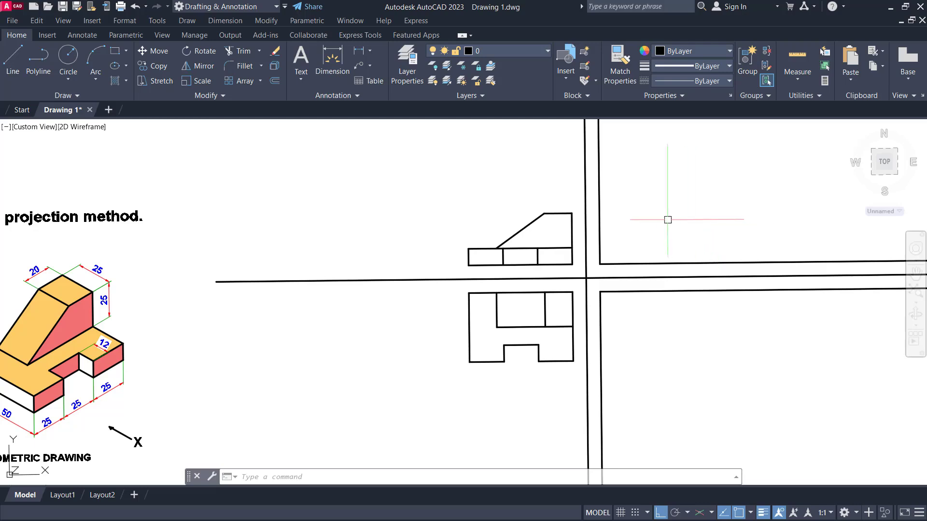
- Leave Trim and examine the dimensioned isometric drawing for the sizes of the left-hand side view
middle_click_drag(640, 221, 628, 221)
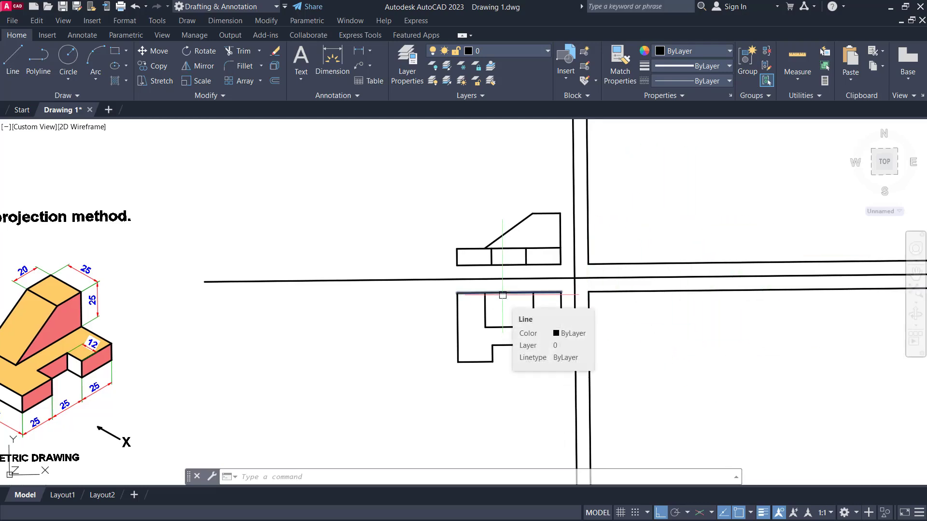
key("Escape")
key("Escape")
middle_click_drag(604, 353, 653, 327)
middle_click_drag(340, 345, 391, 342)
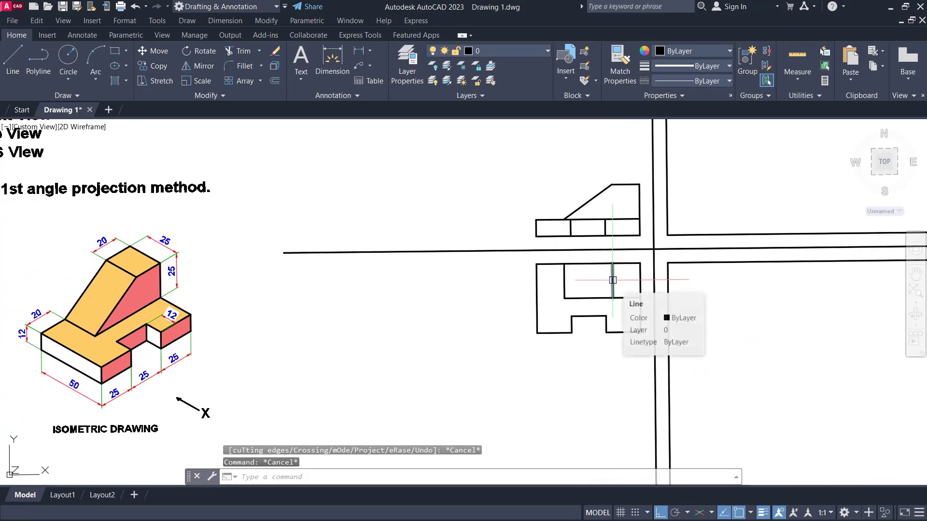
middle_click_drag(424, 316, 439, 346)
middle_click_drag(290, 342, 551, 279)
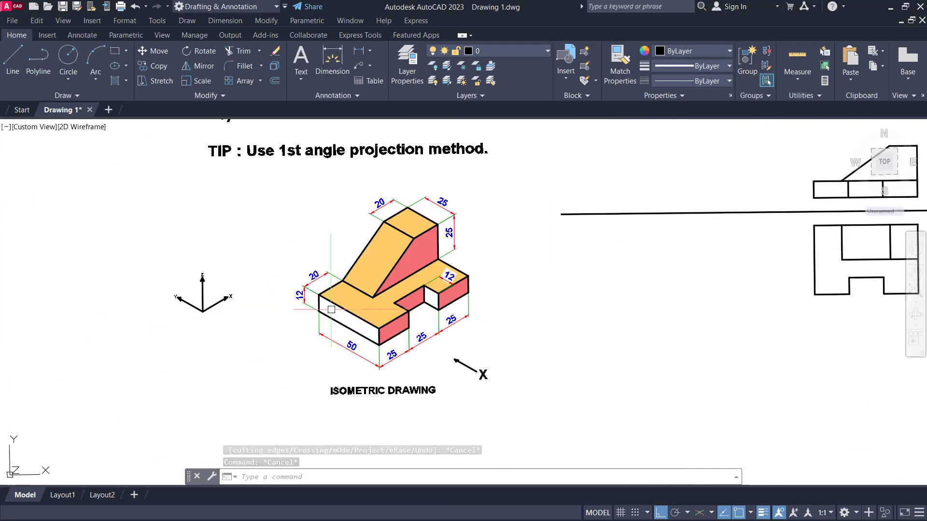
scroll(335, 319, "up", 4)
scroll(335, 319, "down", 4)
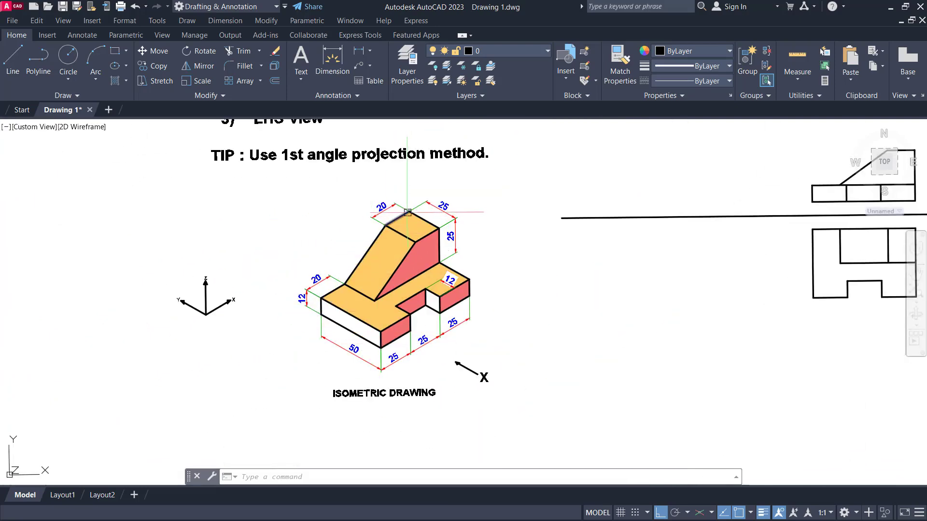
scroll(425, 302, "up", 4)
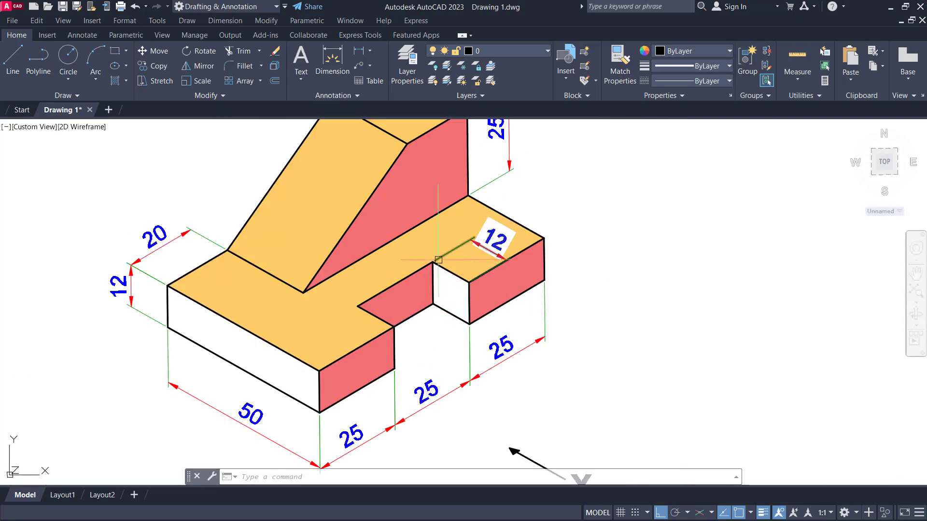
scroll(438, 260, "down", 2)
middle_click_drag(346, 285, 356, 322)
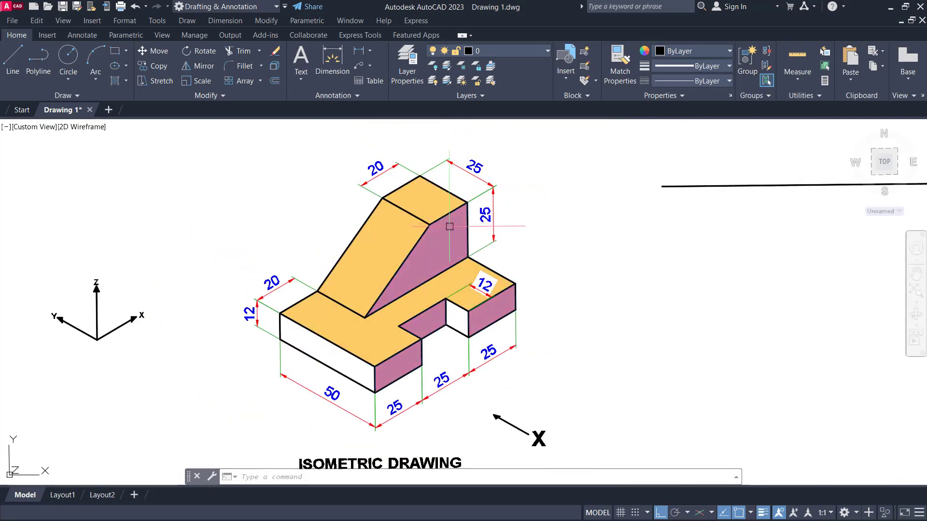
scroll(475, 187, "down", 2)
middle_click_drag(631, 238, 546, 258)
middle_click_drag(644, 257, 438, 277)
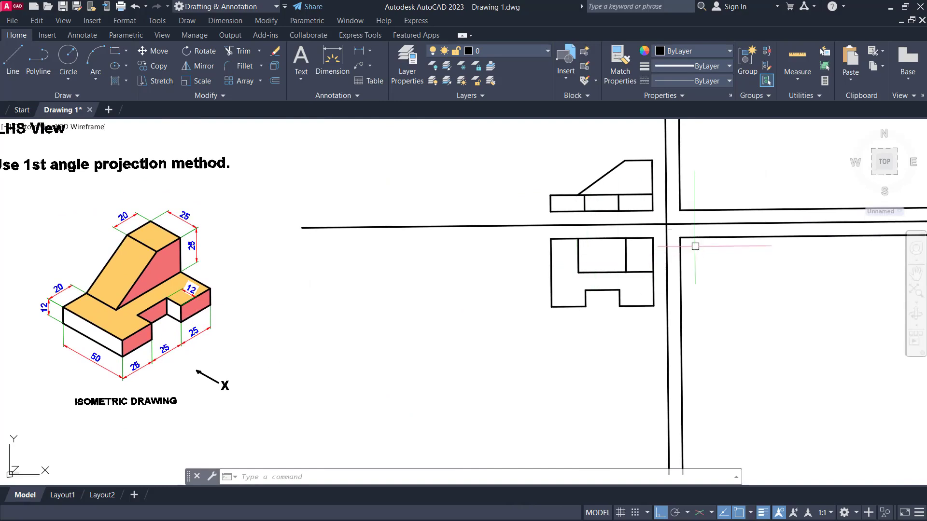
- Offset the vertical projection line bounding the upper-right quadrant 50 units to the right for the side view's width
middle_click_drag(746, 179, 605, 268)
scroll(705, 182, "up", 2)
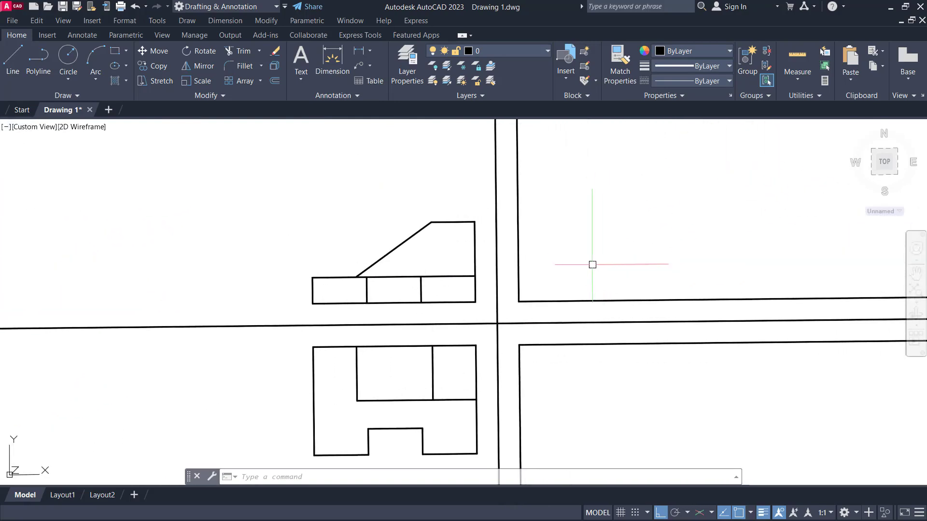
key("Return")
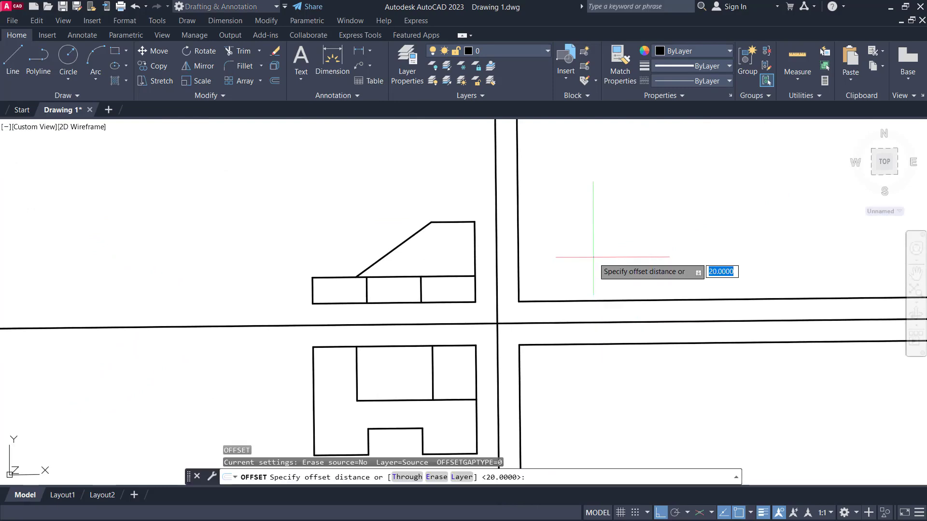
type("50")
key("Return")
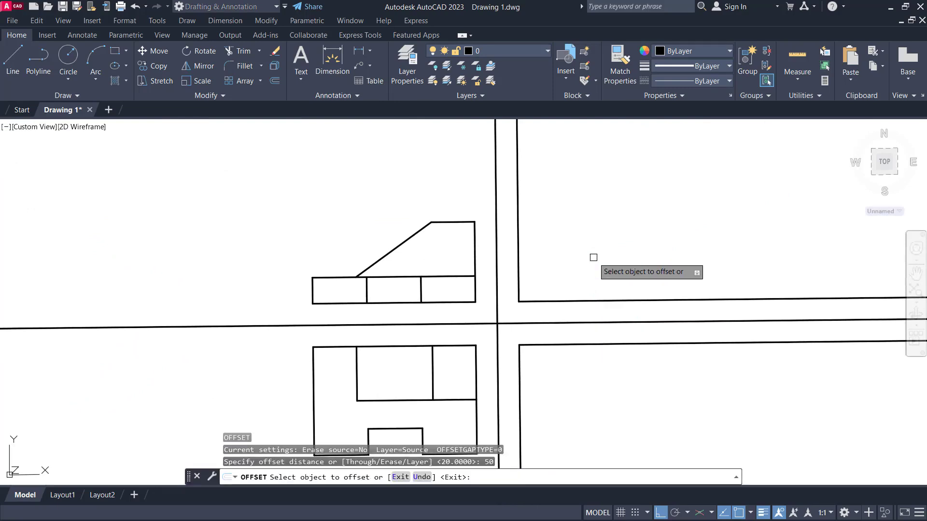
left_click(519, 258)
left_click(629, 261)
key("Escape")
- Examine the dimensioned isometric drawing and orbit around the wireframe model to study the part's left-hand side
scroll(391, 325, "down", 2)
middle_click_drag(391, 325, 568, 285)
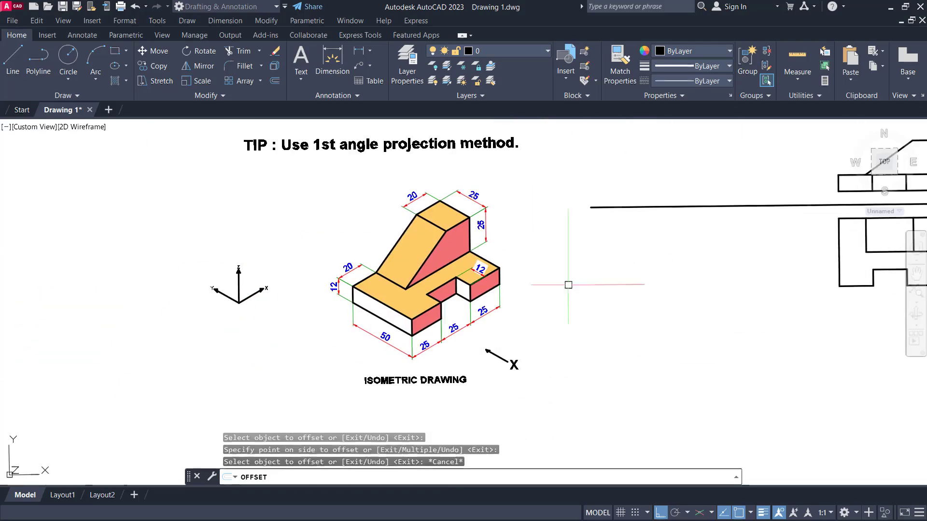
scroll(304, 350, "up", 2)
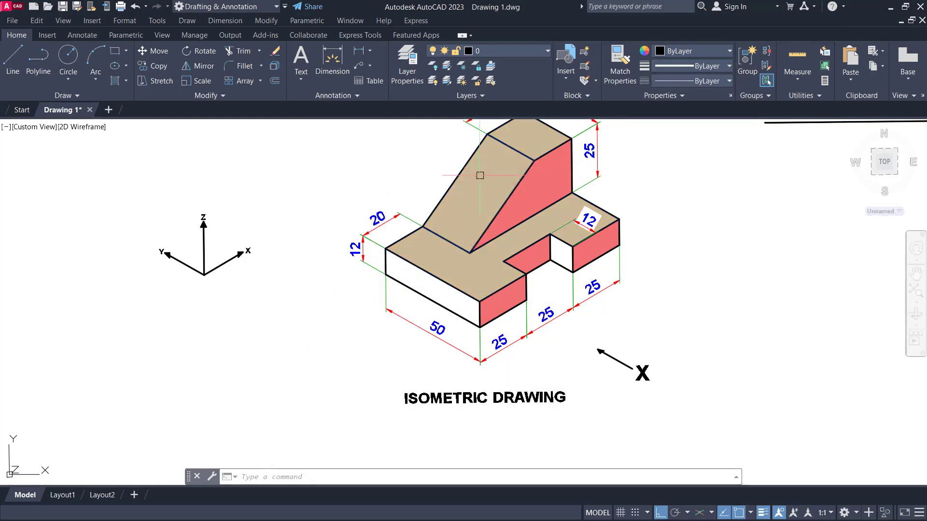
scroll(488, 185, "down", 5)
middle_click_drag(299, 275, 575, 270)
middle_click_drag(488, 232, 519, 198, "shift")
scroll(507, 227, "up", 5)
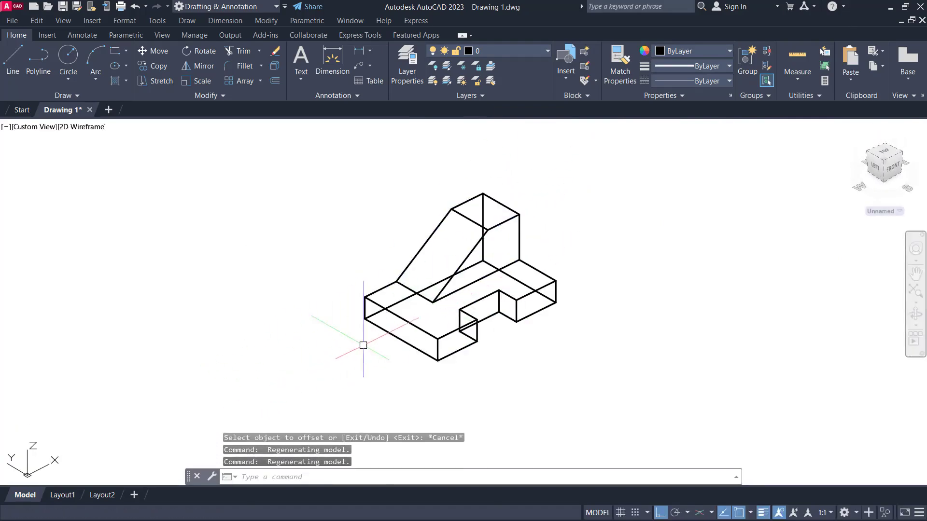
mouse_move(362, 344)
middle_mouse_down("shift")
mouse_move(389, 345)
mouse_move(440, 299)
mouse_move(373, 362)
middle_mouse_up("shift")
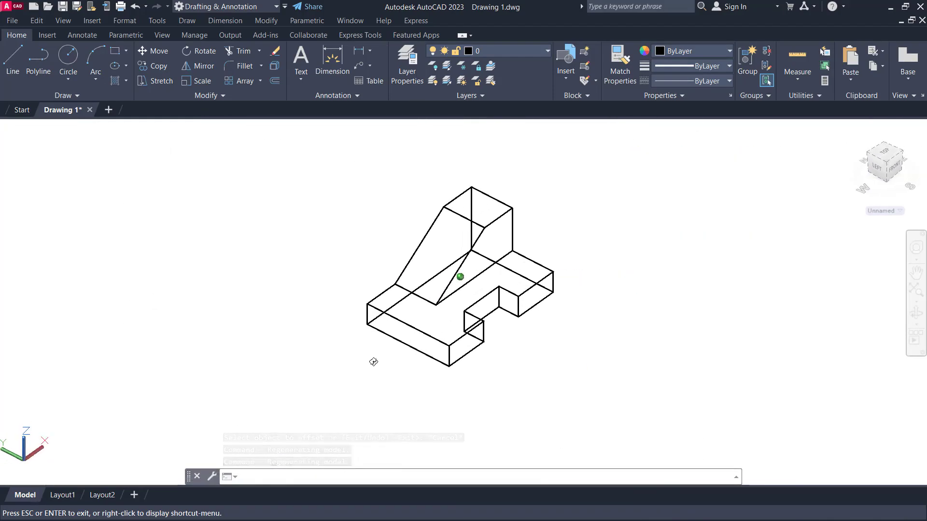
key("Escape")
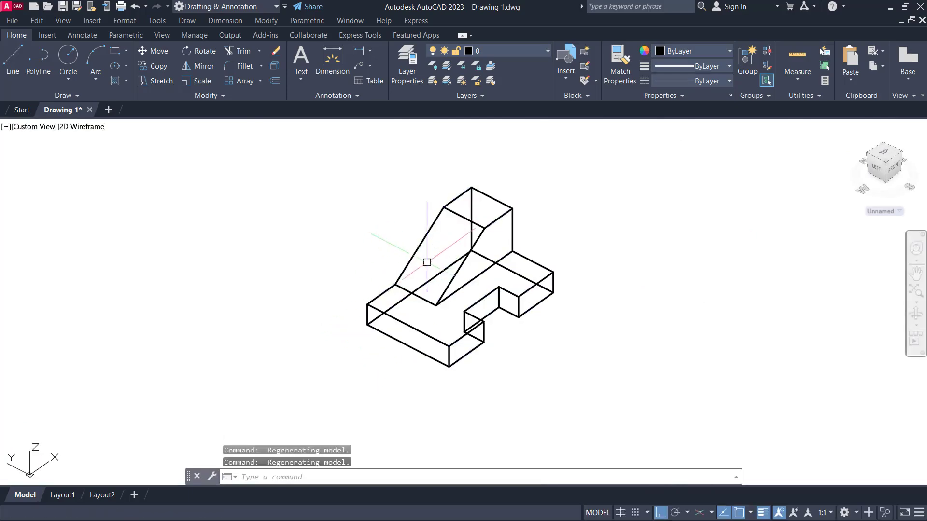
mouse_move(507, 302)
middle_mouse_down("shift")
mouse_move(534, 259)
mouse_move(481, 305)
middle_mouse_up("shift")
scroll(481, 304, "down", 3)
scroll(293, 326, "down", 5)
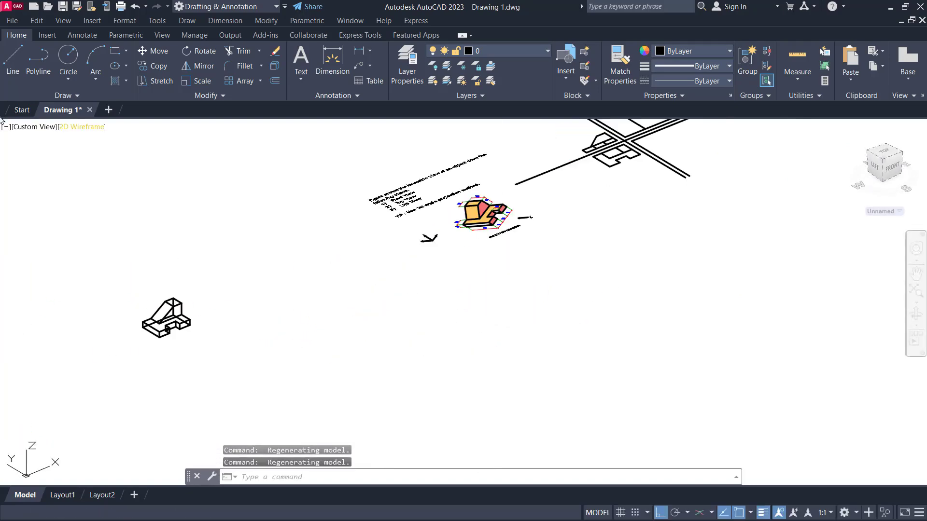
- Restore the Top view and frame the area of the projection views
left_click(29, 128)
left_click(52, 157)
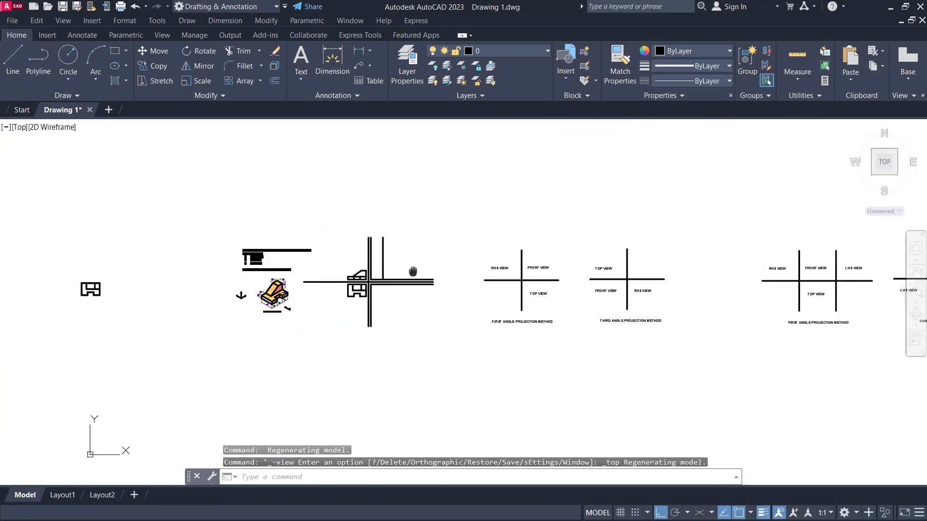
scroll(361, 271, "up", 6)
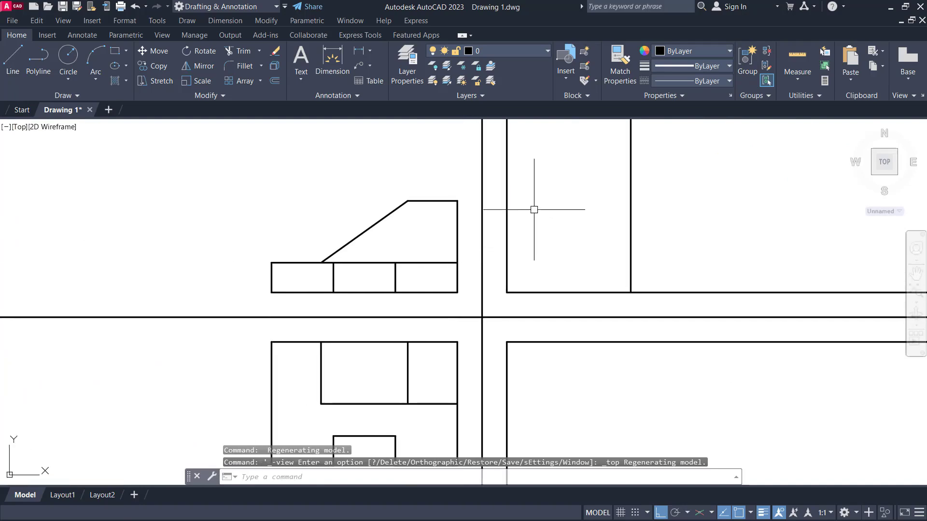
scroll(550, 233, "down", 2)
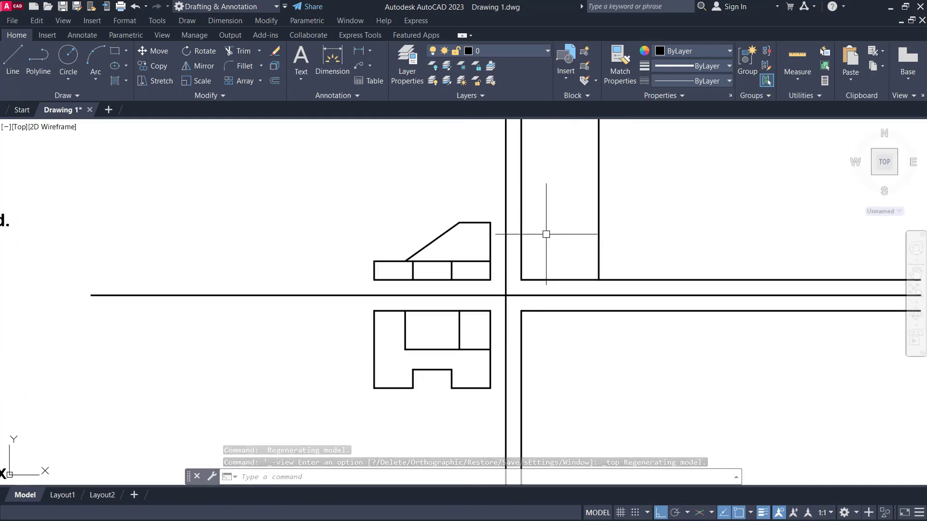
type("o")
key("Return")
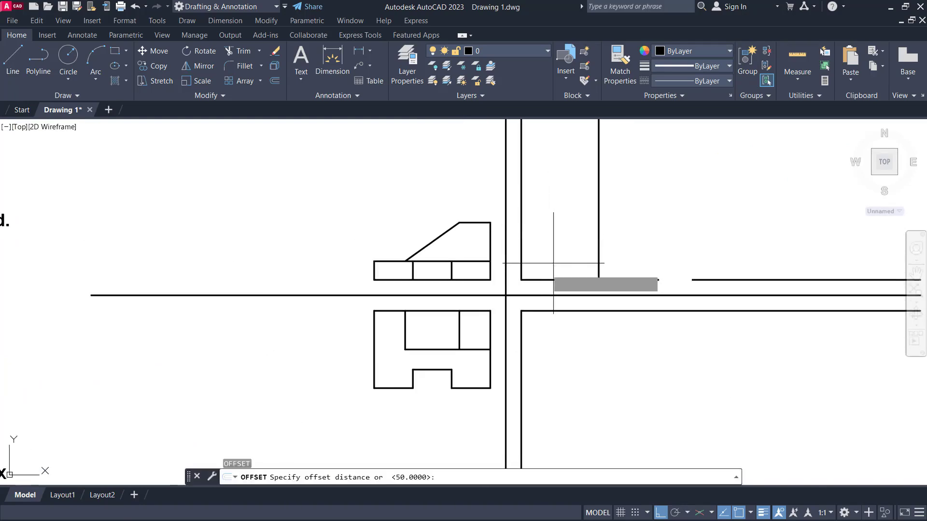
scroll(552, 262, "down", 2)
middle_click_drag(393, 276, 497, 257)
scroll(285, 285, "up", 2)
middle_click_drag(289, 282, 345, 256)
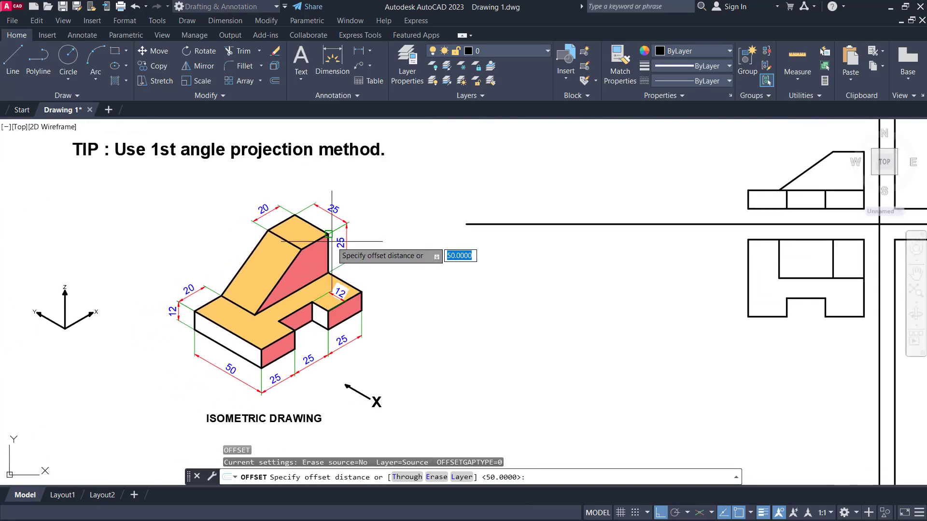
scroll(338, 314, "up", 2)
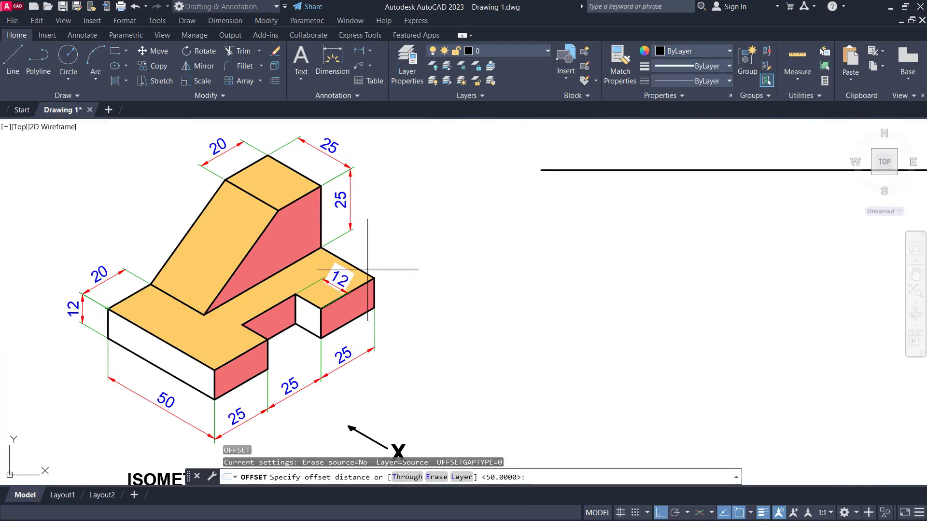
scroll(541, 269, "down", 3)
scroll(382, 290, "up", 1)
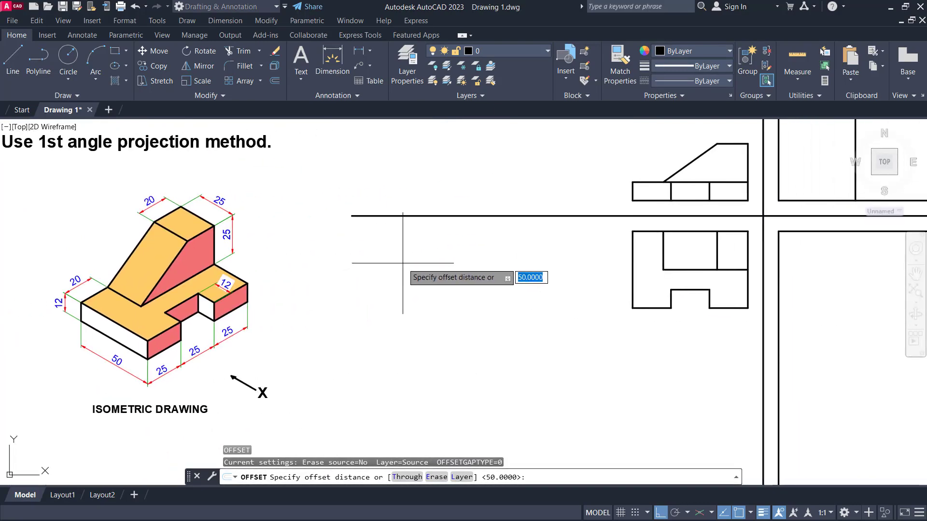
middle_click_drag(777, 166, 498, 239)
key("Escape")
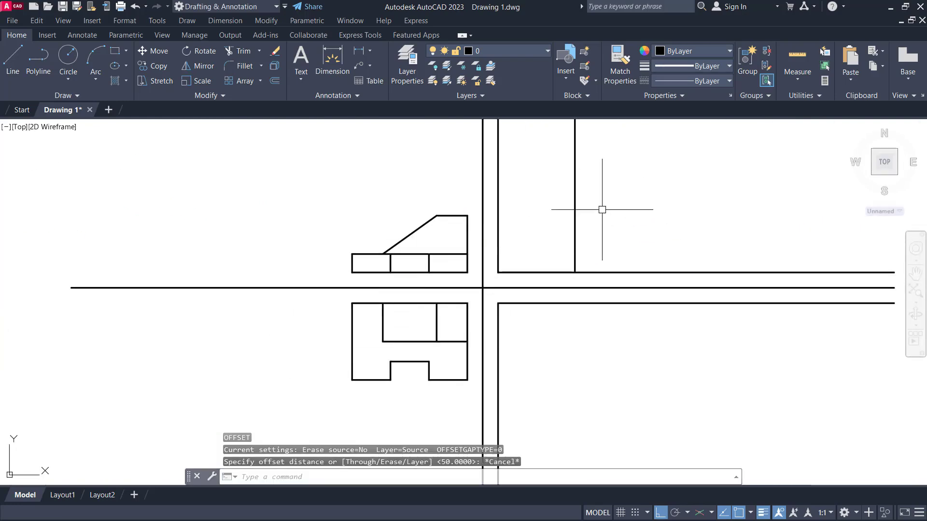
- Draw a horizontal projection line from the front view's upper-right corner to the far vertical line of the side view
type("l")
key("Return")
left_click(468, 215)
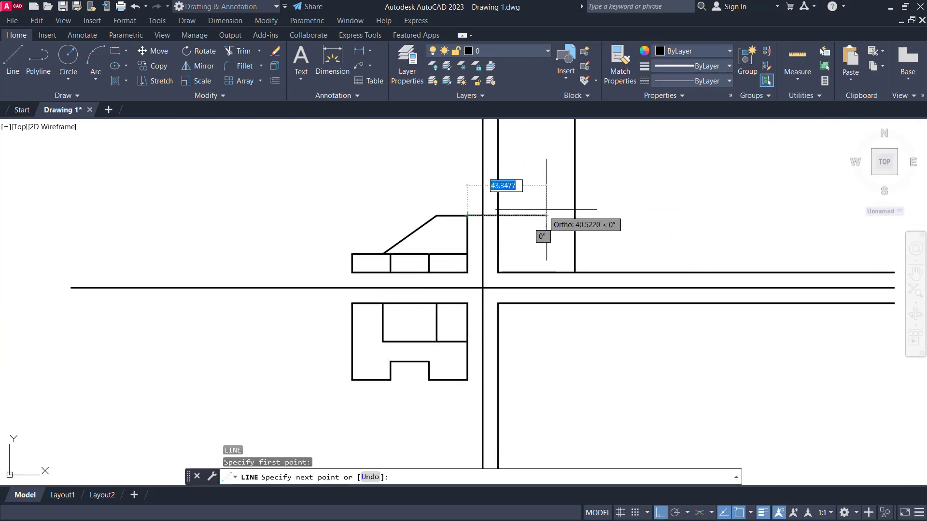
left_click(574, 215)
key("Escape")
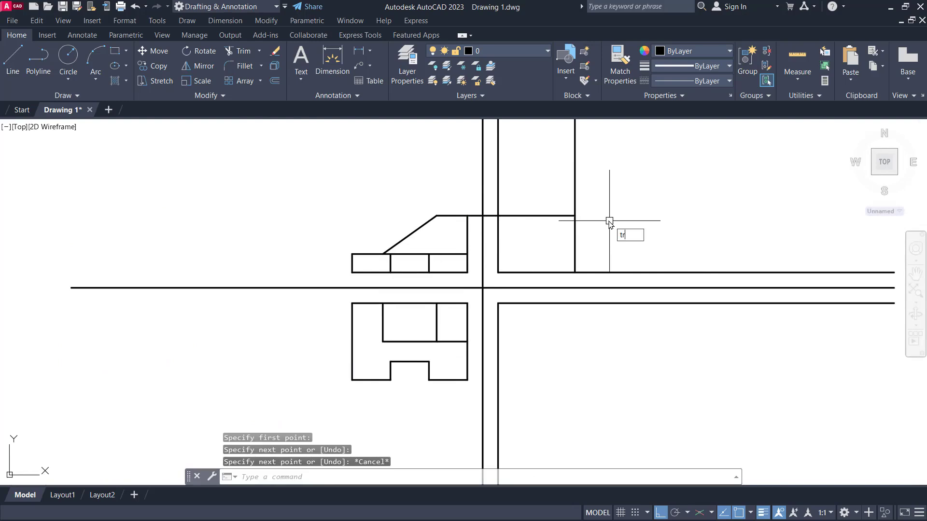
- Trim the excess projection lines around the side view so that only its outer rectangle remains
type("tr")
key("Return")
left_click(574, 201)
left_click(498, 201)
left_click(475, 216)
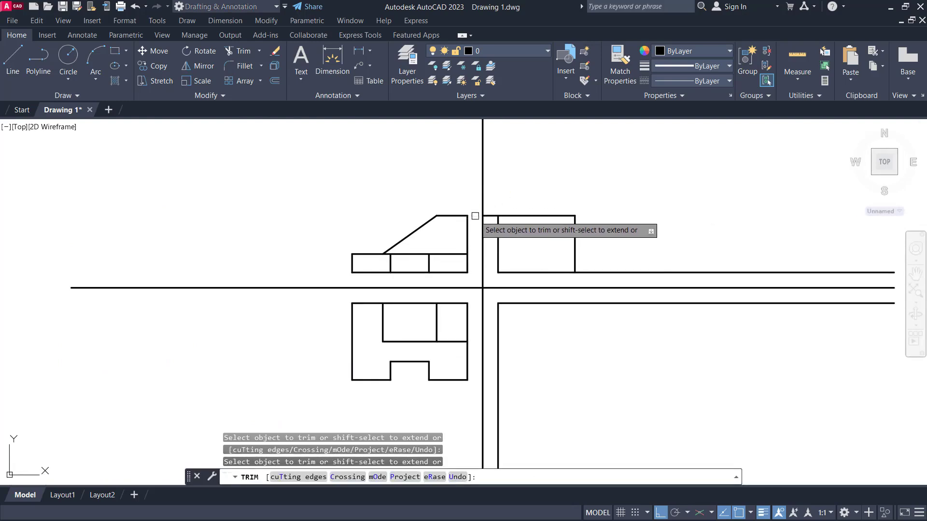
left_click(489, 215)
left_click(594, 273)
key("Escape")
- Offset the side view rectangle's bottom edge 12 units upward to mark the top of the base
scroll(584, 258, "up", 2)
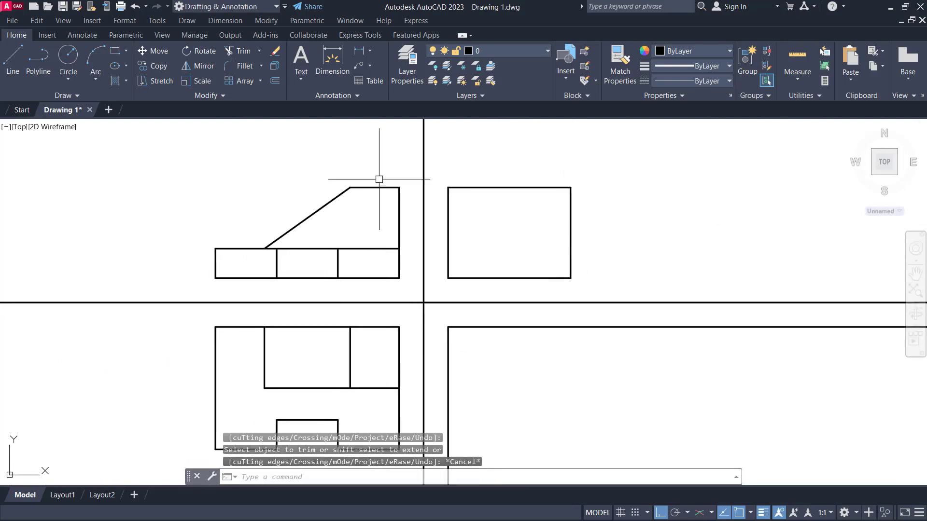
type("o")
key("Return")
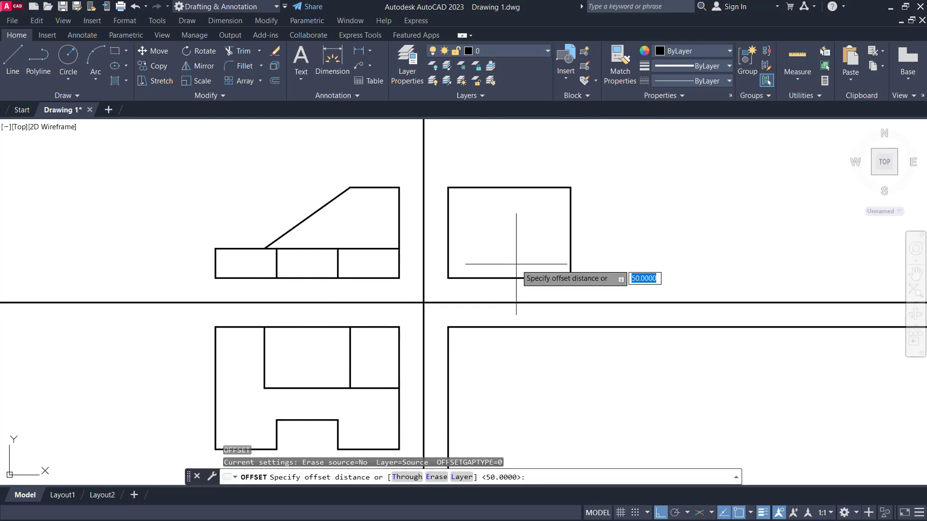
type("12")
key("Return")
left_click(500, 277)
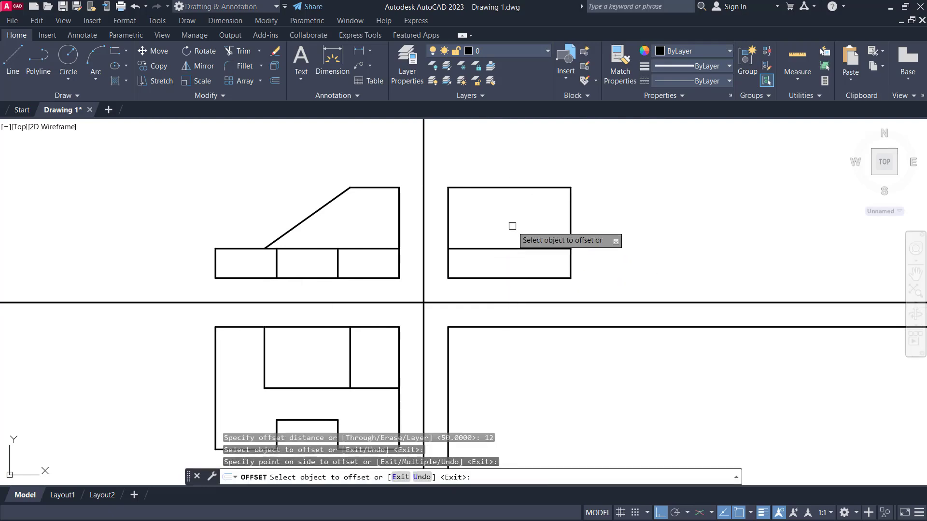
left_click(511, 224)
key("Escape")
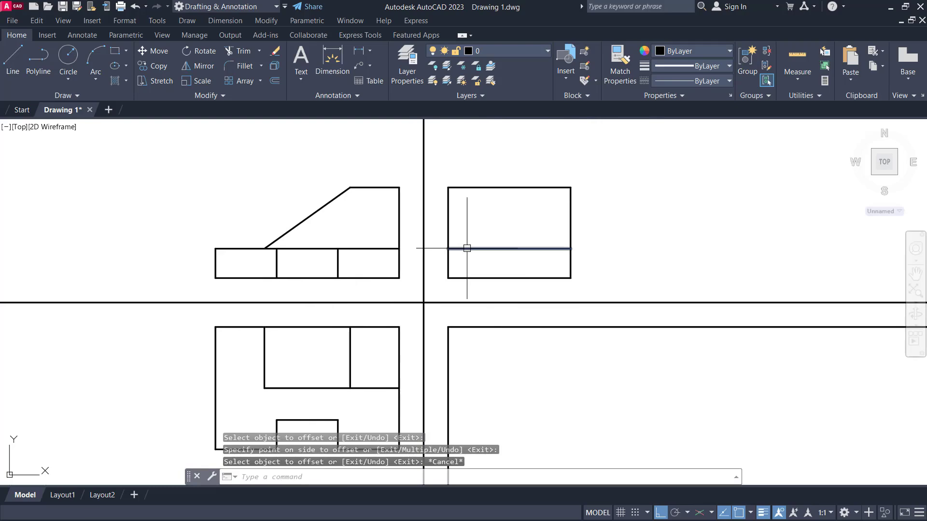
- Examine the isometric drawing's sloped upper block and its dimensions for the remaining side view edges
scroll(467, 243, "down", 2)
middle_click_drag(357, 242, 467, 243)
scroll(362, 261, "down", 2)
middle_click_drag(347, 271, 593, 233)
scroll(310, 248, "up", 4)
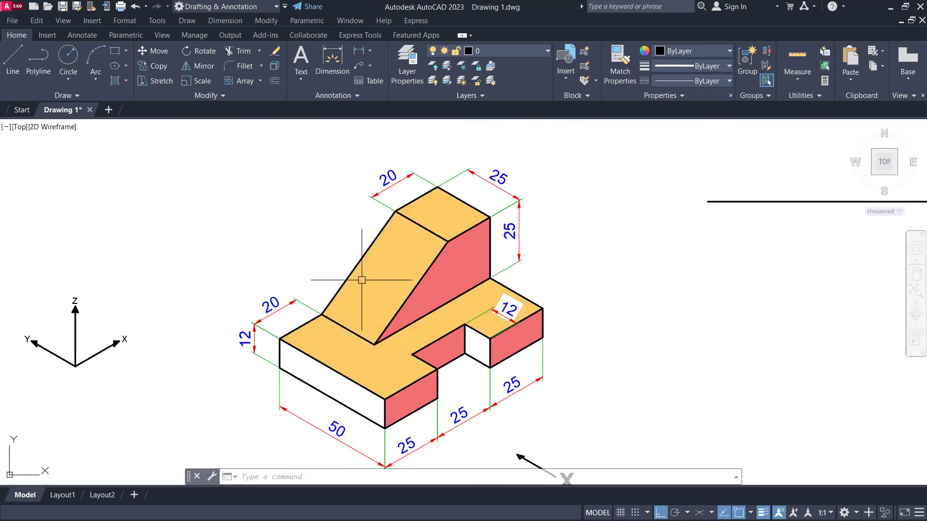
mouse_move(398, 261)
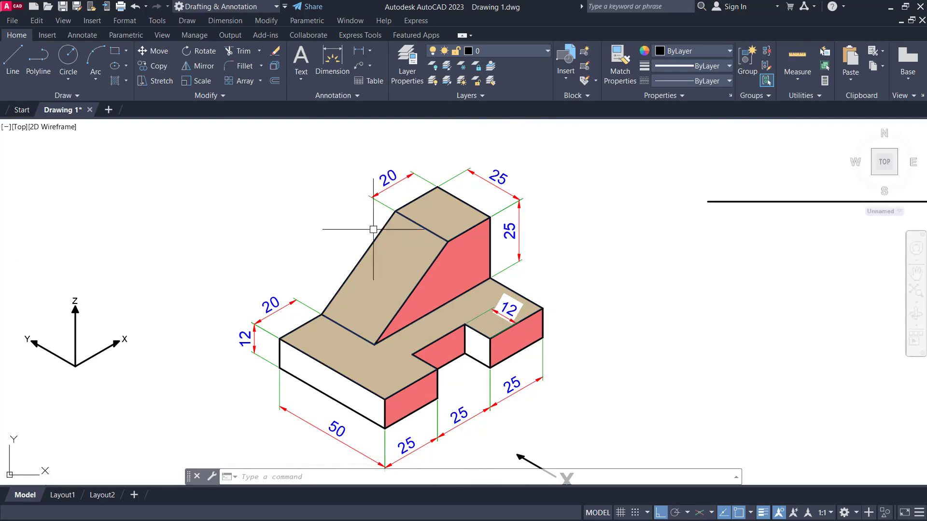
scroll(697, 296, "down", 3)
scroll(575, 271, "up", 5)
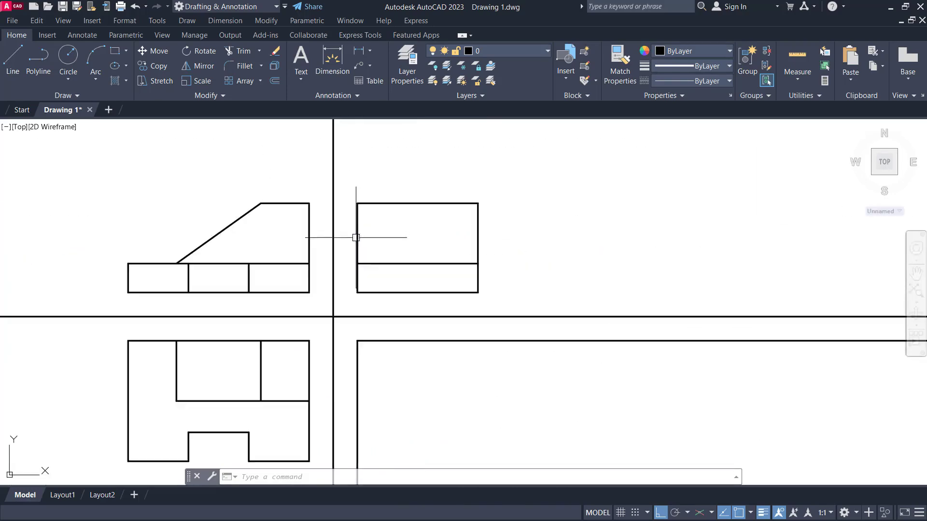
- Offset the side view rectangle's left edge 25 units to the right to mark the upper block's width
scroll(396, 247, "up", 2)
type("o")
key("Return")
type("25")
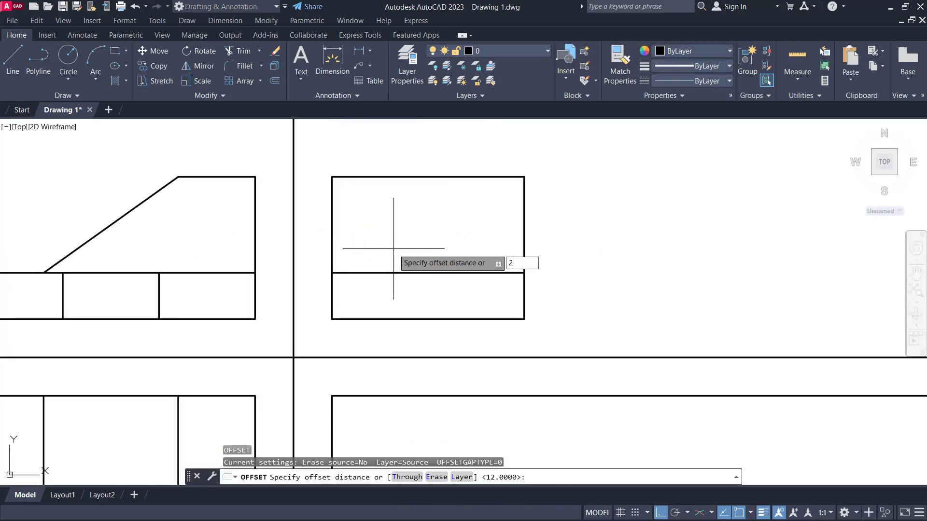
key("Return")
left_click(332, 212)
left_click(450, 215)
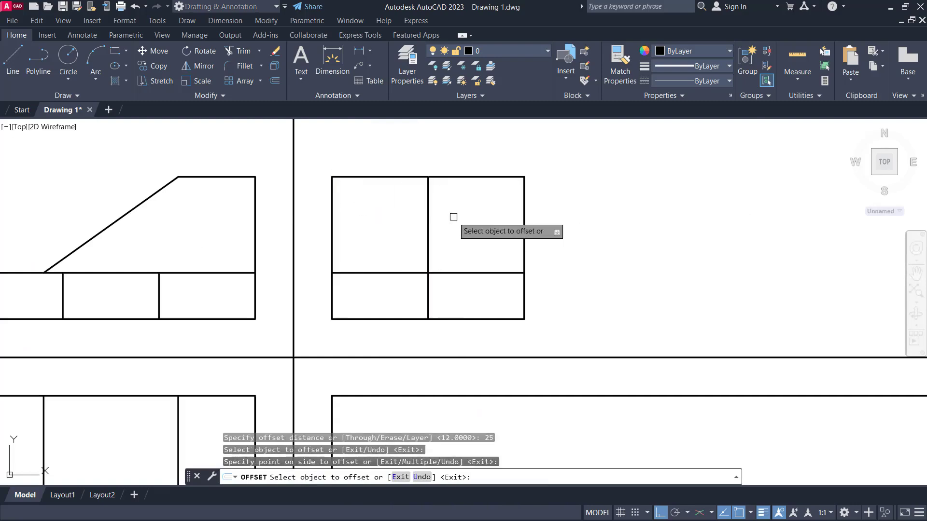
key("Escape")
- Trim the offset line below the base top and the outer edges beyond it to leave an L-shaped side view
key("Return")
left_click(427, 305)
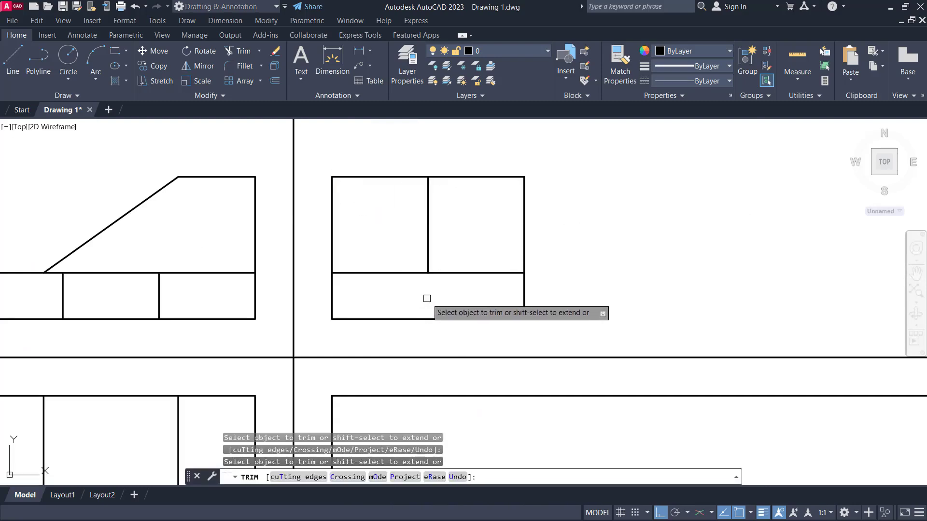
mouse_move(574, 177)
left_mouse_down()
mouse_move(473, 211)
mouse_move(519, 162)
left_mouse_up()
key("Escape")
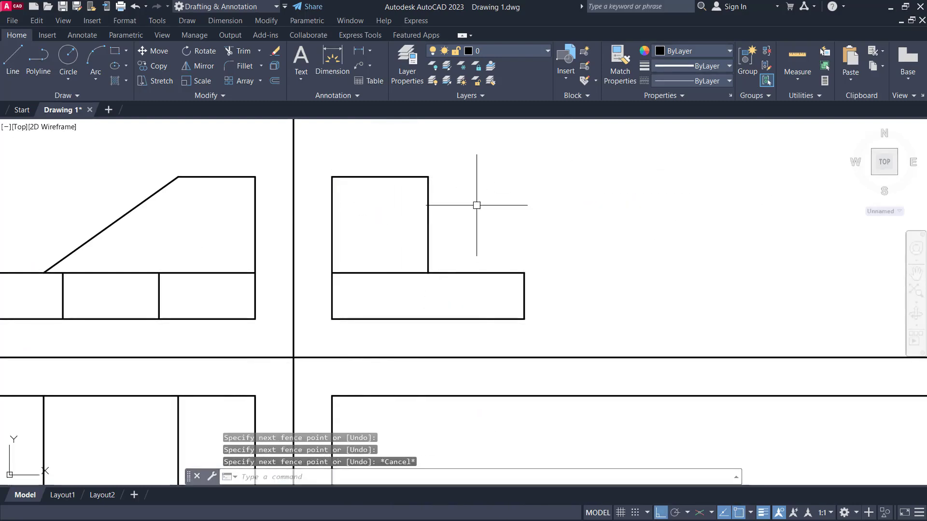
- Compare the side view with the isometric drawing, examining the notch in the base and its depth dimension
middle_click_drag(476, 212, 518, 188)
scroll(515, 242, "down", 2)
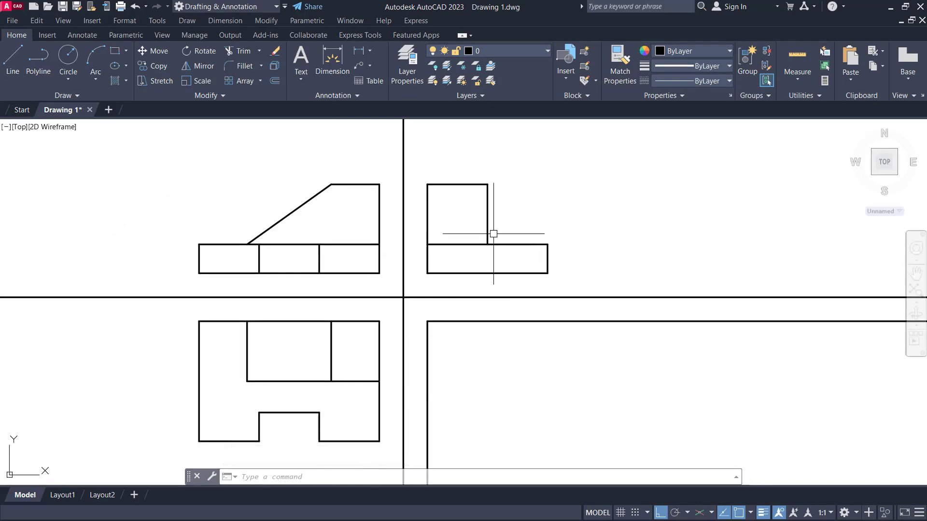
scroll(509, 233, "down", 2)
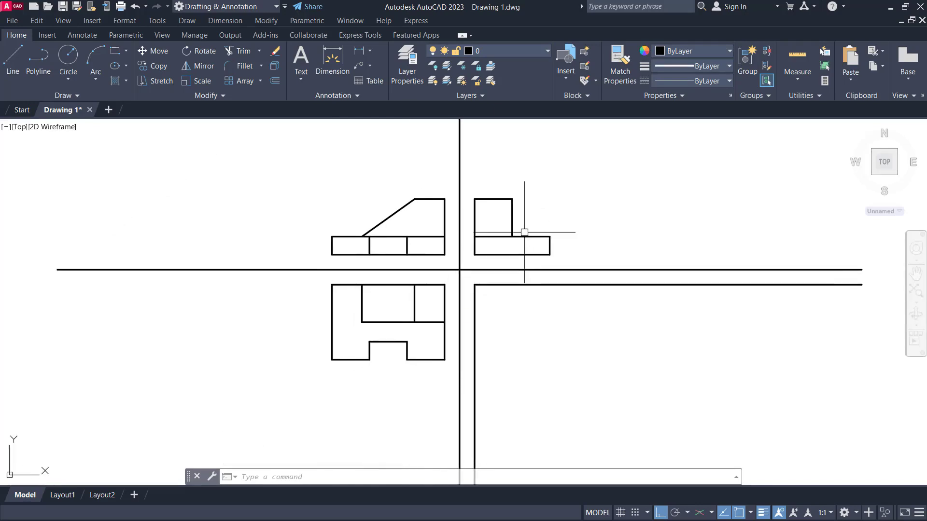
middle_click_drag(100, 322, 347, 317)
scroll(329, 295, "up", 6)
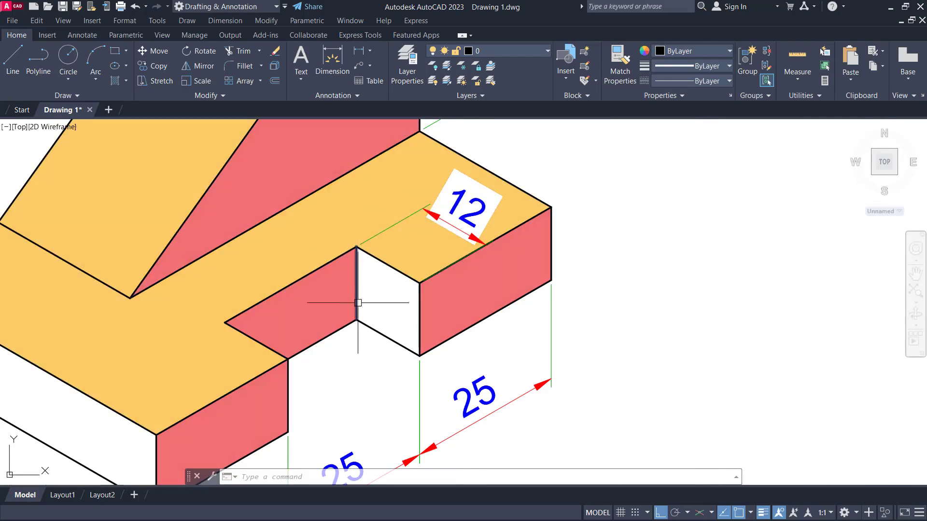
scroll(359, 319, "down", 8)
- Examine the 3D model from its left side for the notch's edge, and restore the Top view
middle_click_drag(151, 333, 306, 335)
scroll(269, 300, "up", 5)
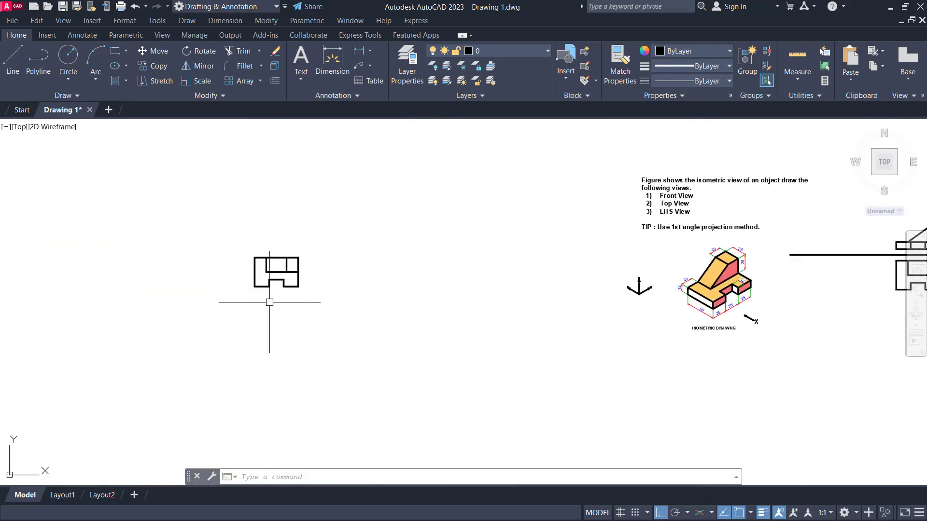
scroll(328, 349, "up", 5)
middle_click_drag(375, 372, 379, 329, "shift")
middle_click_drag(483, 297, 542, 251, "shift")
scroll(398, 303, "up", 4)
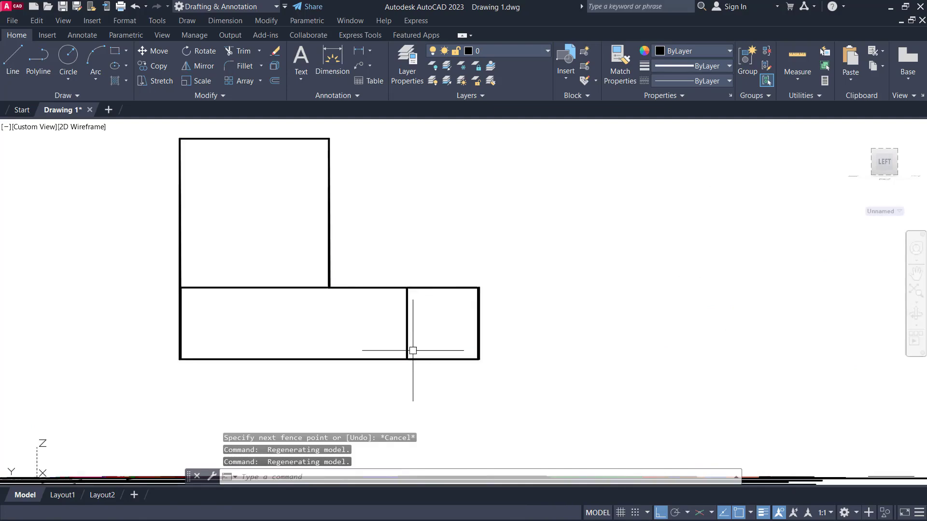
scroll(397, 319, "down", 10)
scroll(395, 316, "down", 3)
middle_click_drag(395, 316, 379, 397, "shift")
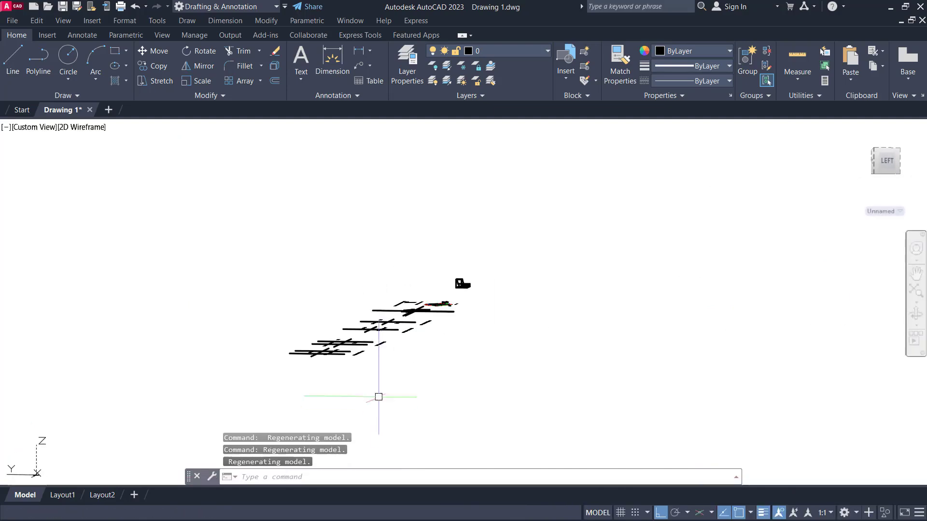
left_click(34, 127)
left_click(53, 153)
scroll(320, 293, "up", 8)
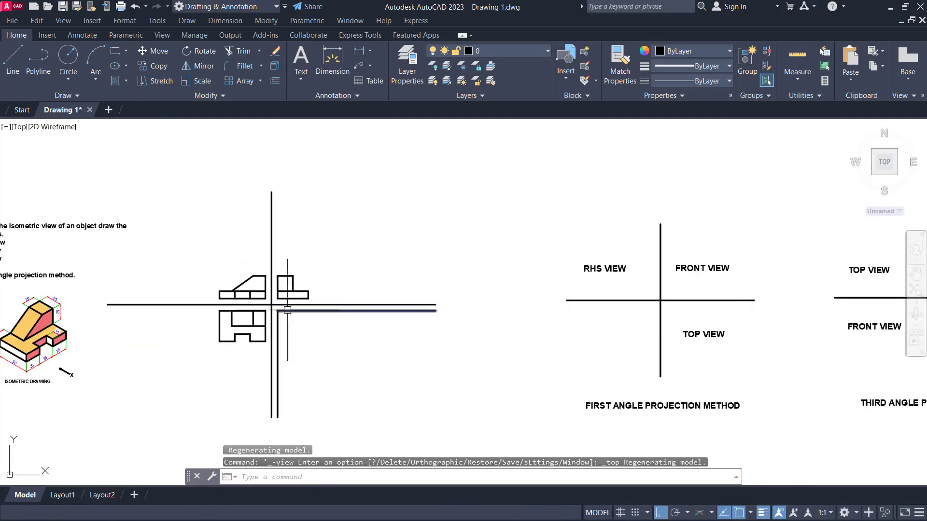
middle_click_drag(321, 293, 326, 291)
- Make Hidden the current layer for the side view's notch edge
left_click(482, 52)
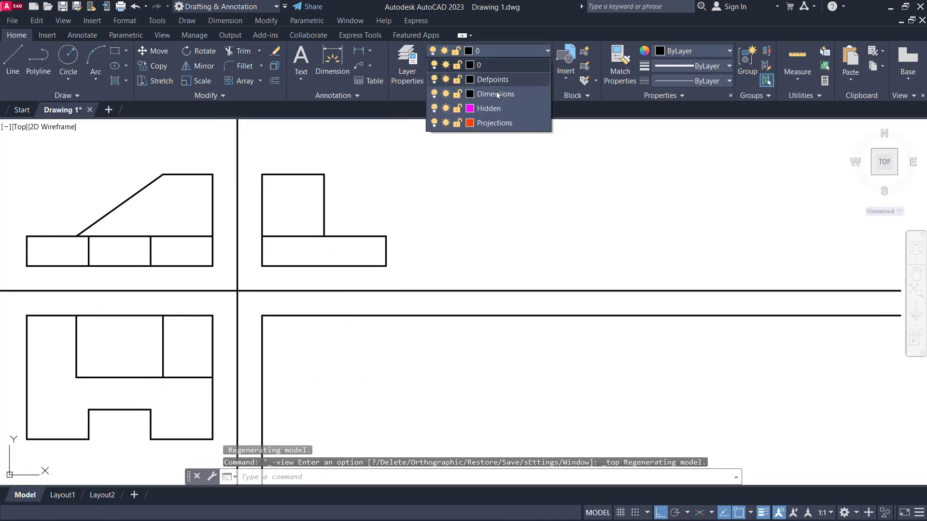
left_click(494, 108)
scroll(383, 226, "up", 2)
middle_click_drag(383, 226, 399, 227)
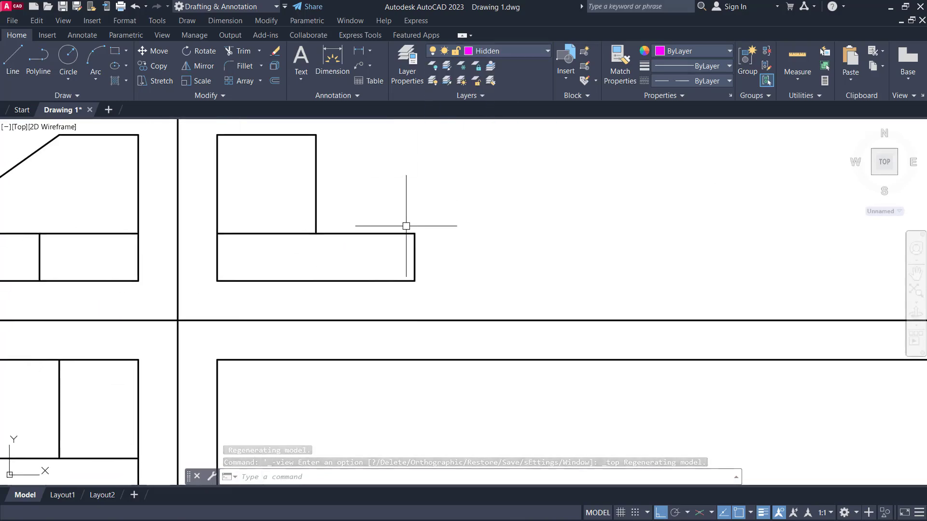
type("o")
key("Return")
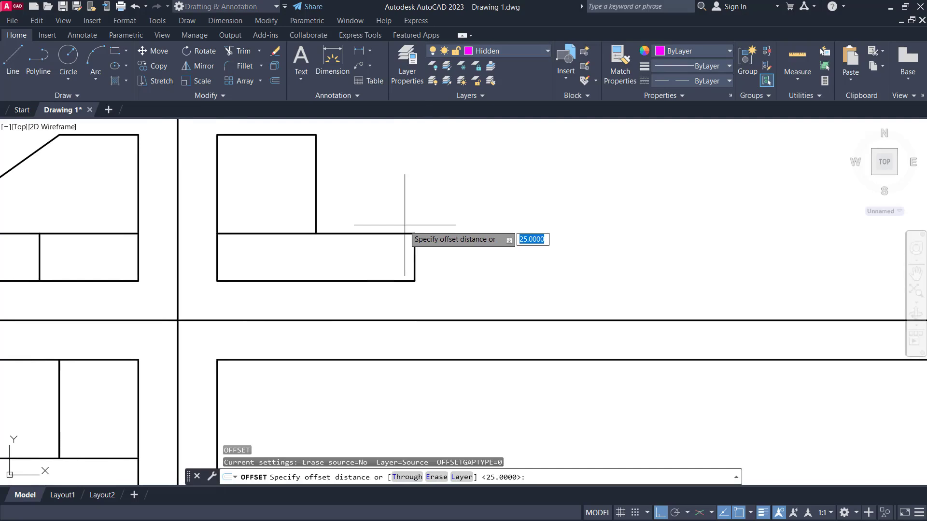
key("Escape")
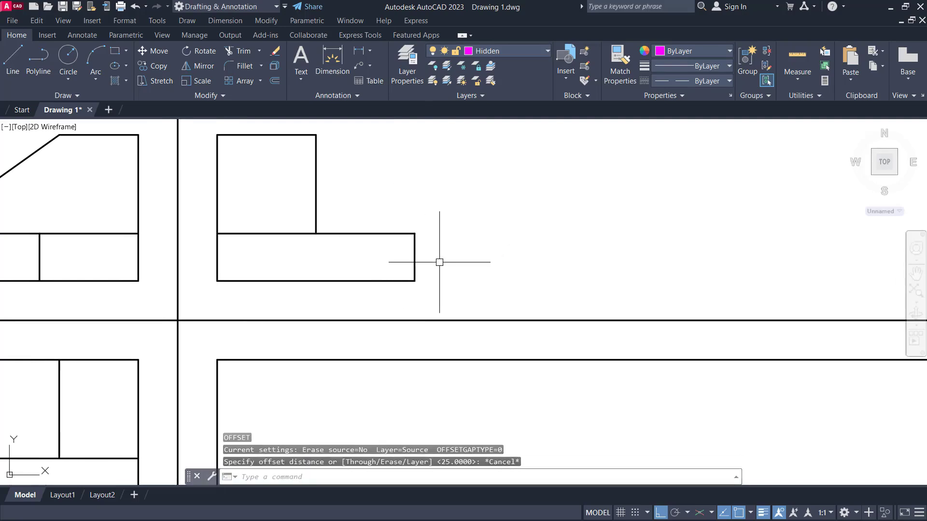
- Offset the right edge of the side view's base 12 units inward to mark the notch depth
type("o")
key("Return")
type("1")
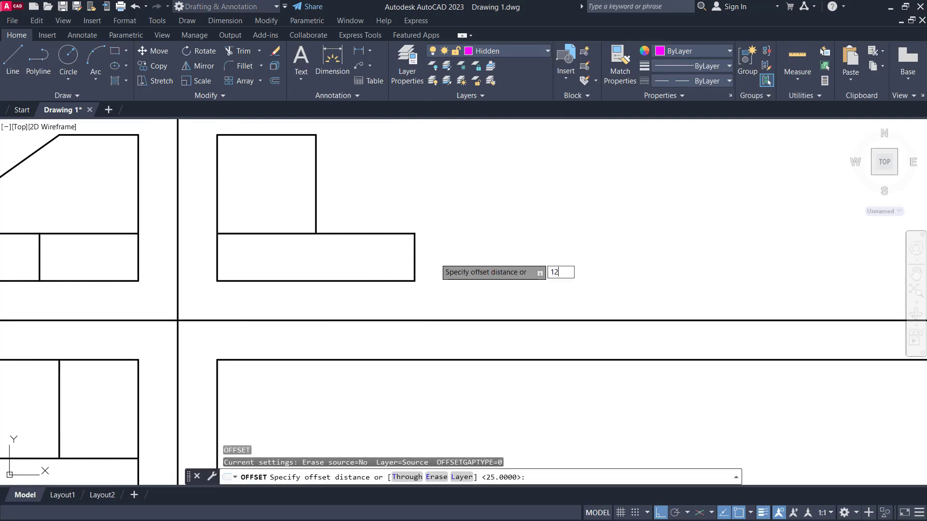
type("2")
key("Return")
left_click(415, 255)
left_click(292, 269)
key("Escape")
- Move the offset notch line in the side view's base to the Hidden layer
left_click(366, 248)
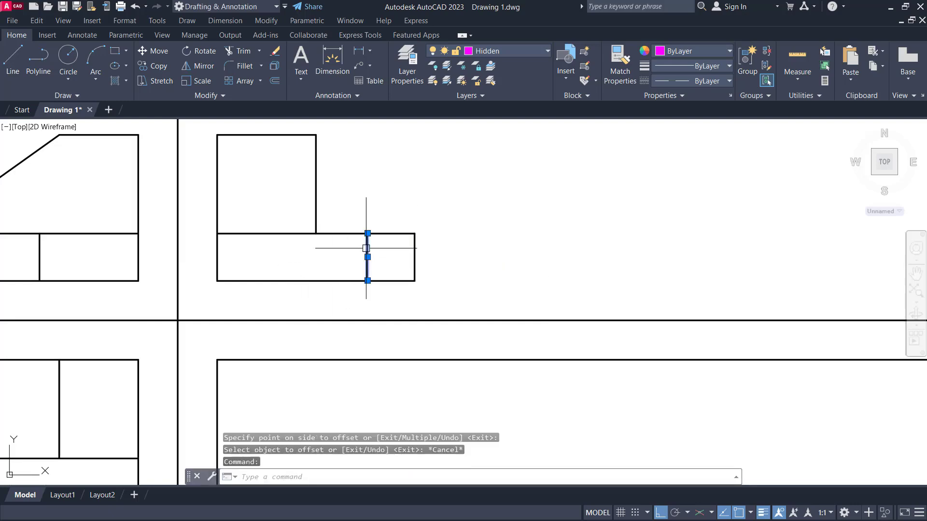
left_click(516, 53)
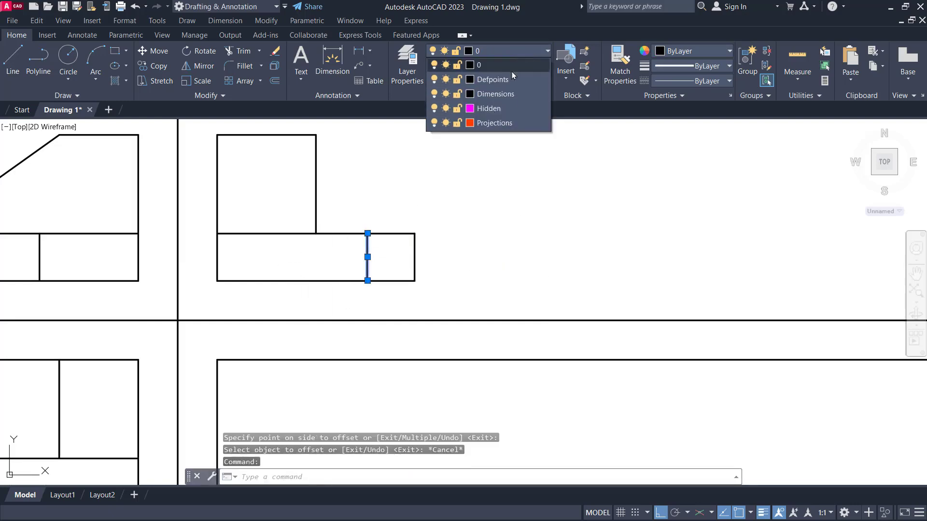
left_click(504, 115)
key("Escape")
- Make Projections the current layer for the construction lines
scroll(503, 217, "down", 5)
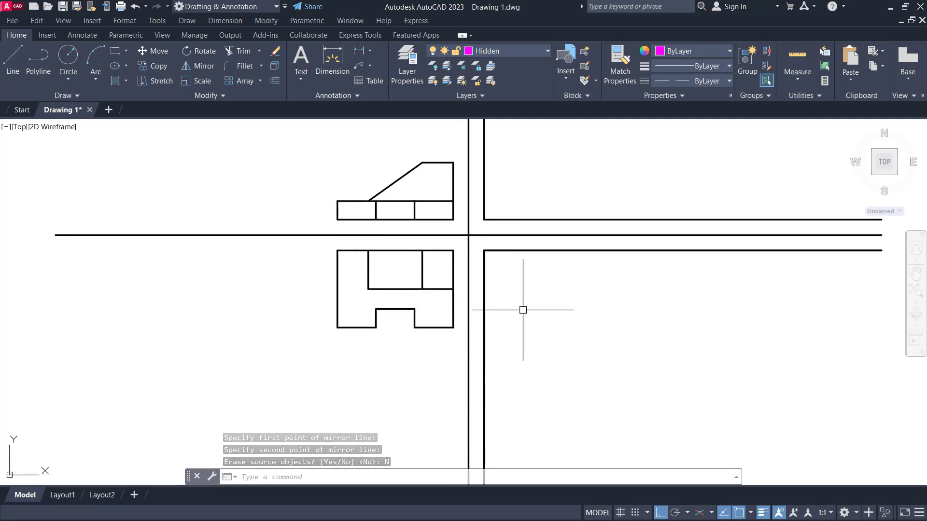
left_click(519, 48)
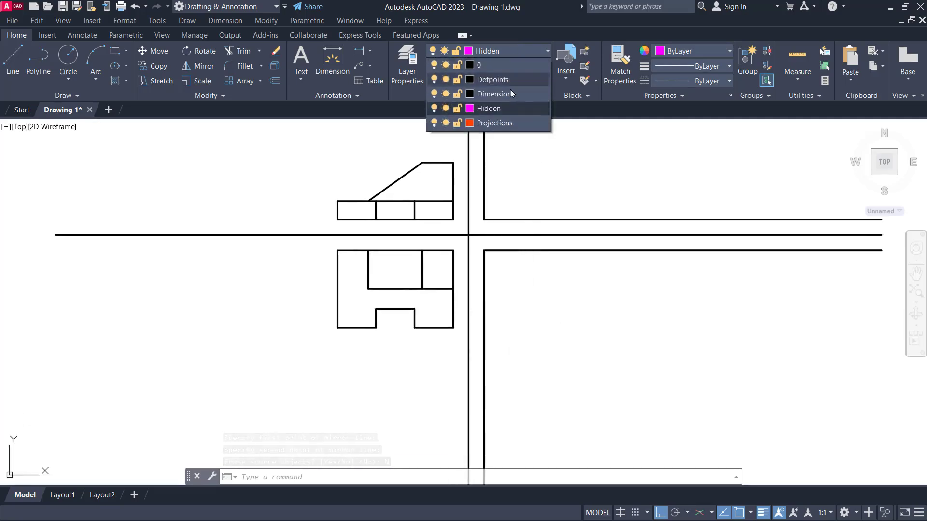
left_click(505, 122)
- Draw a diagonal ray from the intersection of the reference axes through the corner of the offset lines beside the top view
mouse_move(495, 317)
middle_mouse_down()
mouse_move(449, 331)
mouse_move(465, 335)
middle_mouse_up()
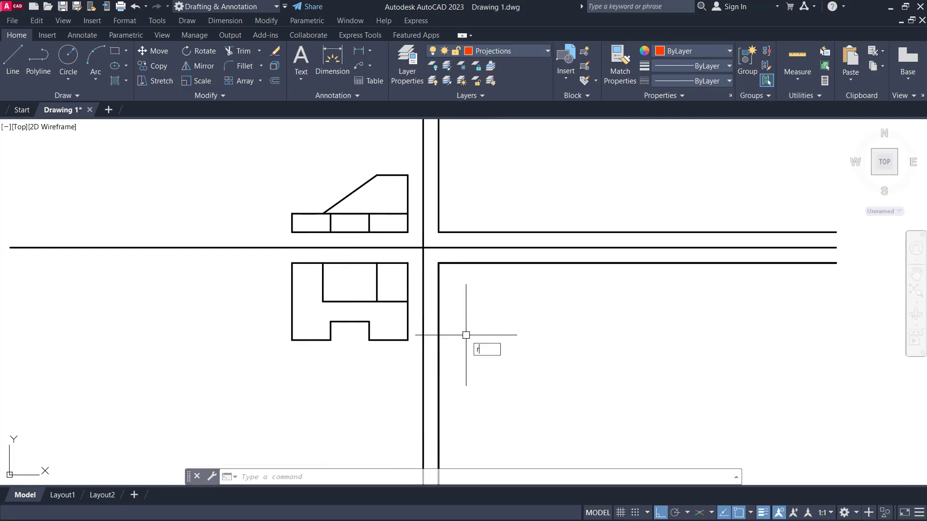
type("ray")
key("Return")
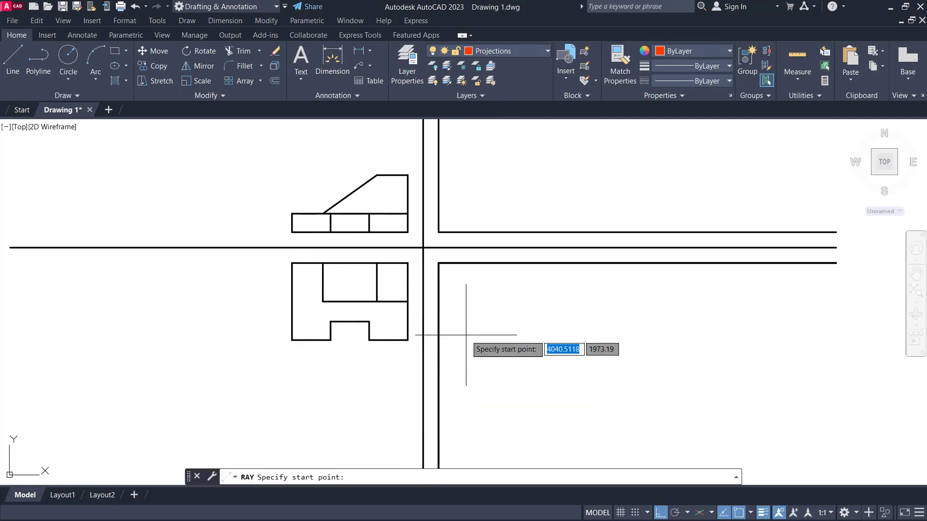
scroll(466, 294, "up", 4)
middle_click_drag(466, 293, 481, 311)
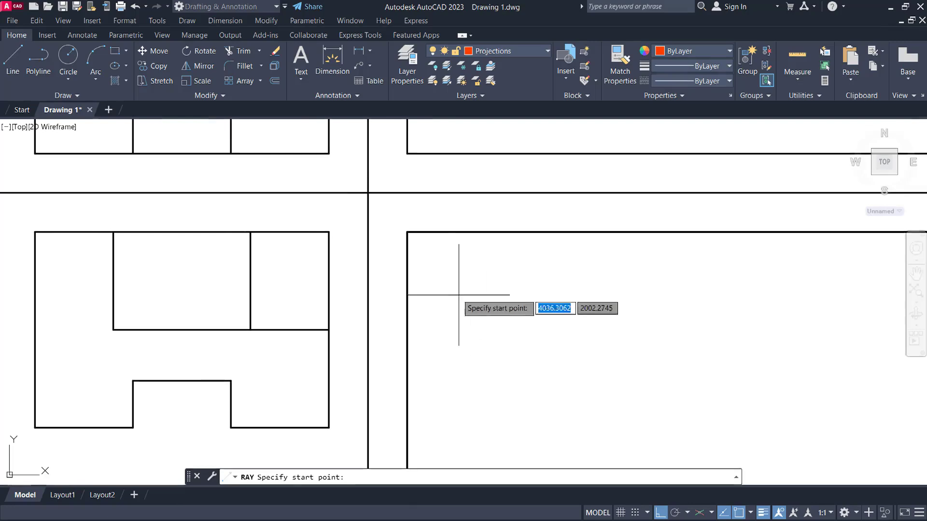
left_click(367, 193)
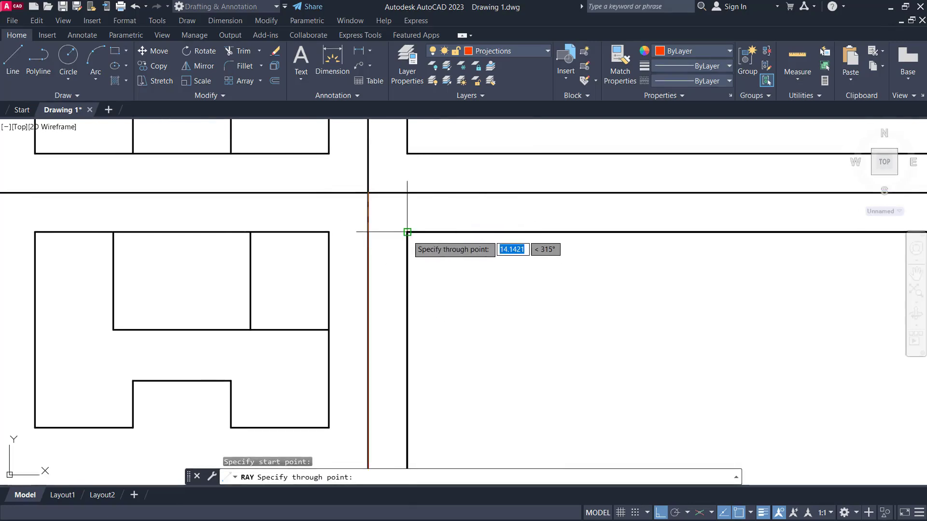
left_click(427, 252)
key("Escape")
left_click(447, 275)
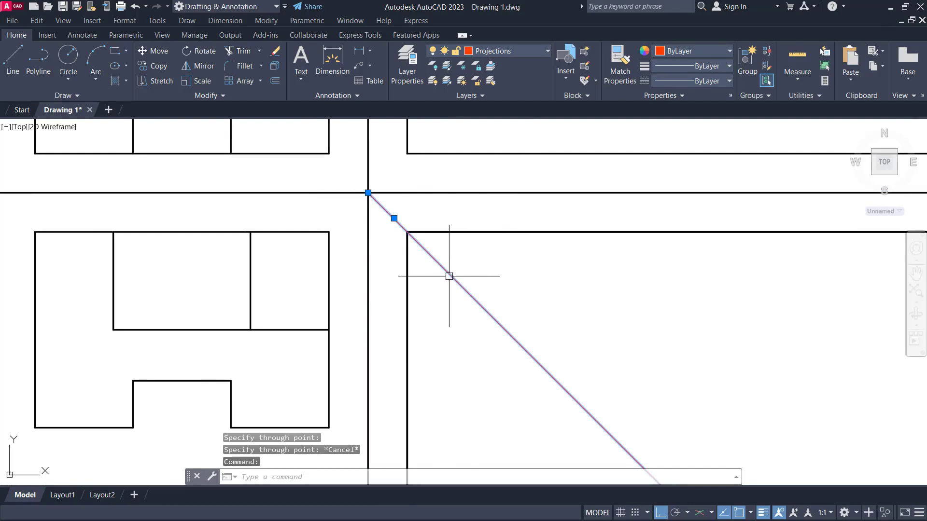
scroll(357, 194, "down", 3)
scroll(393, 244, "up", 3)
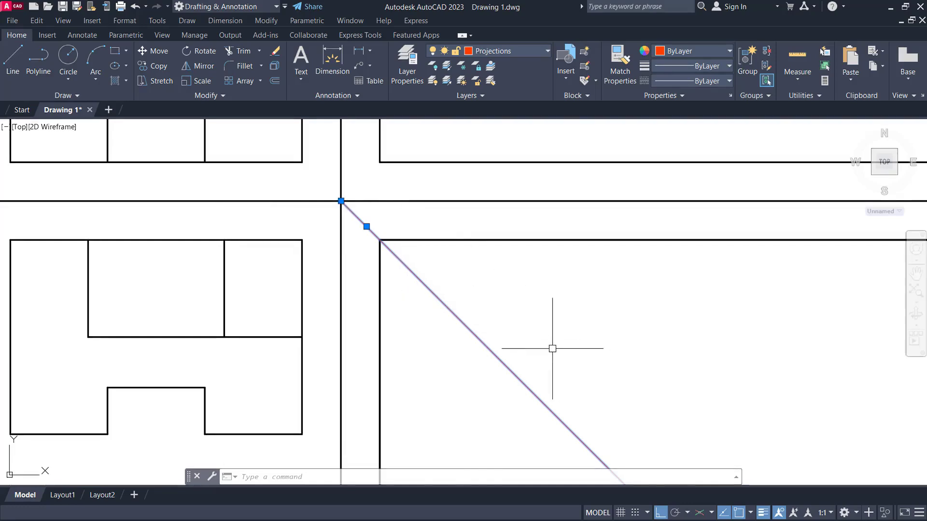
scroll(552, 348, "down", 4)
key("Escape")
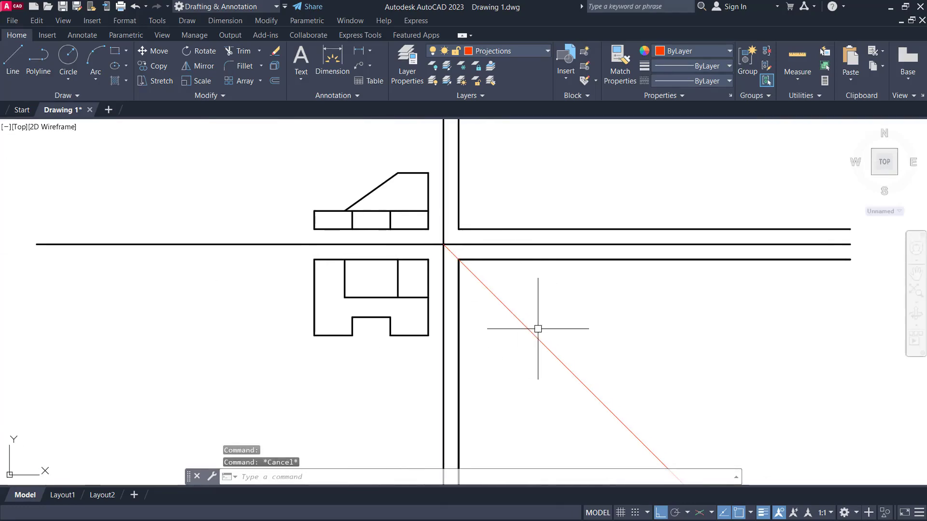
scroll(427, 315, "up", 2)
scroll(422, 301, "down", 2)
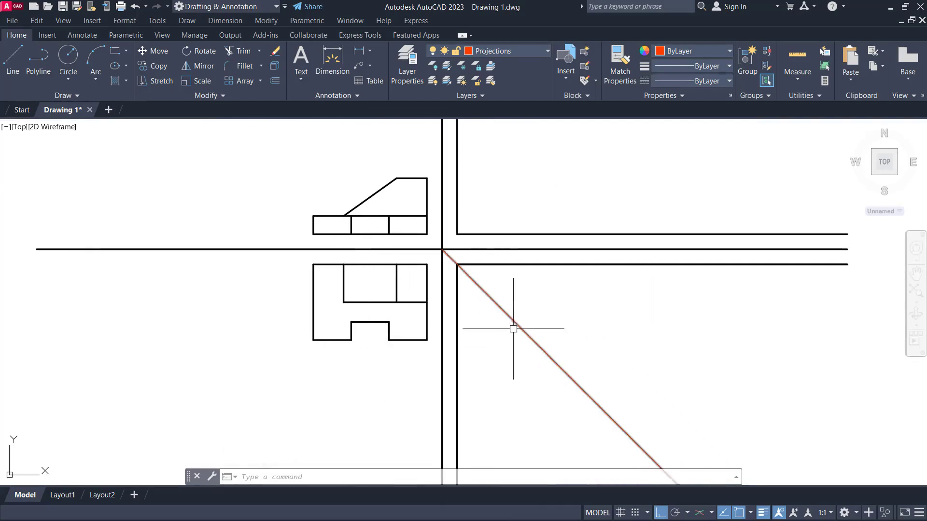
- Draw horizontal projection rays toward the side view from the front view's upper-right corner and the right end of its base top
middle_click_drag(512, 329, 505, 345)
scroll(483, 193, "up", 2)
middle_click_drag(478, 204, 477, 210)
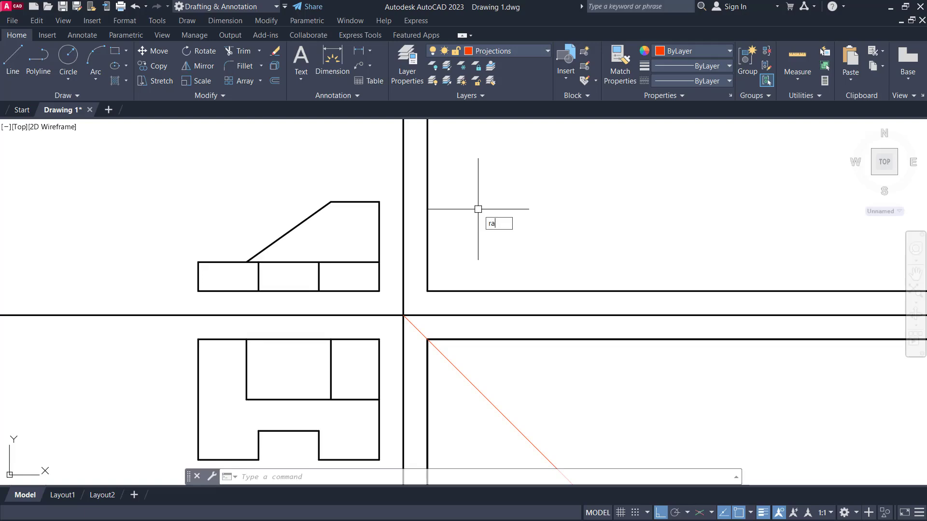
key("Return")
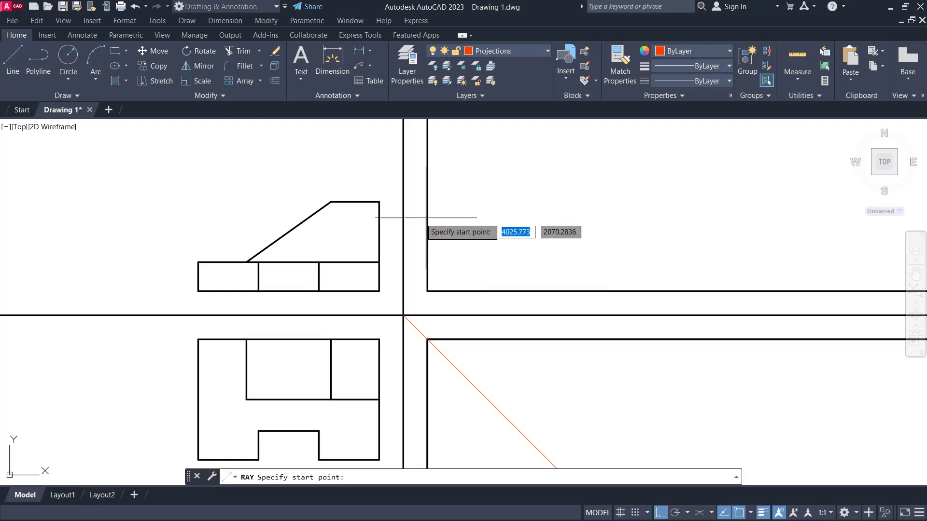
left_click(380, 202)
left_click(657, 200)
key("Escape")
key("Return")
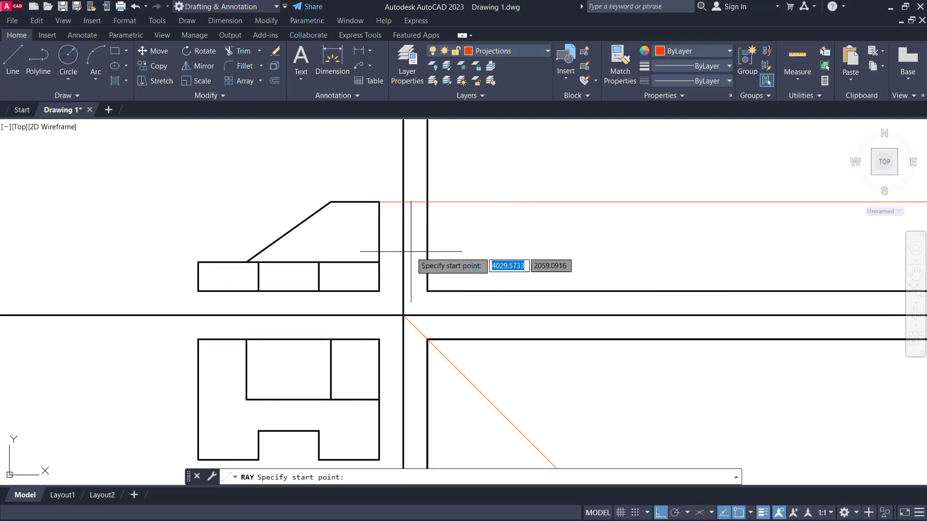
left_click(380, 263)
left_click(583, 264)
key("Escape")
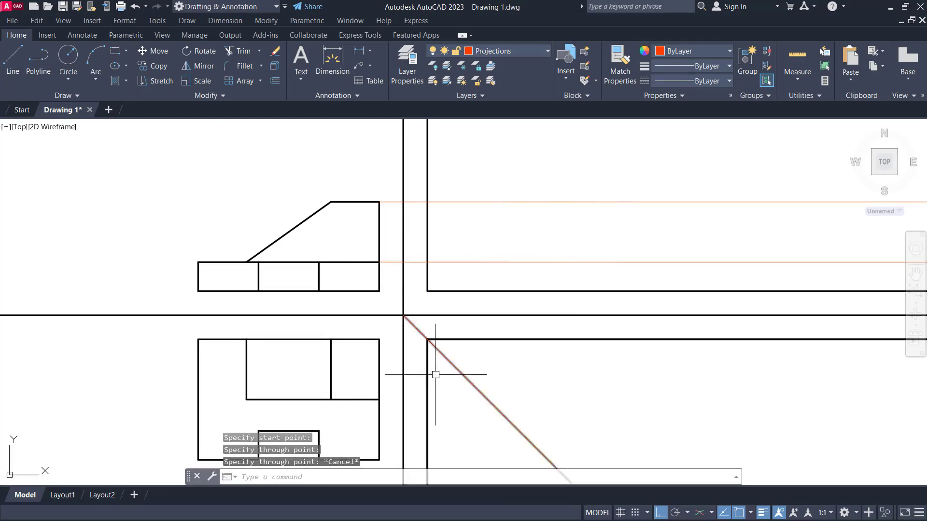
- Draw horizontal rays across the diagonal from the top view's lower-right corner and the right end of the upper block's front edge
middle_click_drag(430, 408, 428, 320)
key("Return")
left_click(377, 372)
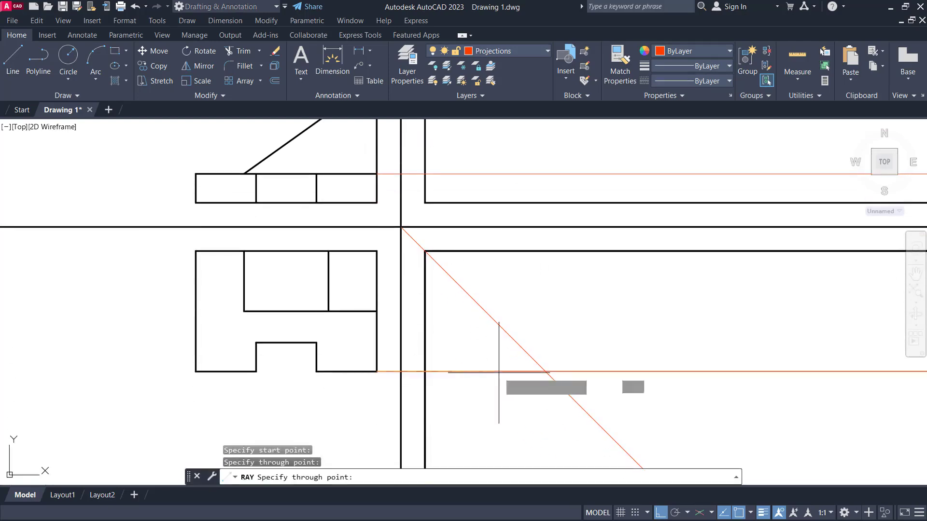
left_click(498, 374)
key("Escape")
key("Return")
left_click(377, 311)
left_click(569, 310)
key("Escape")
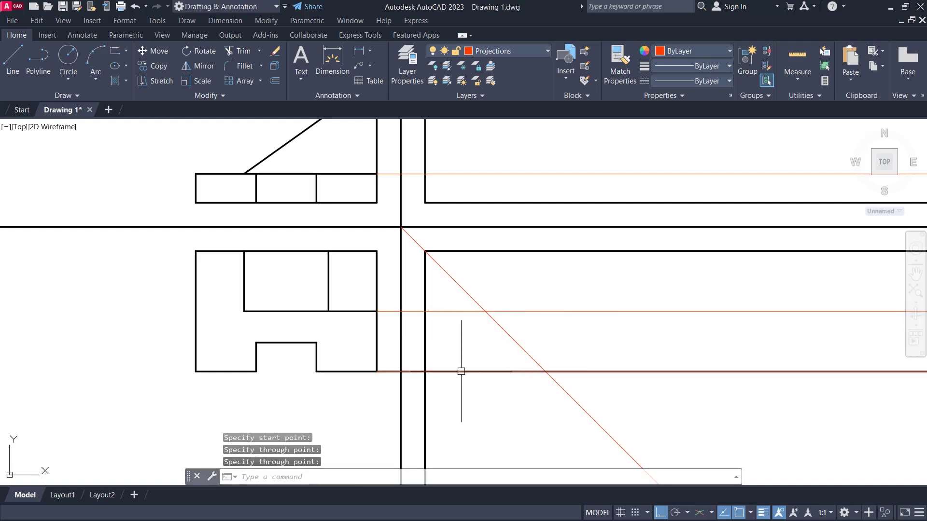
- Erase the two horizontal rays projected from the top view
left_click(470, 305)
left_click(454, 373)
key("Delete")
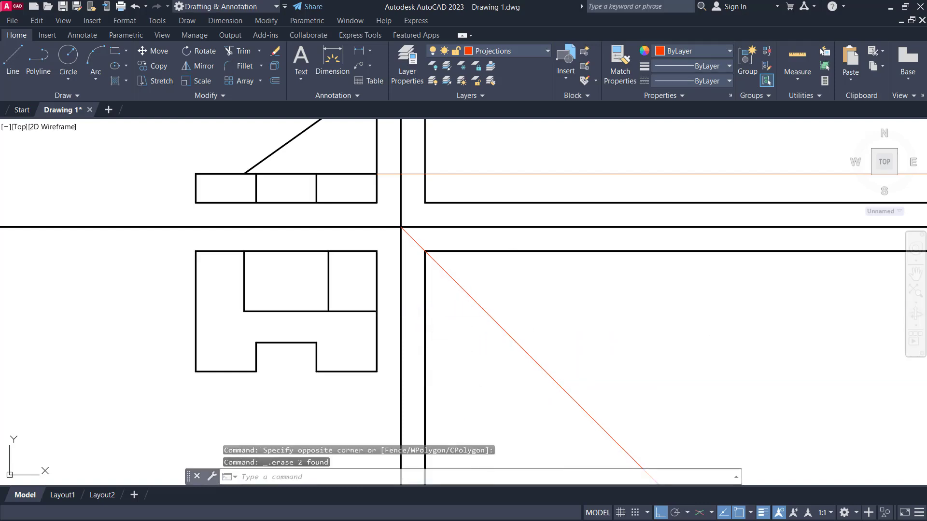
- Erase the two horizontal rays projected from the front view toward the side view
middle_click_drag(545, 126, 541, 191)
left_click(547, 159)
left_click(516, 239)
key("Delete")
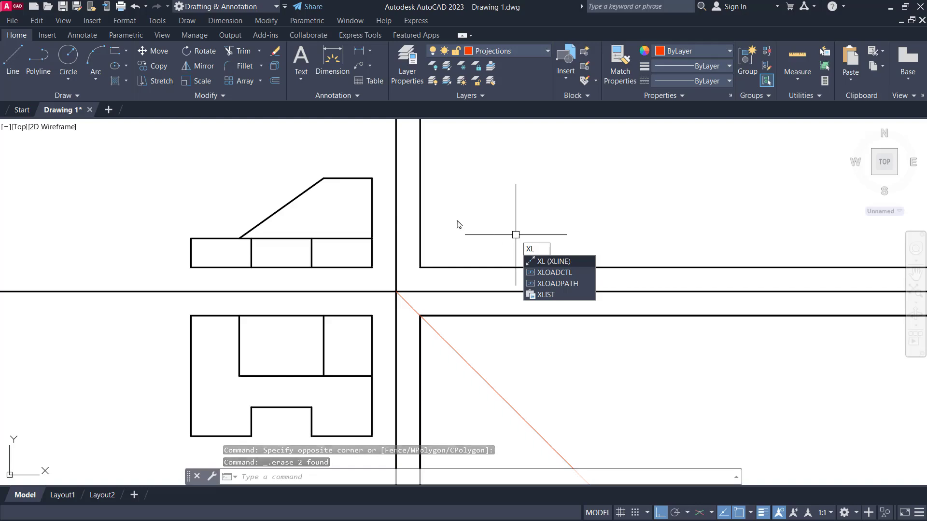
- Draw horizontal construction lines through the front view's upper-right corner and the right end of its base top
key("Return")
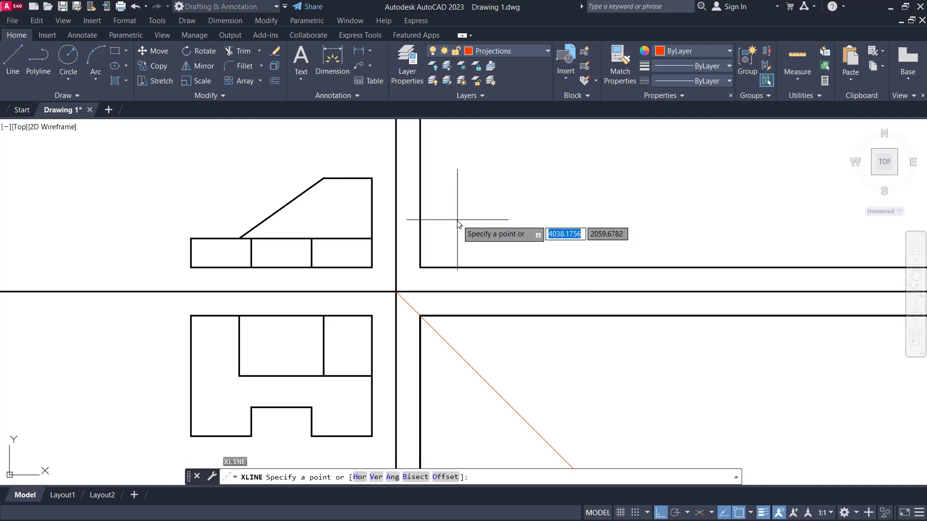
type("h")
key("Return")
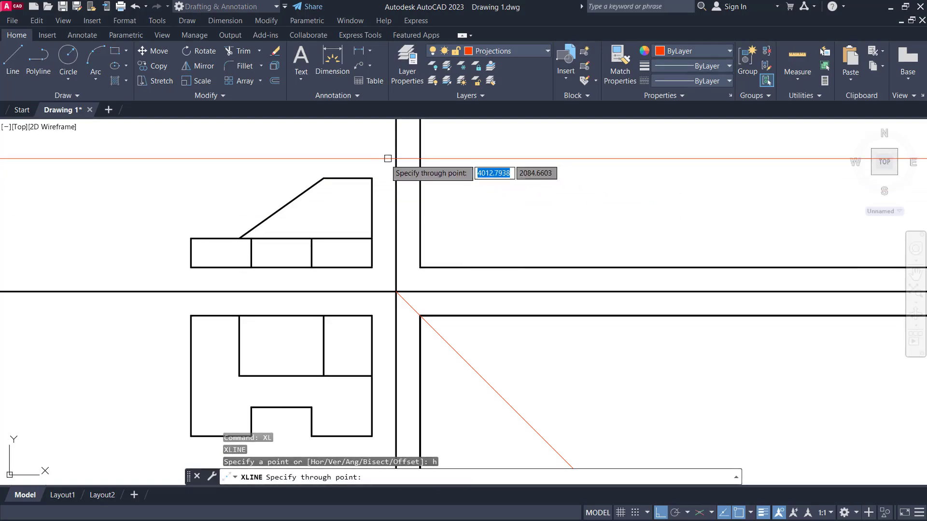
left_click(372, 178)
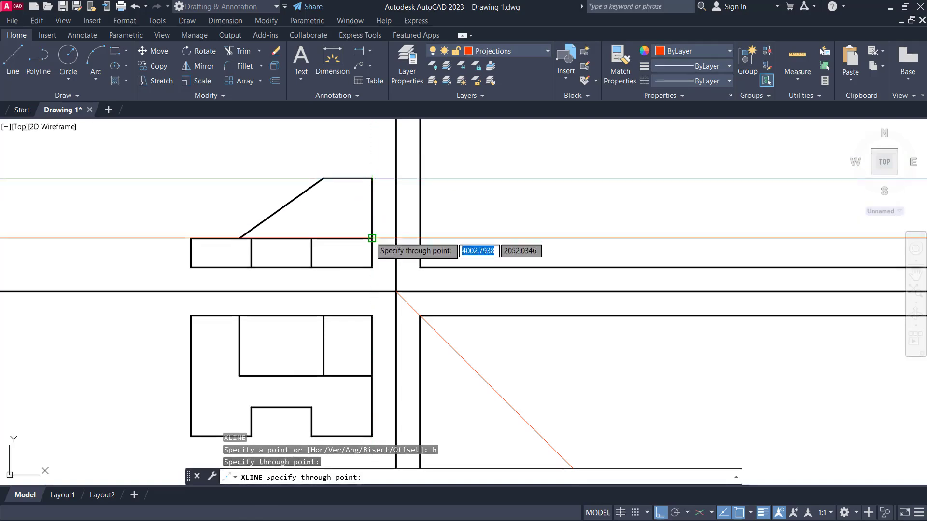
left_click(371, 238)
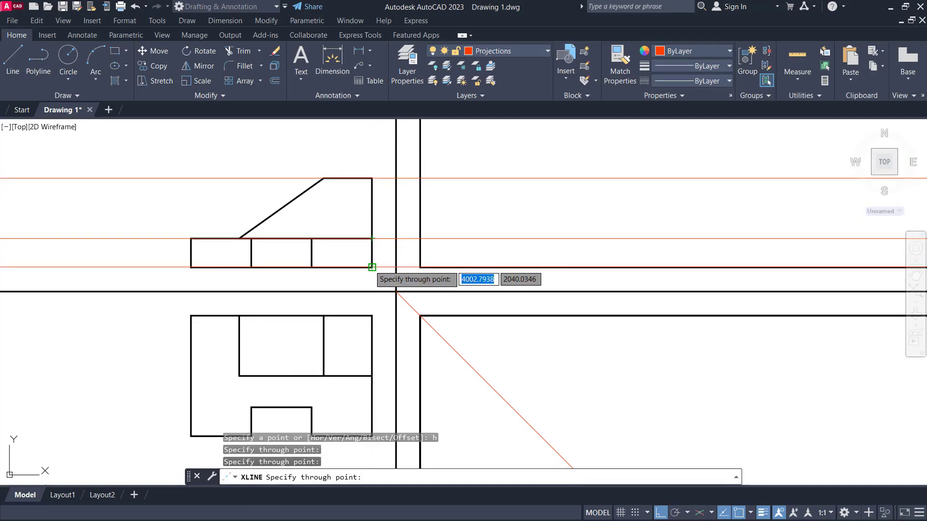
- Add horizontal construction lines through the top view's upper block front edge, bottom edge and the inner edge of the notch
middle_click_drag(497, 347, 497, 243)
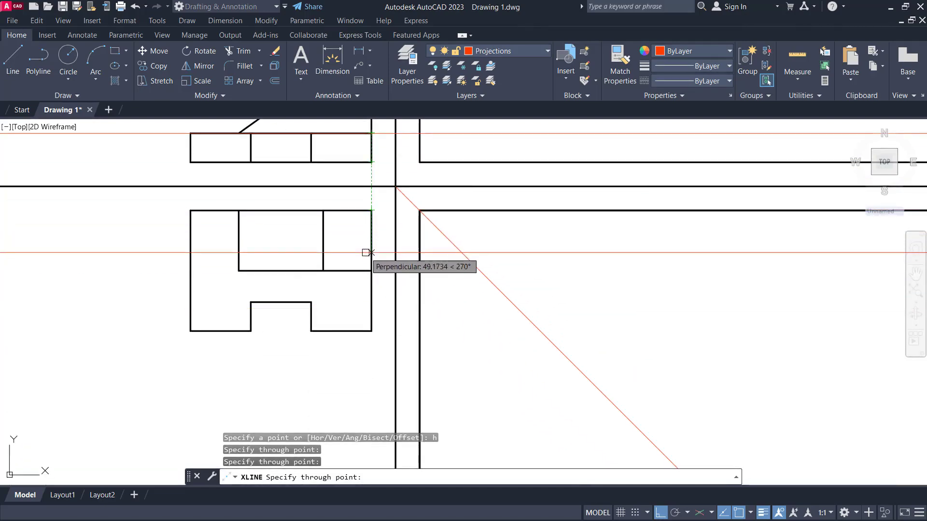
left_click(372, 271)
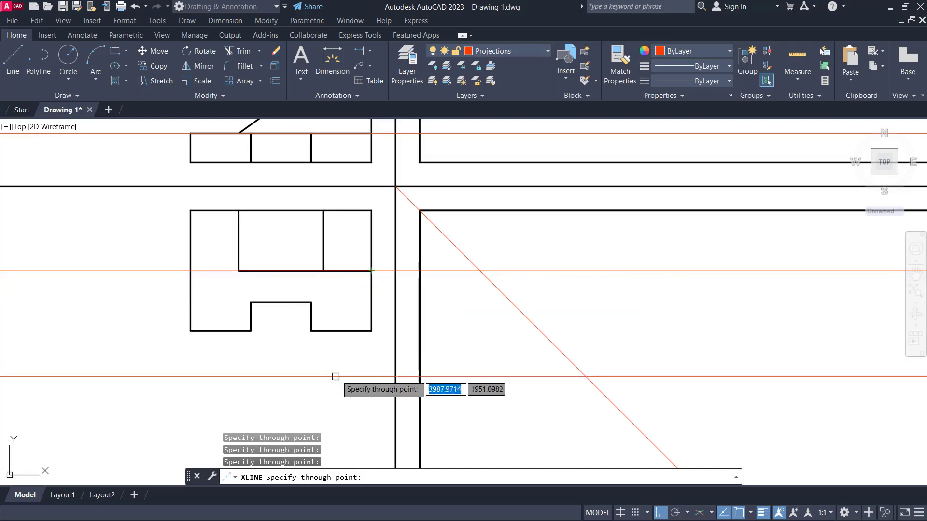
left_click(343, 332)
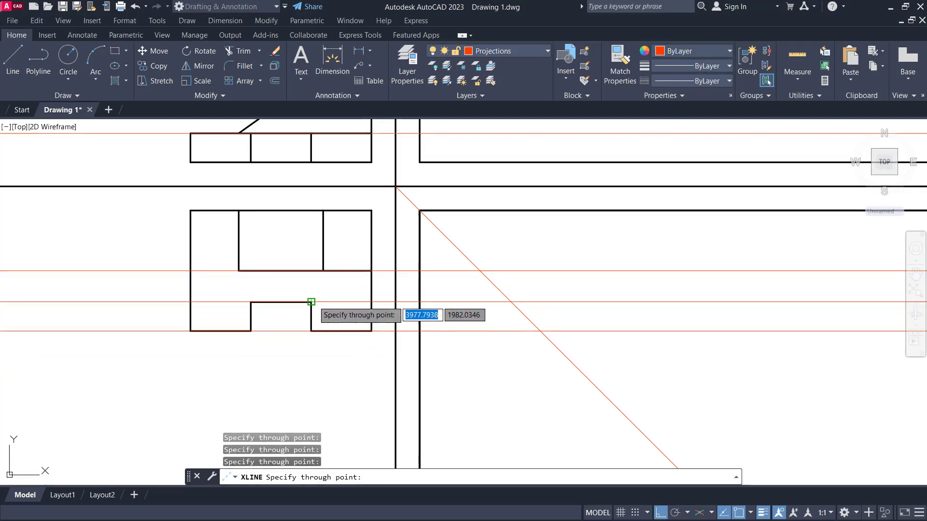
left_click(311, 301)
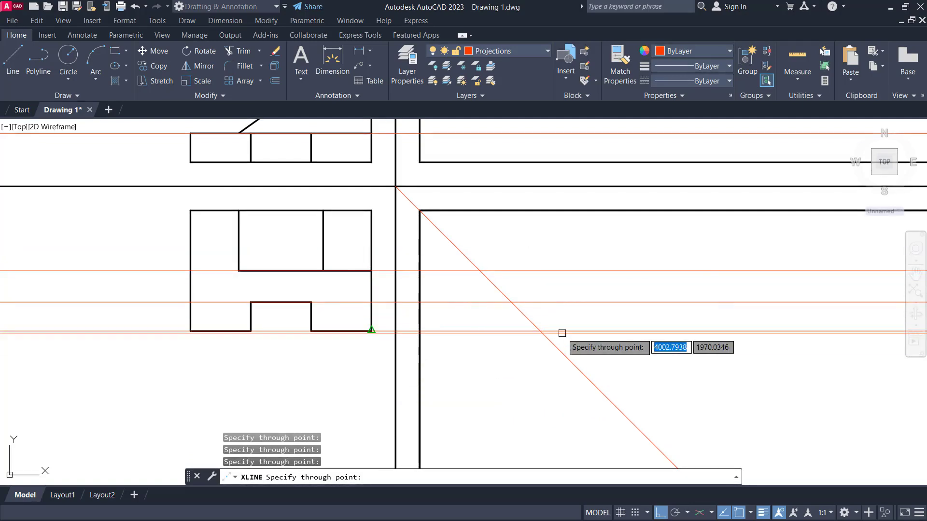
key("Escape")
- Draw three vertical construction lines through the points where the top view's horizontal construction lines cross the diagonal
middle_click_drag(567, 236, 575, 308)
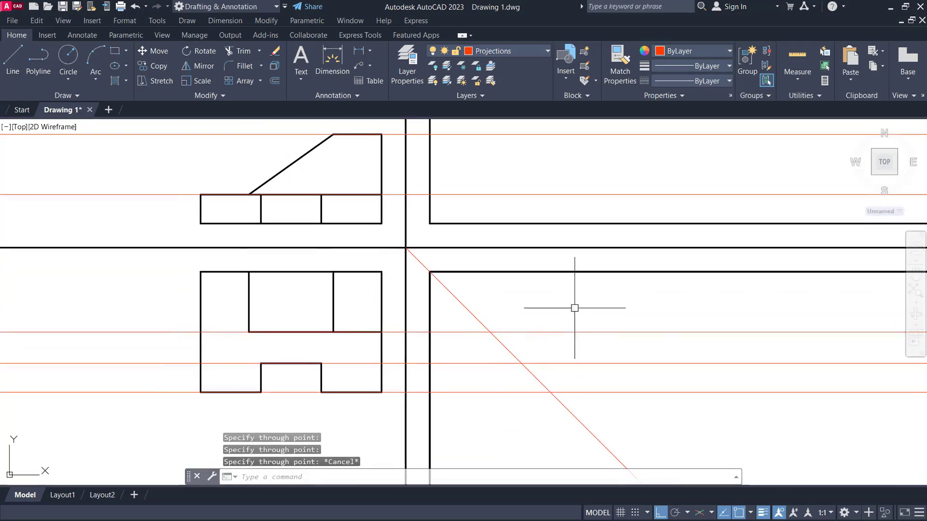
scroll(508, 289, "down", 2)
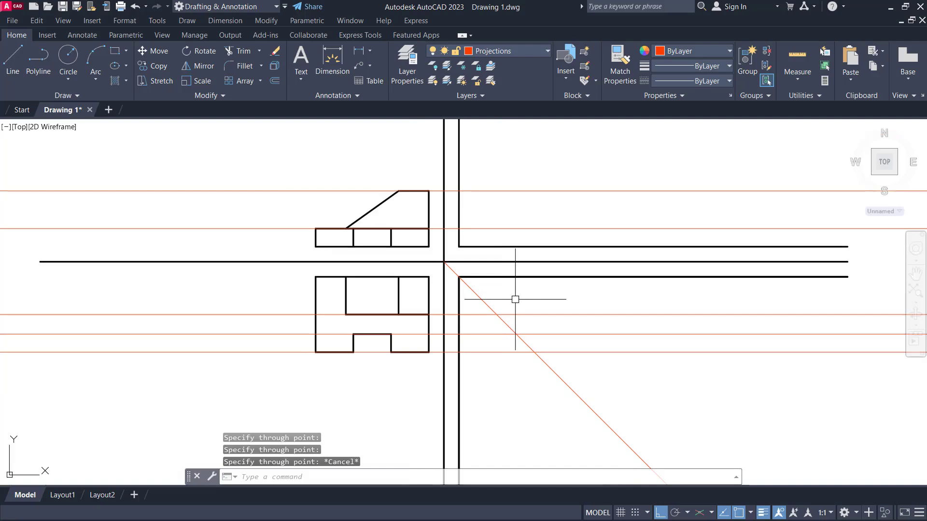
type("XL")
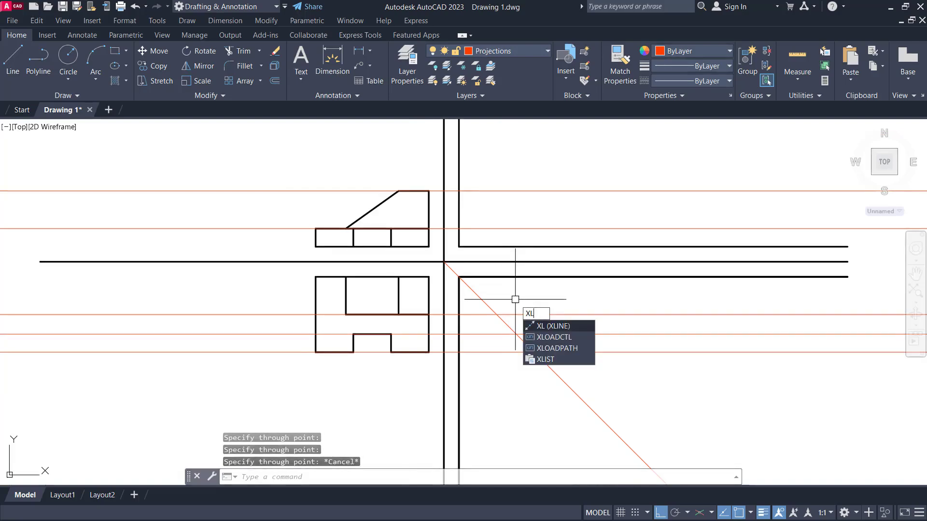
key("Return")
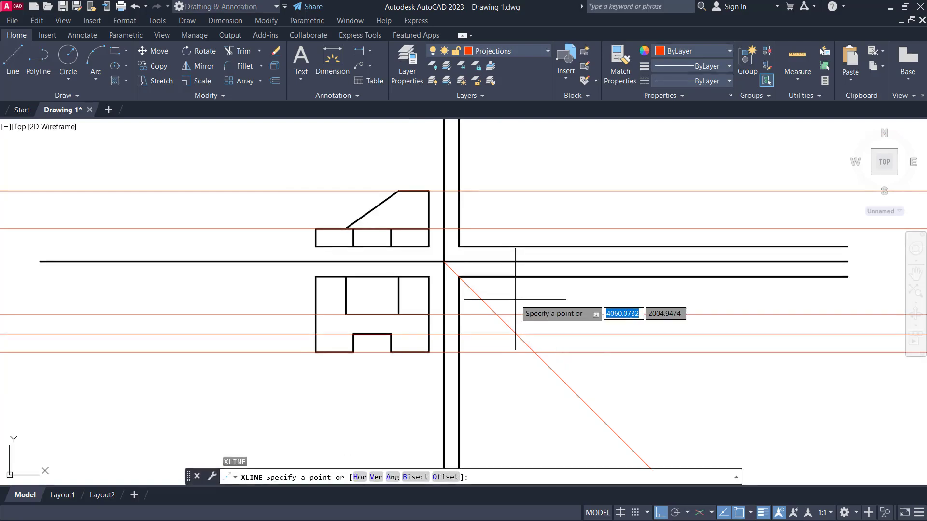
key("Return")
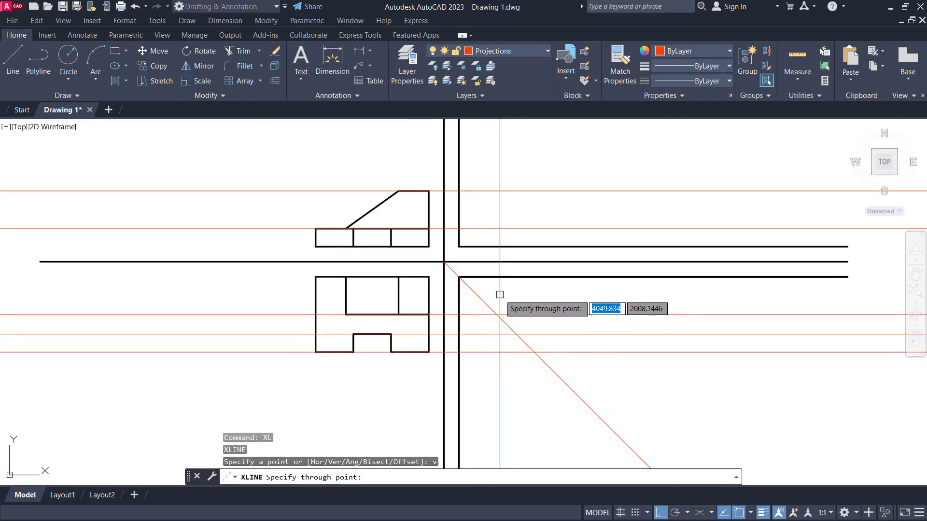
scroll(500, 296, "up", 2)
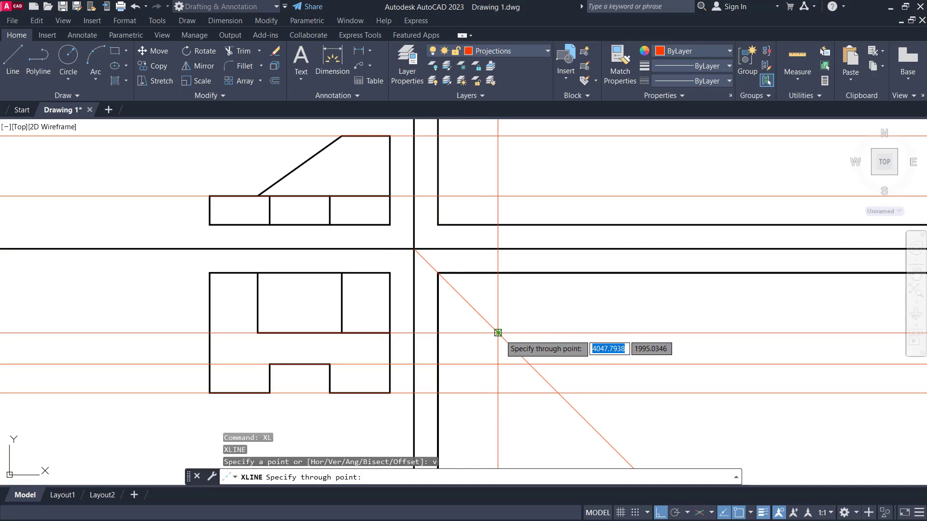
left_click(498, 333)
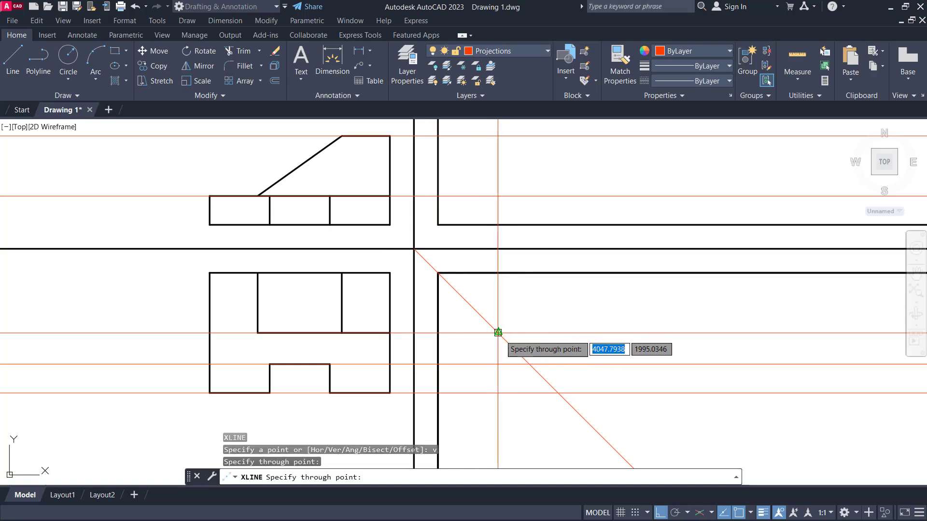
left_click(529, 364)
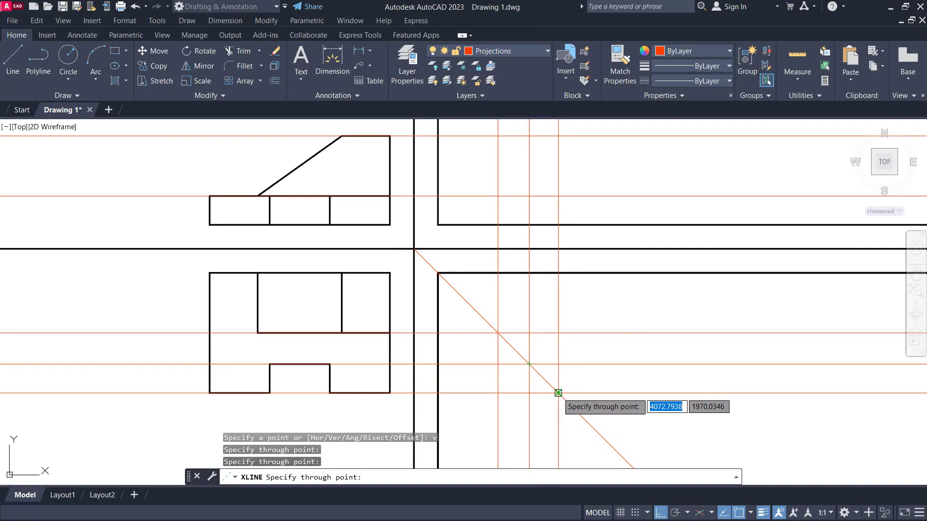
left_click(558, 393)
scroll(623, 325, "down", 2)
key("Escape")
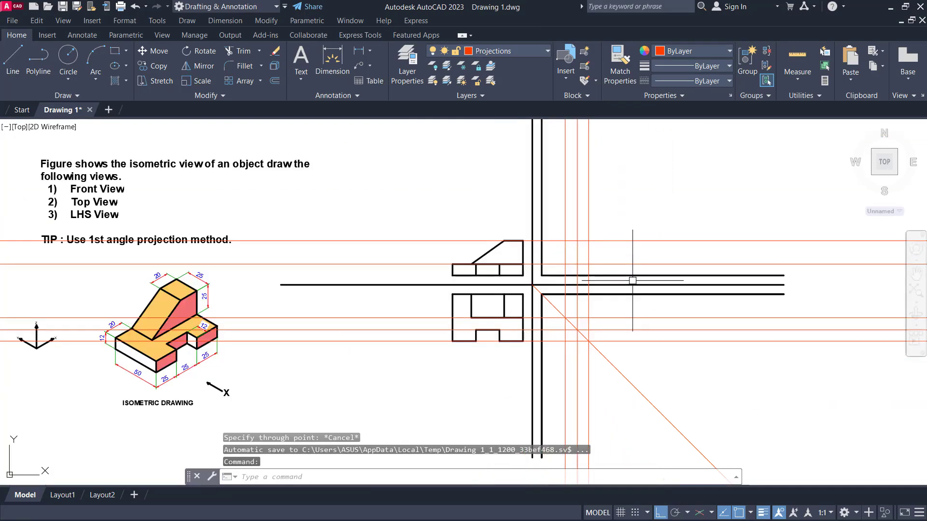
- Make layer 0 current and draw the right and top edges of the side view's base along the construction lines
middle_click_drag(630, 179, 628, 216)
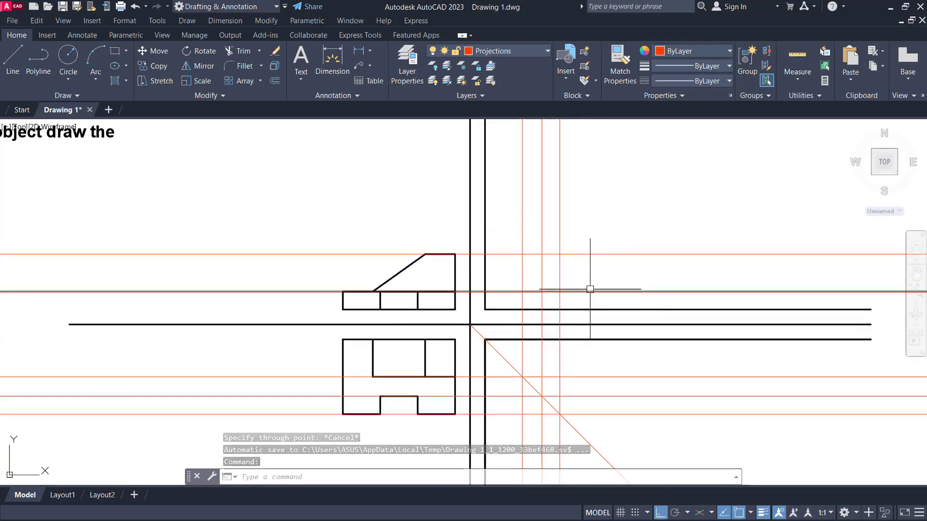
scroll(529, 285, "up", 2)
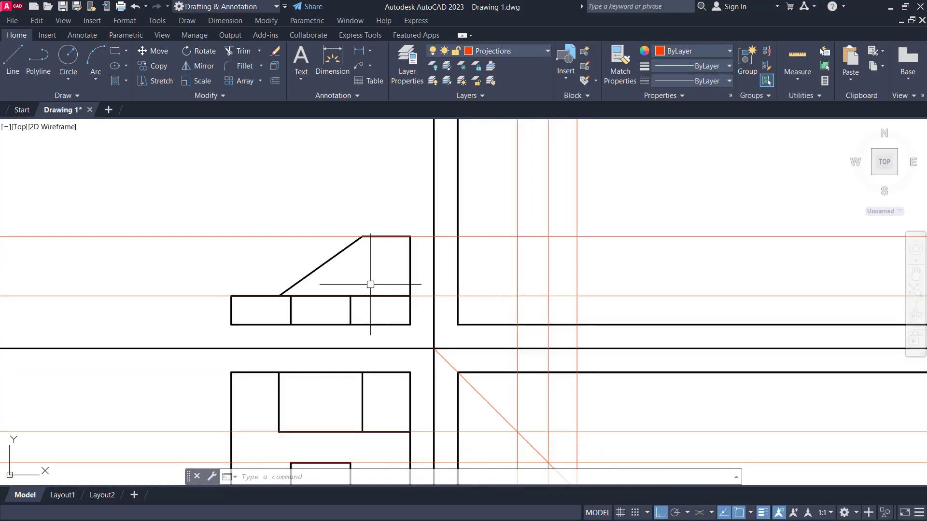
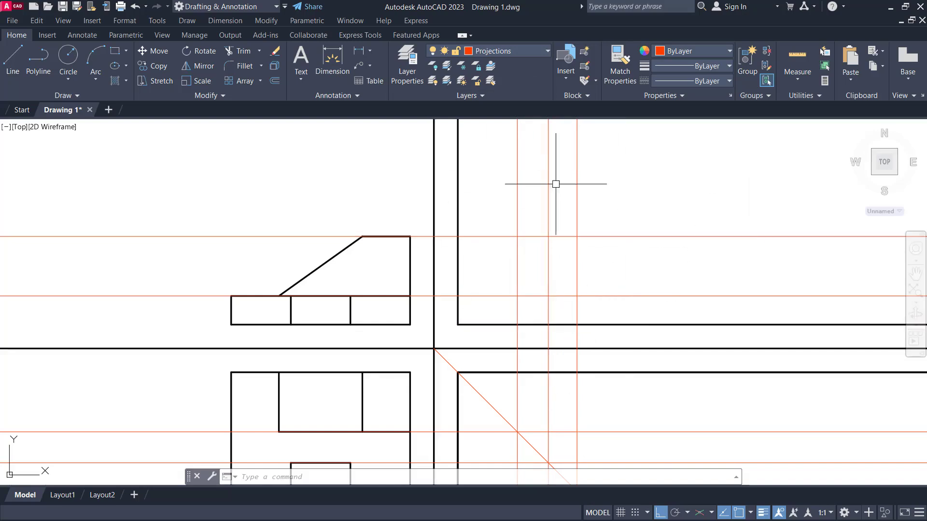
left_click(494, 51)
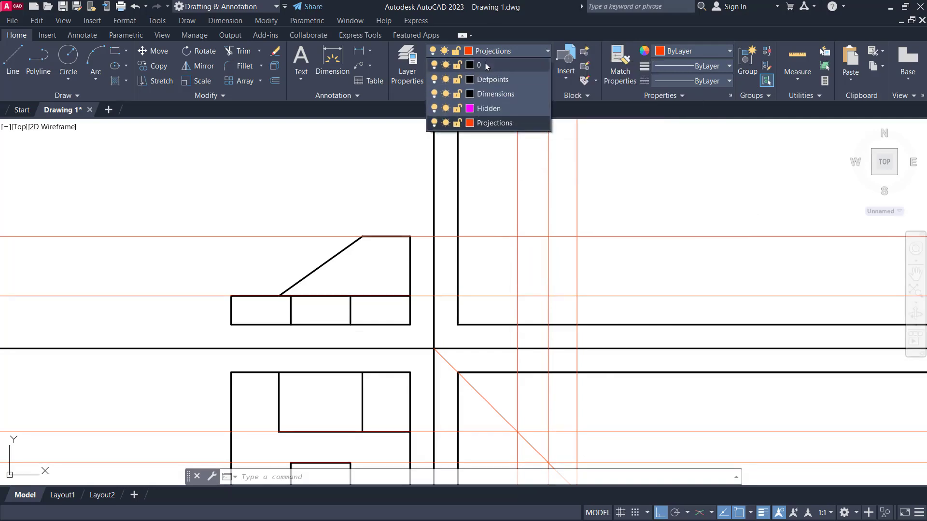
left_click(485, 64)
key("Escape")
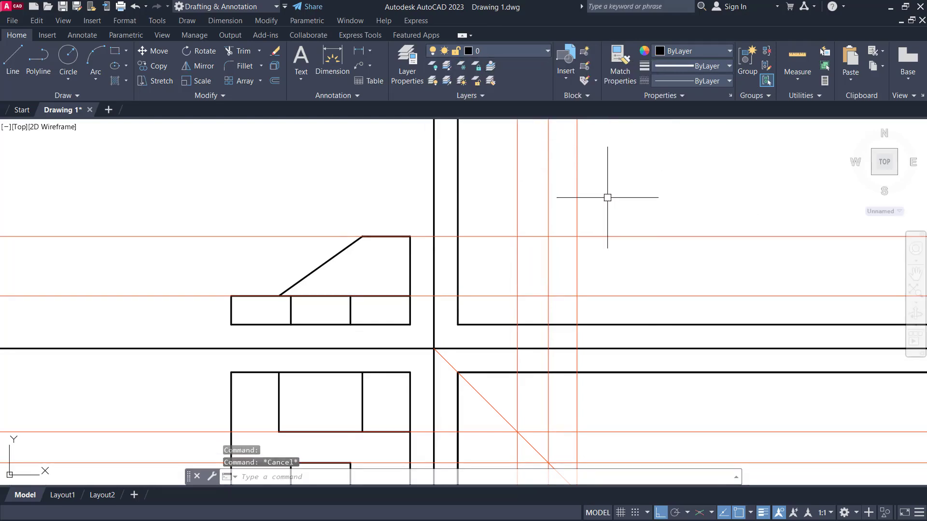
type("l")
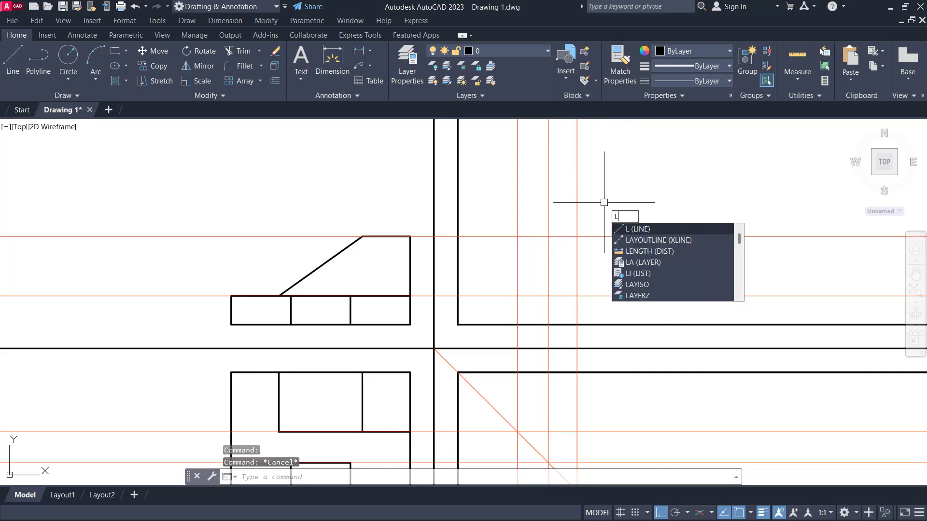
key("Return")
left_click(577, 321)
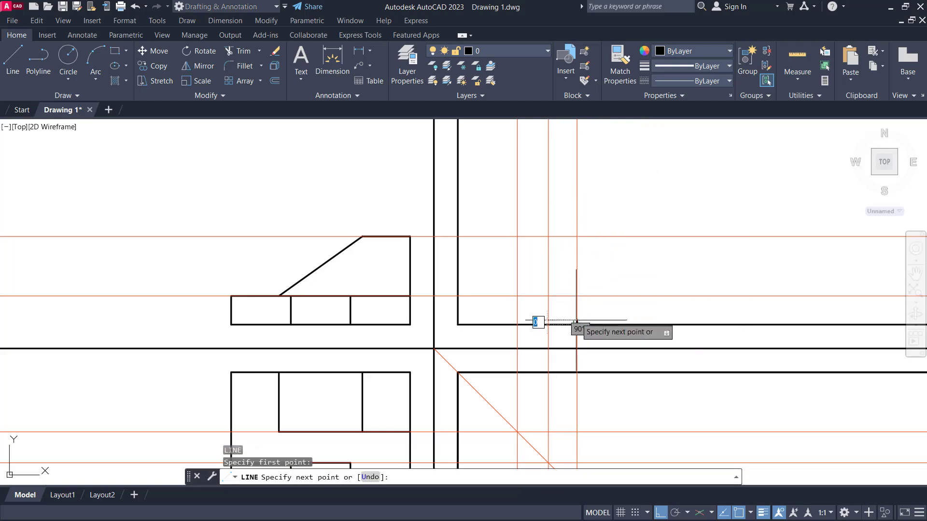
left_click(577, 296)
left_click(458, 296)
key("Escape")
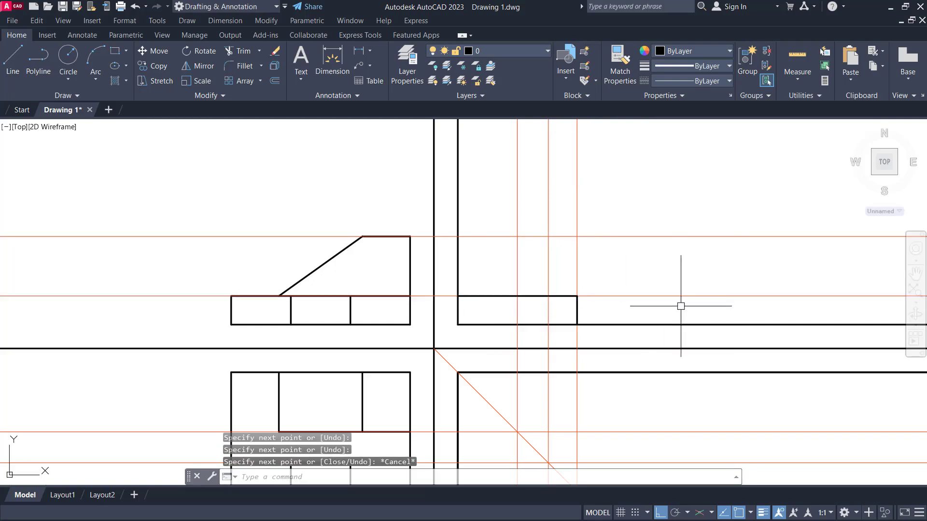
- Draw the top and right edges of the side view's upper block down to the base top
key("Return")
left_click(458, 236)
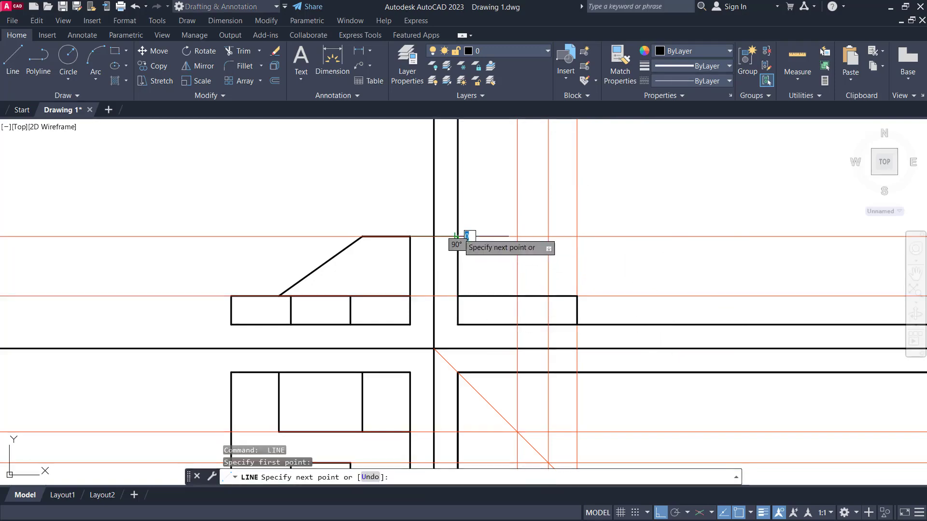
left_click(517, 236)
left_click(518, 296)
key("Escape")
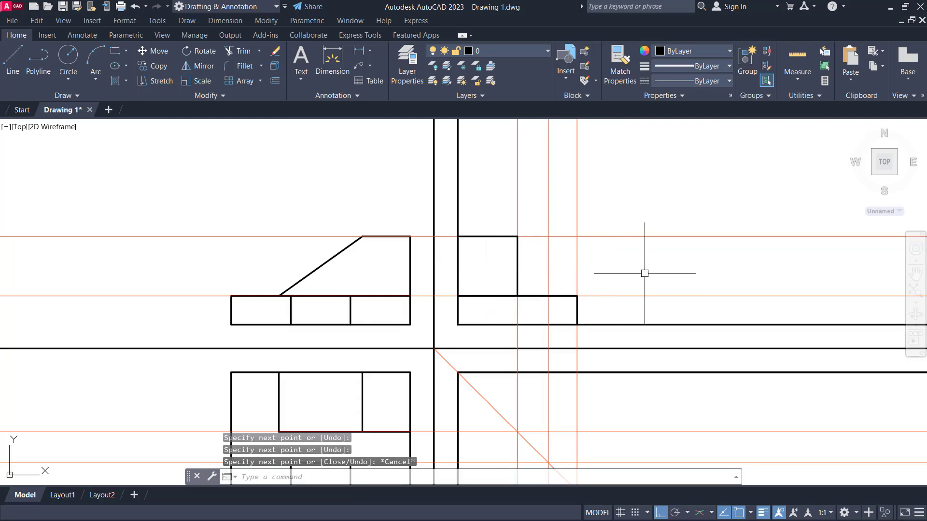
- Make the Hidden layer current and draw the notch's vertical hidden line across the height of the side view's base
left_click(528, 51)
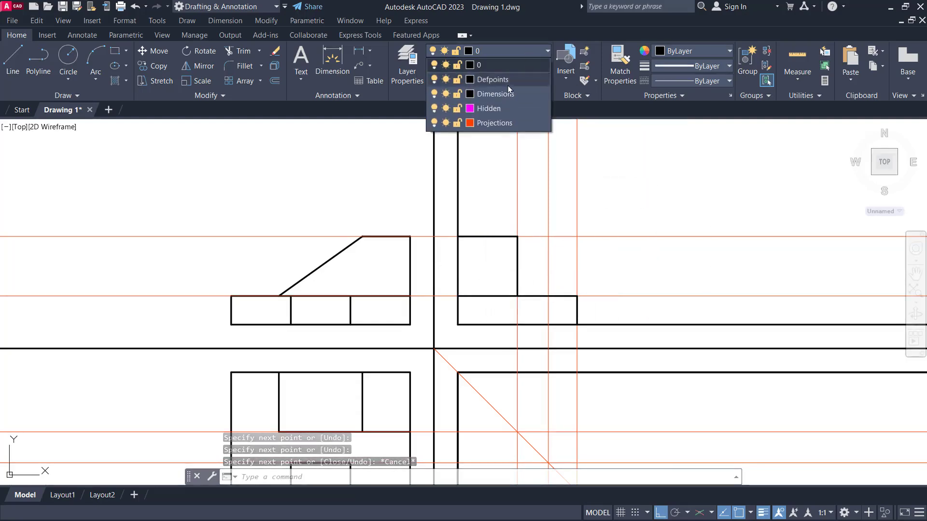
left_click(488, 105)
key("l")
key("Return")
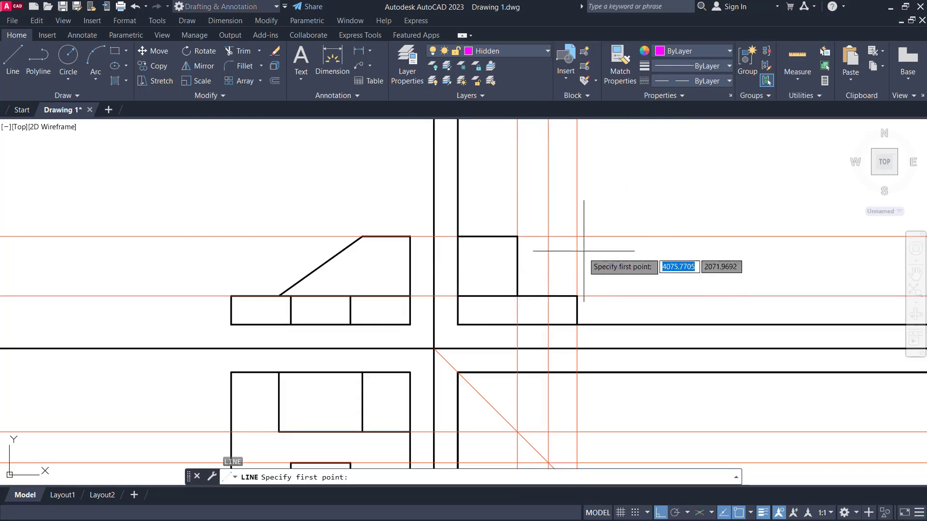
left_click(549, 296)
left_click(548, 324)
key("Escape")
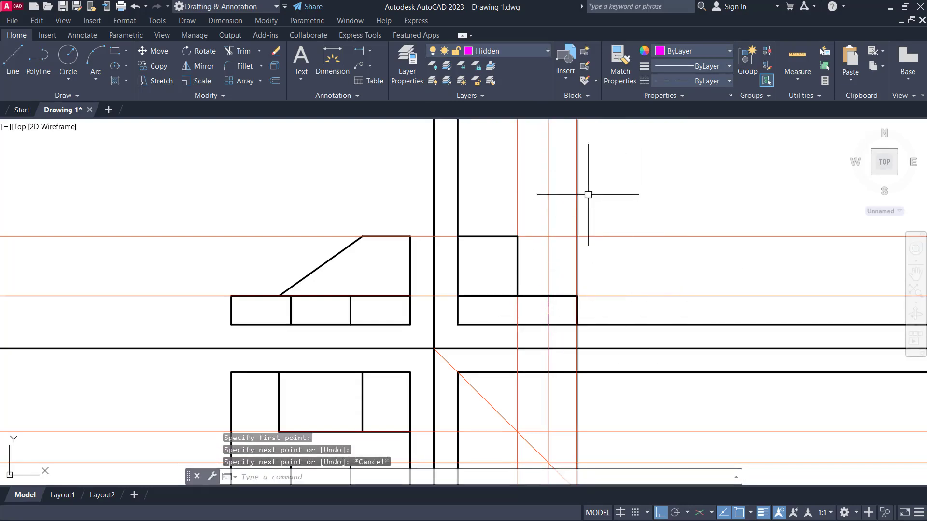
- Erase the three vertical construction lines and the two horizontal ones passing through the front view
left_click(611, 160)
left_click(515, 193)
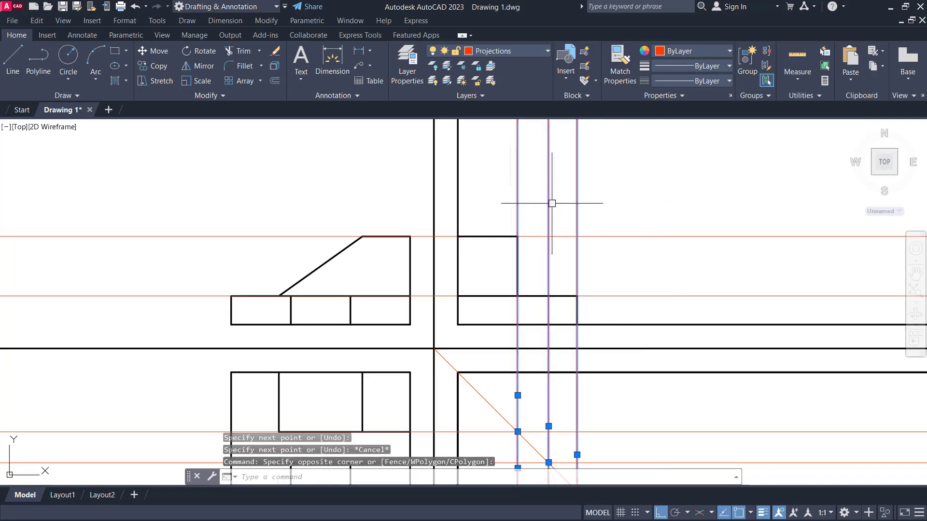
key("Delete")
left_click(677, 203)
left_click(643, 295)
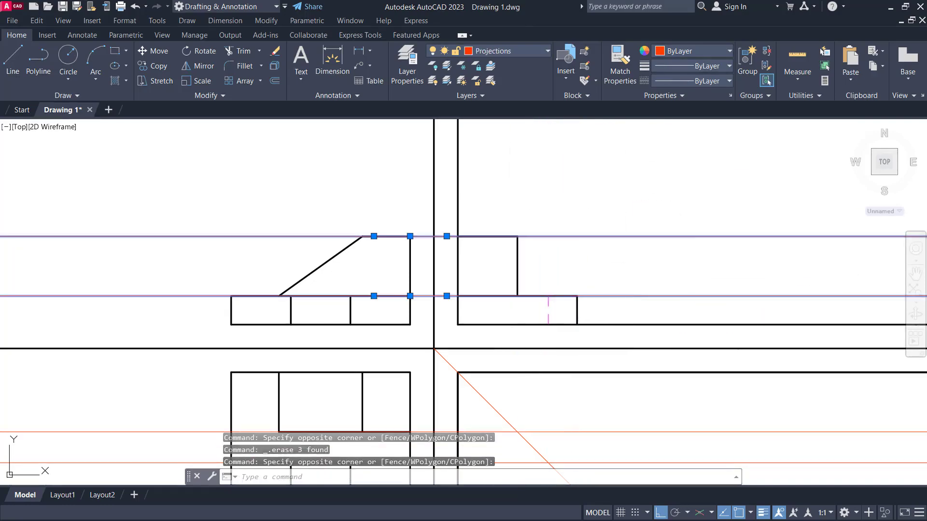
key("Delete")
- Erase the diagonal ray and the three horizontal construction lines passing through the top view
middle_click_drag(615, 280, 615, 203)
scroll(576, 270, "down", 2)
left_click(581, 301)
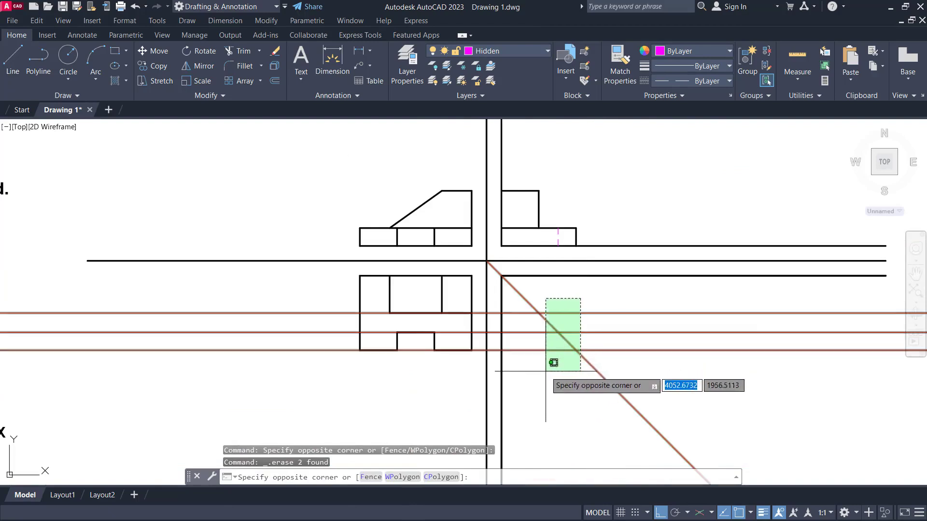
left_click(552, 367)
key("Delete")
middle_click_drag(555, 161, 557, 230)
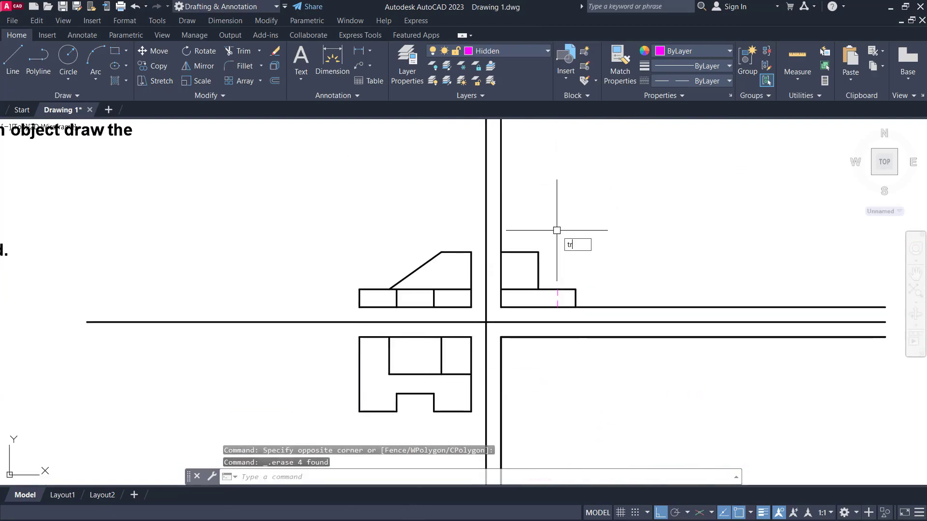
- Trim the construction line segments extending above and beyond the side view's outline
key("Return")
key("Escape")
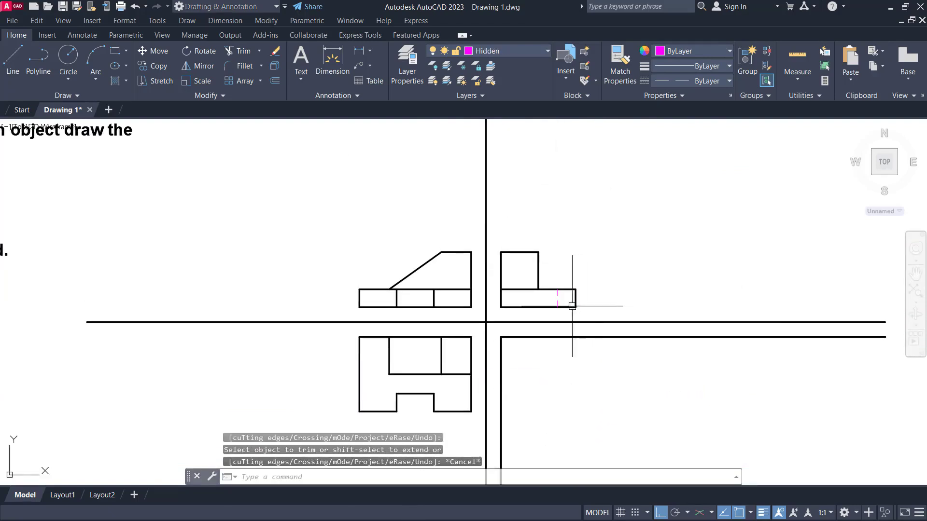
- Set the linetype scale of the side view's hidden line to 0.5
scroll(560, 305, "up", 5)
left_click(547, 263)
right_click(626, 163)
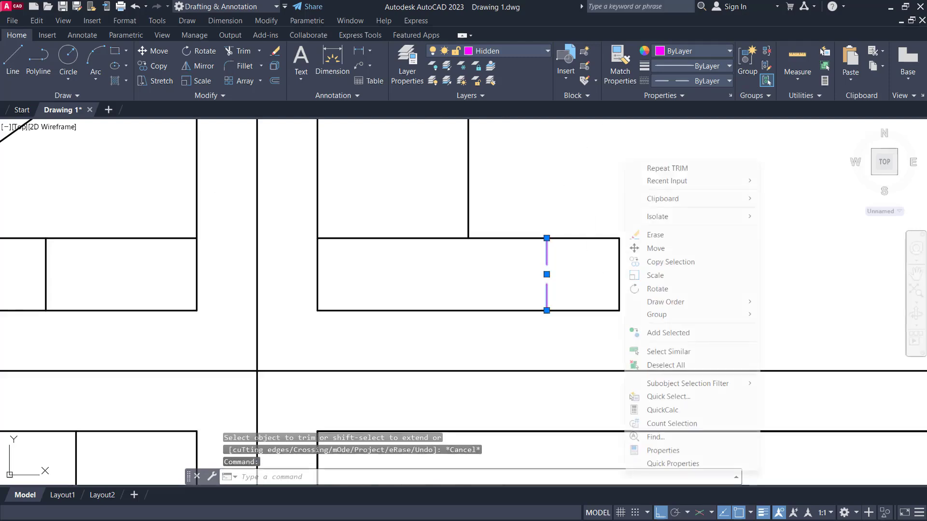
left_click(663, 451)
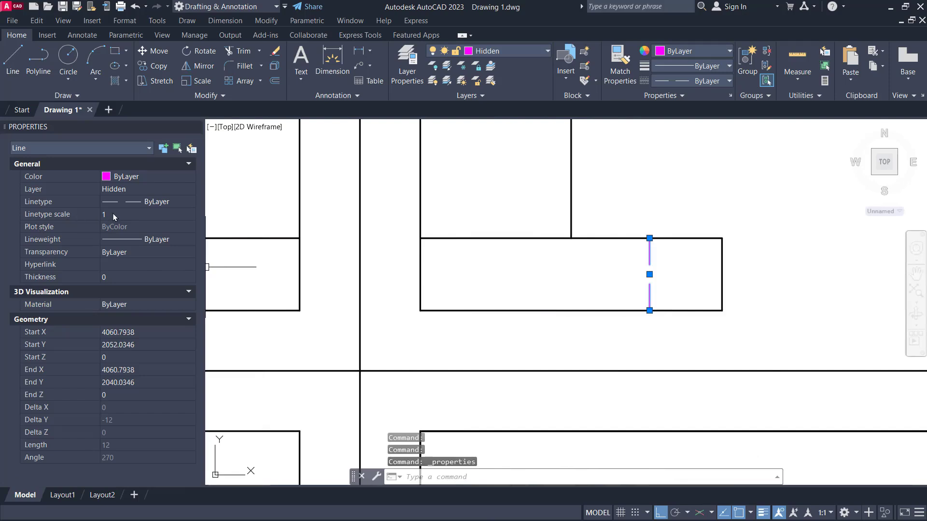
type("0.5")
key("Return")
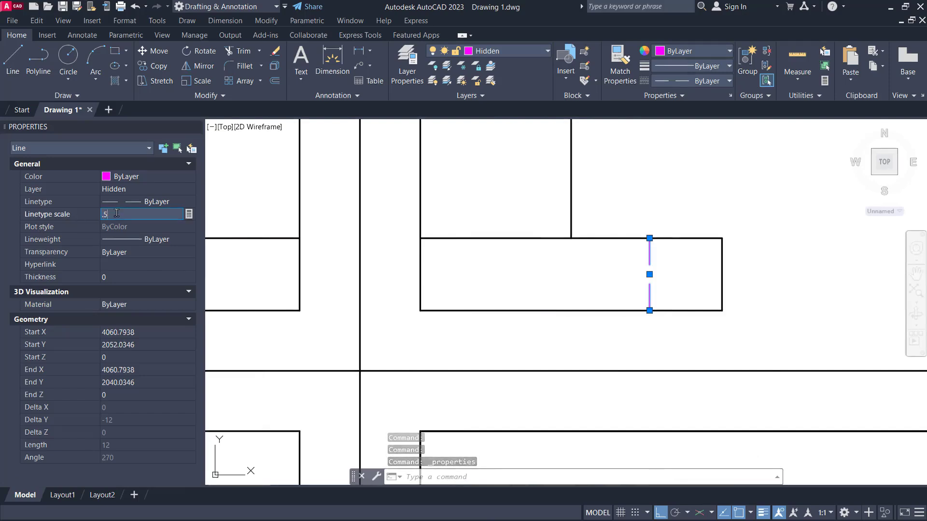
left_click(196, 128)
key("Escape")
- Erase the remaining overlapping horizontal and vertical construction lines in the empty quadrant below the side view
scroll(597, 295, "down", 6)
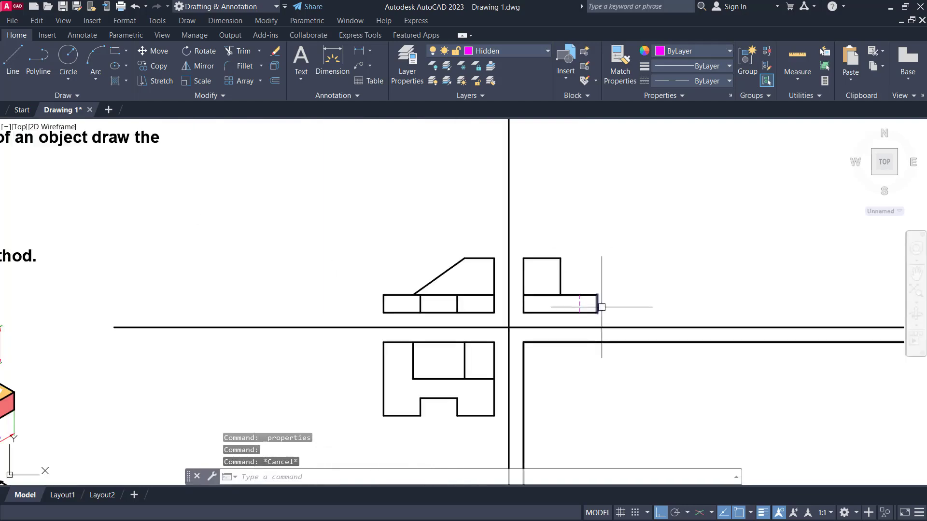
middle_click_drag(602, 308, 590, 257)
middle_click_drag(557, 359, 556, 363)
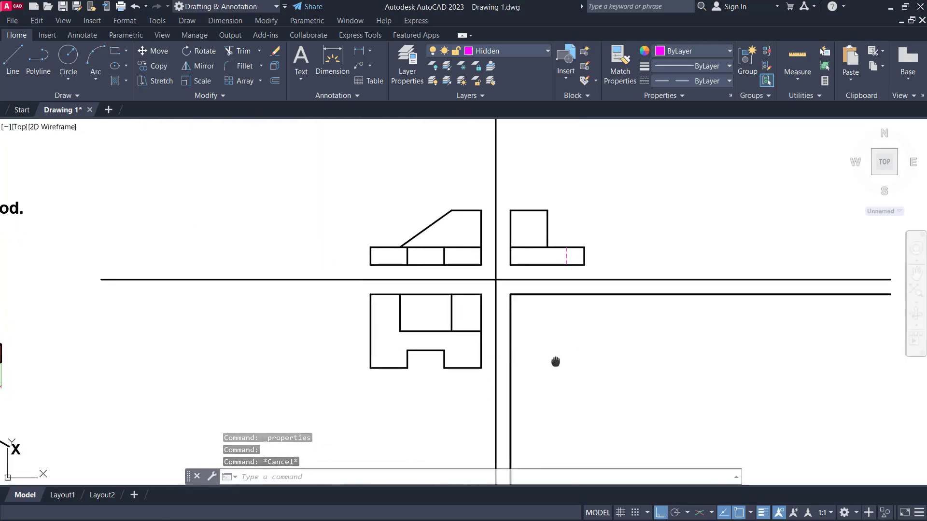
left_click(527, 295)
key("Delete")
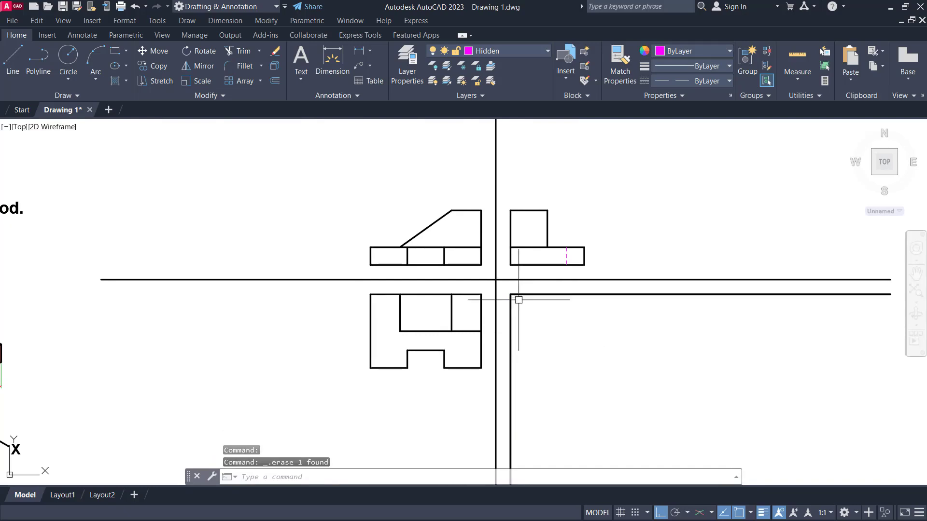
left_click(513, 302)
left_click(520, 286)
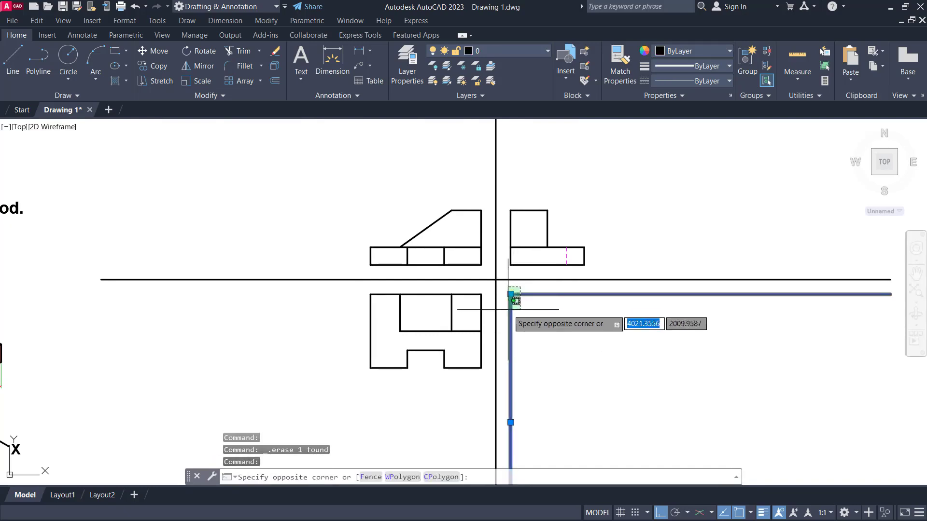
left_click(517, 316)
key("Delete")
middle_click_drag(535, 317, 541, 327)
scroll(541, 326, "down", 2)
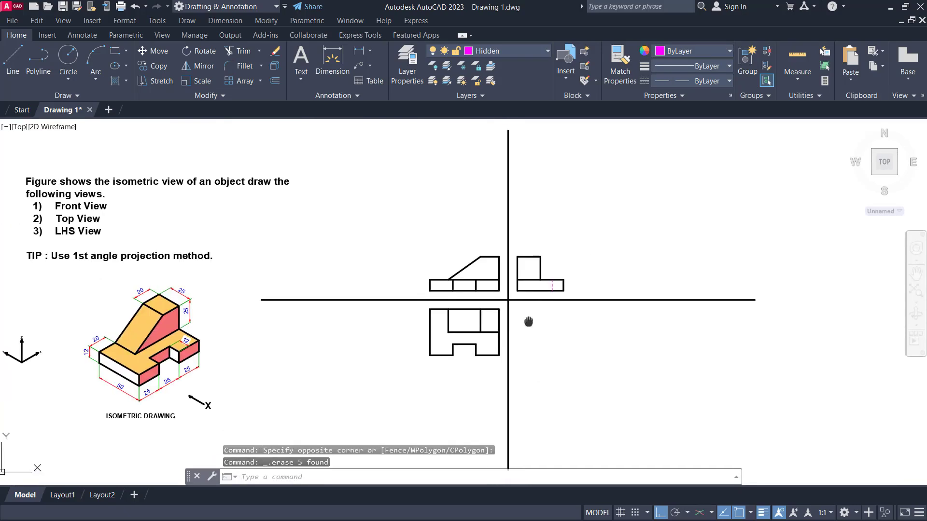
middle_click_drag(463, 297, 460, 297)
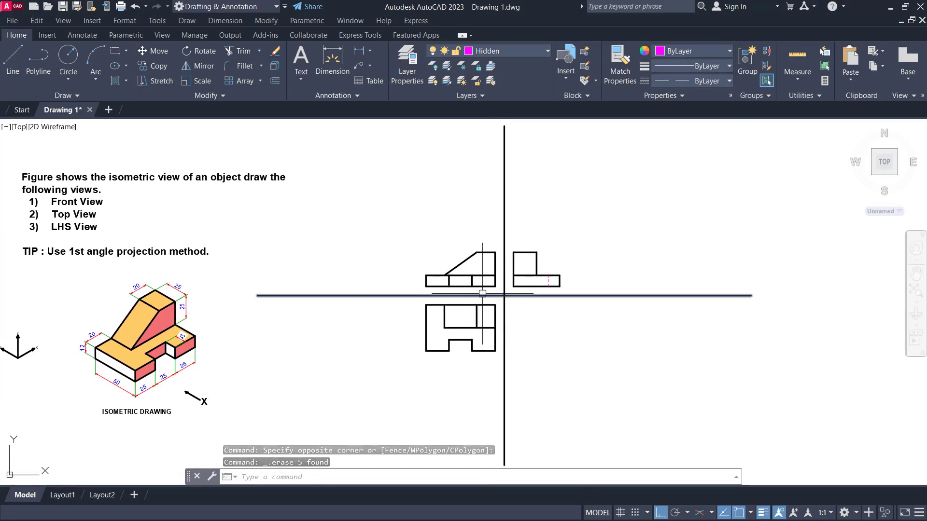
type("rec")
key("Return")
left_click(399, 227)
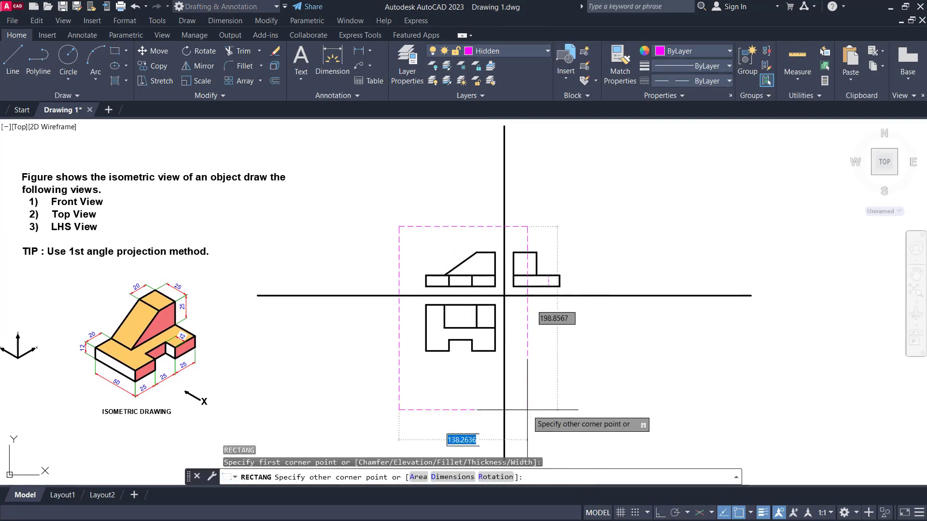
key("Escape")
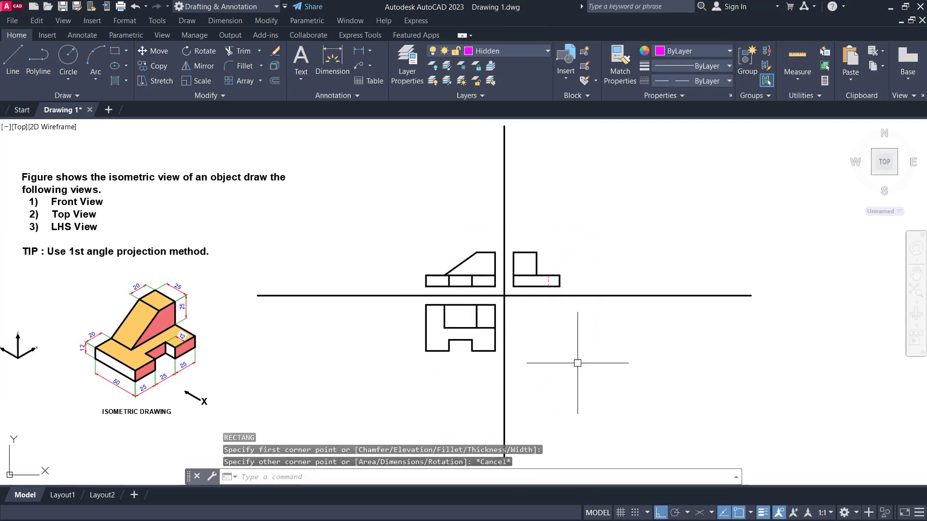
- Make layer 0 current and draw a rectangular frame enclosing the front, top and side views
left_click(516, 54)
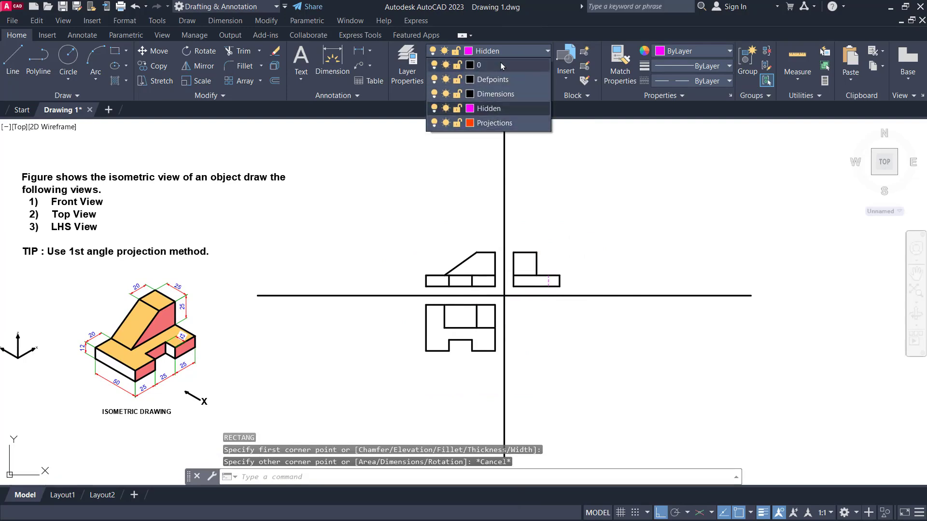
left_click(500, 66)
key("Return")
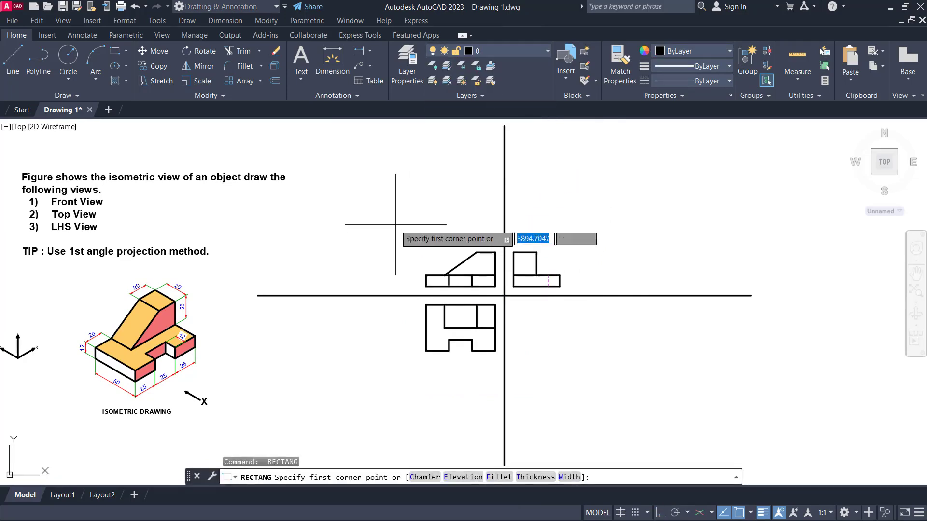
left_click(395, 217)
left_click(592, 391)
key("Escape")
scroll(537, 263, "up", 2)
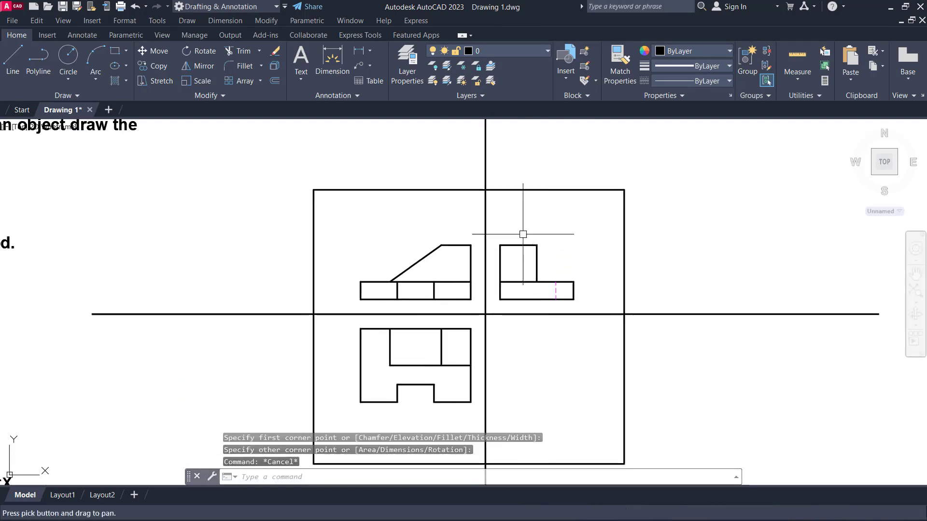
- Make the Dimensions layer current
left_click(500, 48)
left_click(475, 92)
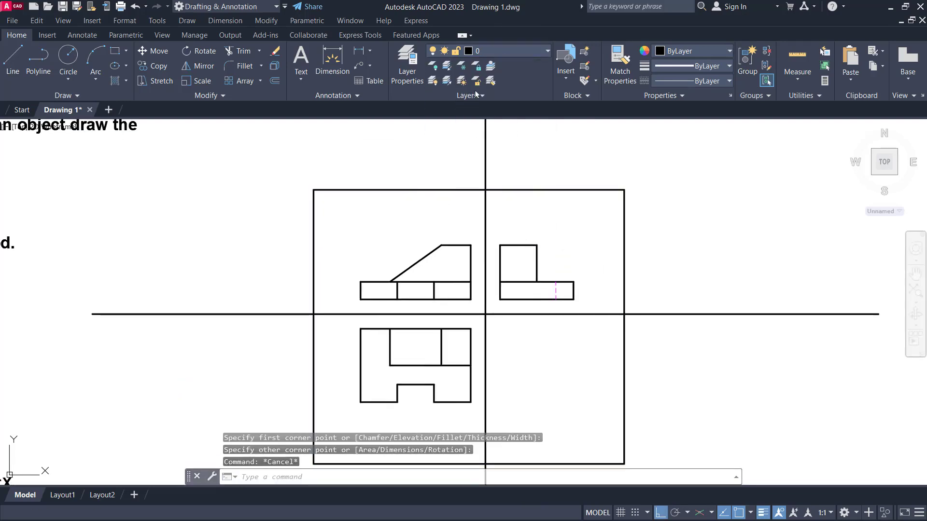
left_click(369, 51)
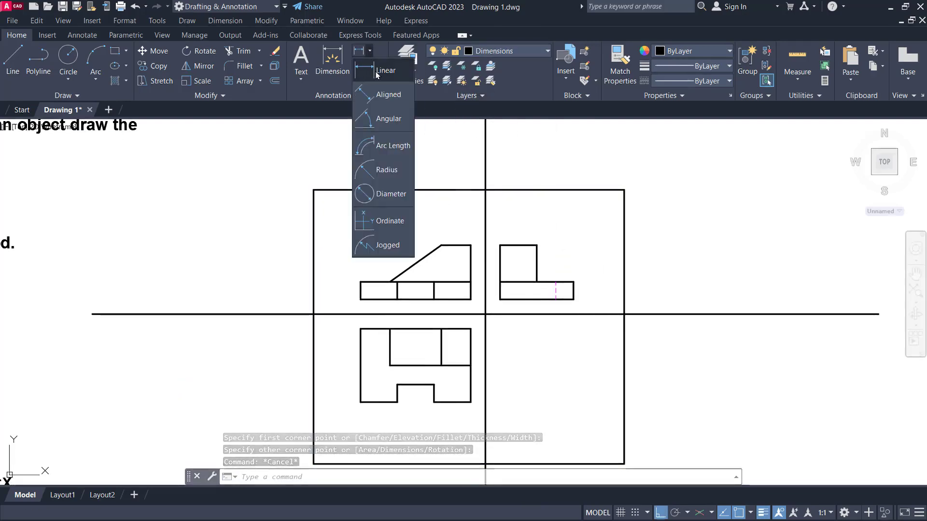
left_click(382, 70)
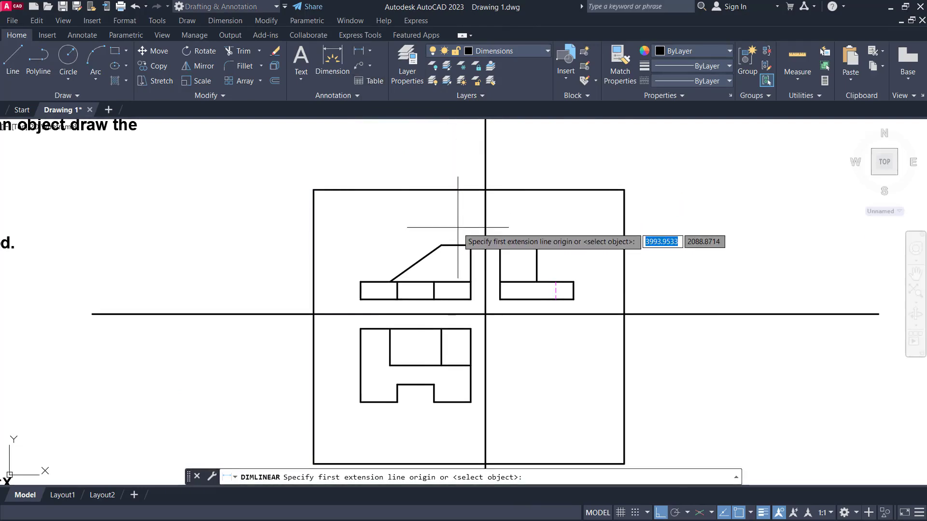
scroll(449, 203, "down", 3)
key("Escape")
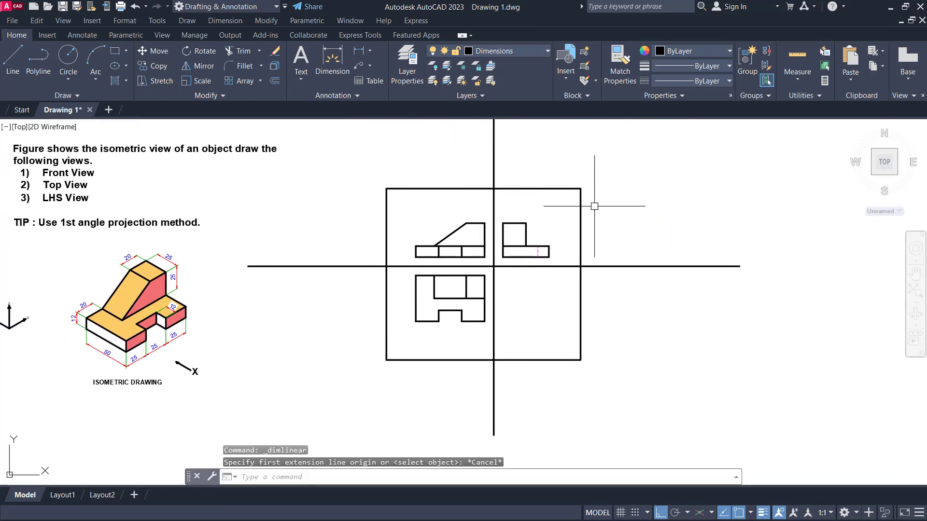
- Trim the ends of the horizontal and vertical reference lines that extend outside the rectangular frame
key("Return")
left_click_drag(553, 151, 451, 166)
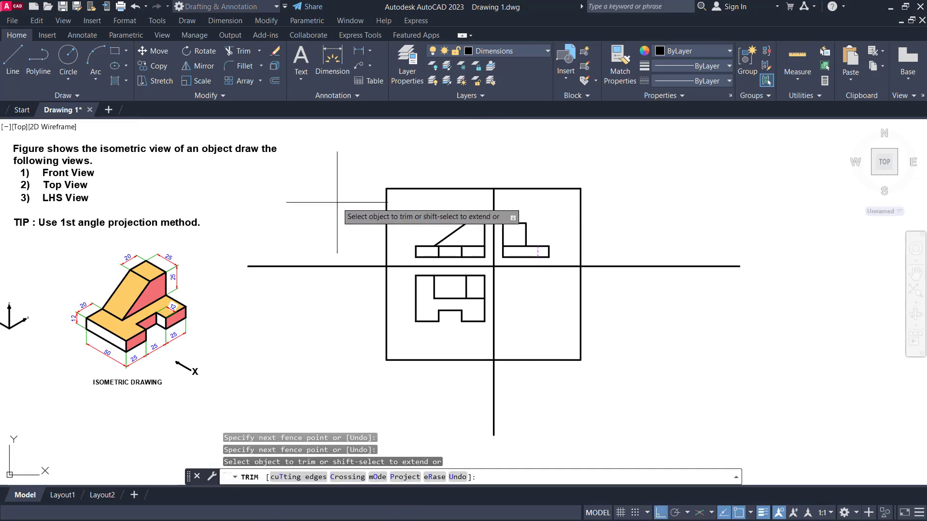
left_click_drag(318, 323, 374, 217)
mouse_move(735, 251)
left_mouse_down()
mouse_move(601, 383)
mouse_move(466, 415)
left_mouse_up()
key("Escape")
middle_click_drag(463, 313, 476, 324)
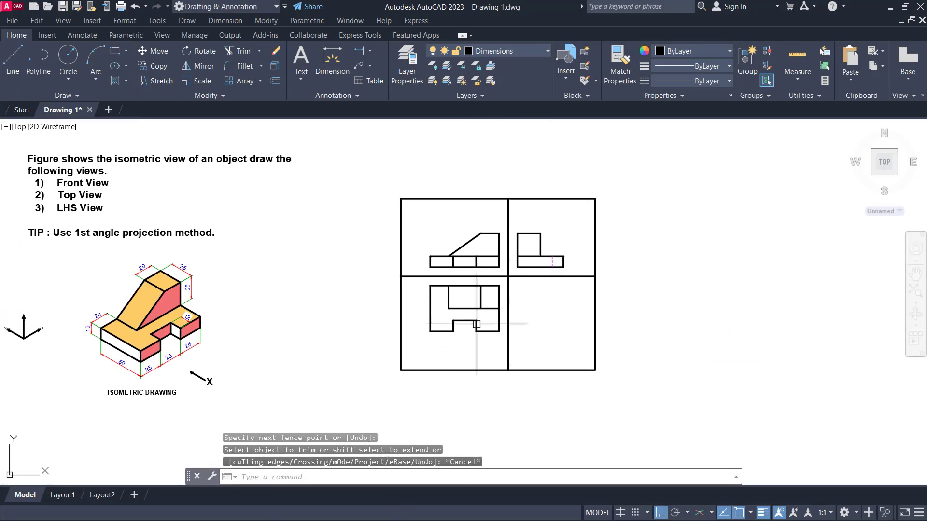
- Add a linear dimension for the front view's overall width, placed just below its base
scroll(526, 262, "up", 2)
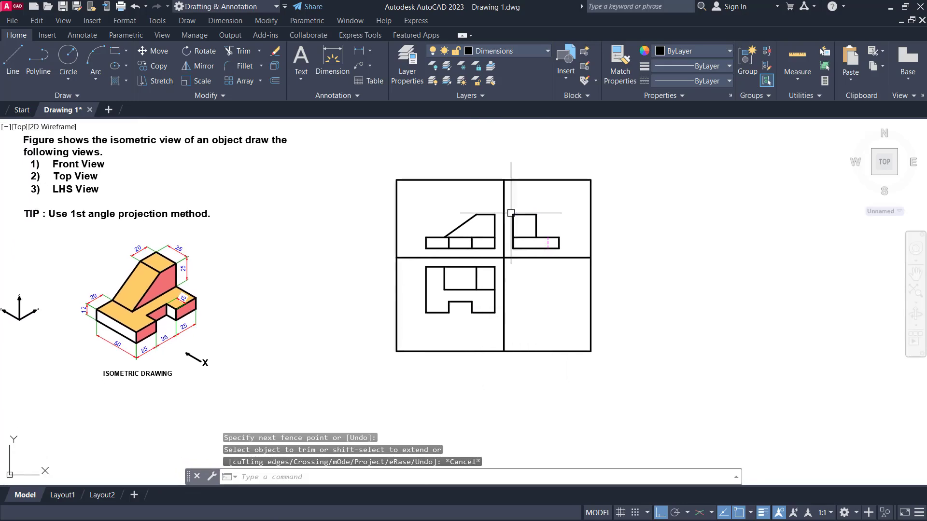
left_click(369, 51)
left_click(365, 71)
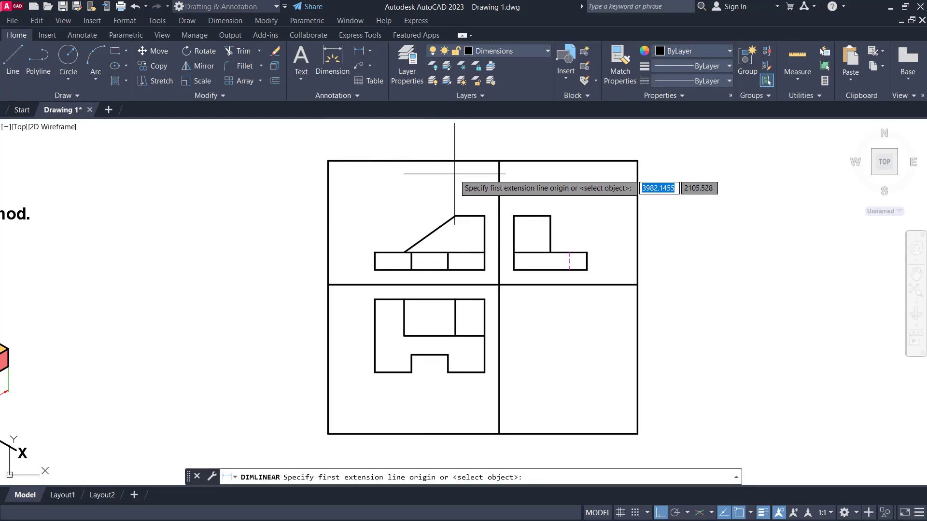
scroll(462, 185, "up", 2)
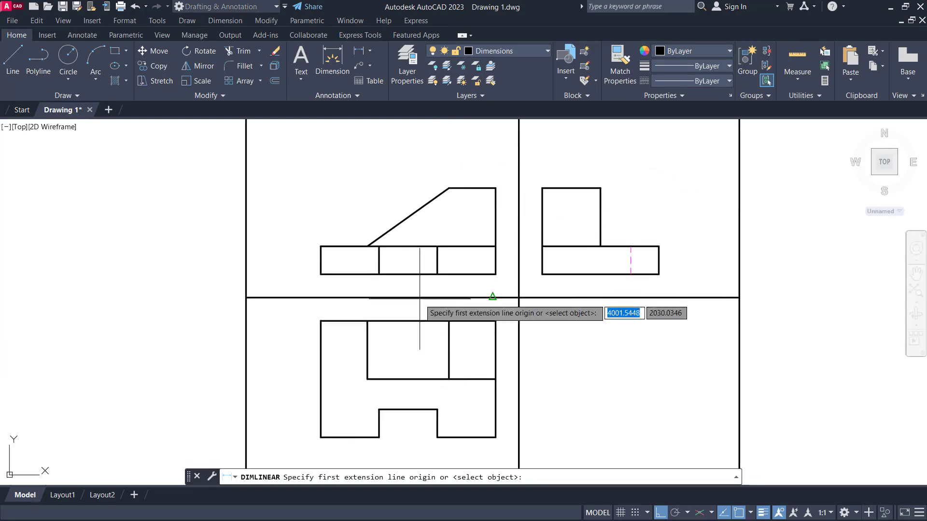
scroll(424, 290, "up", 2)
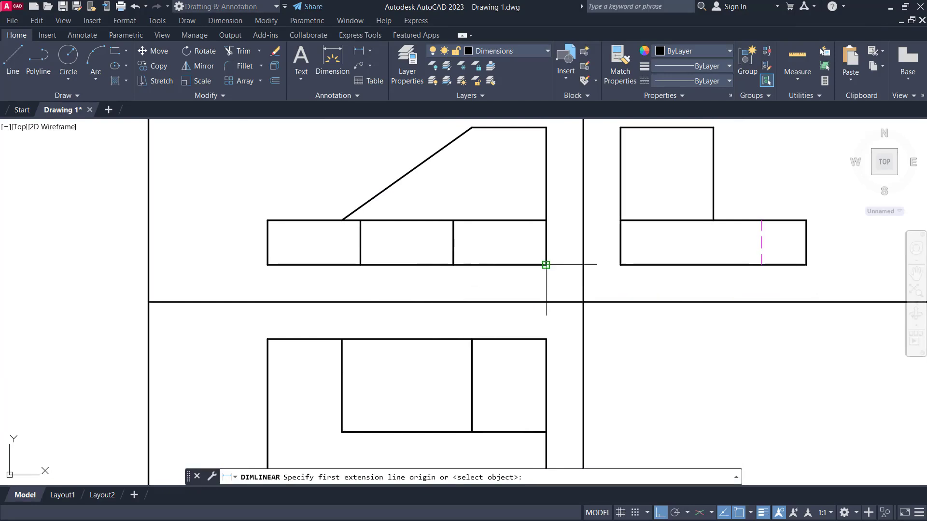
left_click(267, 264)
left_click(546, 264)
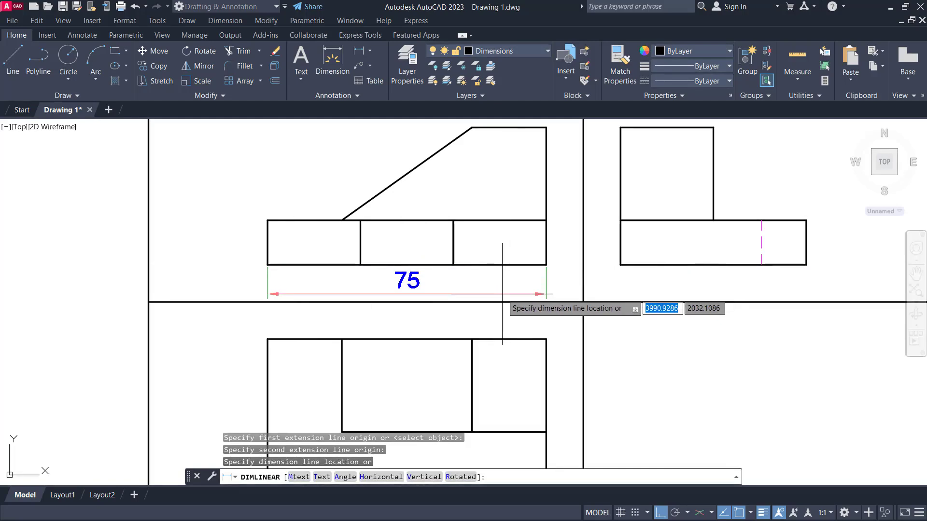
left_click(503, 294)
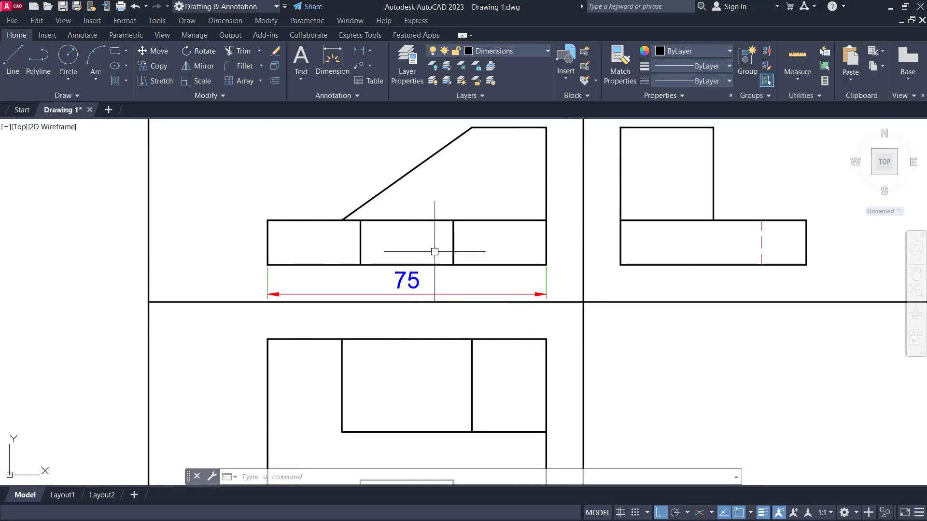
- Add a linear dimension for the height of the front view's base, placed left of the view
key("Return")
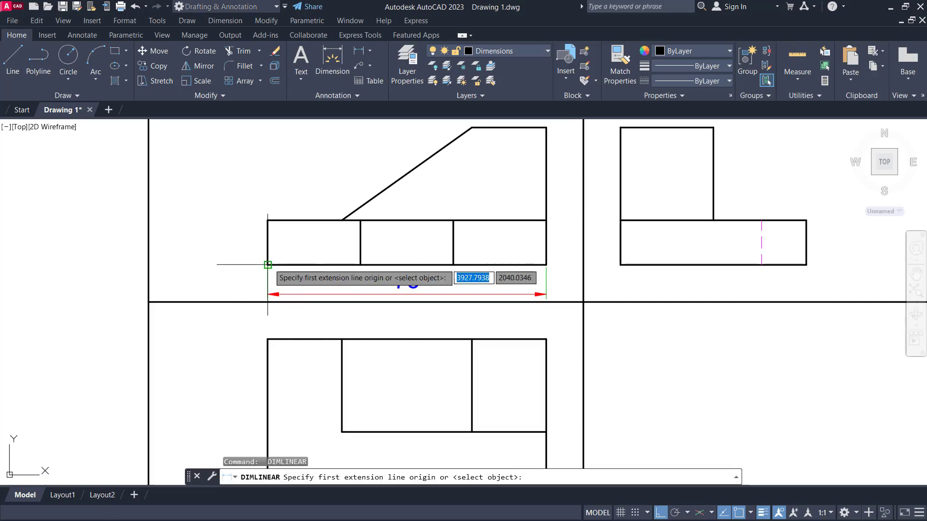
left_click(268, 265)
left_click(268, 221)
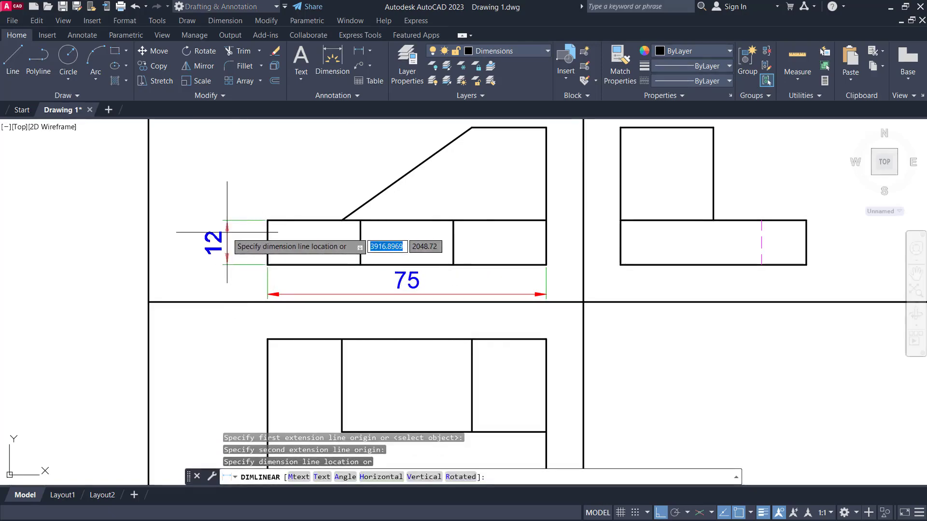
left_click(227, 232)
middle_click_drag(298, 218, 280, 290)
- Add a linear dimension for the height of the front view's upper block, placed right of the view
key("Return")
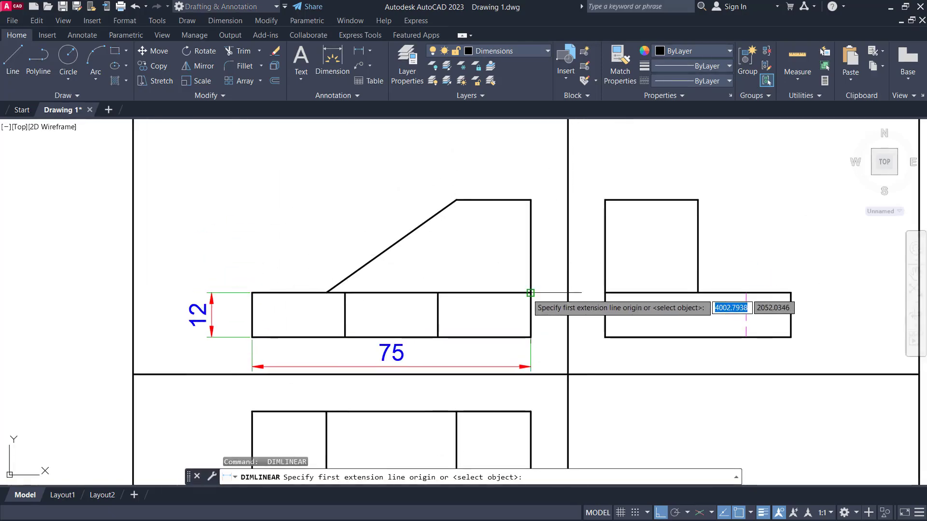
left_click(530, 292)
left_click(531, 200)
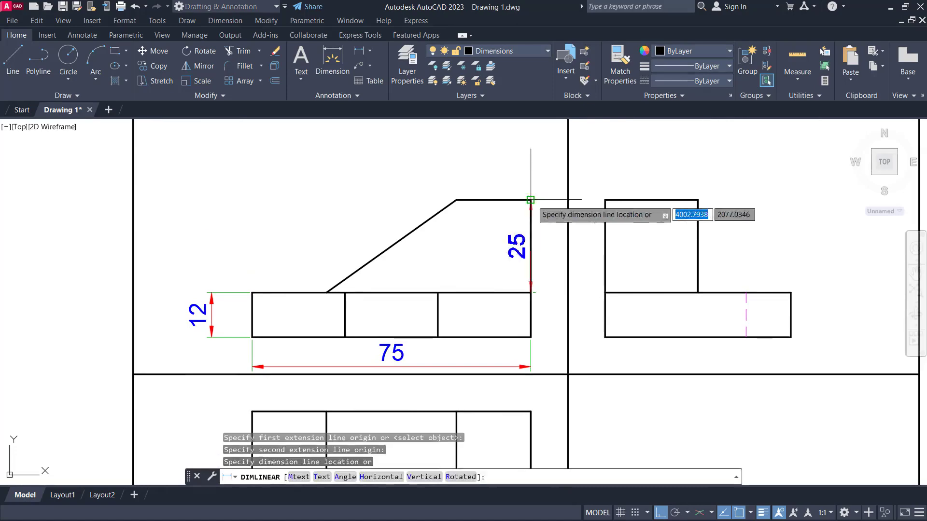
left_click(559, 208)
- Add a linear dimension for the front view's short top edge, placed above the block
scroll(558, 207, "down", 4)
mouse_move(335, 295)
middle_mouse_down()
mouse_move(592, 258)
mouse_move(381, 253)
middle_mouse_up()
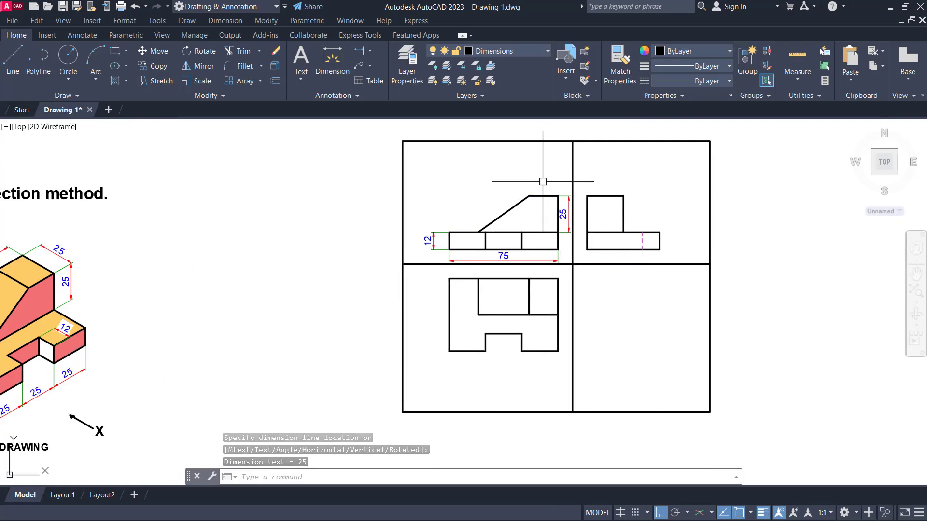
middle_click_drag(545, 188, 545, 198)
scroll(552, 199, "up", 2)
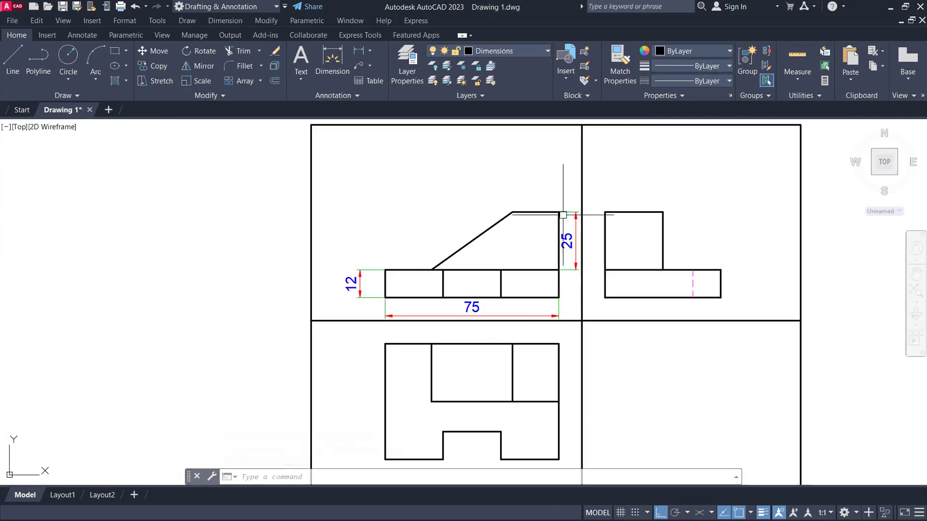
key("Return")
left_click(513, 212)
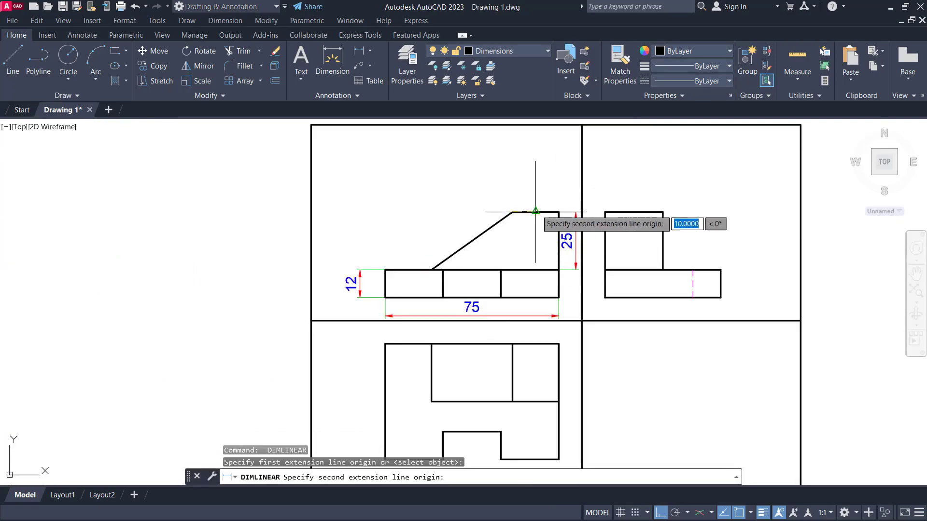
left_click(558, 212)
left_click(560, 192)
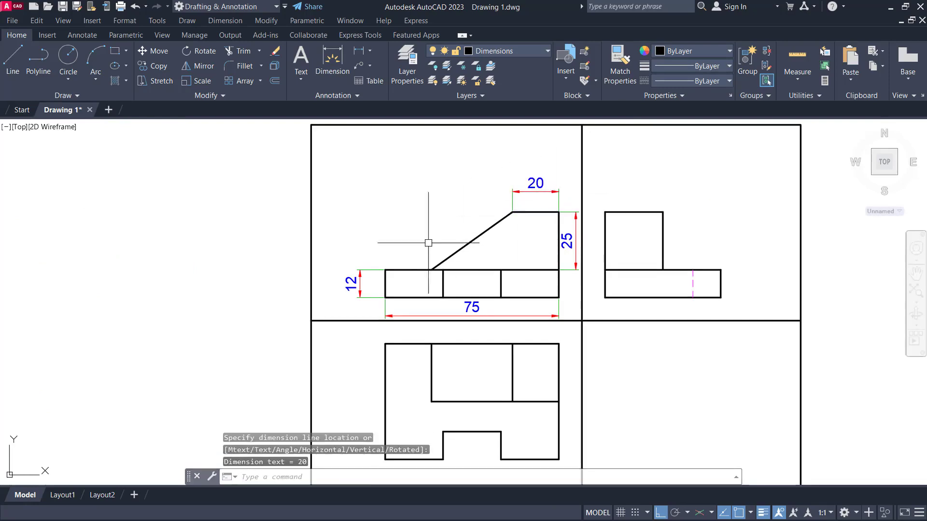
- Add a linear dimension for the base's exposed top edge beside the slope in the front view, placed above it
scroll(411, 249, "up", 2)
key("Return")
left_click(371, 283)
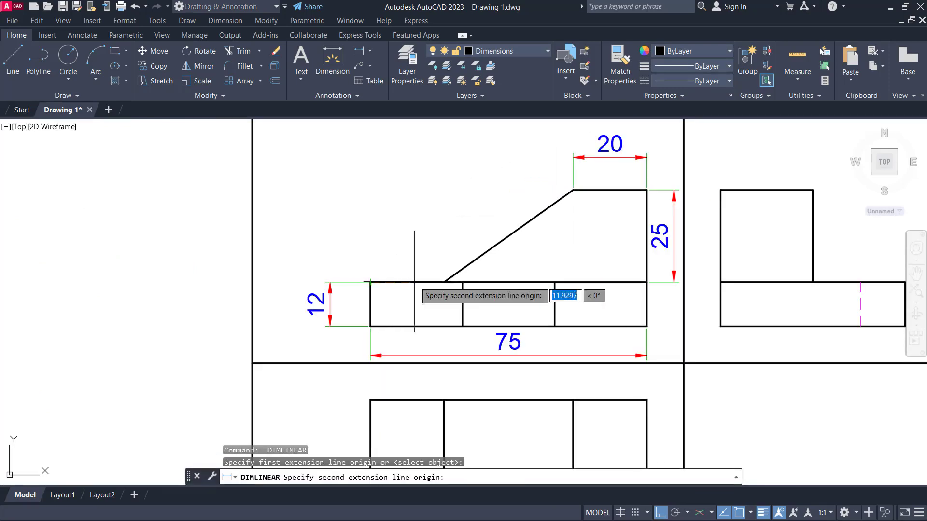
left_click(445, 283)
left_click(438, 249)
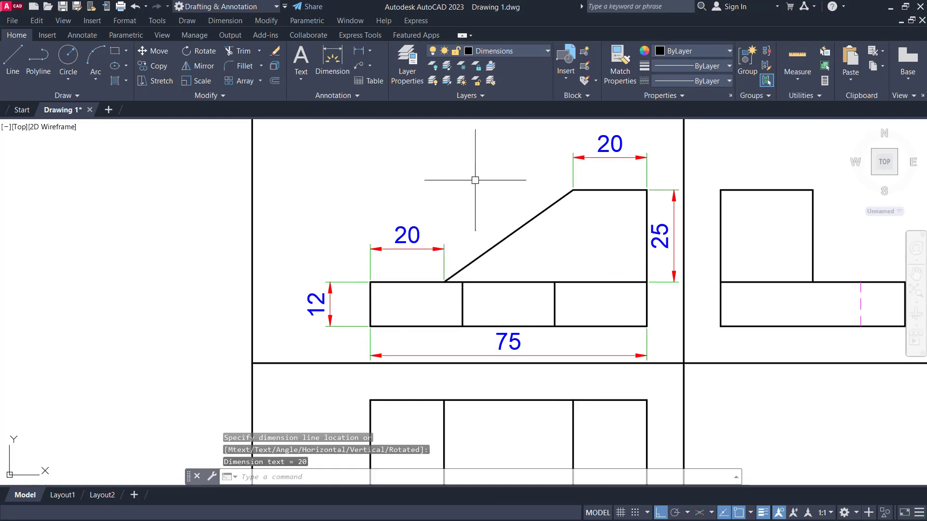
- Add a linear dimension for the bottom edge right of the notch in the top view, placed below the edge
scroll(463, 212, "down", 2)
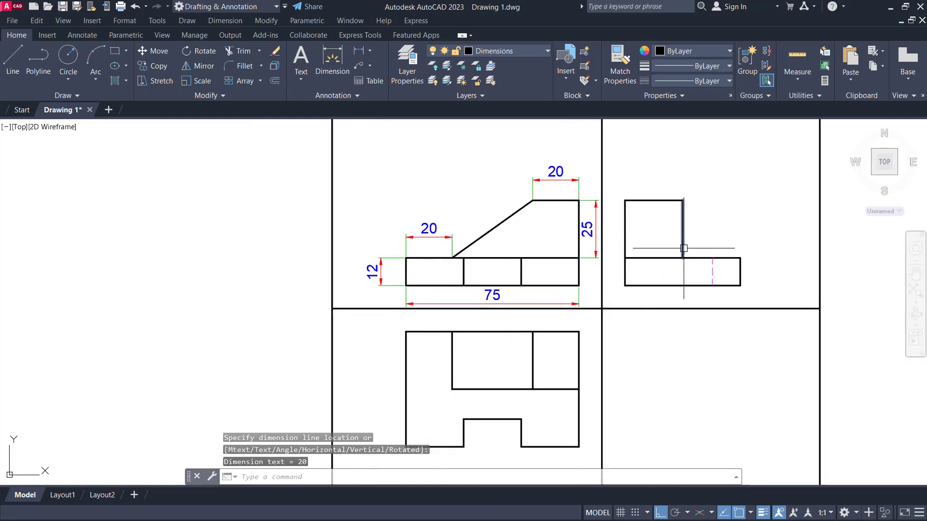
middle_click_drag(630, 326, 625, 269)
mouse_move(560, 381)
middle_mouse_down()
mouse_move(559, 357)
mouse_move(569, 366)
mouse_move(570, 348)
middle_mouse_up()
type("dimlinear")
key("Return")
left_click(581, 335)
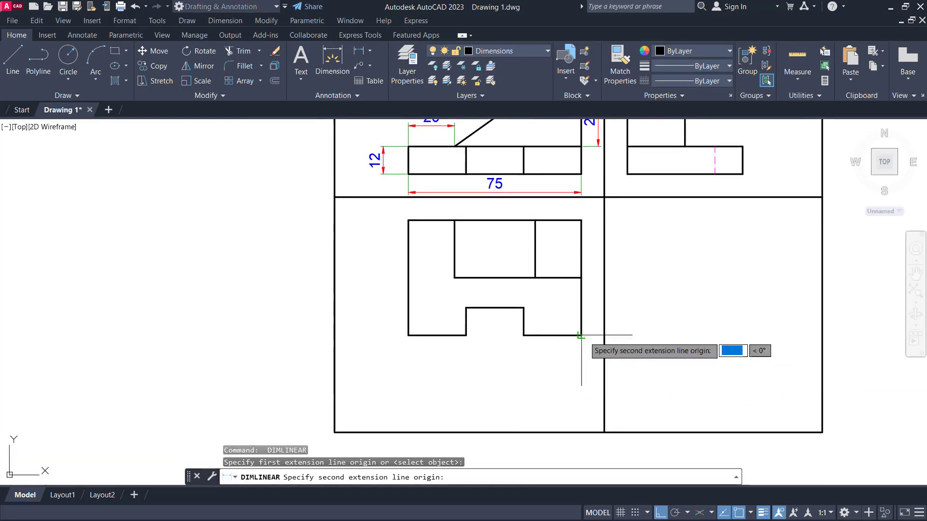
left_click(524, 335)
left_click(533, 356)
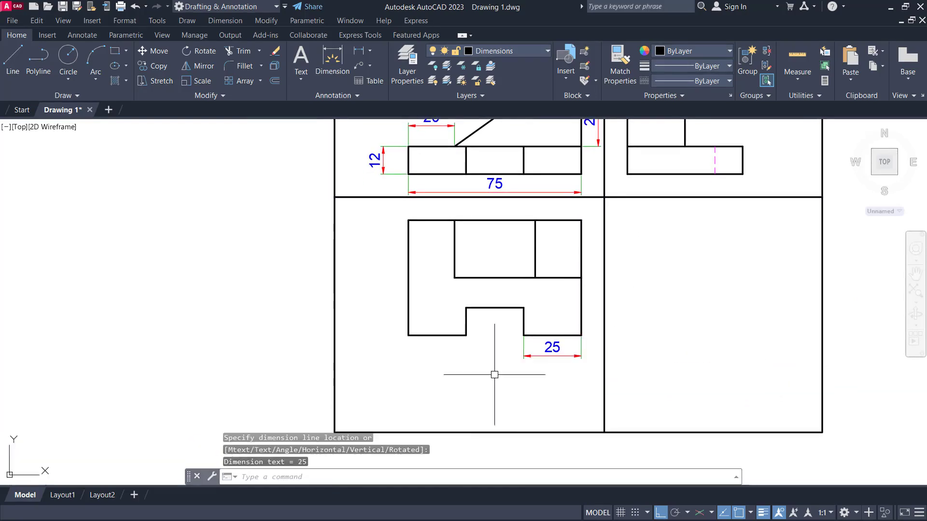
- Continue that dimension leftward across the notch opening and the left bottom edge of the top view
scroll(495, 367, "up", 2)
left_click(574, 331)
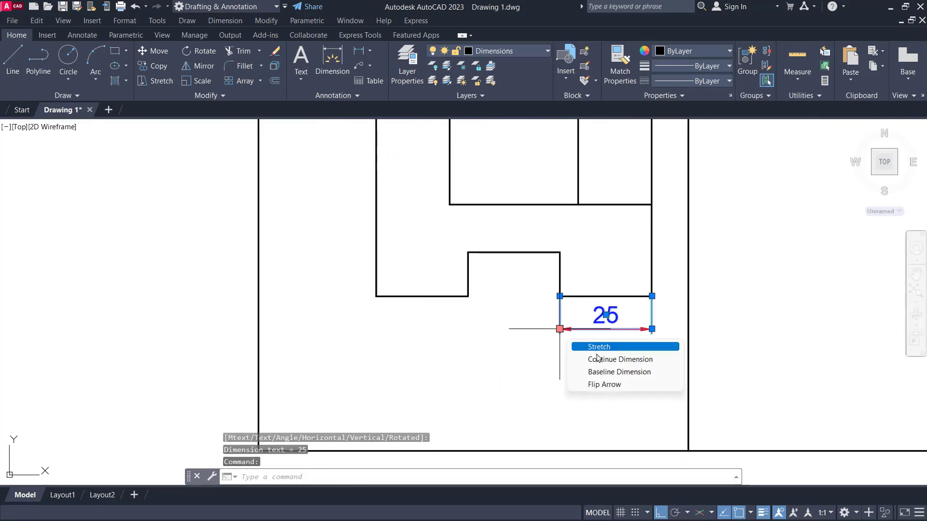
left_click(599, 360)
left_click(468, 297)
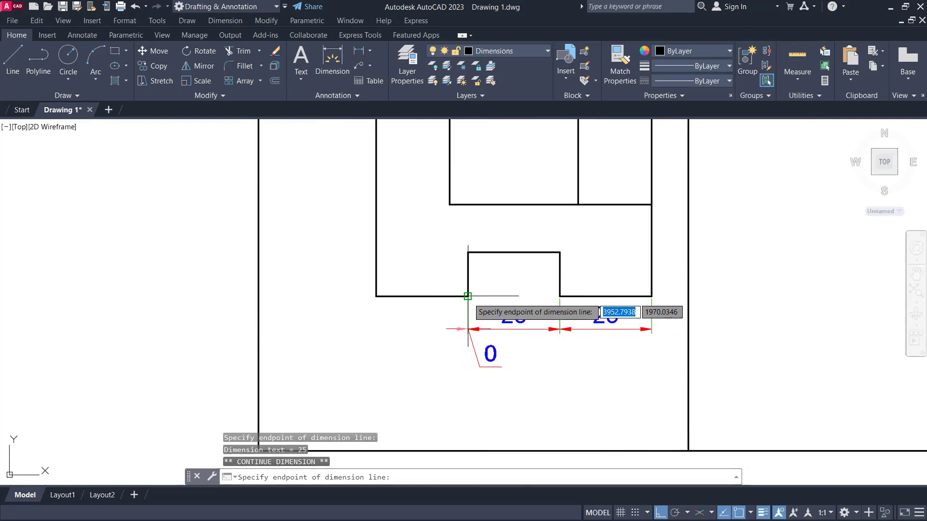
left_click(376, 296)
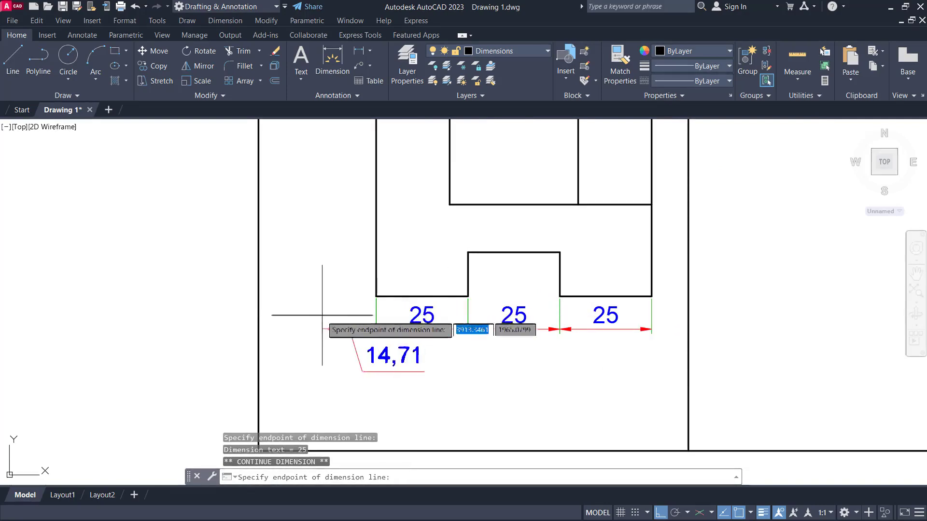
key("Escape")
key("Escape")
scroll(526, 358, "down", 5)
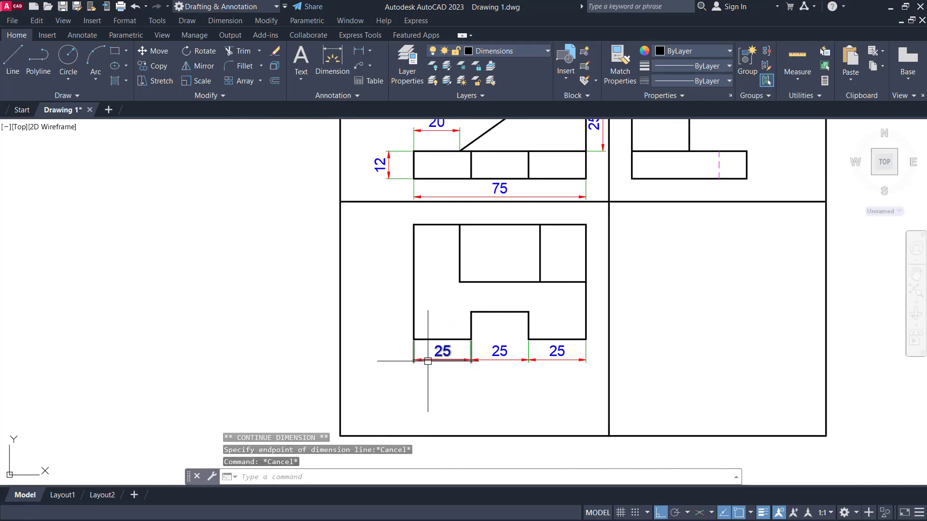
- Add a linear dimension for the top view's overall depth, placed left of the view
key("space")
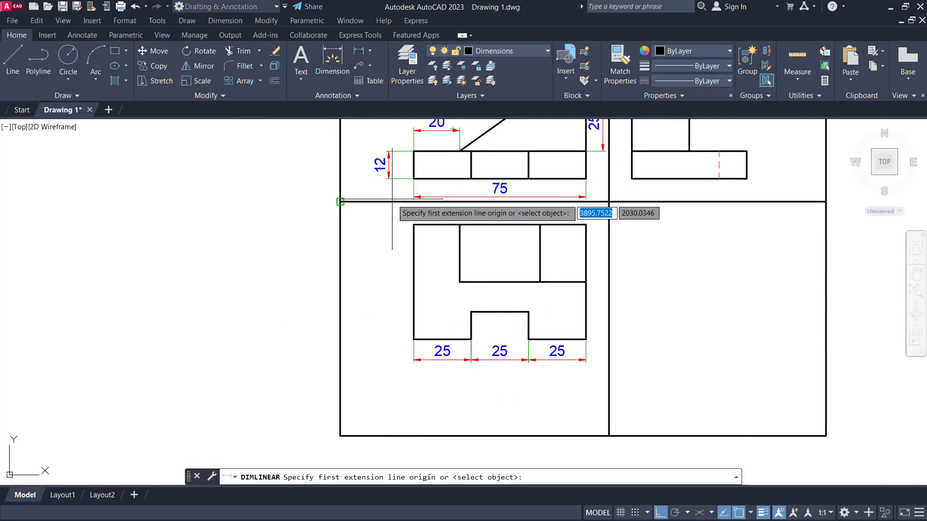
left_click(415, 225)
left_click(414, 338)
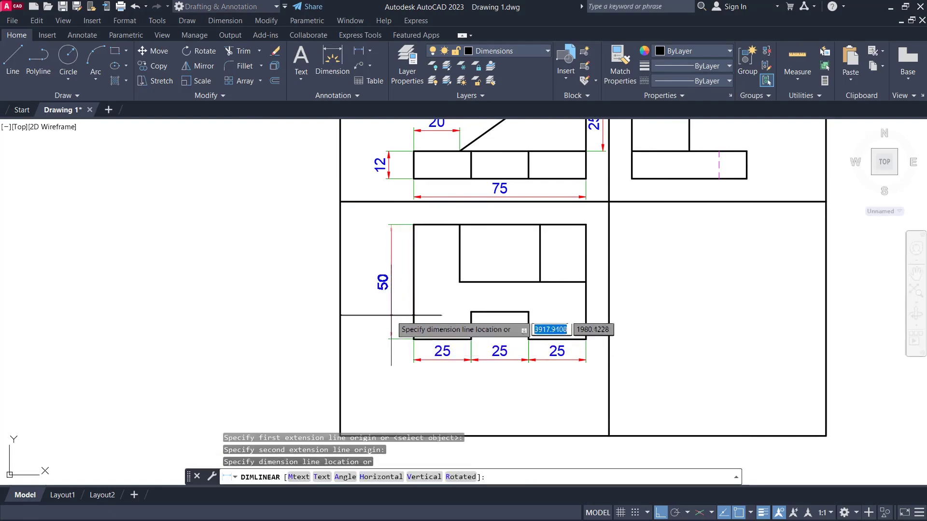
left_click(388, 312)
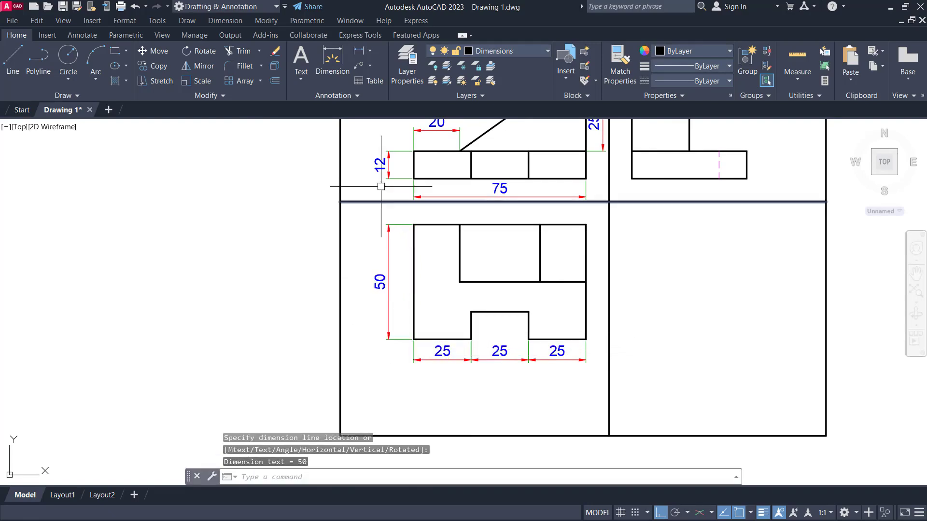
middle_click_drag(480, 307, 478, 320)
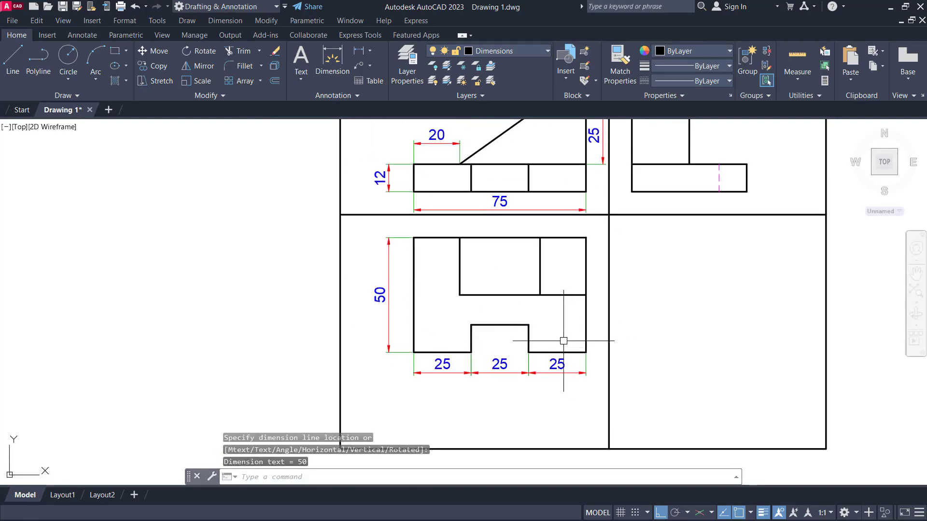
scroll(564, 341, "up", 2)
key("Return")
left_click(529, 325)
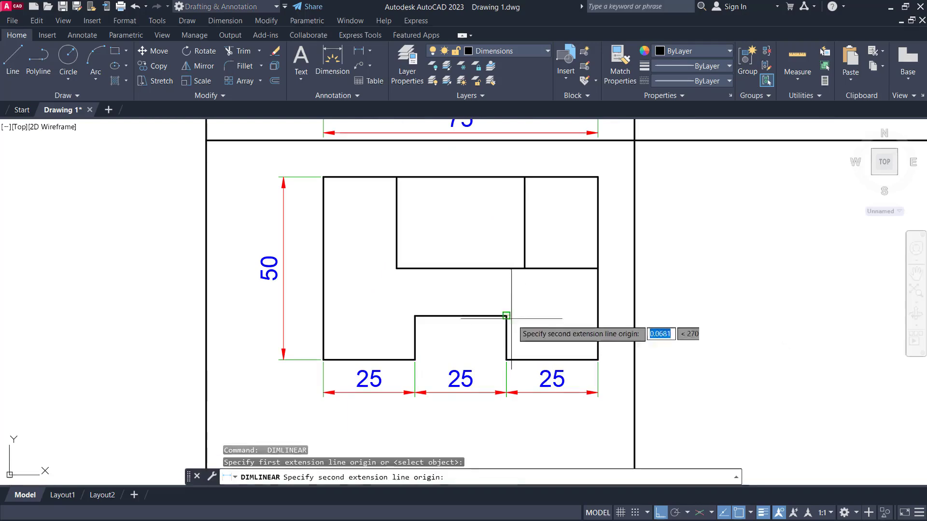
left_click(506, 360)
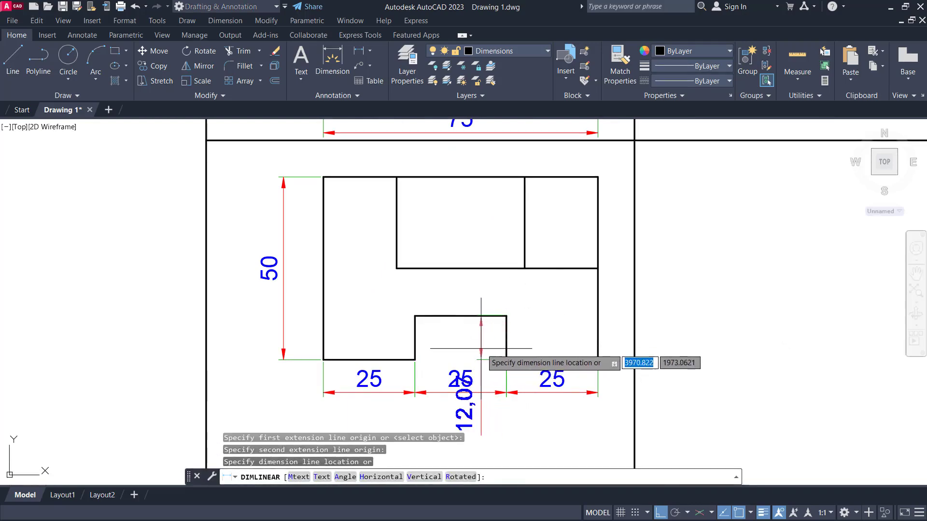
key("Escape")
- Add a linear dimension for the notch's depth in the top view, measured along its right edge and placed inside the notch
key("Return")
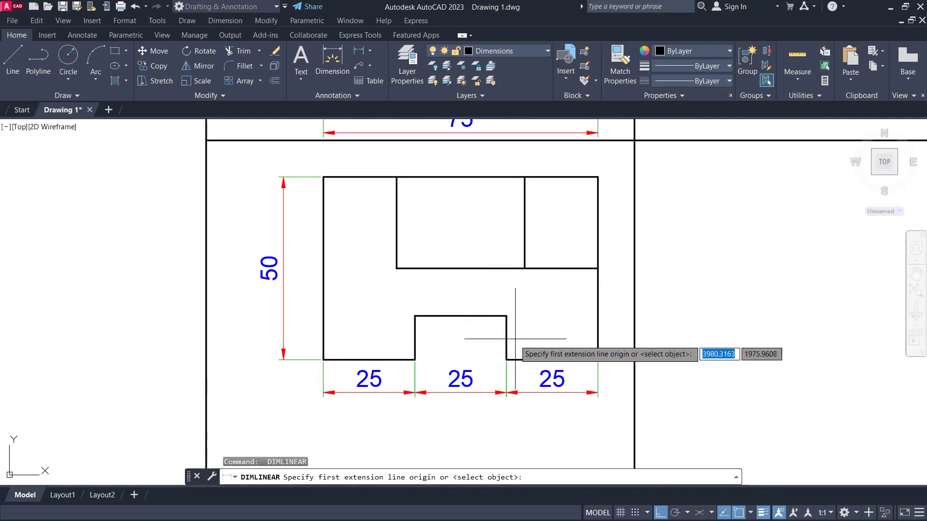
left_click(506, 360)
left_click(506, 316)
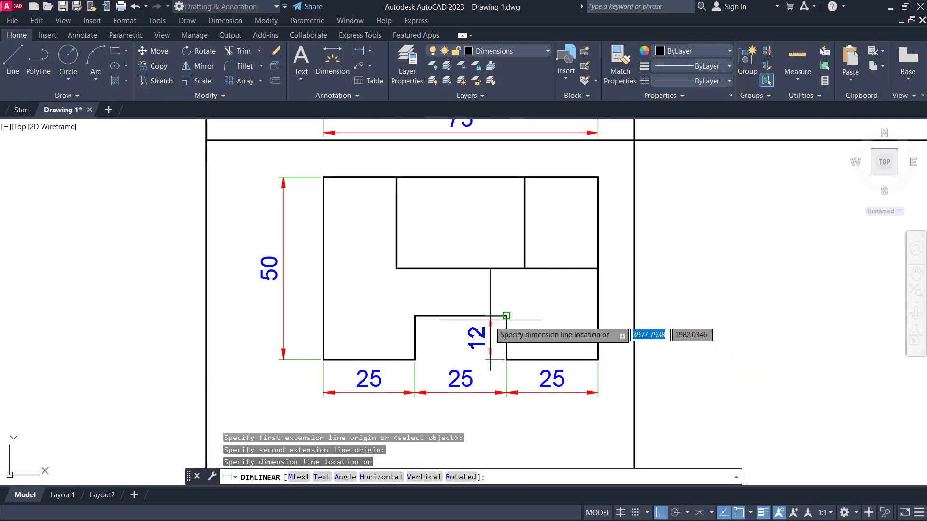
left_click(504, 335)
- Add a linear dimension for the width of the side view's upper block, placed above the block
scroll(509, 335, "down", 2)
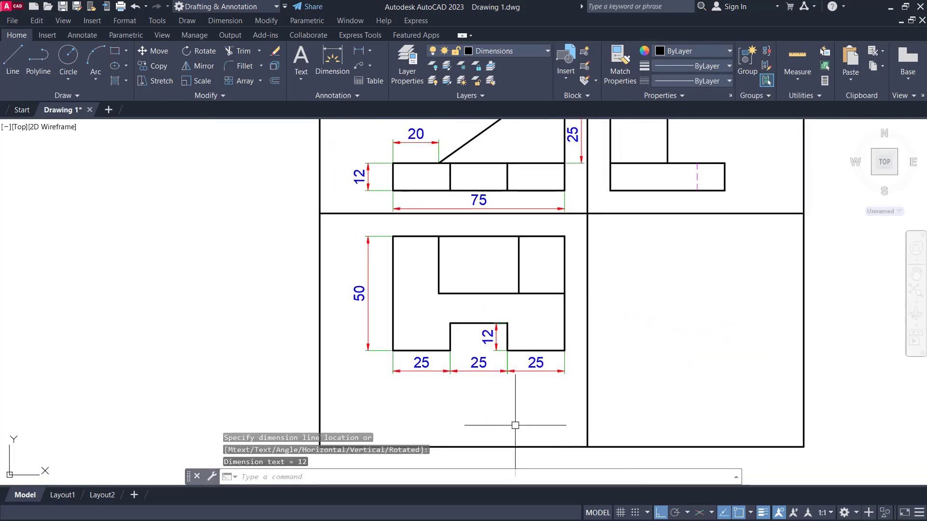
middle_click_drag(505, 387, 498, 419)
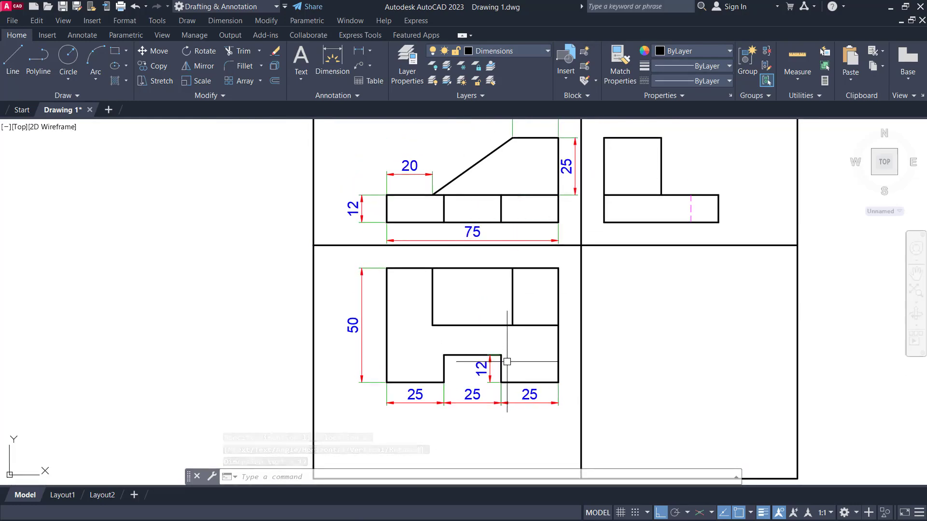
middle_click_drag(680, 268, 662, 314)
middle_click_drag(671, 213, 631, 230)
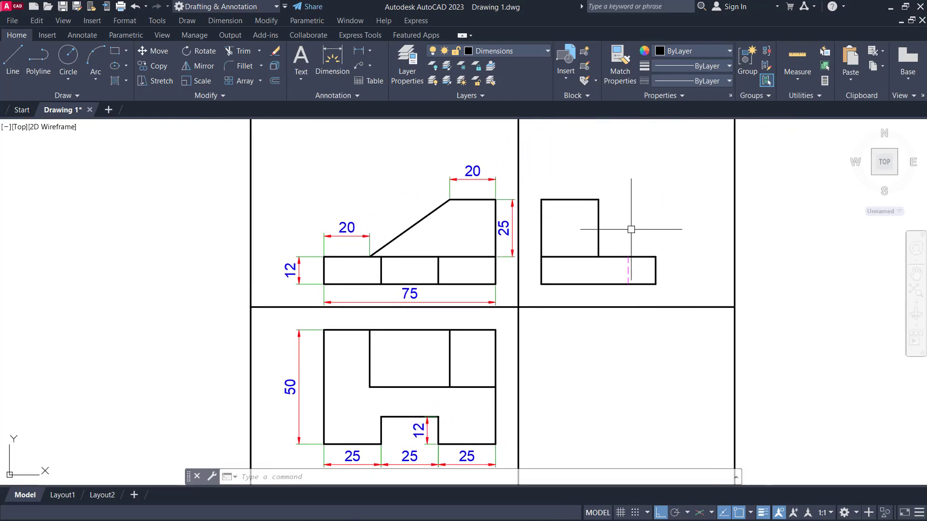
left_click(362, 52)
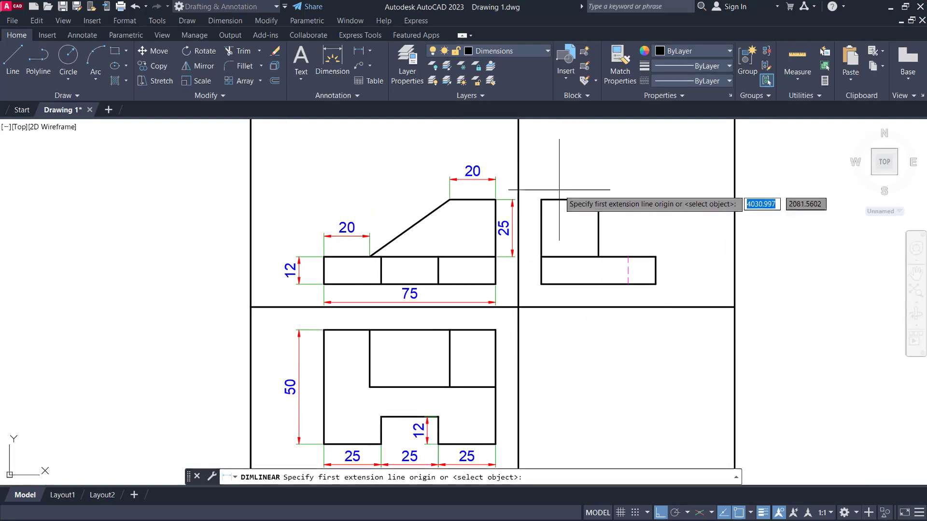
left_click(541, 199)
left_click(598, 200)
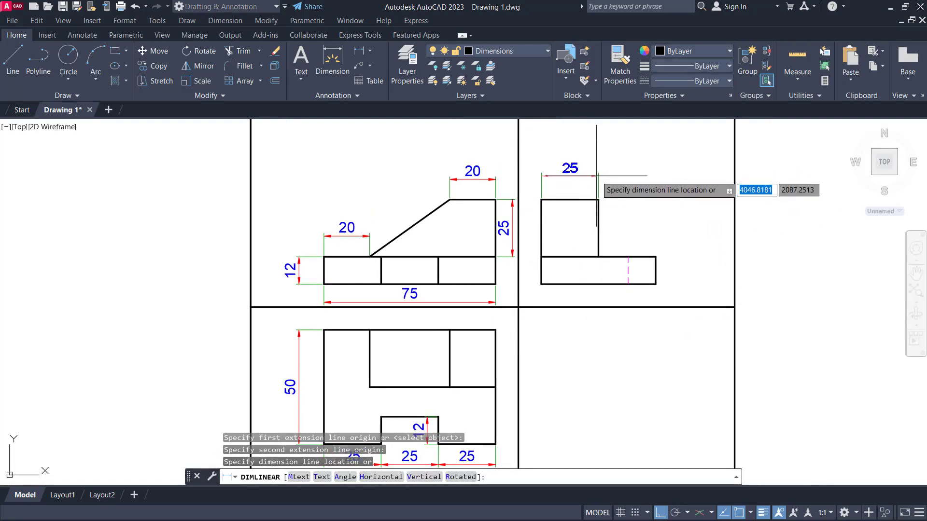
left_click(603, 181)
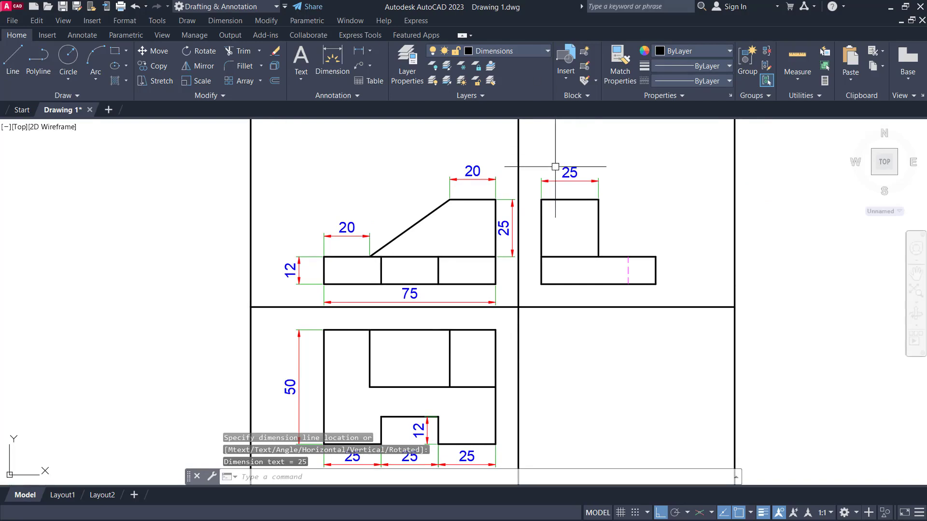
middle_click_drag(603, 353, 604, 347)
middle_click_drag(424, 311, 423, 302)
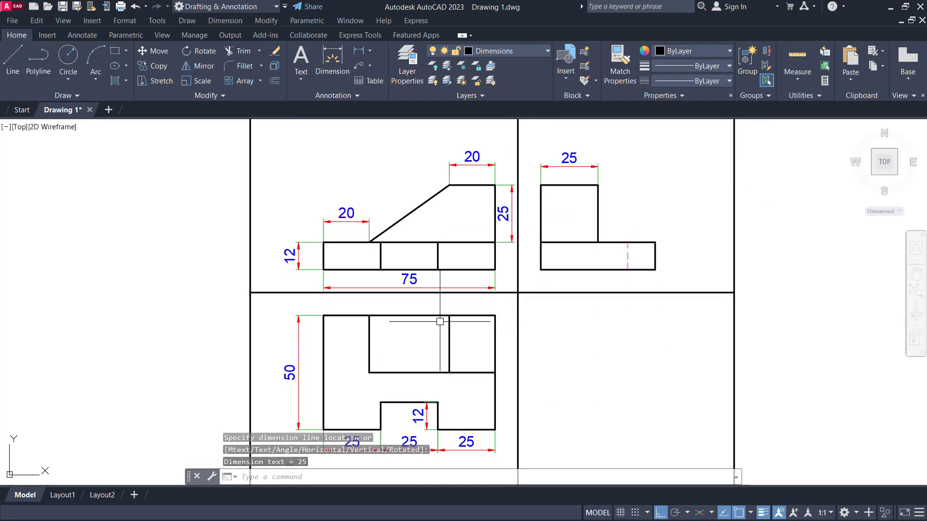
middle_click_drag(478, 332, 473, 331)
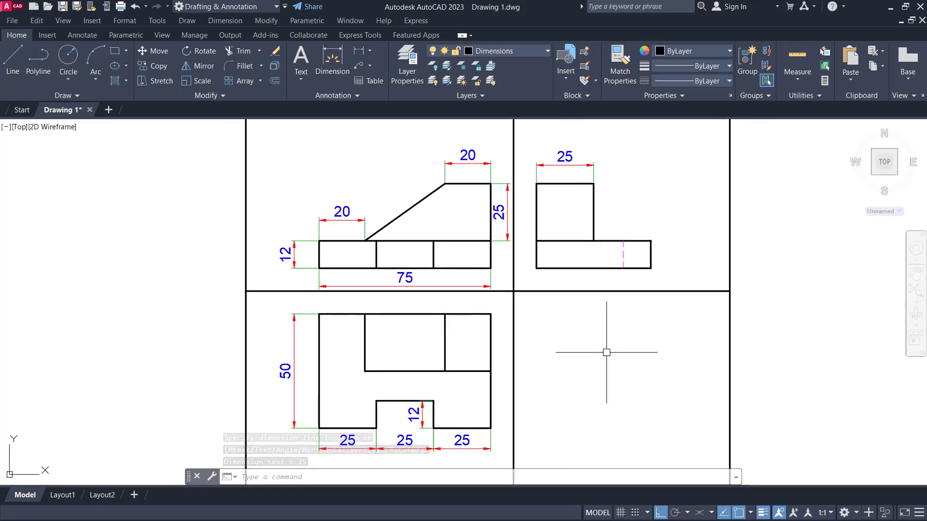
key("Return")
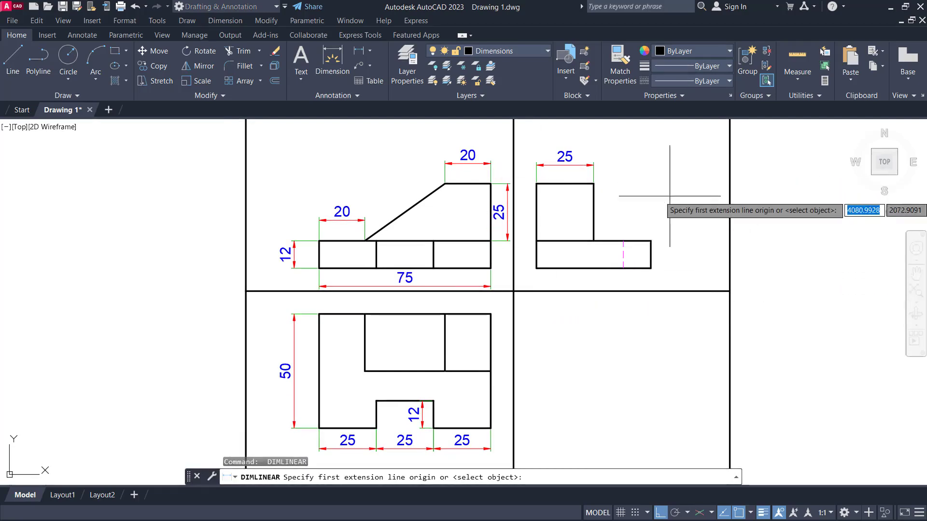
key("Escape")
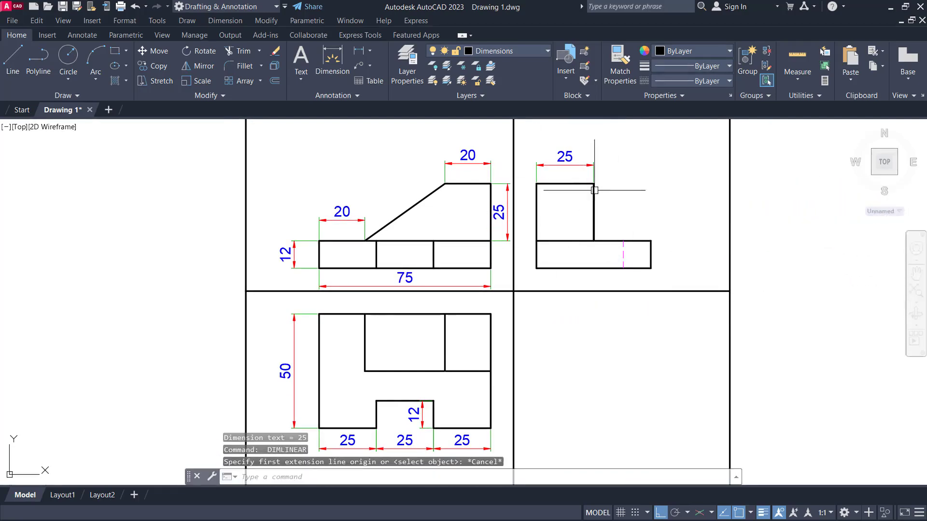
scroll(589, 166, "down", 2)
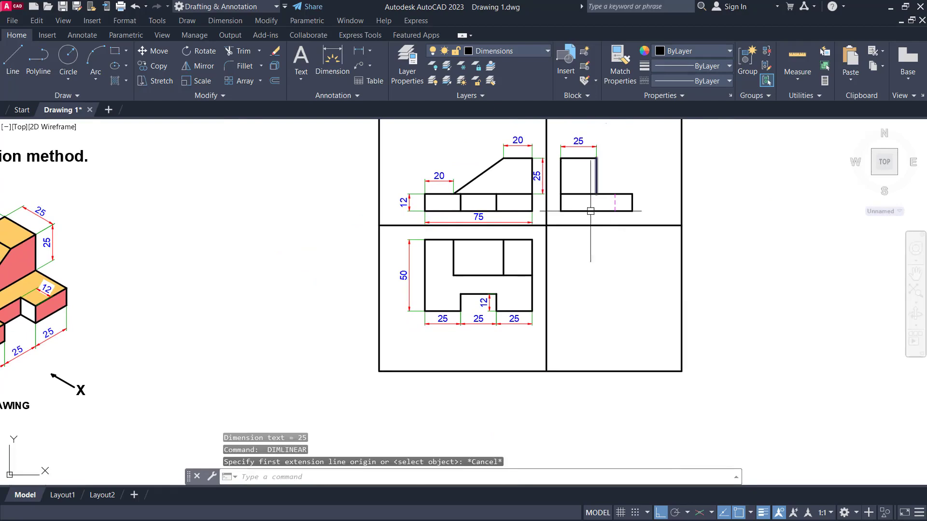
scroll(536, 253, "up", 3)
scroll(534, 244, "down", 2)
middle_click_drag(534, 244, 530, 304)
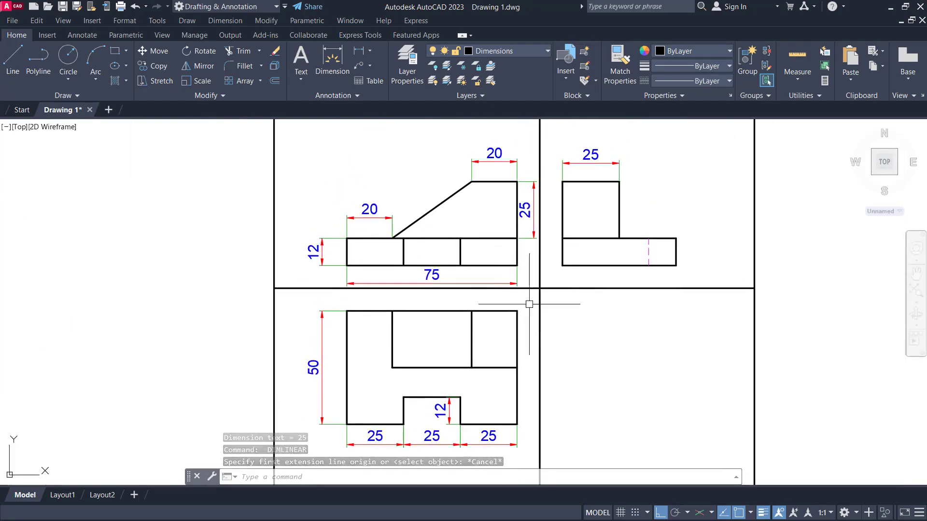
middle_click_drag(509, 338, 510, 332)
right_click(564, 207)
key("Escape")
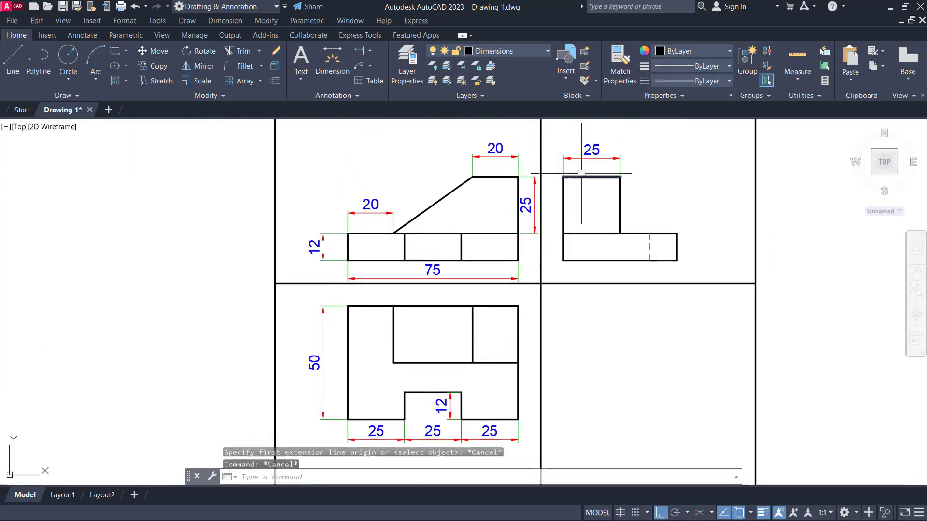
- Add a linear dimension for the upper block's depth in the top view, placed right of the view
key("Return")
scroll(503, 316, "up", 2)
left_click(526, 301)
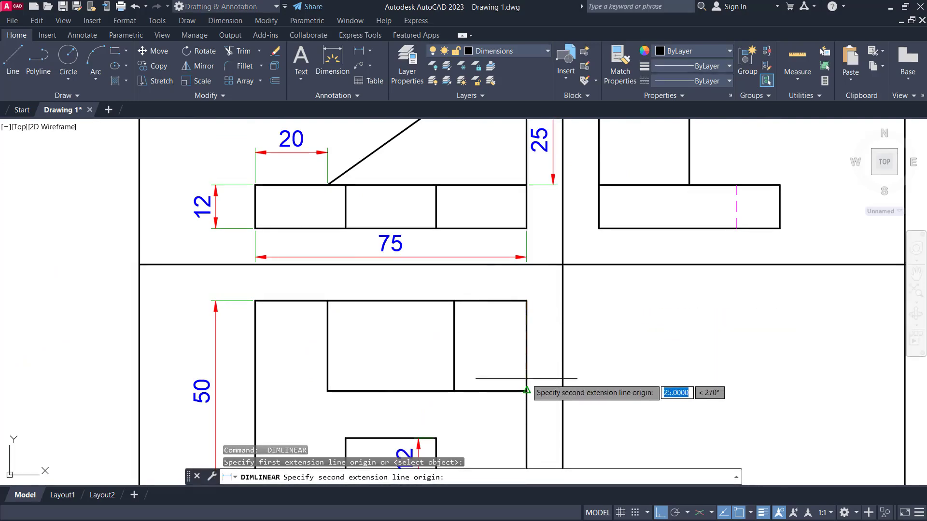
left_click(526, 391)
left_click(553, 371)
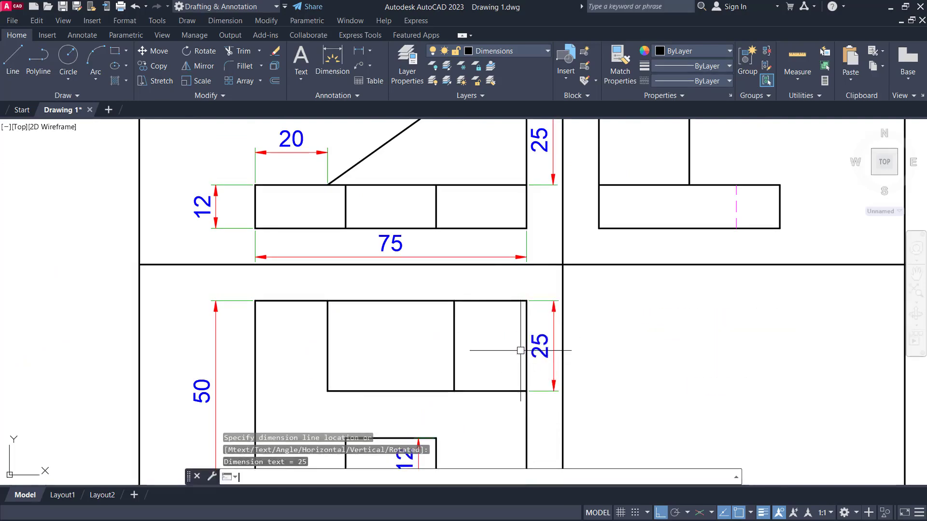
- Add a linear dimension for the width of the block's flat top in the top view, placed above the upper edge
key("Return")
left_click(454, 300)
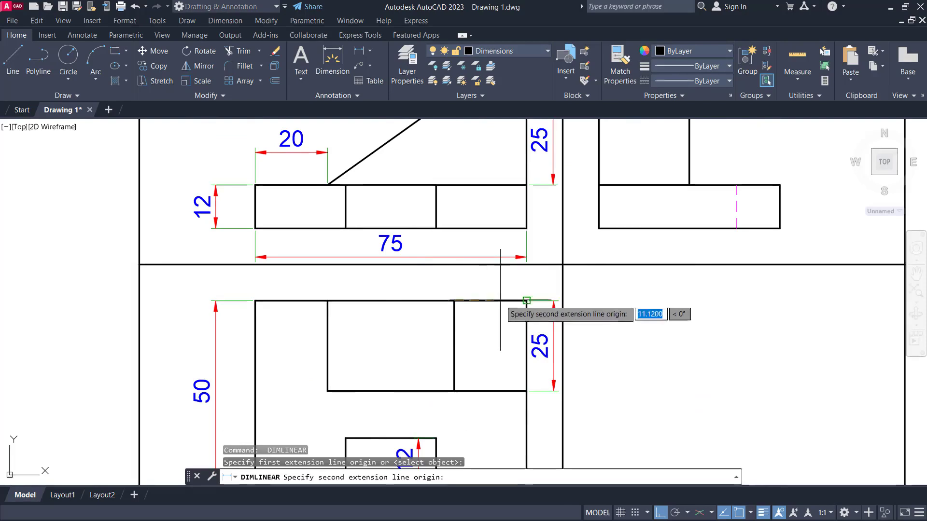
left_click(527, 302)
left_click(503, 290)
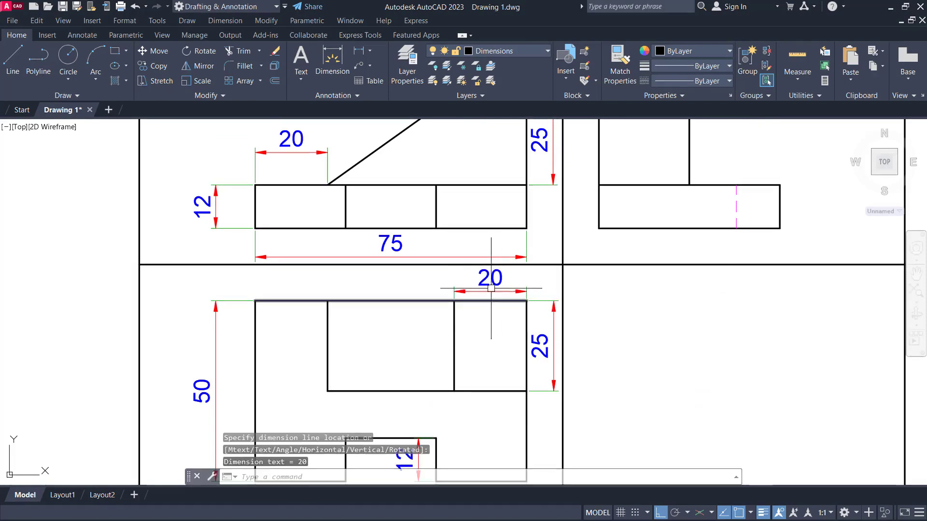
- Erase the flat top's width dimension above the top view and the upper block's depth dimension beside the view as duplicates
scroll(483, 367, "down", 2)
left_click(475, 203)
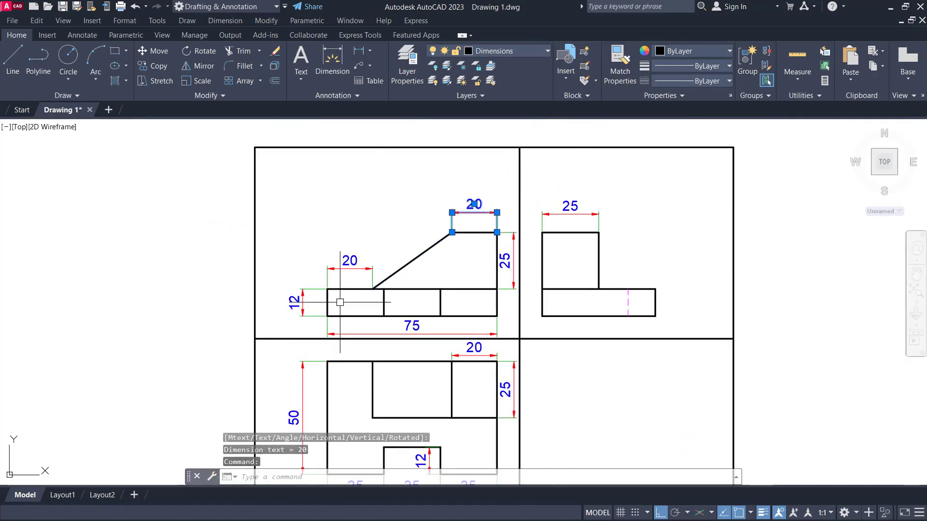
key("Escape")
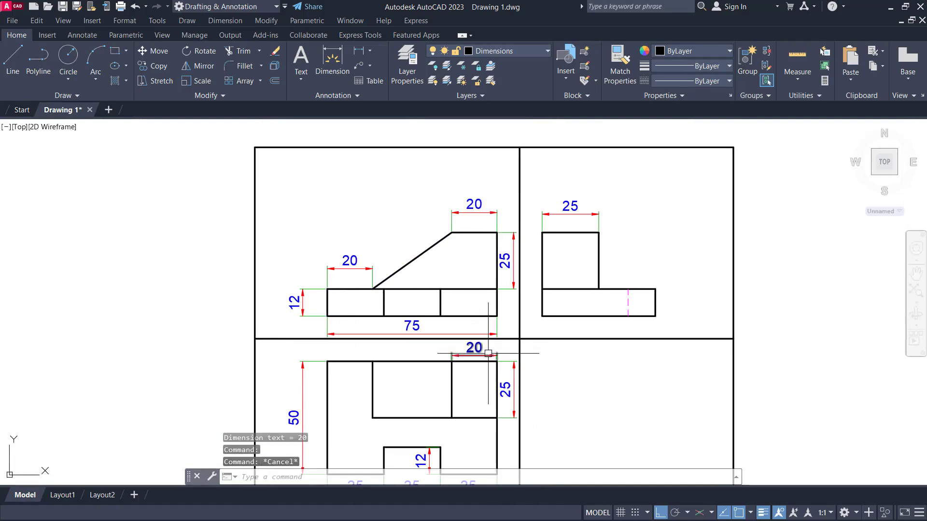
key("Delete")
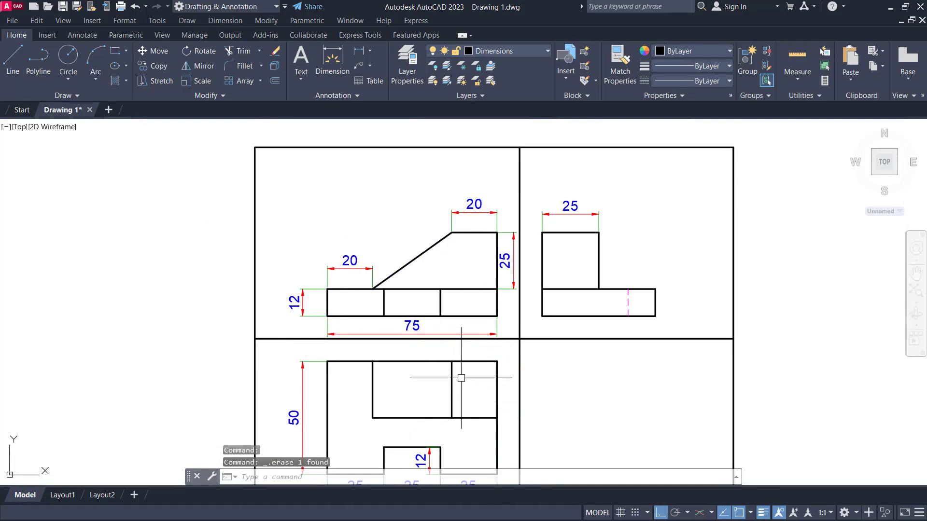
- Try a linear dimension from the side view's hidden line to the base's right edge, placed above the base, and erase it as a duplicate
middle_click_drag(455, 365, 462, 320)
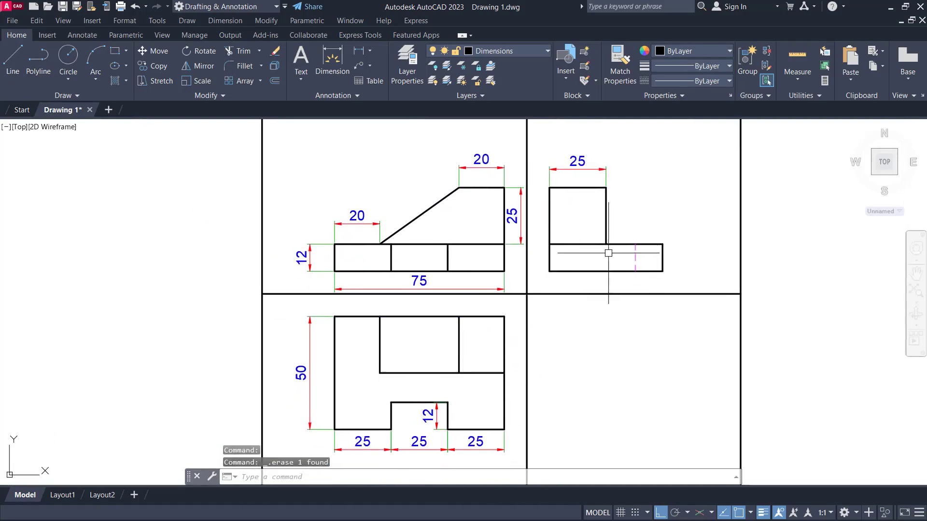
scroll(608, 253, "up", 2)
left_click(348, 56)
left_click(358, 51)
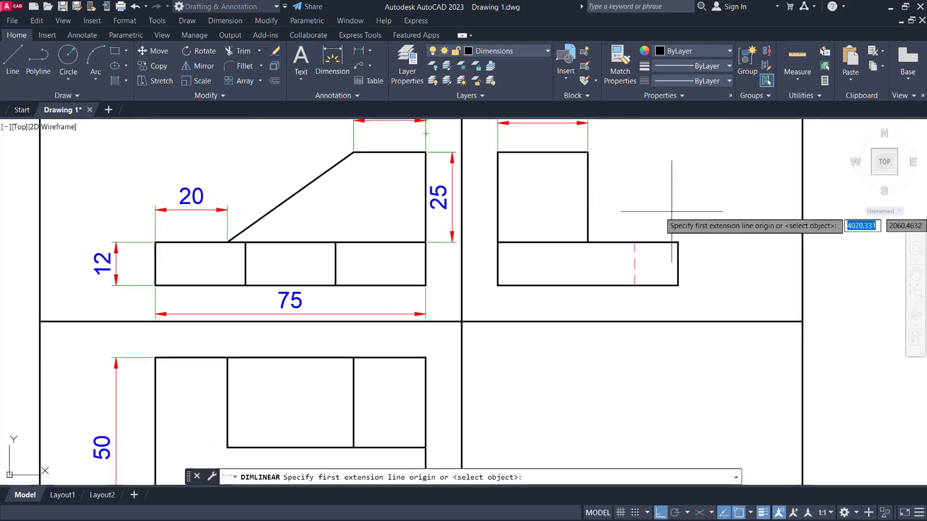
left_click(678, 242)
left_click(635, 243)
left_click(628, 196)
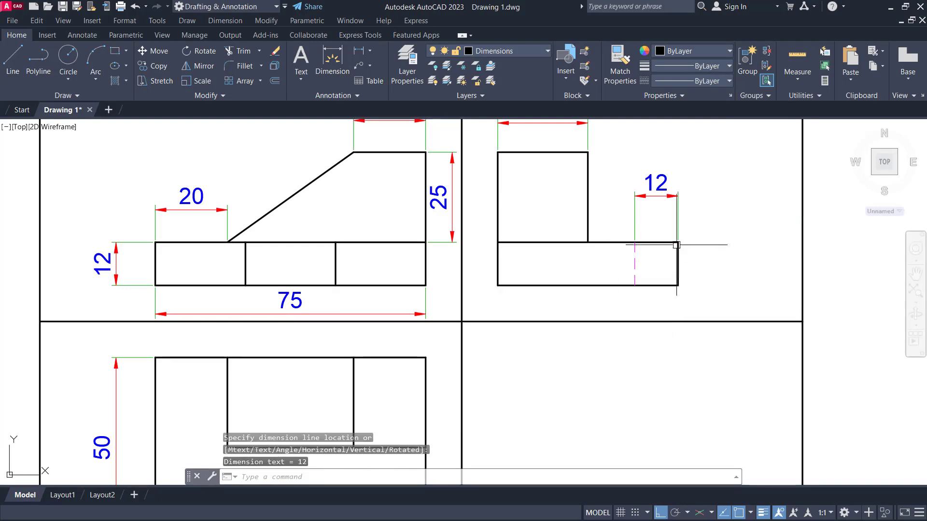
left_click(665, 207)
key("Delete")
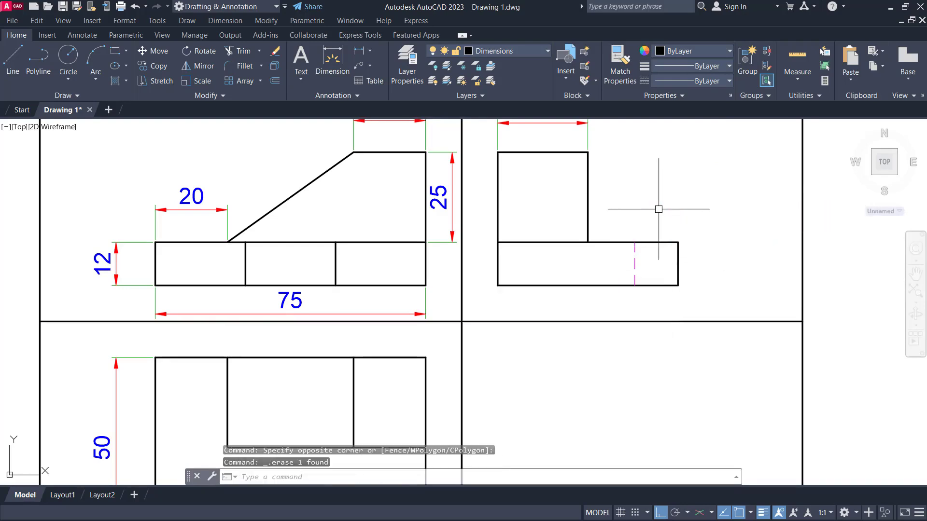
- Examine the dimensioned front, top and side views against the isometric drawing for missing or duplicate dimensions
scroll(521, 205, "down", 3)
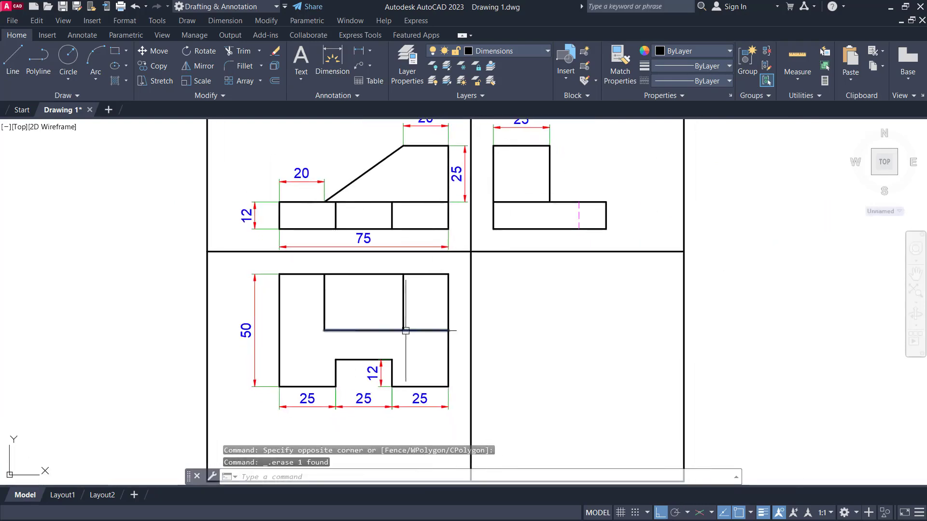
middle_click_drag(396, 345, 397, 343)
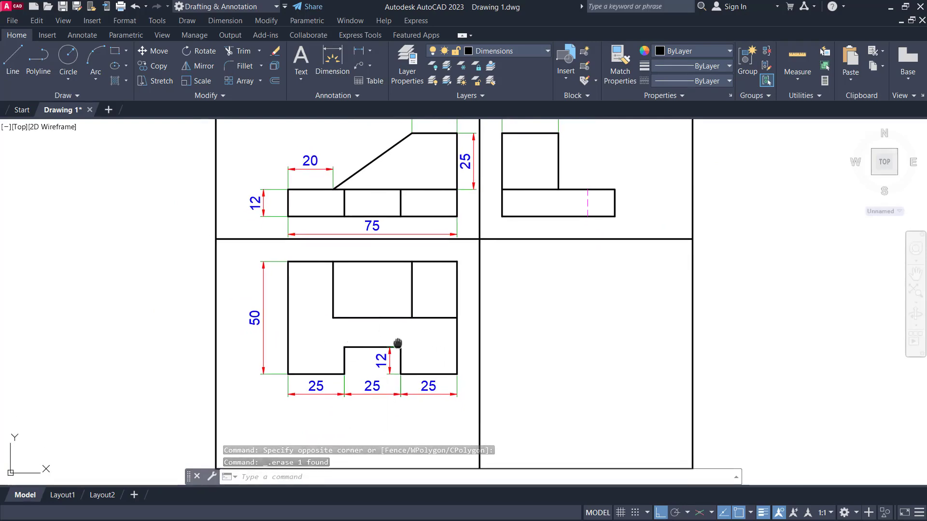
mouse_move(327, 321)
middle_mouse_down()
mouse_move(358, 335)
mouse_move(376, 372)
middle_mouse_up()
scroll(405, 250, "down", 3)
middle_click_drag(472, 266, 460, 231)
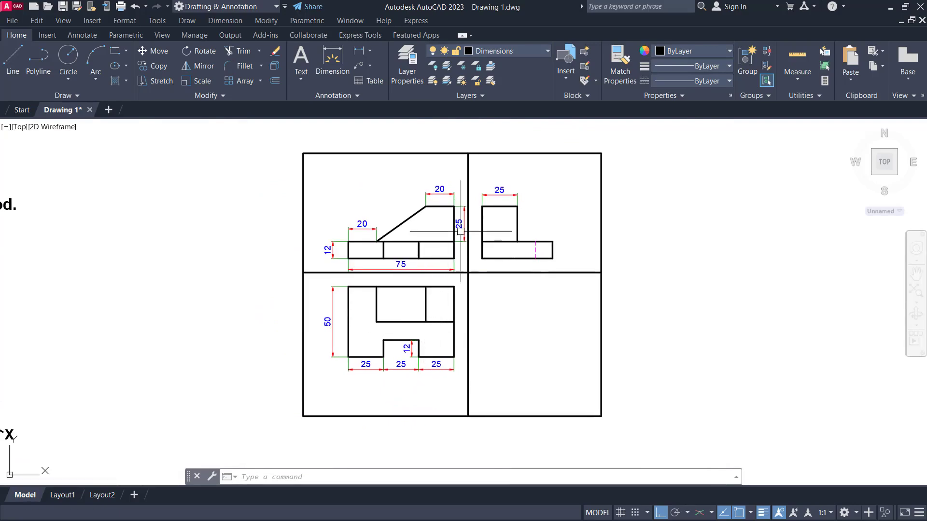
scroll(445, 234, "up", 3)
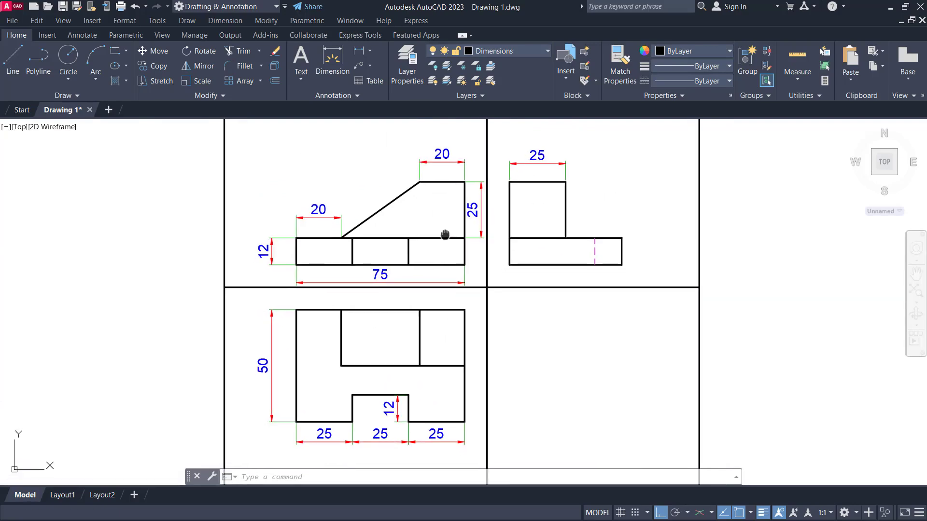
scroll(445, 227, "down", 3)
scroll(507, 304, "up", 3)
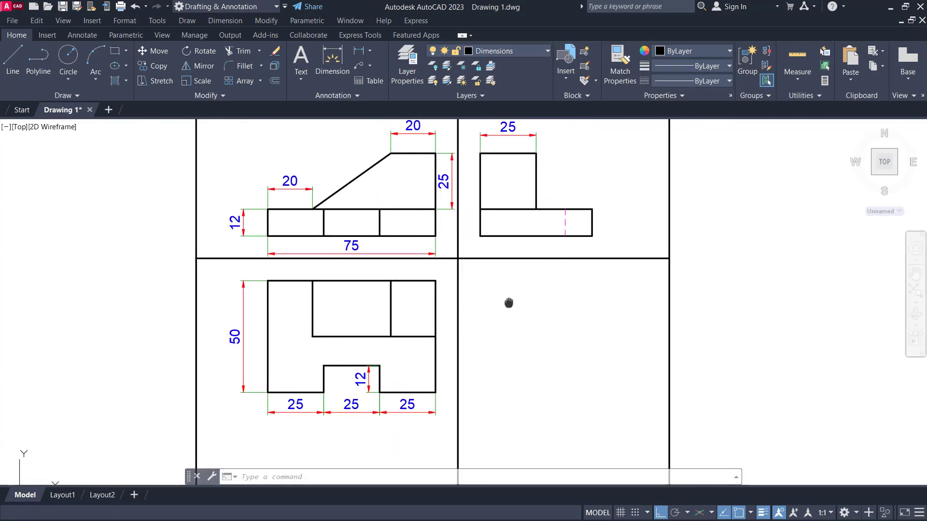
middle_click_drag(507, 304, 517, 304)
scroll(512, 295, "down", 3)
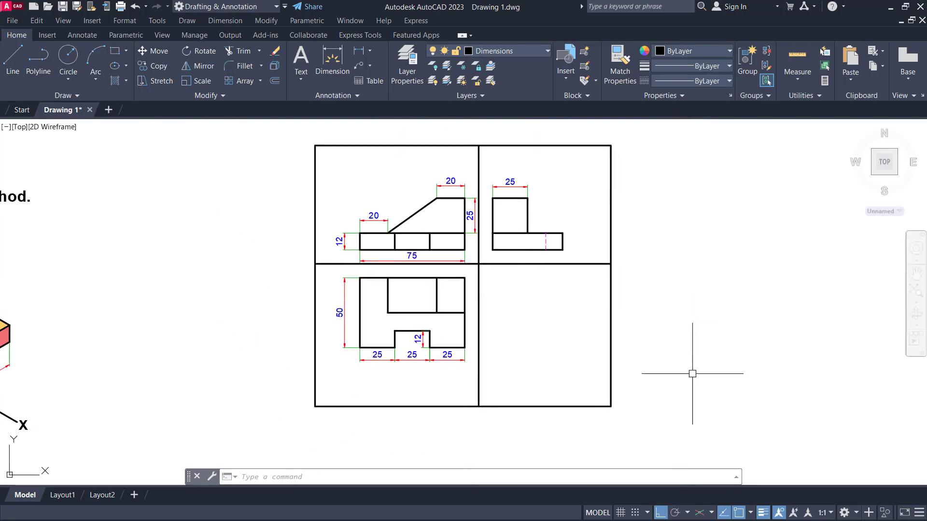
scroll(695, 373, "down", 2)
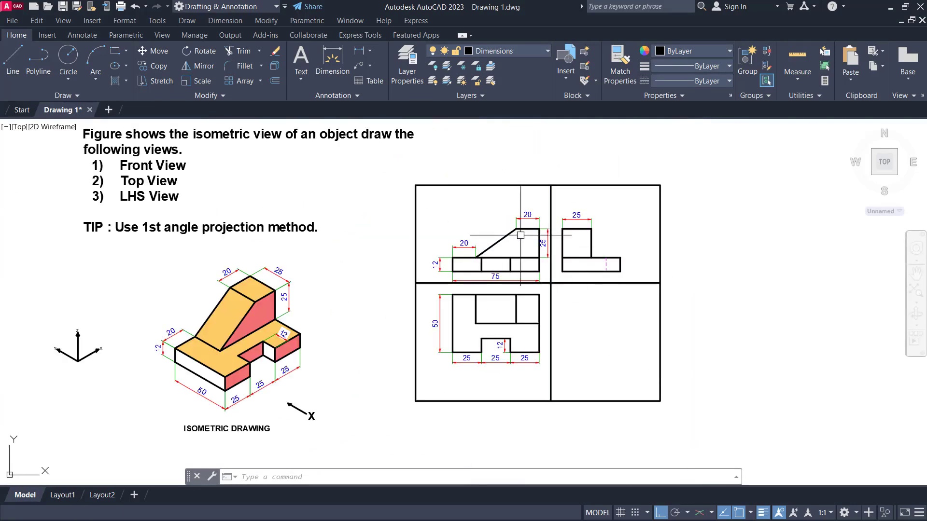
scroll(546, 292, "up", 2)
middle_click_drag(546, 292, 509, 284)
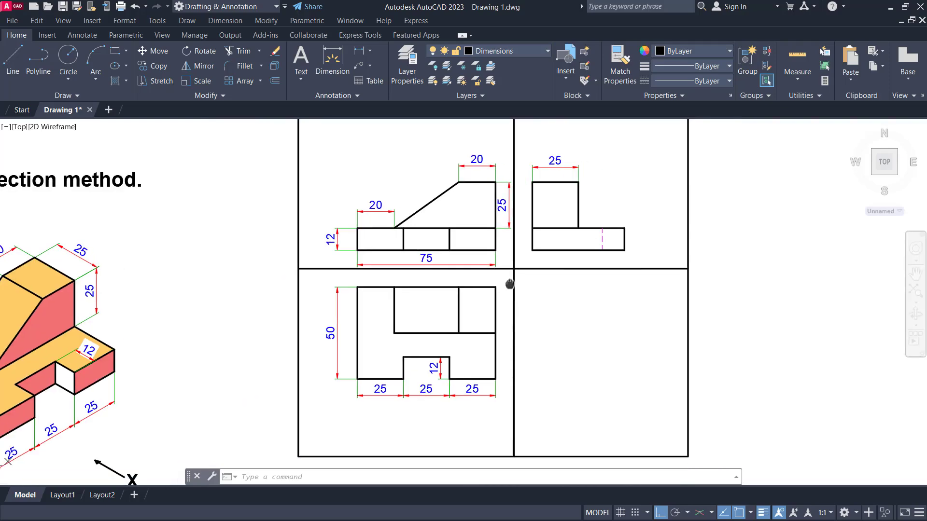
scroll(517, 312, "down", 2)
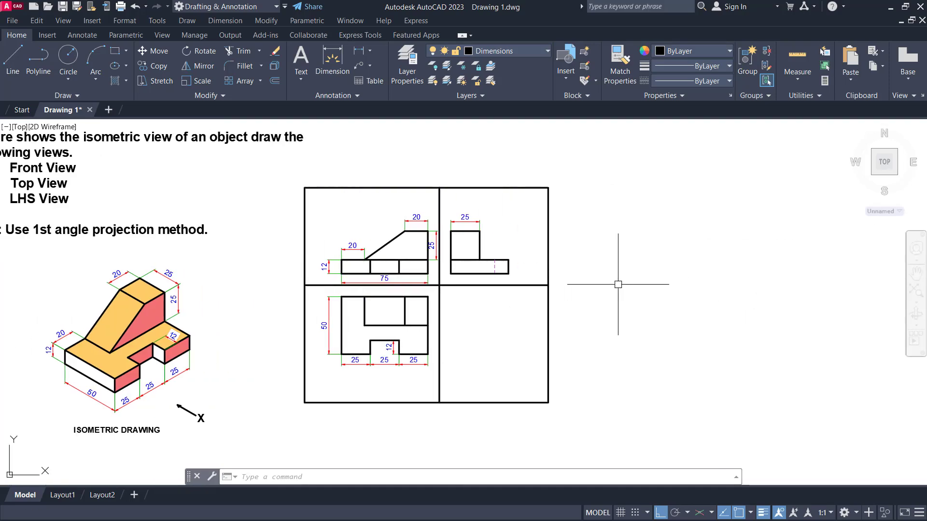
- Copy the frame with all three dimensioned views horizontally to the free area right of the original
mouse_move(591, 289)
middle_mouse_down()
mouse_move(525, 295)
mouse_move(564, 324)
middle_mouse_up()
scroll(631, 300, "down", 3)
scroll(555, 317, "up", 3)
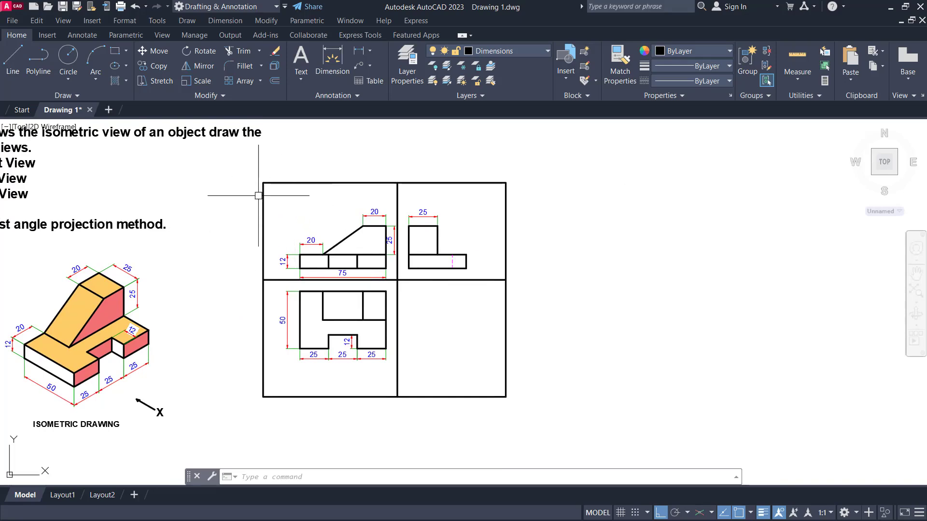
left_click(254, 174)
left_click(573, 411)
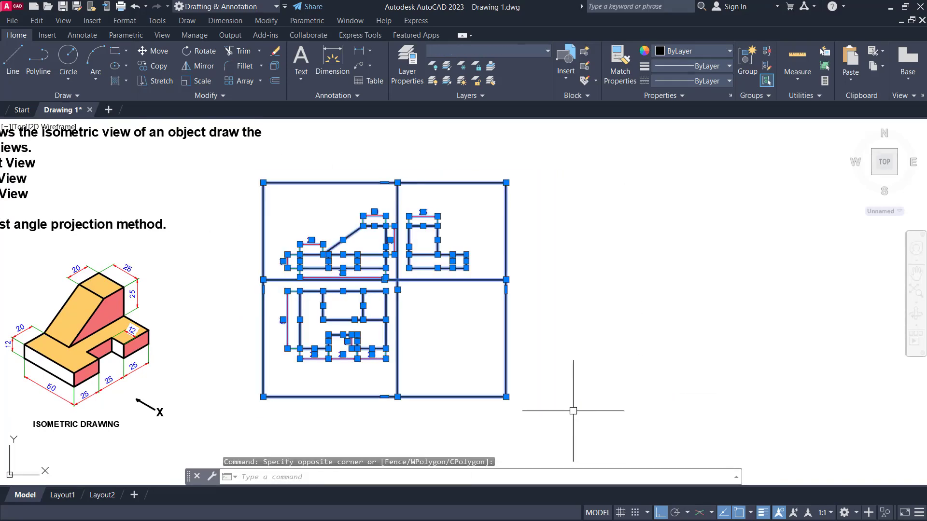
type("co")
key("Return")
left_click(435, 415)
middle_click_drag(543, 416, 324, 372)
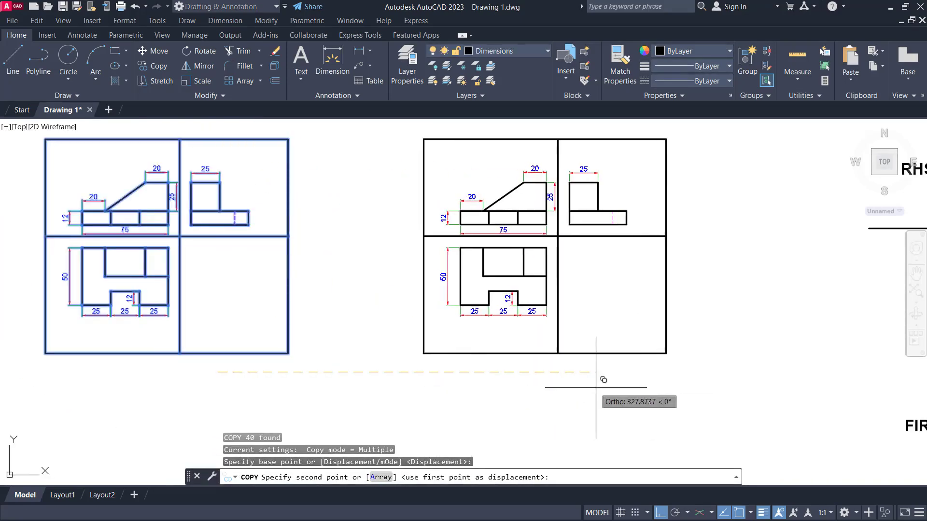
left_click(563, 379)
key("Escape")
middle_click_drag(466, 265, 469, 279)
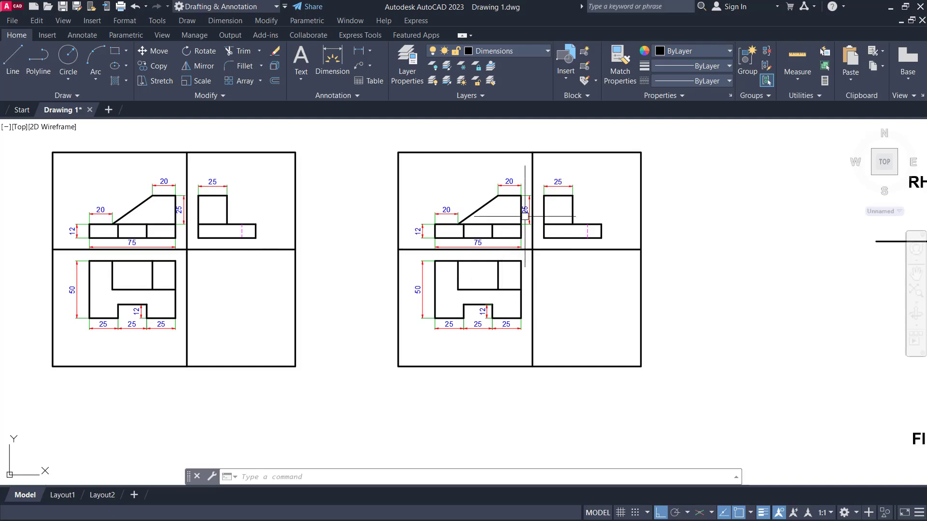
- Move the copied top view with its dimensions straight down to the free area below the copied frame
scroll(525, 216, "up", 2)
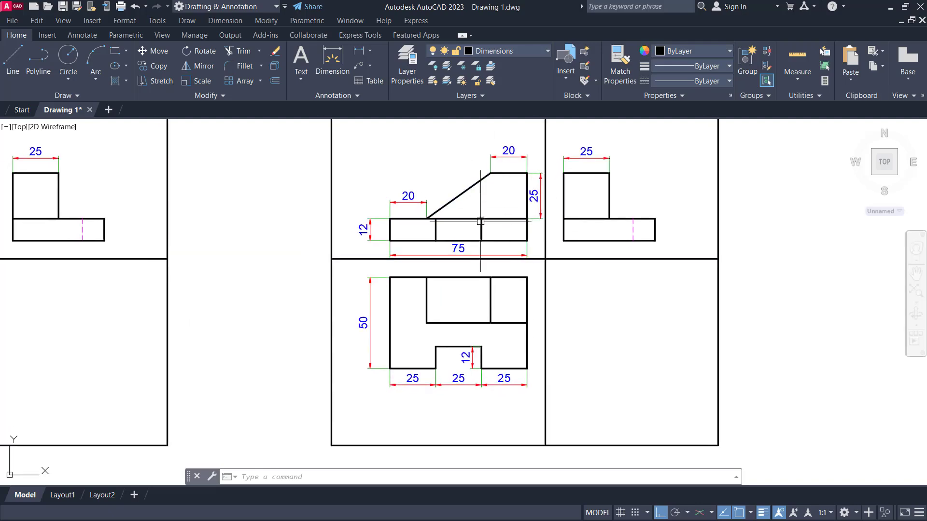
scroll(508, 206, "down", 2)
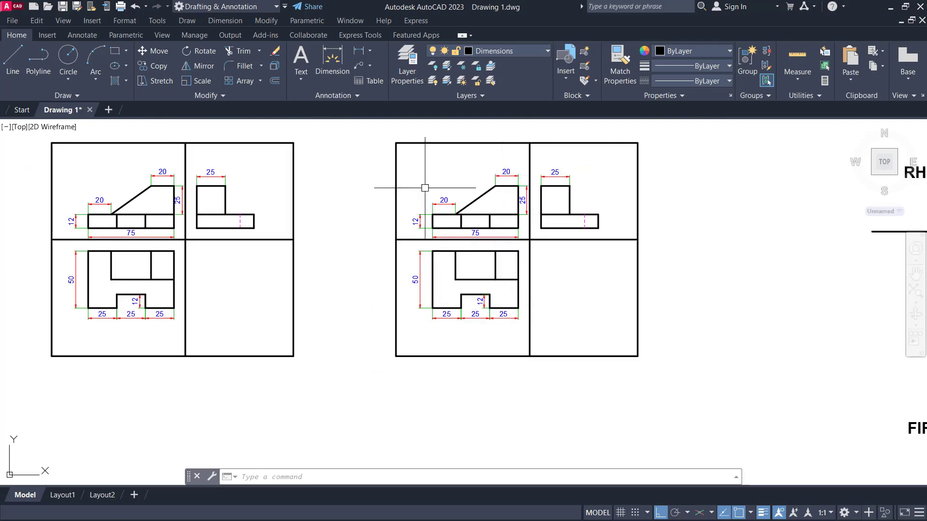
middle_click_drag(503, 240, 500, 241)
left_click(407, 248)
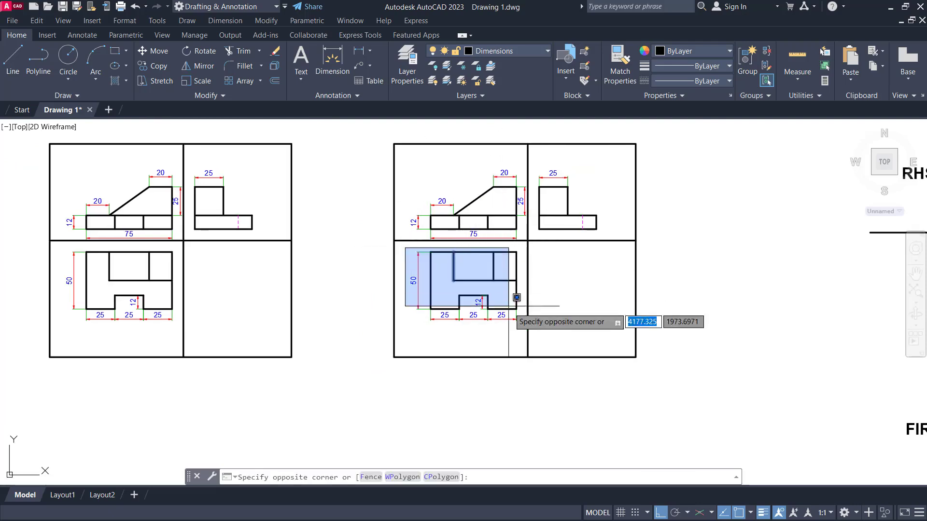
left_click(524, 331)
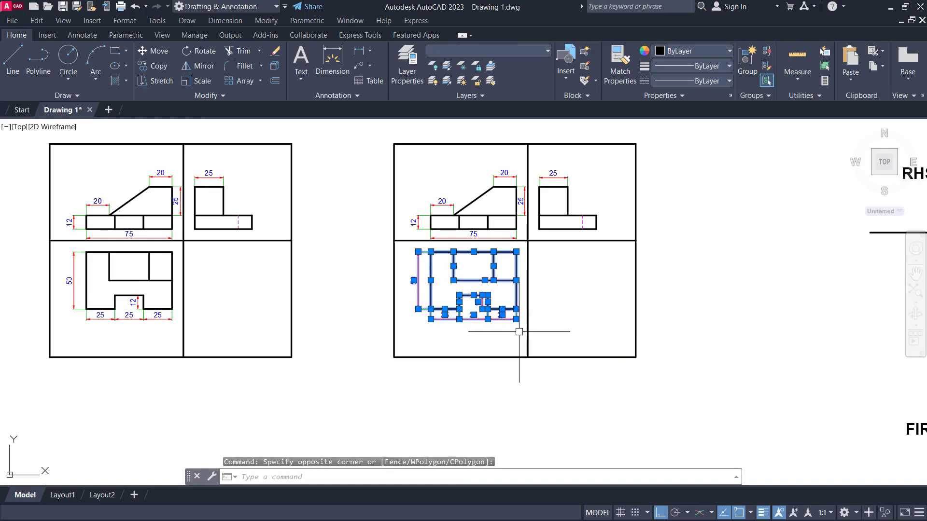
key("Return")
left_click(553, 286)
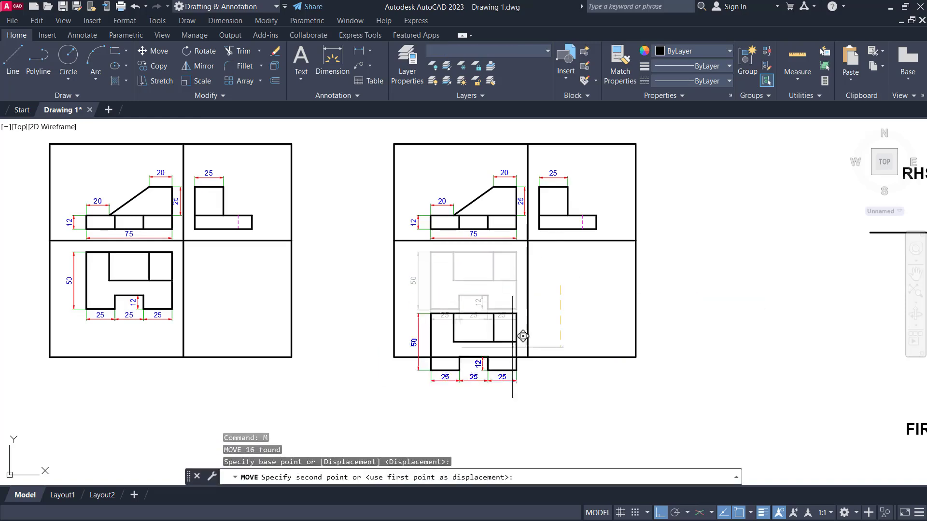
left_click(553, 408)
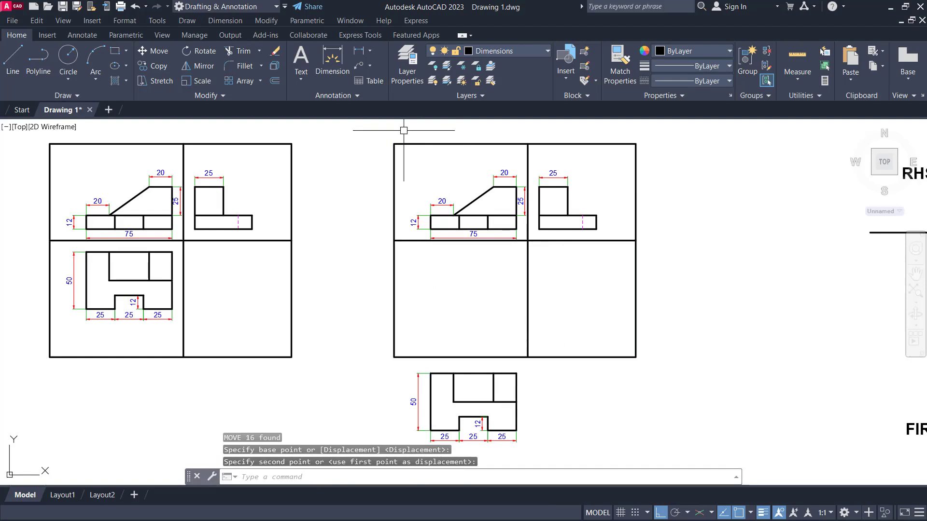
- Move the copied front view with its dimensions straight down into the copied frame's lower-left quadrant
left_click(405, 131)
left_click(537, 298)
type("m")
key("Return")
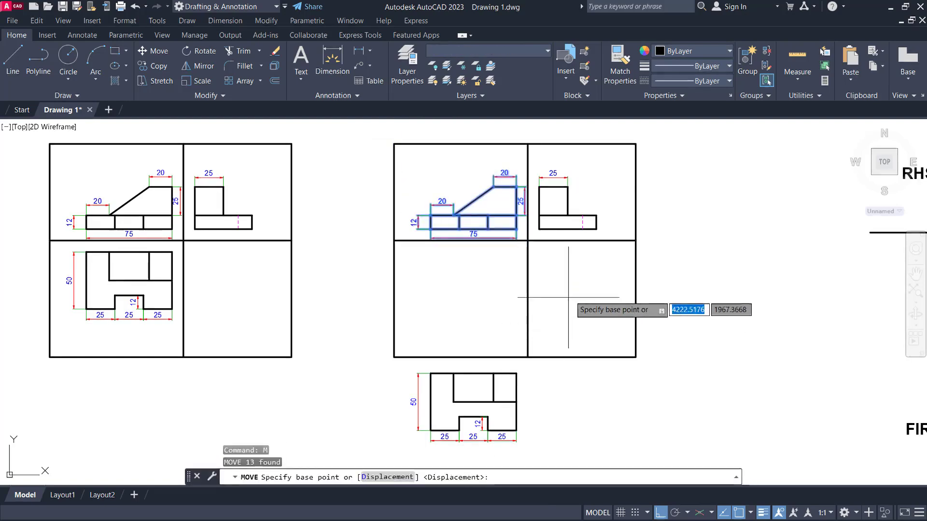
left_click(571, 284)
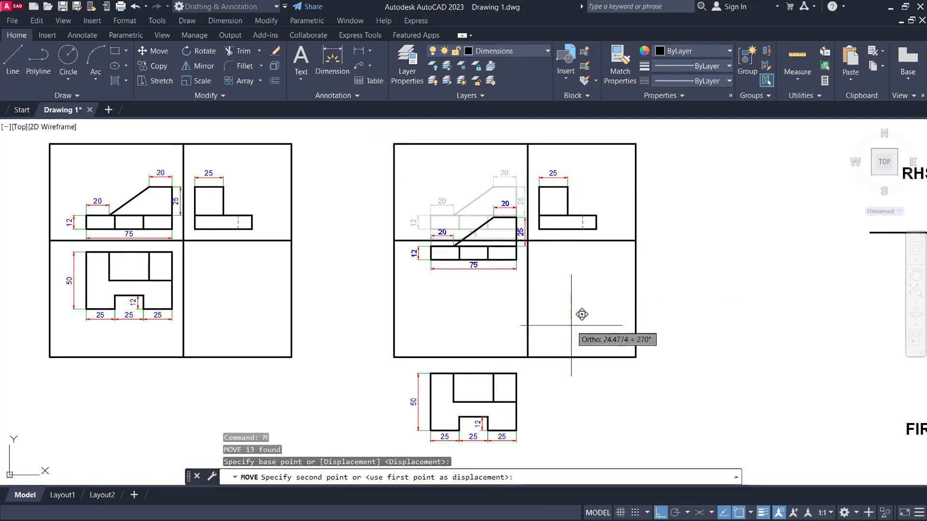
left_click(577, 356)
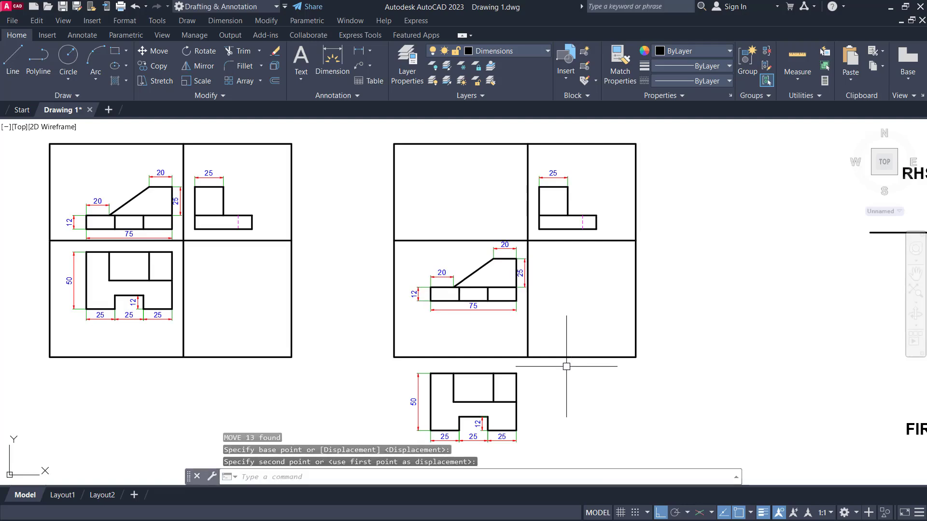
key("Escape")
scroll(512, 249, "up", 4)
left_click(529, 256)
scroll(529, 256, "down", 6)
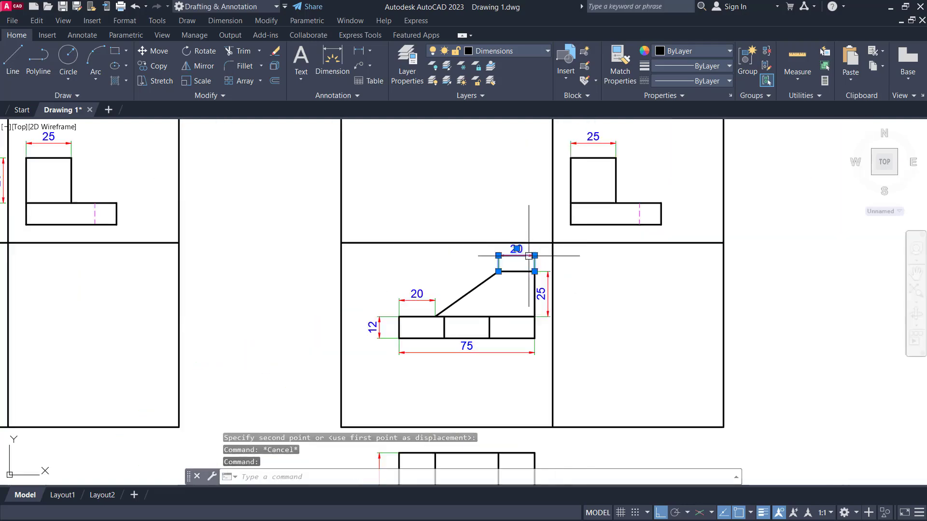
key("Escape")
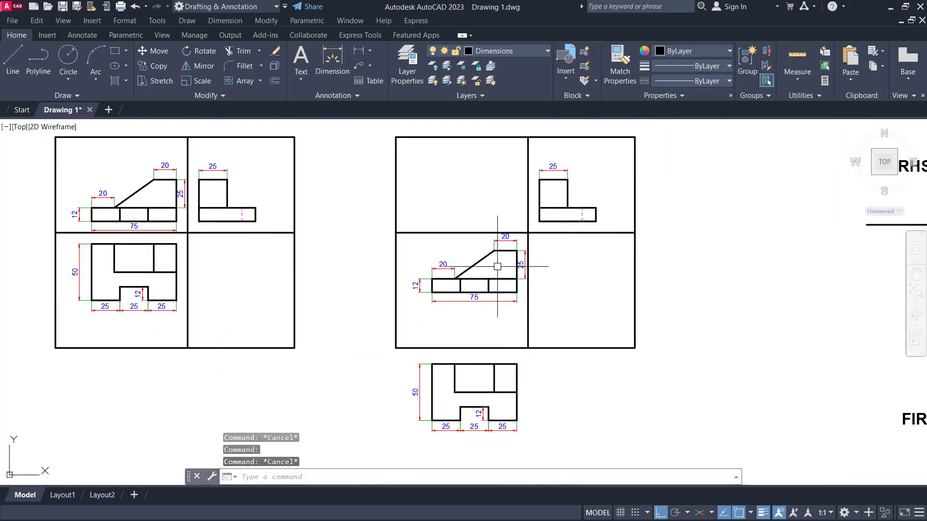
- Move the copied top view with its dimensions straight up into the frame's upper-left quadrant, aligned above the front view
left_click(409, 359)
left_click(550, 435)
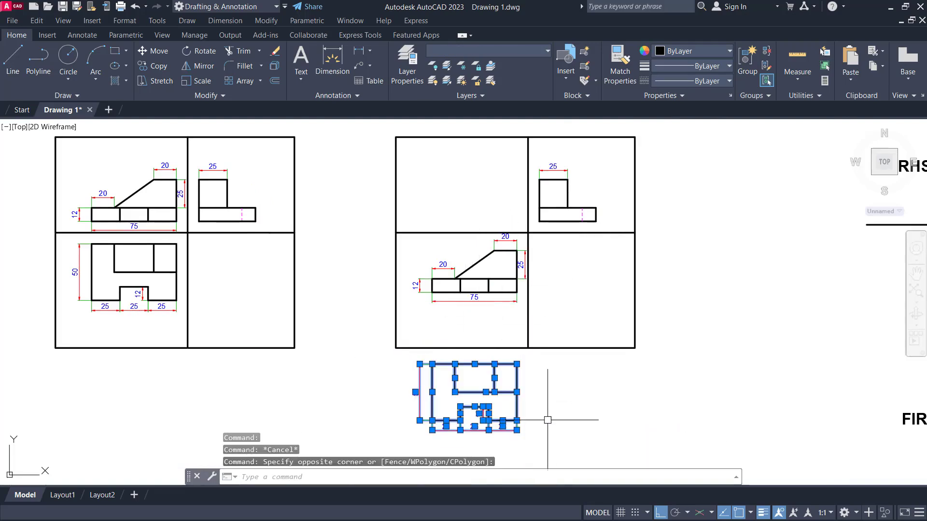
type("m")
key("Return")
left_click(560, 402)
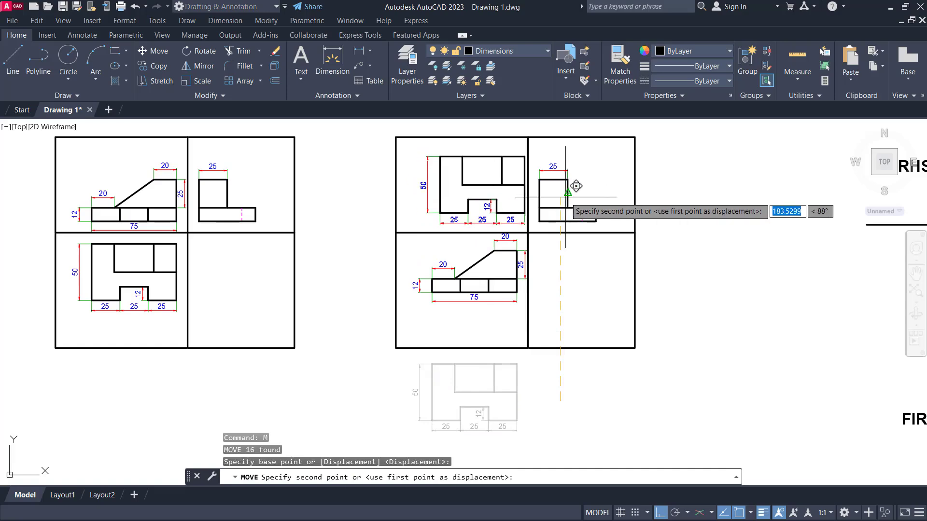
scroll(564, 191, "up", 4)
key("Escape")
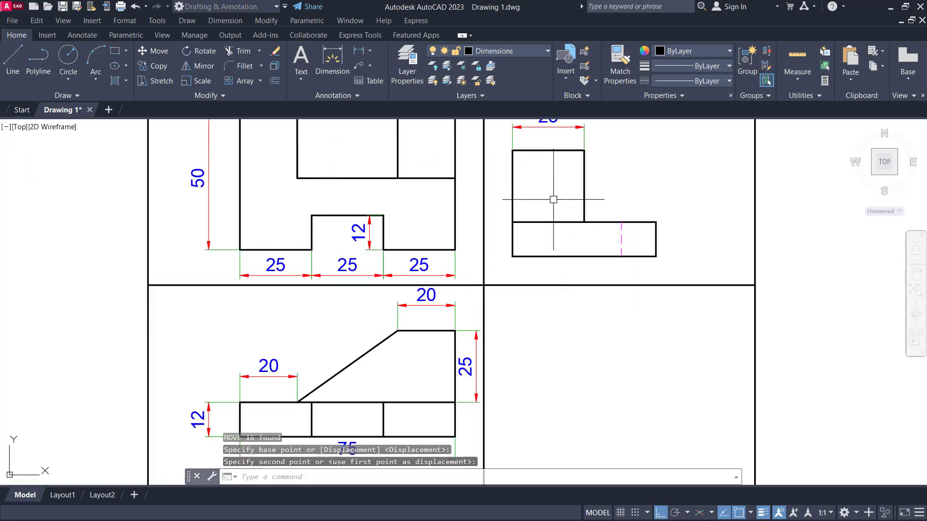
scroll(539, 211, "down", 2)
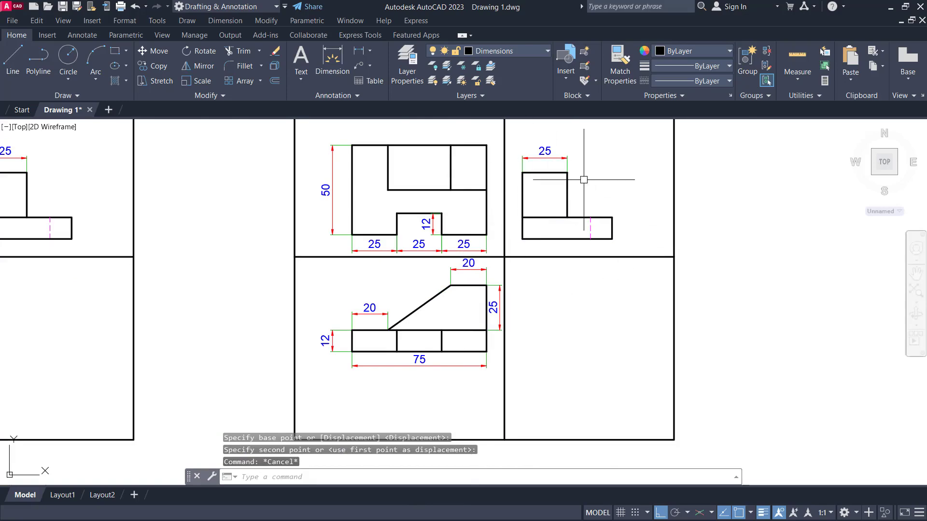
- Compare the rearranged frame copy with the original framed views and the isometric drawing
scroll(459, 227, "down", 4)
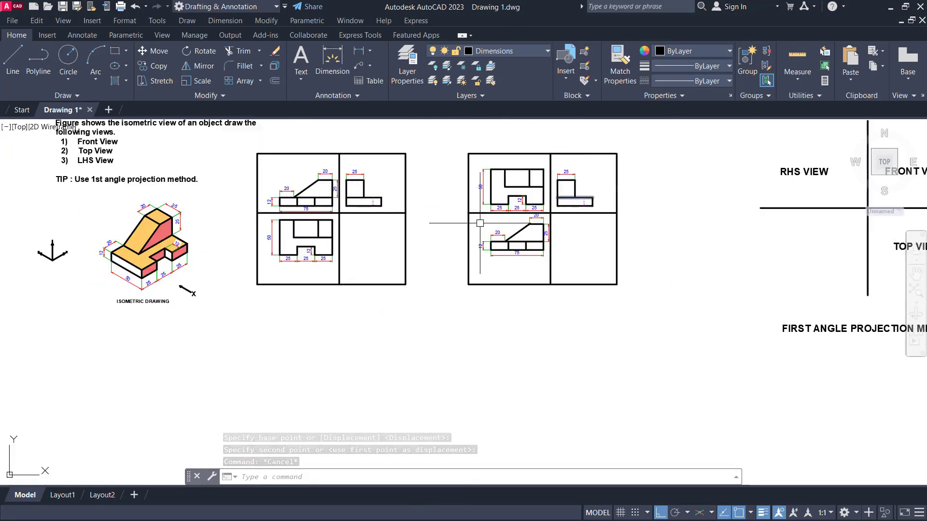
scroll(160, 285, "up", 2)
scroll(162, 286, "down", 2)
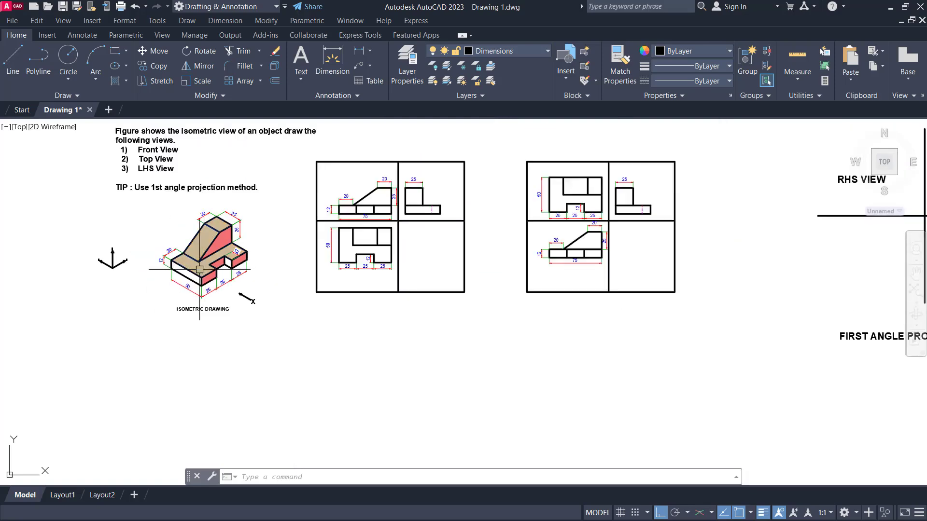
scroll(165, 288, "up", 3)
scroll(165, 287, "down", 3)
mouse_move(676, 270)
middle_mouse_down()
mouse_move(468, 269)
mouse_move(505, 255)
middle_mouse_up()
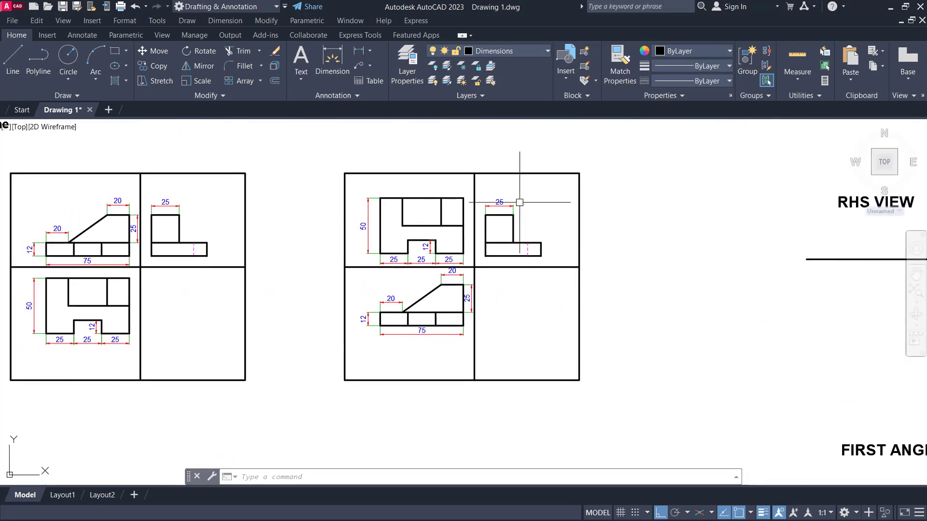
middle_click_drag(494, 225, 532, 229)
scroll(512, 256, "up", 2)
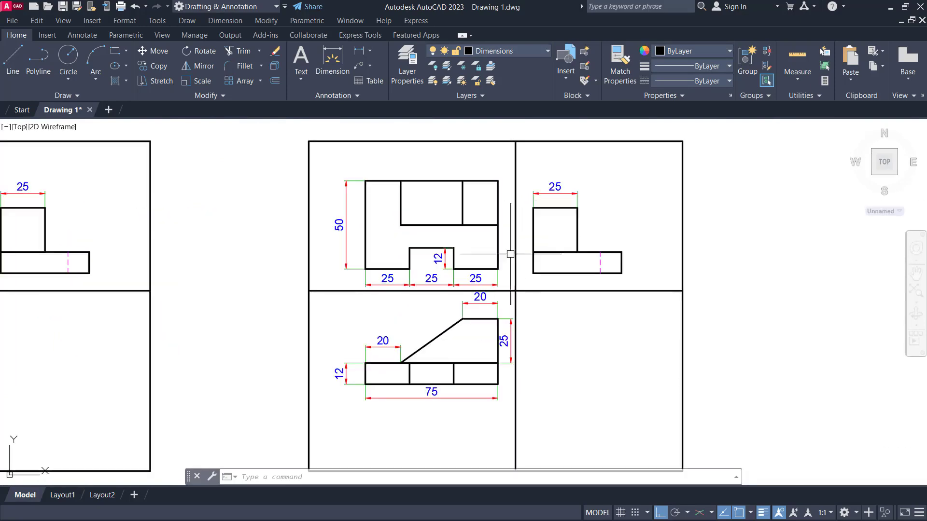
scroll(550, 171, "down", 2)
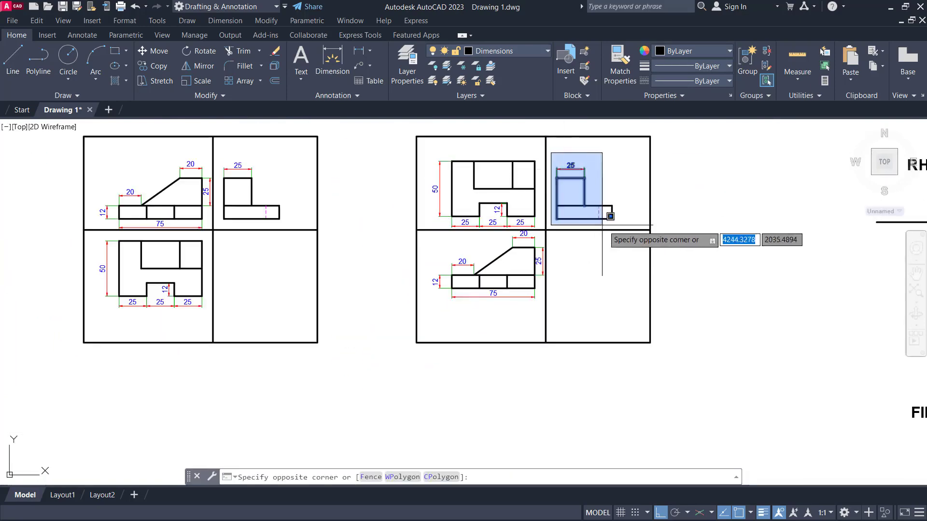
- Move the copied side view with its dimension horizontally out of the copied frame into the free area between both frames
left_click(549, 143)
left_click(621, 226)
type("M")
key("Return")
left_click(598, 267)
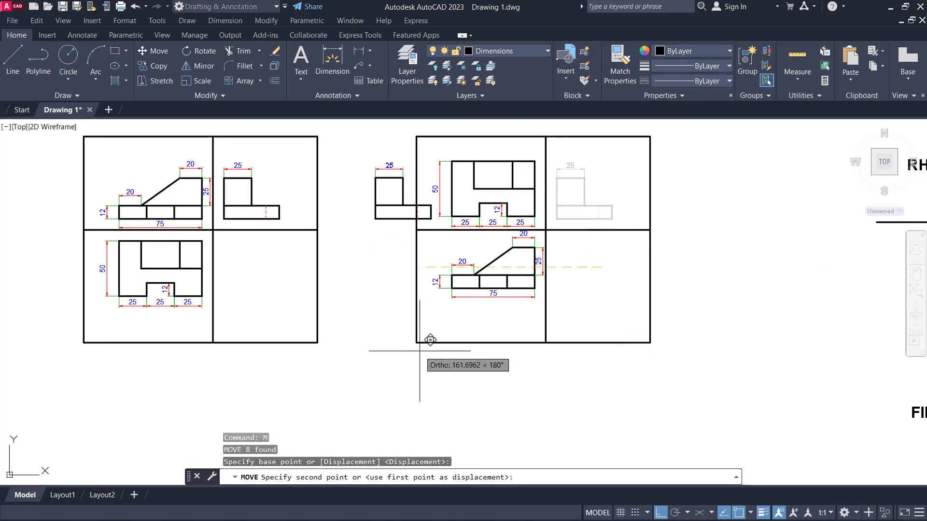
left_click(395, 343)
key("Escape")
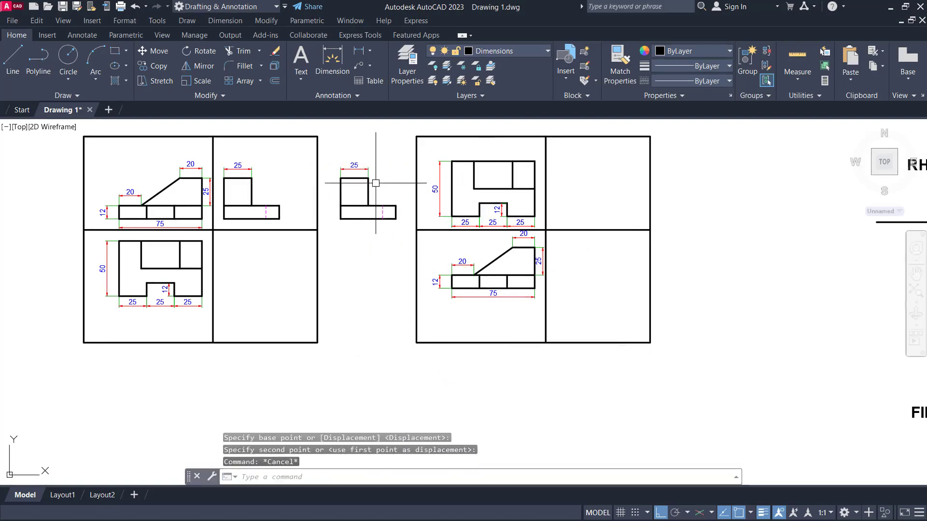
- Examine the first and third angle projection layout charts to see where the side view belongs relative to the front view
scroll(463, 180, "up", 2)
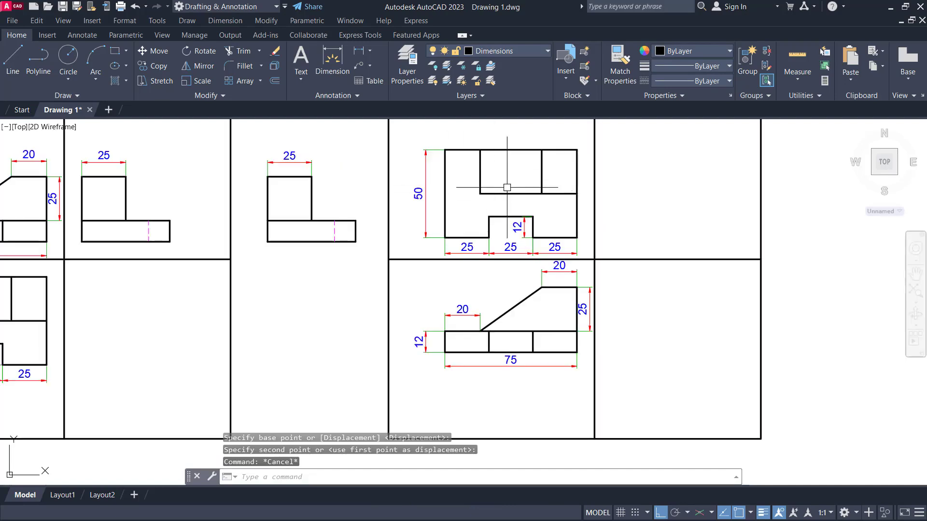
scroll(316, 199, "down", 2)
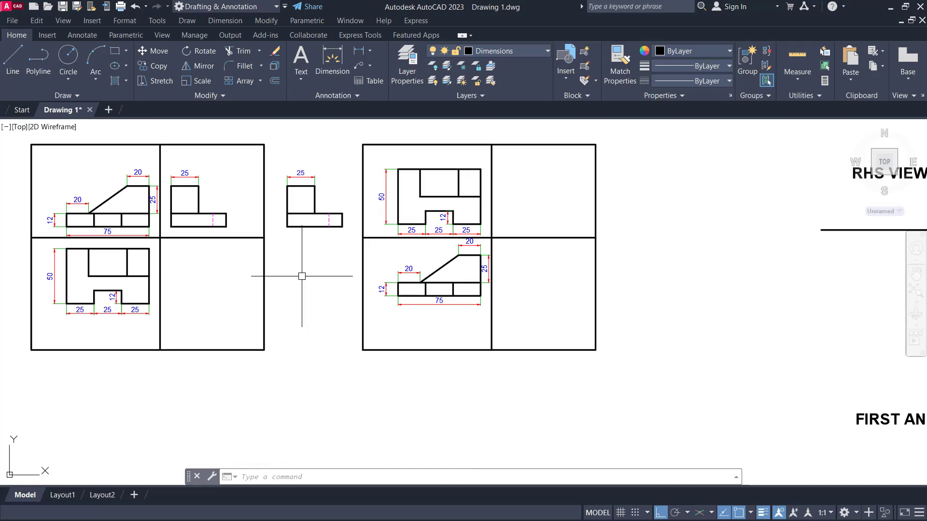
scroll(105, 189, "up", 2)
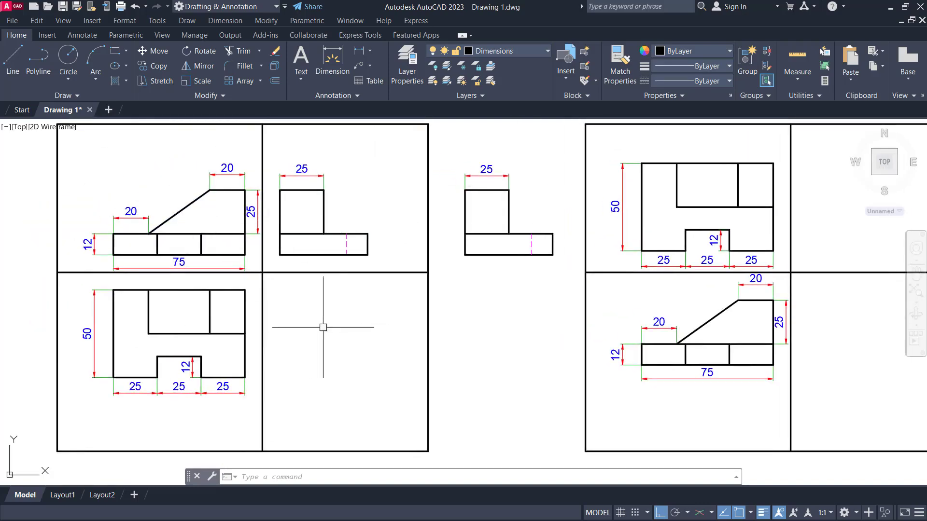
scroll(329, 322, "down", 4)
scroll(221, 283, "up", 3)
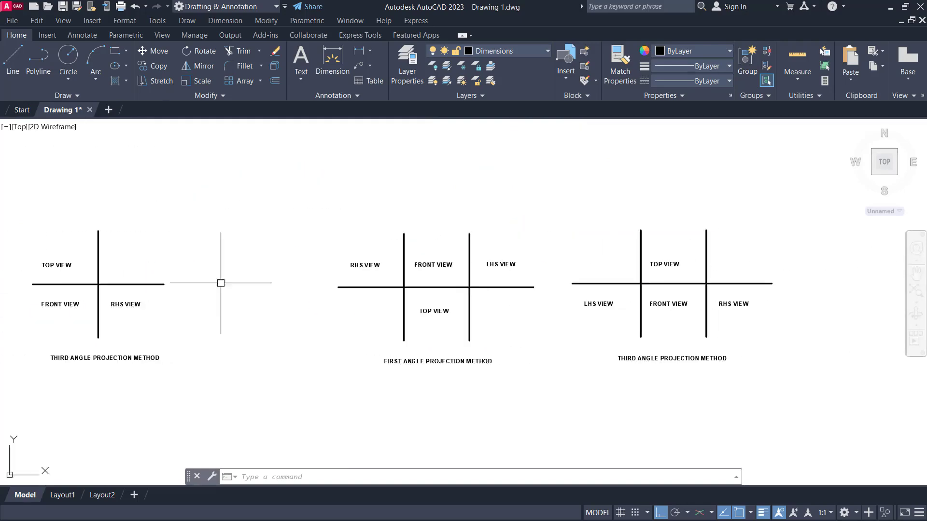
scroll(518, 291, "up", 2)
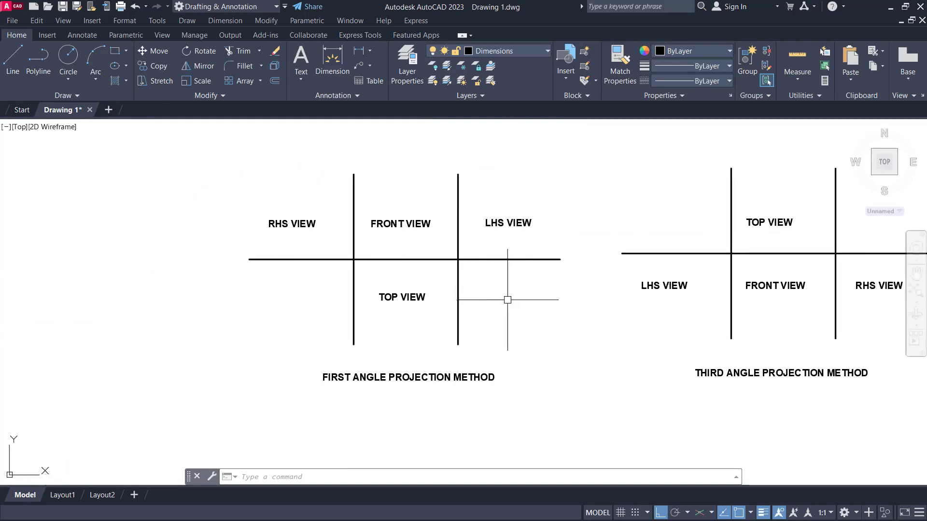
middle_click_drag(621, 313, 376, 315)
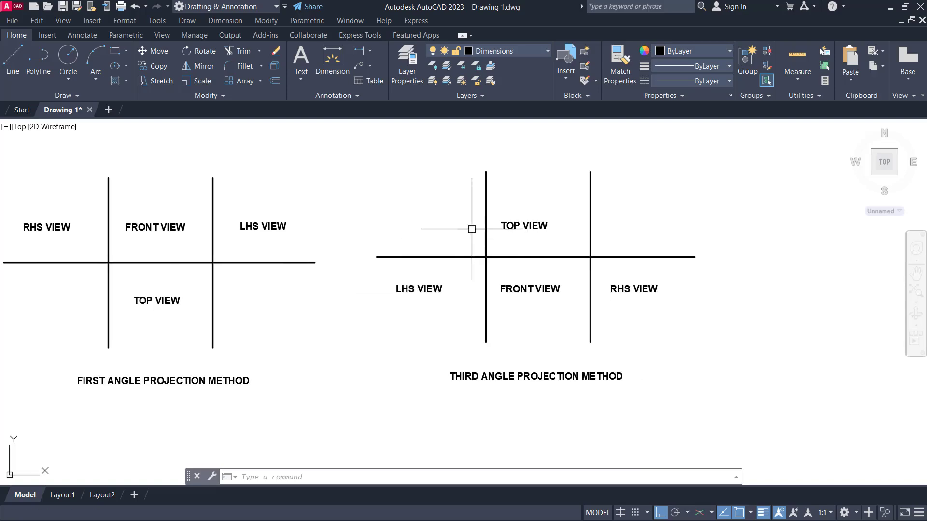
scroll(720, 212, "down", 2)
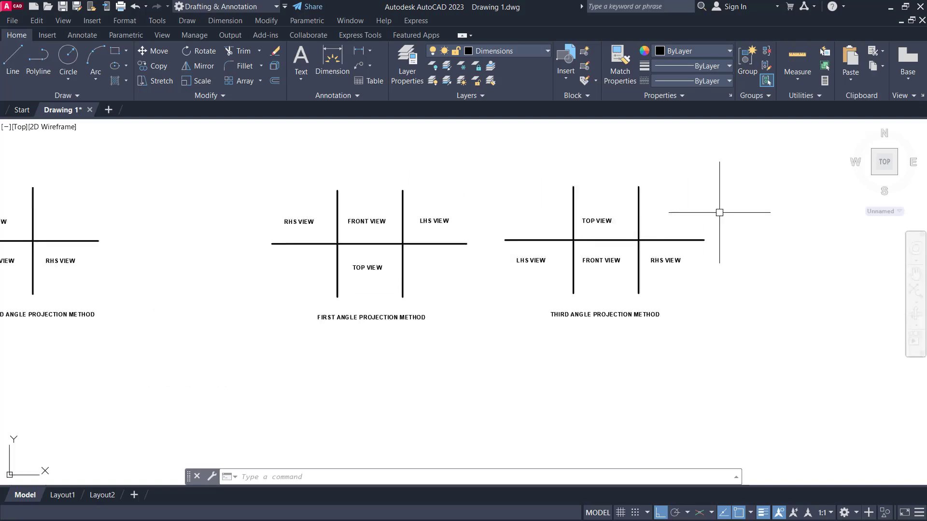
scroll(497, 230, "down", 2)
scroll(388, 234, "up", 3)
scroll(466, 203, "up", 2)
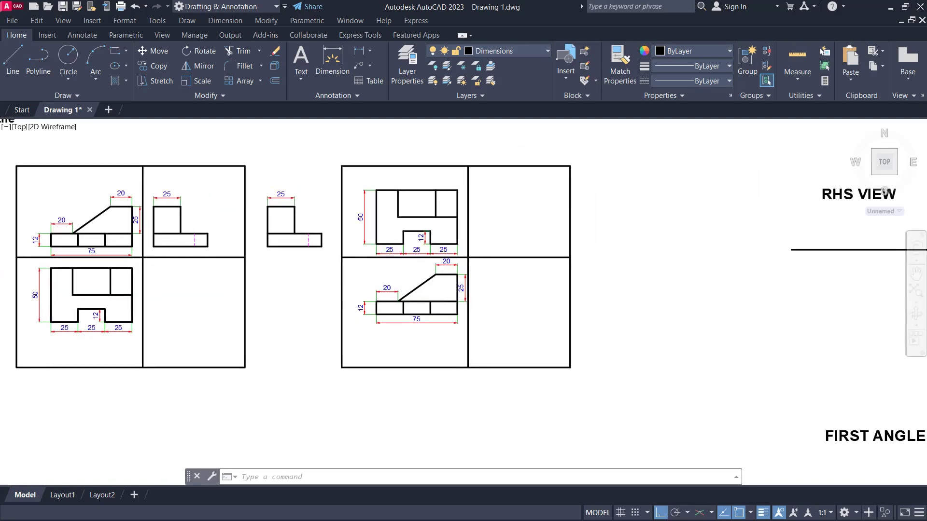
scroll(386, 245, "down", 2)
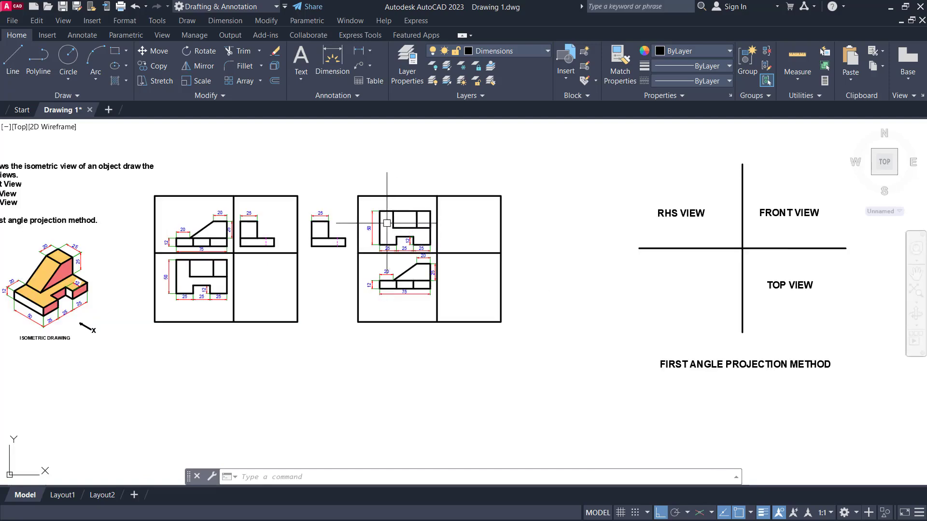
- Move the copied top and front views with their dimensions horizontally into the right-hand quadrants of the copied frame
scroll(375, 211, "up", 2)
left_click(361, 202)
left_click(499, 355)
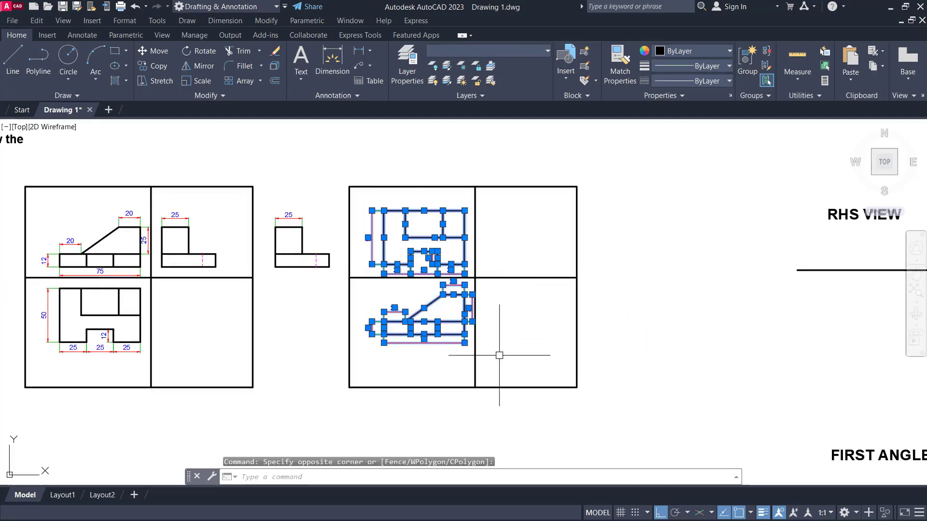
type("M")
key("Return")
left_click(438, 410)
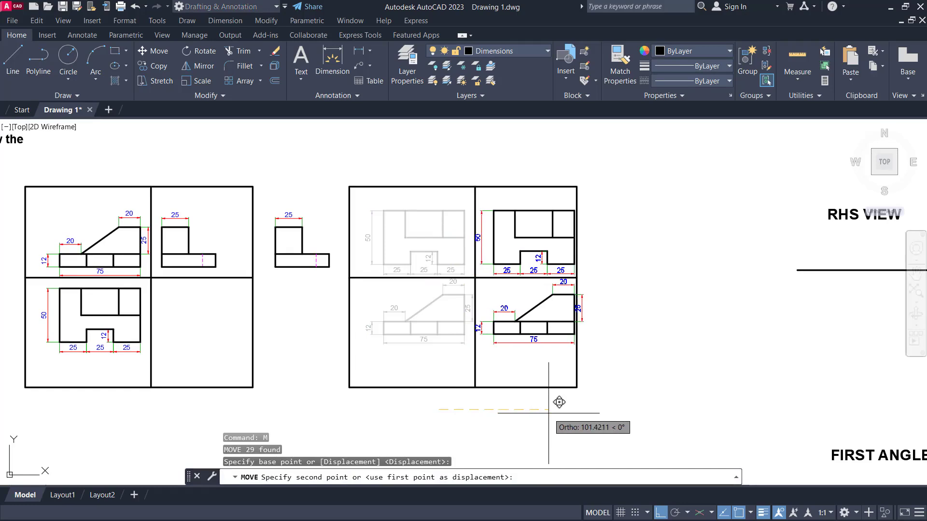
left_click(549, 413)
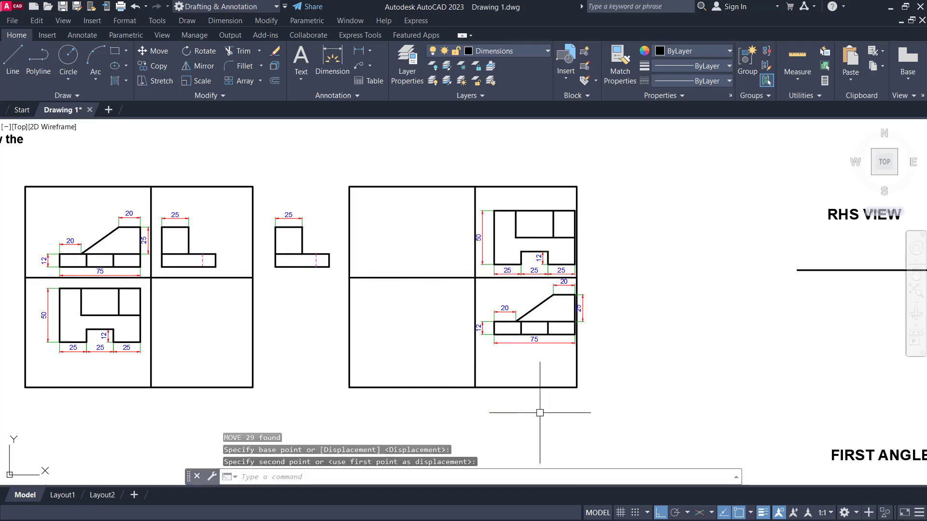
key("Escape")
- Move the side view with its dimension horizontally from between the frames into the copied frame's upper-left quadrant
middle_click_drag(540, 413, 489, 394)
left_click(224, 184)
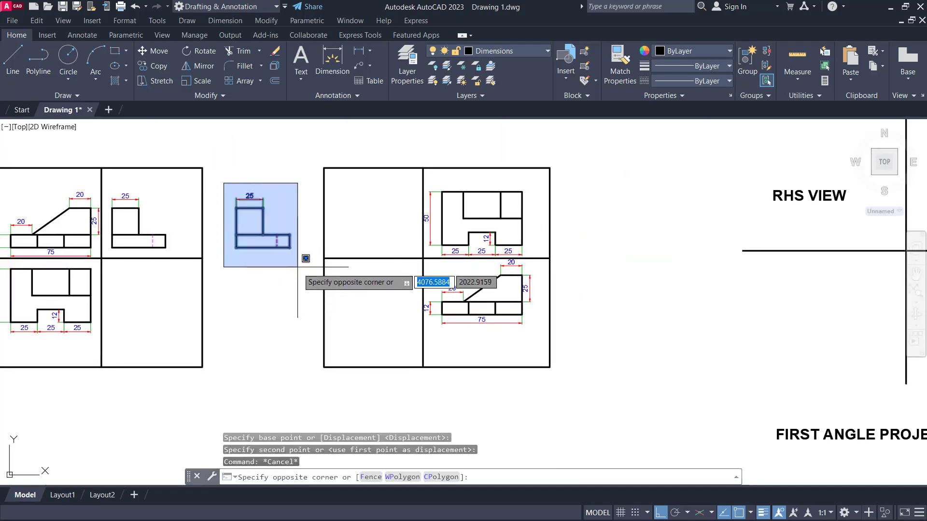
left_click(298, 267)
type("m")
key("Return")
left_click(259, 275)
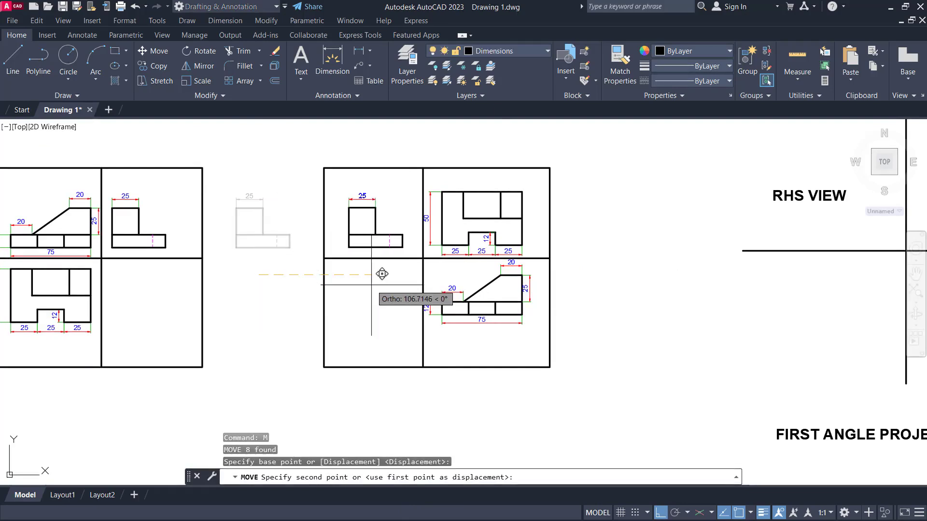
left_click(371, 331)
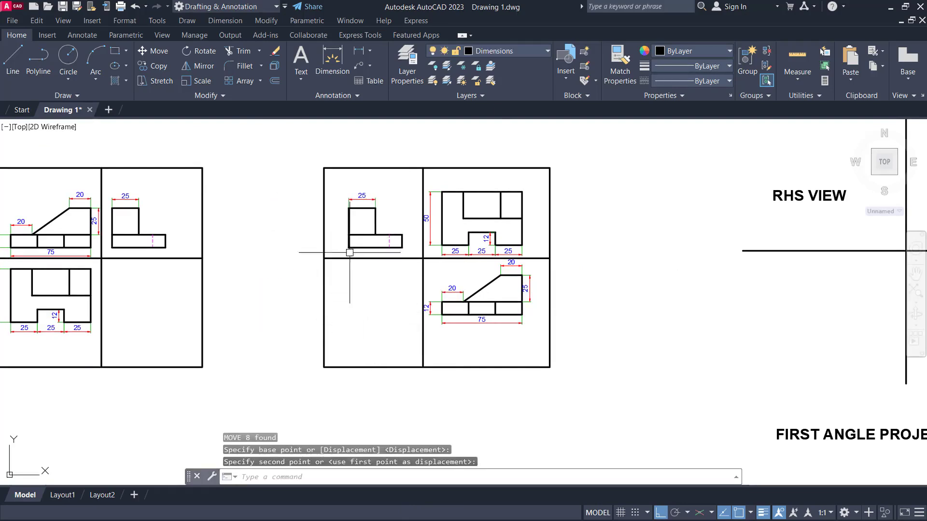
- Move the side view with its dimension straight down into the copied frame's lower-left quadrant, beside the front view
left_click(336, 187)
left_click(408, 283)
type("m")
key("Return")
left_click(408, 281)
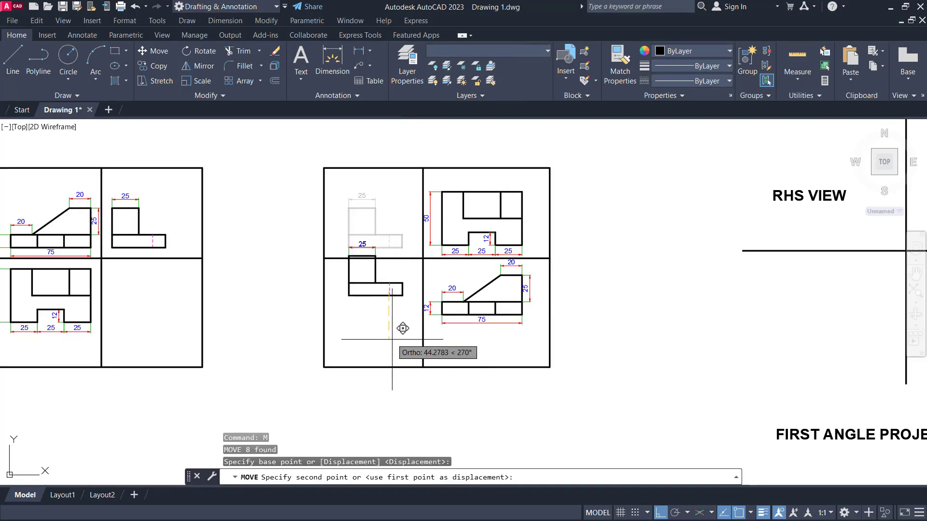
key("Escape")
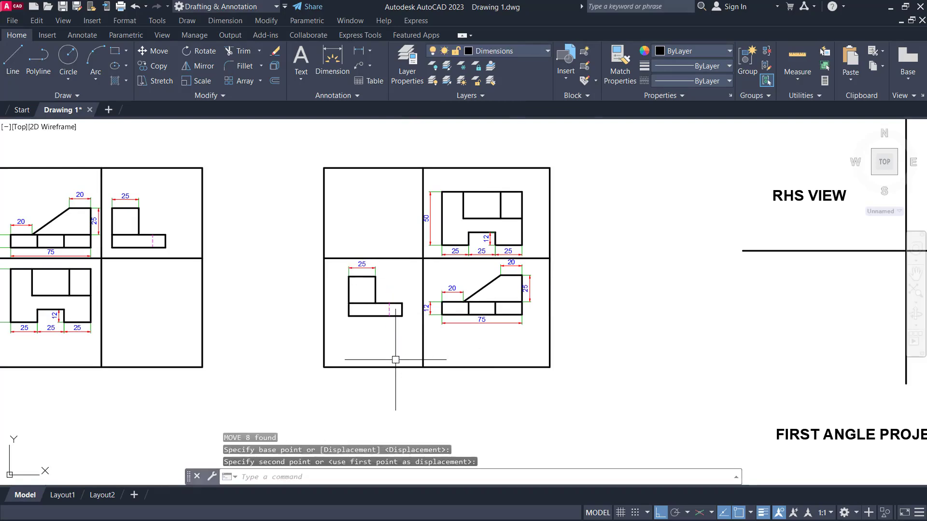
- Compare the rearranged third angle layout with the original first angle frame and the dimensioned isometric drawing
scroll(397, 331, "up", 2)
left_click(304, 223)
key("Escape")
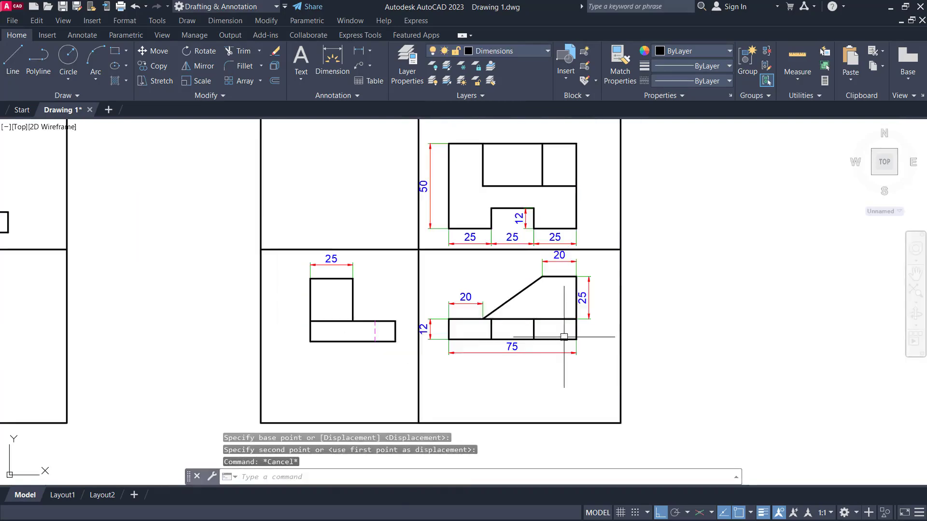
scroll(304, 223, "down", 3)
scroll(510, 275, "up", 3)
middle_click_drag(510, 275, 540, 291)
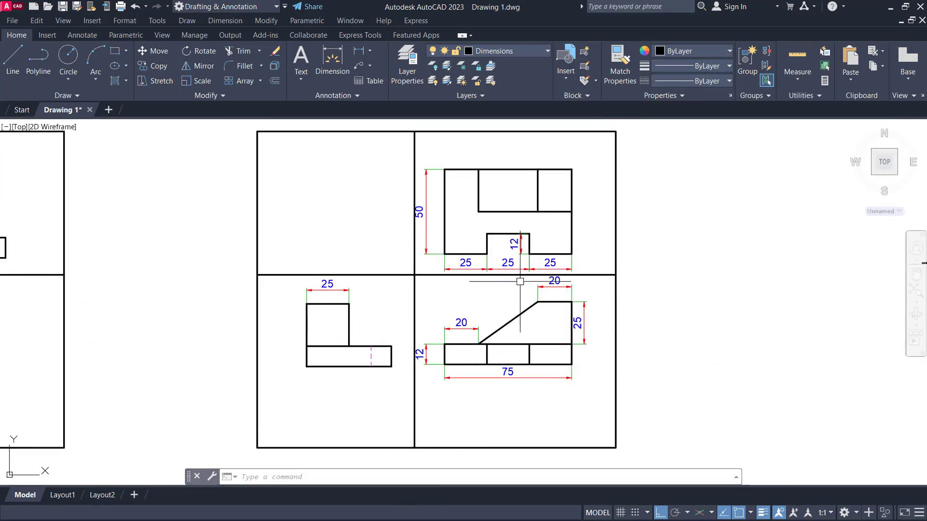
scroll(346, 269, "down", 2)
middle_click_drag(352, 267, 600, 248)
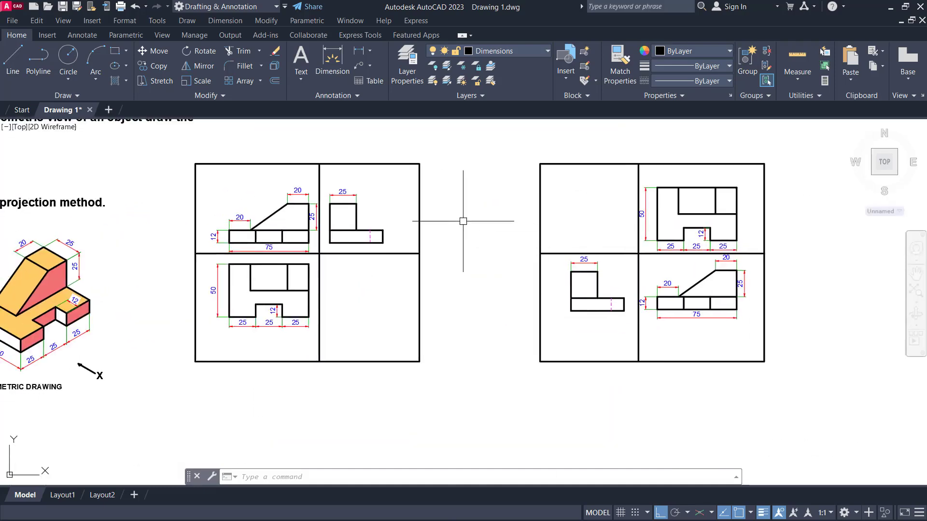
scroll(464, 222, "up", 2)
middle_click_drag(463, 222, 451, 222)
scroll(457, 223, "down", 2)
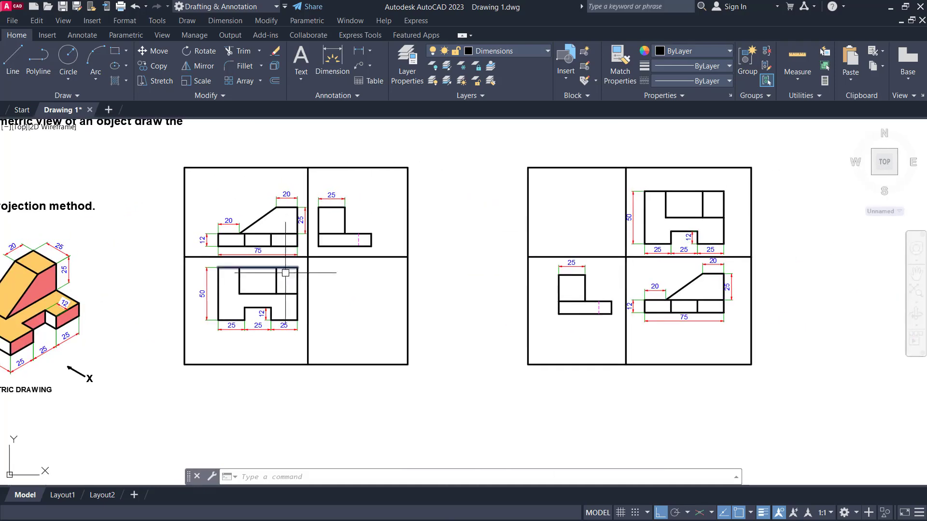
scroll(646, 275, "up", 2)
middle_click_drag(646, 276, 608, 268)
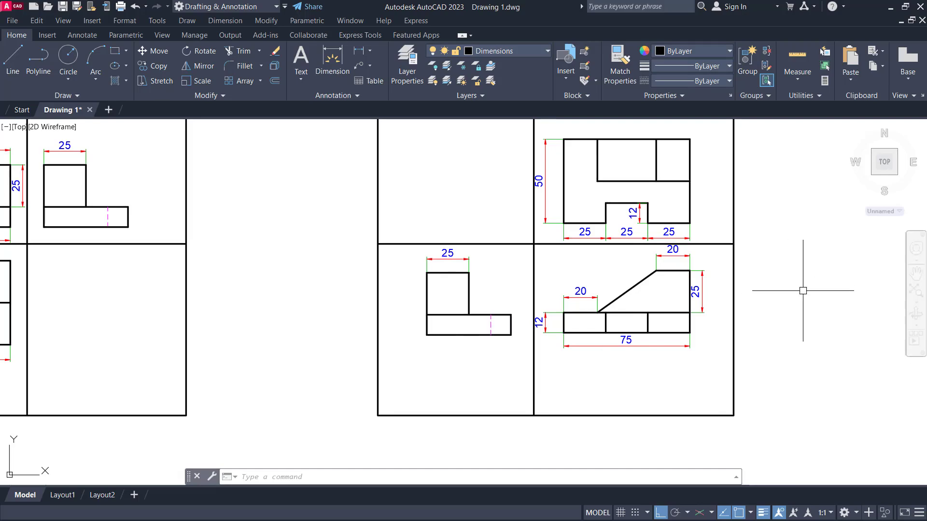
scroll(680, 249, "down", 3)
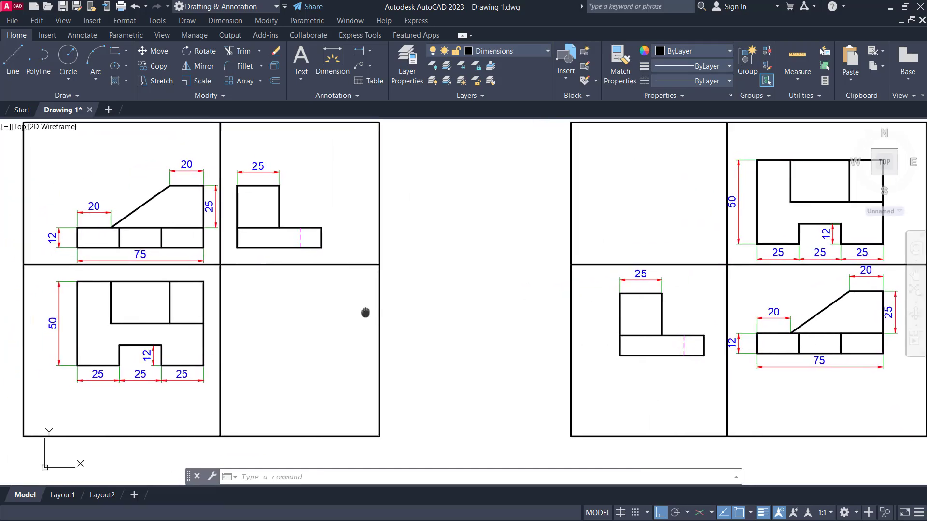
scroll(343, 314, "down", 3)
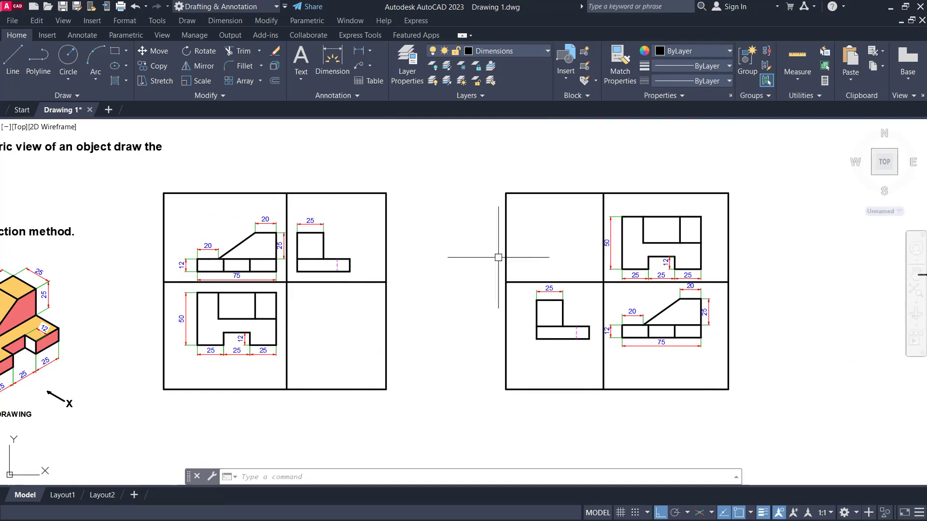
scroll(660, 433, "up", 2)
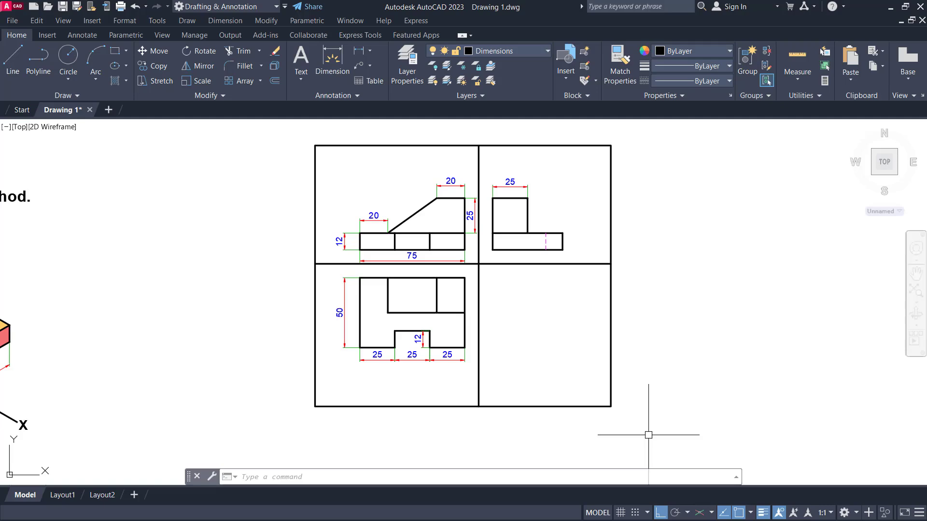
mouse_move(40, 302)
middle_mouse_down()
mouse_move(89, 290)
mouse_move(369, 275)
middle_mouse_up()
scroll(352, 269, "up", 3)
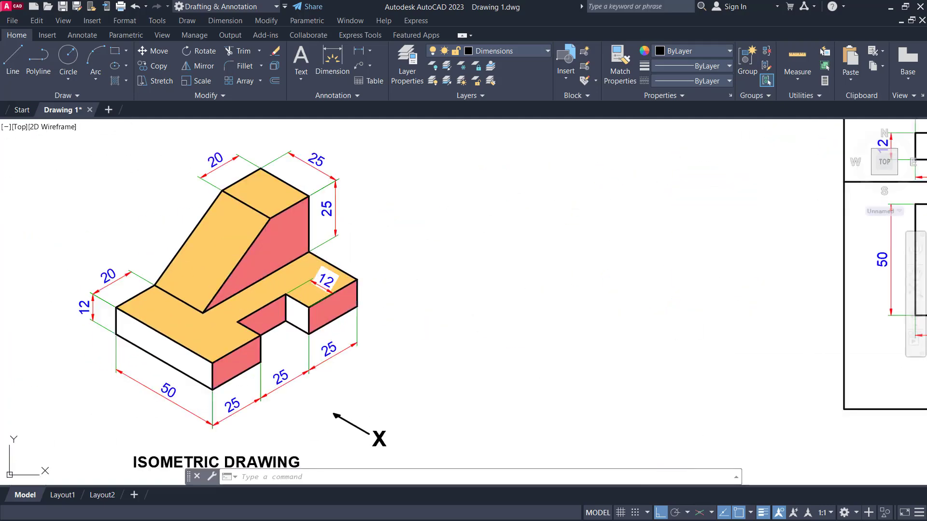
- Display the part model in the Shades of Gray visual style from an isometric viewpoint
scroll(659, 269, "down", 5)
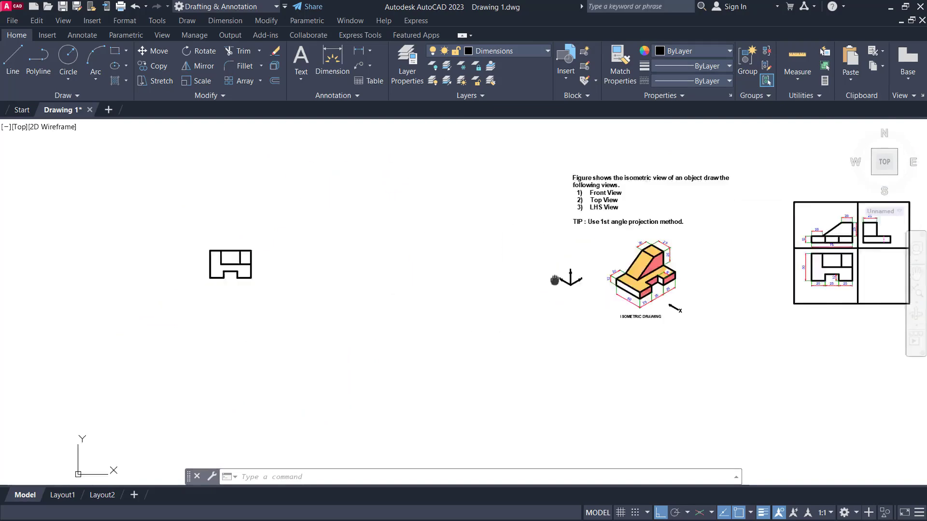
left_click(54, 128)
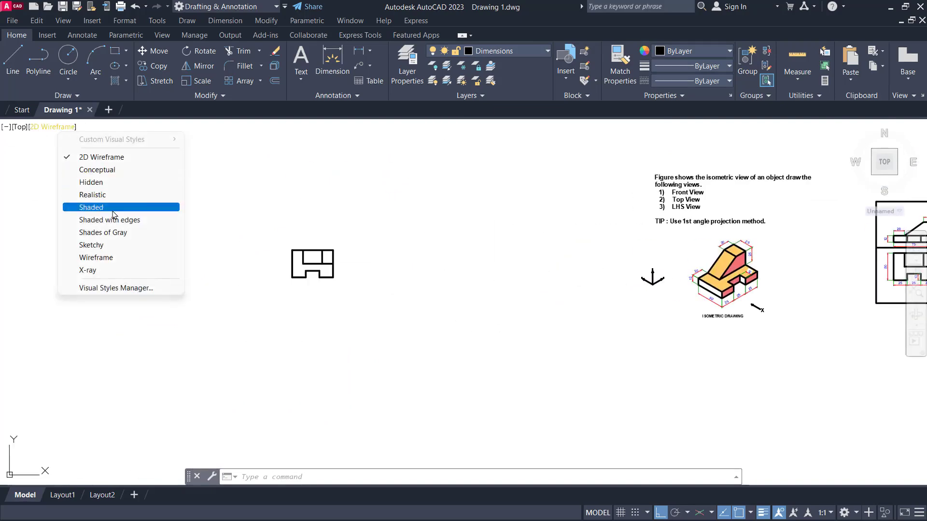
left_click(115, 233)
mouse_move(350, 266)
middle_mouse_down("shift")
mouse_move(375, 246)
mouse_move(399, 263)
mouse_move(427, 312)
middle_mouse_up("shift")
scroll(409, 289, "up", 3)
scroll(429, 315, "up", 4)
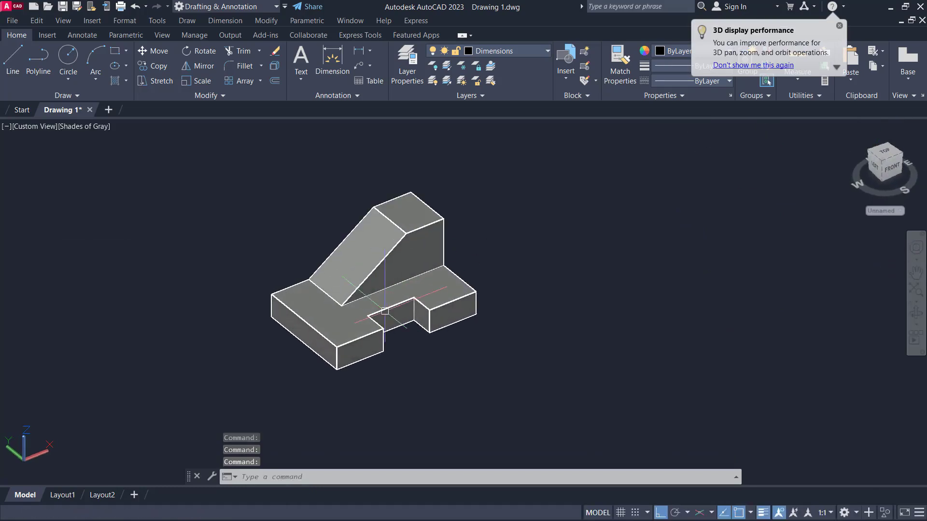
scroll(516, 319, "down", 2)
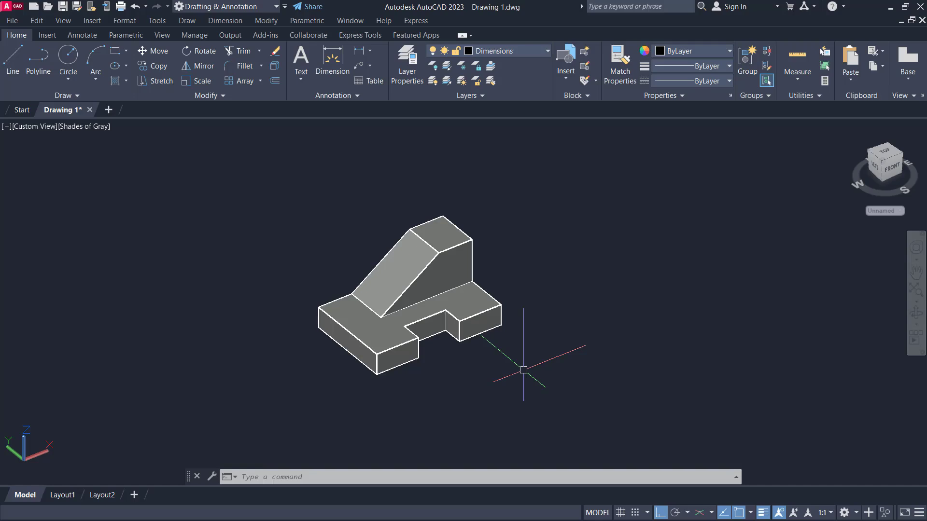
- Examine the solid part's front, top and left side from different viewpoints to relate them to the projected views
mouse_move(523, 377)
middle_mouse_down("shift")
mouse_move(517, 363)
mouse_move(399, 369)
mouse_move(668, 360)
mouse_move(485, 364)
mouse_move(530, 364)
mouse_move(533, 381)
mouse_move(462, 326)
mouse_move(534, 387)
middle_mouse_up("shift")
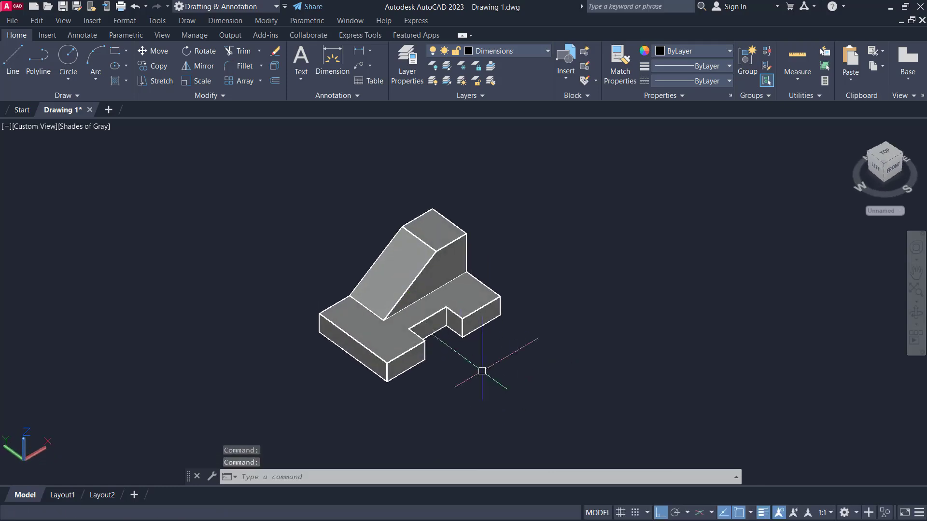
middle_click_drag(473, 359, 437, 315, "shift")
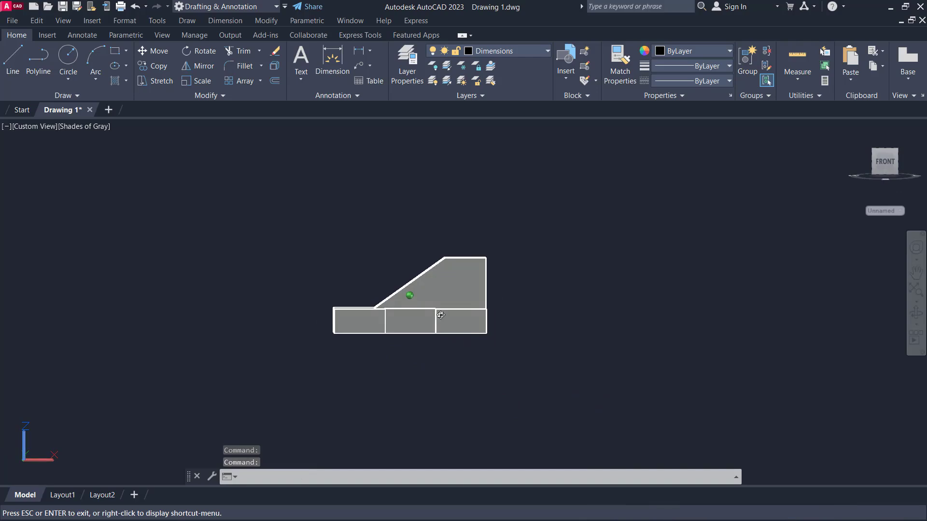
middle_click_drag(441, 315, 440, 482, "shift")
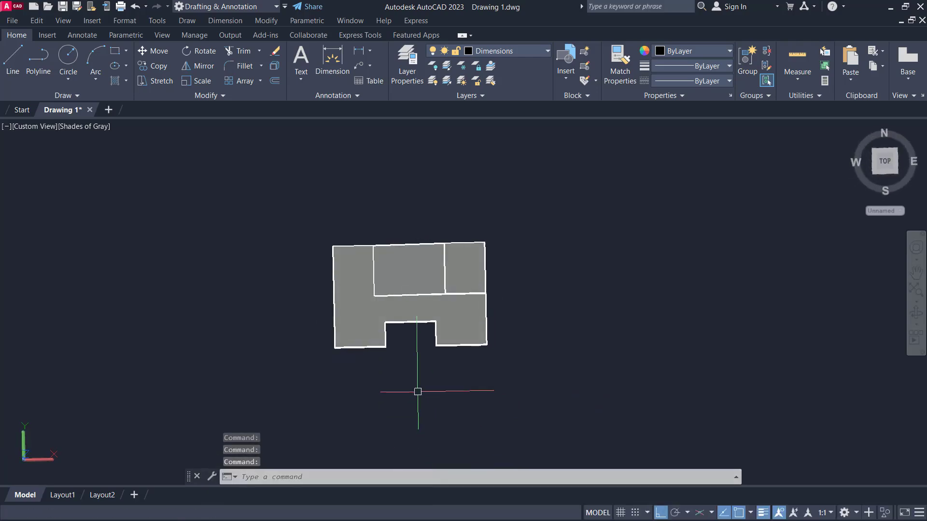
middle_click_drag(418, 392, 416, 250, "shift")
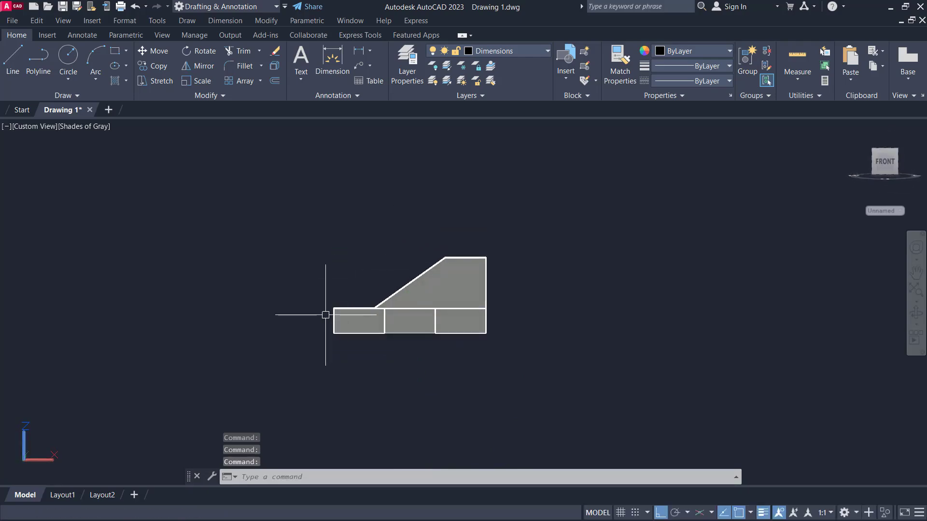
middle_click_drag(408, 296, 410, 295, "shift")
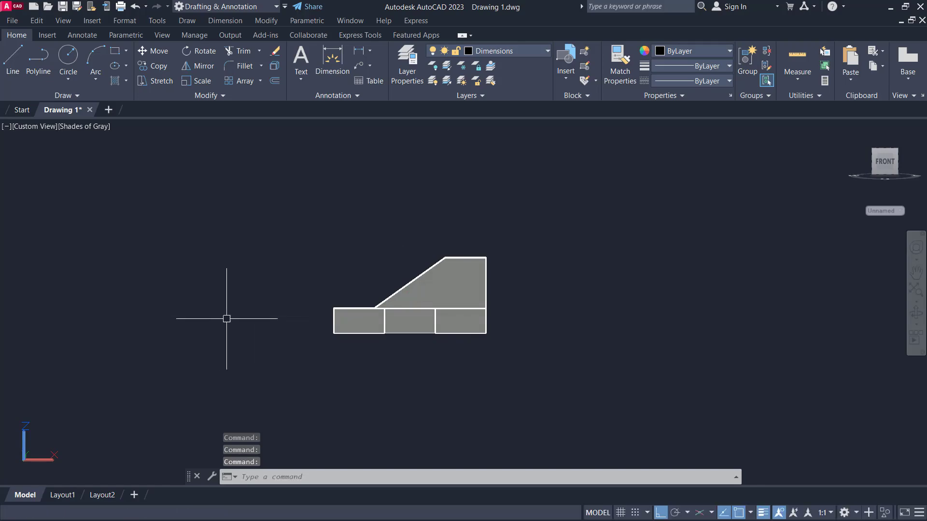
middle_click_drag(246, 319, 420, 319, "shift")
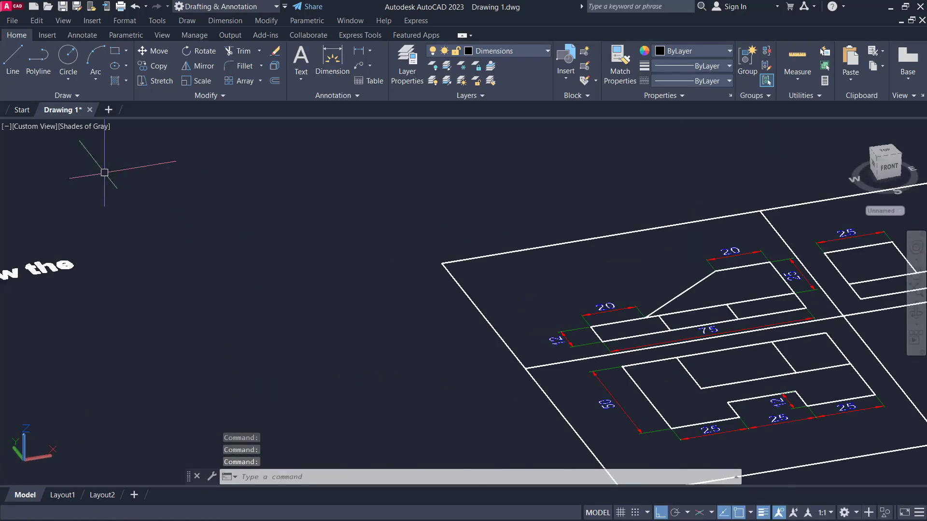
- Return the drawing to the Top view
left_click(35, 126)
left_click(70, 157)
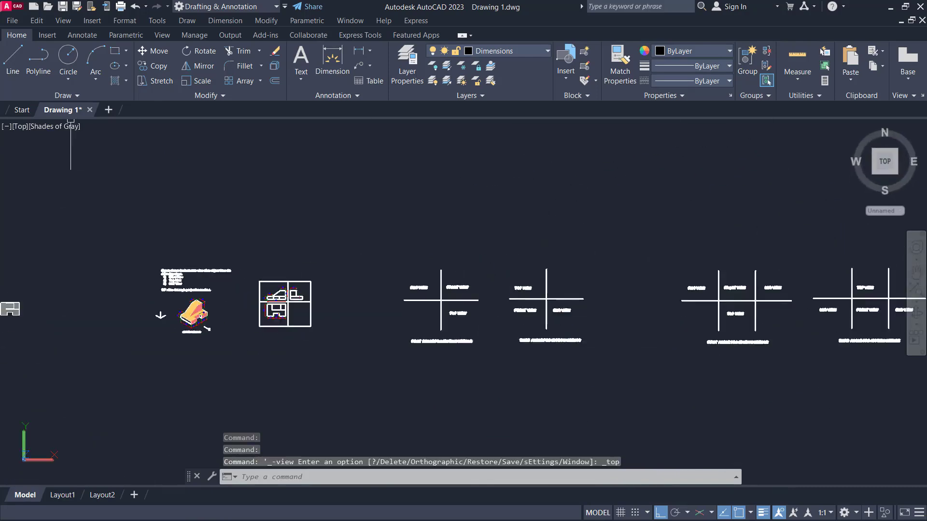